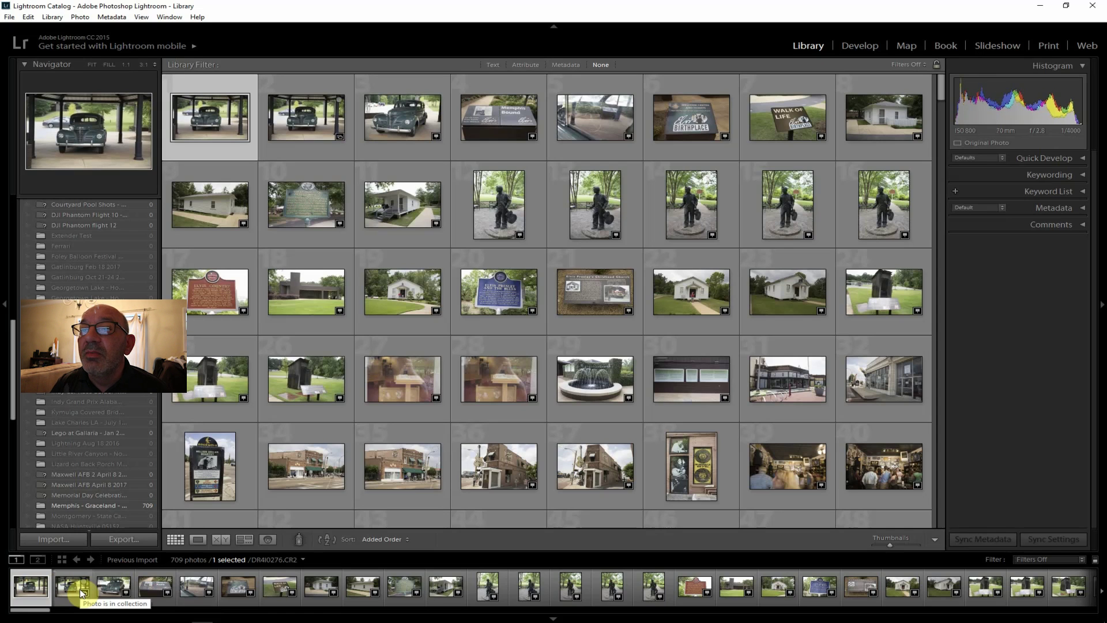
- Open the angled vintage car photo DR4I0277.CR2 in the Develop module and enable its lens profile corrections
left_click(852, 46)
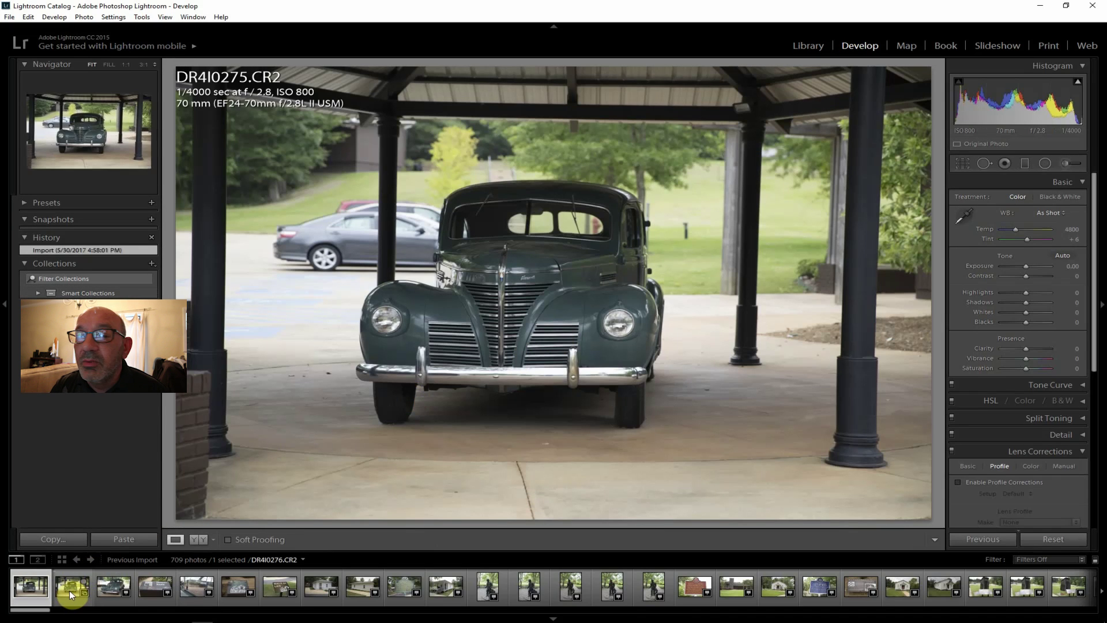
left_click(112, 585)
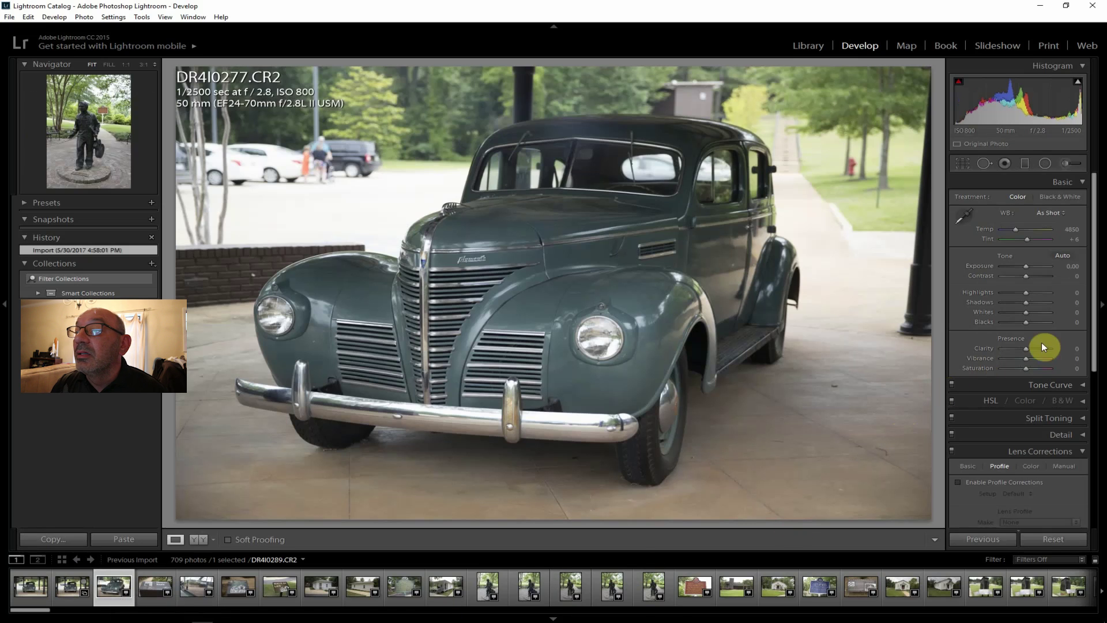
left_click(985, 482)
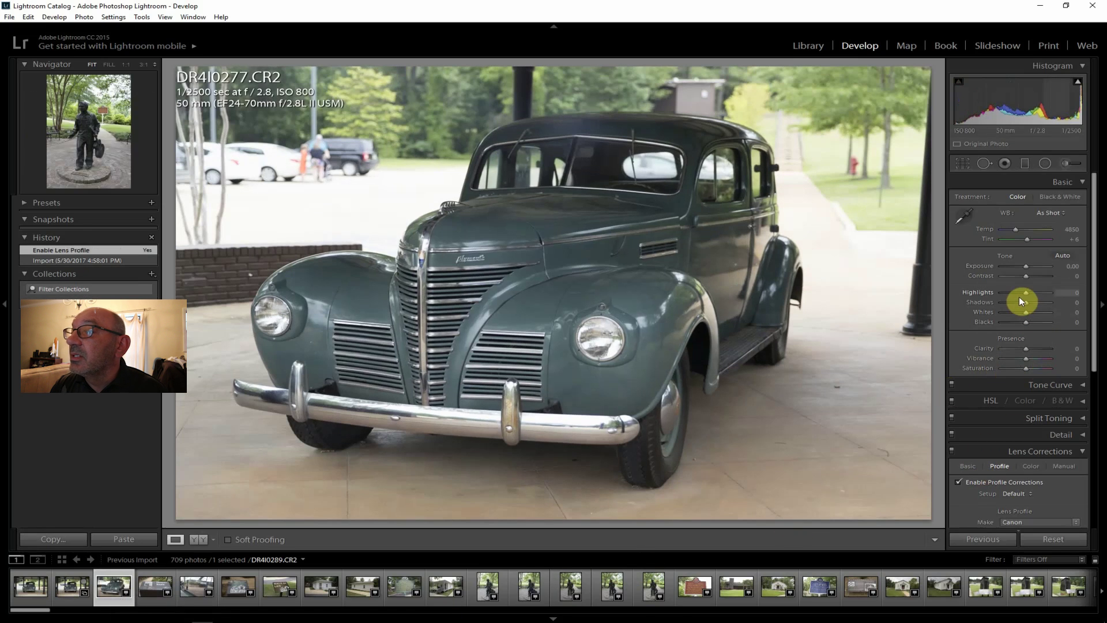
- Adjust the car photo: Shadows +45, Highlights -69, Contrast +29, Clarity +24, Vibrance +14, Saturation +10, Whites -12 and Dehaze +14
left_click_drag(1028, 302, 1009, 292)
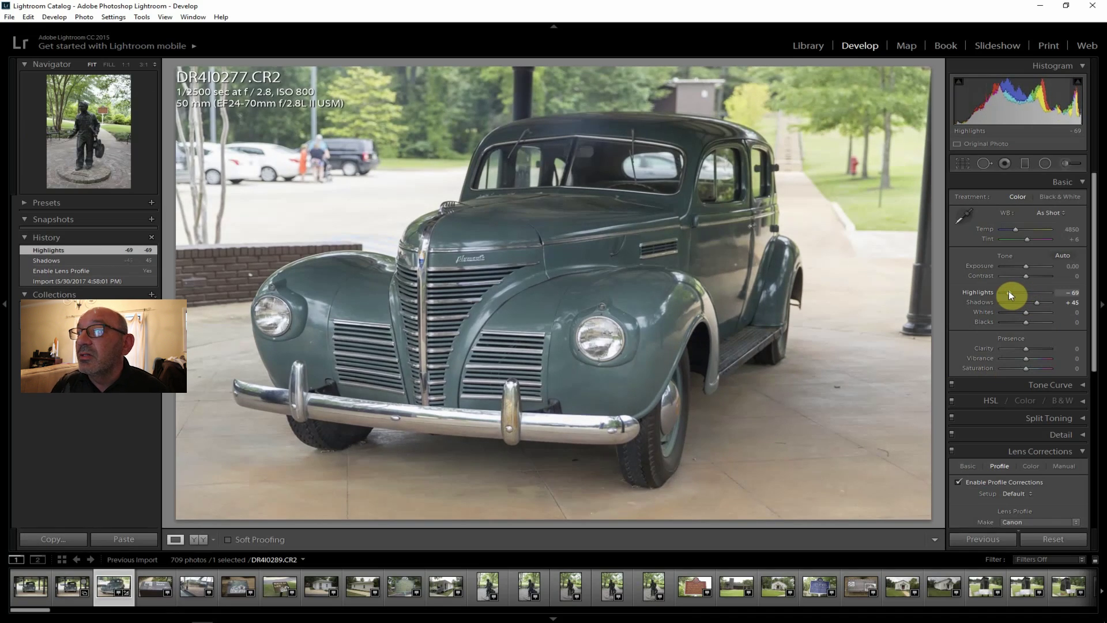
left_click_drag(1025, 276, 1033, 275)
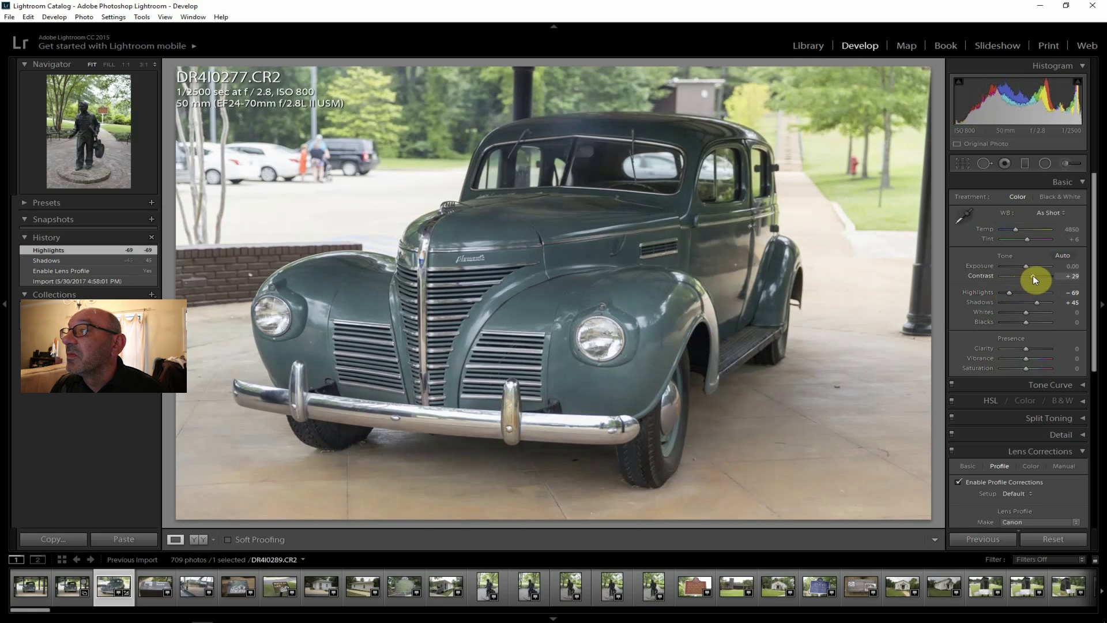
left_click_drag(1027, 347, 1030, 356)
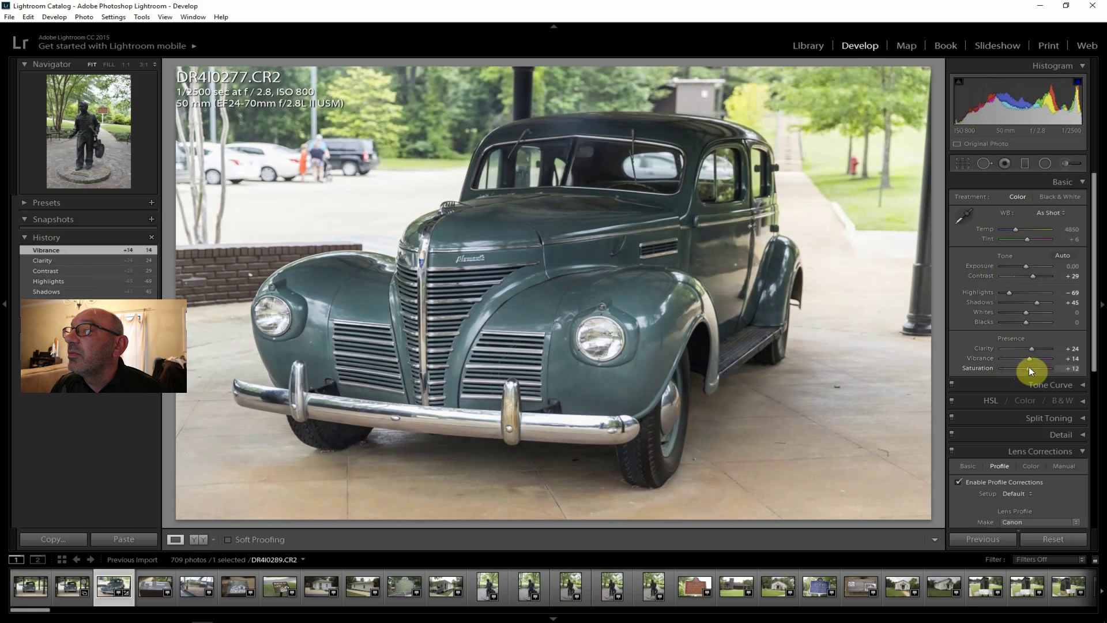
left_click_drag(1028, 367, 1028, 368)
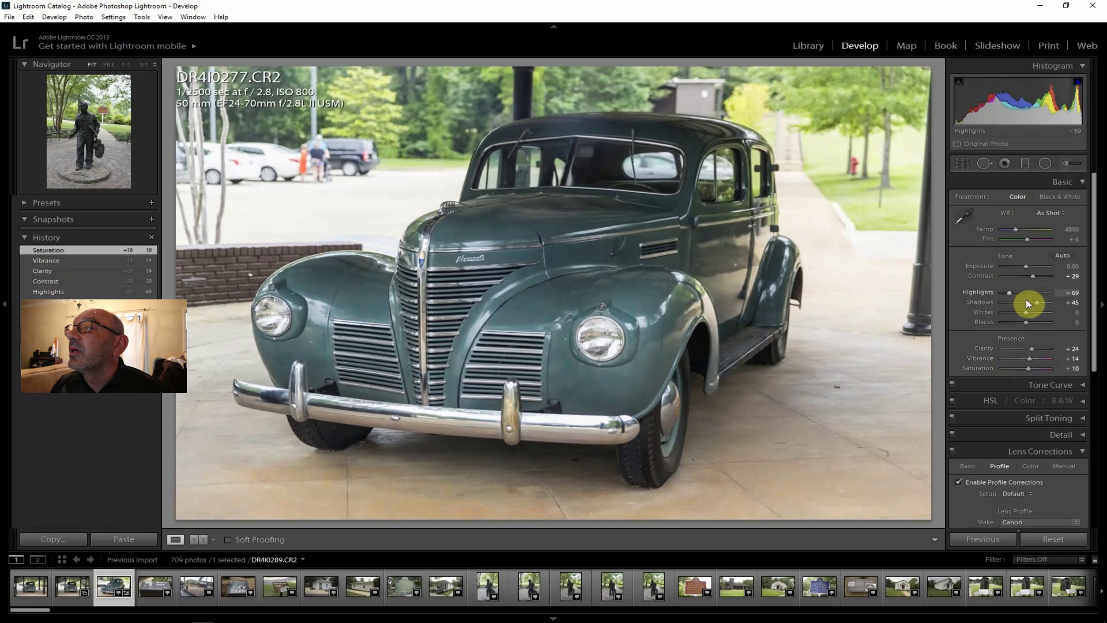
left_click_drag(1022, 313, 1024, 314)
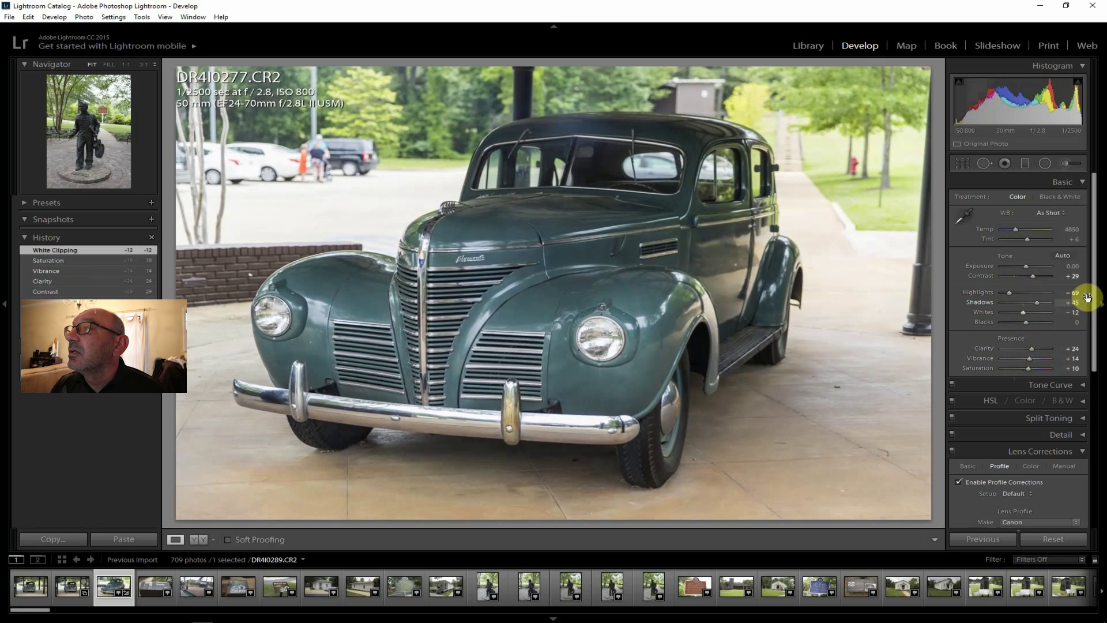
left_click_drag(1090, 294, 1055, 464)
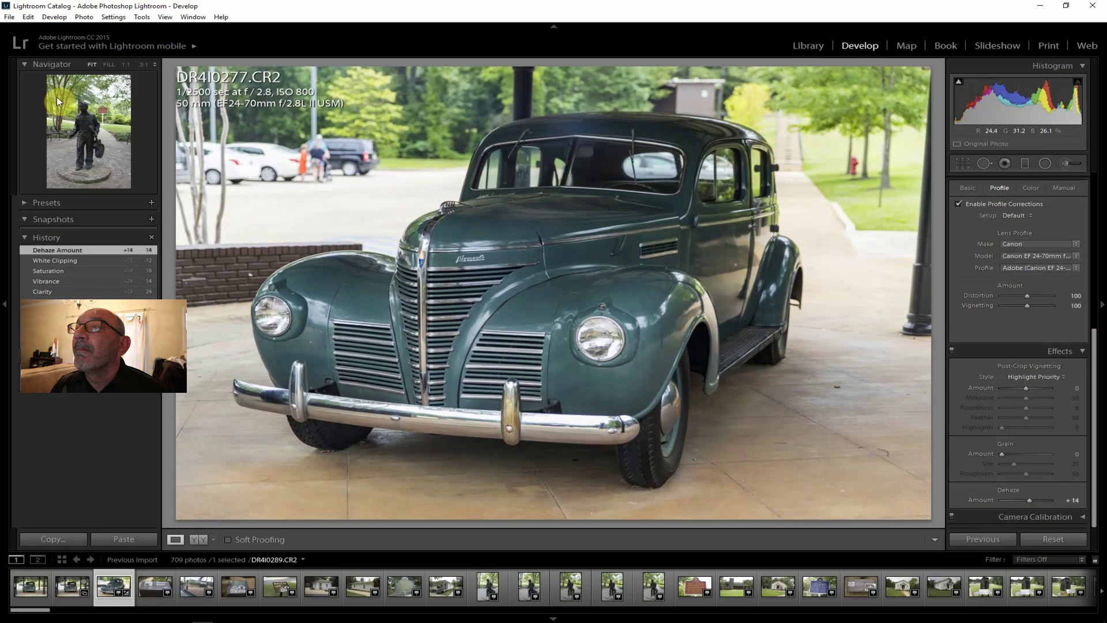
- Export the edited car photo to the J:\ToPost folder using the current export settings
left_click(9, 17)
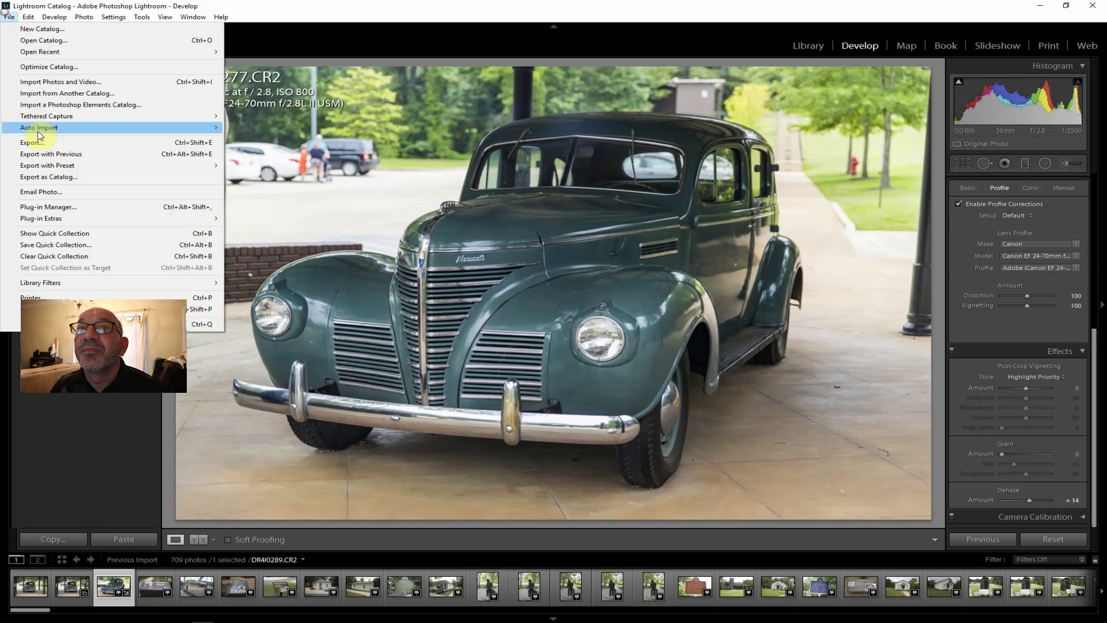
left_click(46, 144)
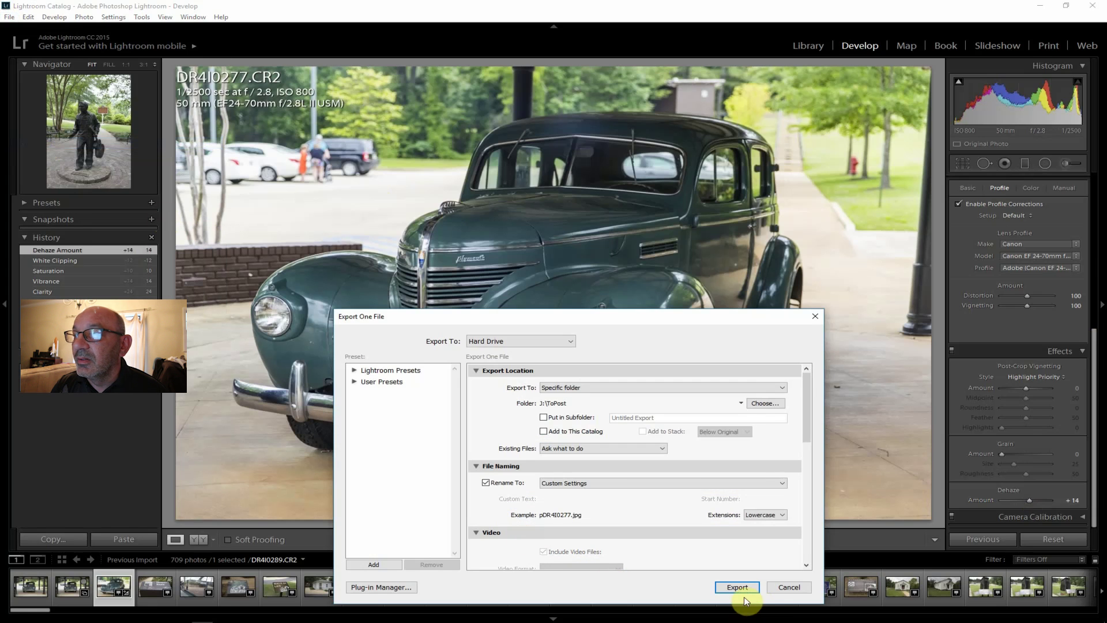
left_click(734, 586)
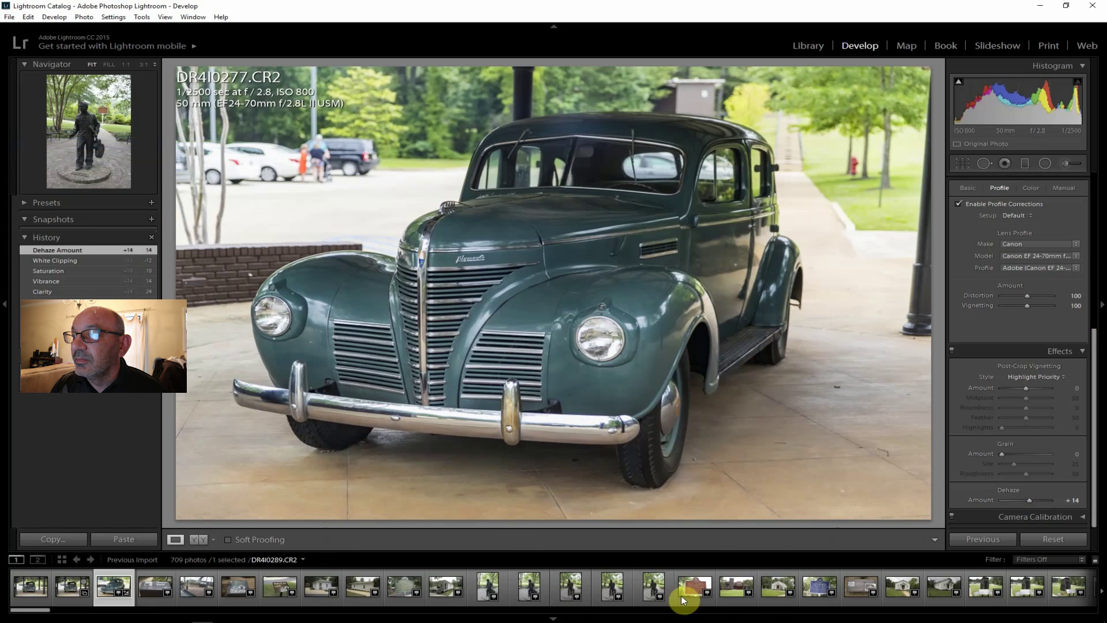
- Open the Memphis Bound sign photo DR4I0278.CR2 and enable its lens profile corrections
left_click(155, 586)
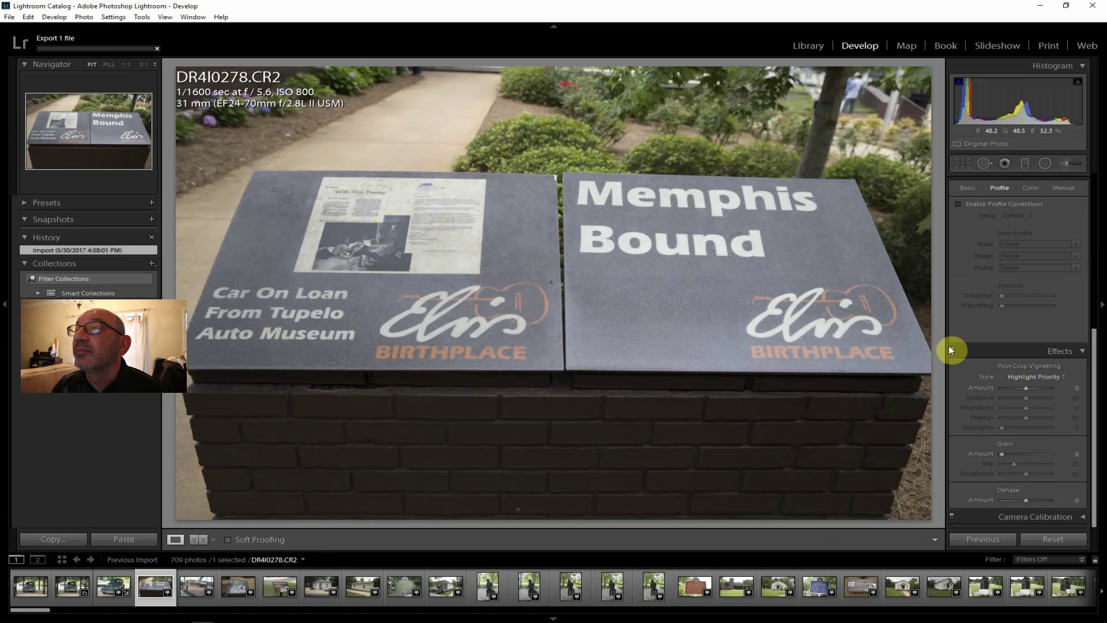
left_click(989, 204)
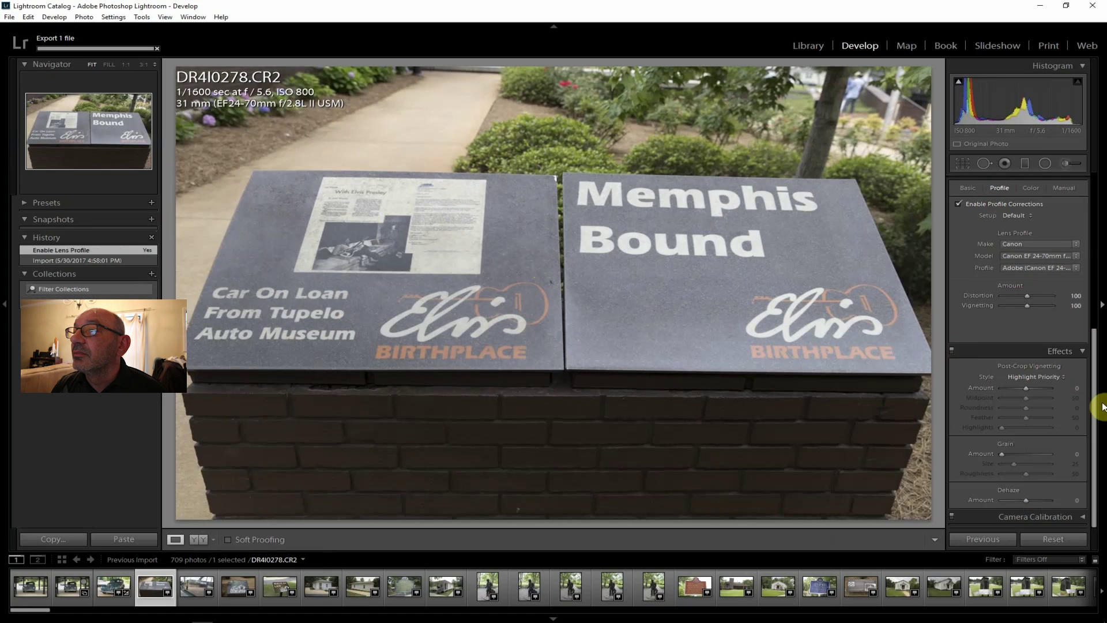
- Adjust the Memphis Bound photo: Contrast +17, Shadows +29, Highlights -19, Clarity +21, Vibrance +12, Saturation +5 and Exposure +0.24
left_click_drag(1094, 387, 1091, 198)
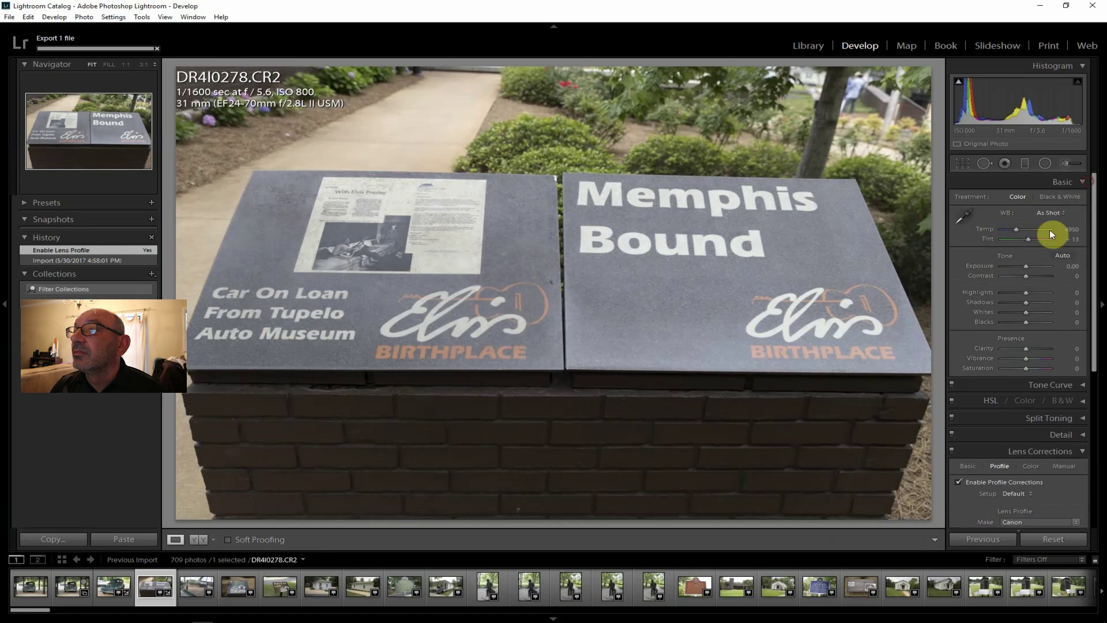
mouse_move(1025, 274)
left_mouse_down()
mouse_move(1033, 300)
mouse_move(1021, 292)
left_mouse_up()
mouse_move(1031, 347)
left_mouse_down()
mouse_move(1026, 367)
mouse_move(1029, 358)
left_mouse_up()
left_click_drag(1035, 261, 1026, 264)
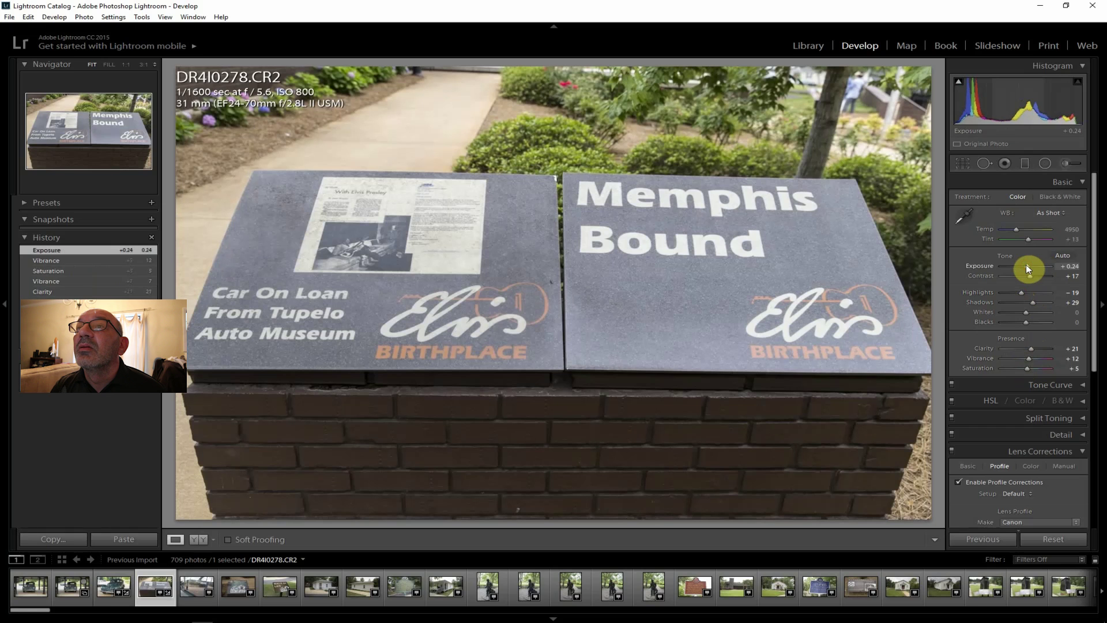
- Check the sign's printed letter at full size, and set the photo's Dehaze amount to +7 and Shadows to +40
left_click(416, 221)
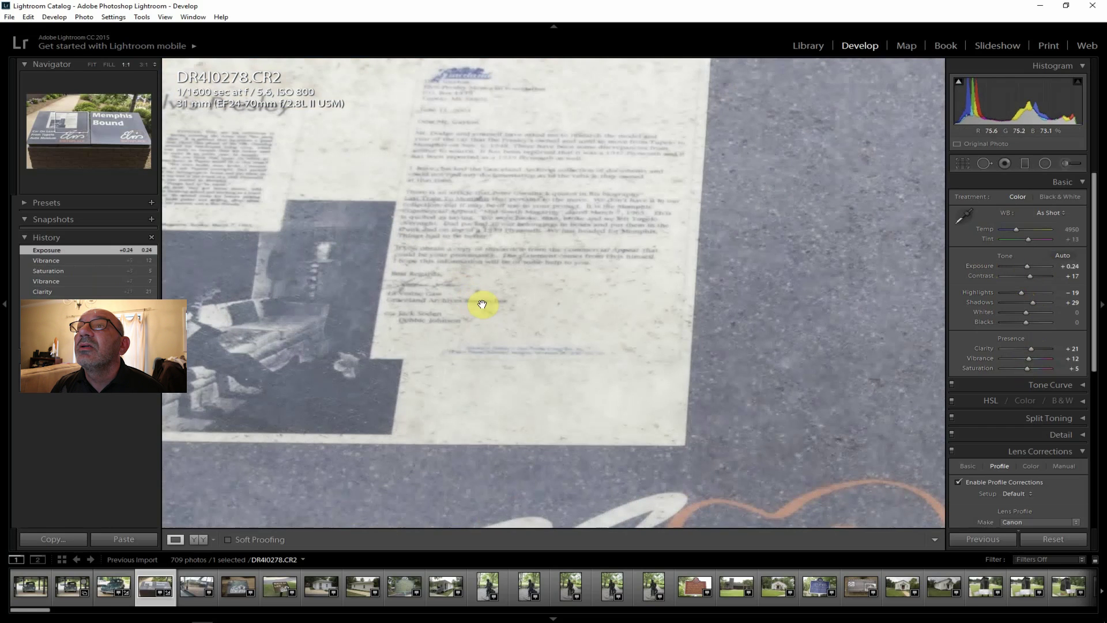
left_click_drag(494, 265, 596, 398)
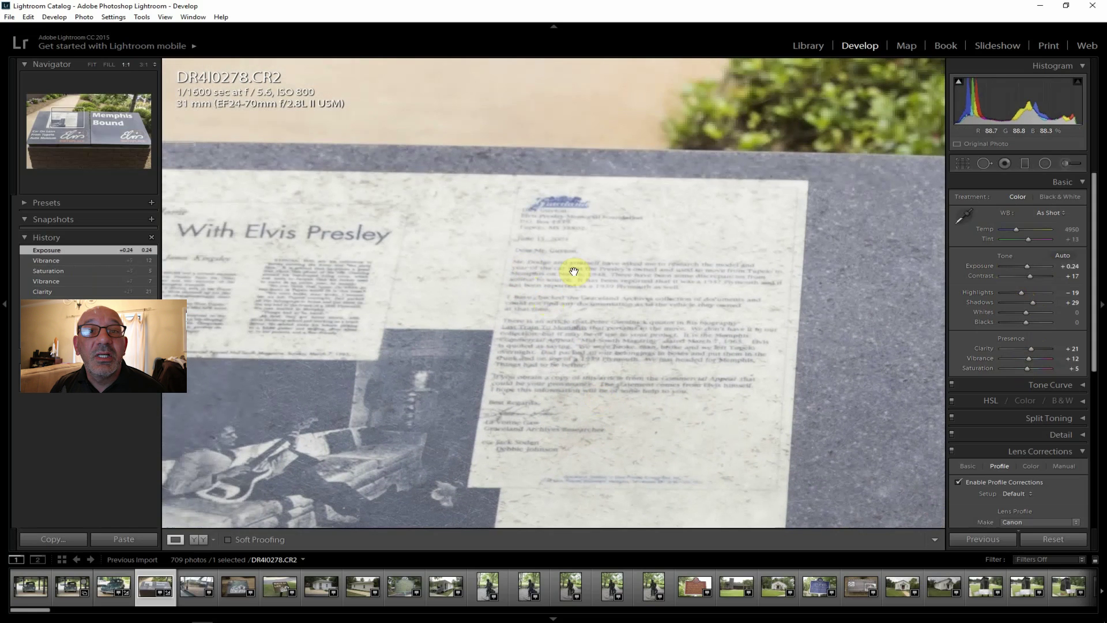
left_click(92, 66)
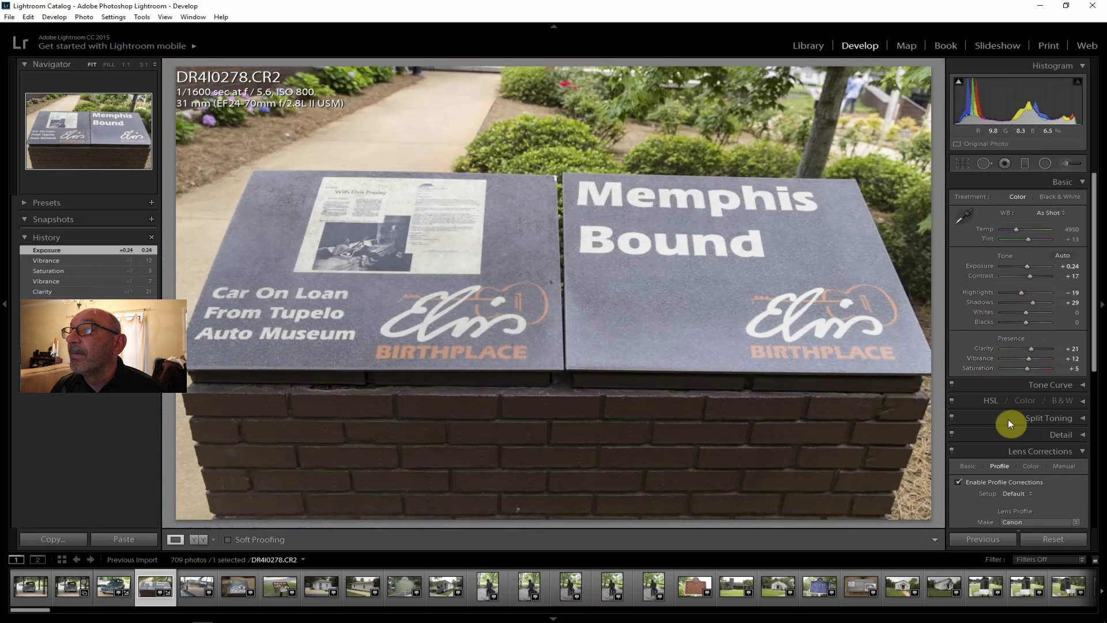
left_click_drag(1095, 336, 1049, 504)
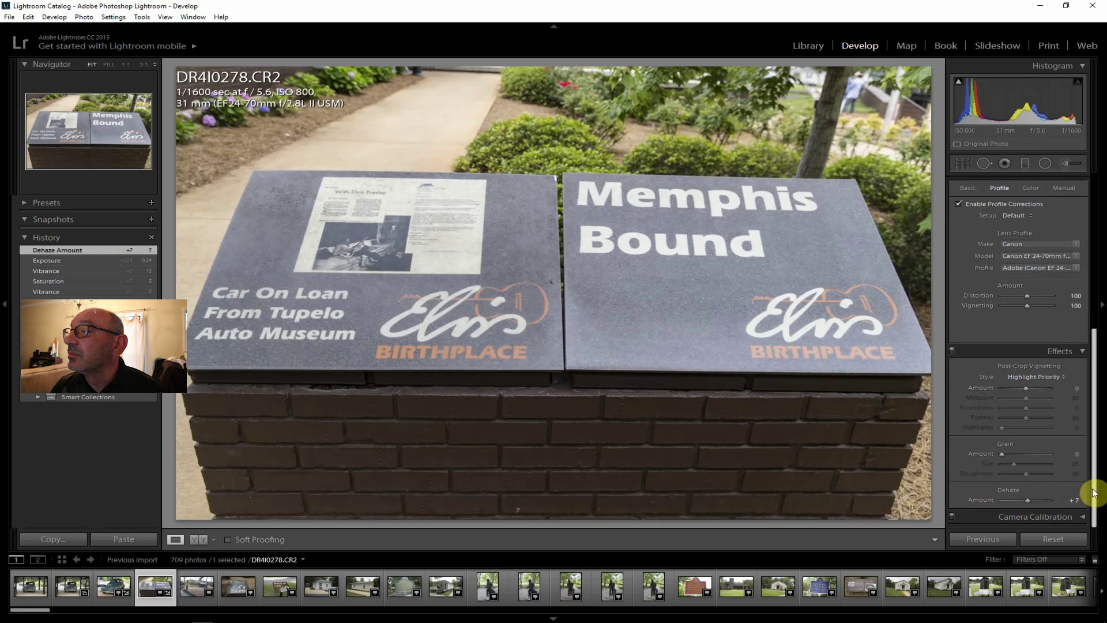
left_click_drag(1092, 491, 1092, 321)
scroll(1091, 321, "up", 3)
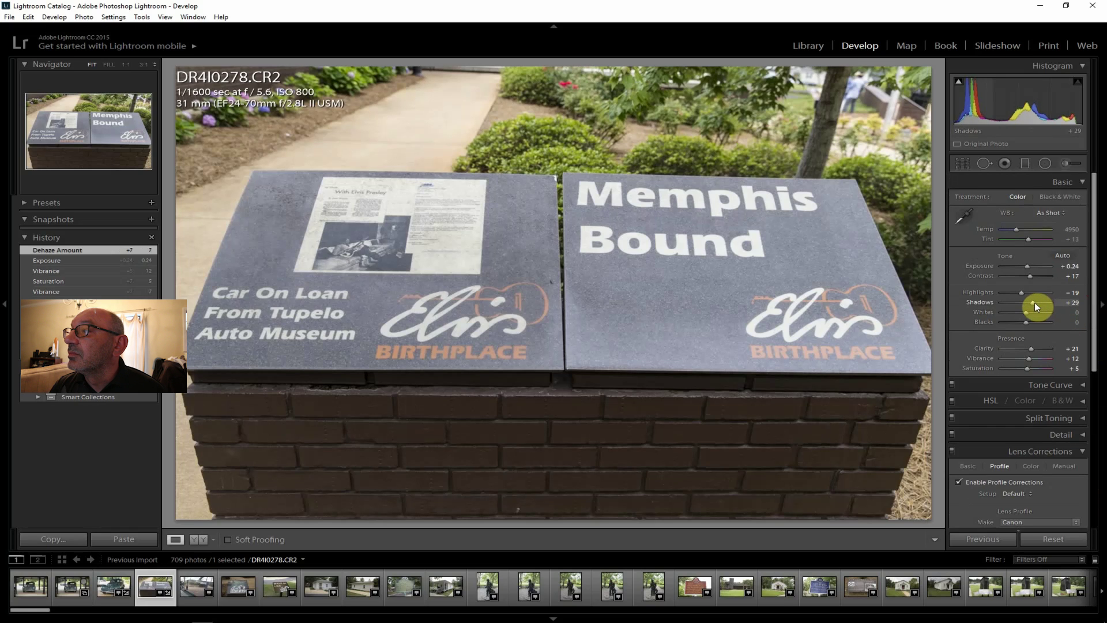
left_click_drag(1037, 302, 1038, 302)
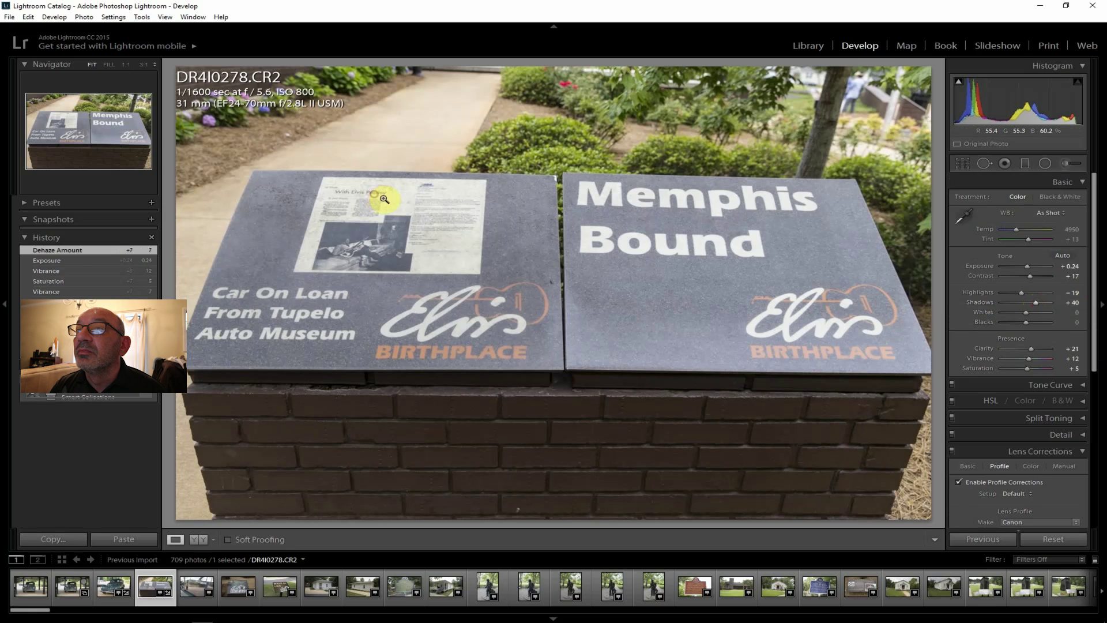
- Improve the legibility of the sign's printed text with Highlights -38, Whites -19 and Blacks -26
left_click(376, 196)
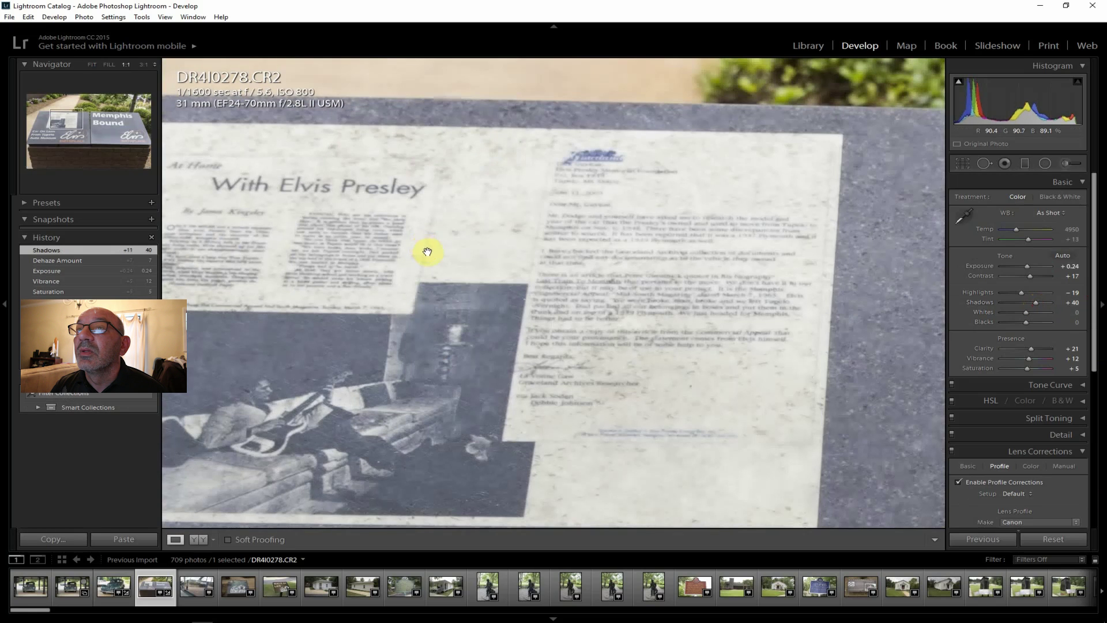
left_click_drag(1019, 289, 1015, 292)
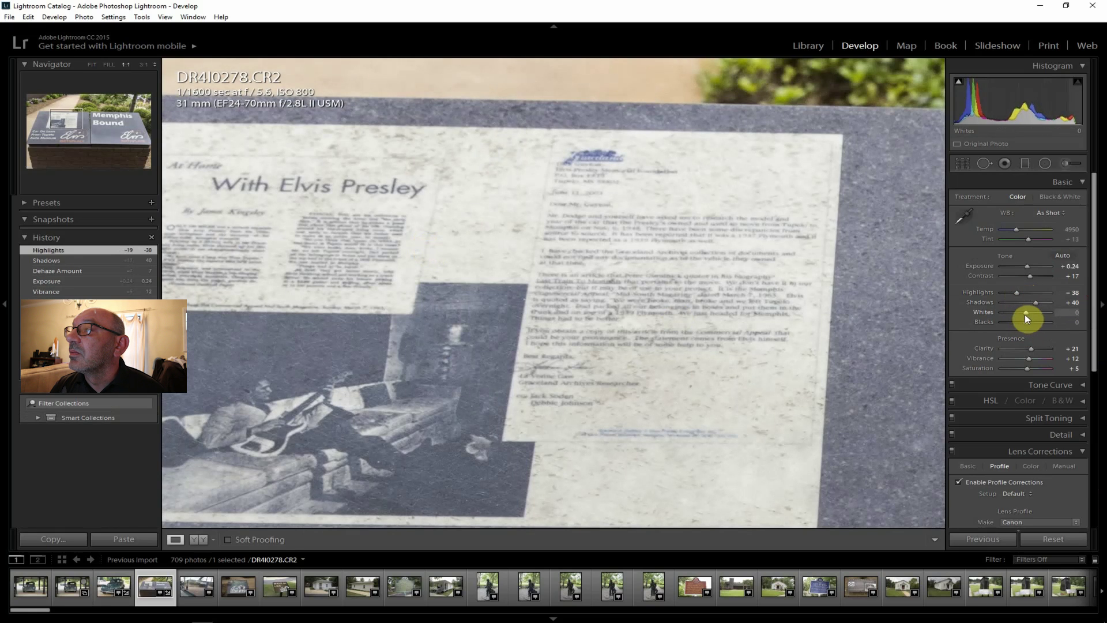
mouse_move(1022, 310)
left_mouse_down()
mouse_move(1014, 321)
mouse_move(1036, 322)
mouse_move(1019, 318)
left_mouse_up()
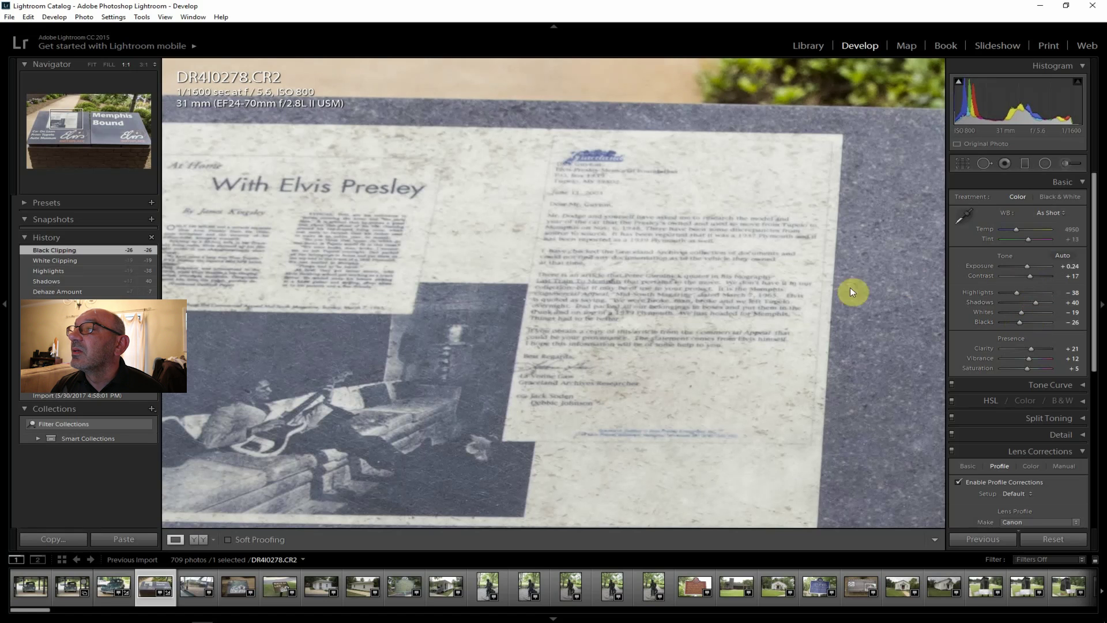
left_click(94, 64)
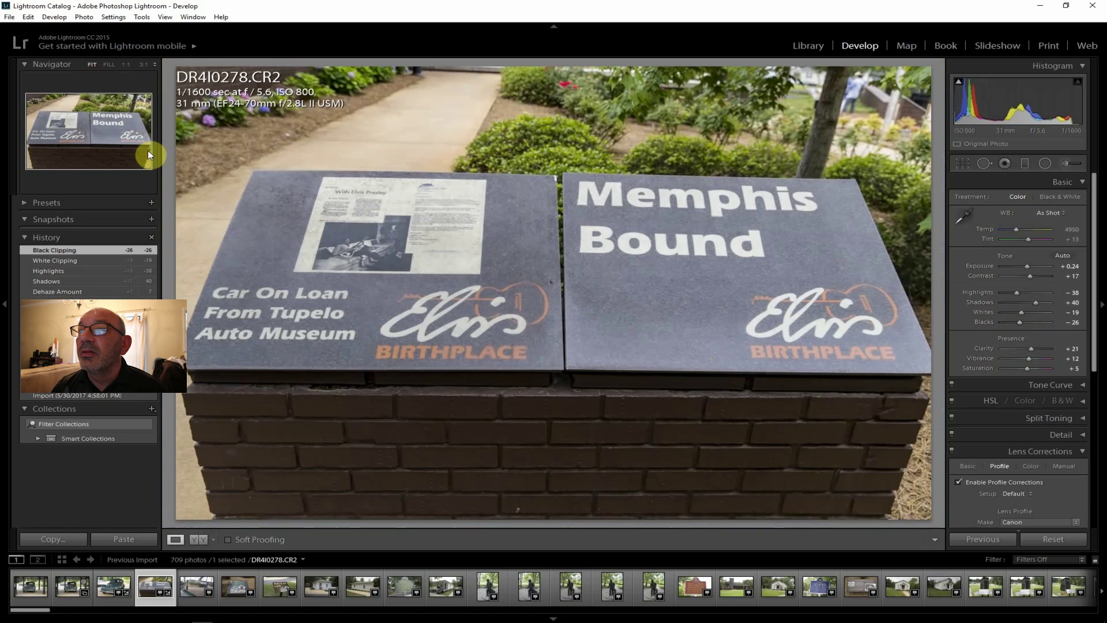
- Export the edited Memphis Bound photo to the J:\ToPost folder using the current export settings
left_click(9, 17)
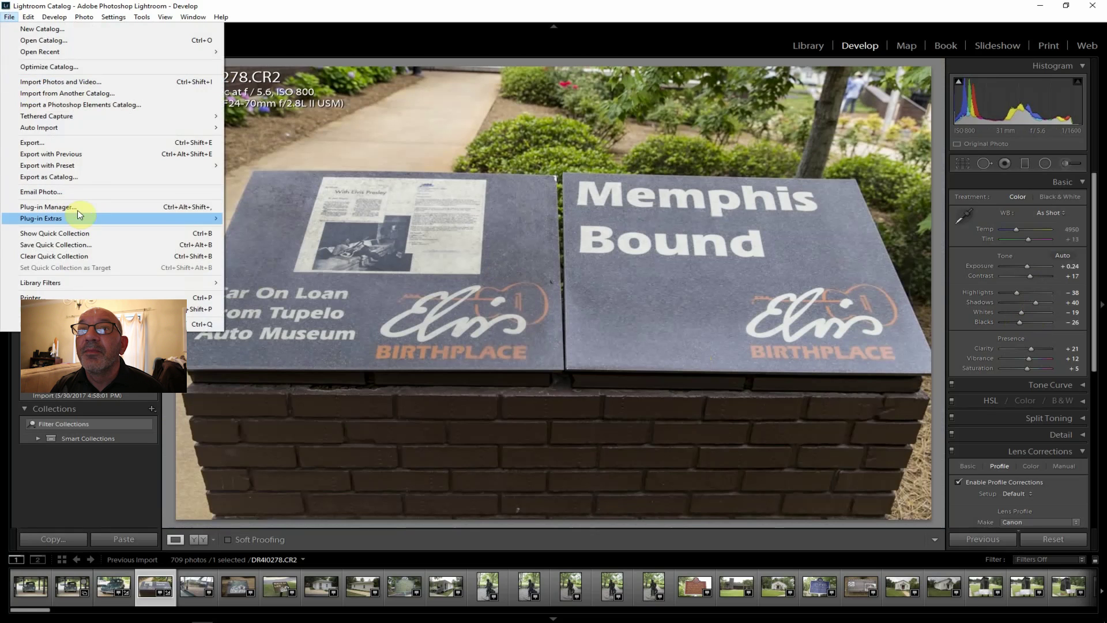
left_click(60, 142)
left_click(731, 587)
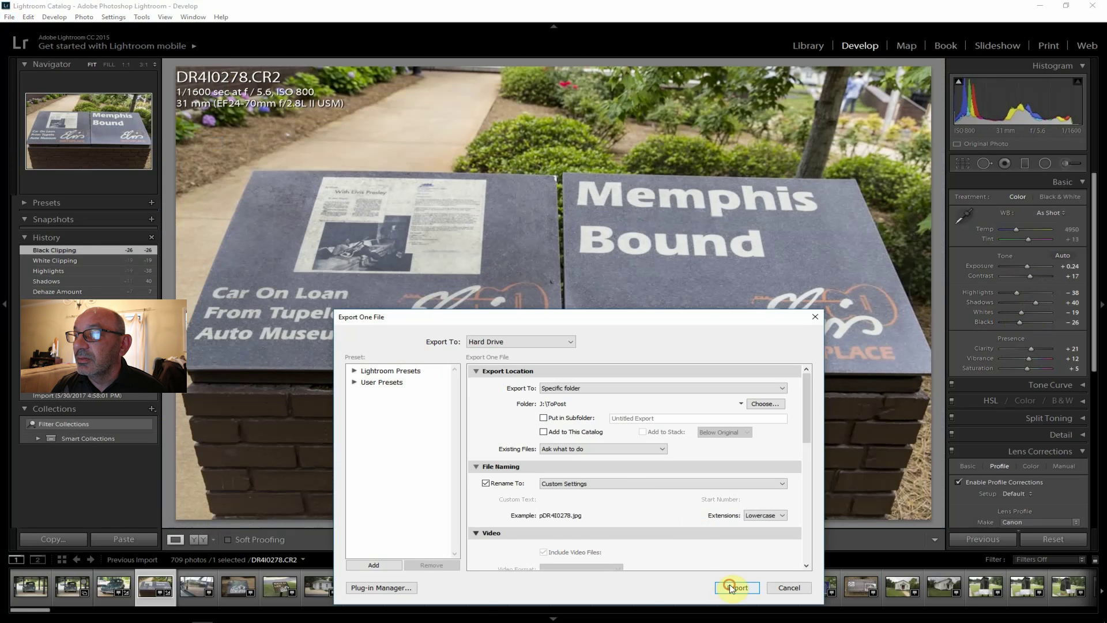
- Skip the car window photo, open the Welcome Center sign photo DR4I0280.CR2 and enable its lens profile corrections
left_click(188, 589)
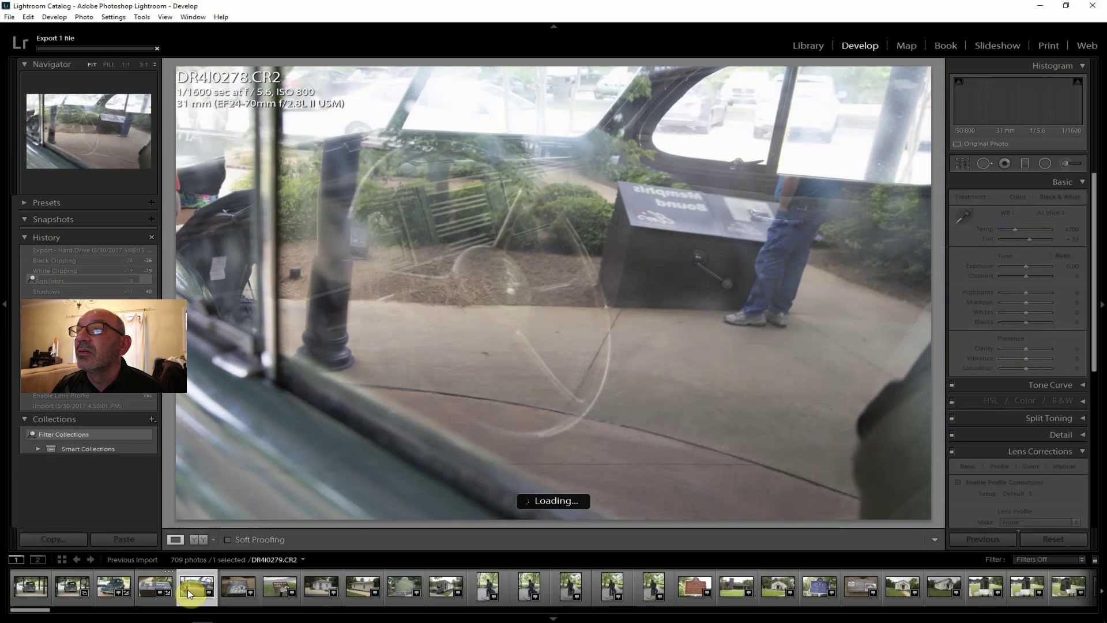
left_click(233, 592)
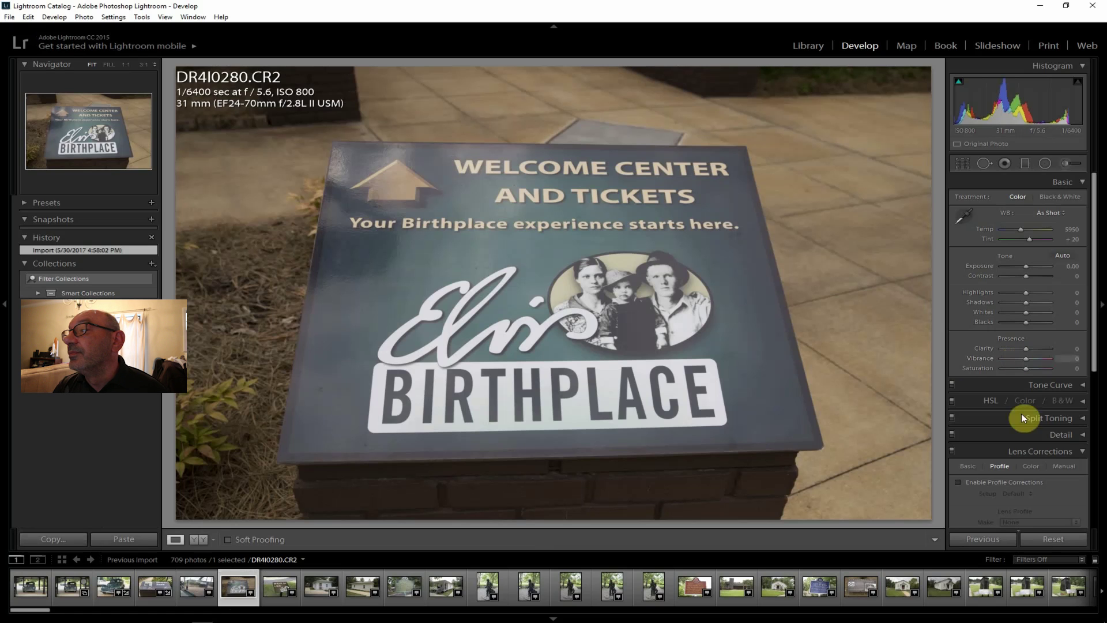
left_click(1006, 483)
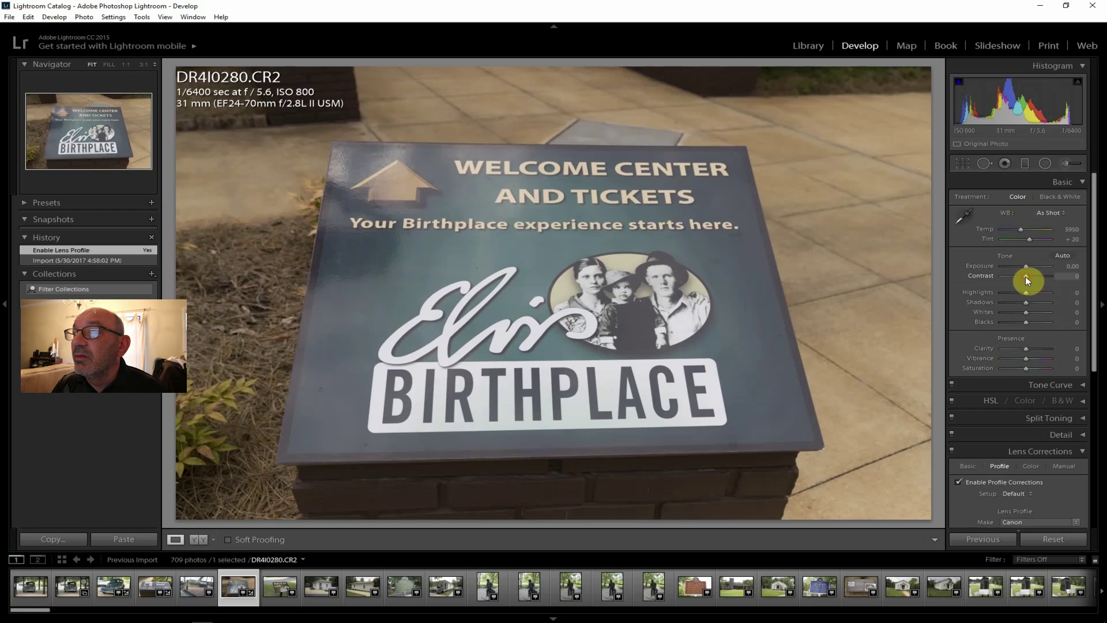
- Adjust the Welcome Center photo: Contrast +21, Shadows +26, Highlights -29, Clarity +29, Vibrance +12, Saturation +12 and Dehaze +14
left_click_drag(1025, 276, 1033, 302)
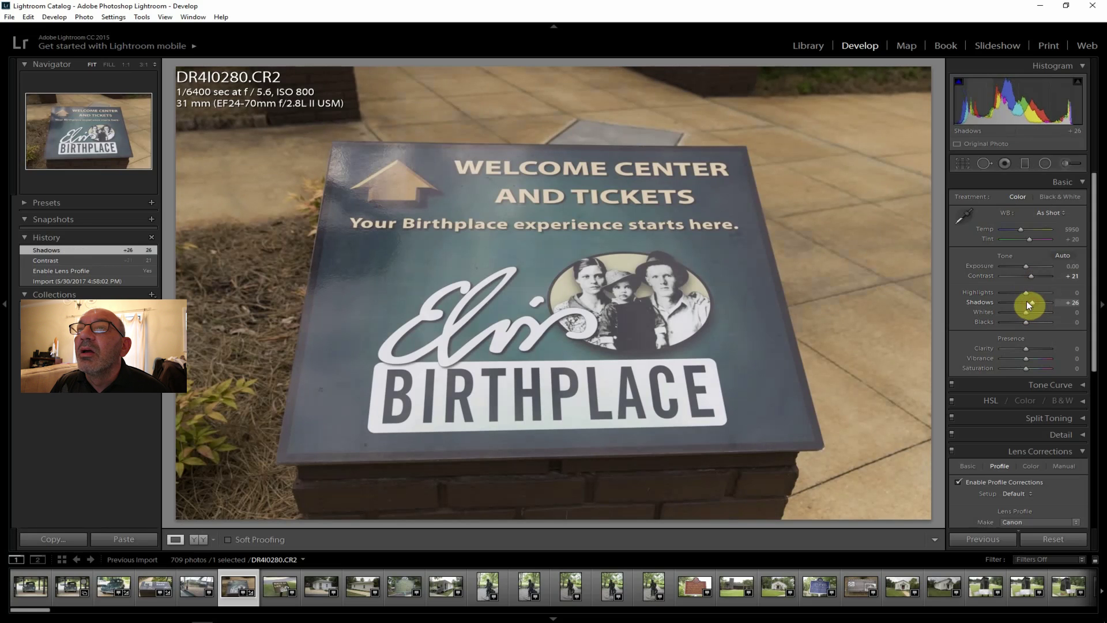
left_click_drag(1019, 290, 1018, 289)
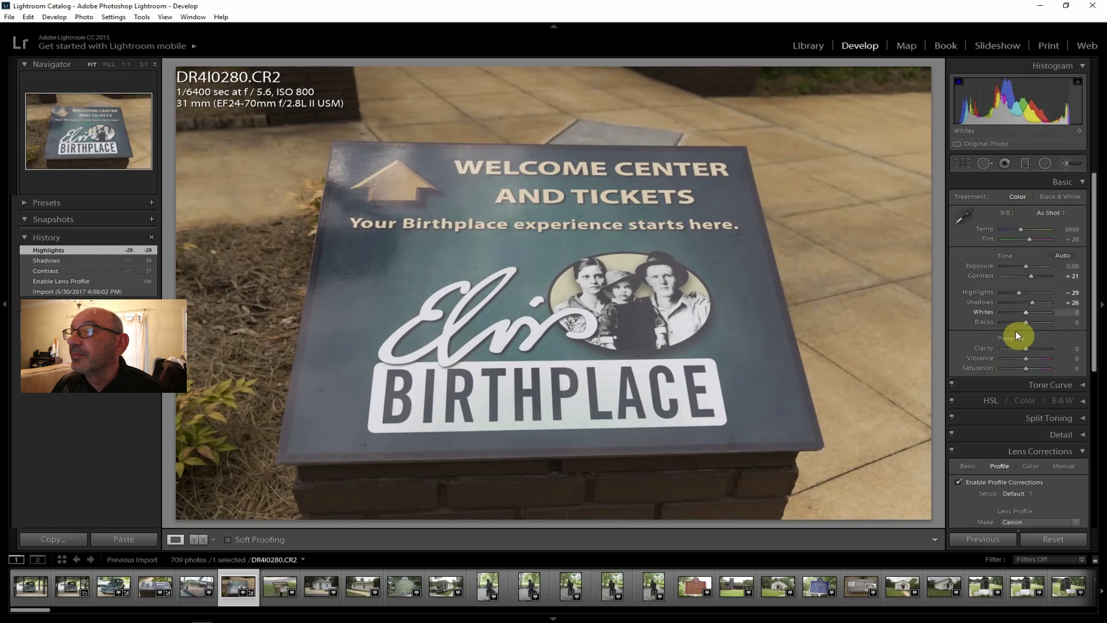
left_click_drag(1026, 349, 1029, 366)
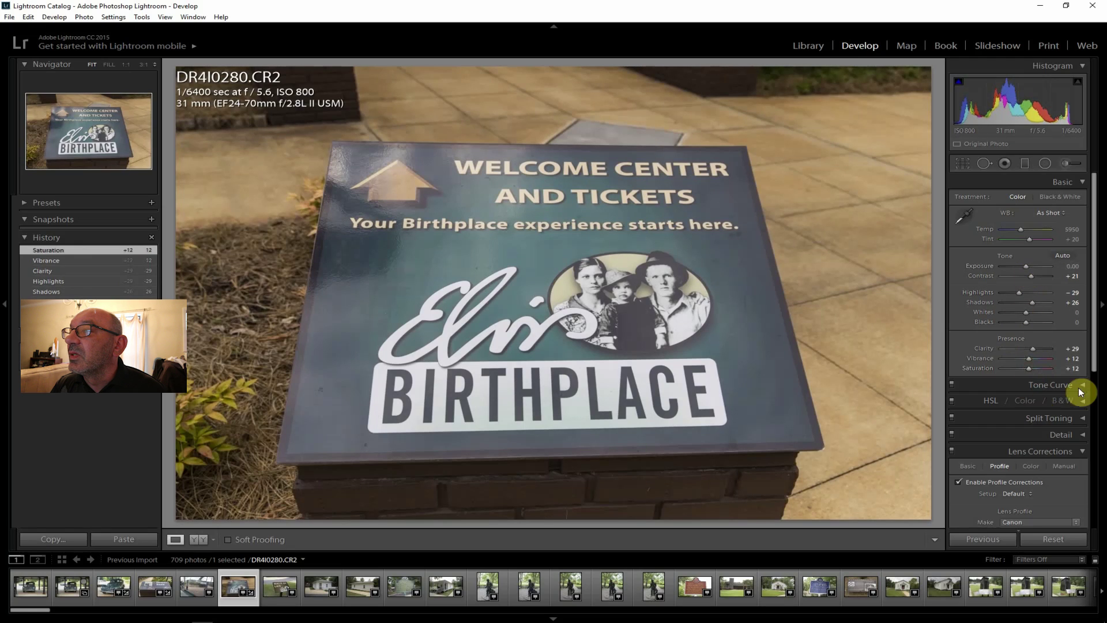
left_click_drag(1092, 358, 1095, 518)
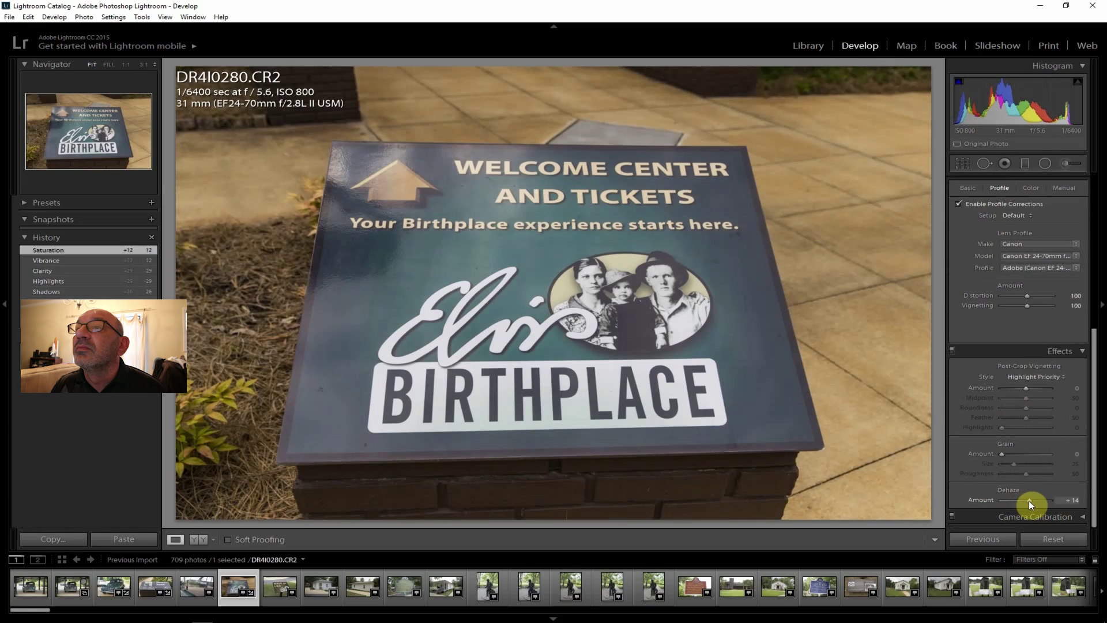
- Set the Welcome Center photo's Dehaze to +12 and export it with the current export settings
left_click_drag(1029, 499, 1029, 499)
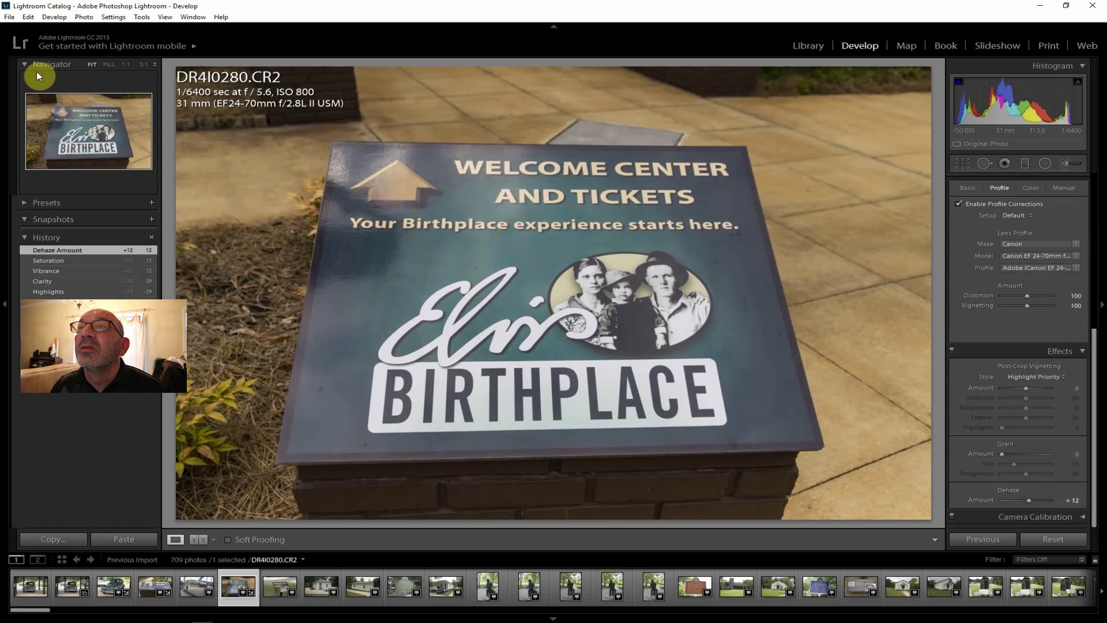
left_click(9, 17)
left_click(46, 148)
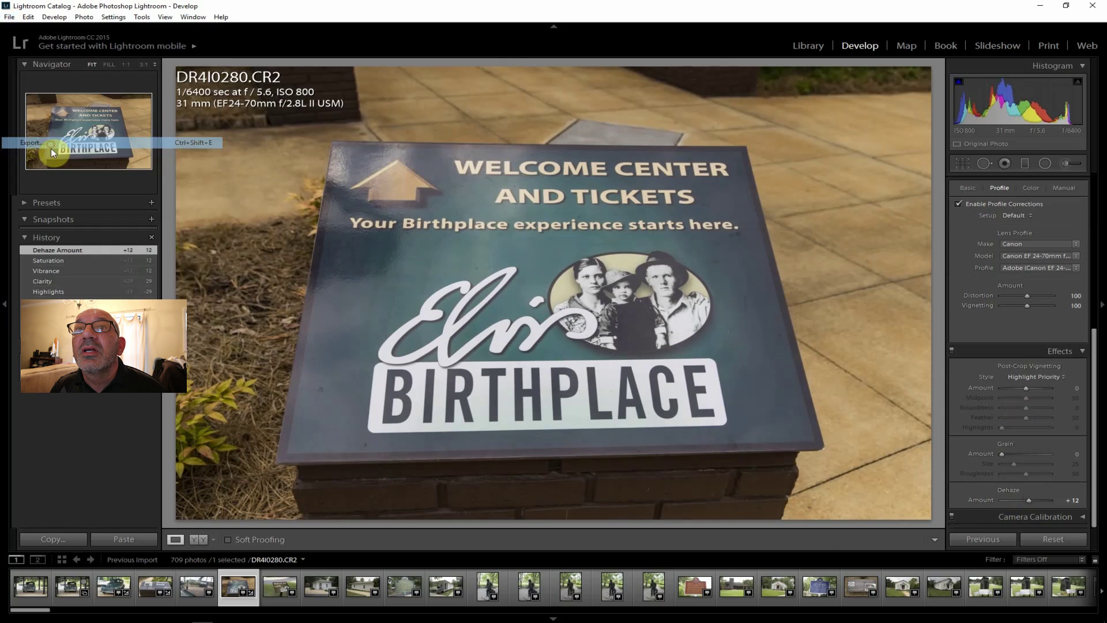
left_click(737, 588)
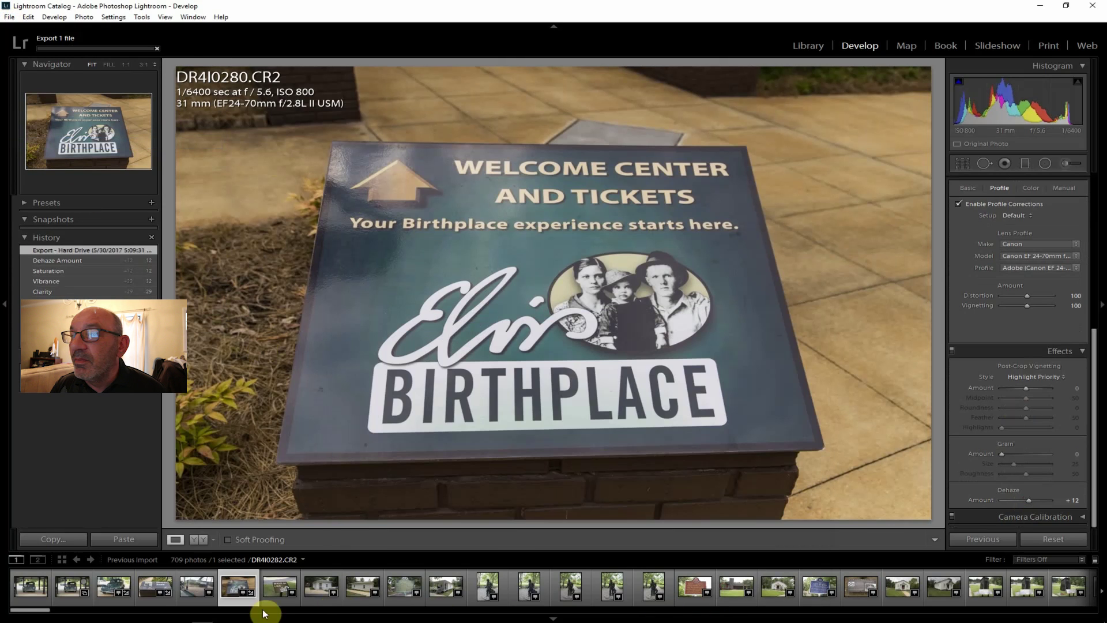
- Skip the Walk of Life sign photo, open the white house photo DR4I0282.CR2 and enable its lens profile corrections
left_click(274, 591)
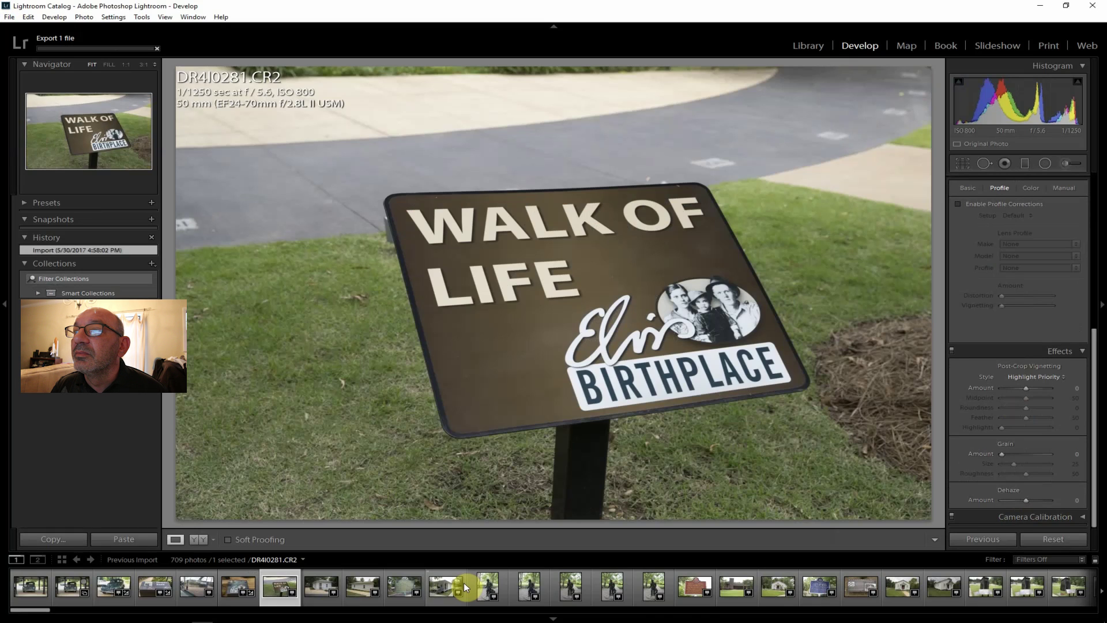
left_click(334, 600)
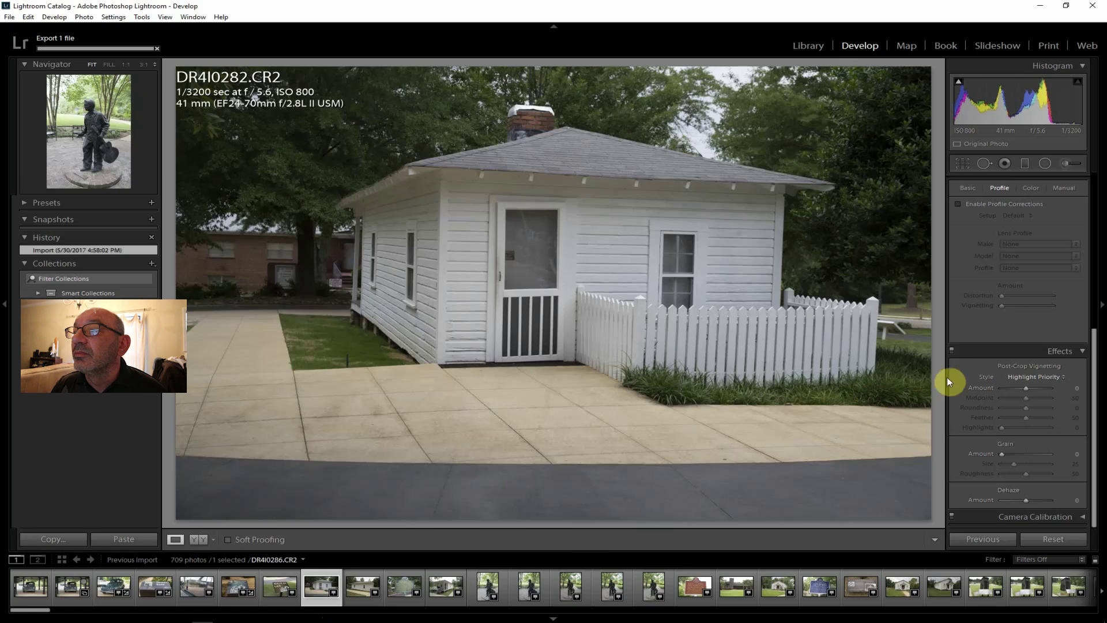
left_click(995, 205)
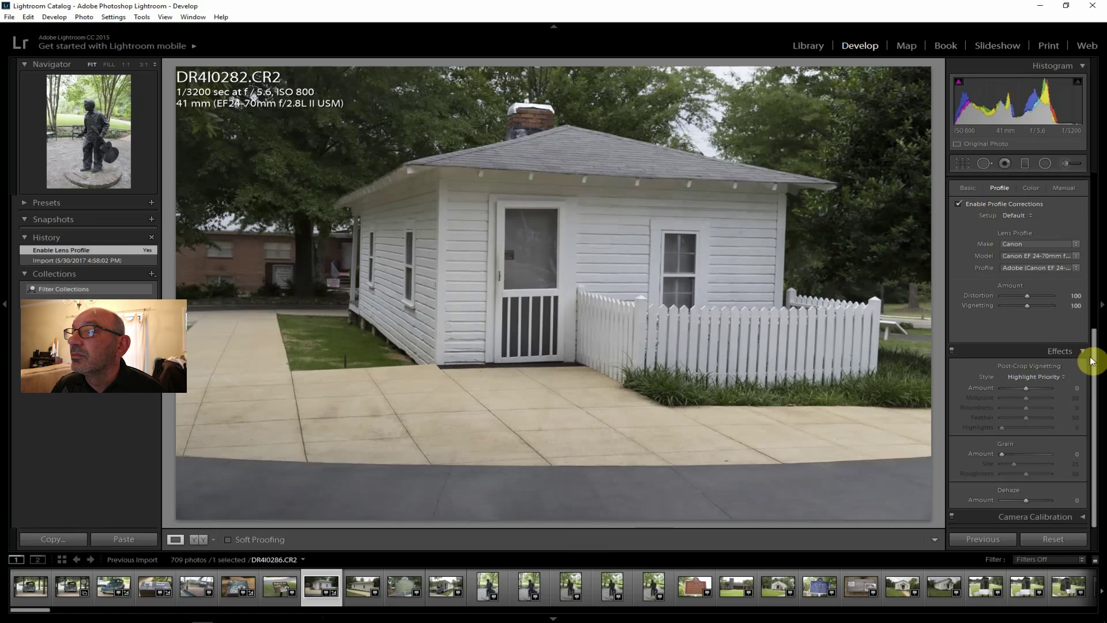
- Adjust the white house photo: Contrast +31, Clarity +19, Shadows +36, Highlights -31, Vibrance +10 and Saturation +10
left_click_drag(1092, 367, 1094, 198)
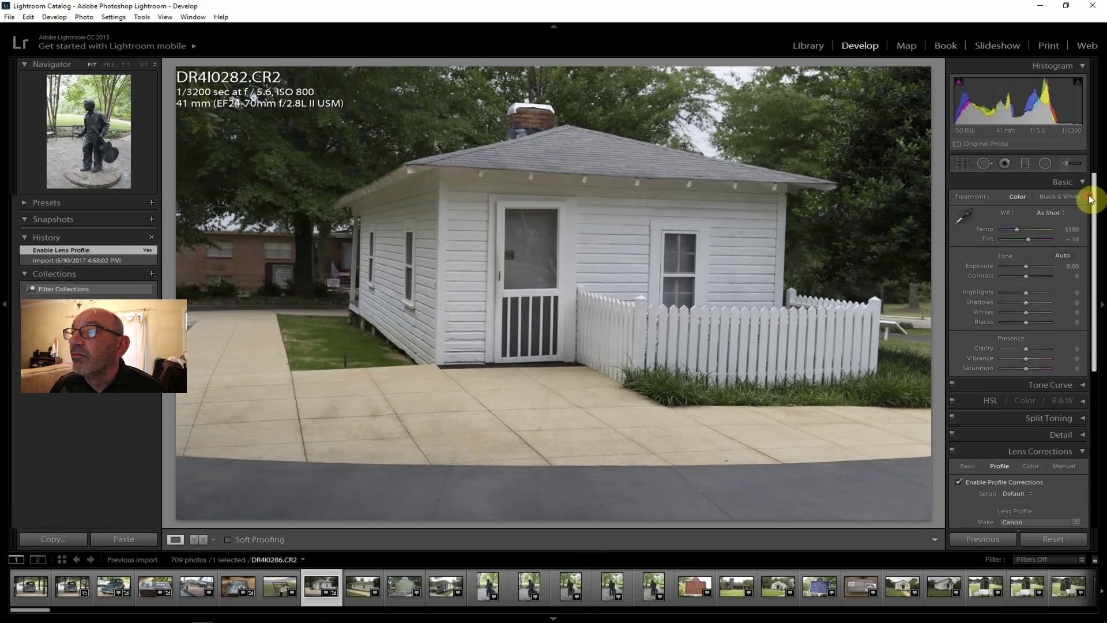
left_click_drag(1027, 275, 1033, 276)
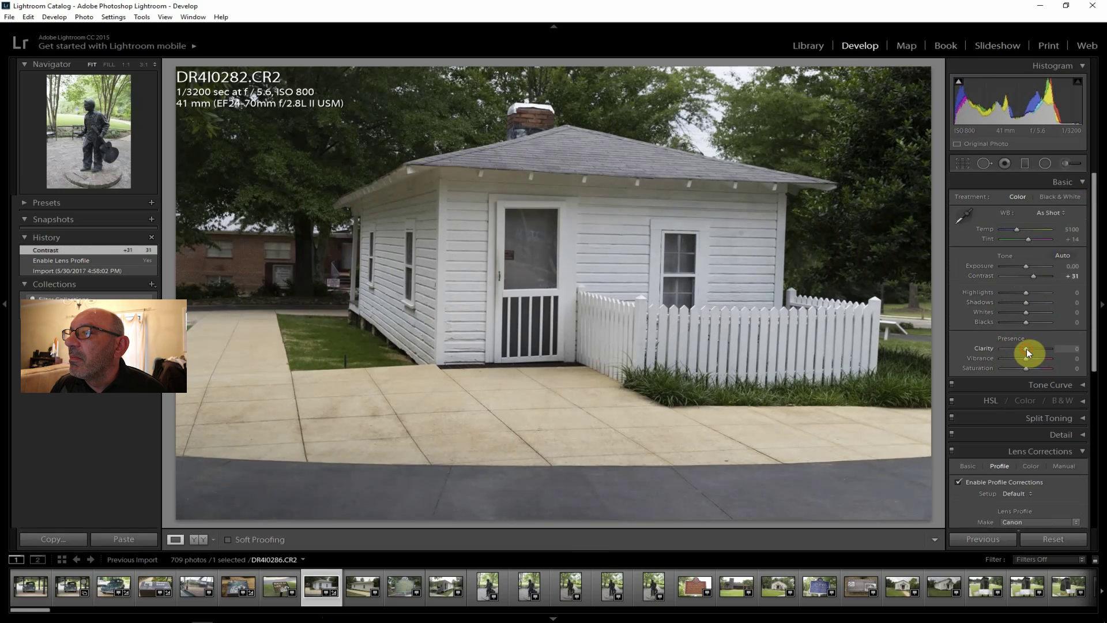
left_click_drag(1031, 348, 1031, 348)
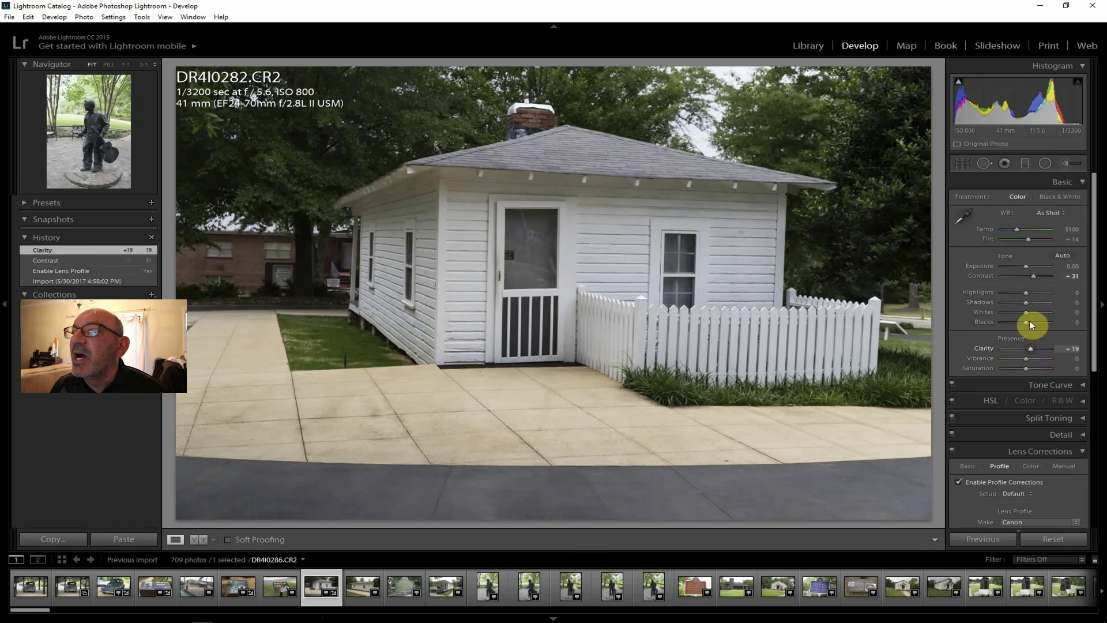
left_click_drag(1026, 303, 1034, 302)
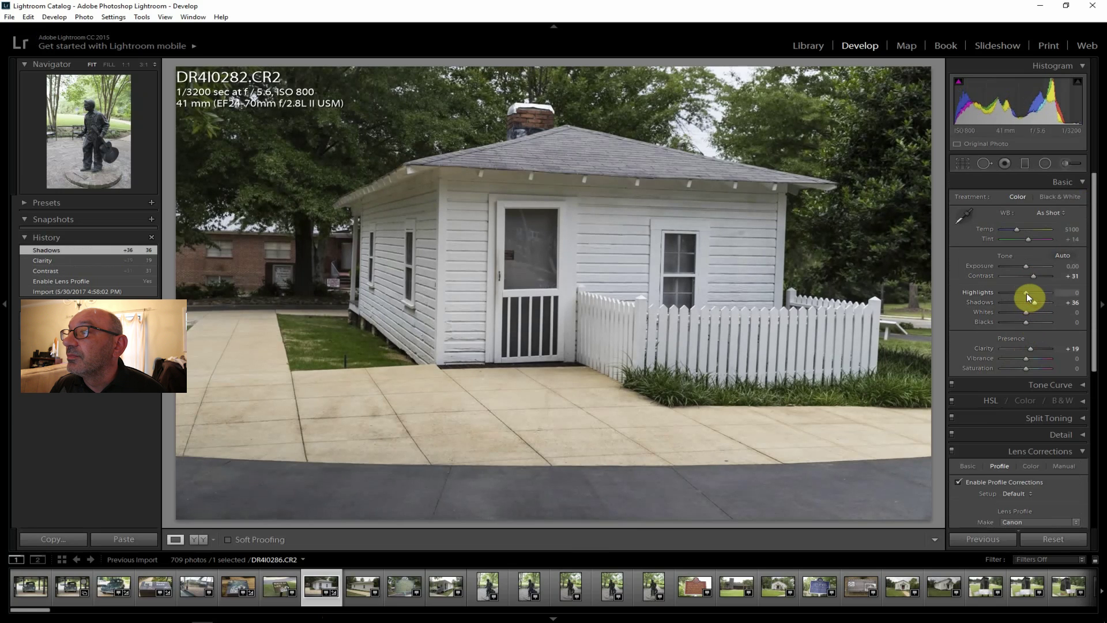
left_click_drag(1025, 292, 1018, 289)
left_click_drag(1025, 359, 1029, 369)
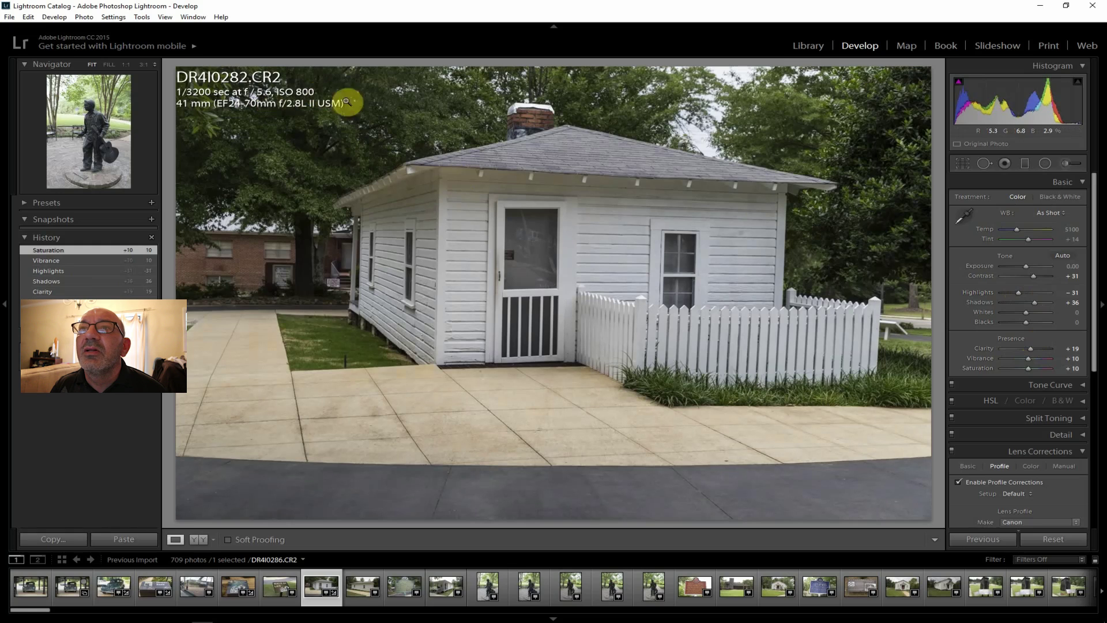
- Set the white house photo's Dehaze to +21 and brighten it with Exposure +0.48
left_click_drag(1094, 364, 1088, 523)
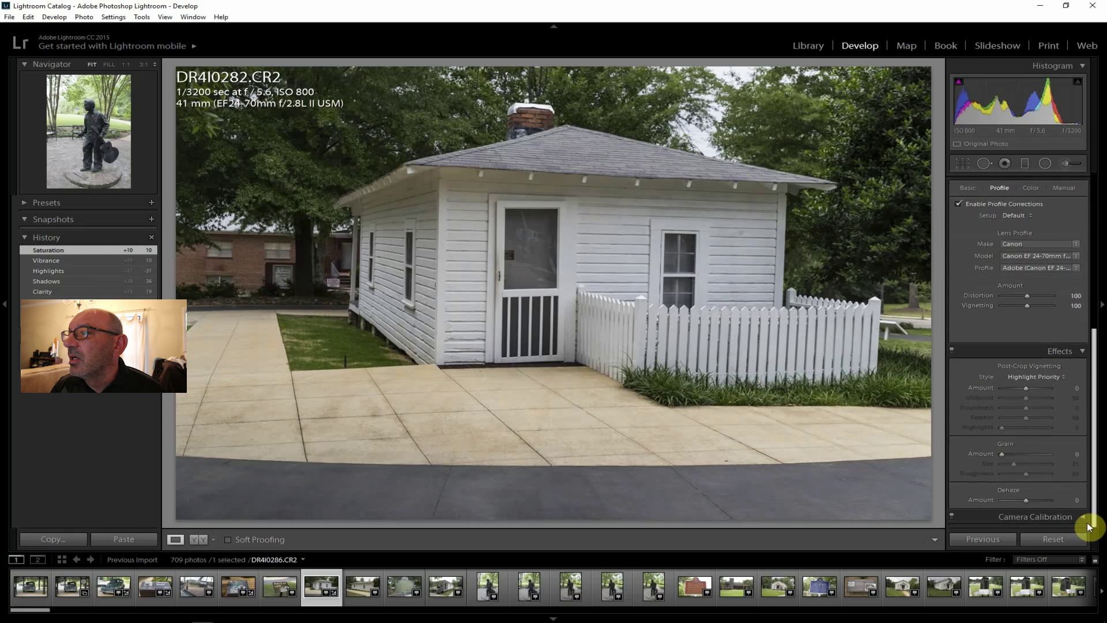
left_click_drag(1026, 499, 1031, 500)
left_click_drag(1094, 458, 1094, 254)
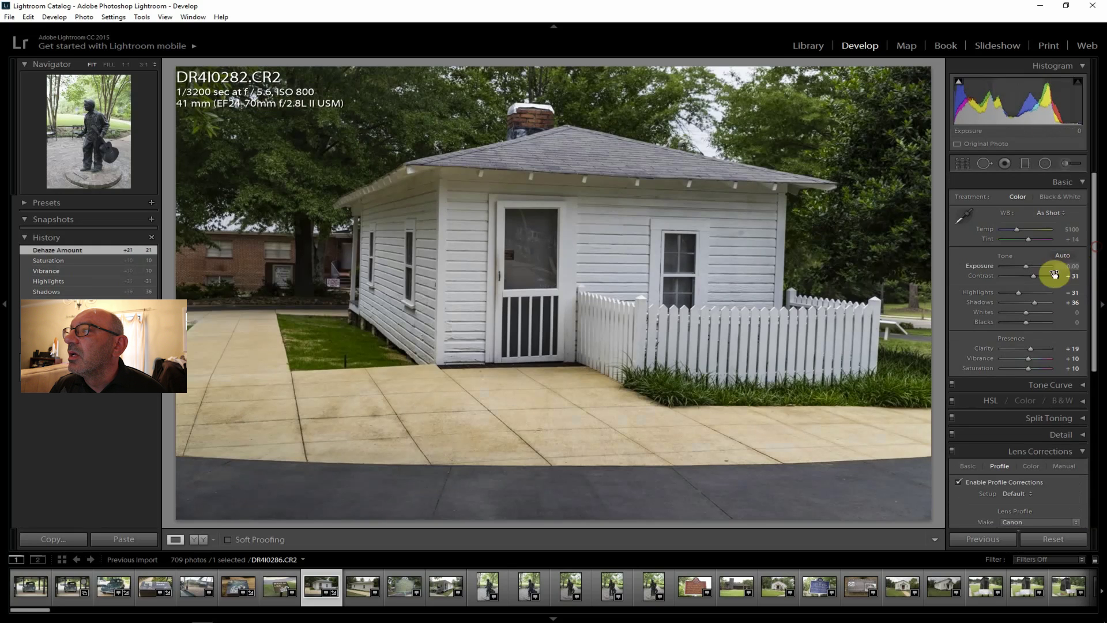
left_click_drag(1025, 267, 1027, 265)
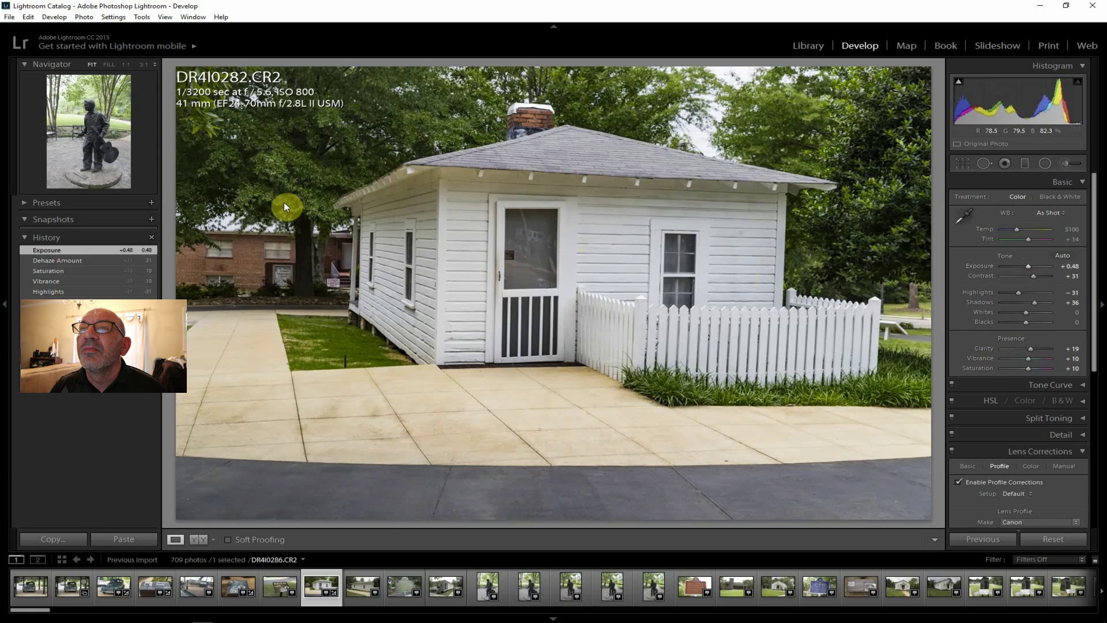
- Export the edited house photo DR4I0282.CR2 with the current export settings
left_click(10, 17)
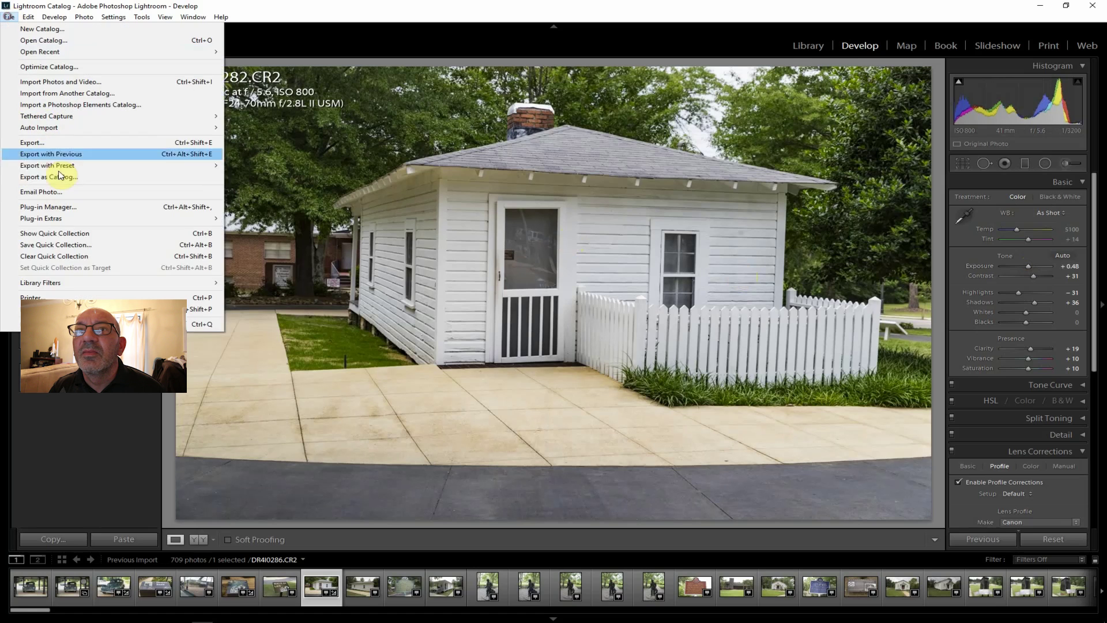
left_click(58, 143)
left_click(737, 588)
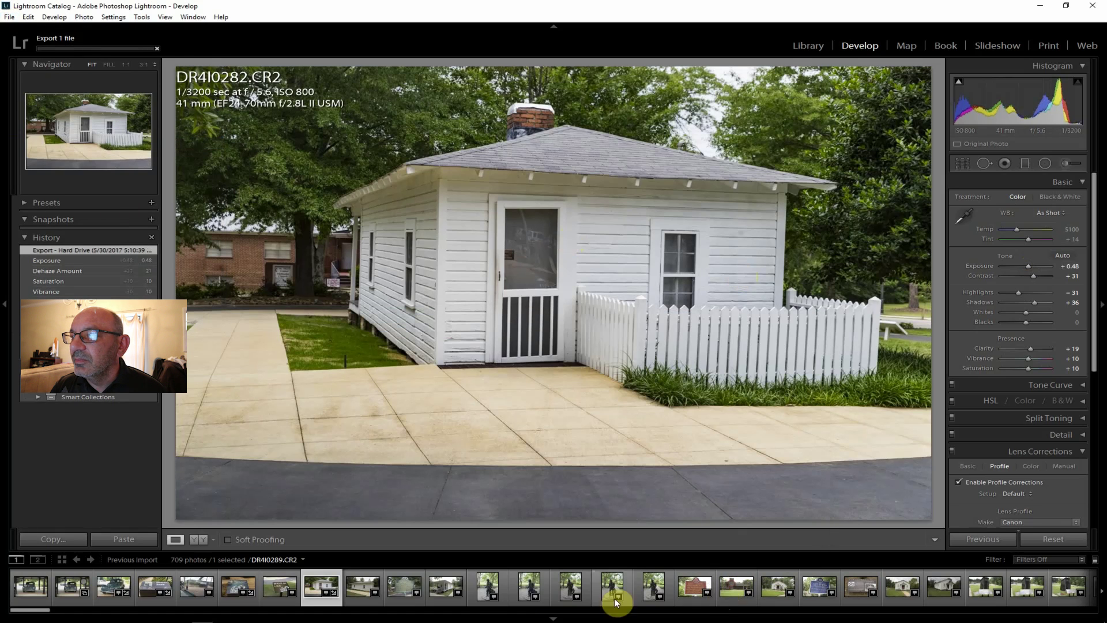
- Open the house side-view photo DR4I0283.CR2, enable its lens profile corrections, and set Contrast +24 and Shadows +26
left_click(356, 588)
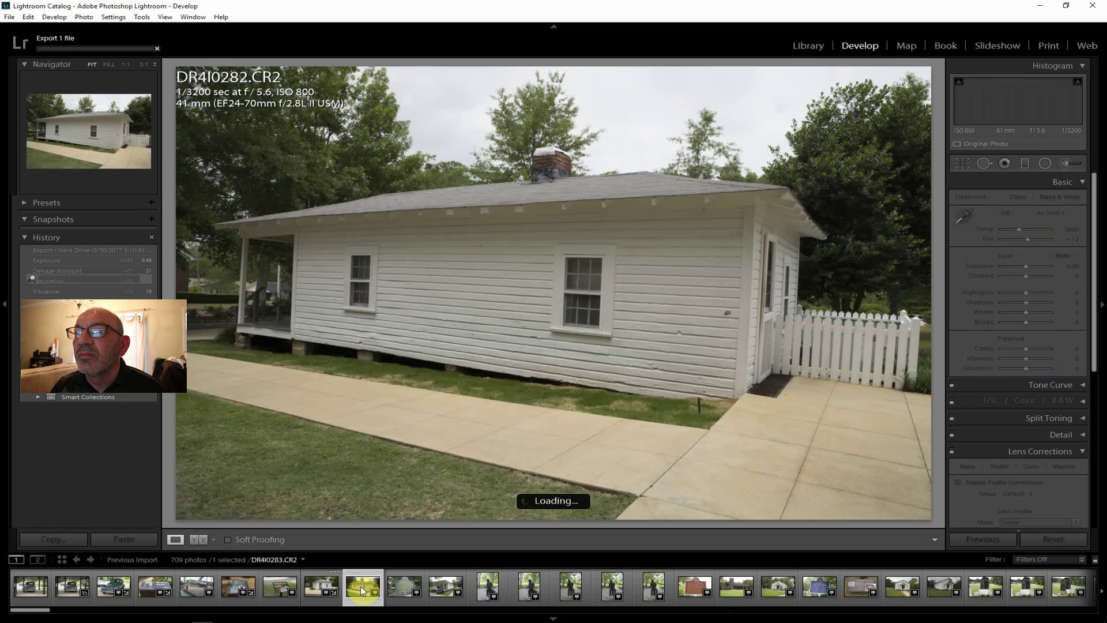
left_click(982, 484)
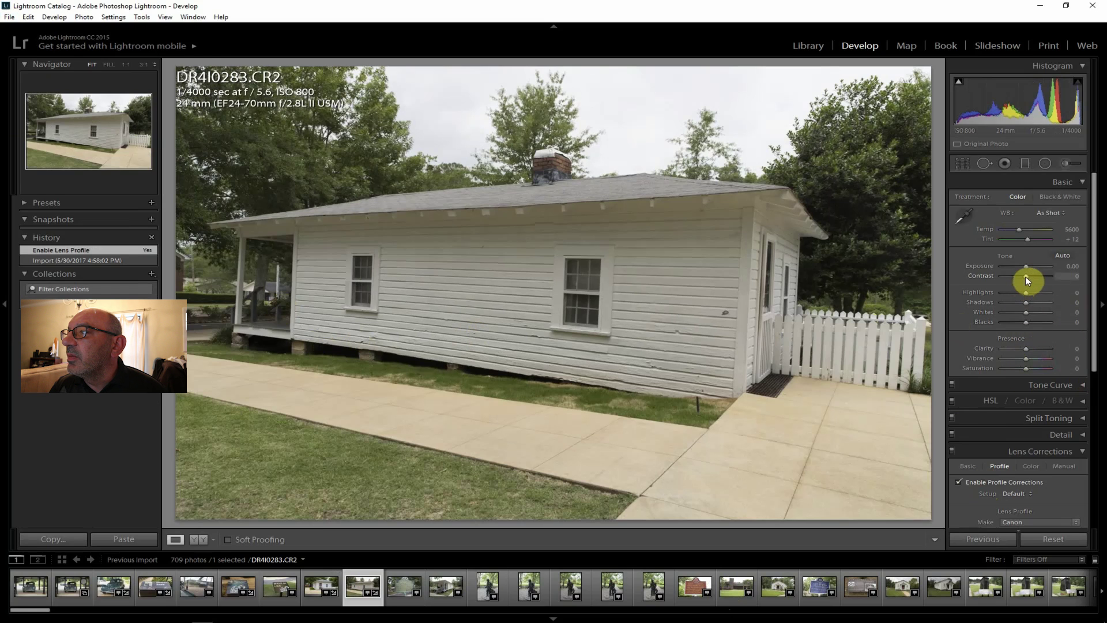
left_click_drag(1027, 278, 1033, 279)
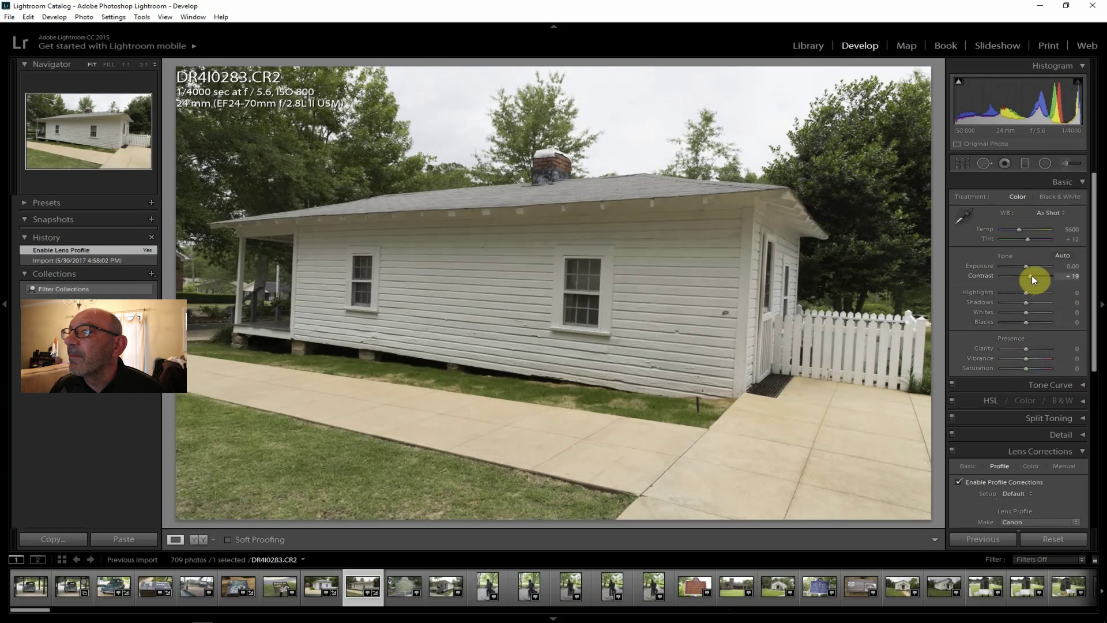
left_click_drag(1031, 278, 1032, 301)
- Refine the house side-view photo with Clarity +26, Vibrance +17, Saturation +12, Highlights -40, Dehaze +17 and Exposure +0.24
left_click_drag(1023, 346, 1028, 347)
left_click_drag(1026, 359, 1029, 368)
left_click_drag(1026, 293, 1014, 288)
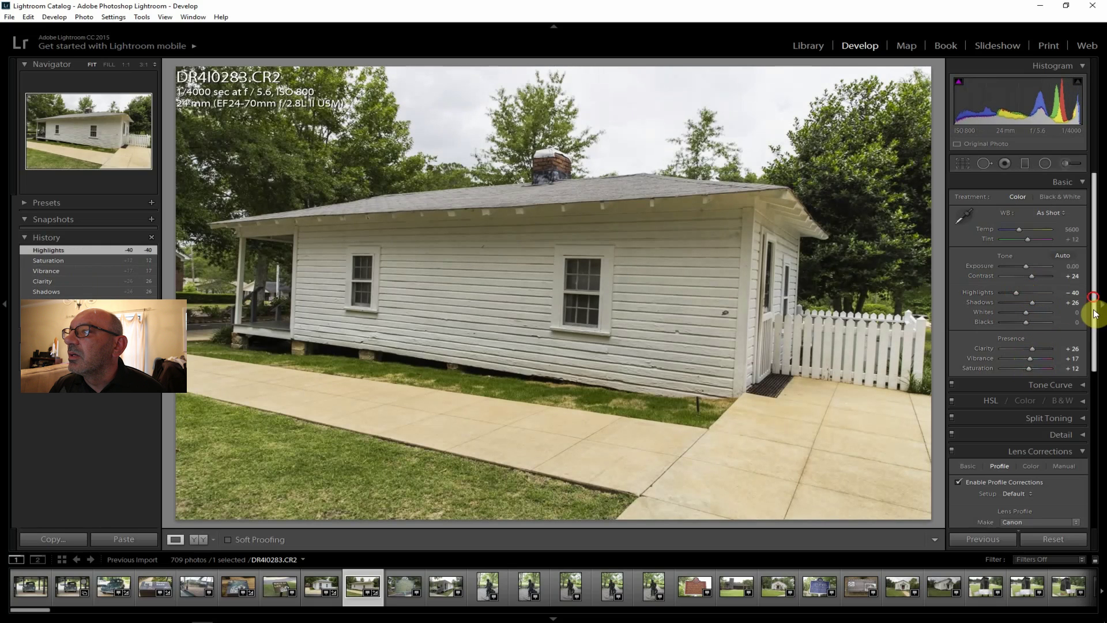
scroll(1094, 311, "down", 5)
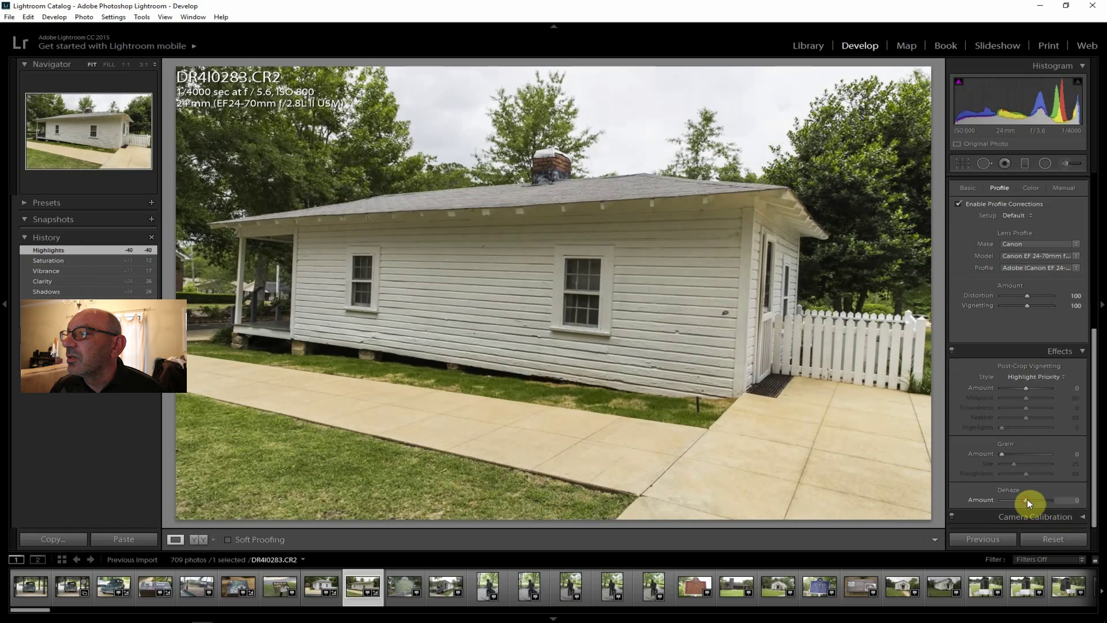
left_click_drag(1029, 500, 1095, 253)
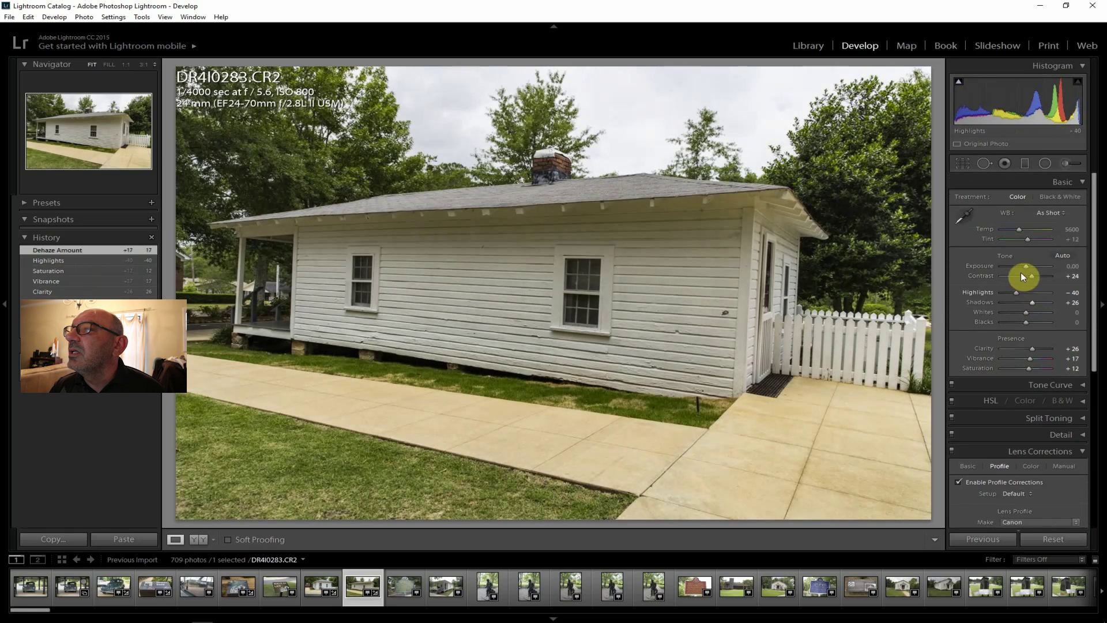
left_click_drag(1025, 264, 1025, 267)
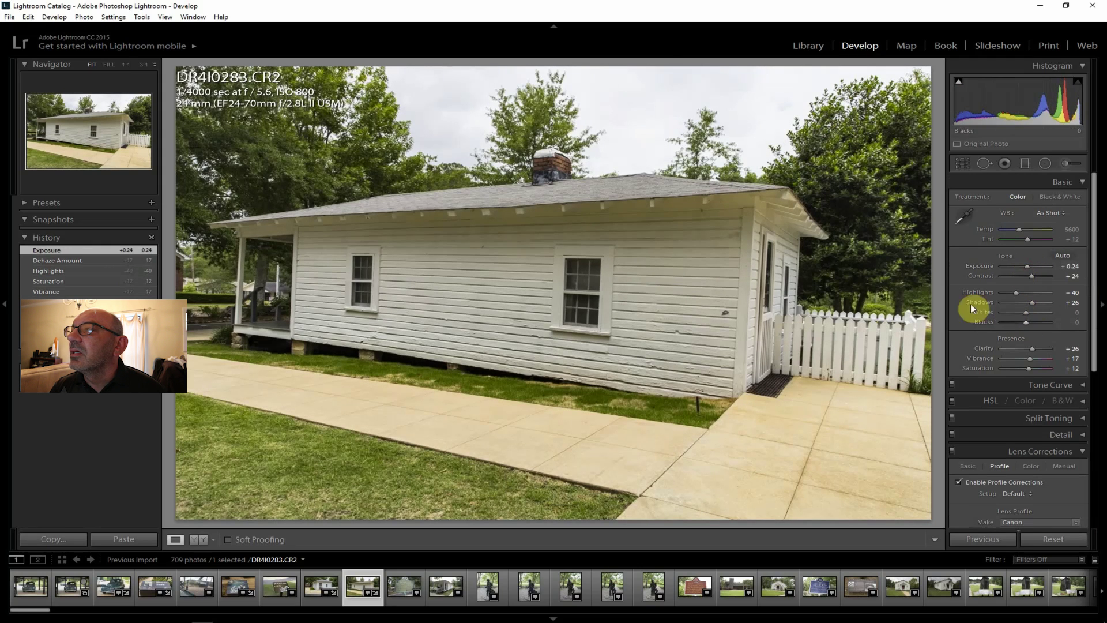
- Export the edited side-view photo DR4I0283.CR2 with the current export settings
left_click(9, 17)
left_click(57, 143)
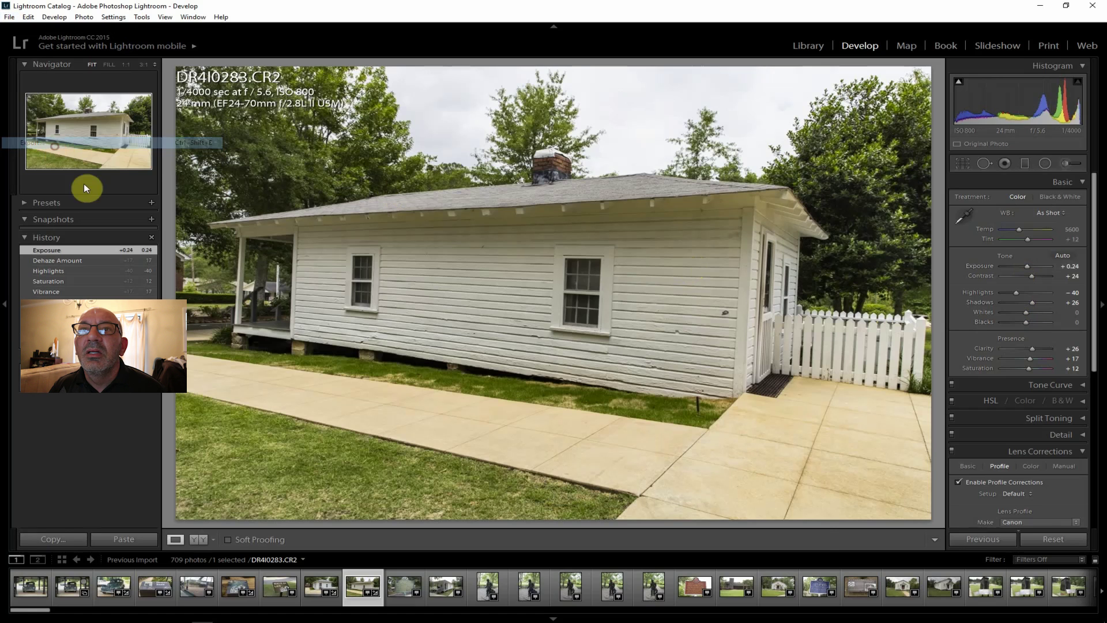
left_click(721, 592)
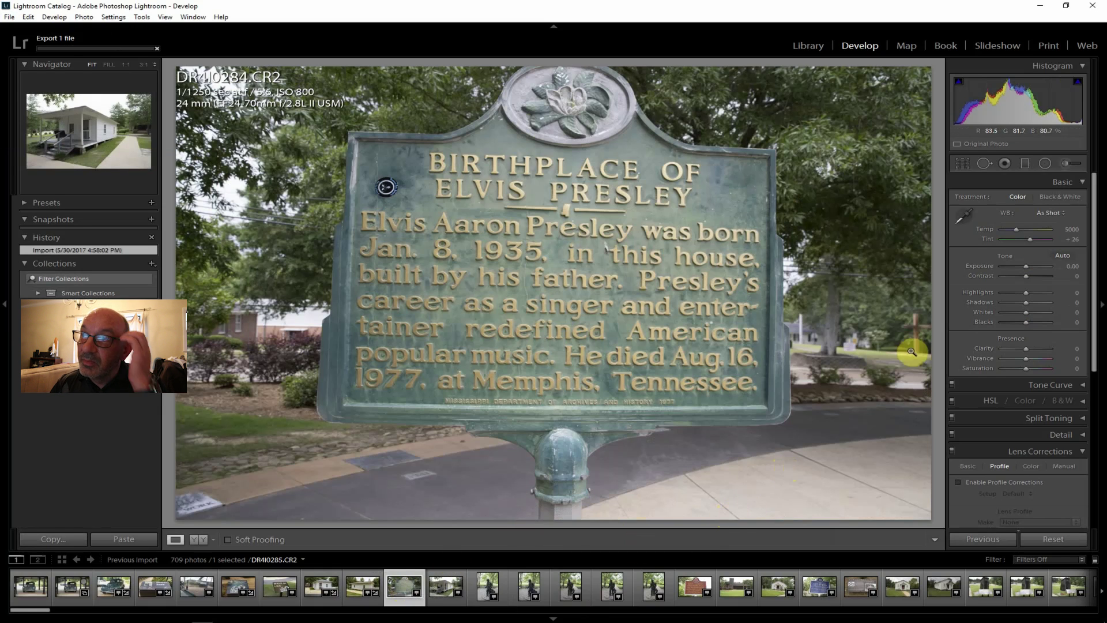
- Straighten the birthplace marker photo DR4I0284.CR2 along the sign's lower edge to an angle of -0.41 and enable lens profile corrections
left_click(961, 164)
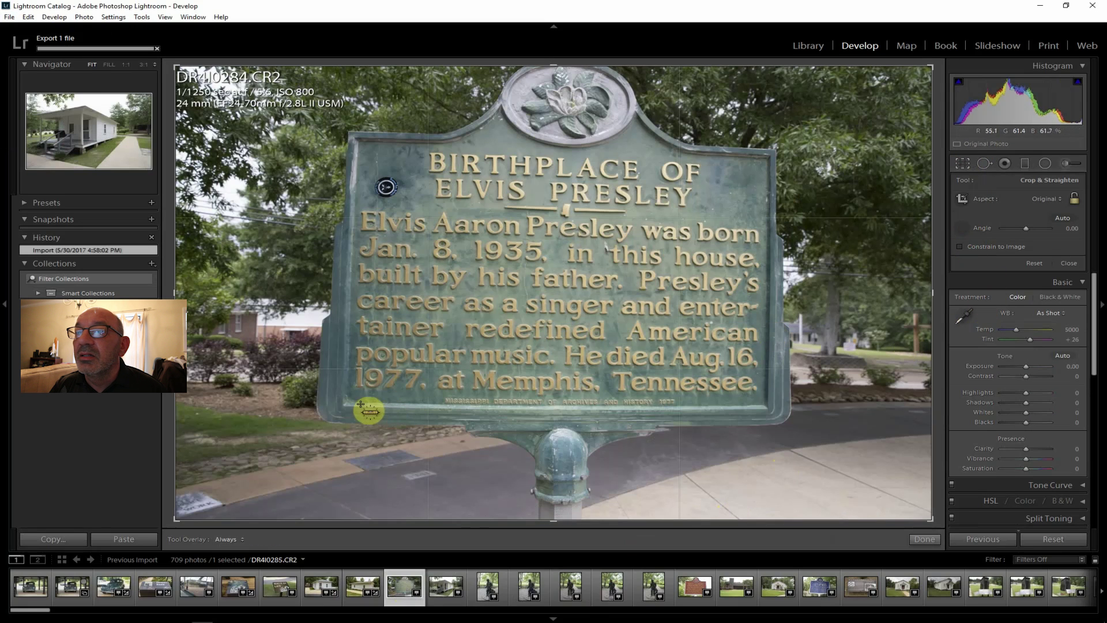
left_click_drag(350, 403, 758, 406)
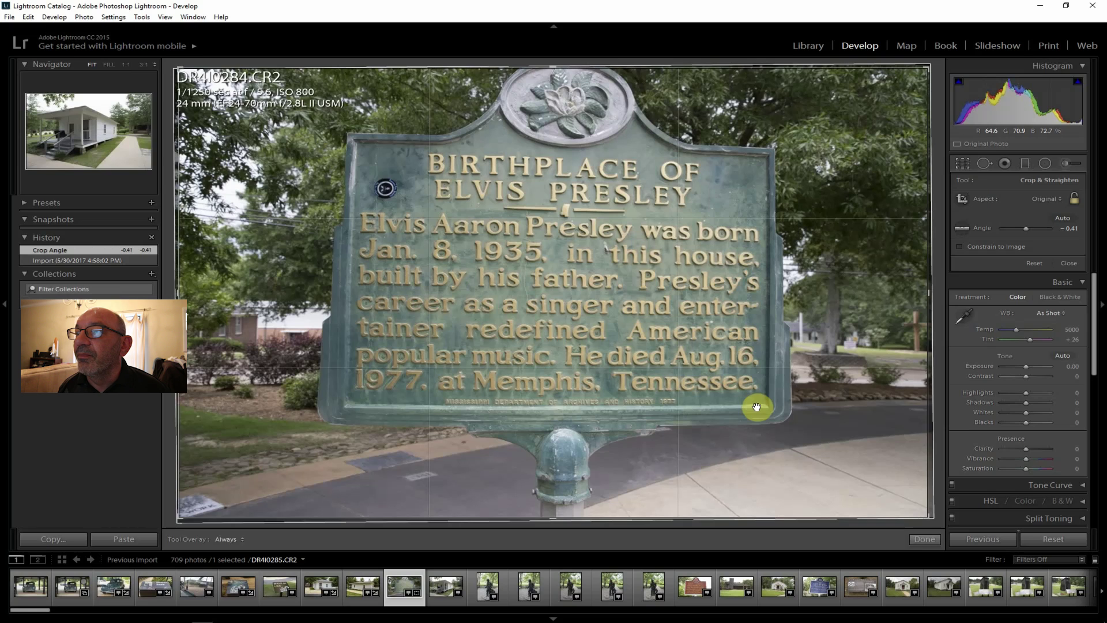
key("Return")
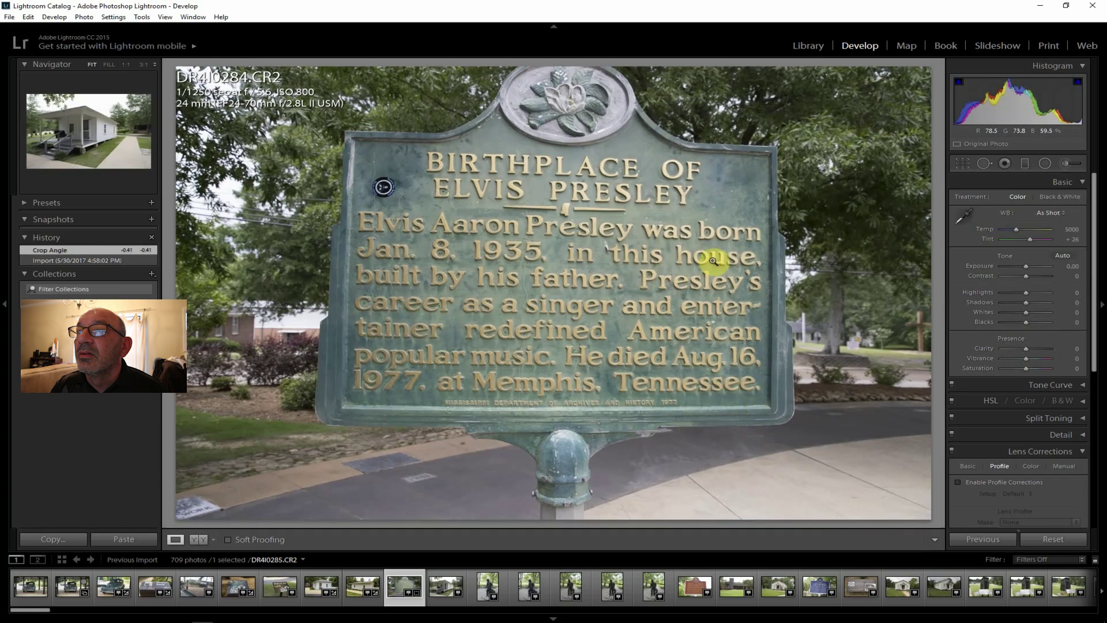
left_click(1001, 482)
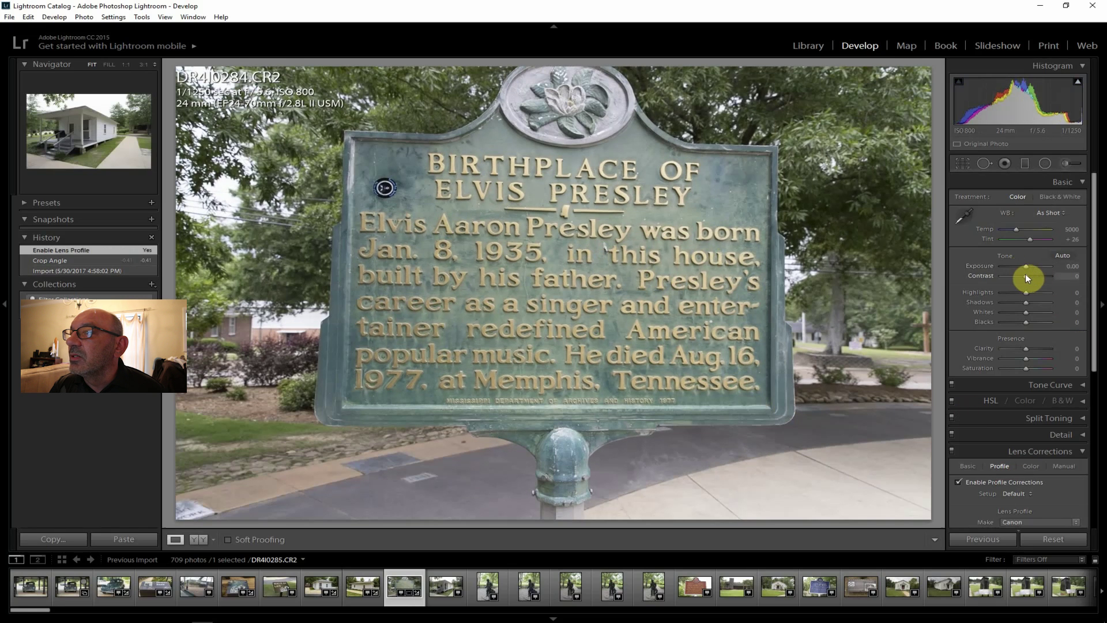
- Adjust the marker photo: Contrast +29, Shadows +26, Highlights -43, Clarity +21, Vibrance +14 and Saturation +10
left_click_drag(1026, 276, 1032, 276)
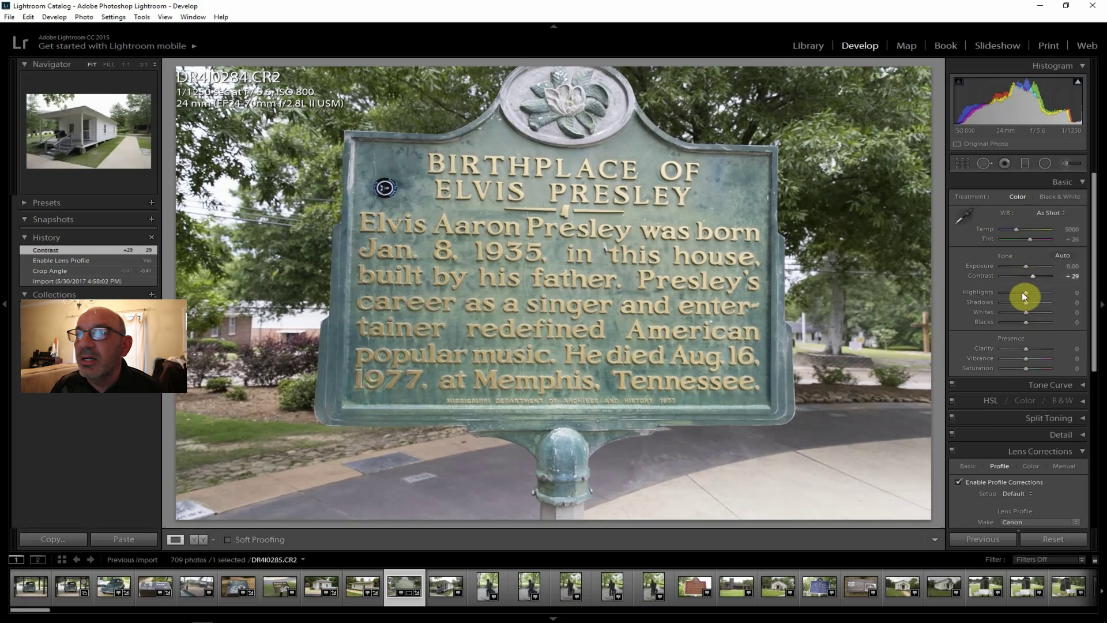
left_click_drag(1029, 303, 1015, 290)
left_click_drag(1028, 347, 1027, 367)
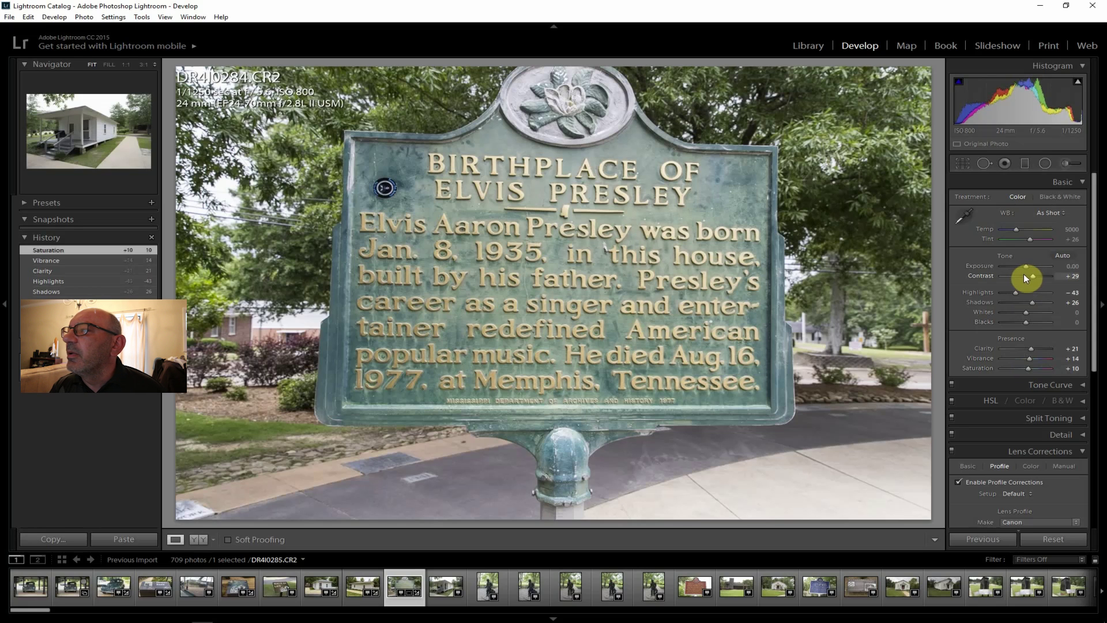
- Finish the marker photo's tone with Exposure +0.12 and Dehaze +17
left_click_drag(1025, 265, 1026, 265)
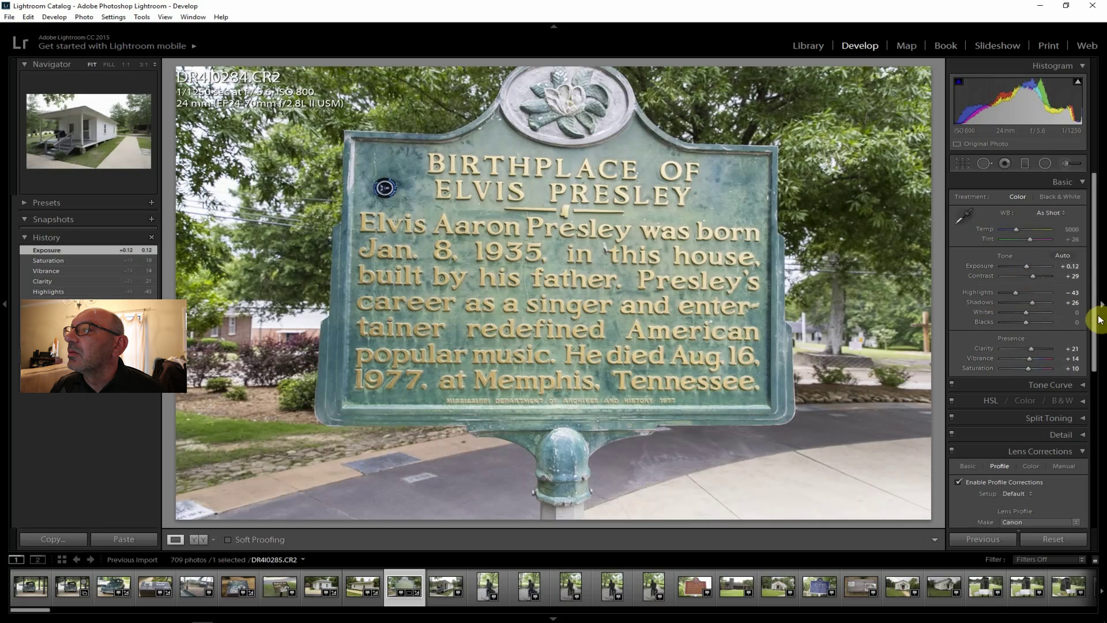
left_click_drag(1094, 364, 1047, 479)
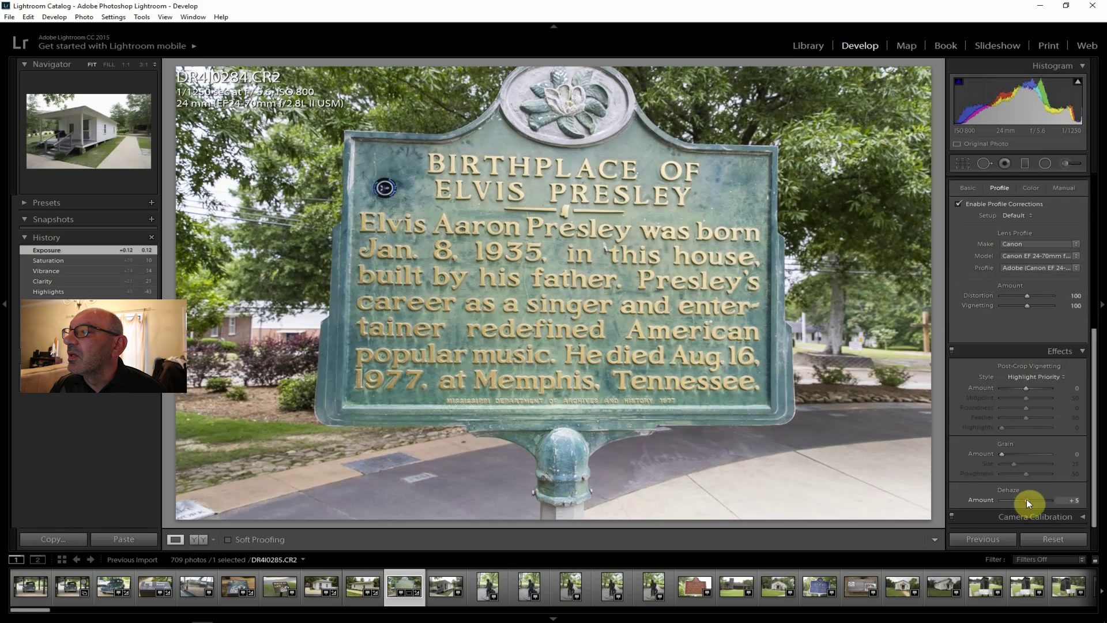
left_click_drag(1026, 499, 1028, 498)
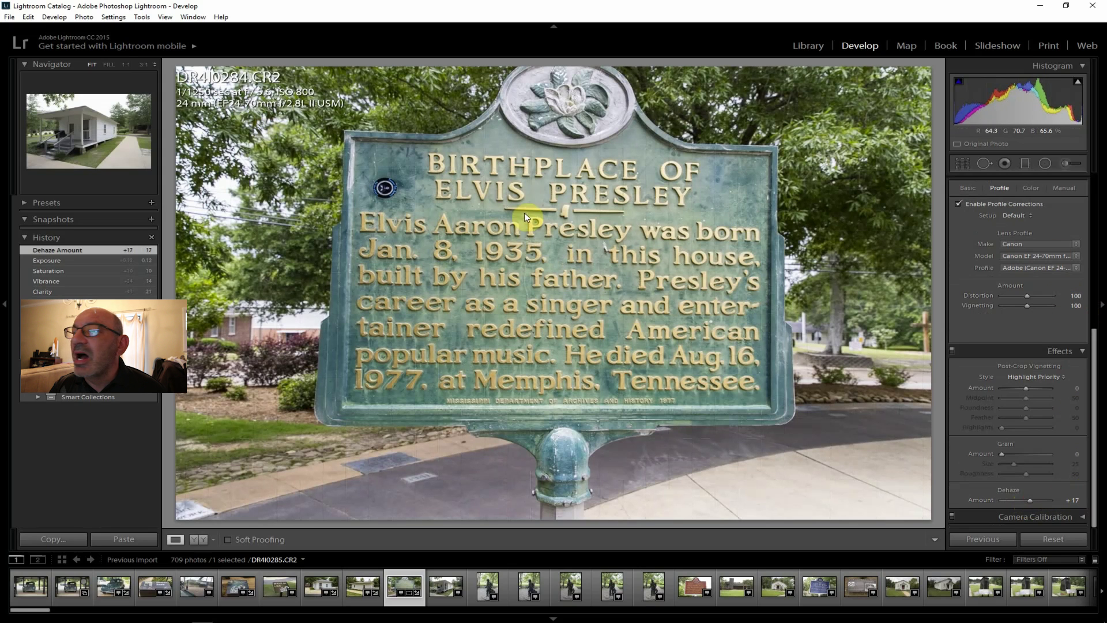
- Export the edited birthplace marker photo DR4I0284.CR2 with the current export settings
left_click(13, 17)
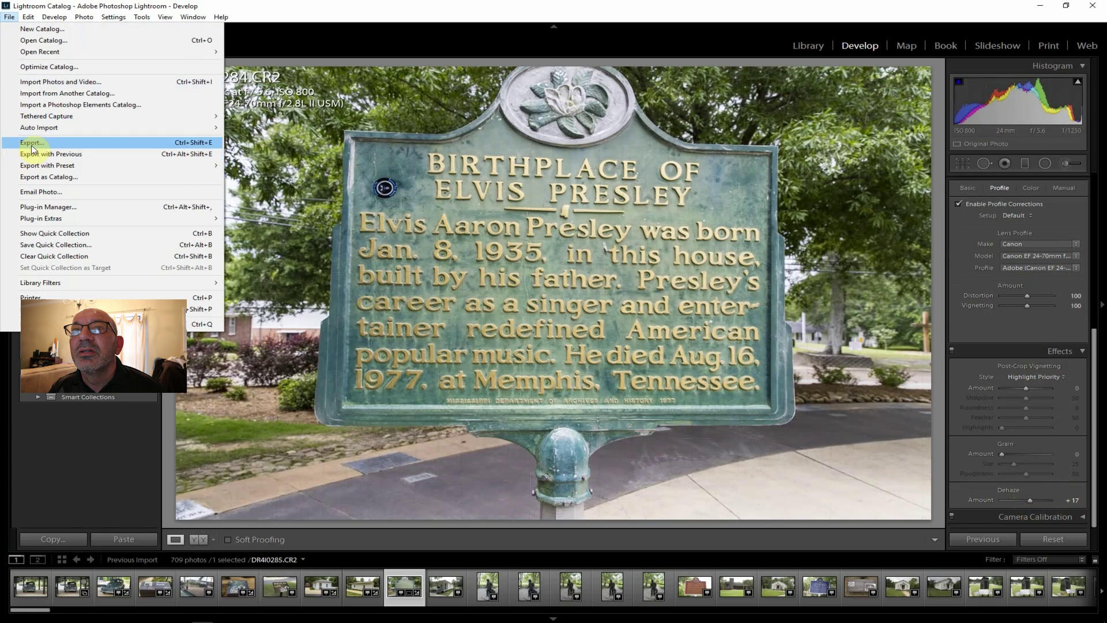
left_click(23, 142)
left_click(735, 592)
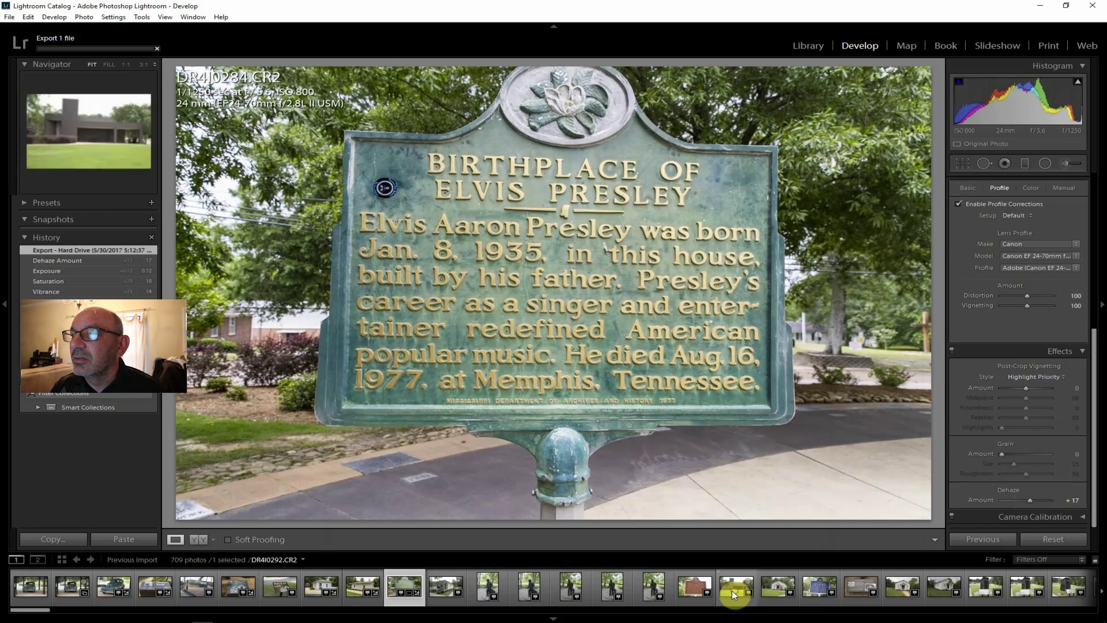
- Open the house photo DR4I0285.CR2, enable lens profile corrections and set Shadows to +74, checking the porch swing up close
left_click(448, 587)
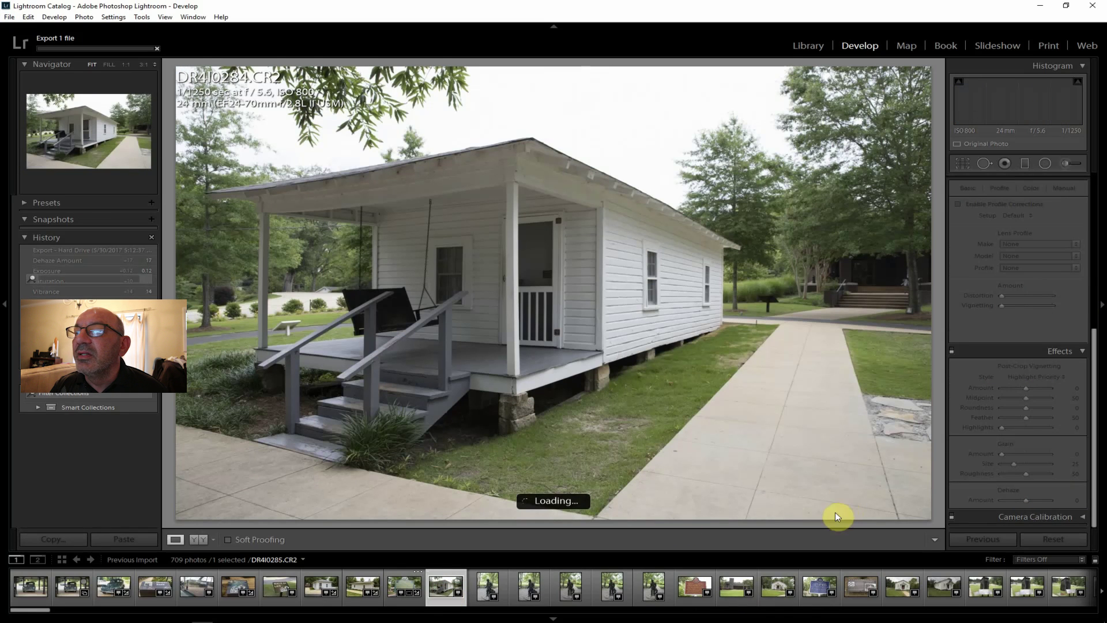
left_click(977, 203)
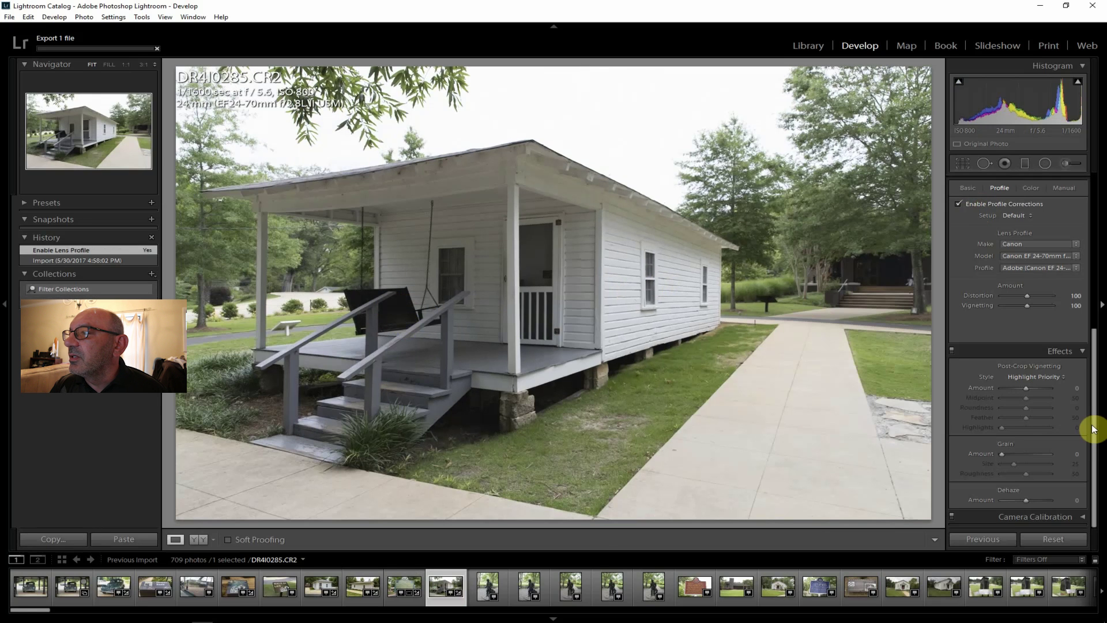
left_click_drag(1091, 410, 1095, 248)
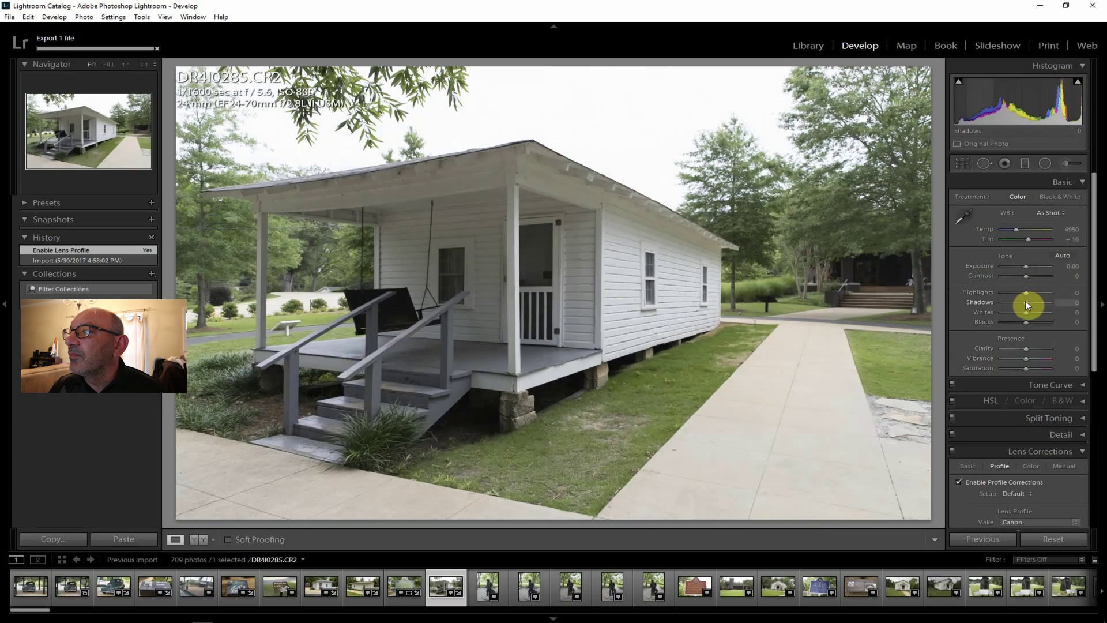
left_click_drag(1033, 302, 1044, 302)
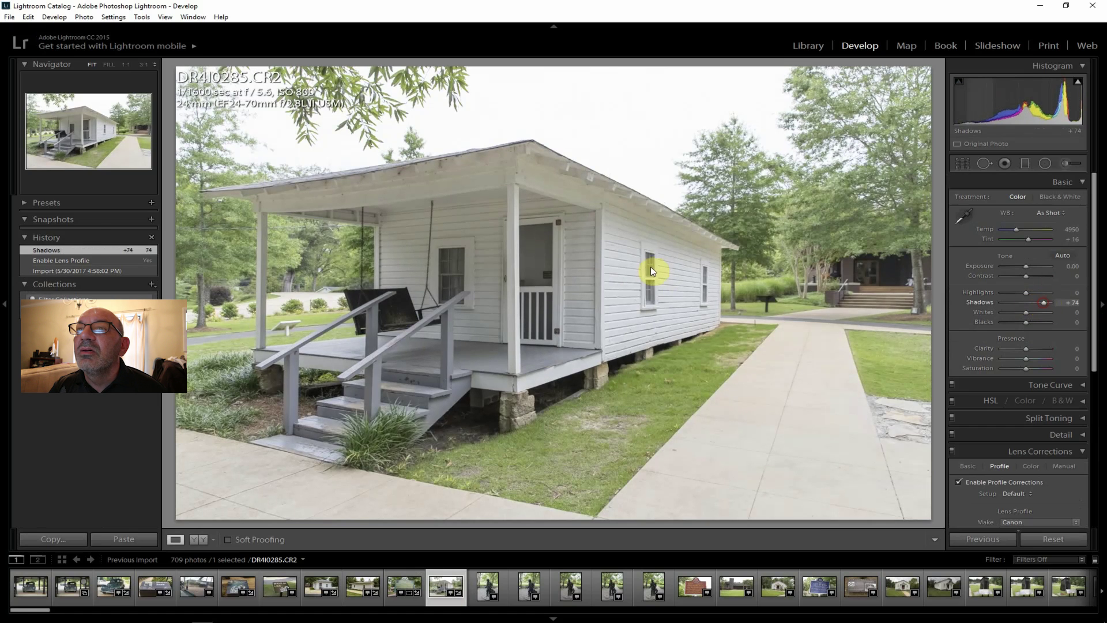
left_click(396, 317)
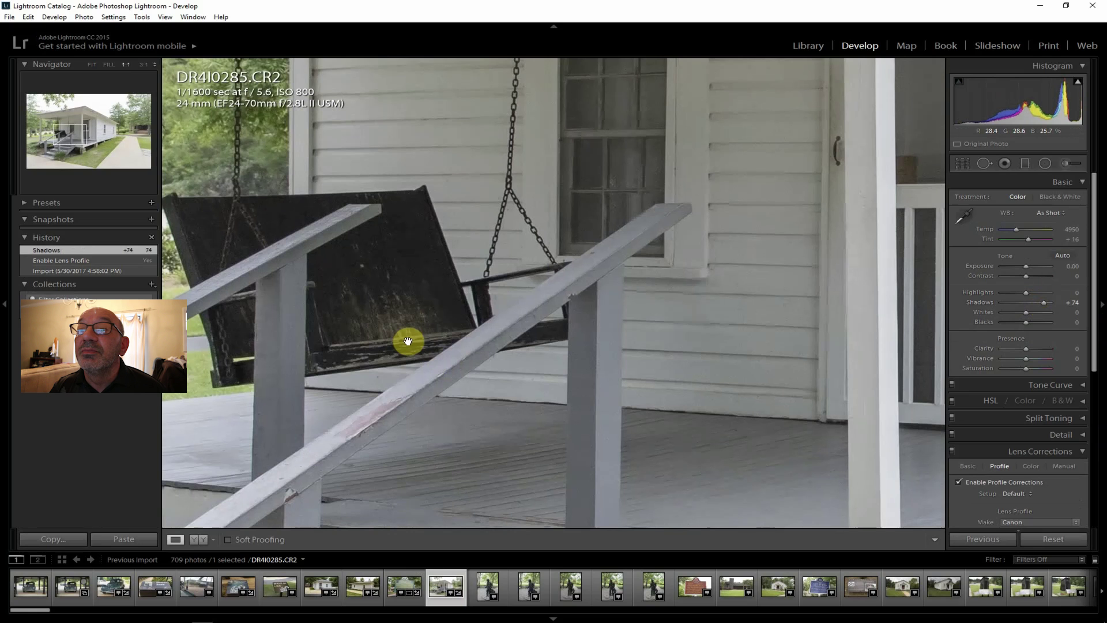
left_click(92, 64)
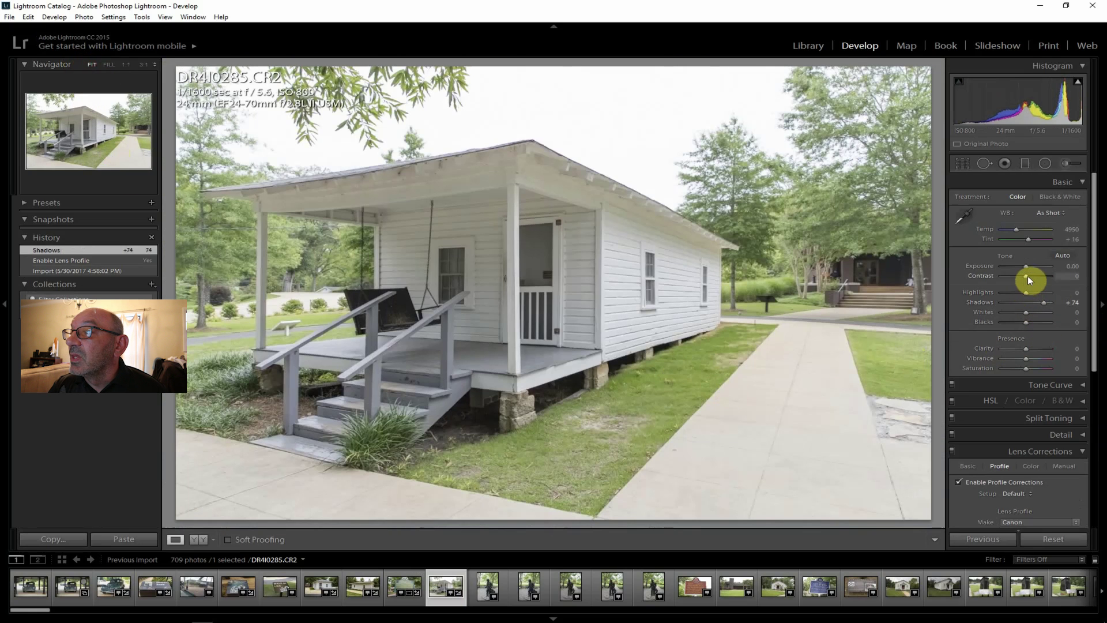
- Set the house photo's Contrast to +38, Clarity to +24 and Highlights to -81
left_click_drag(1028, 276, 1037, 277)
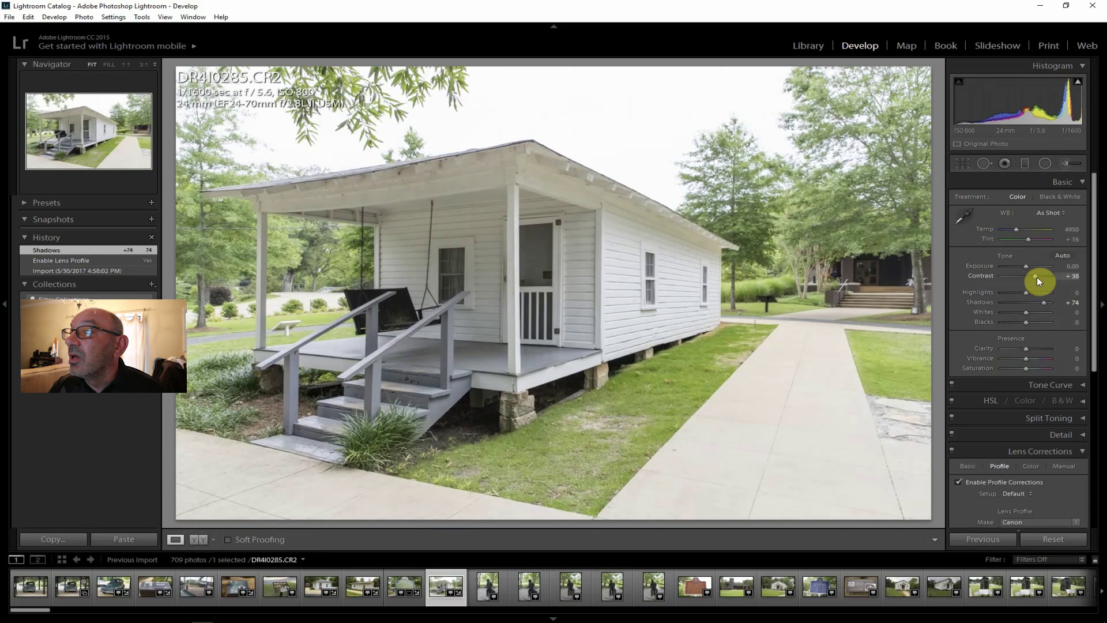
left_click_drag(1025, 350, 1030, 349)
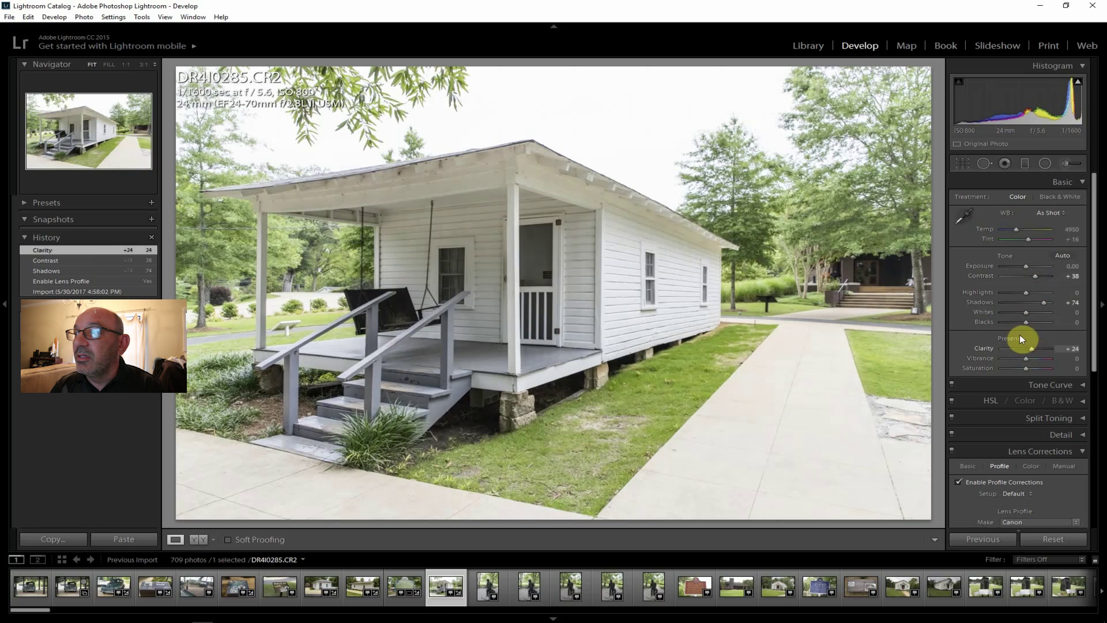
left_click_drag(1025, 290, 1008, 291)
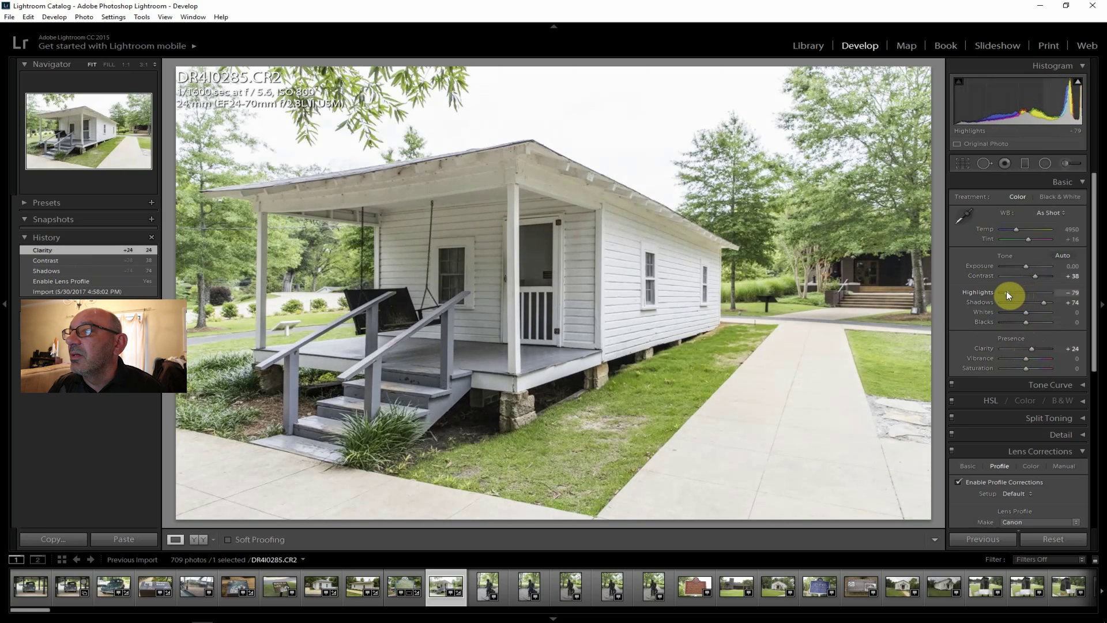
left_click_drag(1005, 291, 1005, 291)
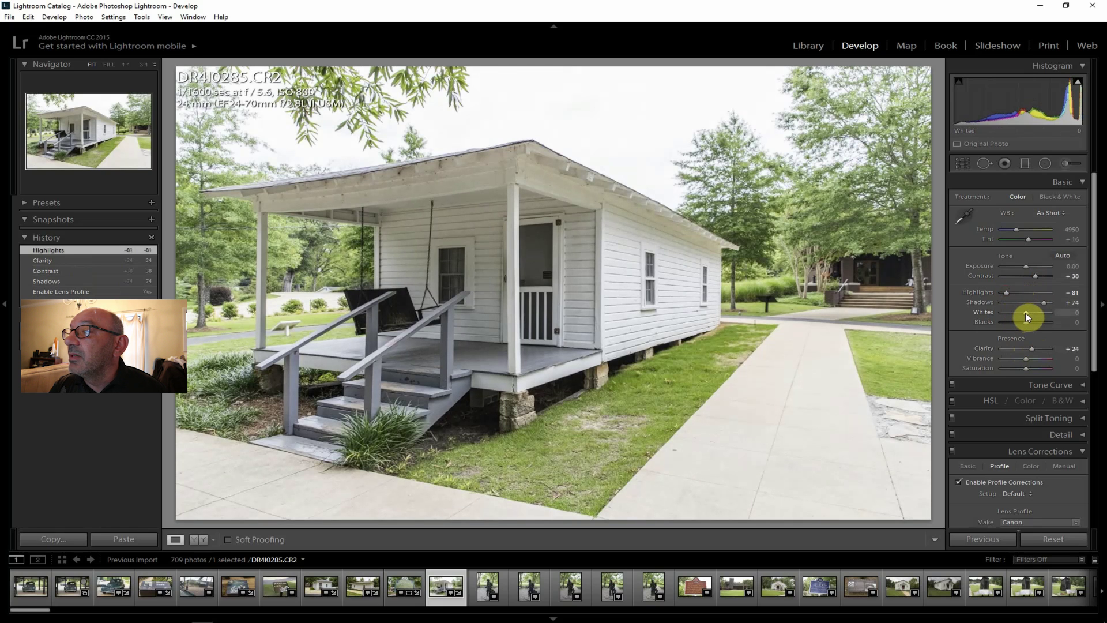
- Set the house photo's Whites to -45, Vibrance to +14, Saturation to +14 and Shadows to +86
left_click_drag(1025, 312, 1014, 311)
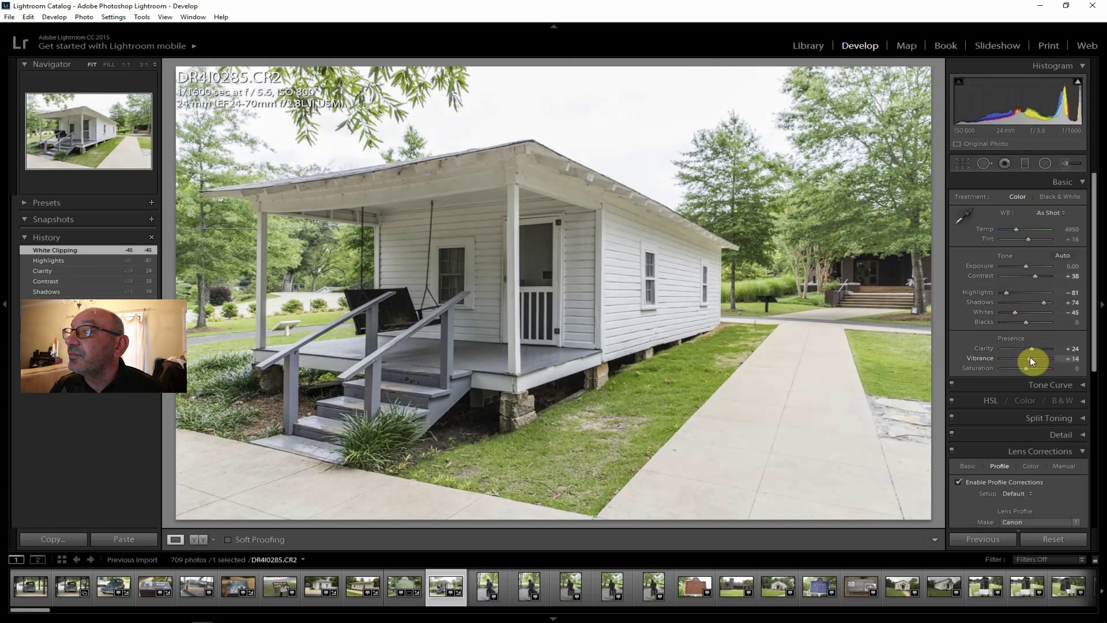
left_click_drag(1029, 358, 1029, 359)
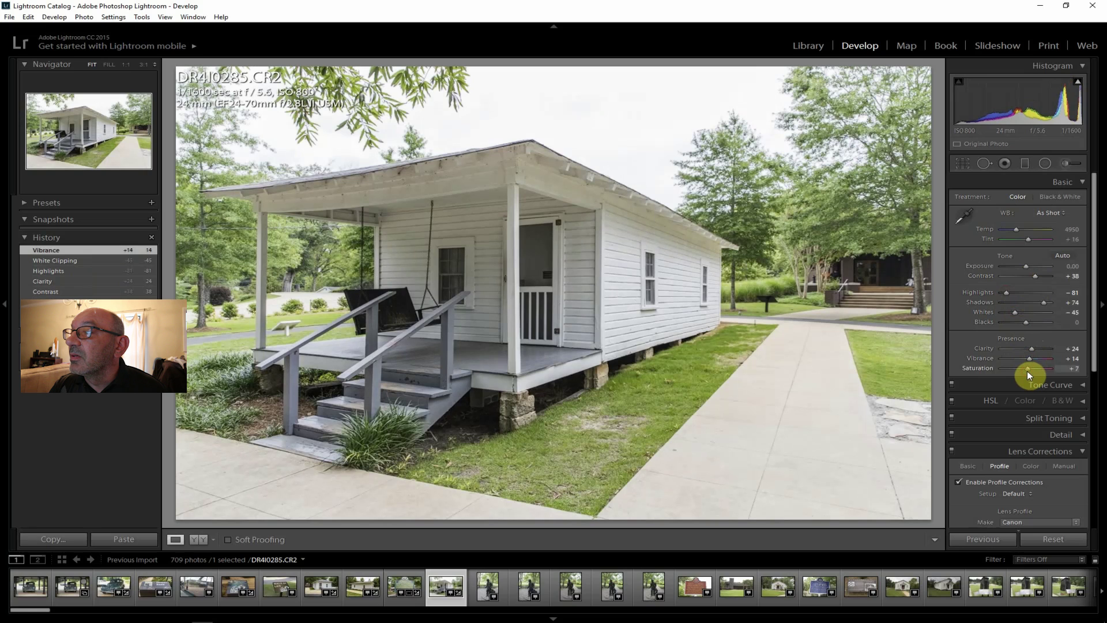
left_click_drag(1029, 370, 1028, 370)
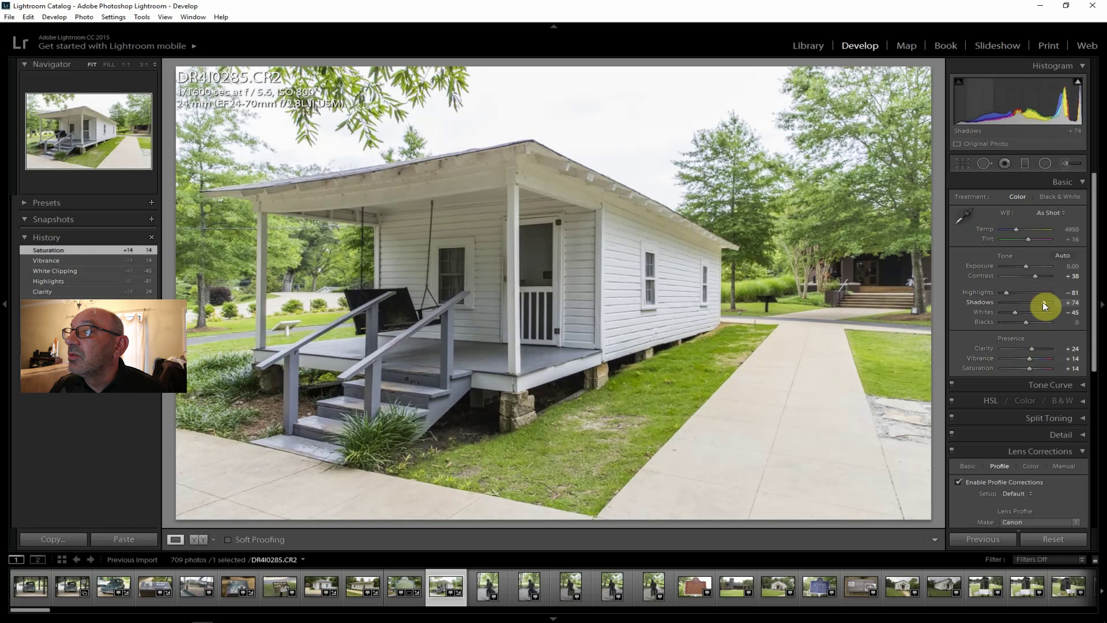
left_click_drag(1044, 303, 1046, 302)
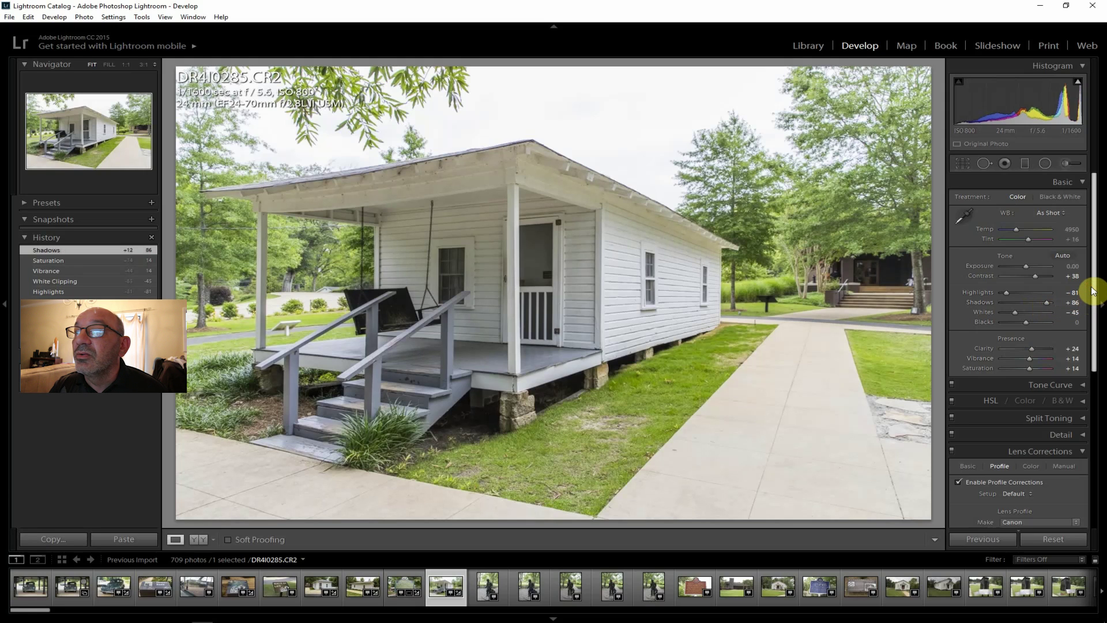
- Set the Dehaze amount of the house photo to +45
left_click_drag(1093, 291, 1090, 487)
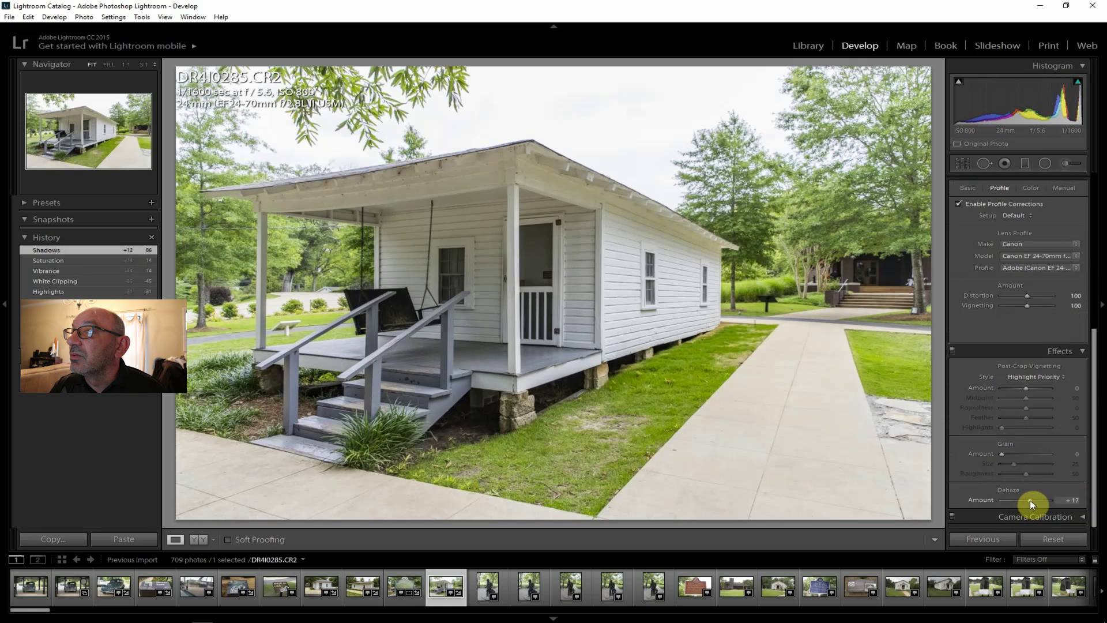
left_click_drag(1030, 500, 1035, 499)
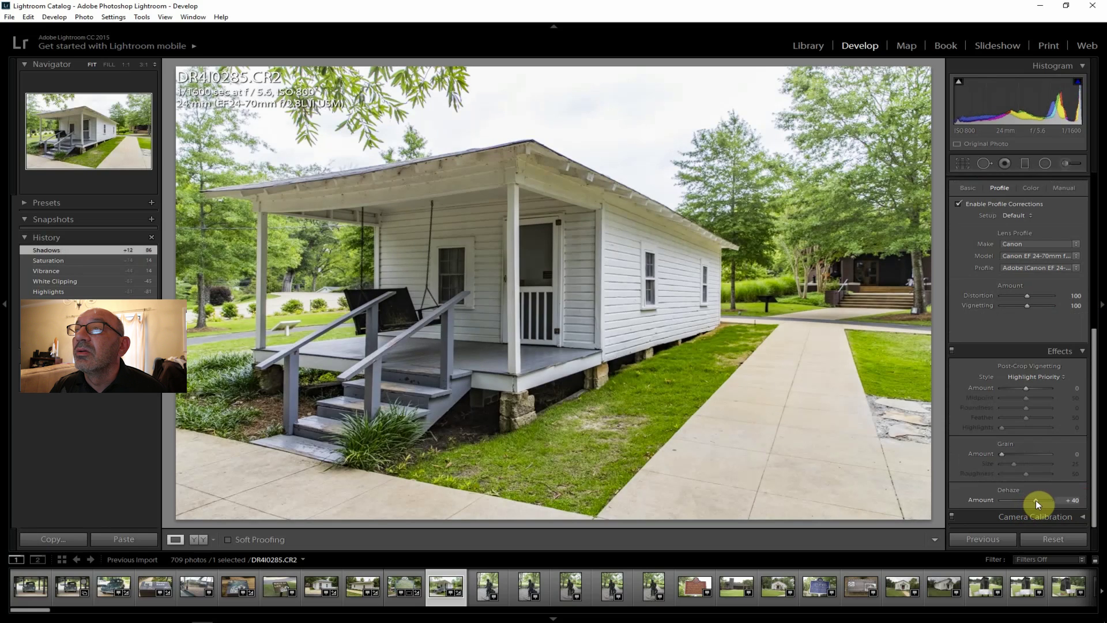
left_click_drag(1036, 500, 1037, 500)
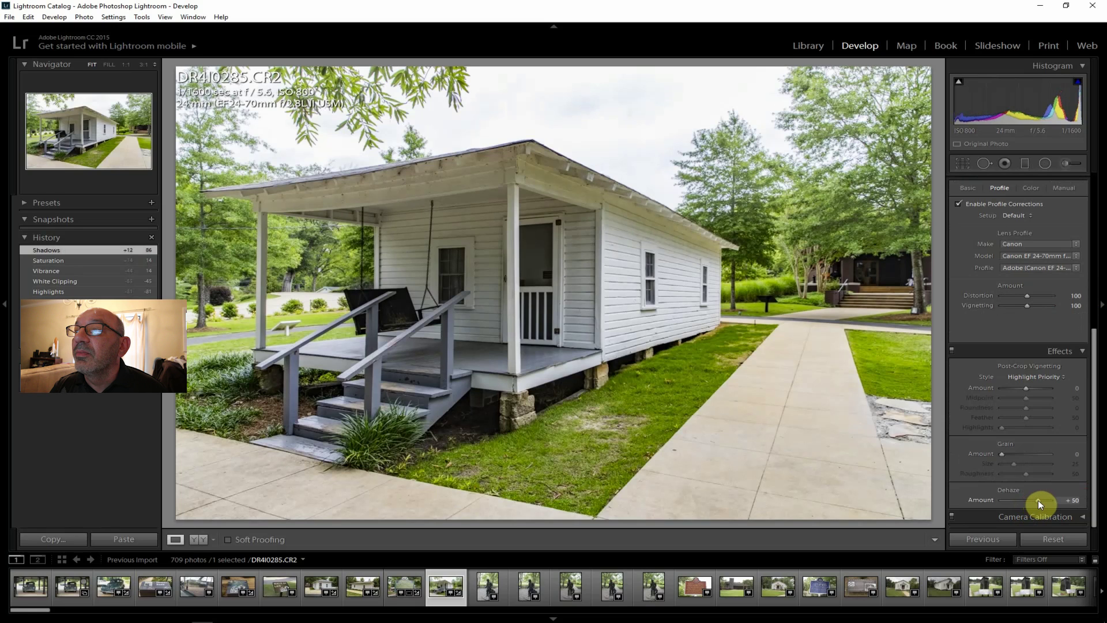
left_click_drag(1038, 499, 1036, 499)
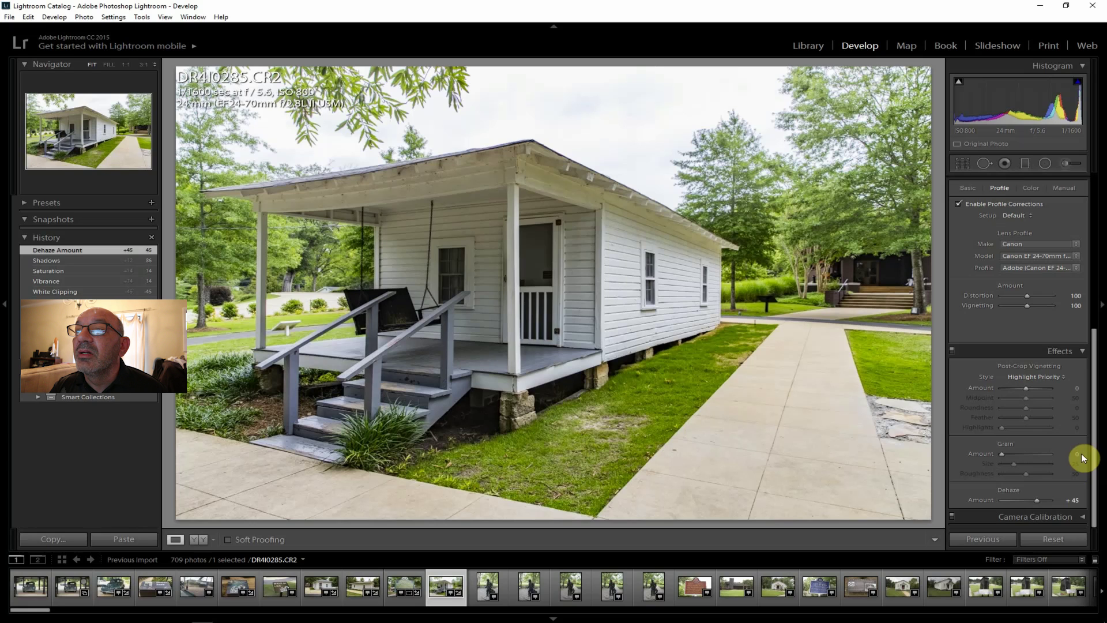
- Export the edited house photo DR4I0285.CR2 to the J:\ToPost folder with the current export settings
left_click(9, 17)
left_click(50, 141)
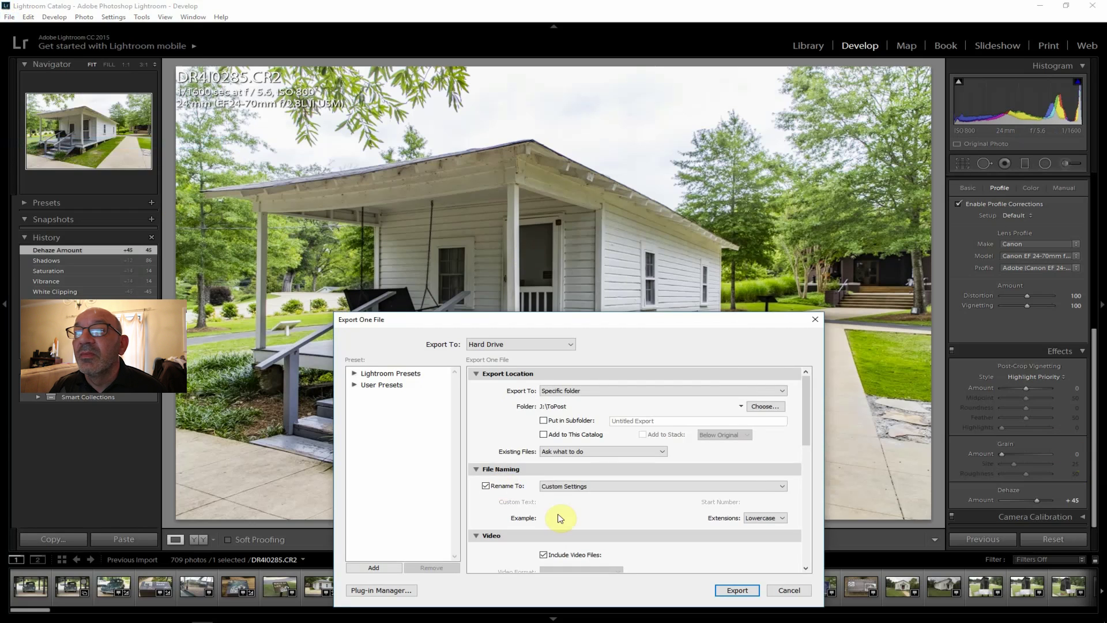
left_click(736, 588)
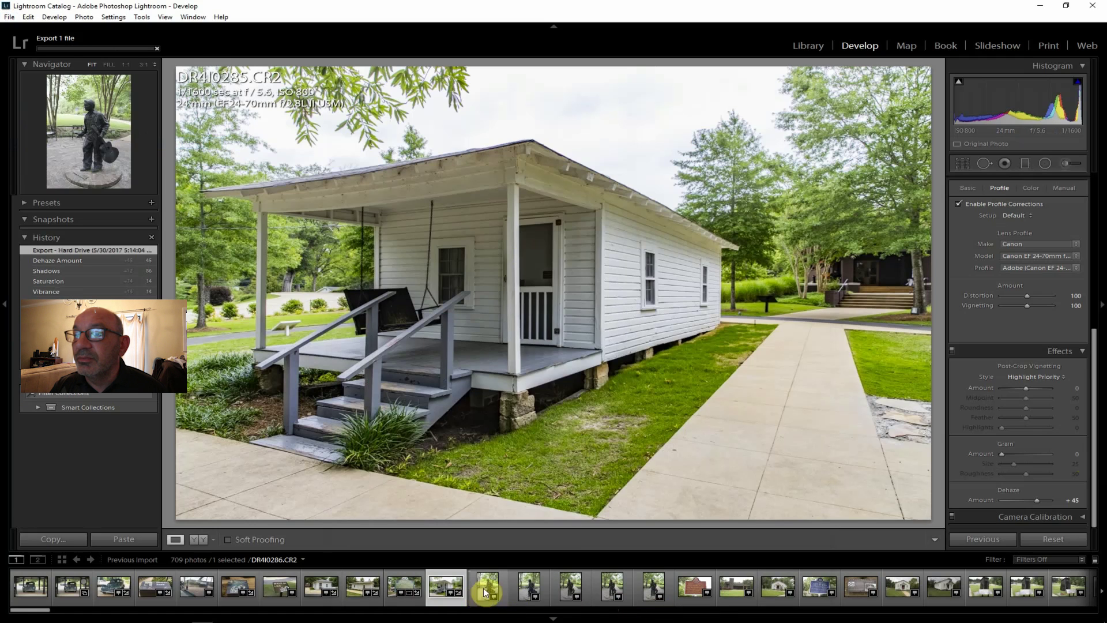
- Browse the statue photos, open DR4I0289.CR2 and enable its lens profile corrections
left_click(527, 585)
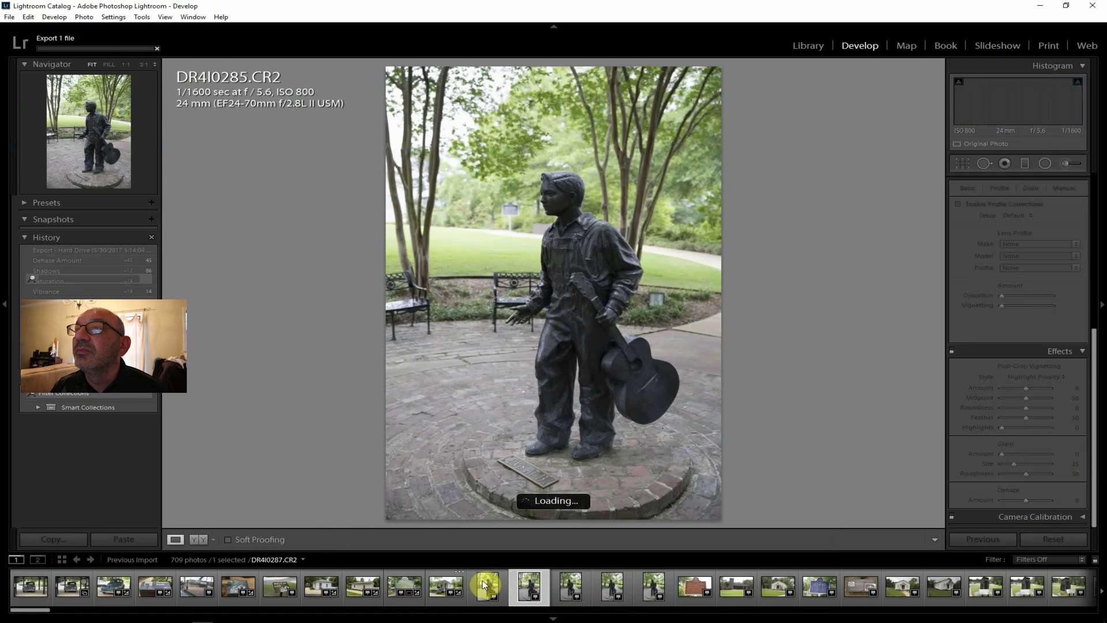
left_click(483, 584)
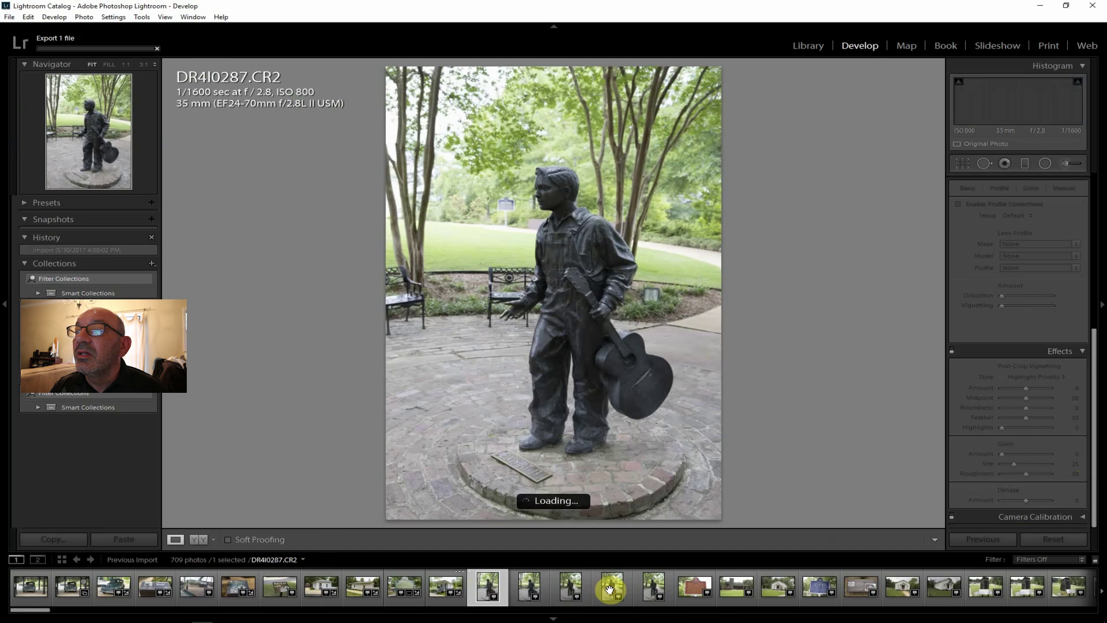
left_click(610, 588)
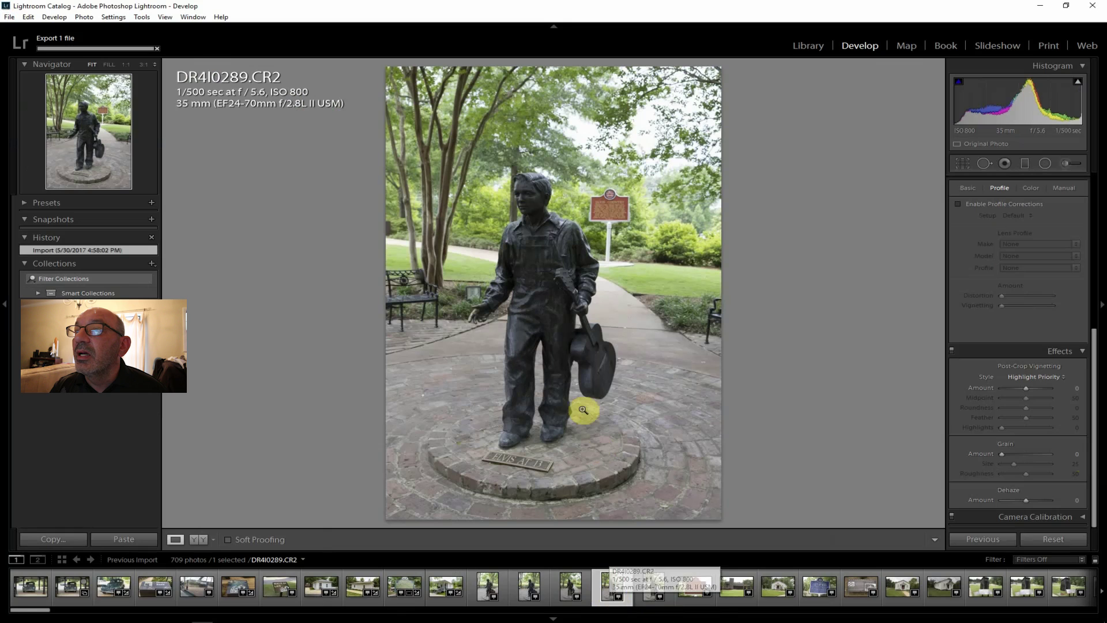
left_click(979, 205)
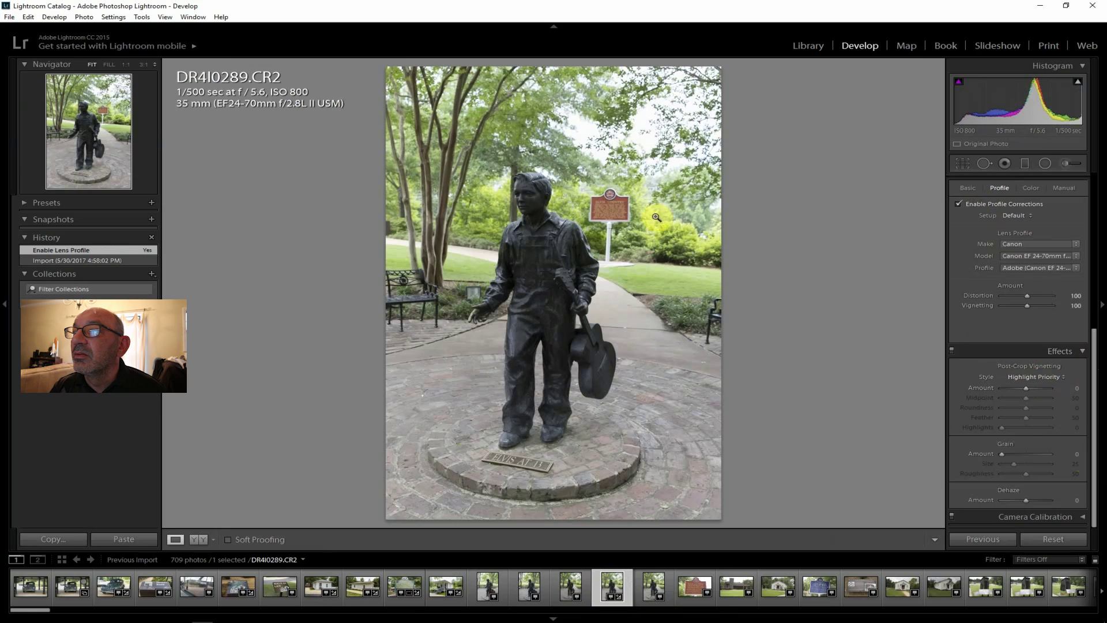
- Compare the sharpness of the background Elvis Country sign across statue photos DR4I0288, DR4I0289 and DR4I0290, and return to DR4I0288 in full view
left_click(608, 218)
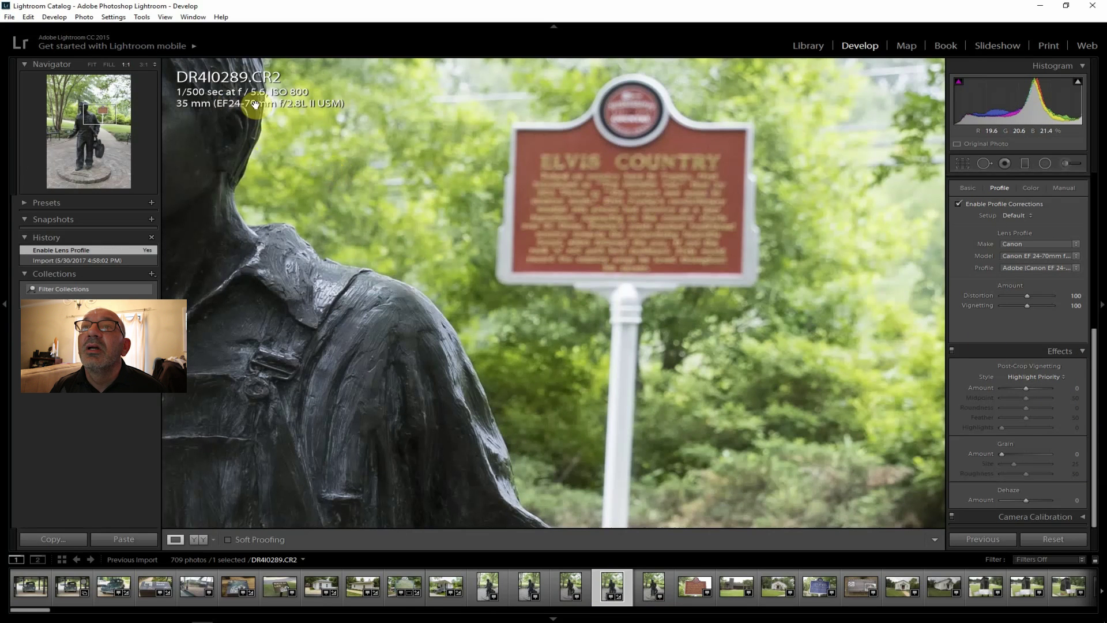
left_click(92, 64)
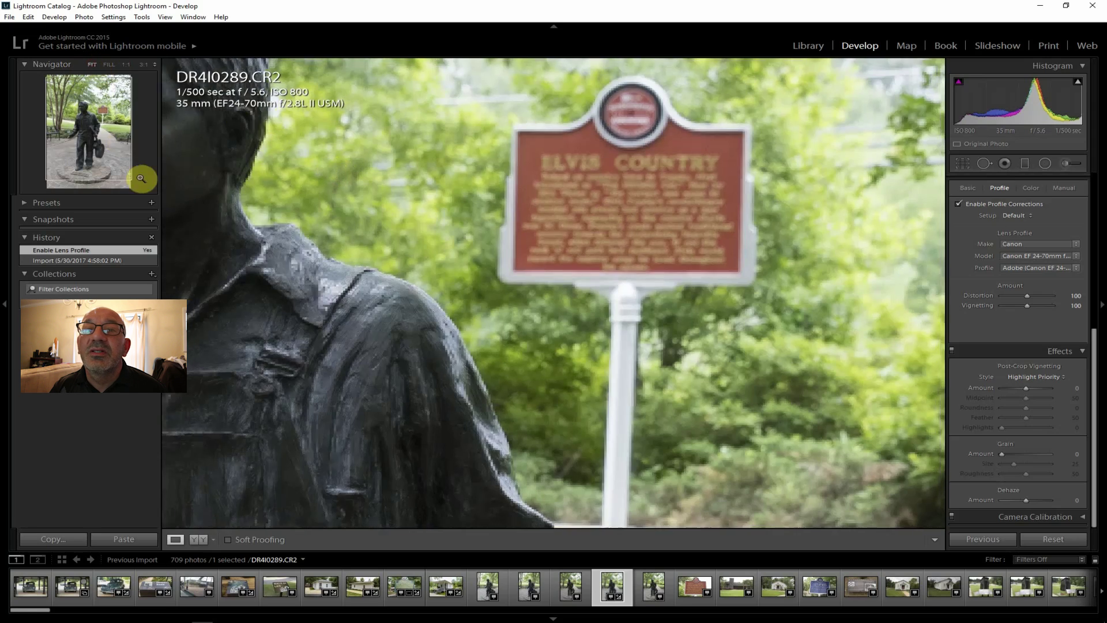
left_click(648, 589)
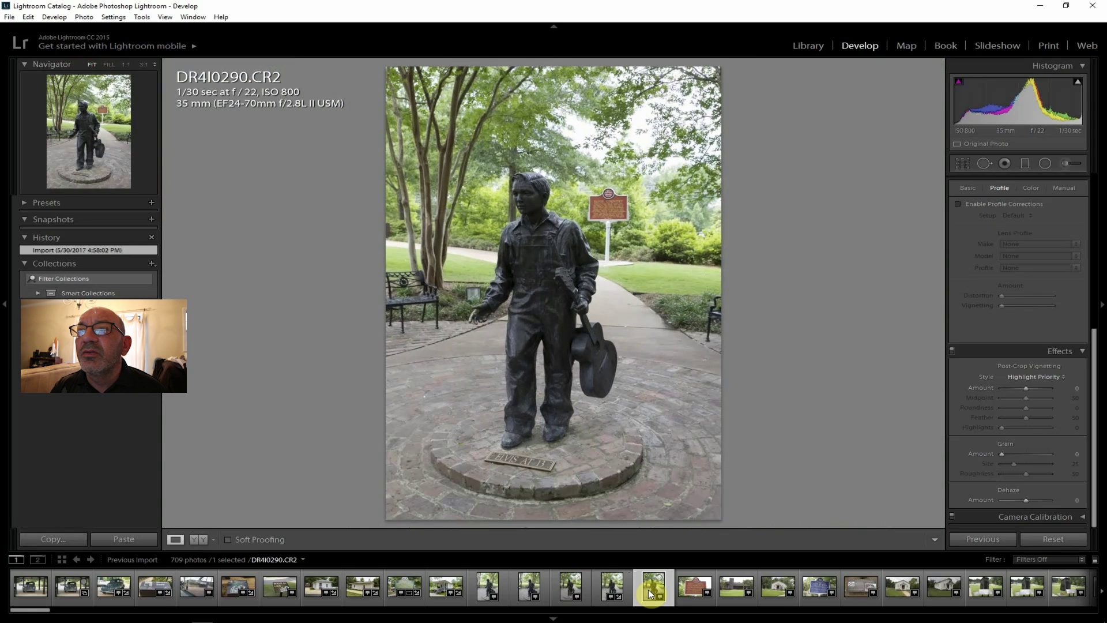
left_click(614, 215)
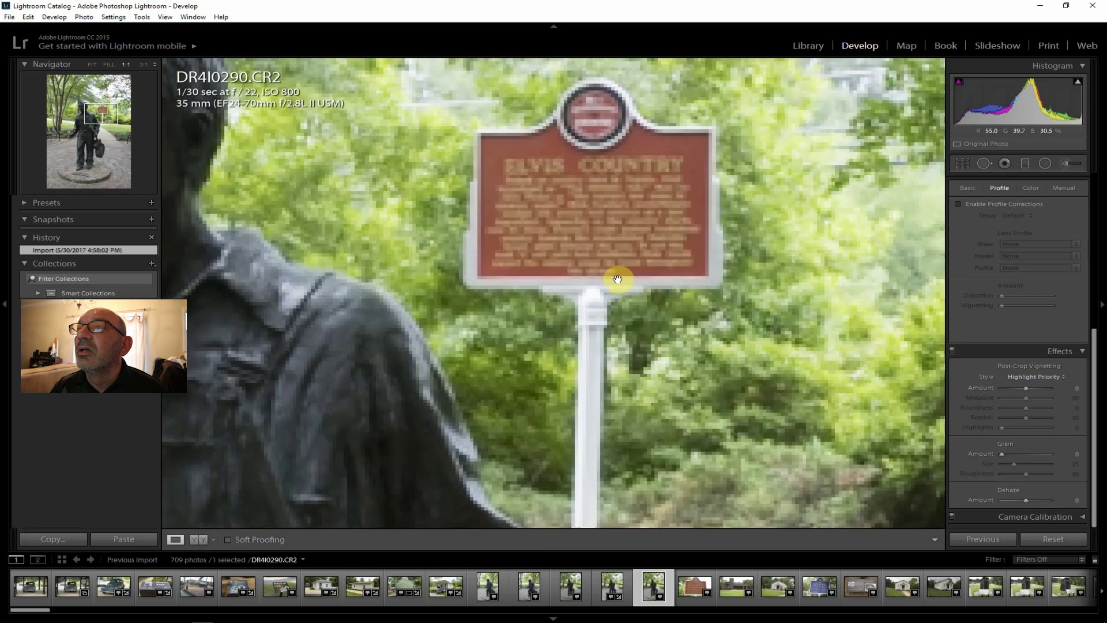
left_click(569, 587)
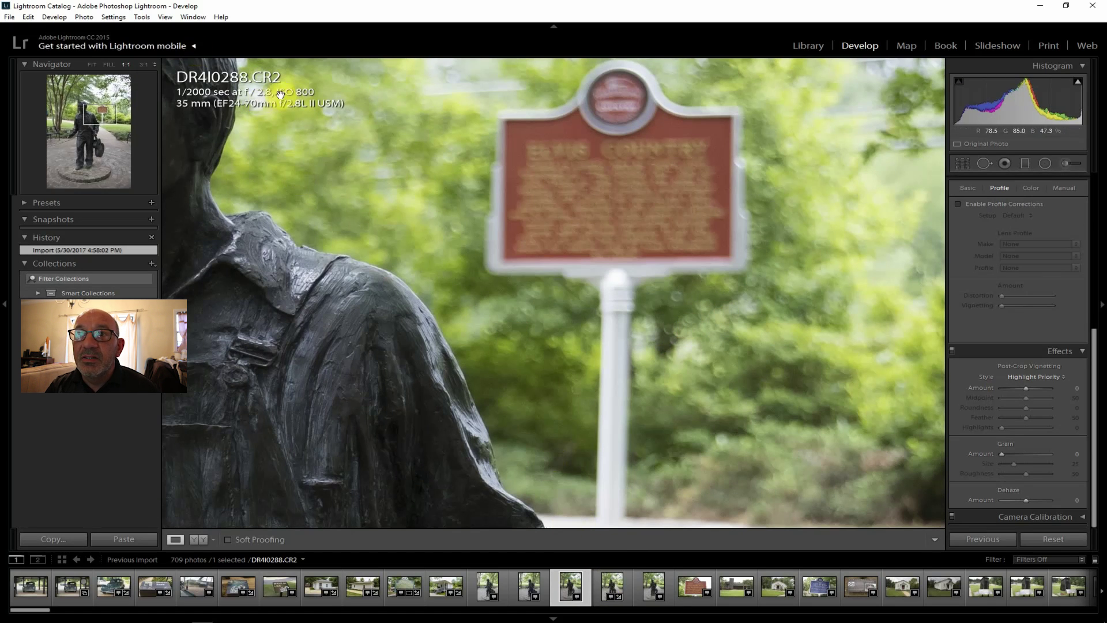
left_click(608, 580)
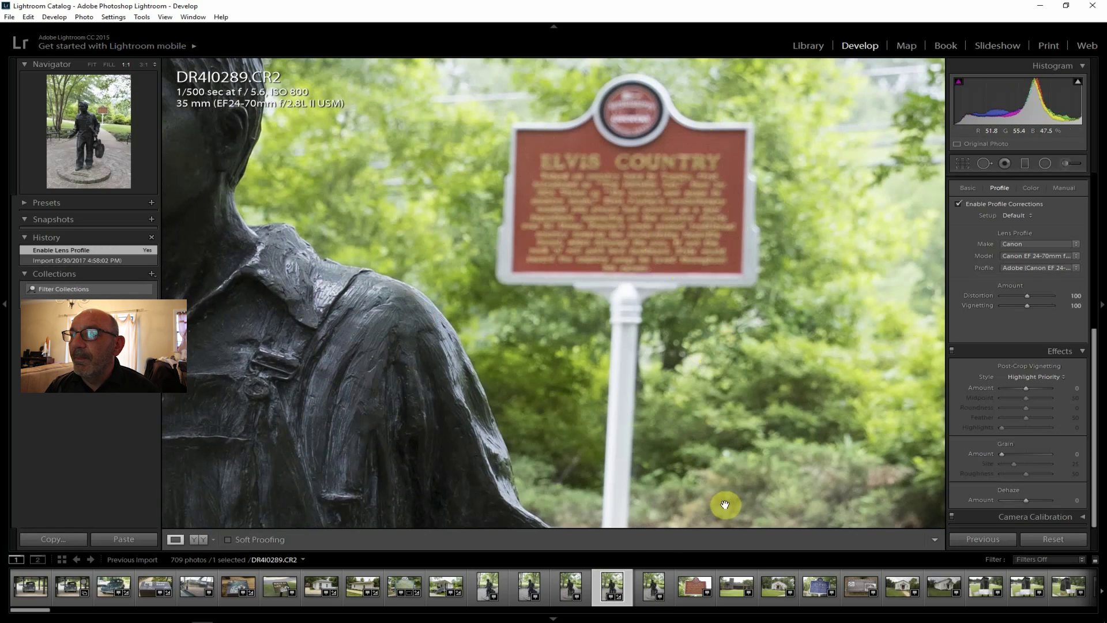
left_click(650, 586)
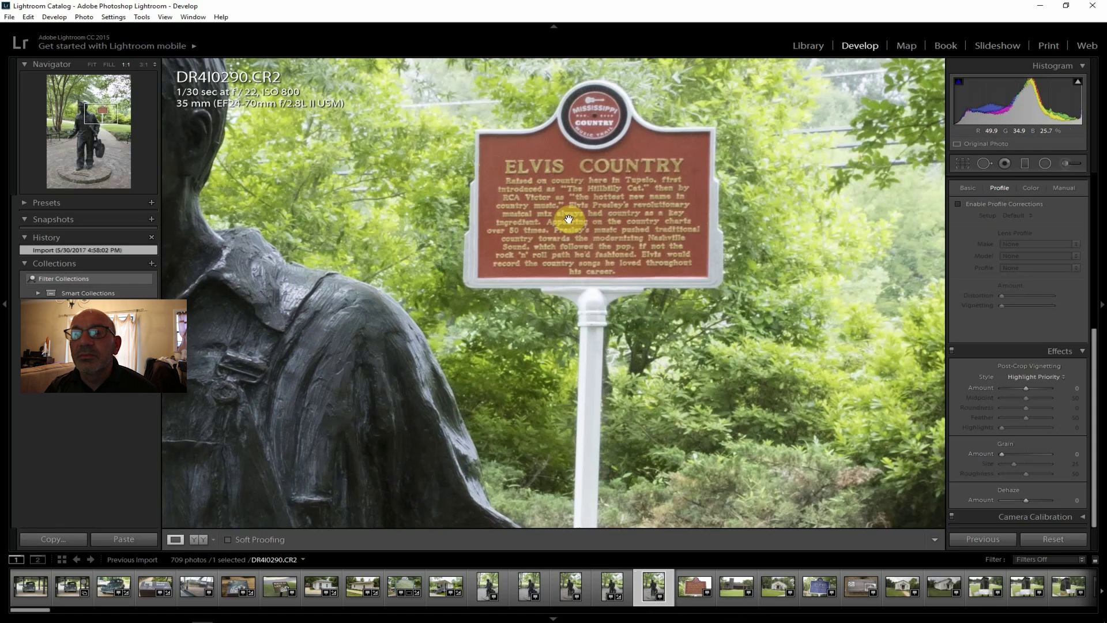
left_click(92, 64)
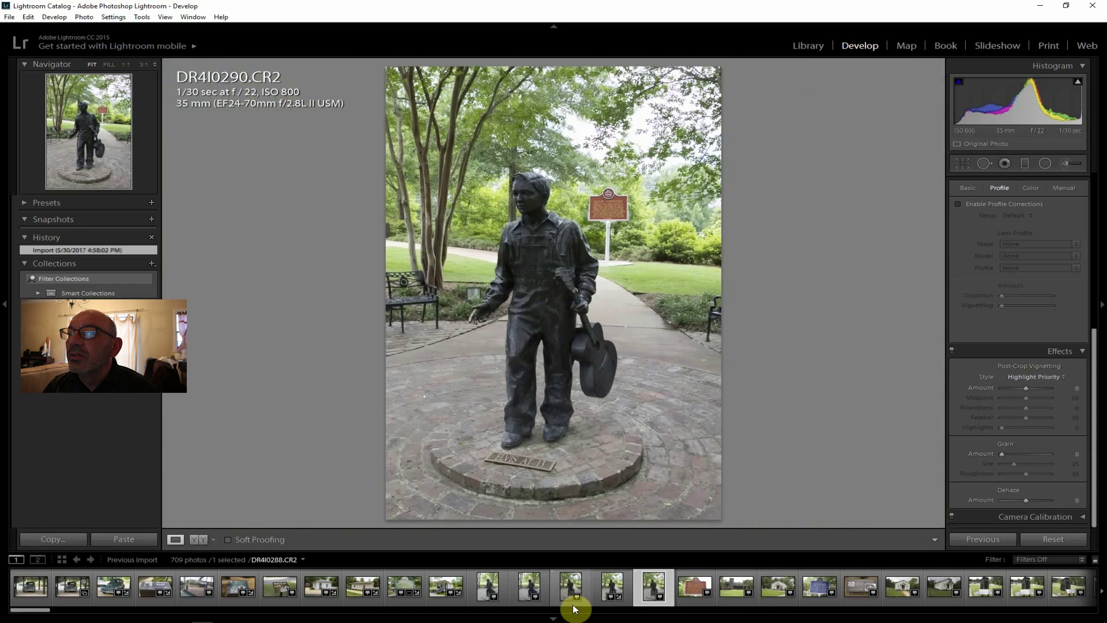
left_click(568, 591)
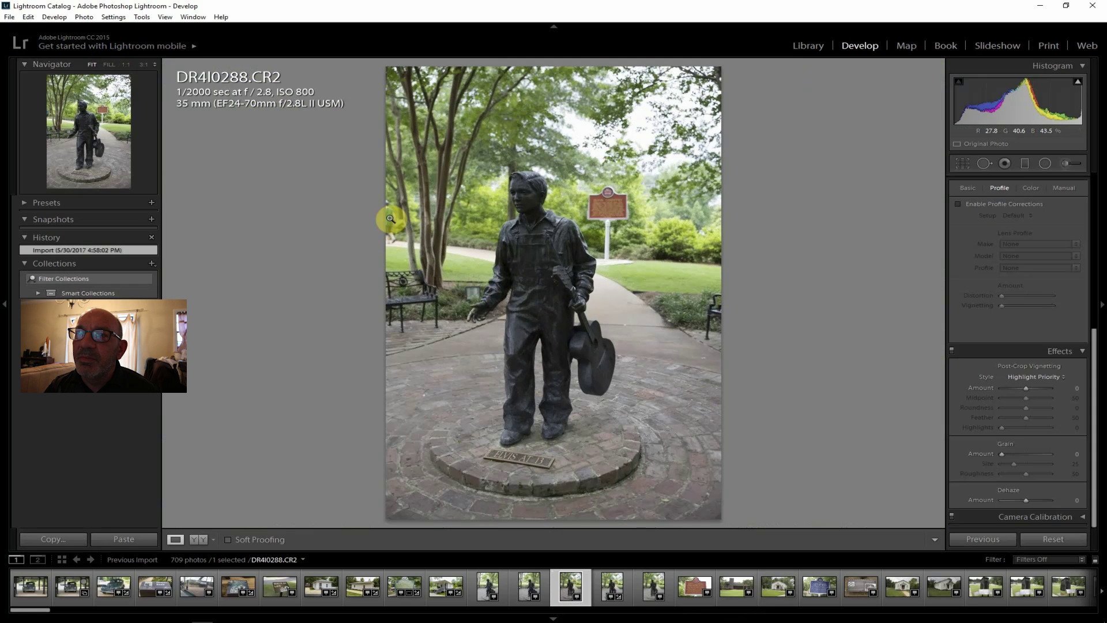
- Look at statue photo DR4I0289.CR2, open DR4I0290.CR2 and enable its lens profile corrections
left_click(609, 583)
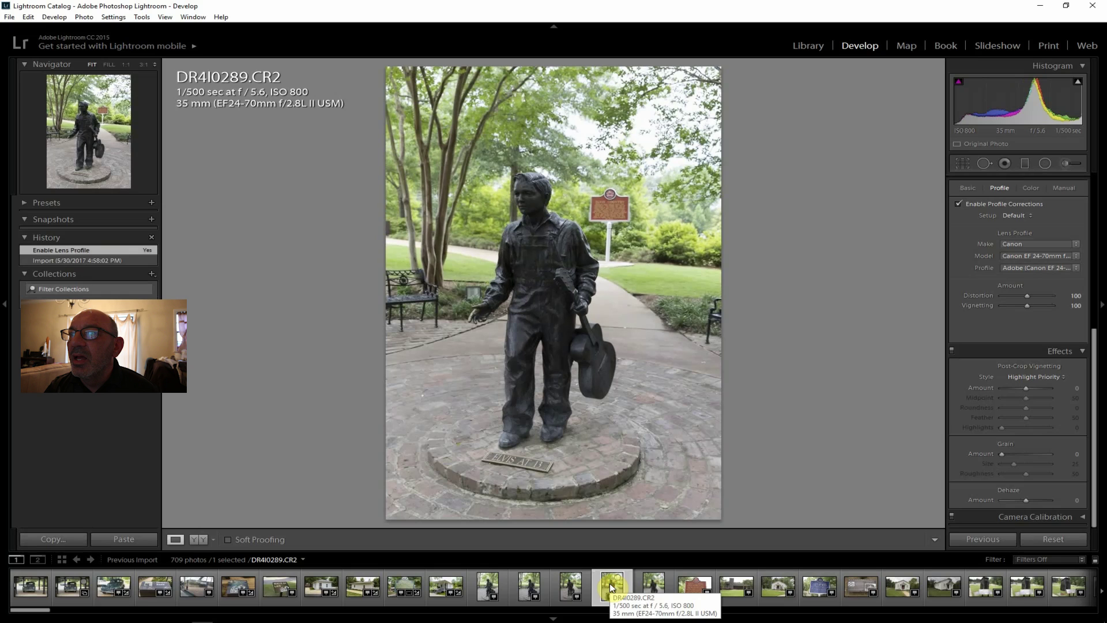
left_click(651, 585)
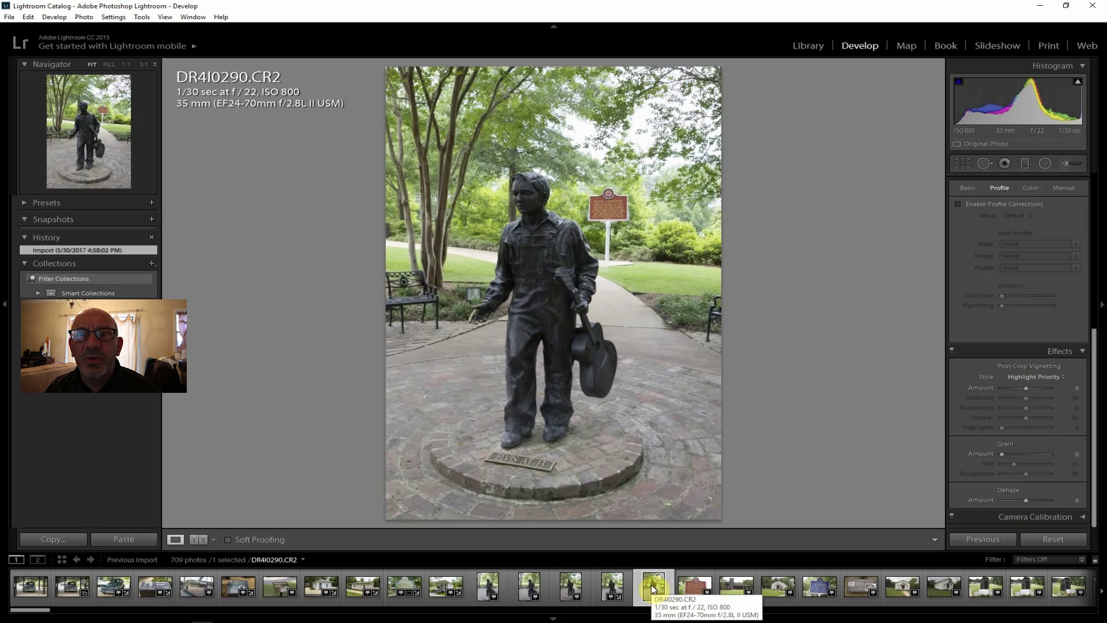
left_click(974, 206)
- Set the statue photo's Contrast to +29, Highlights to -33, Shadows to +81, Clarity to +38, Vibrance to +14 and Saturation to +7
left_click_drag(1094, 383, 1090, 193)
mouse_move(1025, 274)
left_mouse_down()
mouse_move(1043, 300)
mouse_move(1016, 291)
left_mouse_up()
mouse_move(1026, 348)
left_mouse_down()
mouse_move(1037, 347)
mouse_move(1027, 367)
left_mouse_up()
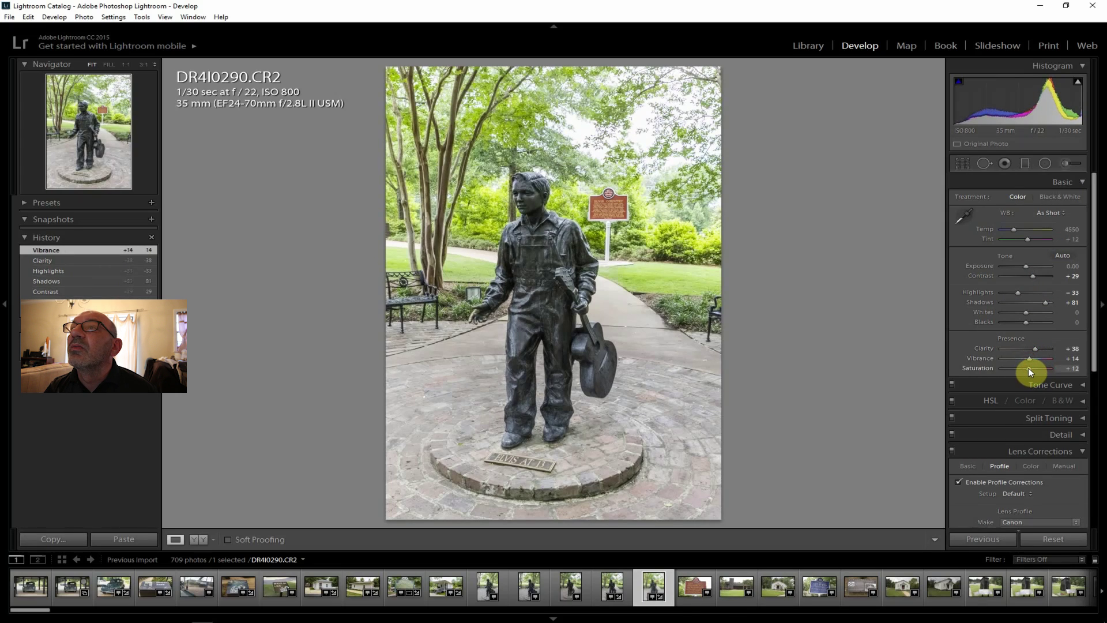
left_click_drag(1027, 368, 1026, 367)
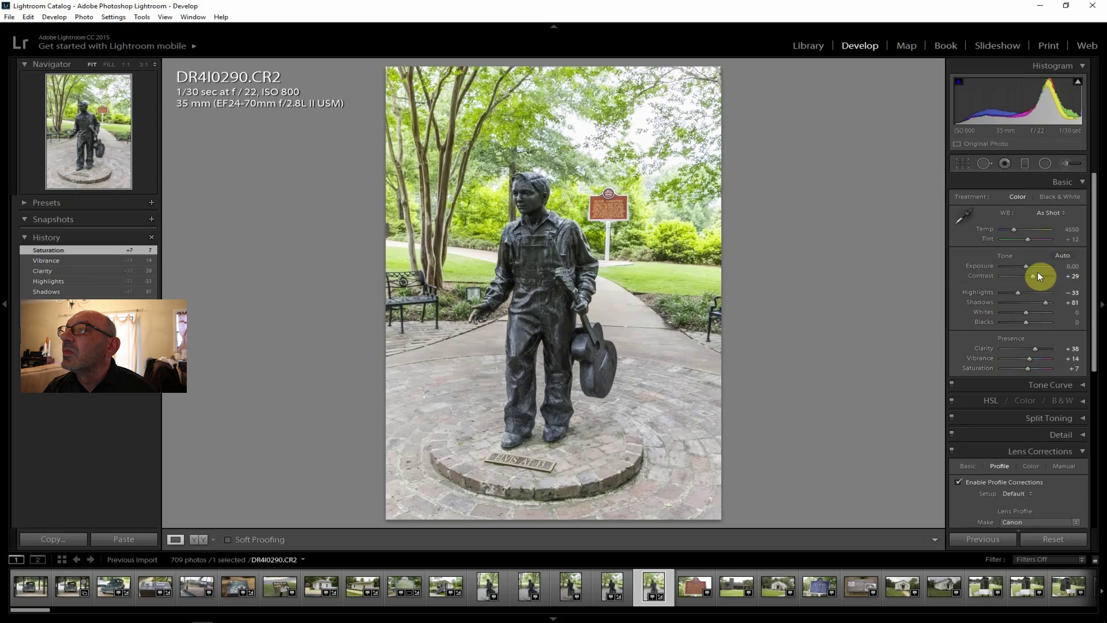
- Set the statue photo's Dehaze amount to +19, Highlights to -95 and Shadows to +88
left_click_drag(1088, 300, 1088, 562)
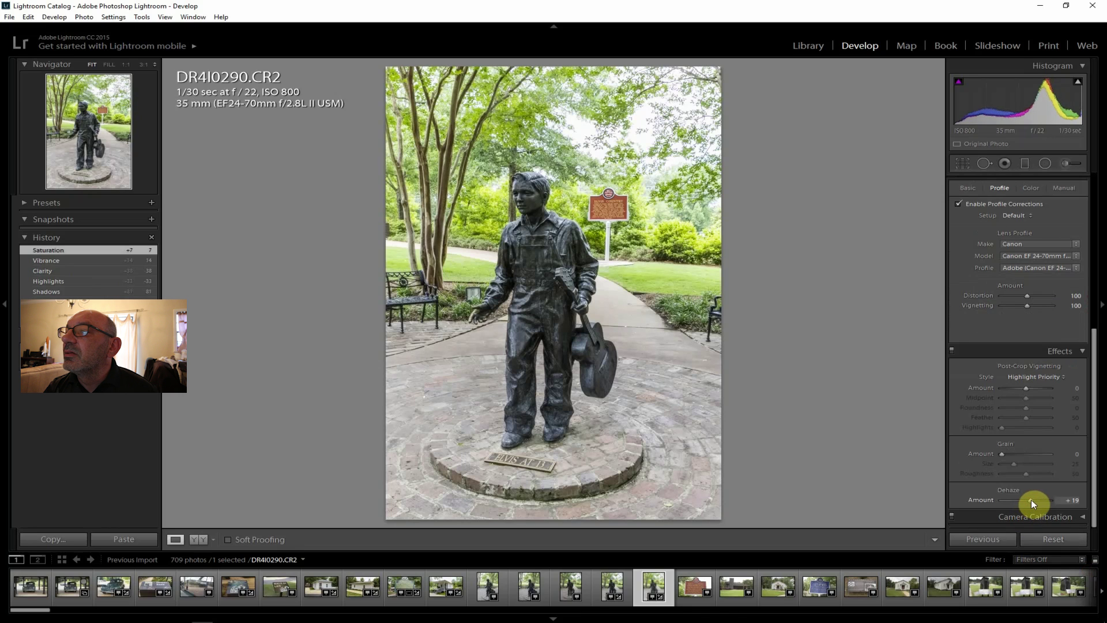
left_click_drag(1031, 499, 1030, 499)
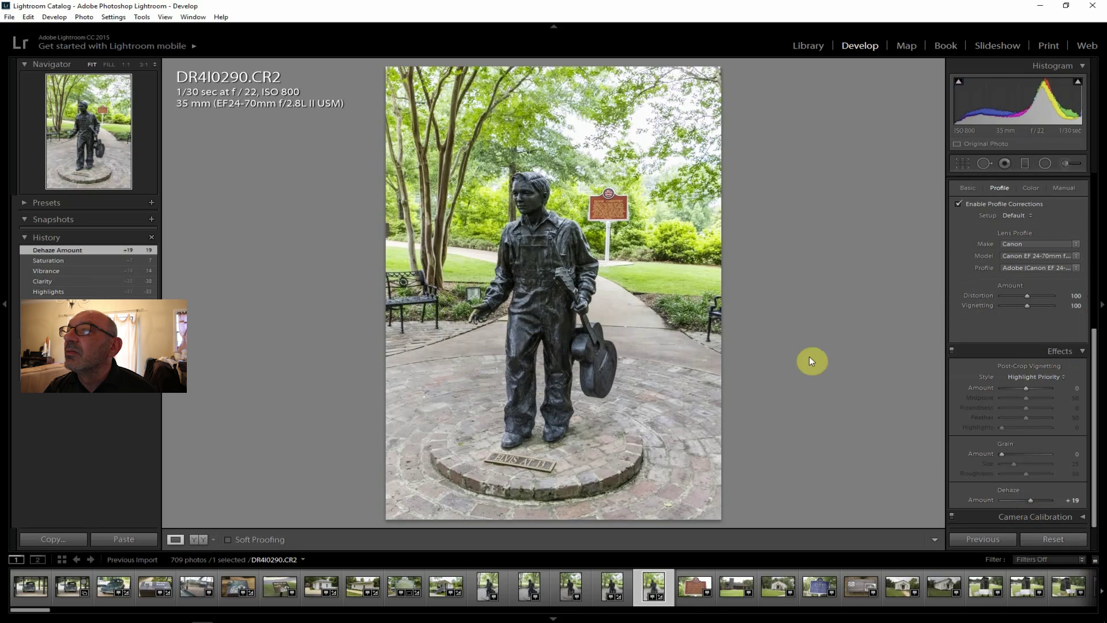
left_click_drag(1094, 398, 1056, 272)
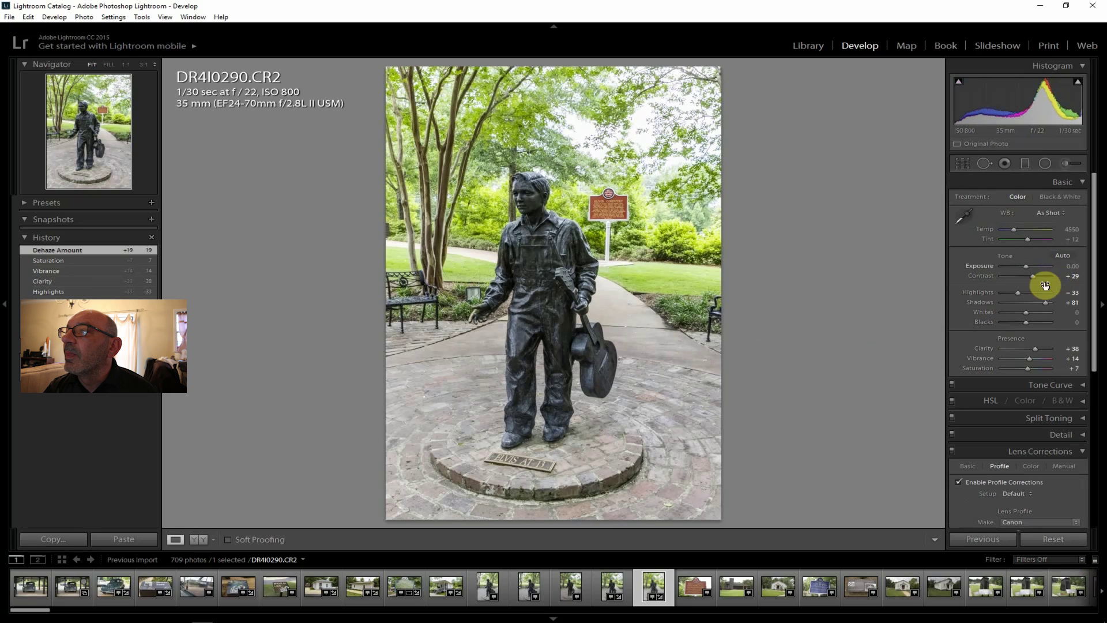
left_click_drag(1015, 295, 1002, 292)
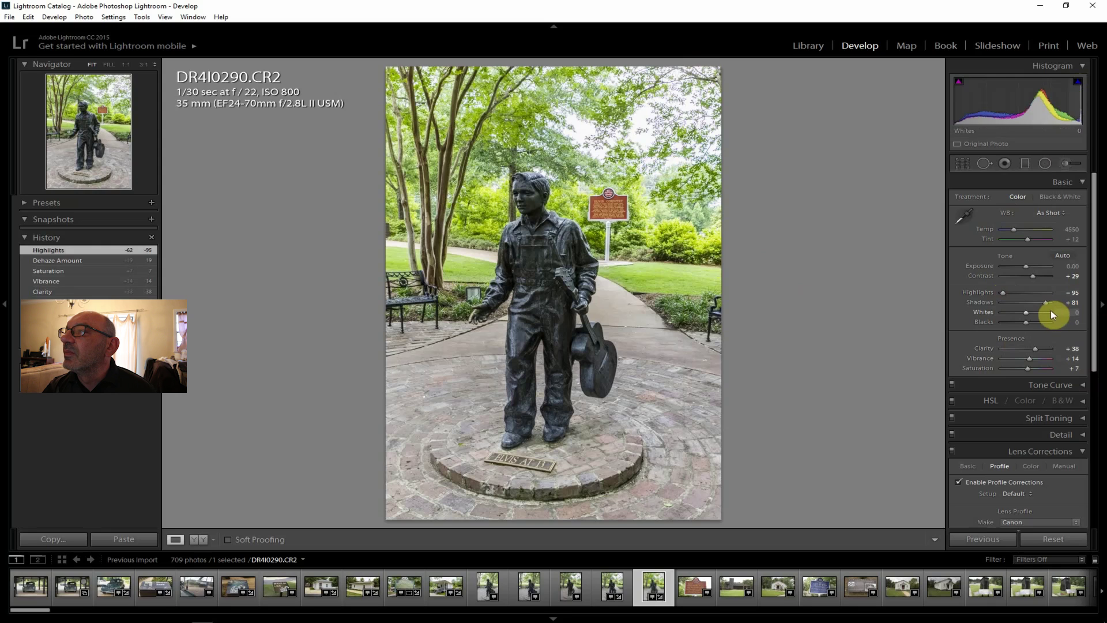
left_click_drag(1047, 302, 1048, 302)
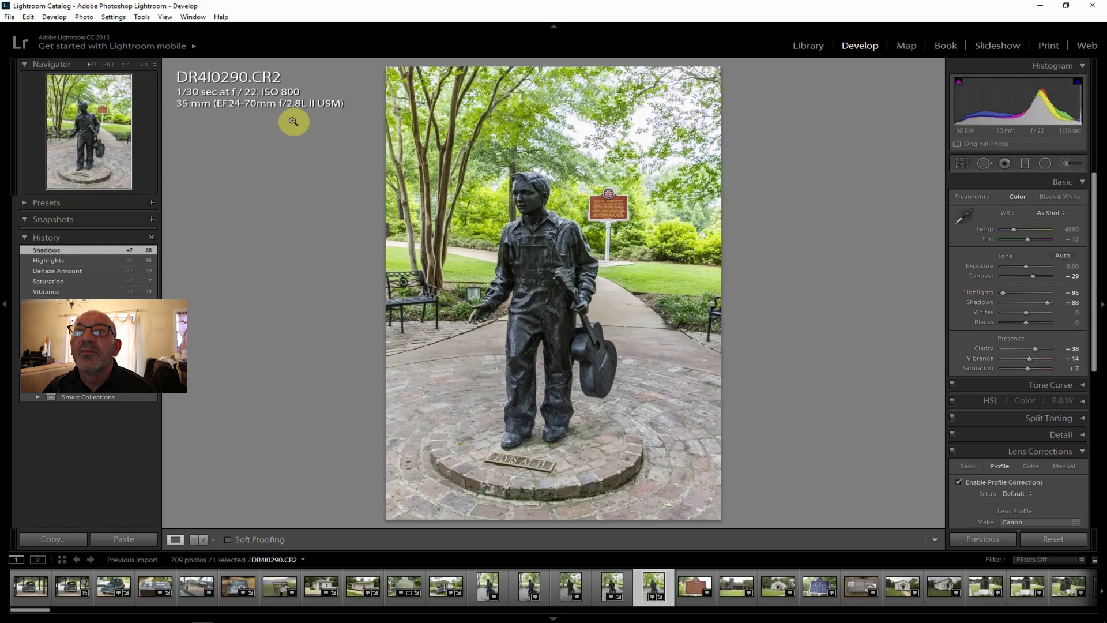
- Export the edited statue photo DR4I0290.CR2 to the J:\ToPost folder with the current export settings
left_click(9, 17)
left_click(54, 143)
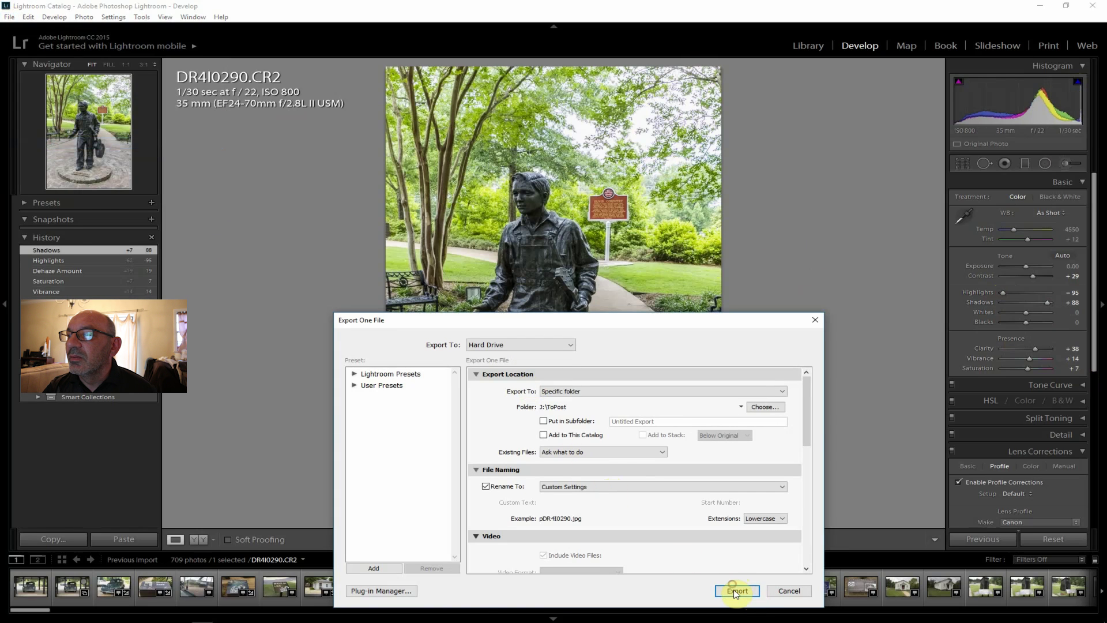
left_click(736, 591)
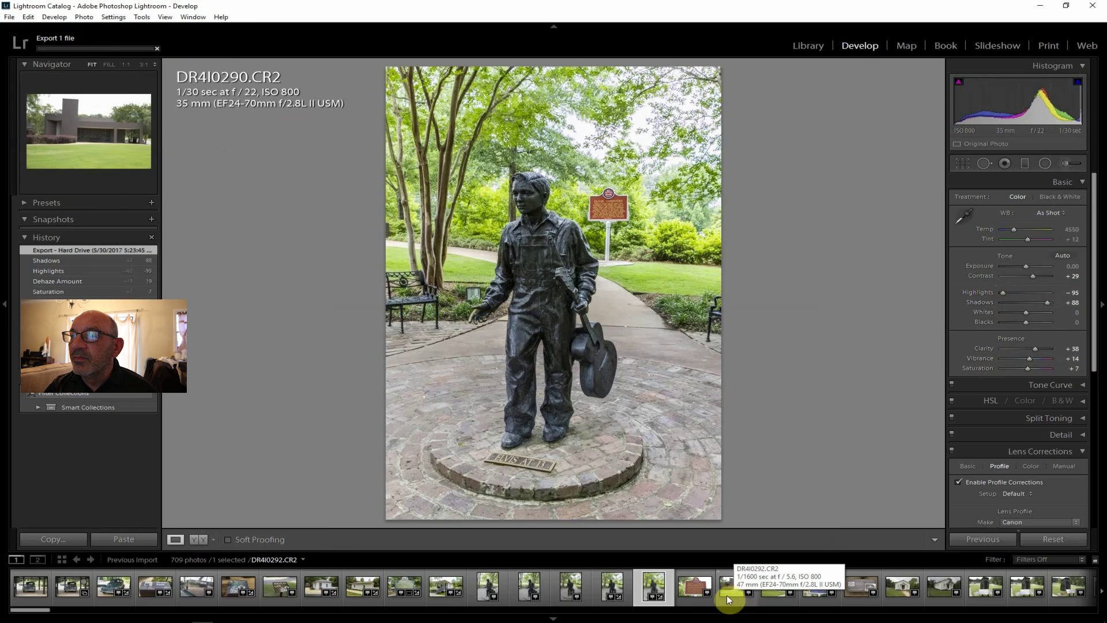
- Open the Elvis Country sign photo DR4I0291.CR2, enable lens profile corrections and straighten it about -0.56° along the sign's lower edge
left_click(692, 583)
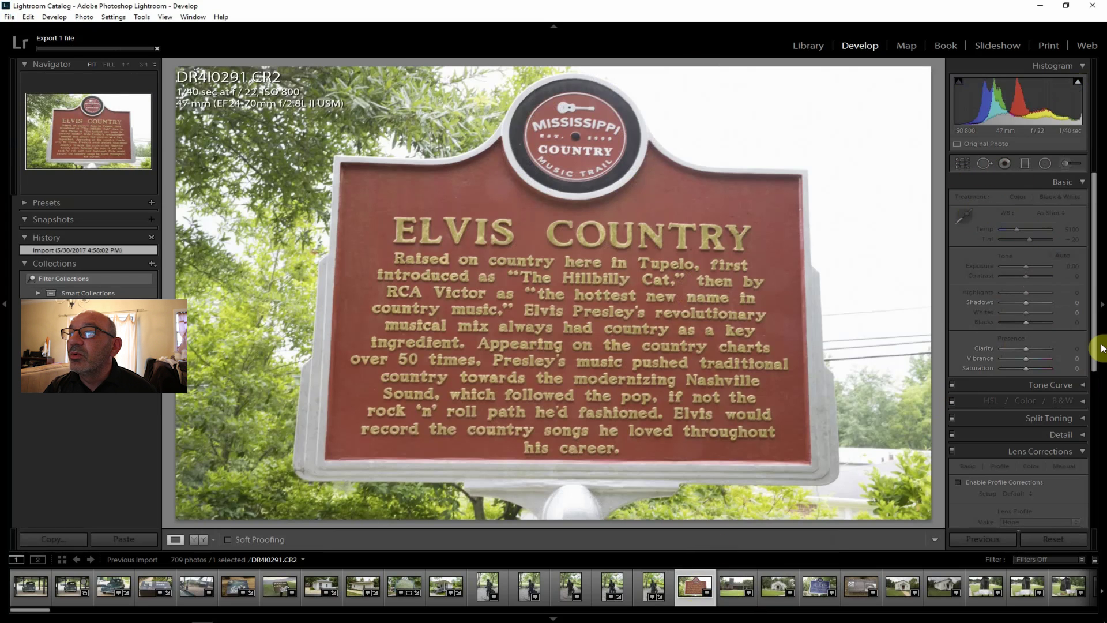
left_click(995, 479)
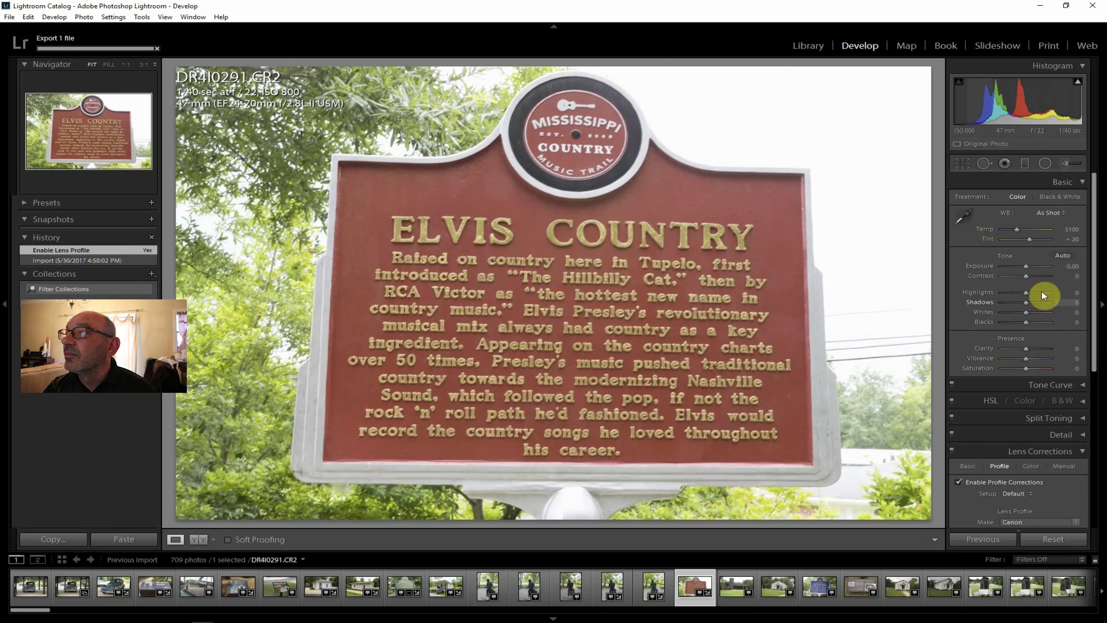
left_click(963, 163)
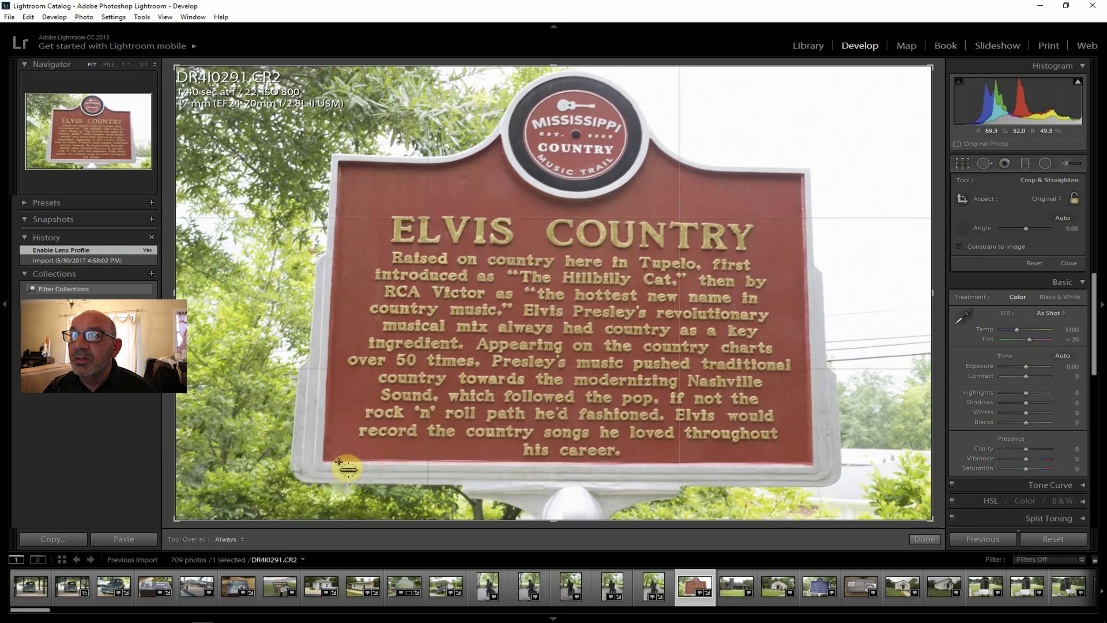
left_click_drag(329, 460, 802, 464)
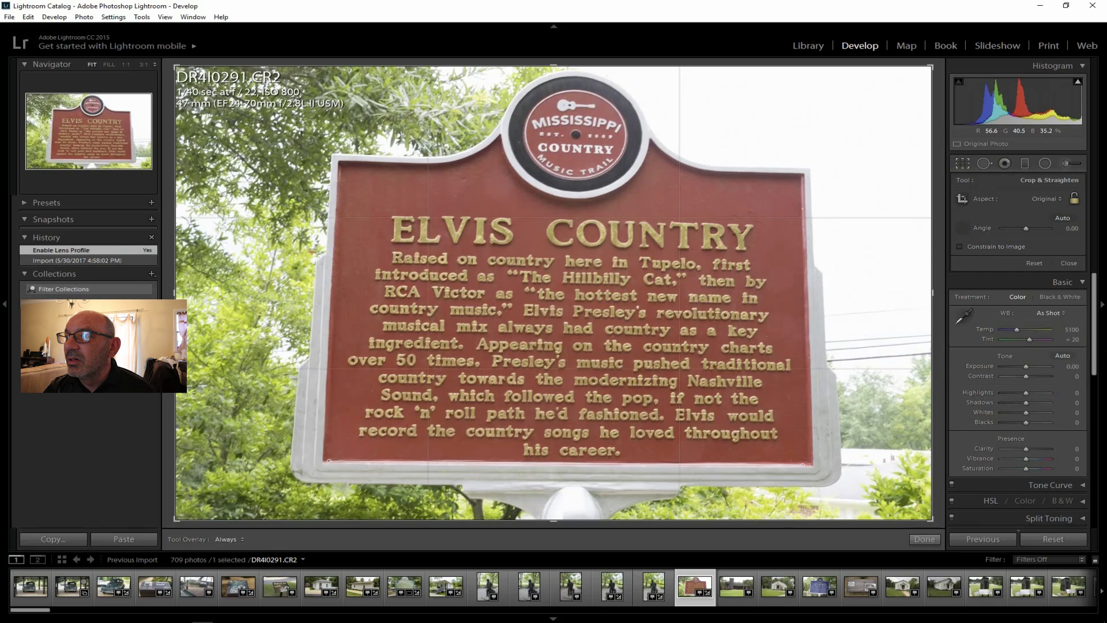
left_click_drag(803, 465, 802, 464)
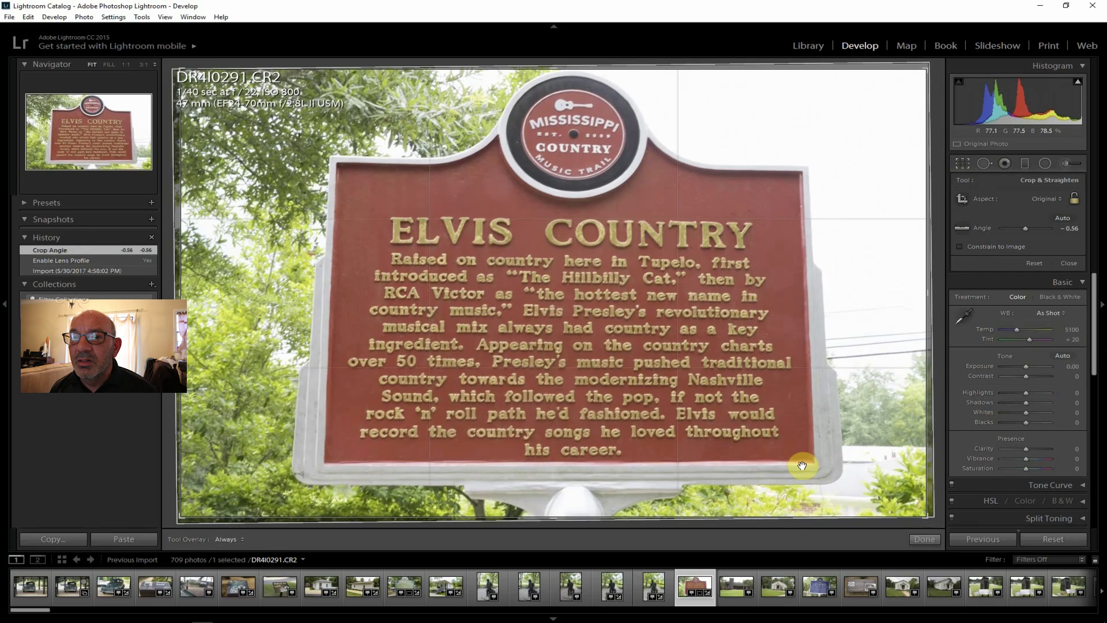
key("Return")
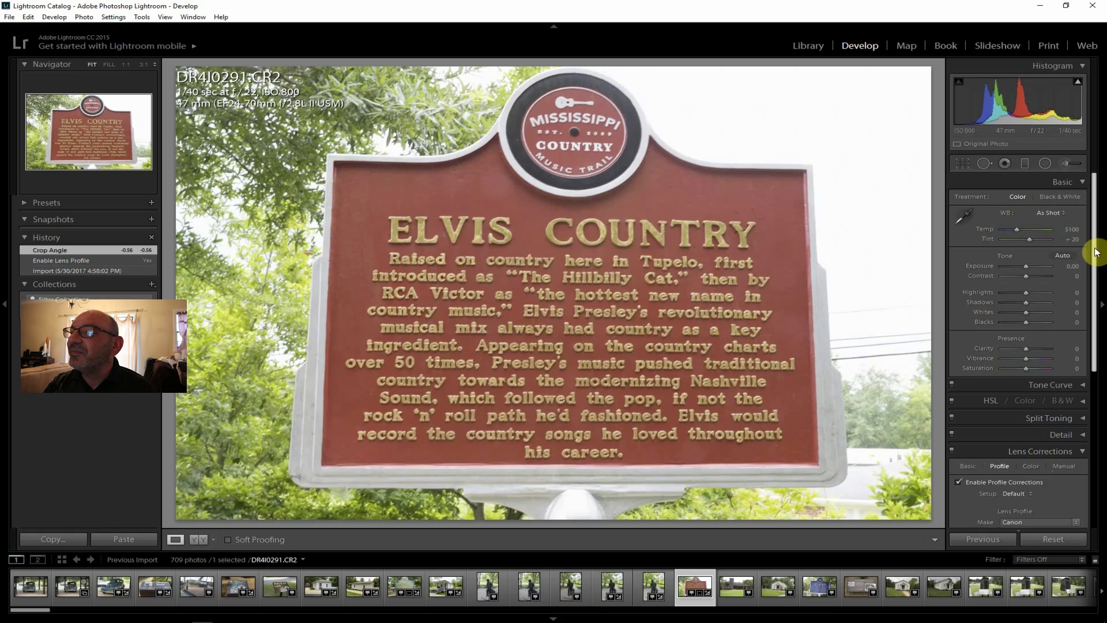
- Set the sign photo's Contrast to +31, Highlights to -86, Shadows to +2, Whites to -24 and Clarity to +31
left_click_drag(1025, 303, 1033, 276)
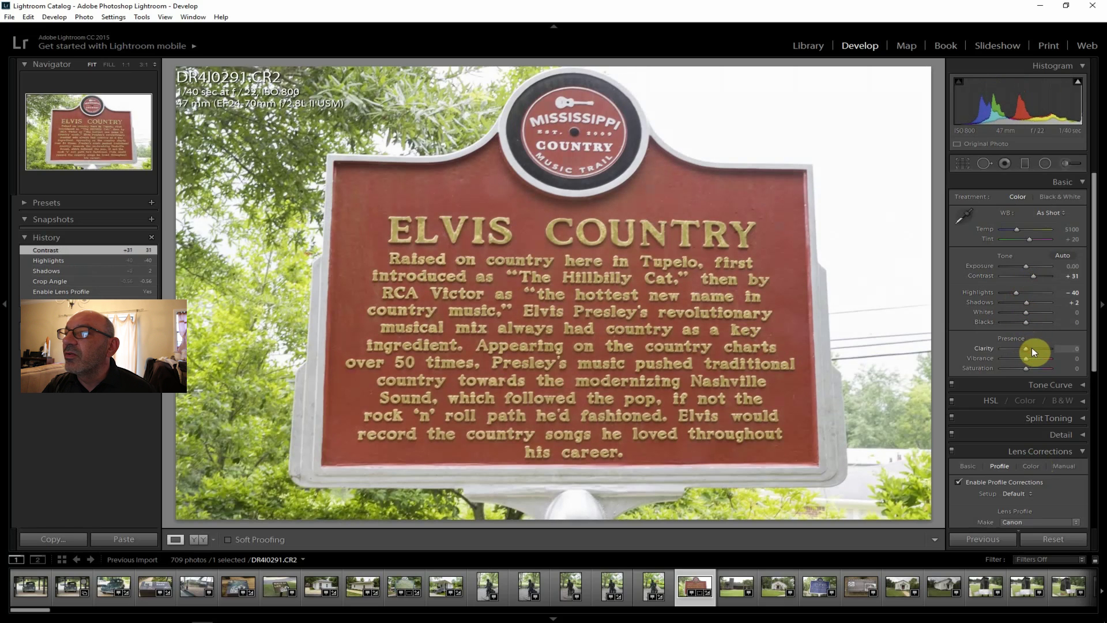
left_click(1031, 347)
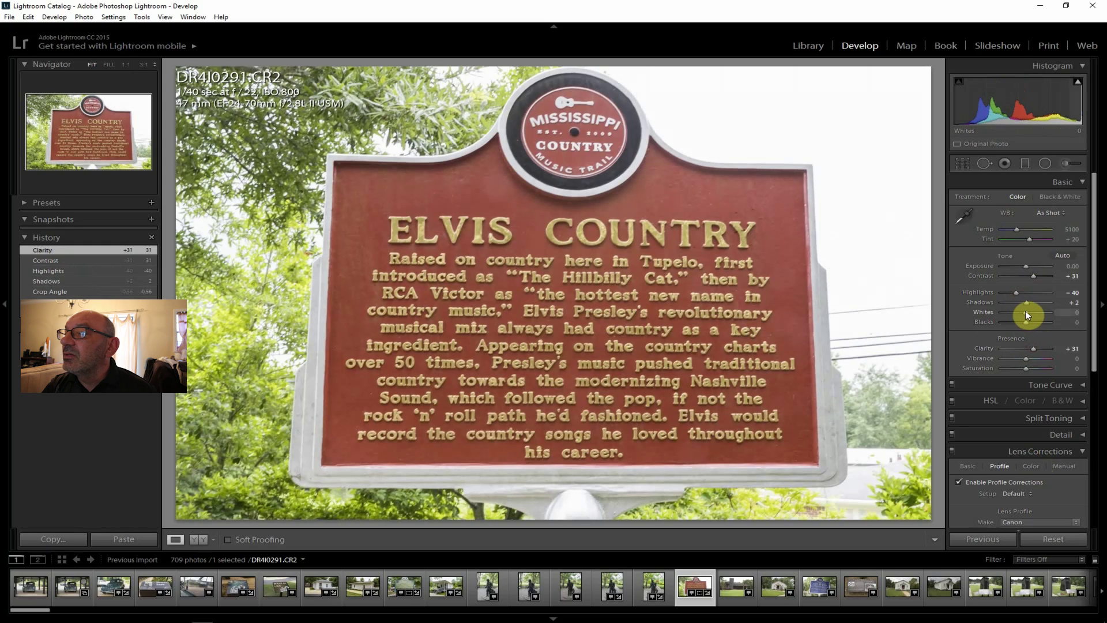
left_click_drag(1026, 312, 1005, 292)
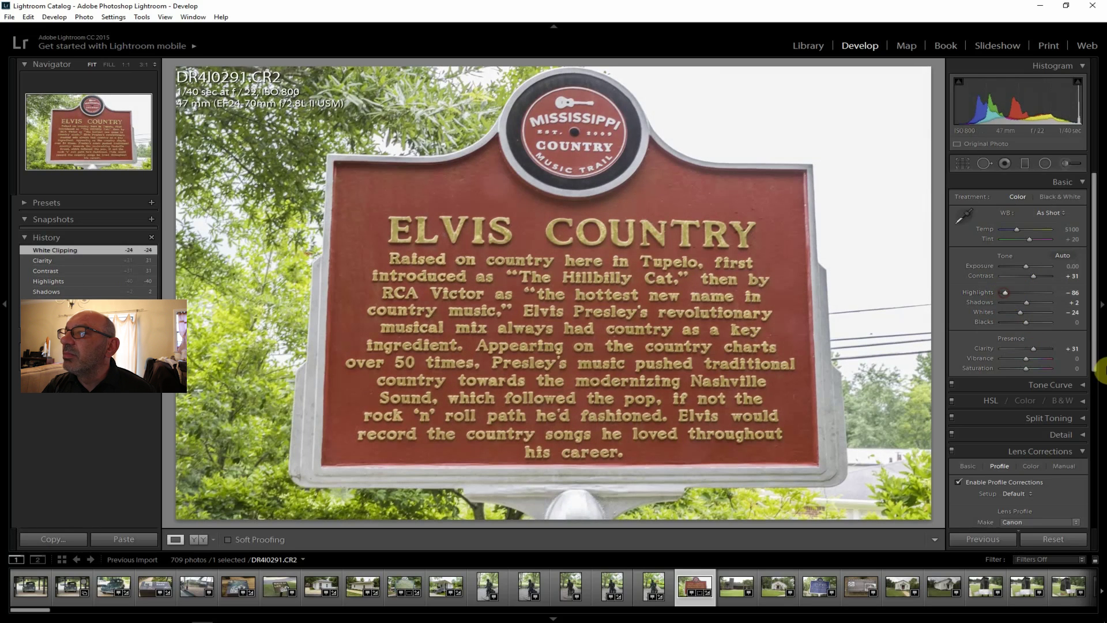
- Set the sign photo's Vibrance to +12, Saturation to +7 and Dehaze amount to +12
left_click_drag(1028, 358, 1029, 370)
left_click_drag(1094, 337, 1029, 499)
left_click_drag(1088, 464, 1088, 236)
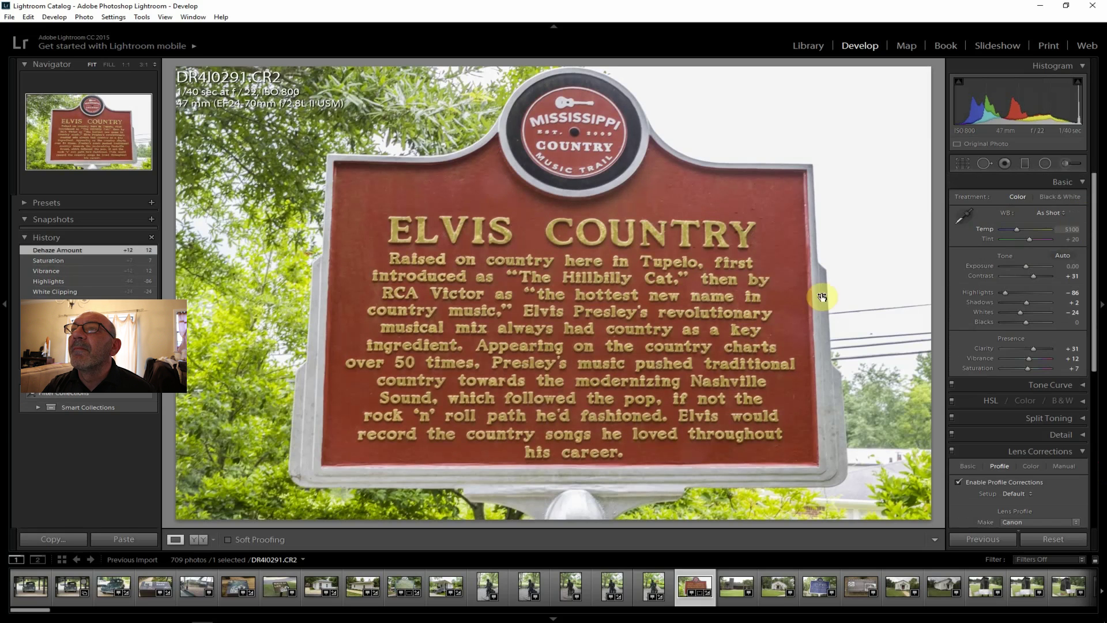
- Export the edited sign photo DR4I0291.CR2 to the J:\ToPost folder with the current export settings
left_click(10, 16)
left_click(23, 142)
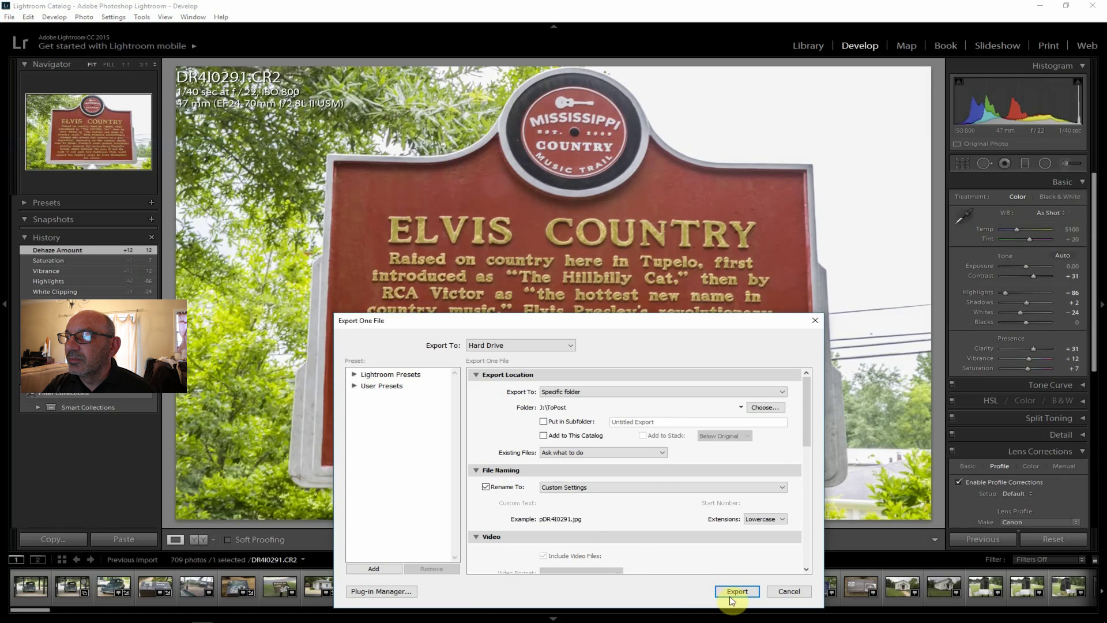
left_click(735, 591)
- Open the building photo DR4I0292.CR2, straighten it about -2.41° along the roofline and enable lens profile corrections
left_click(732, 587)
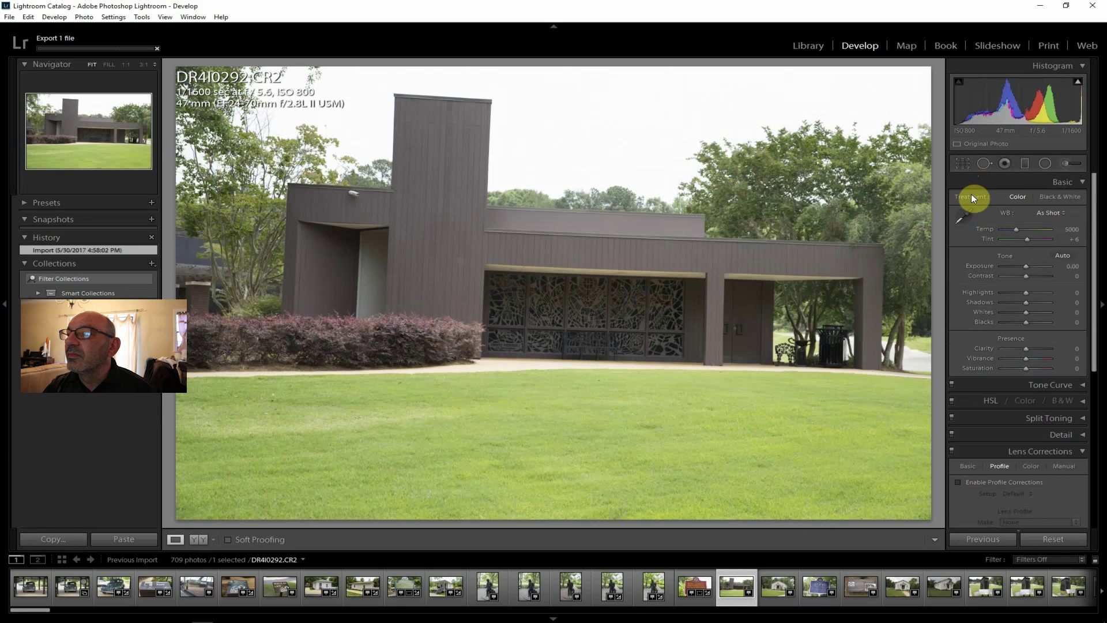
left_click(963, 163)
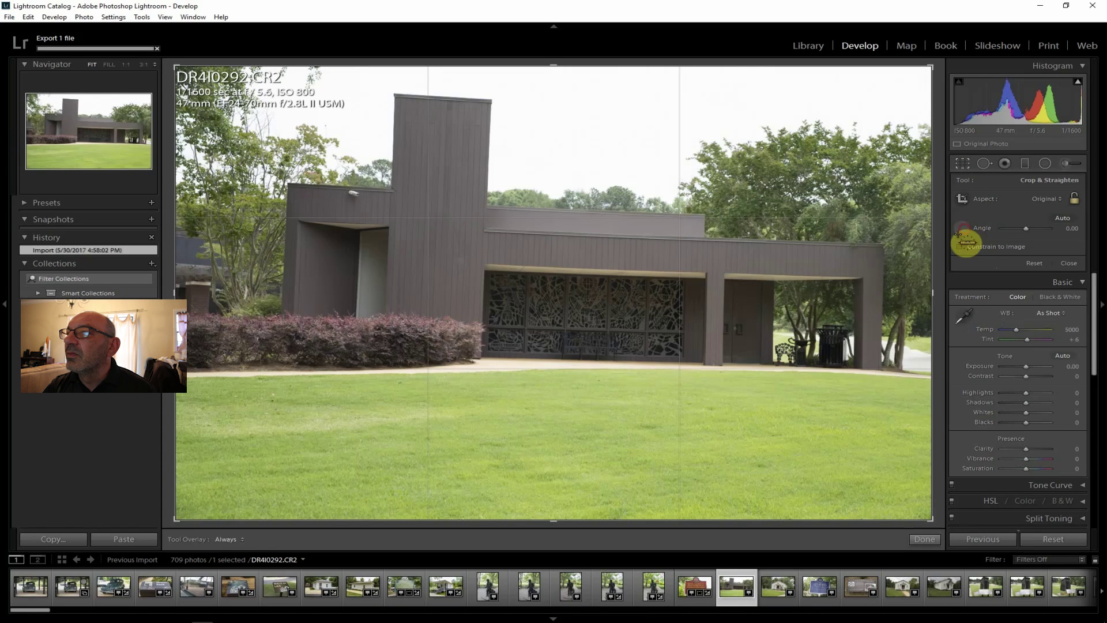
left_click_drag(586, 233, 810, 249)
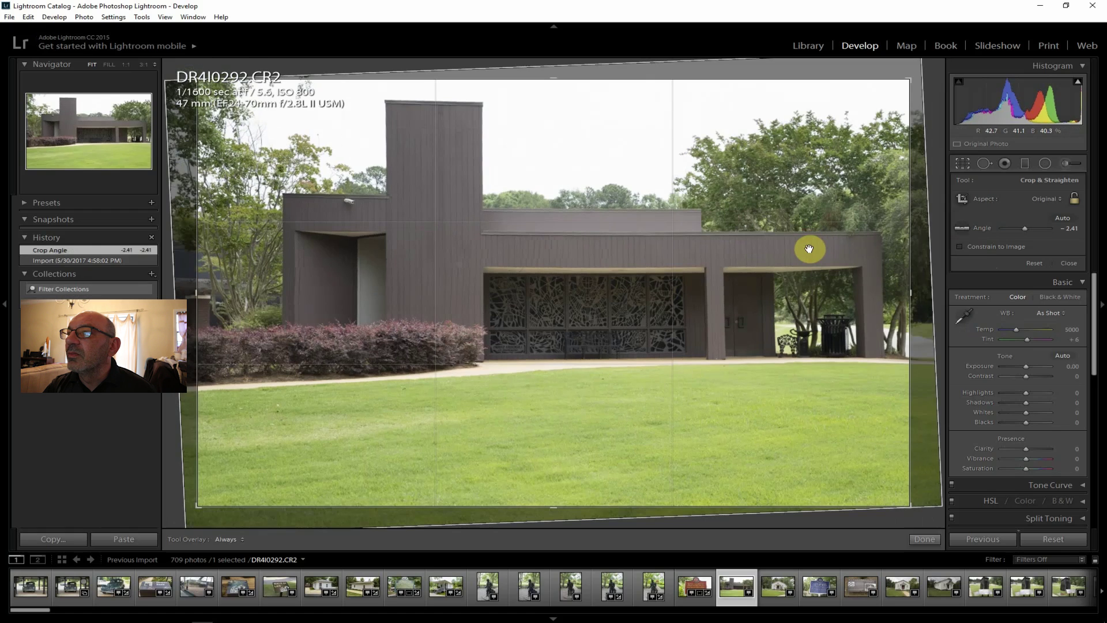
key("Return")
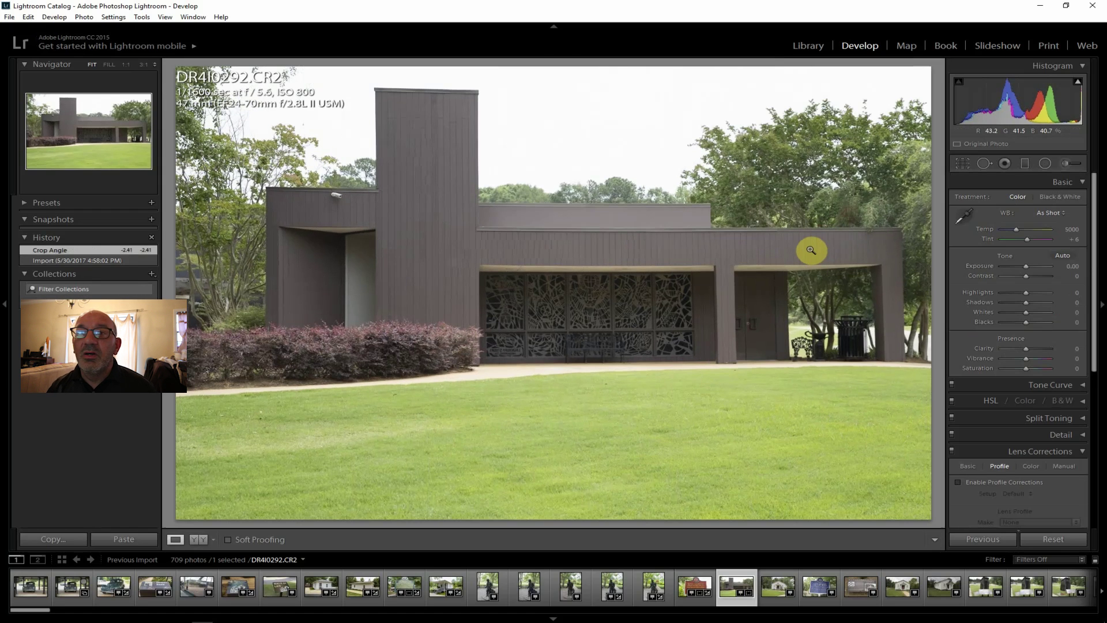
left_click(992, 485)
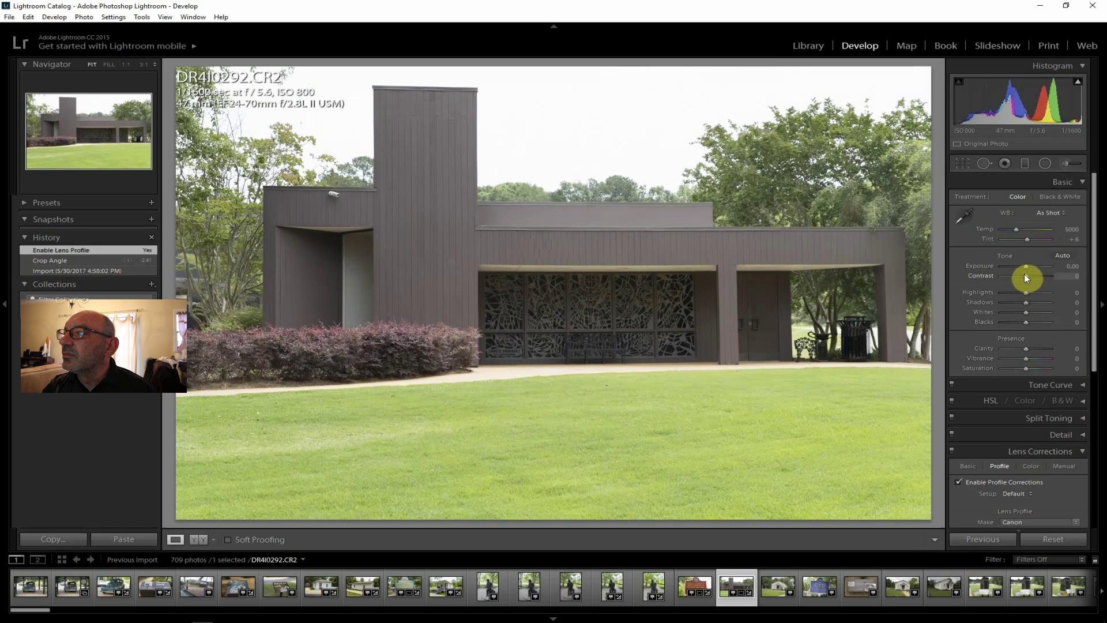
- Set the building photo's Contrast to +29, Clarity to +29, Shadows to +55, Highlights to -76 and Whites to -26
left_click_drag(1026, 276, 1033, 276)
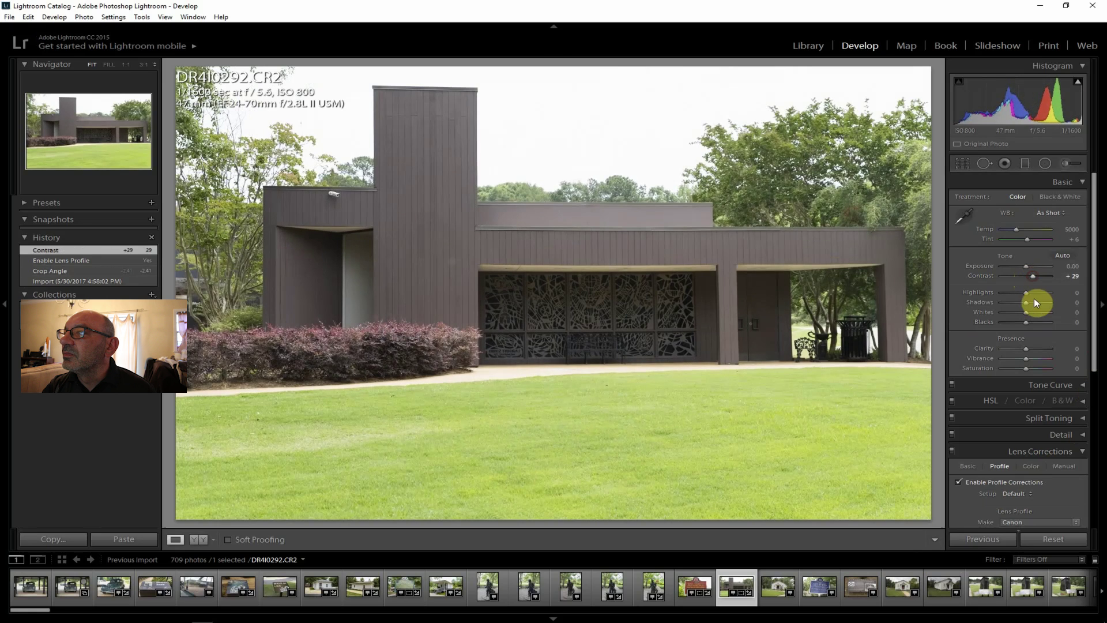
left_click_drag(1031, 347, 1032, 348)
left_click_drag(1029, 306, 1041, 302)
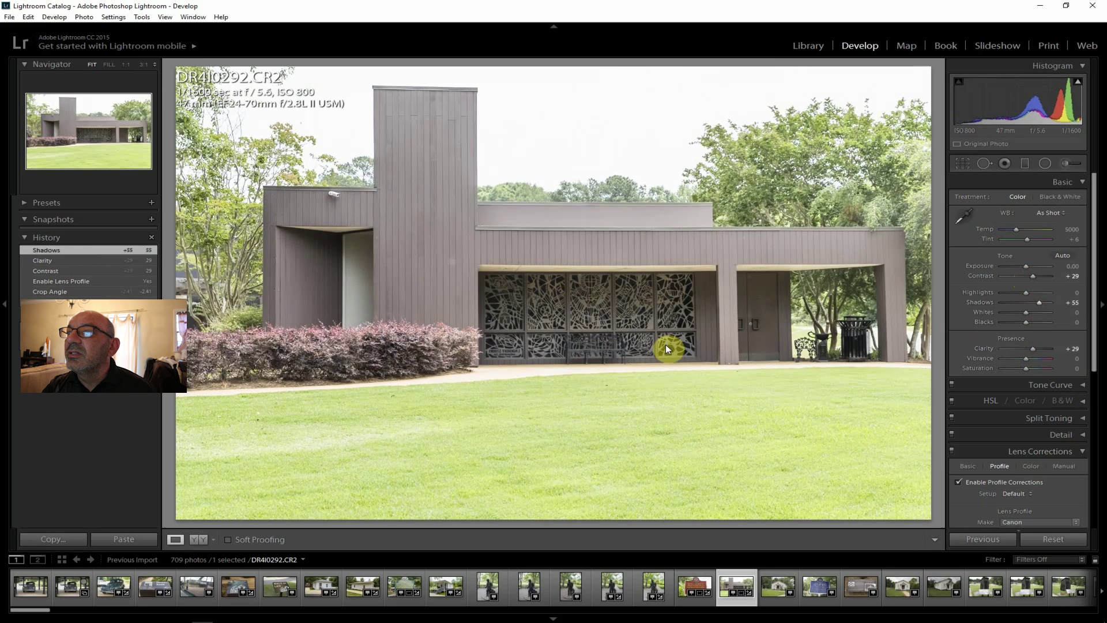
mouse_move(1024, 295)
left_mouse_down()
mouse_move(1008, 292)
mouse_move(1026, 309)
left_mouse_up()
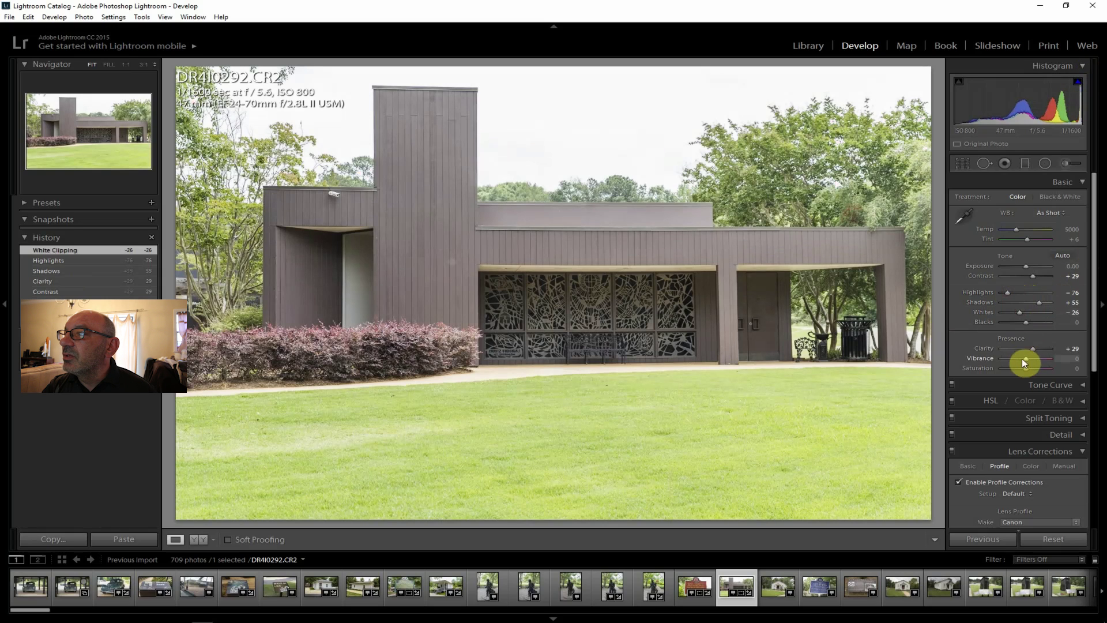
- Set the building photo's Vibrance to +10, Saturation to +7 and Dehaze amount to +24
left_click_drag(1027, 358, 1028, 368)
left_click_drag(1094, 309, 1031, 499)
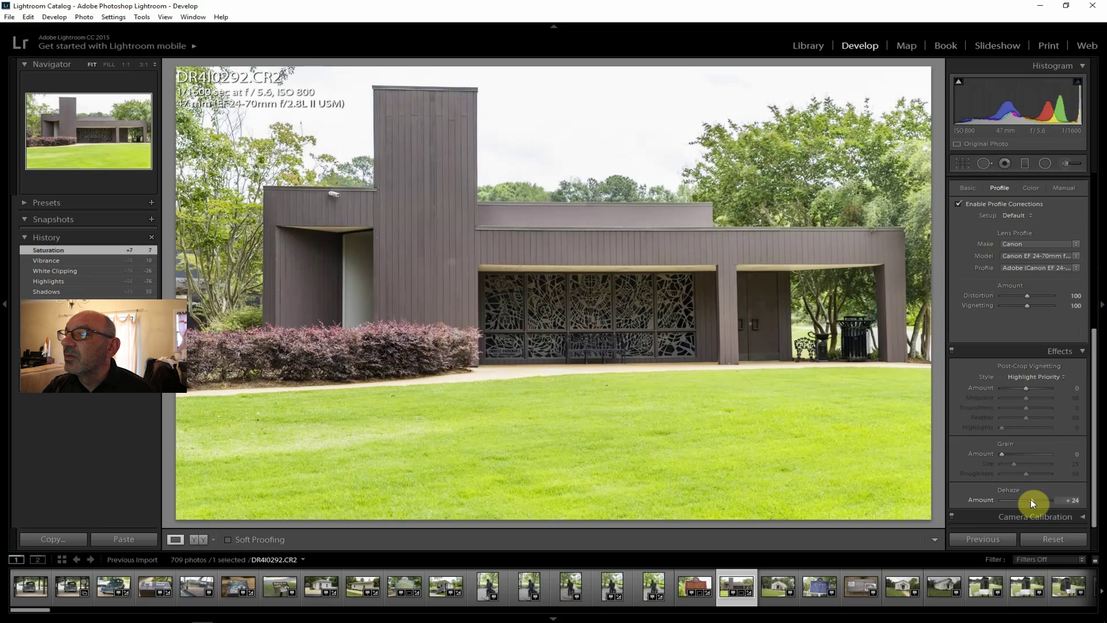
left_click_drag(1094, 474, 1102, 256)
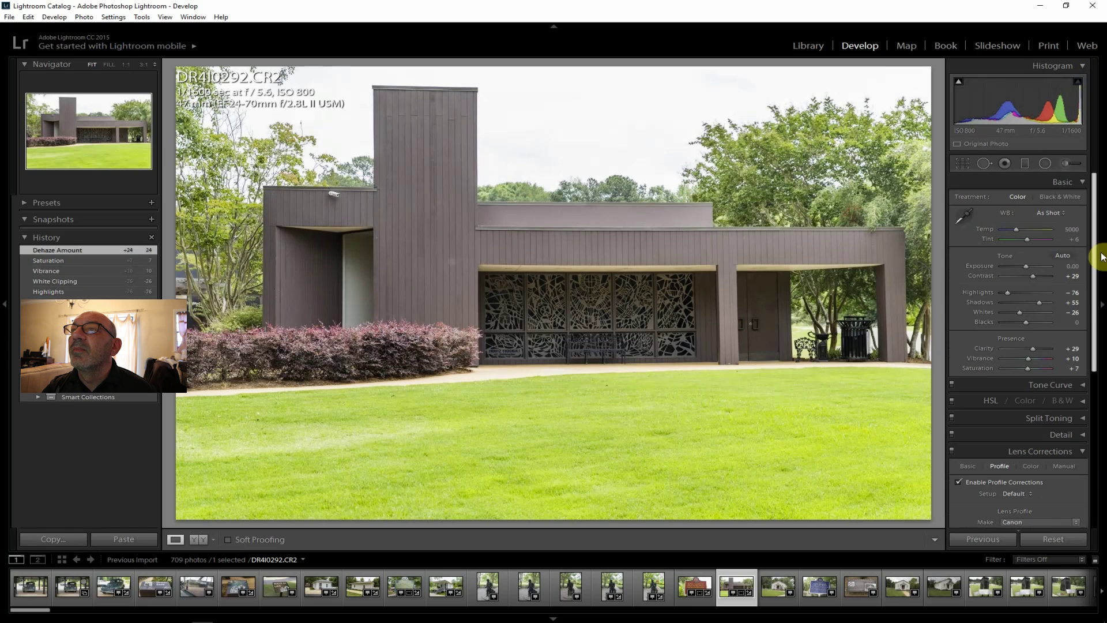
- Export the building photo DR4I0292.CR2 to the J:\ToPost folder, glance at the Library grid and return to the Develop module
left_click(8, 17)
left_click(113, 150)
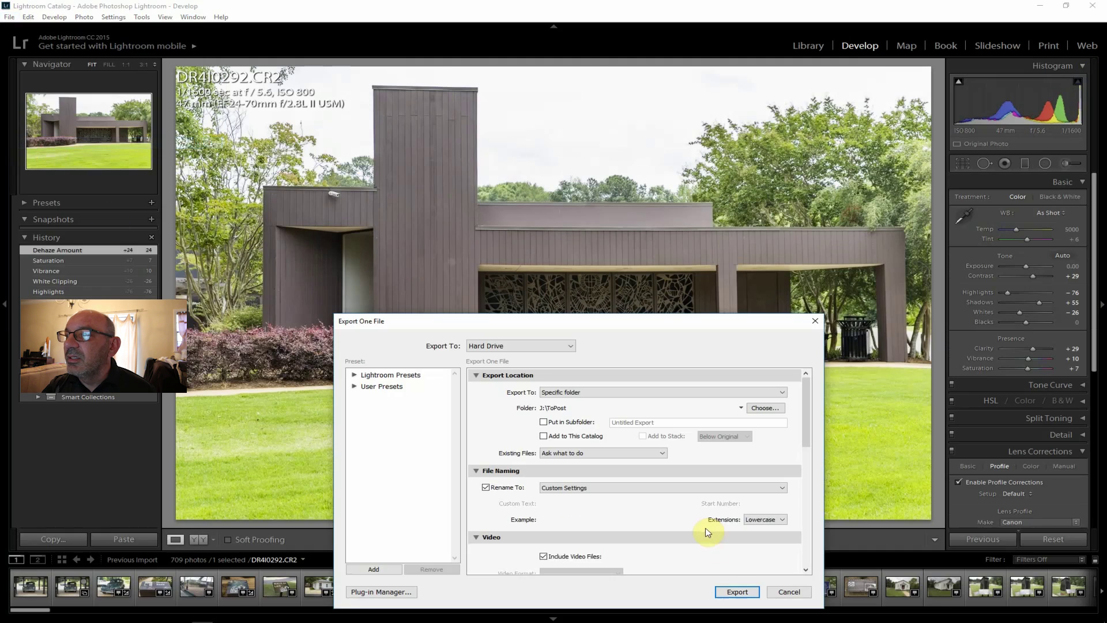
left_click(737, 592)
key("g")
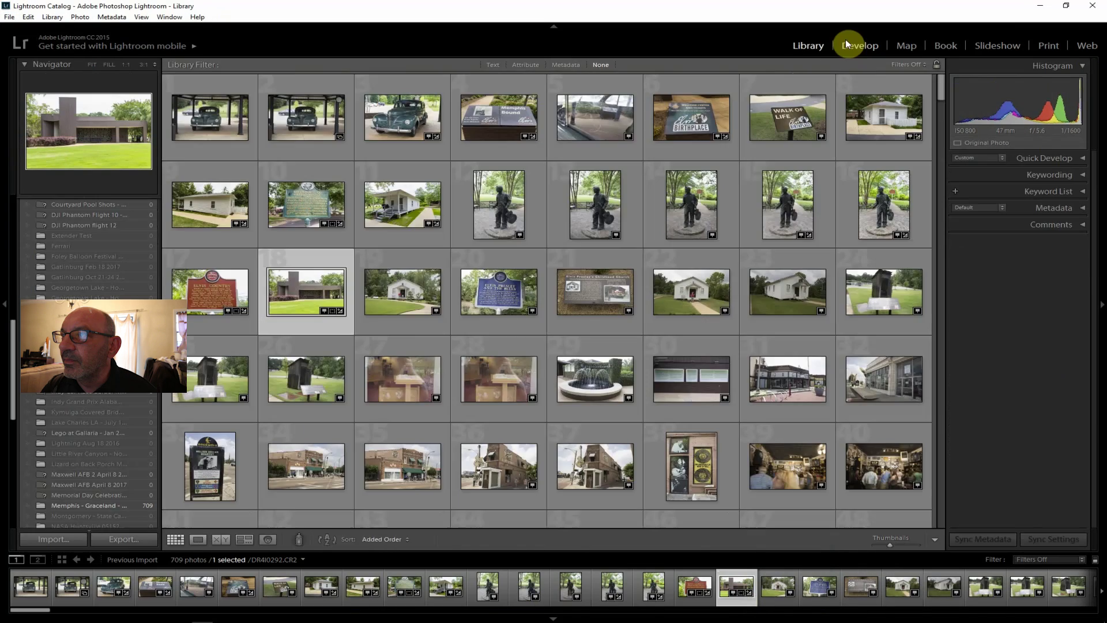
left_click(852, 47)
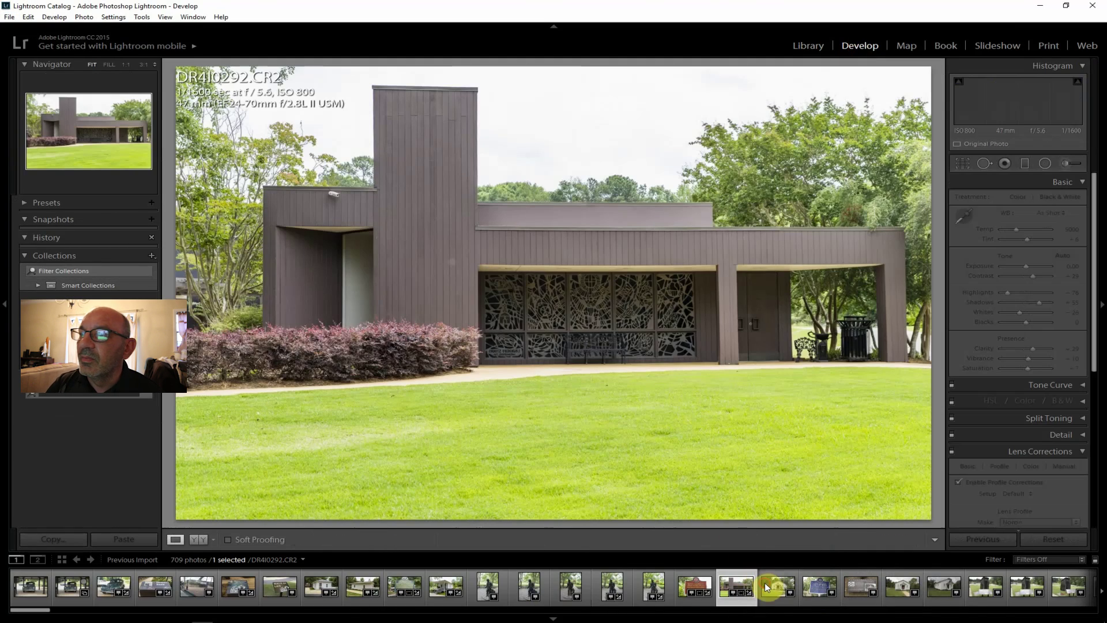
- Open the blue marker sign photo DR4I0294.CR2, straighten it -1.80° along the sign's lower edge and enable lens profile corrections
left_click(767, 586)
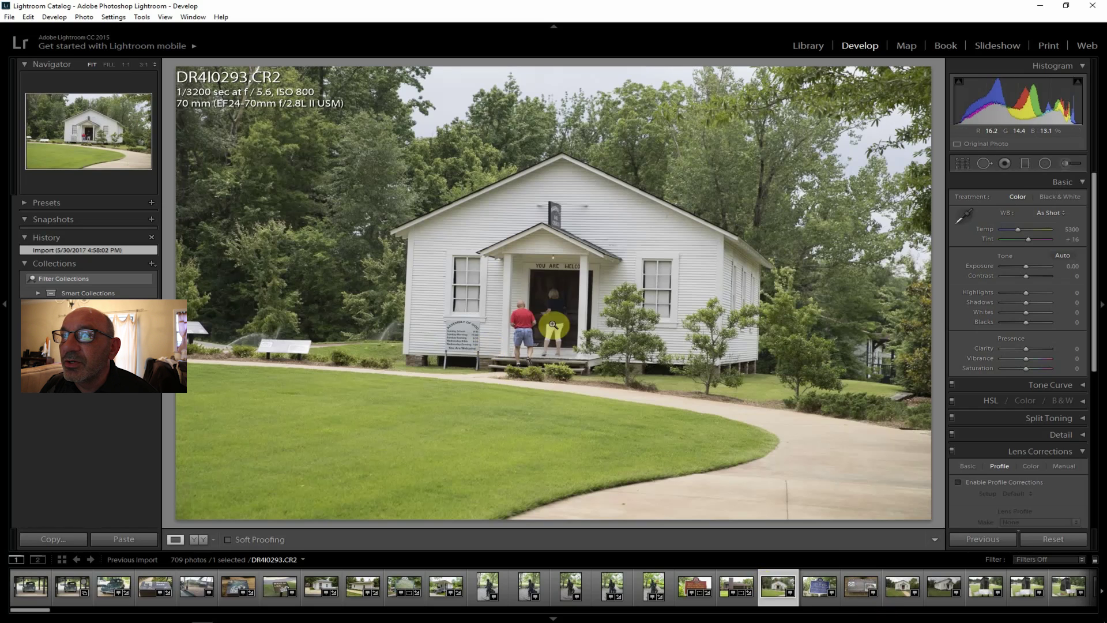
left_click(814, 588)
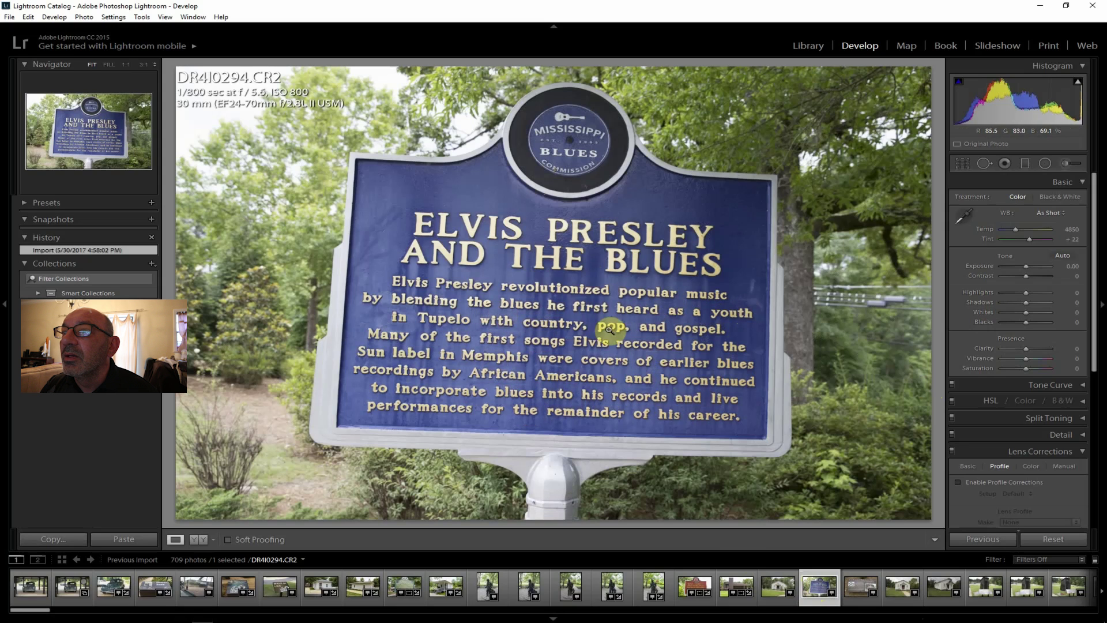
left_click(966, 165)
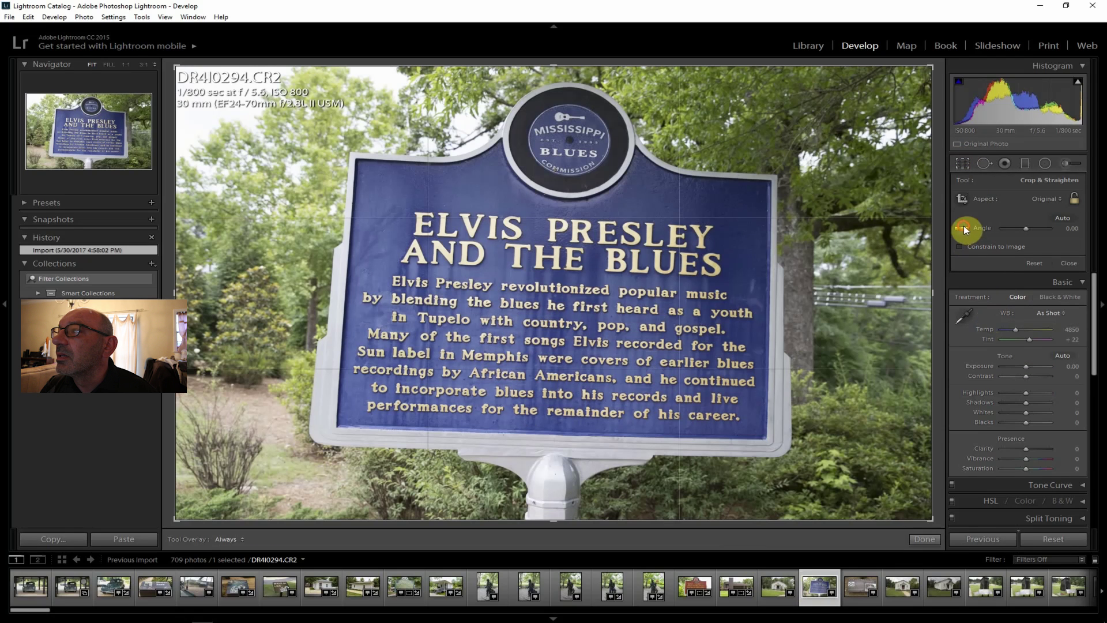
left_click_drag(344, 426, 748, 437)
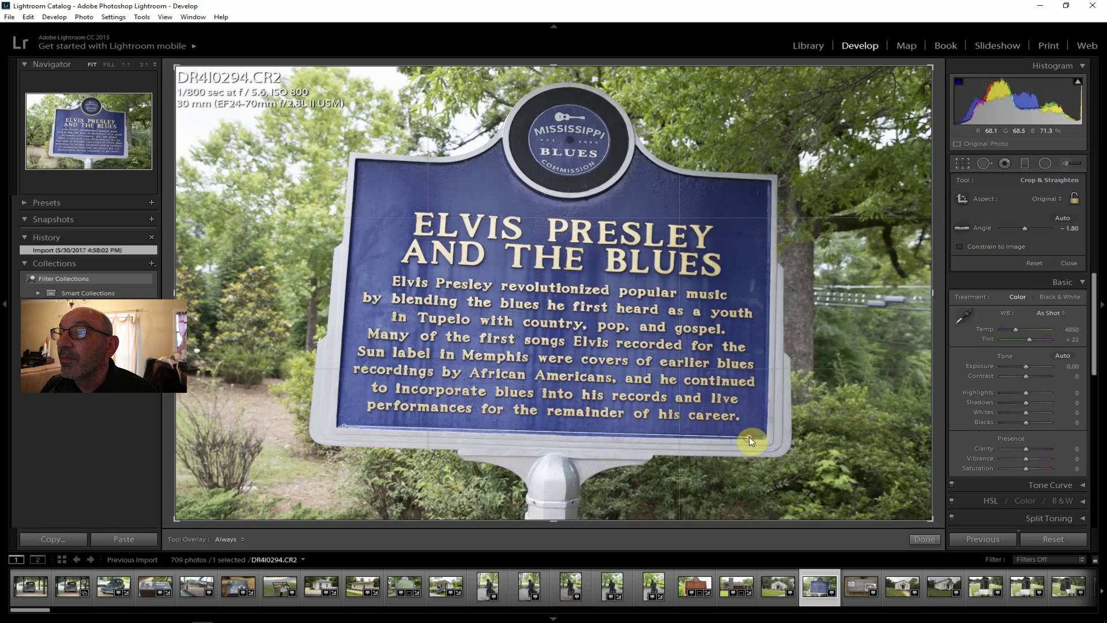
key("Return")
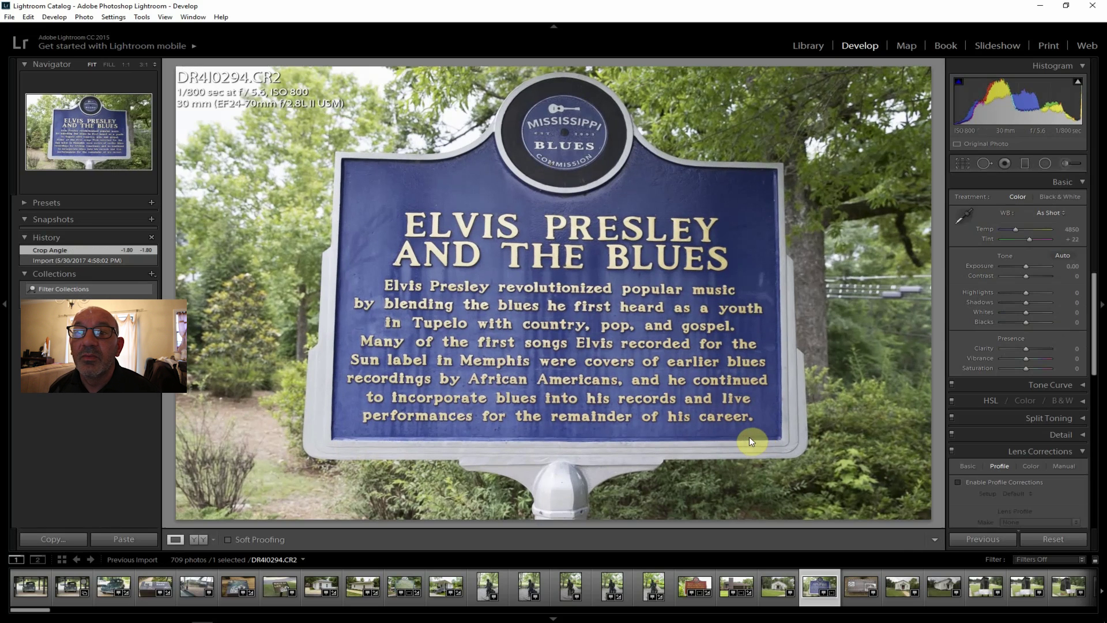
left_click(990, 488)
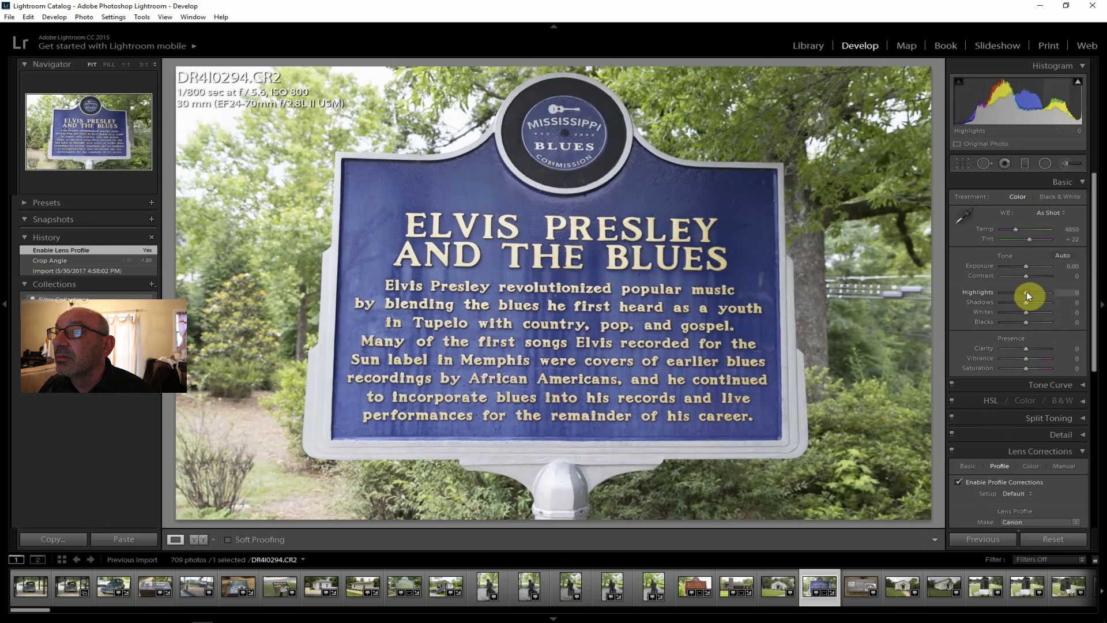
- Set the marker sign photo's Highlights to -71, Shadows to +29, Clarity to +31 and Contrast to +21
left_click_drag(1026, 292, 1016, 290)
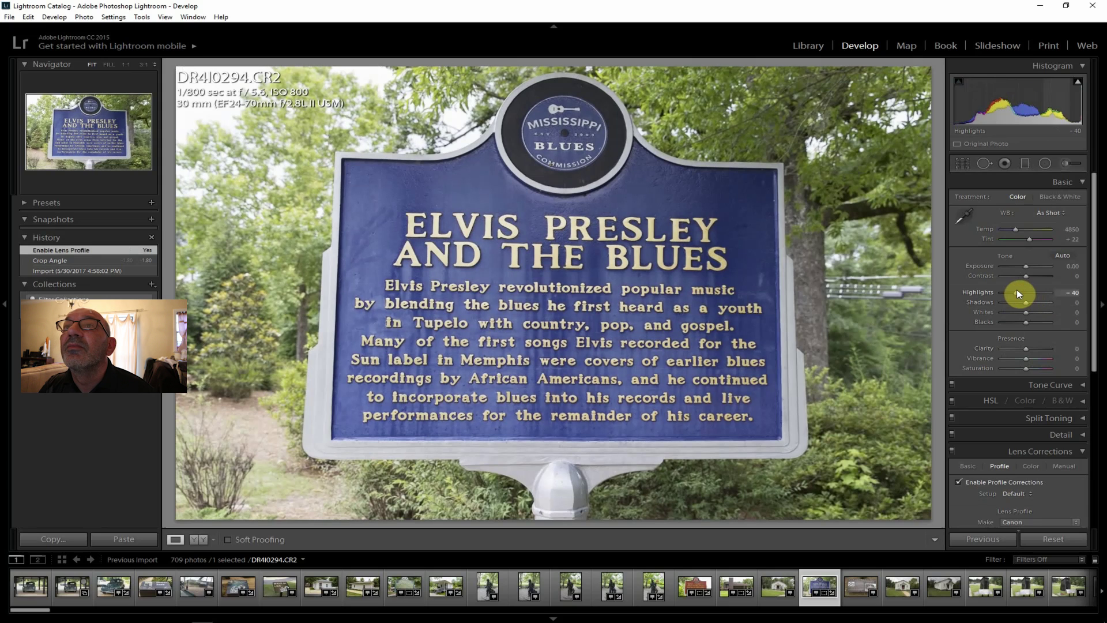
mouse_move(1026, 302)
left_mouse_down()
mouse_move(1026, 311)
mouse_move(1008, 292)
left_mouse_up()
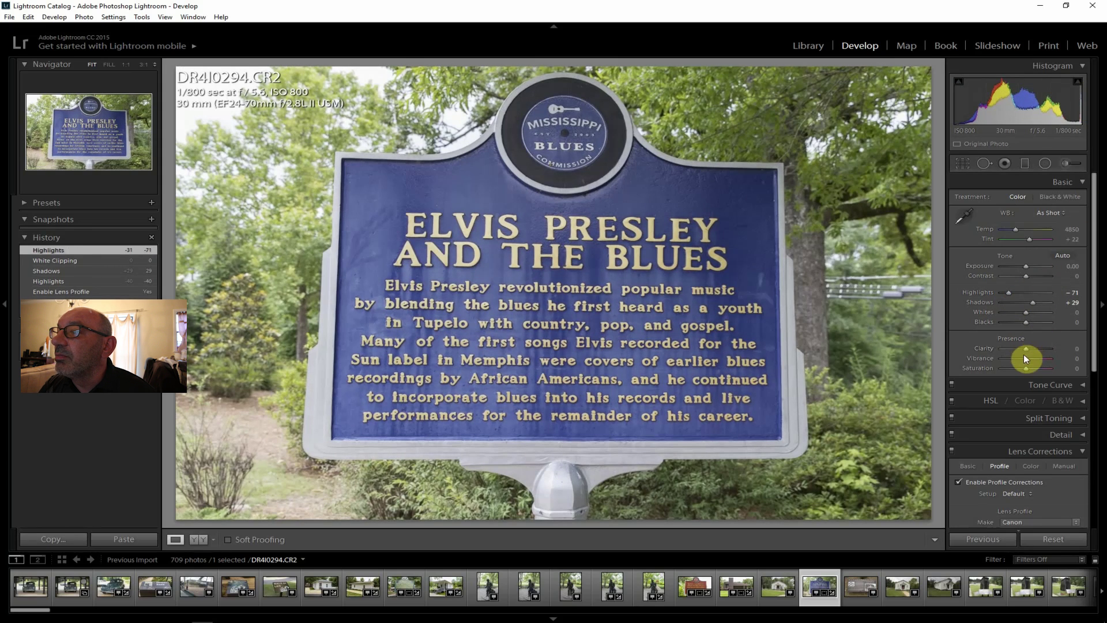
left_click_drag(1025, 347, 1033, 347)
left_click_drag(1026, 275, 1032, 275)
- Set the marker sign photo's Vibrance to +12, Saturation to +5 and Dehaze amount to +14
left_click_drag(1022, 357, 1026, 368)
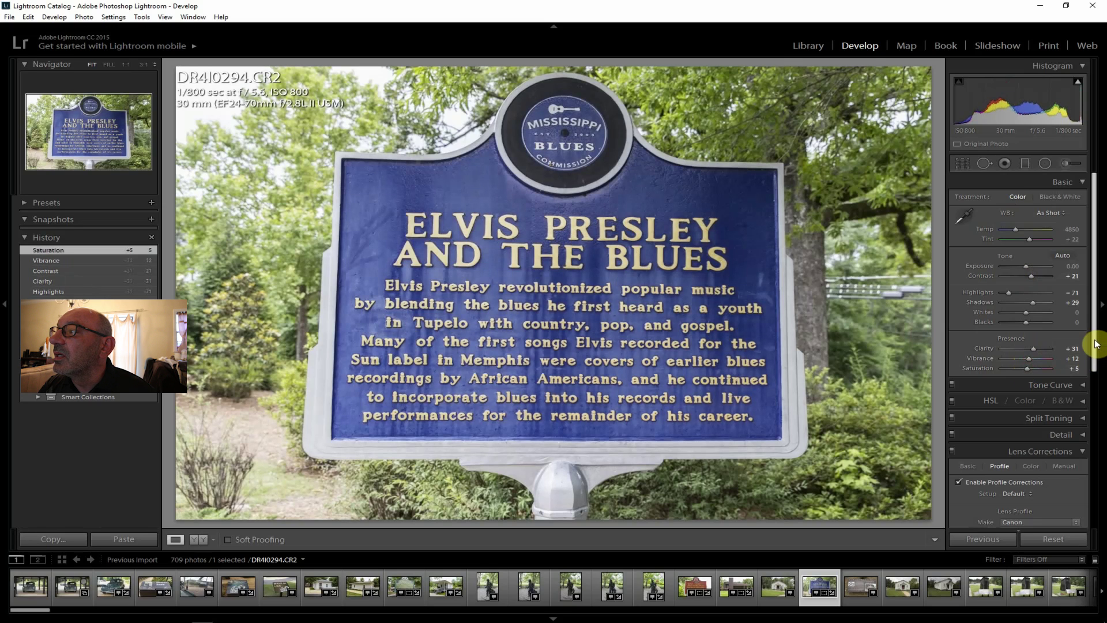
left_click_drag(1096, 355, 1029, 526)
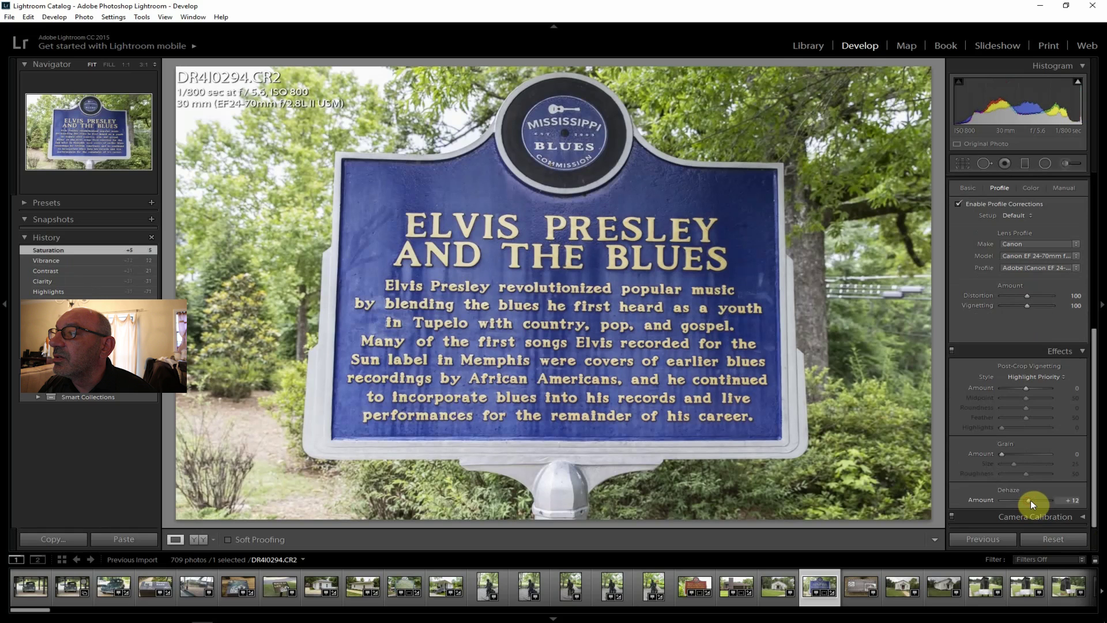
left_click_drag(1029, 499, 1030, 500)
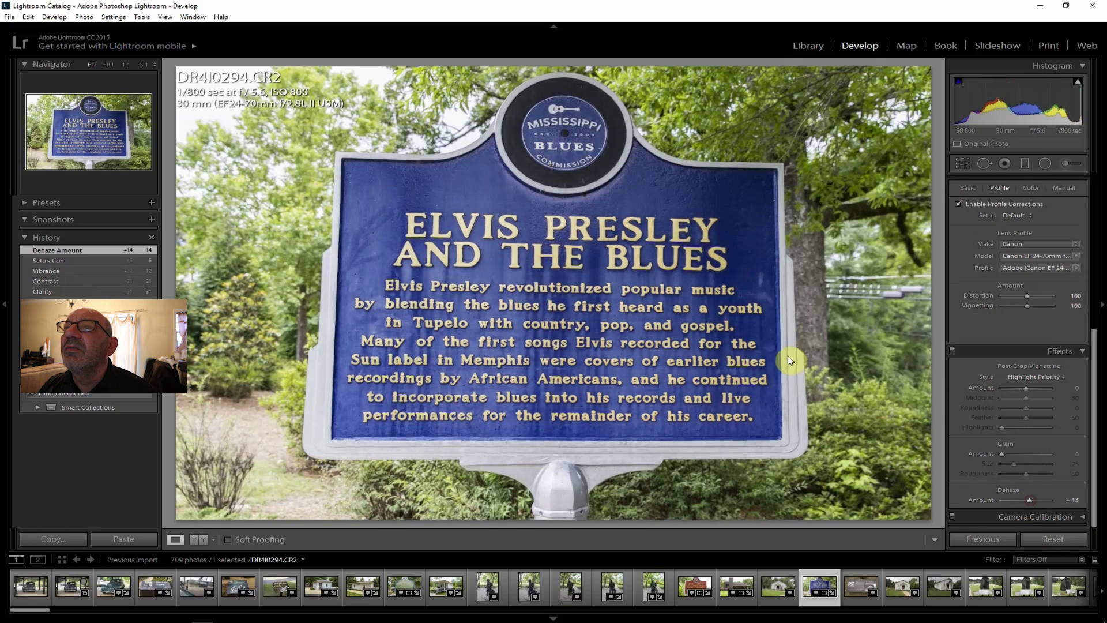
- Export the marker sign photo DR4I0294.CR2 to the J:\ToPost folder
left_click(8, 17)
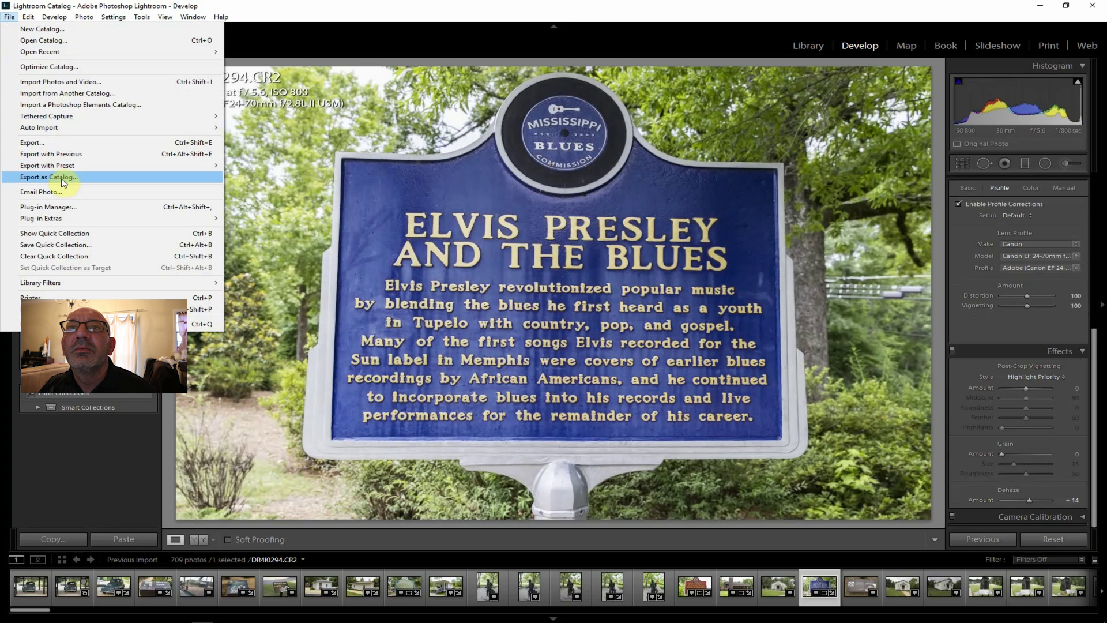
left_click(51, 143)
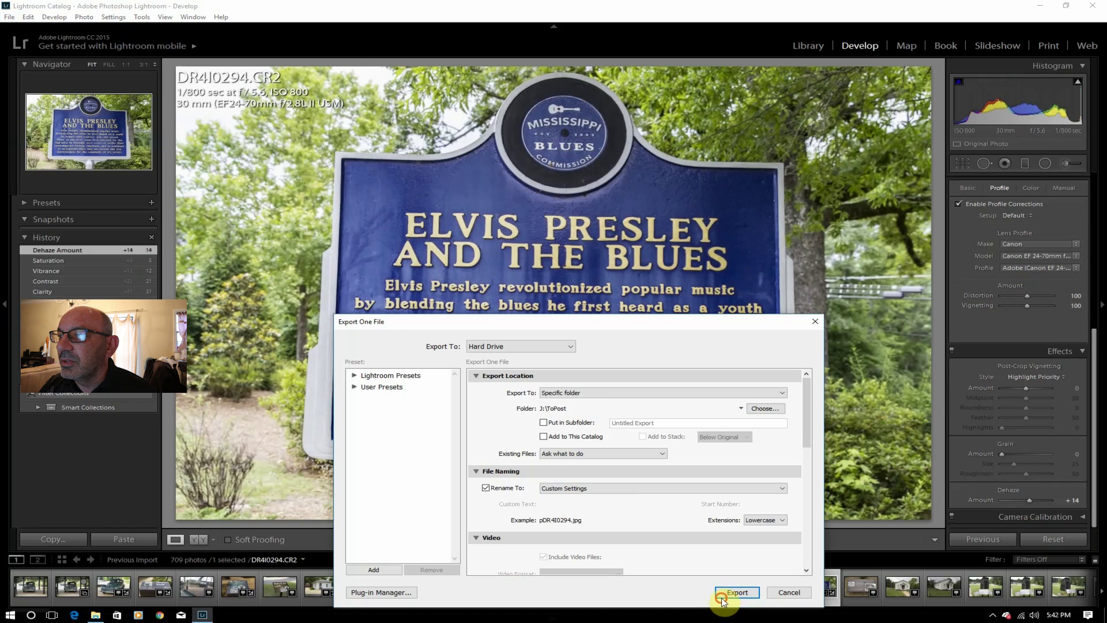
left_click(727, 592)
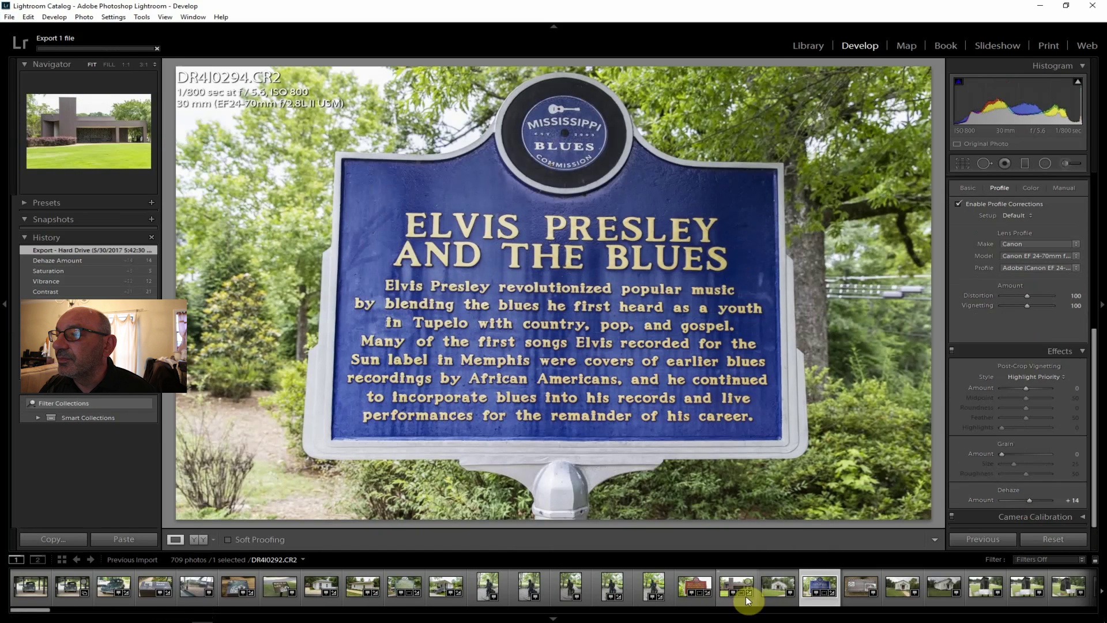
- Open the childhood church plaque photo DR4I0295.CR2, enable lens profile corrections and set Contrast and Clarity to +31 each
left_click(860, 586)
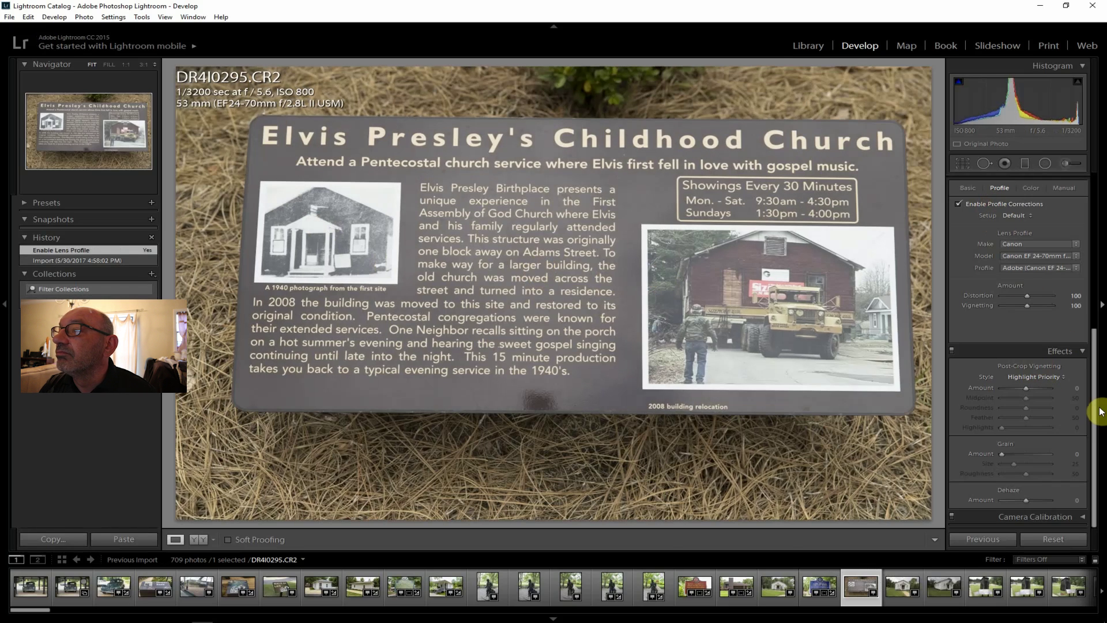
left_click_drag(1099, 410, 1090, 245)
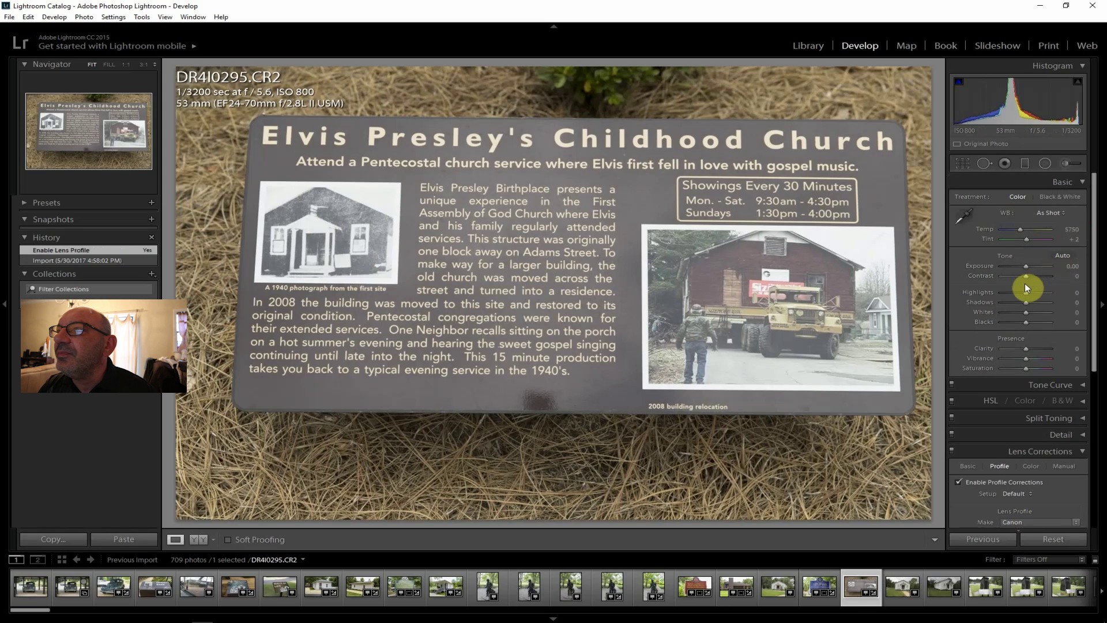
left_click_drag(1026, 275, 1032, 275)
left_click_drag(1031, 347, 1032, 347)
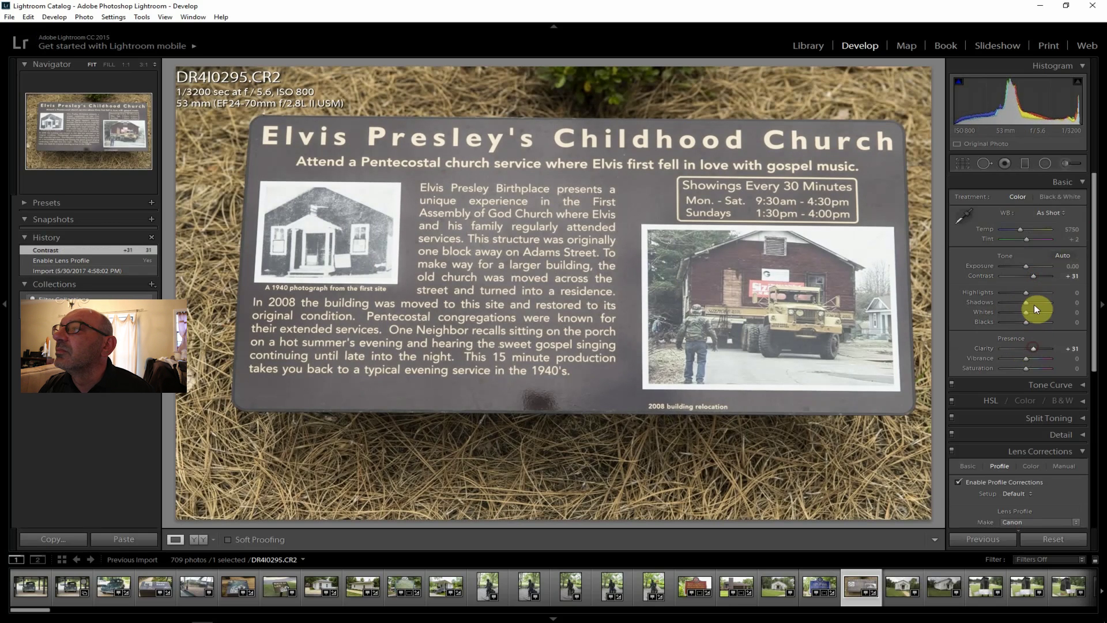
- Lower the plaque photo's Highlights and Whites, raise Vibrance slightly, and set Saturation to +7 and Dehaze amount to +14
left_click_drag(1019, 292, 1024, 313)
left_click_drag(1025, 357, 1028, 370)
left_click_drag(1096, 315, 1064, 483)
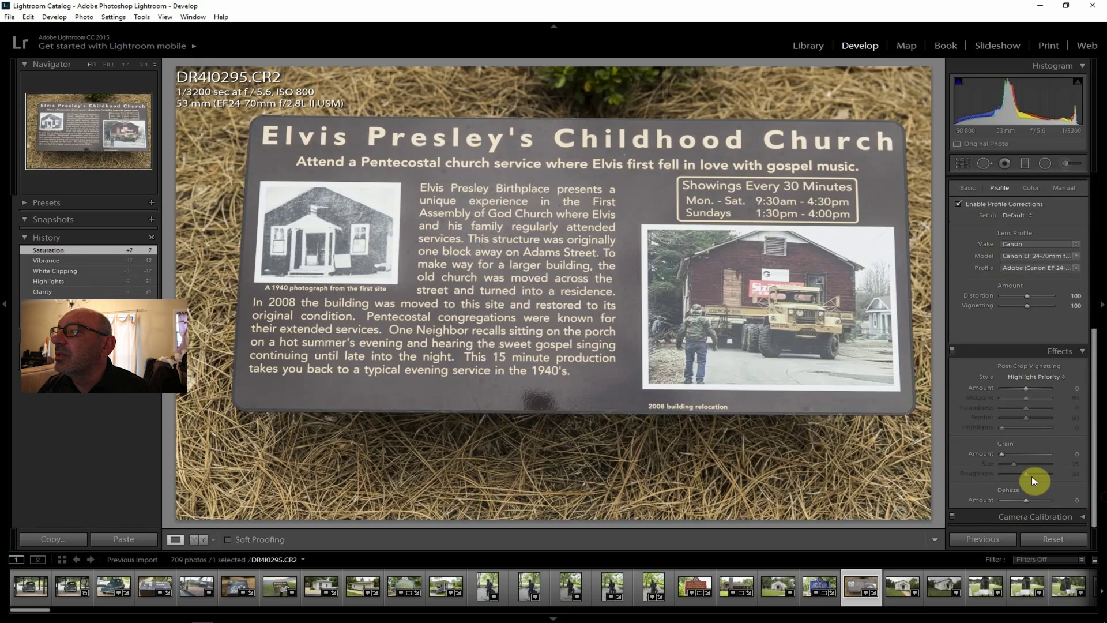
left_click_drag(1029, 499, 1029, 499)
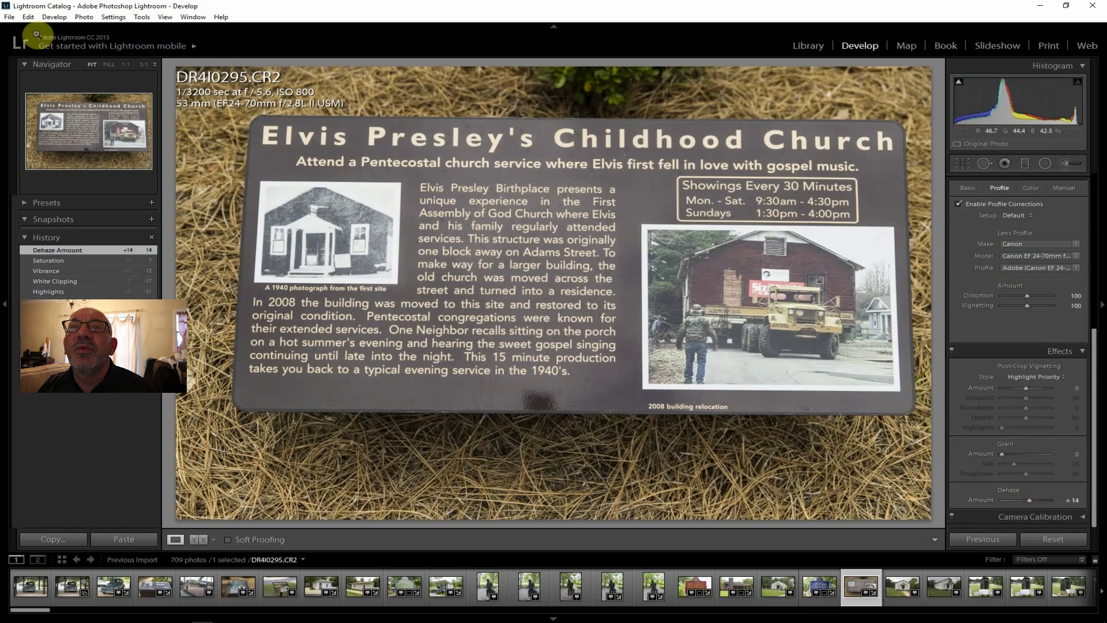
- Export the plaque photo DR4I0295.CR2 with the existing export settings
left_click(9, 17)
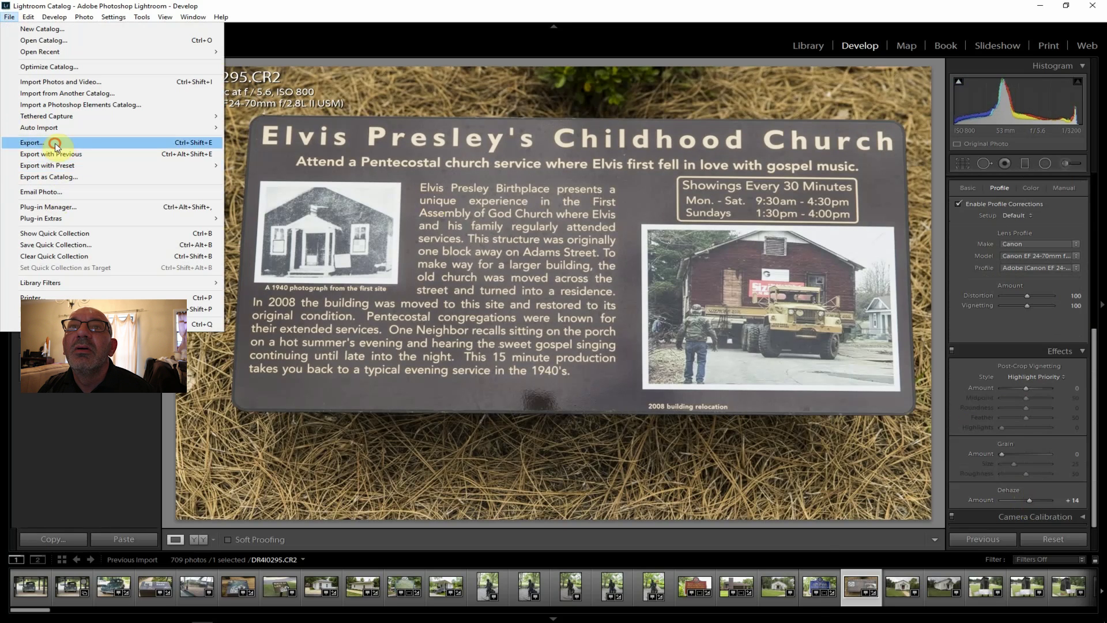
left_click(35, 143)
left_click(734, 597)
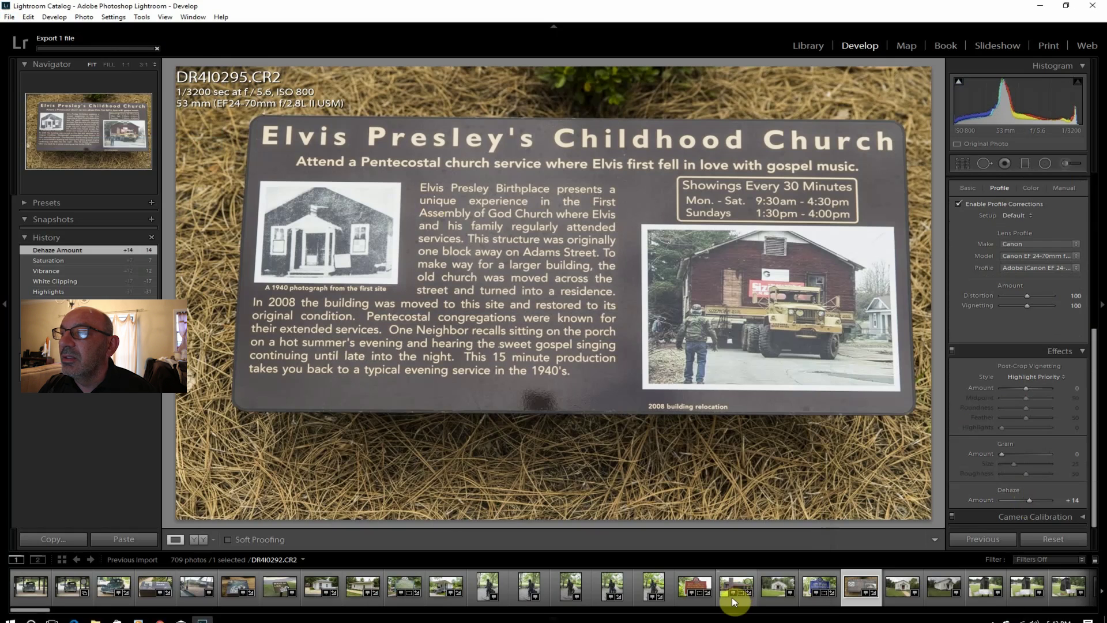
- Skip past DR4I0296.CR2, open the white church photo DR4I0297.CR2 and enable lens profile corrections
left_click(887, 580)
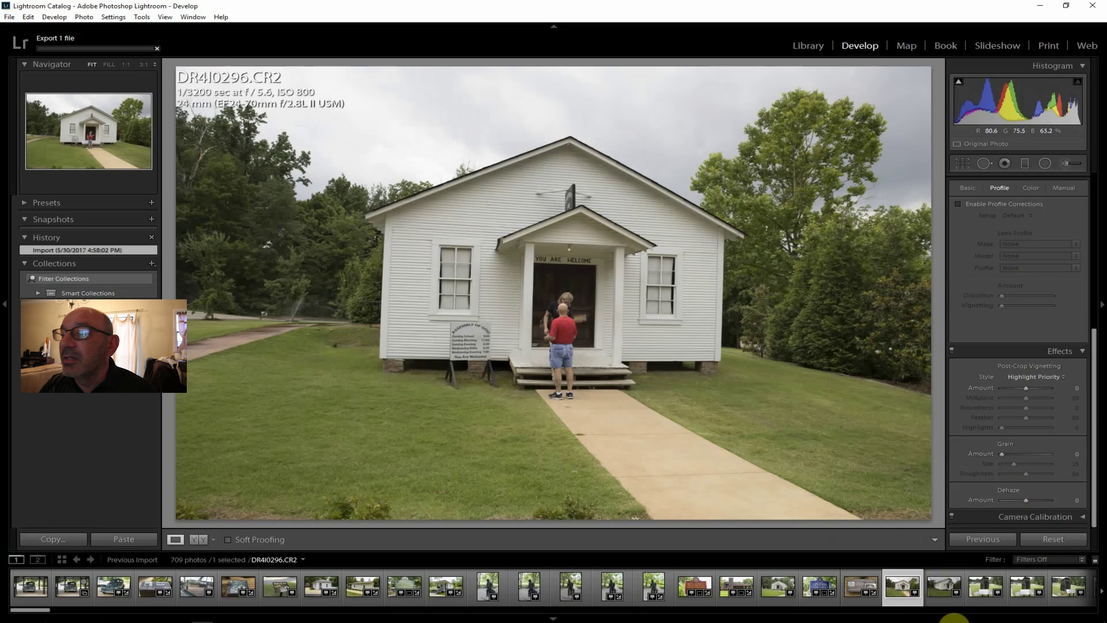
left_click(942, 589)
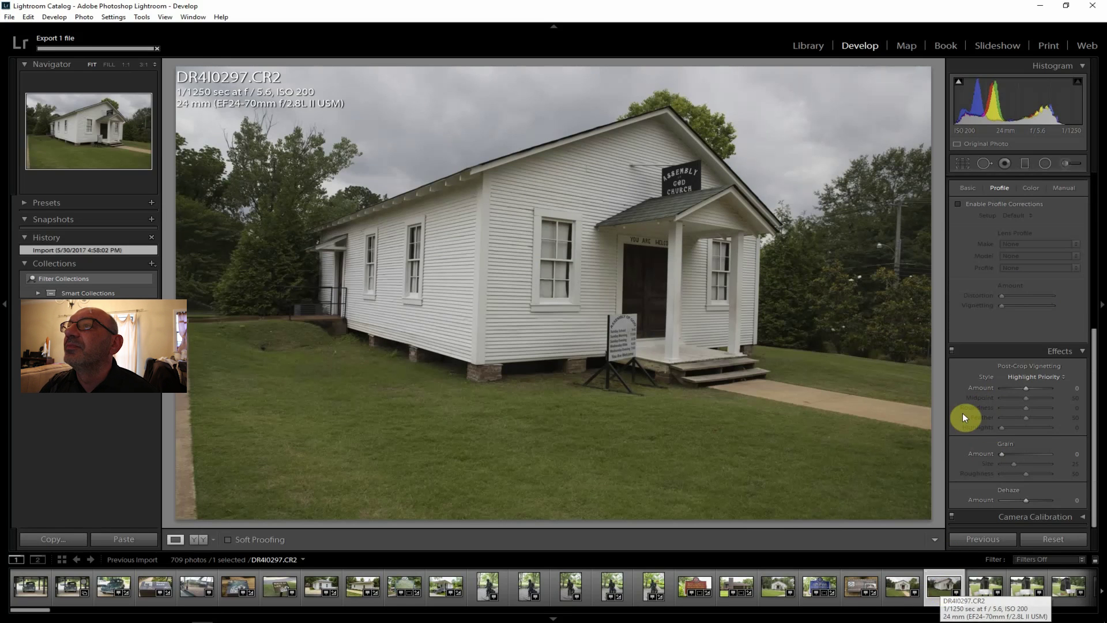
left_click(966, 205)
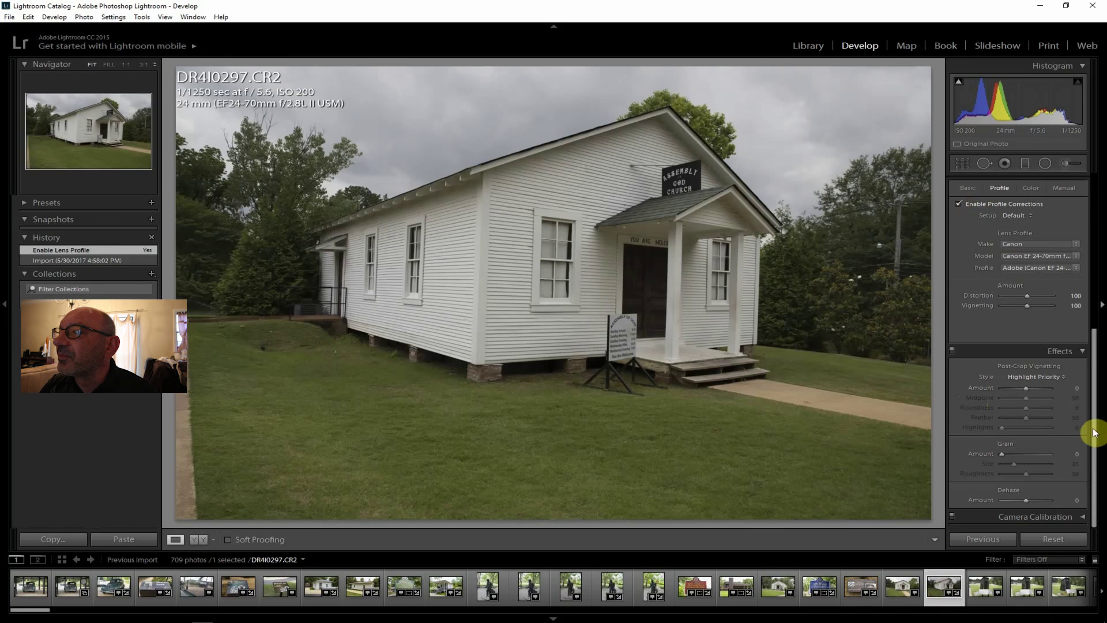
- Set the white church photo's Contrast to +31, Clarity to +24, Exposure to +0.60 and Shadows to +62
left_click_drag(1090, 432, 1080, 232)
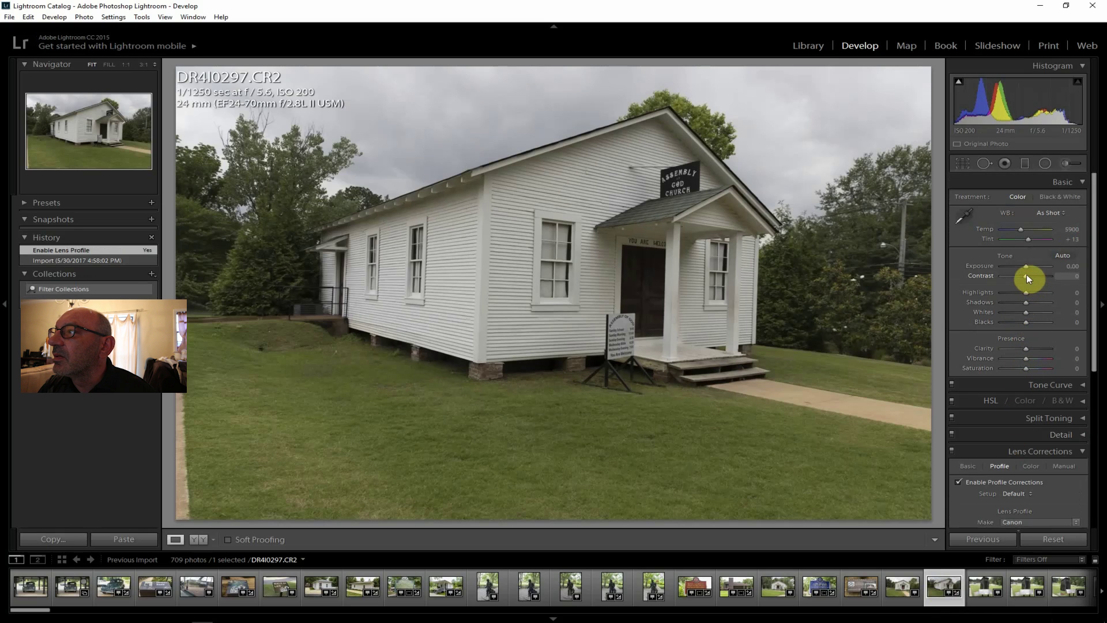
left_click_drag(1027, 278, 1033, 276)
left_click_drag(1026, 348, 1032, 347)
mouse_move(1027, 303)
left_mouse_down()
mouse_move(1036, 302)
mouse_move(1027, 265)
mouse_move(1040, 300)
left_mouse_up()
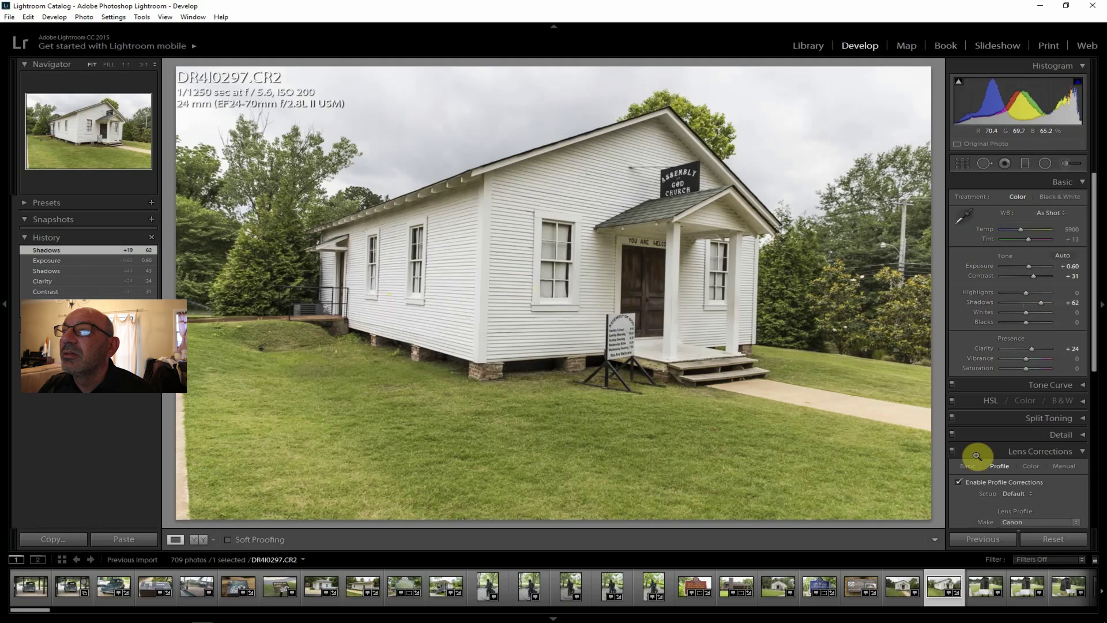
- Set the white church photo's Vibrance to +10, Saturation to +5, Highlights to -26 and Dehaze amount to +17
left_click_drag(1025, 359, 1029, 368)
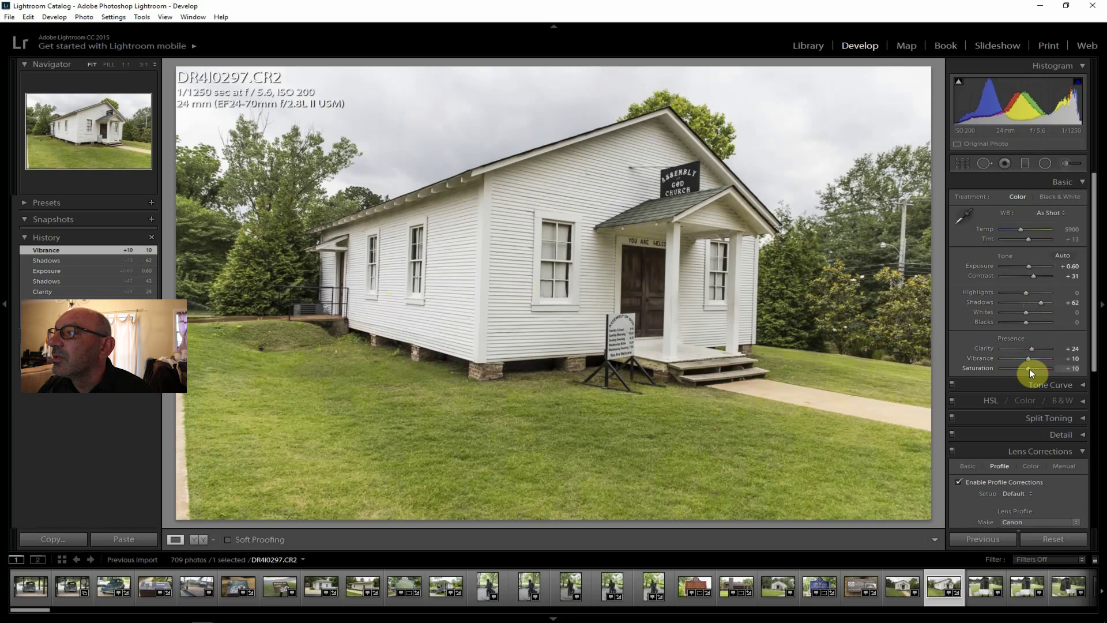
double_click(1027, 368)
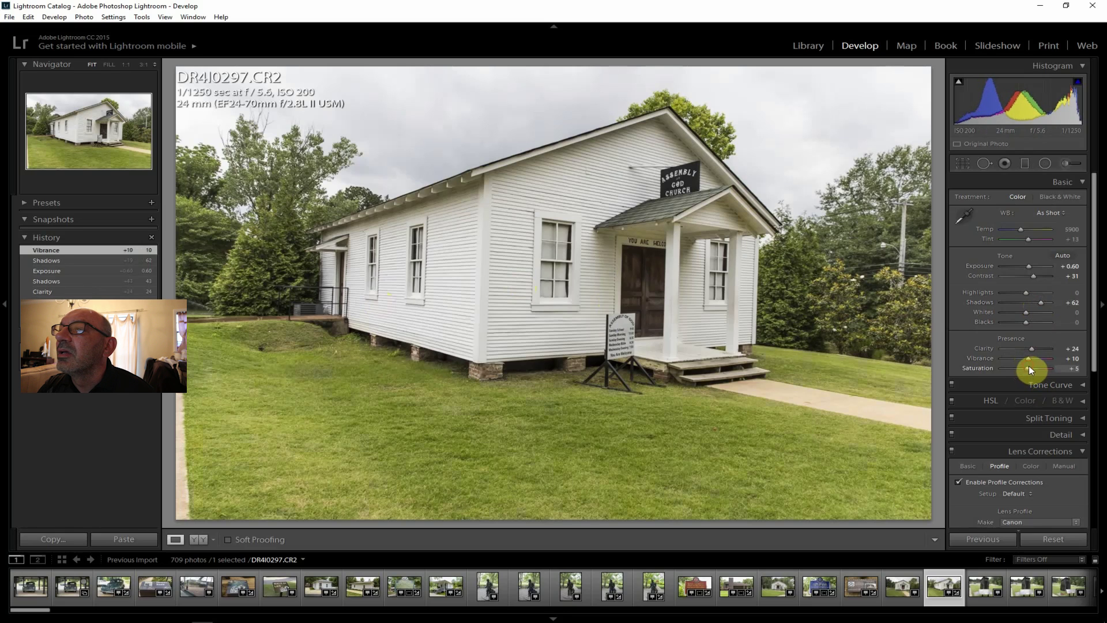
left_click_drag(1026, 291, 1020, 293)
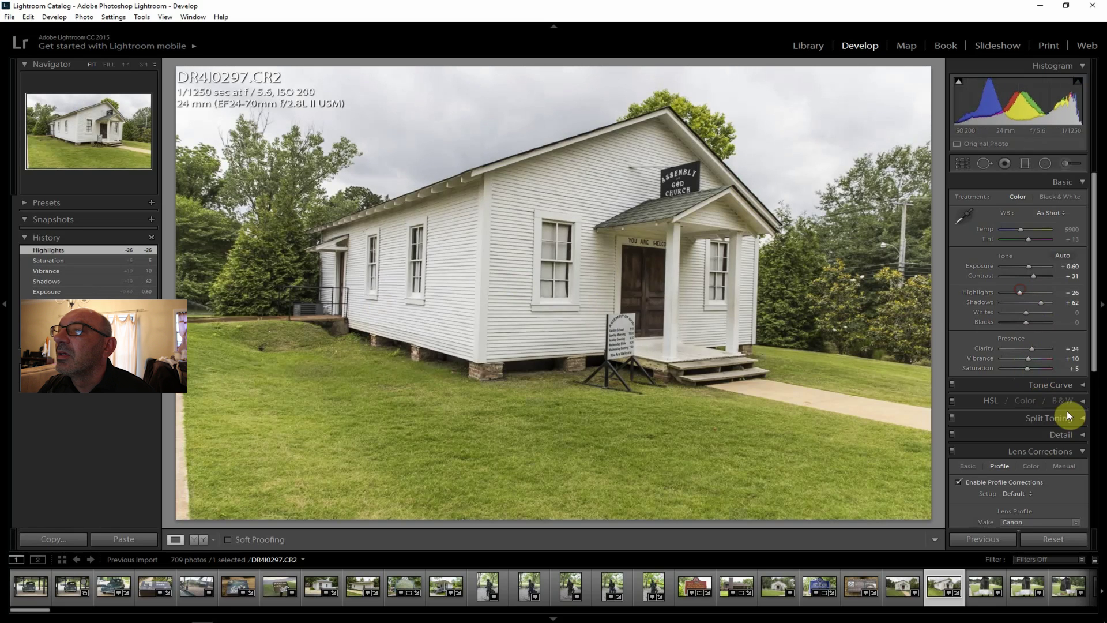
left_click_drag(1092, 352, 1096, 510)
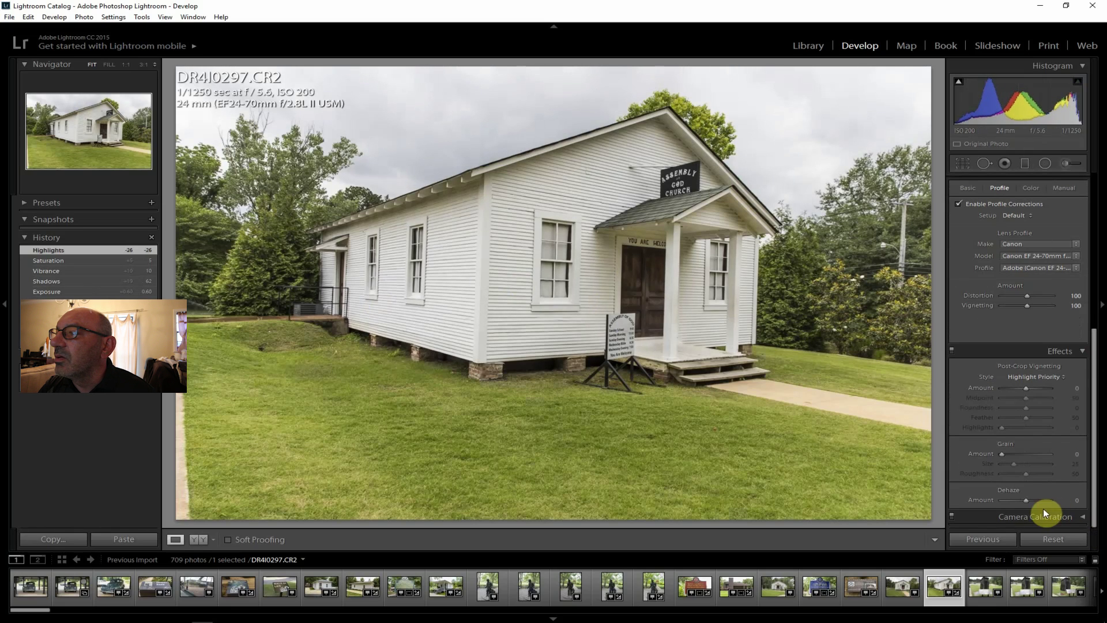
left_click_drag(1032, 499, 1032, 500)
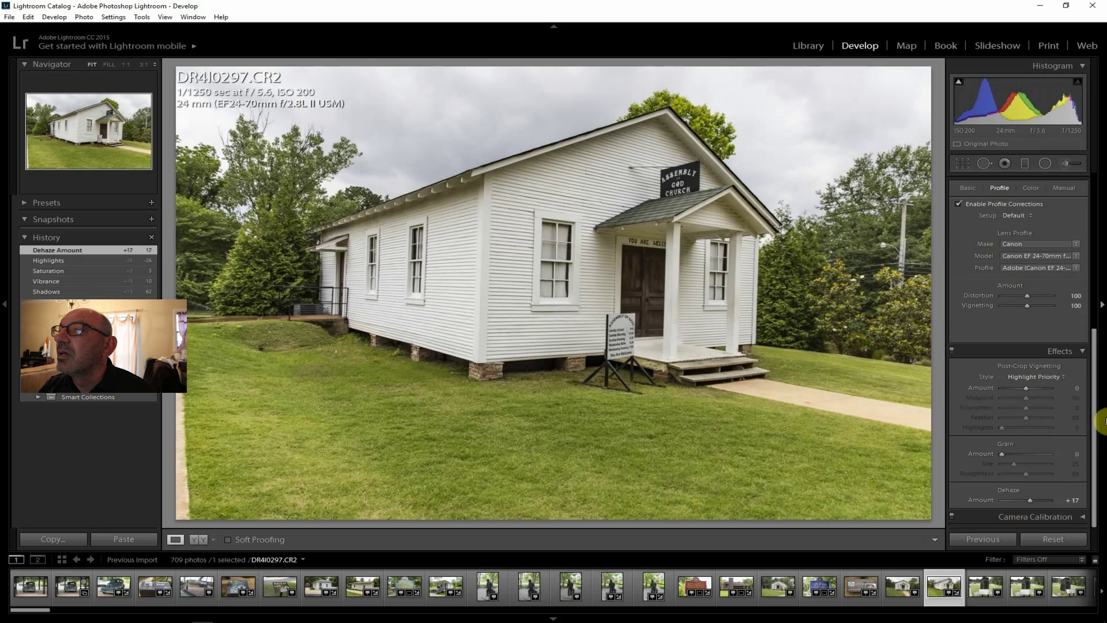
left_click_drag(1095, 407, 1088, 163)
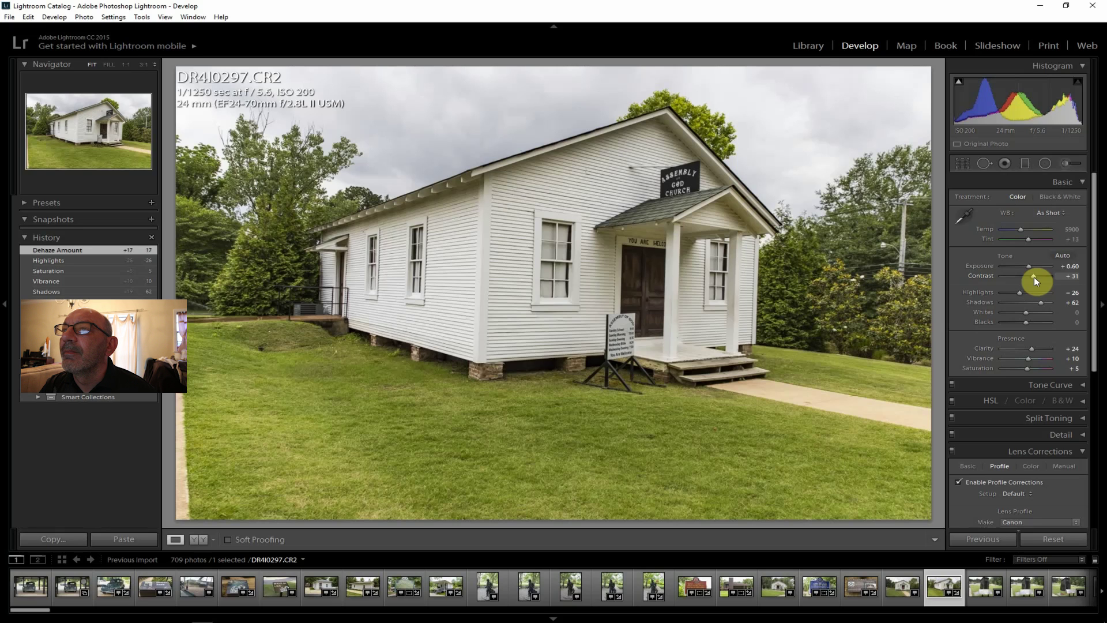
- Export the white church photo DR4I0297.CR2 with the existing export settings
left_click(9, 16)
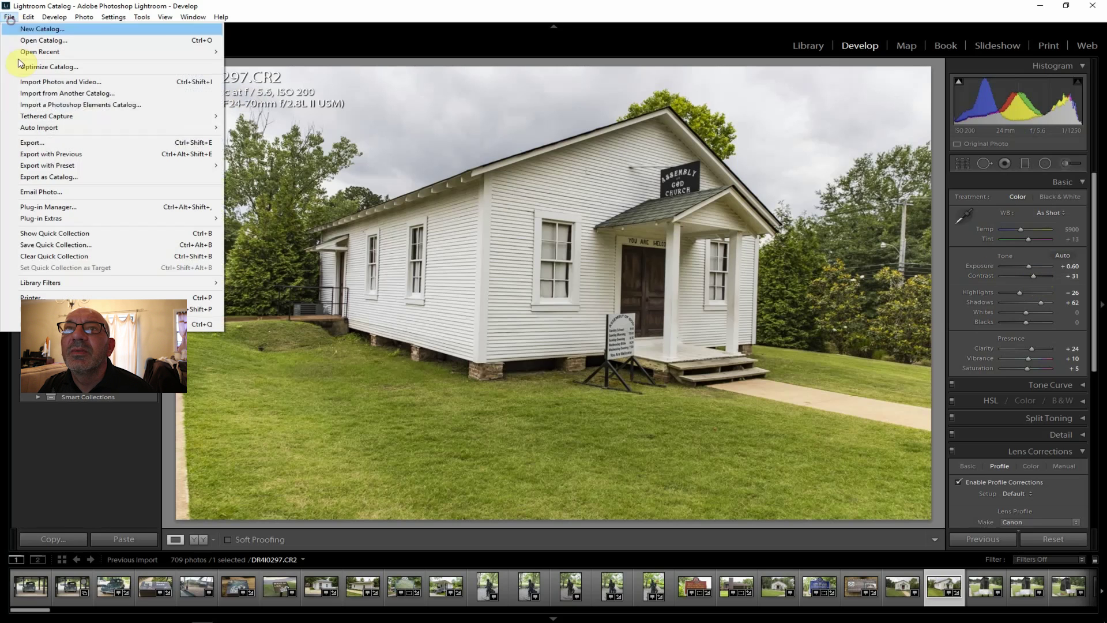
left_click(34, 142)
left_click(754, 600)
- Check outhouse photo DR4I0298.CR2 up close, and open the next outhouse photo DR4I0299.CR2 with lens profile corrections enabled
left_click(977, 588)
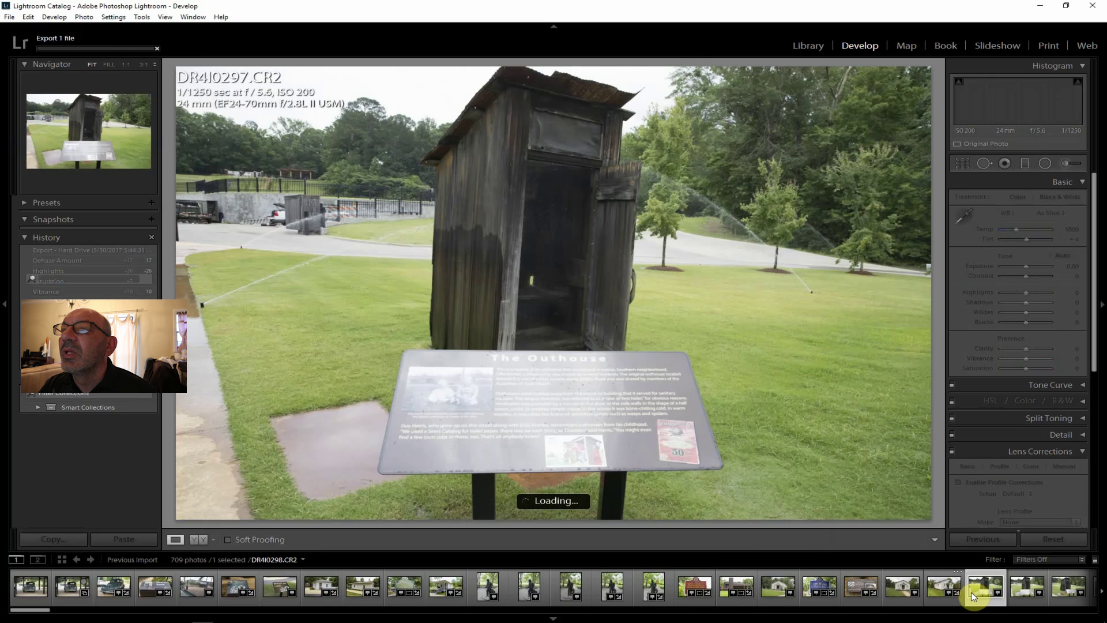
left_click(610, 496)
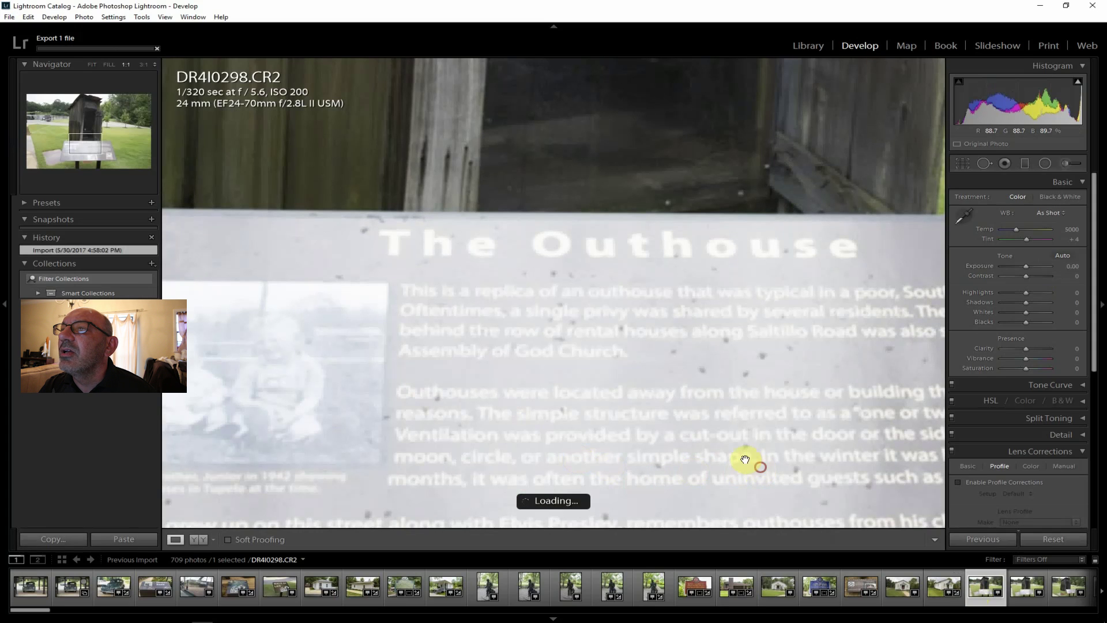
left_click(684, 424)
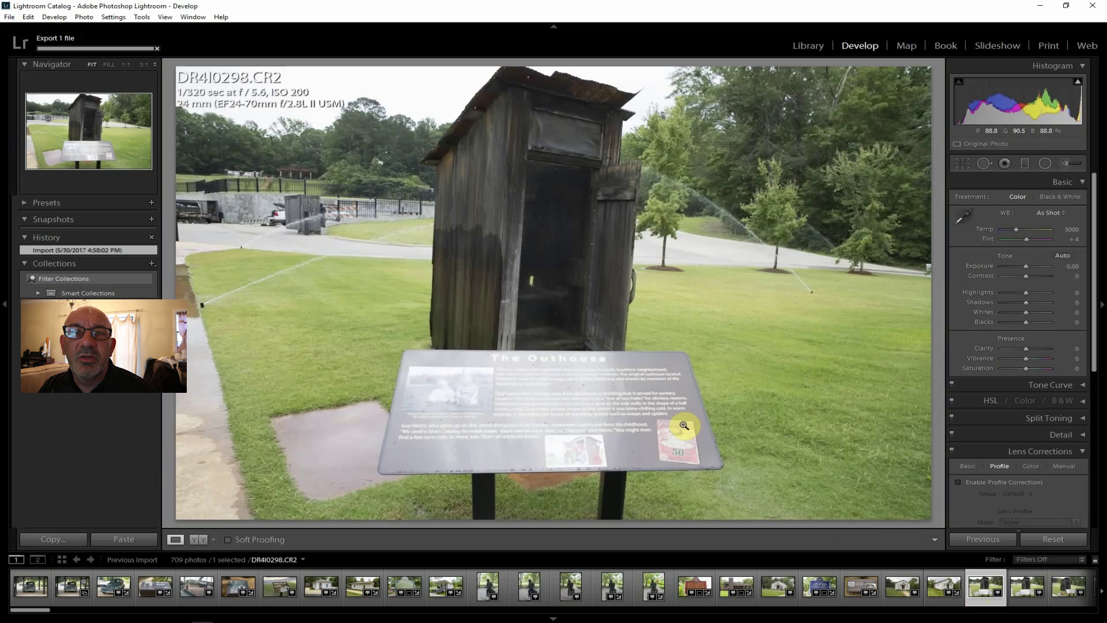
left_click(1021, 588)
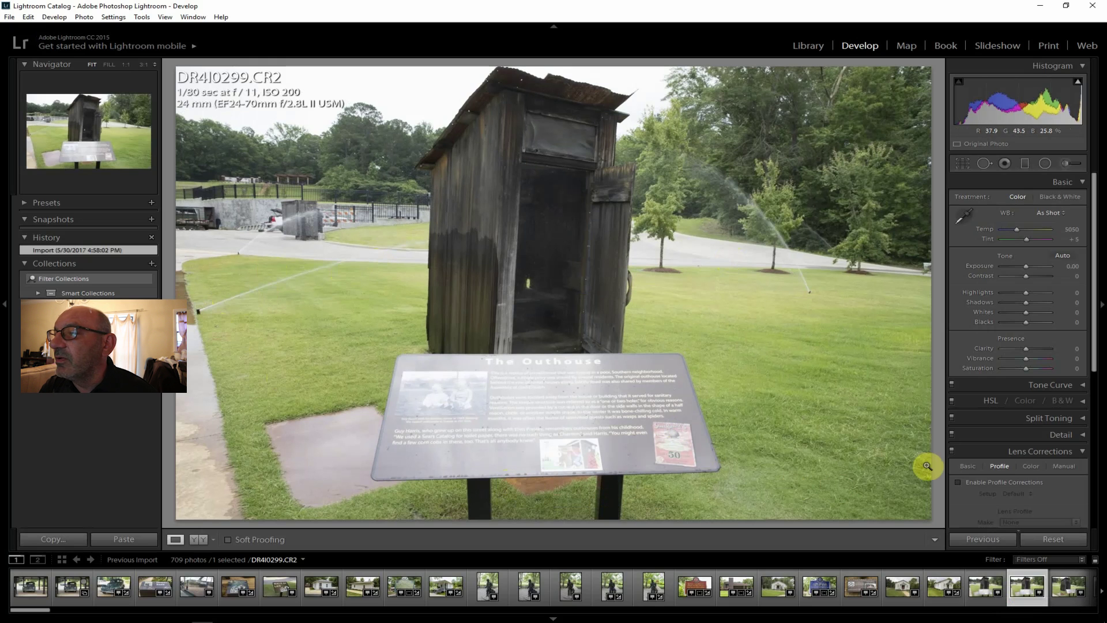
left_click(1000, 481)
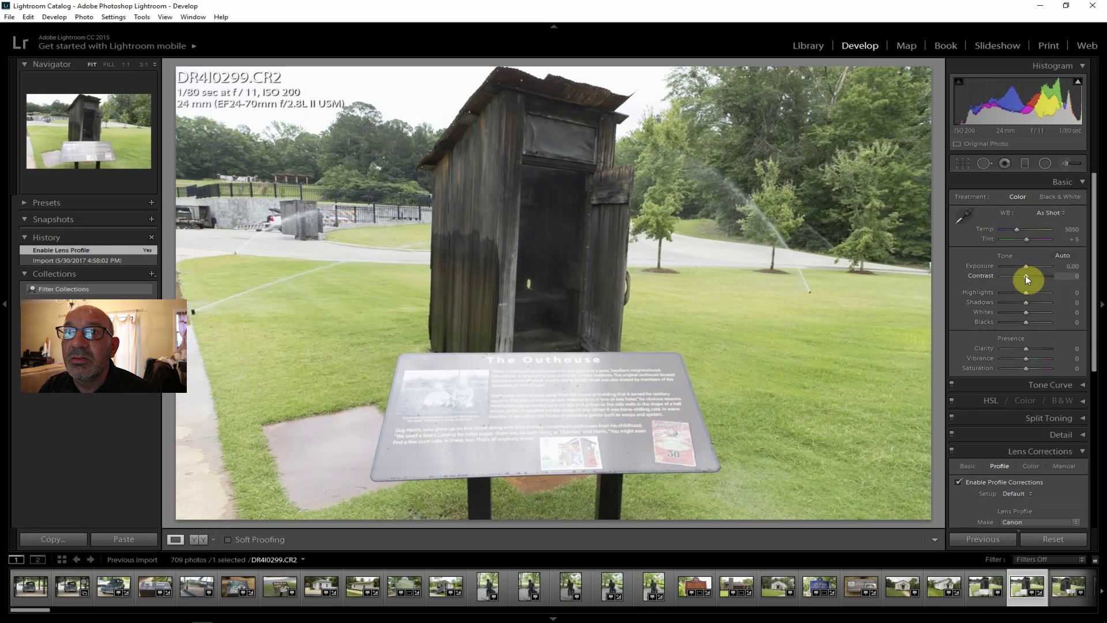
- Set the outhouse photo's Contrast to +26, Clarity to +29, Shadows to +50 and Highlights to -76
left_click_drag(1025, 276, 1032, 276)
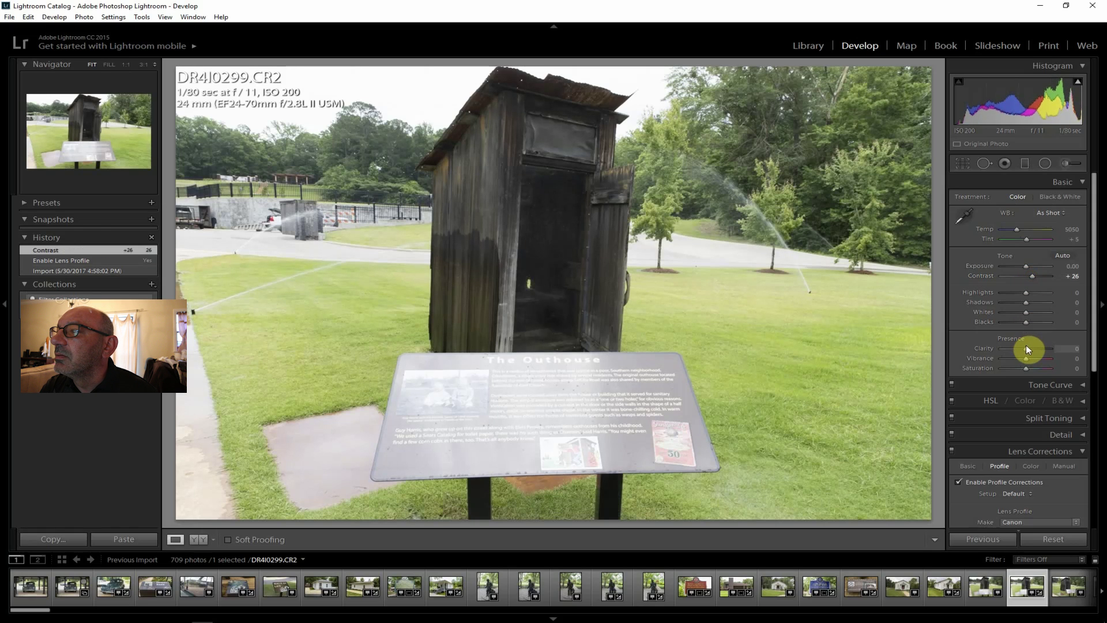
left_click_drag(1029, 349, 1033, 347)
left_click_drag(1026, 303, 1039, 301)
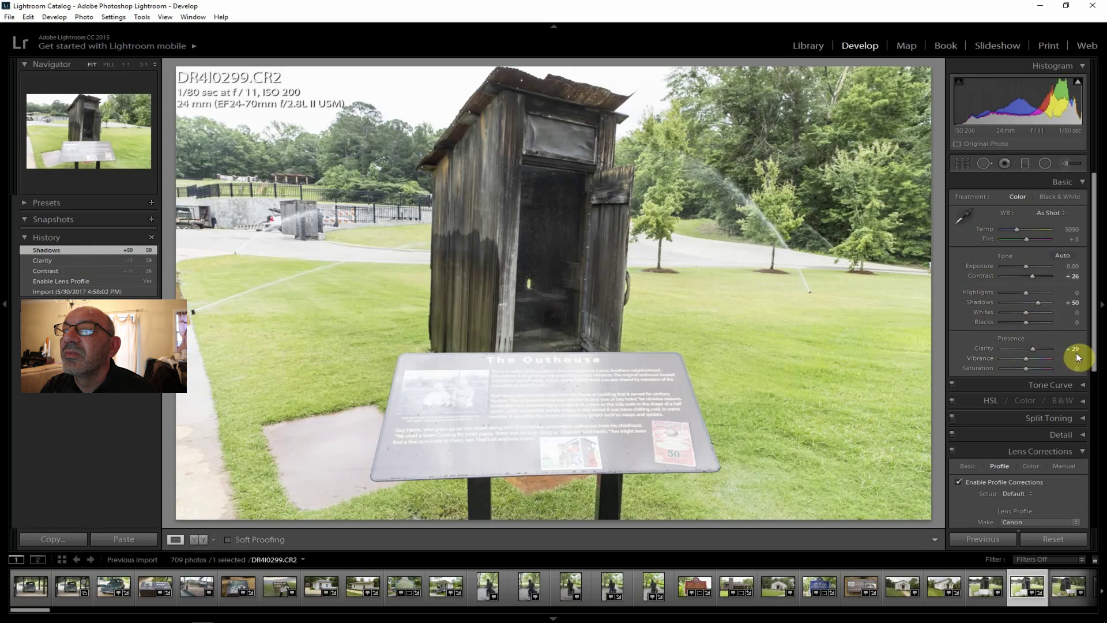
left_click_drag(1025, 292, 1007, 293)
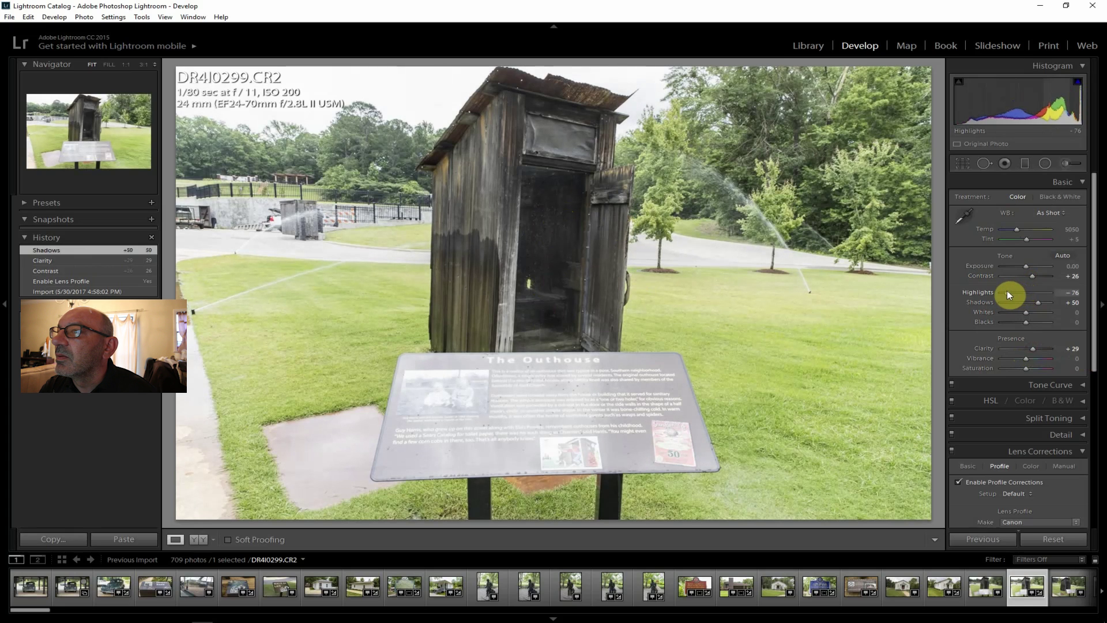
- Set the outhouse photo's Vibrance to +7, Saturation to +10 and Dehaze amount to +31
left_click_drag(1030, 361, 1026, 368)
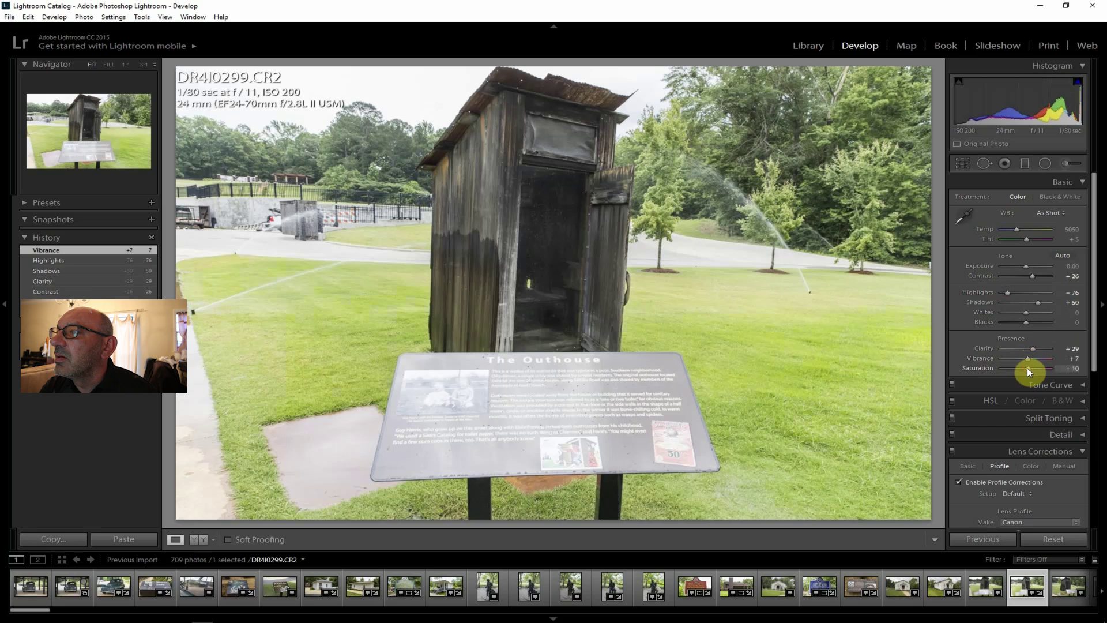
left_click_drag(1094, 349, 1102, 560)
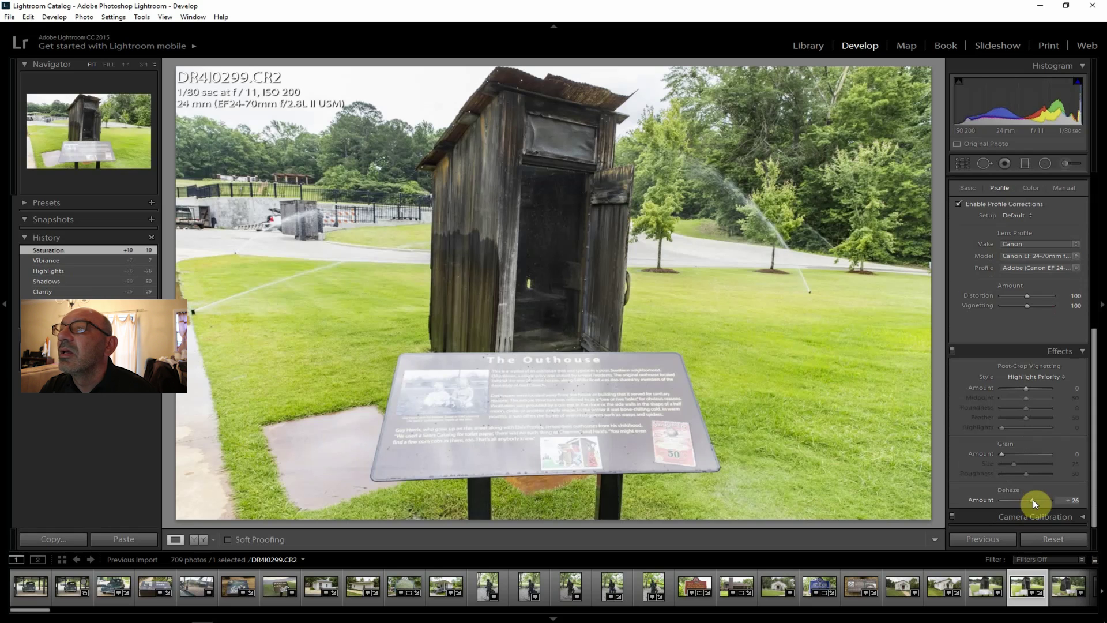
key("Up")
key("Up")
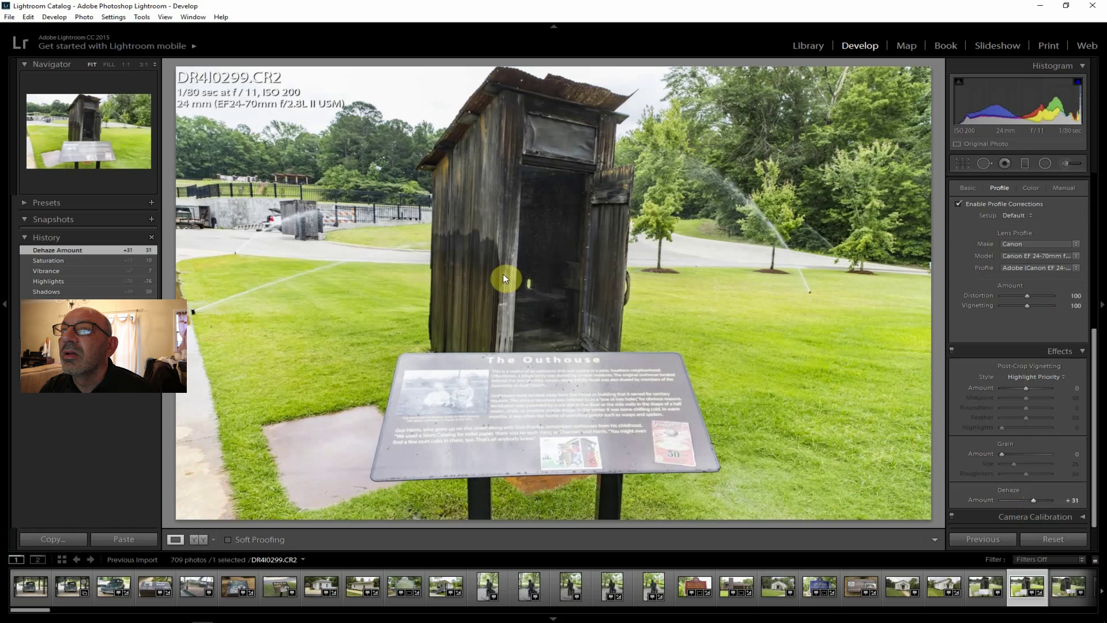
- Export the outhouse photo DR4I0299.CR2 with the existing export settings
left_click(10, 18)
left_click(74, 142)
left_click(738, 590)
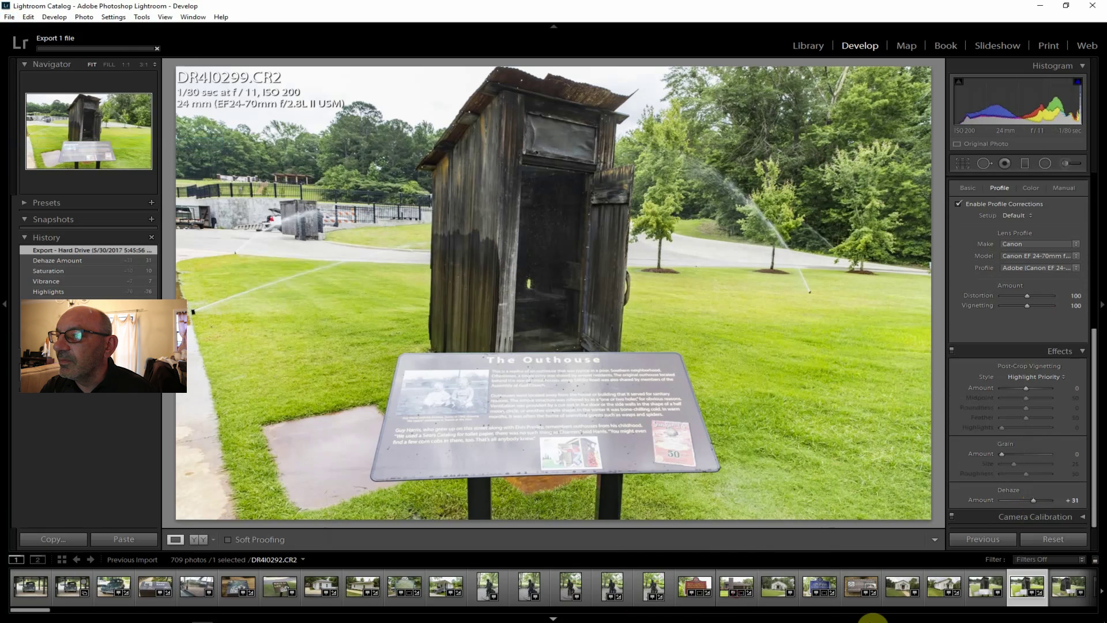
- Skip past DR4I0300.CR2 and DR4I0301.CR2, open the fountain photo DR4I0303.CR2 and enable lens profile corrections
left_click(55, 609)
scroll(73, 614, "up", 3)
left_click(245, 592)
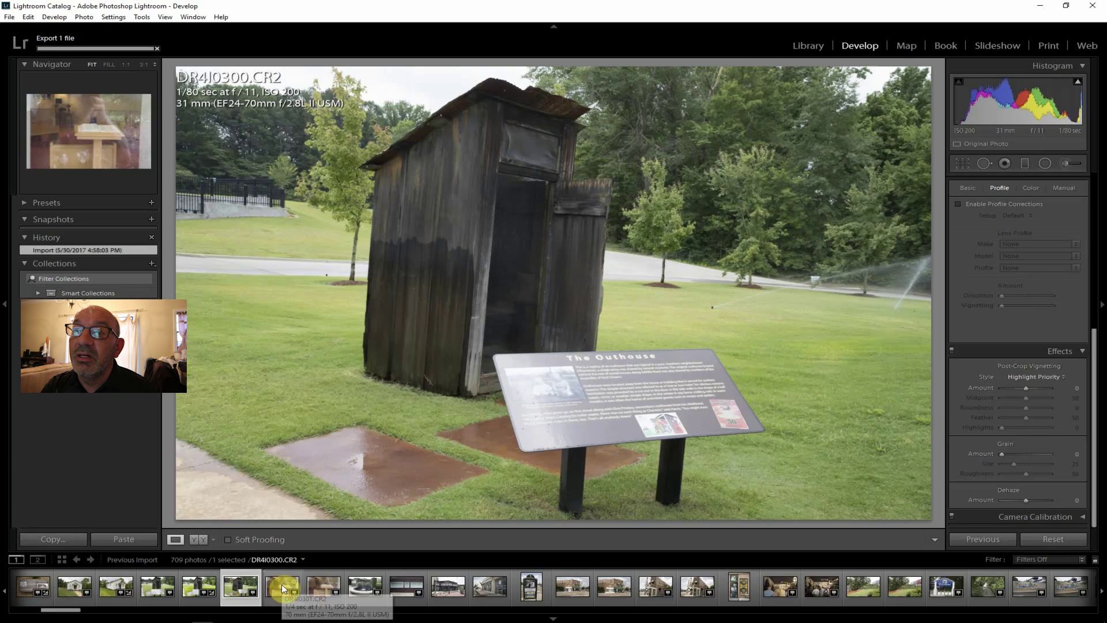
left_click(282, 585)
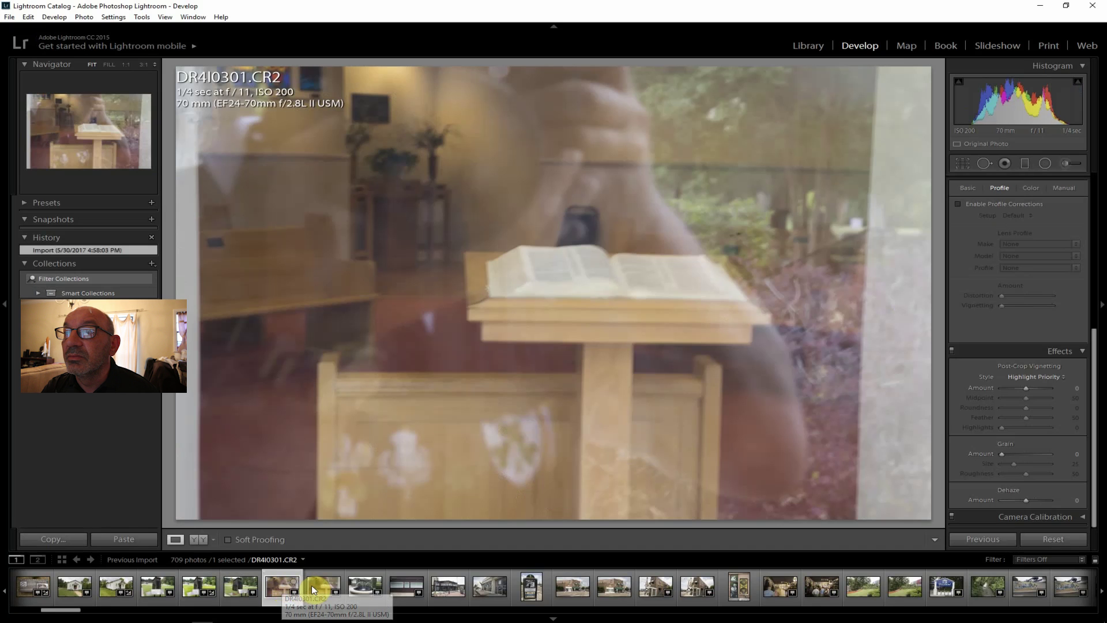
left_click(365, 586)
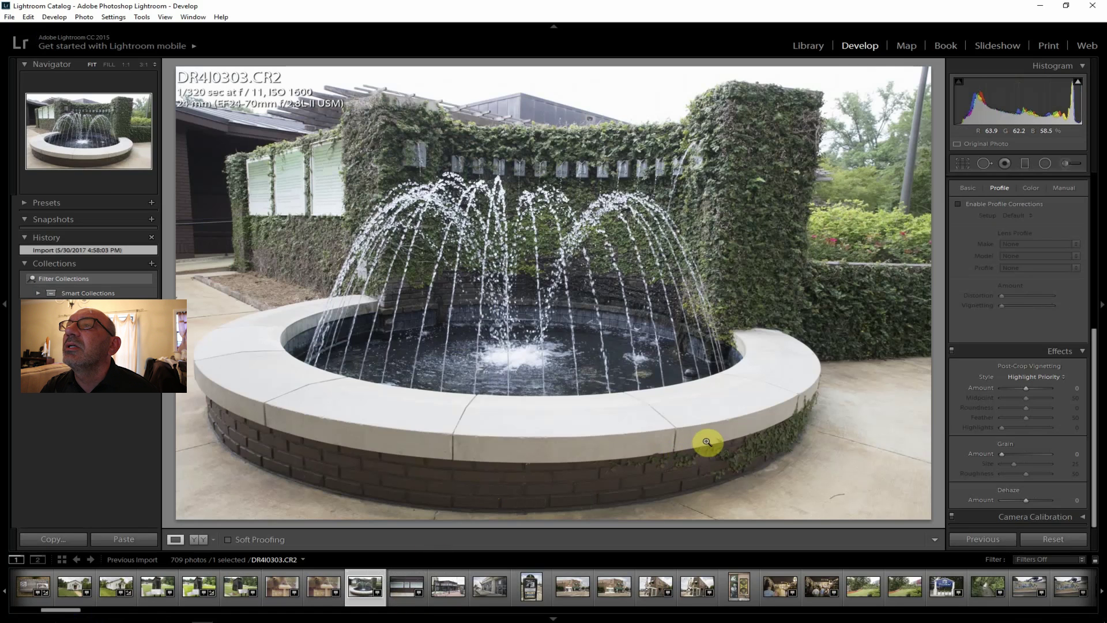
left_click(987, 204)
- Set the fountain photo's Contrast to +36 and Clarity to +19, and reset a trial Exposure increase to 0.00
left_click_drag(1091, 391, 1084, 233)
left_click_drag(1026, 276, 1036, 280)
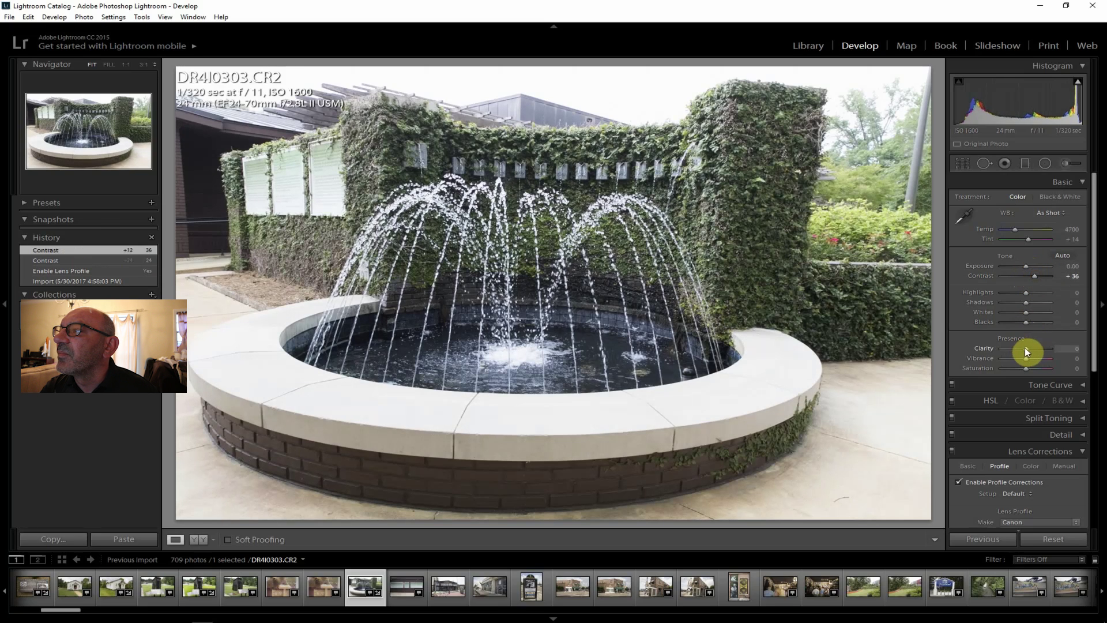
left_click_drag(1028, 348, 1030, 349)
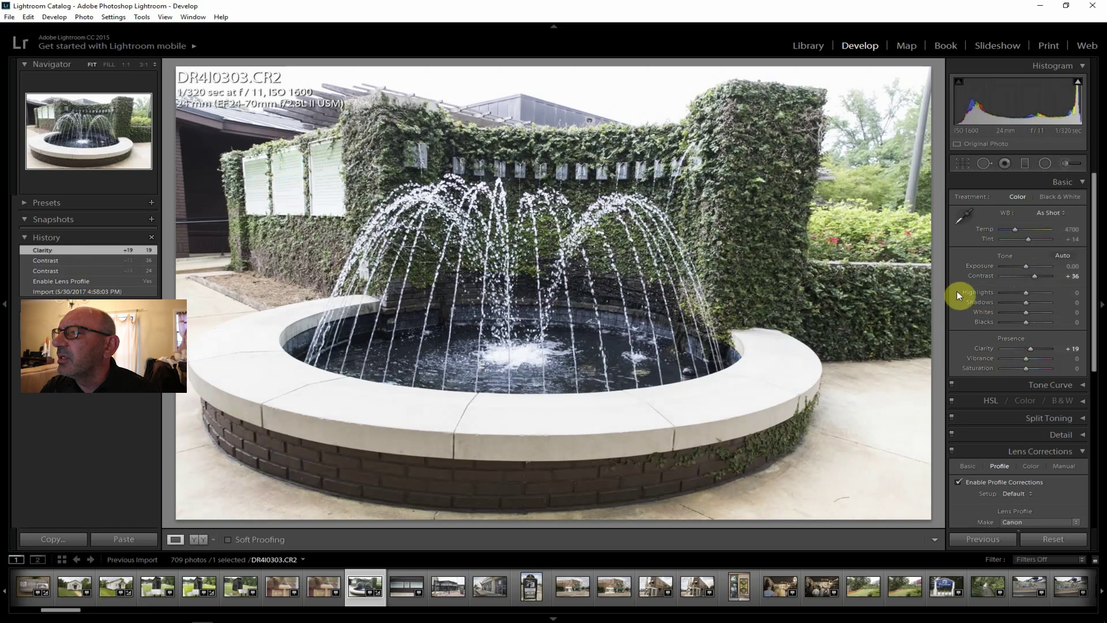
left_click_drag(1025, 264, 1026, 258)
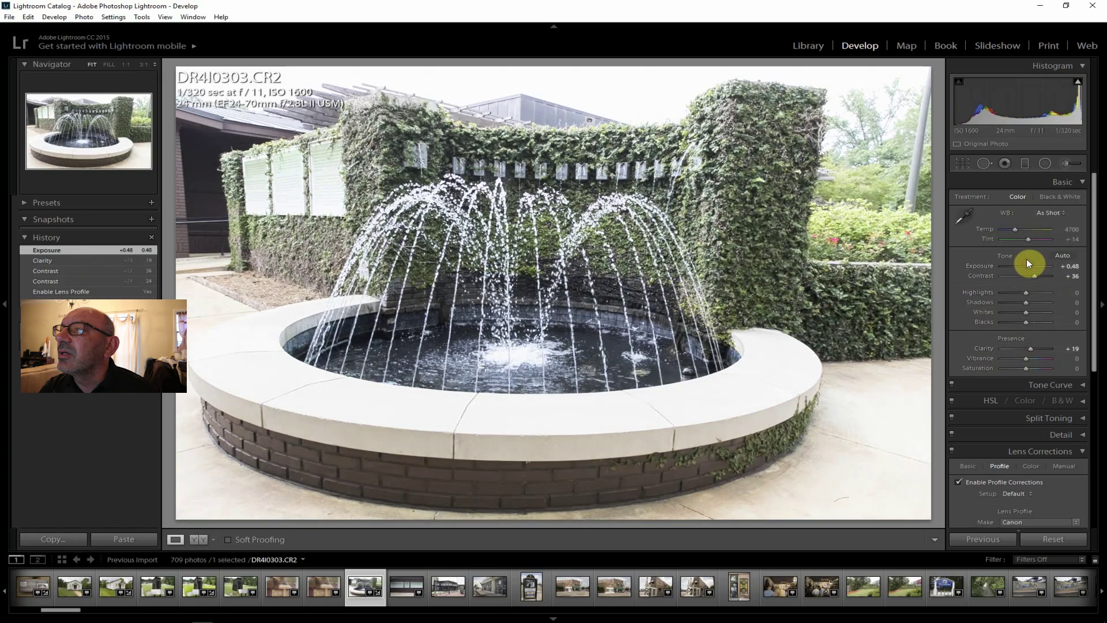
double_click(1029, 267)
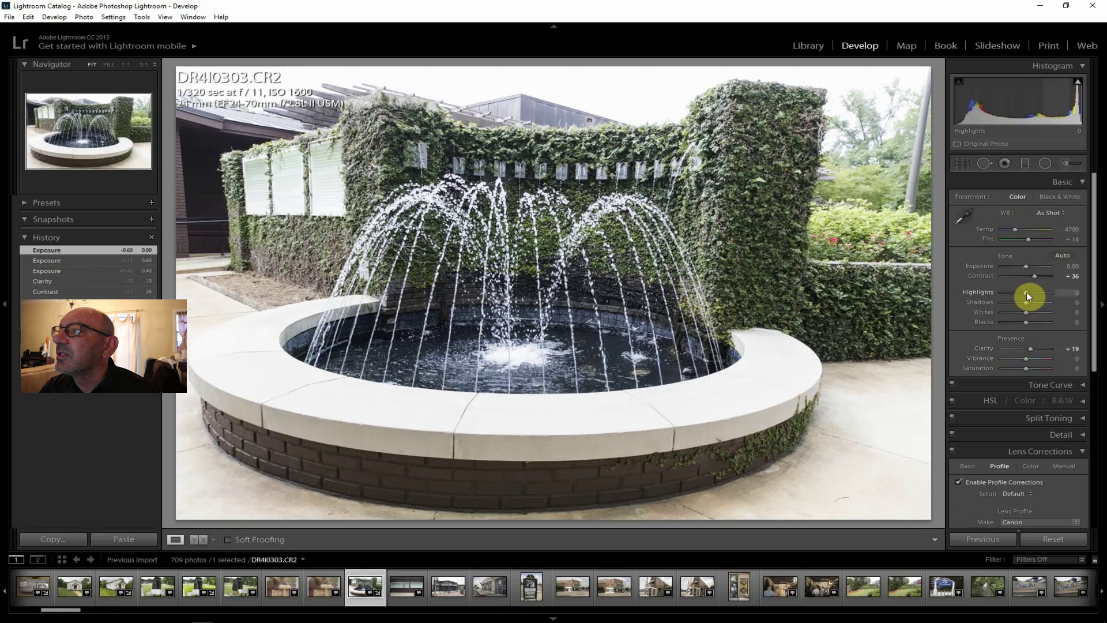
- Set the fountain photo's Highlights to -21, Whites to -33, Vibrance to +12, Saturation to +5, Shadows to +67 and Dehaze amount to +14
mouse_move(1026, 292)
left_mouse_down()
mouse_move(1016, 292)
mouse_move(1017, 311)
left_mouse_up()
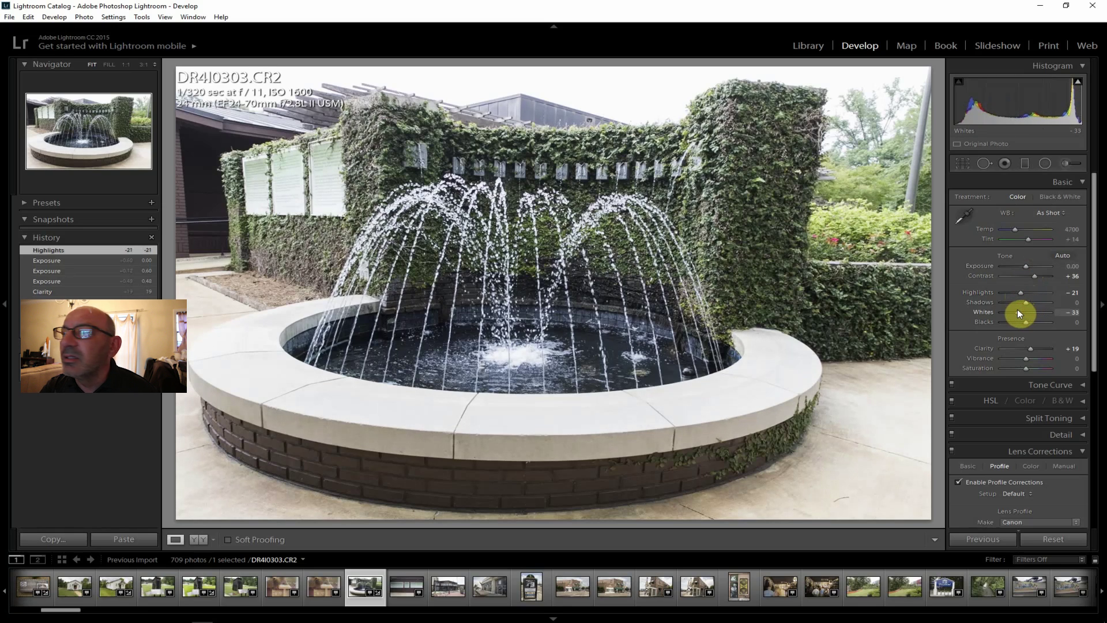
left_click_drag(1017, 309, 1017, 311)
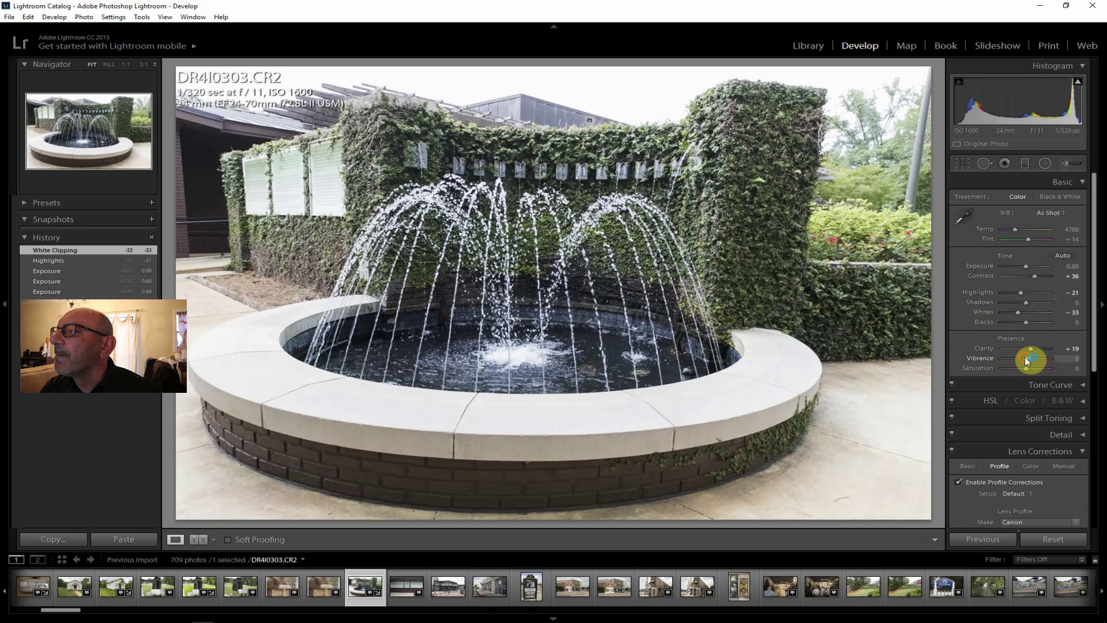
left_click_drag(1027, 355, 1026, 364)
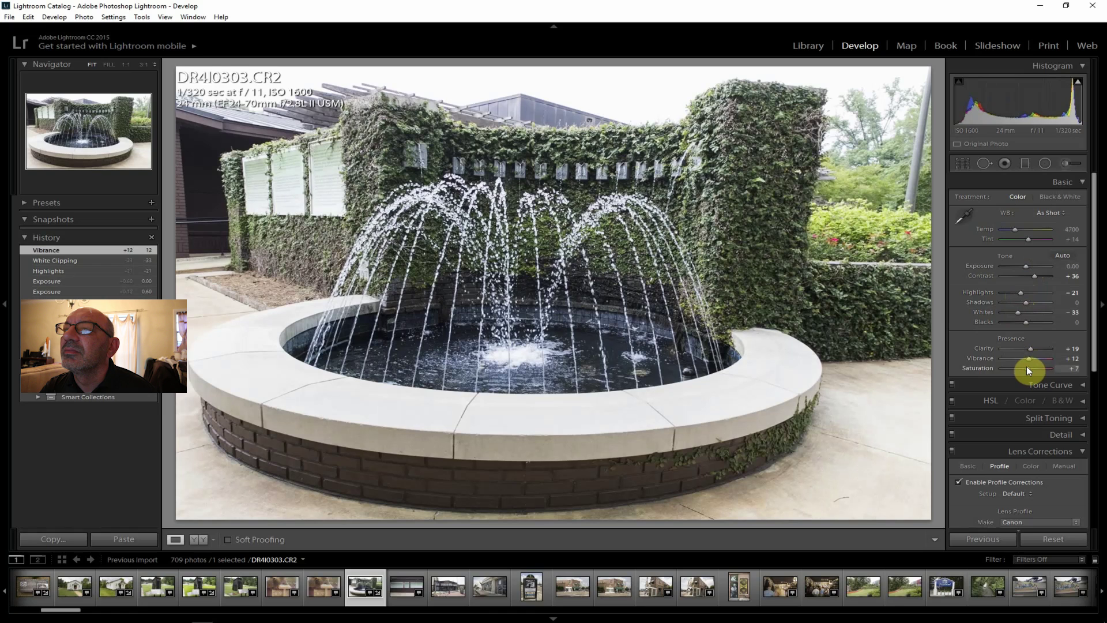
left_click_drag(1025, 302, 1042, 303)
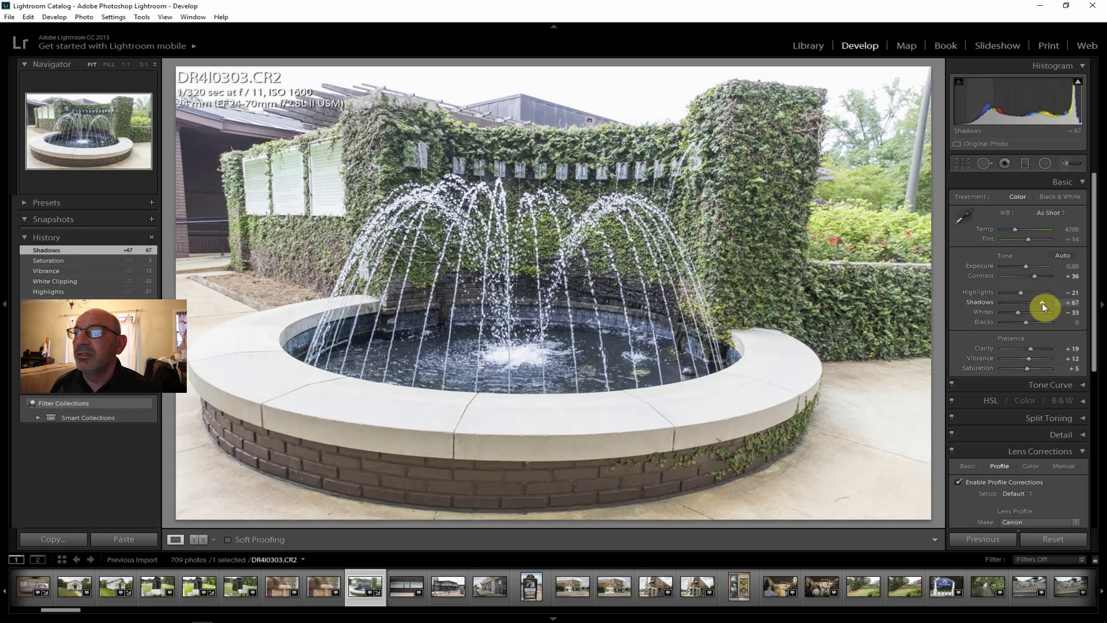
left_click_drag(1095, 296, 1027, 500)
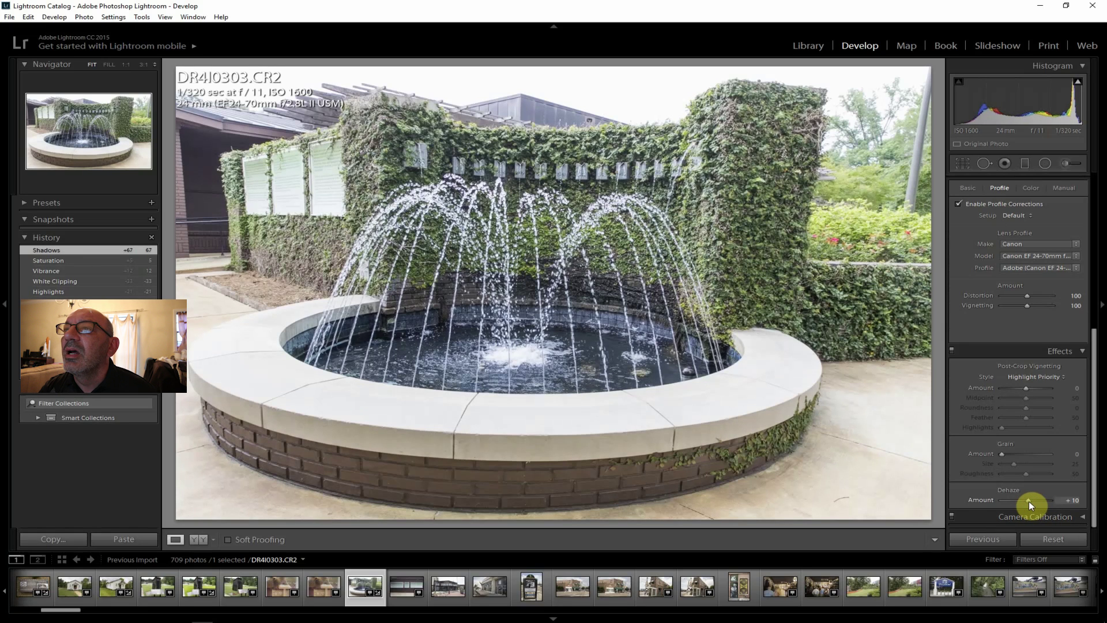
left_click_drag(1029, 500, 1030, 499)
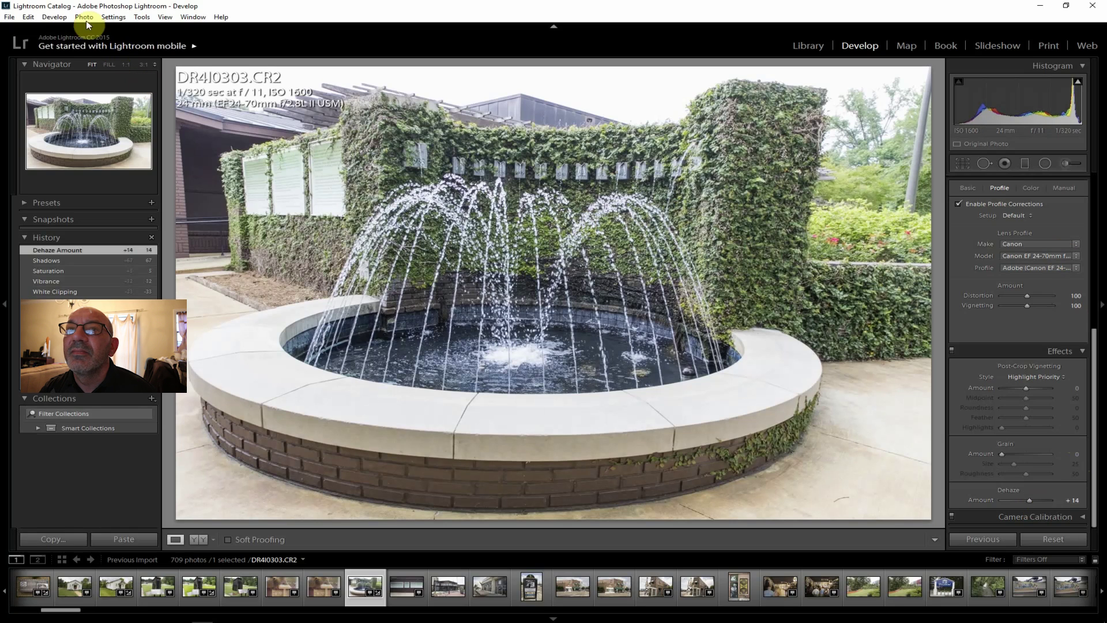
- Export the fountain photo DR4I0303.CR2 with the existing export settings
left_click(10, 17)
left_click(46, 138)
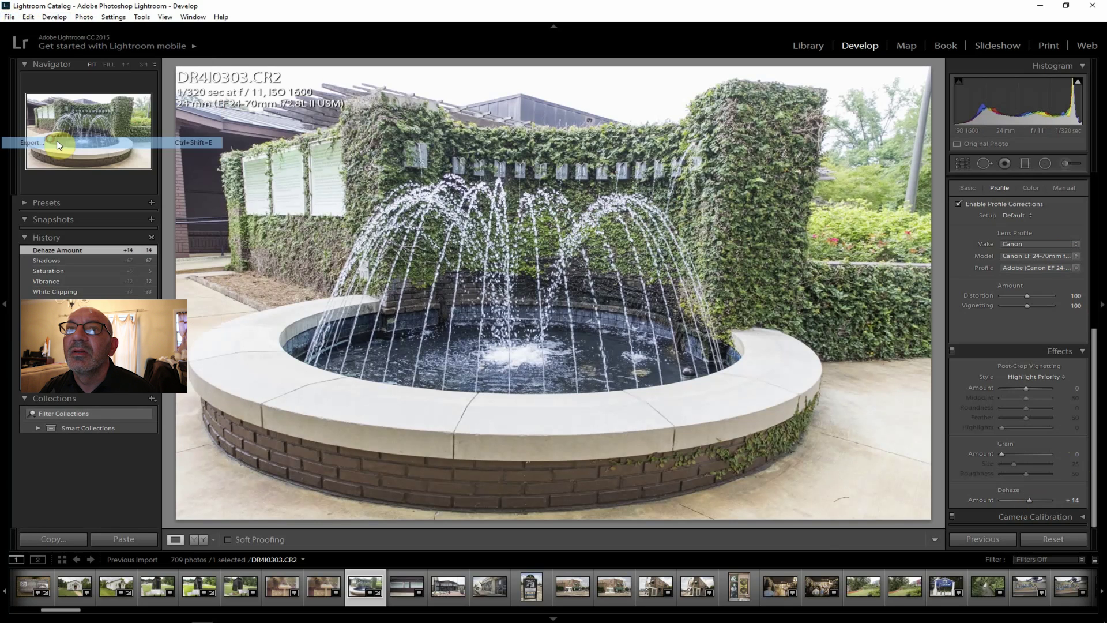
left_click(737, 594)
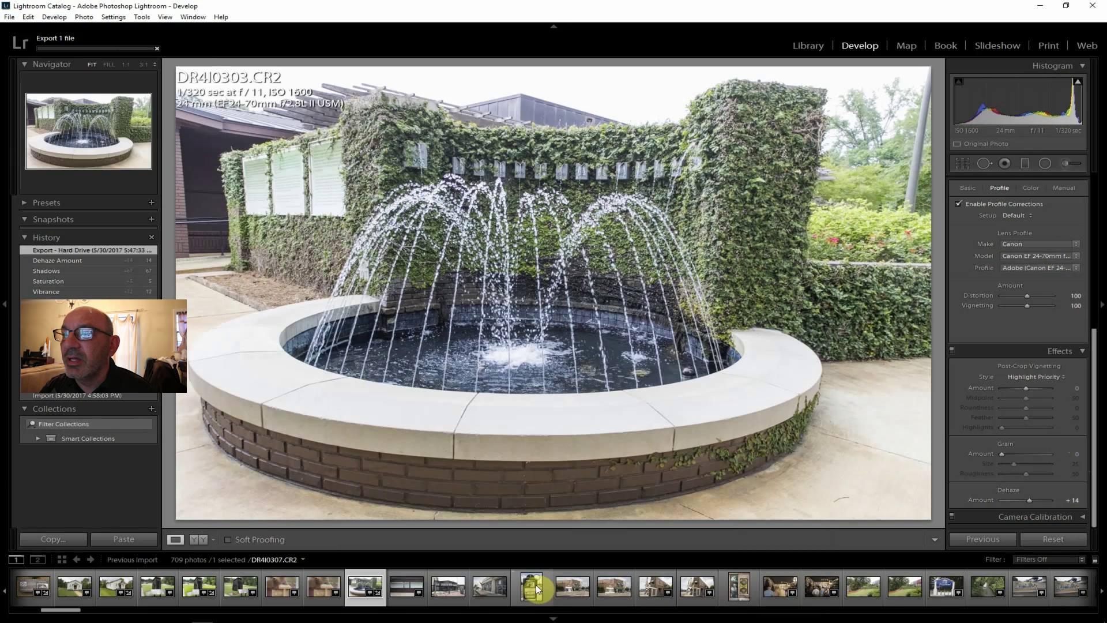
- Open the brick wall photo DR4I0304.CR2 and examine the text on its story panels at full size
left_click(397, 588)
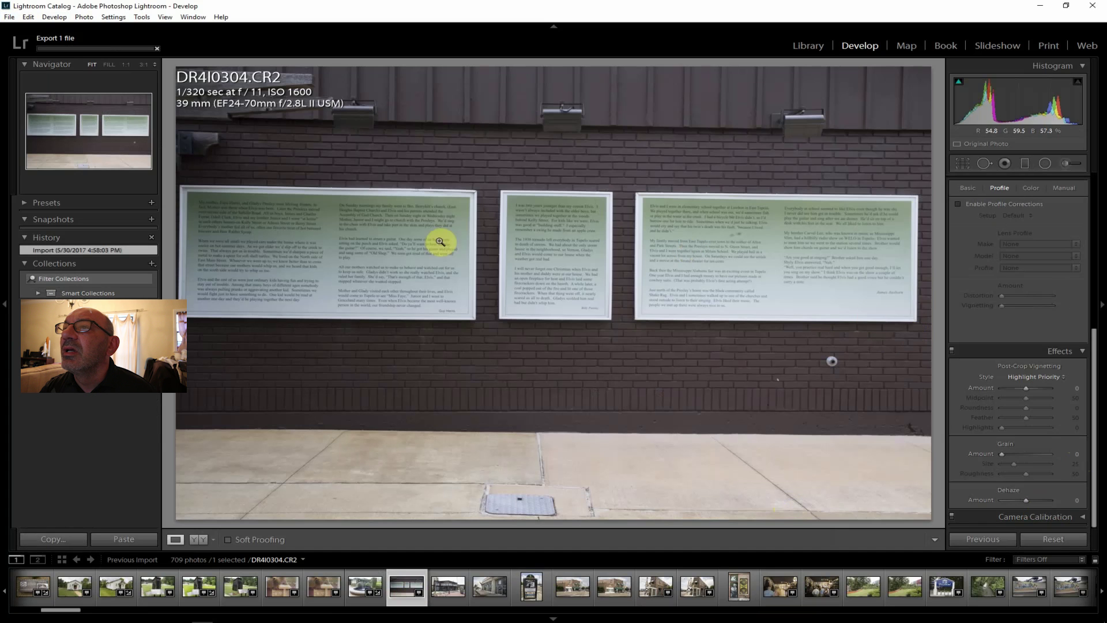
left_click(541, 273)
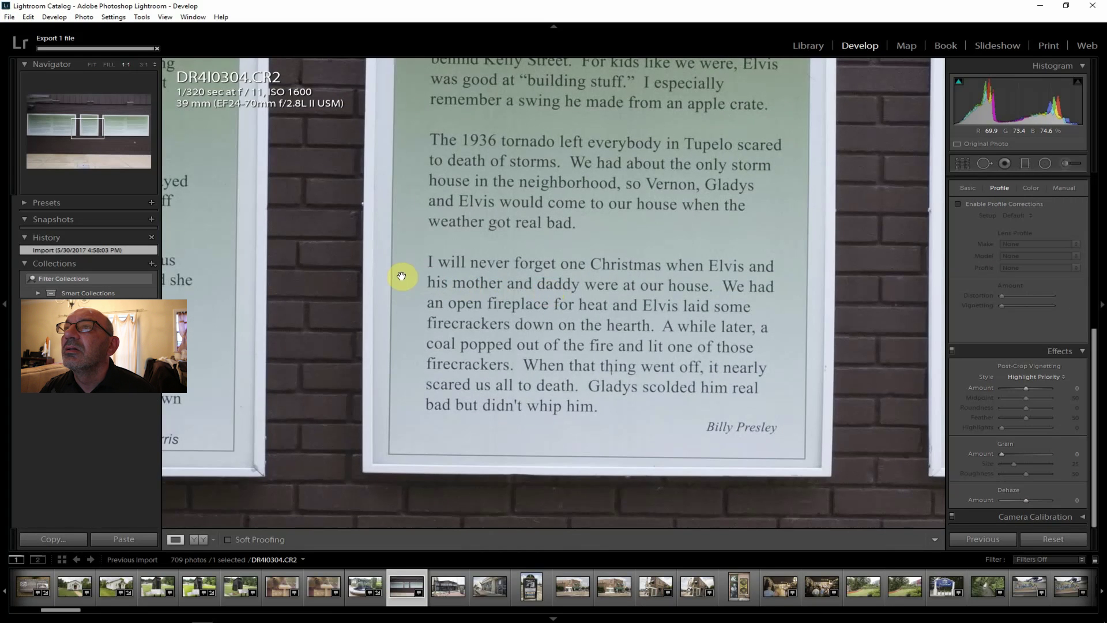
left_click_drag(408, 279, 841, 328)
left_click_drag(676, 293, 353, 230)
left_click_drag(785, 323, 353, 292)
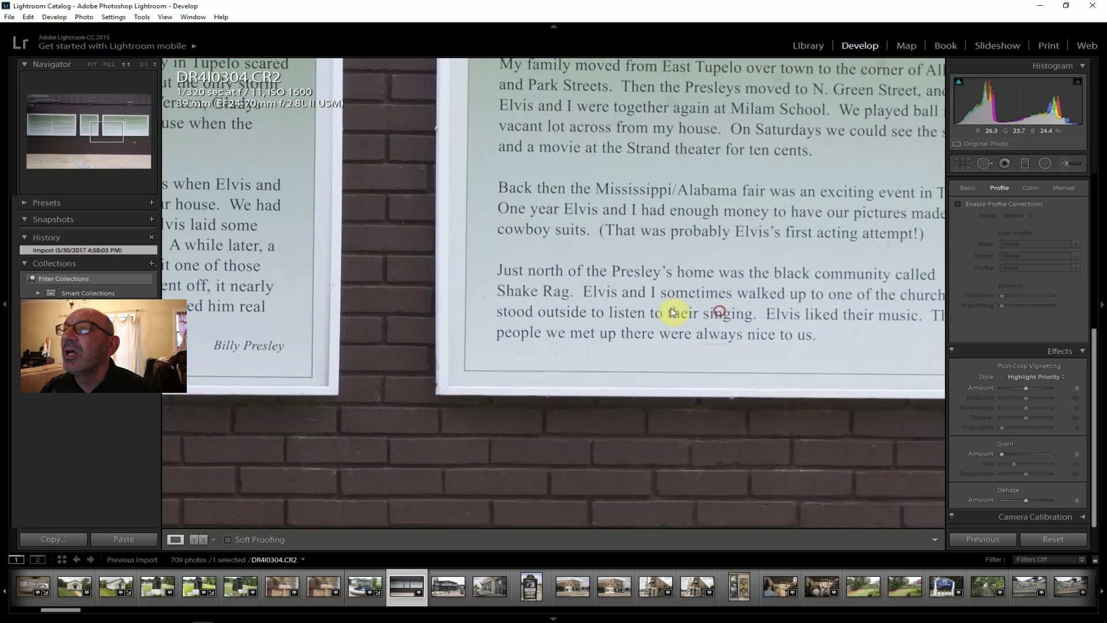
left_click_drag(720, 313, 462, 313)
left_click_drag(766, 323, 484, 290)
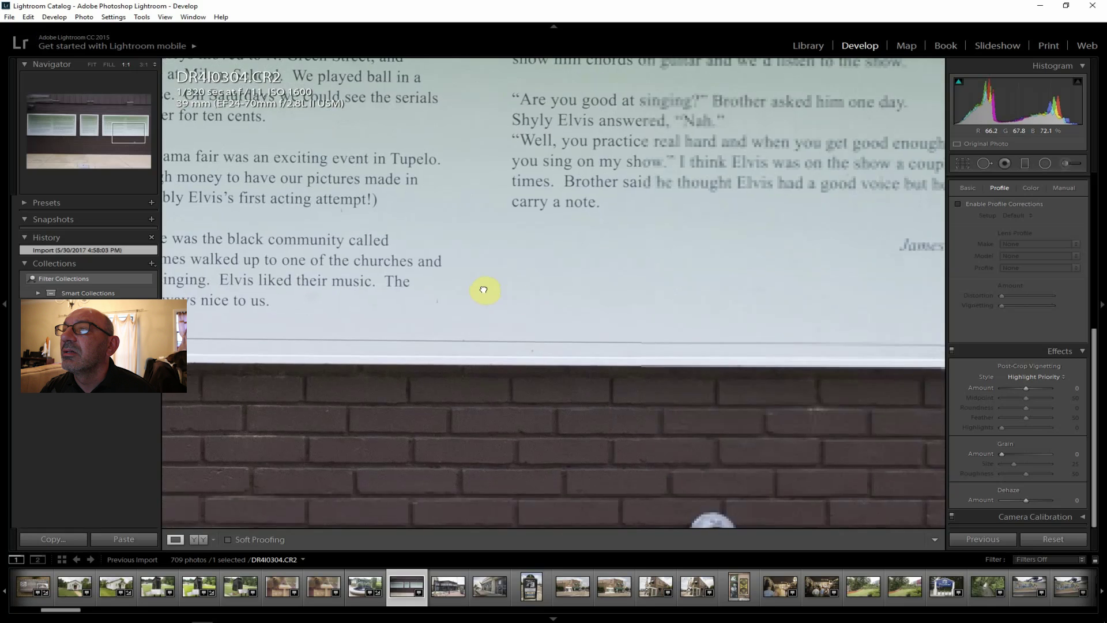
left_click_drag(734, 292, 557, 293)
left_click_drag(647, 331, 763, 372)
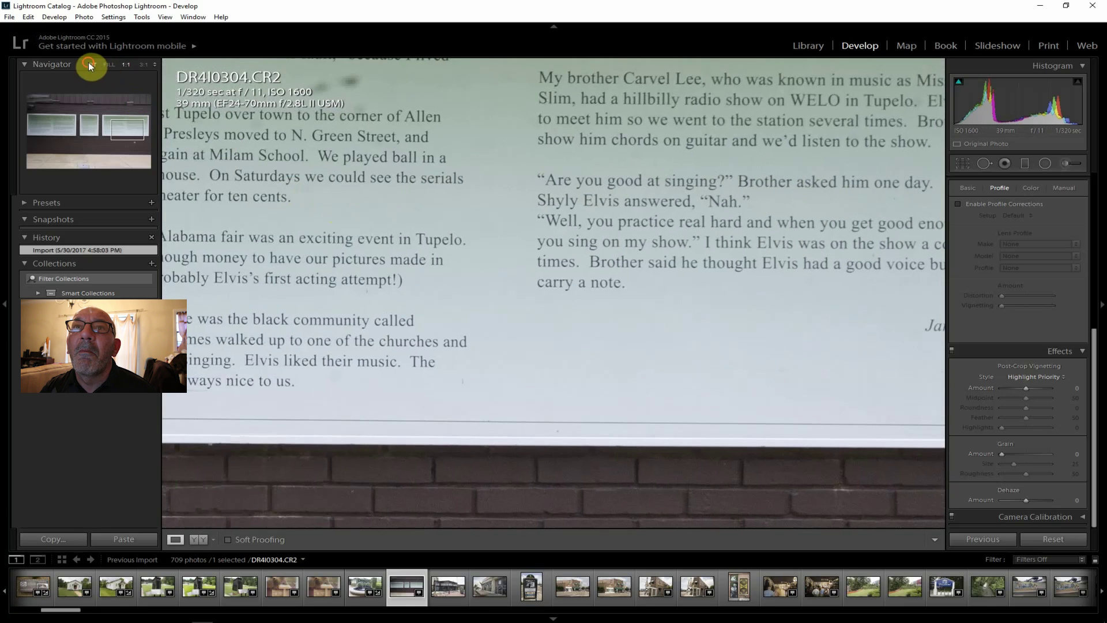
left_click(91, 65)
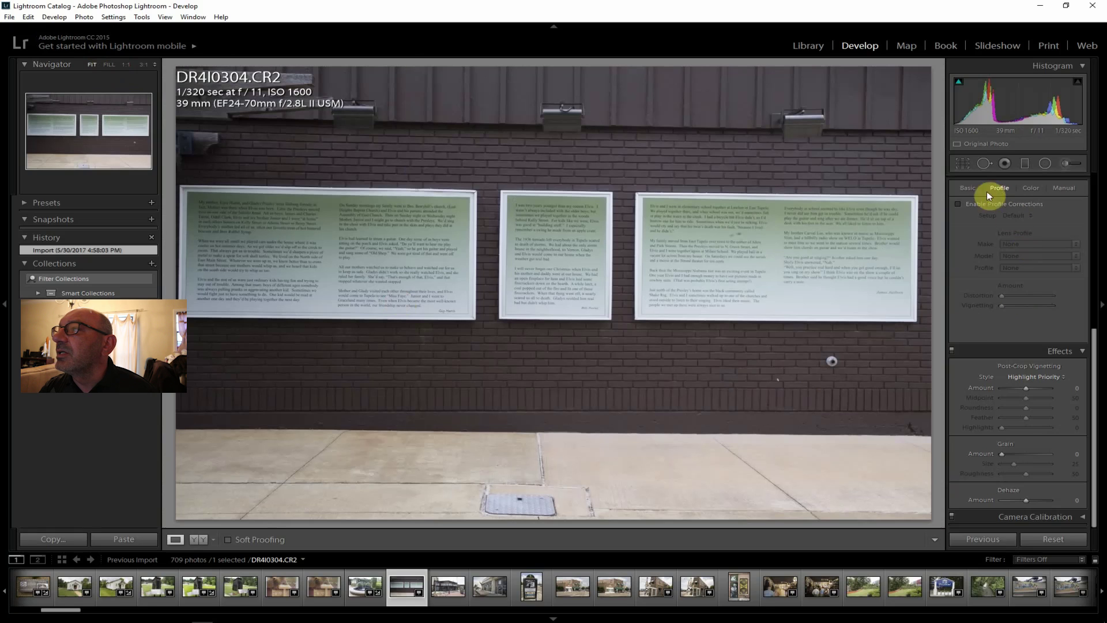
- Enable lens profile corrections for the brick wall photo DR4I0304.CR2
left_click(974, 206)
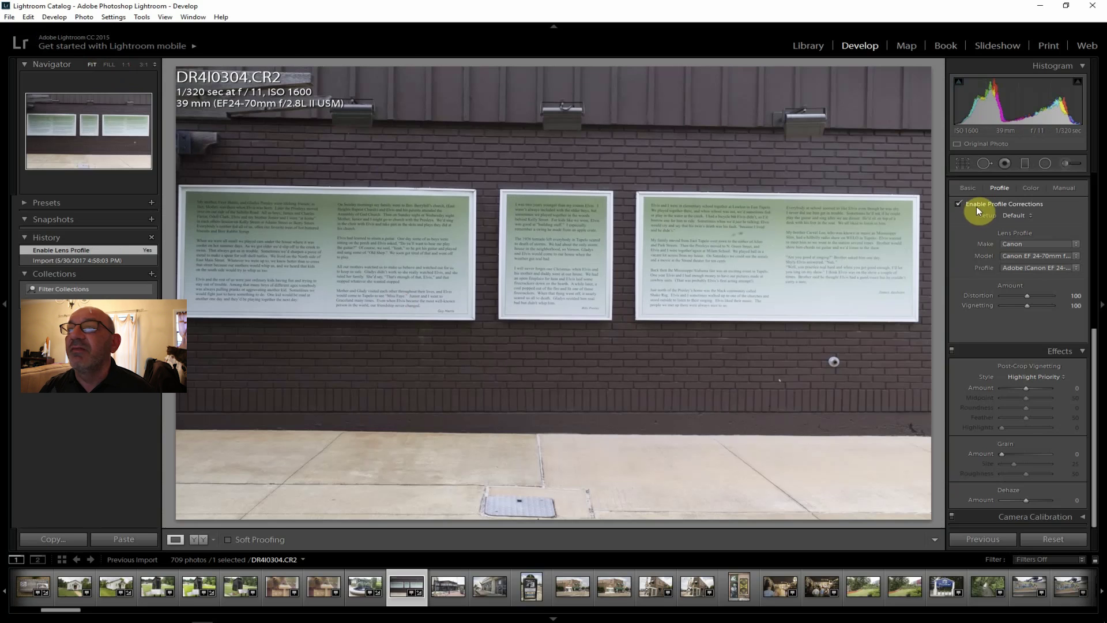
left_click_drag(1098, 338, 1102, 183)
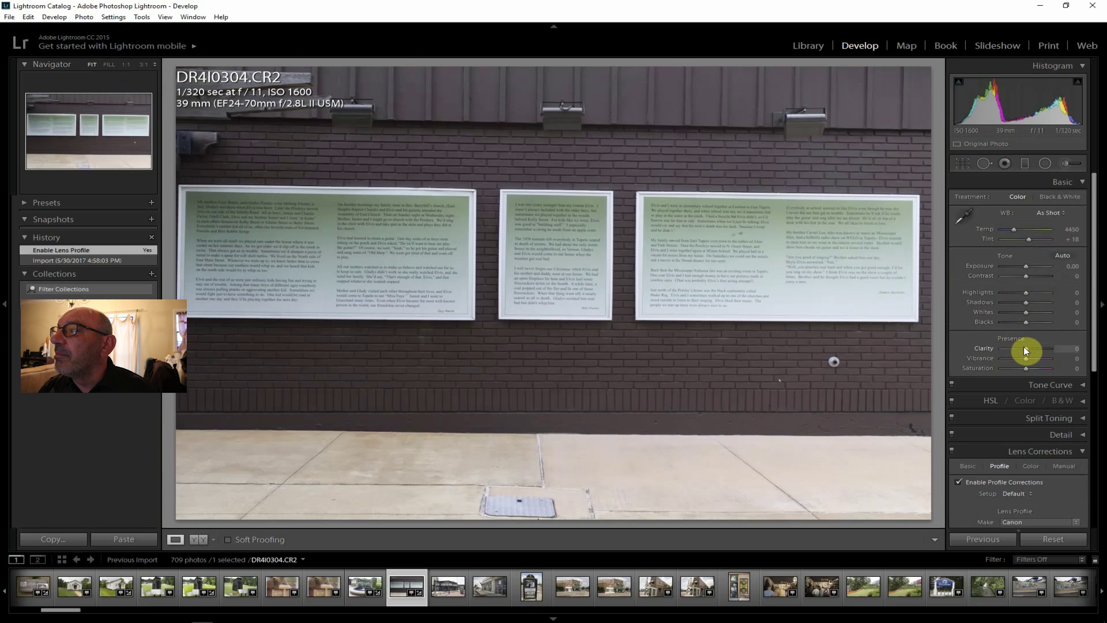
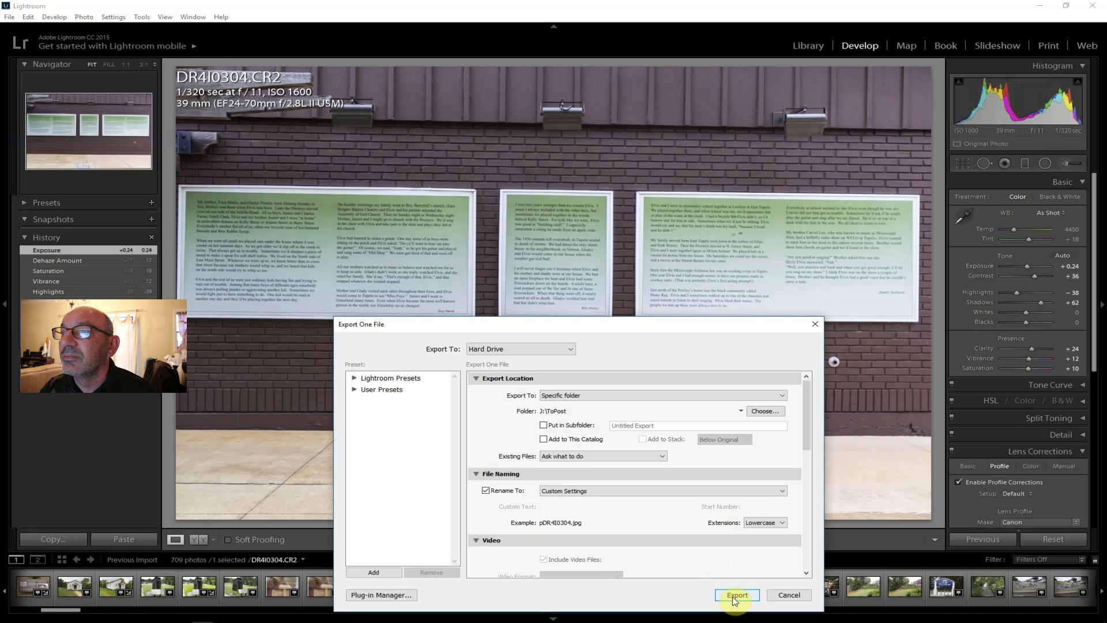
- Export the brick wall photo DR4I0304.CR2 with the existing export settings
left_click(736, 595)
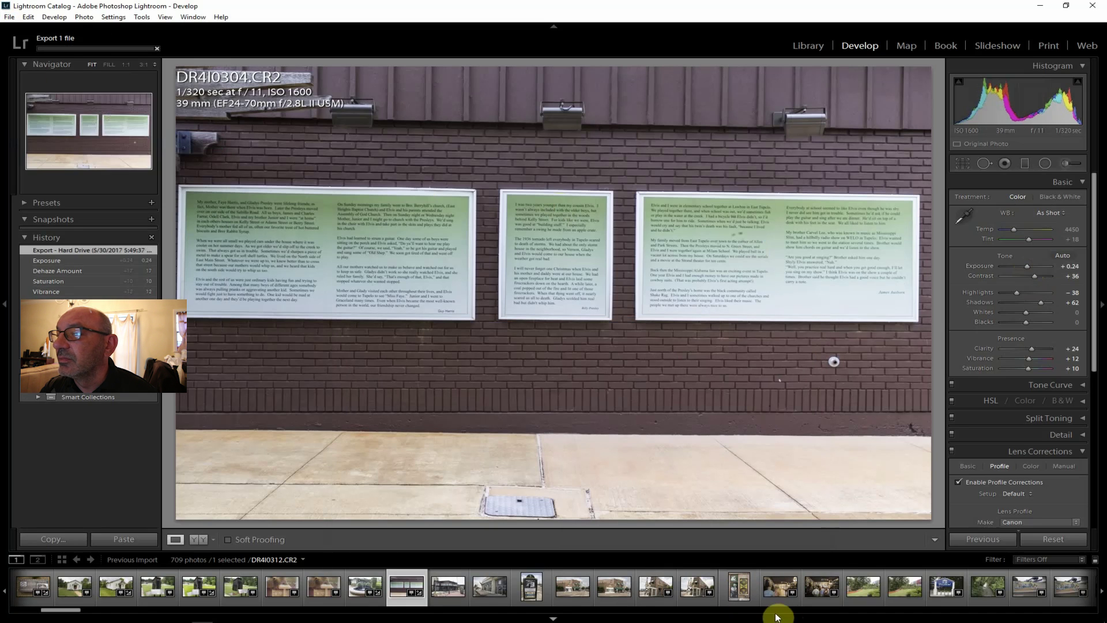
- Enable lens profile corrections for the storefront photo DR4I0305.CR2 and set Highlights to -79, Contrast to +31, Clarity to +21 and Shadows to +21
left_click(453, 588)
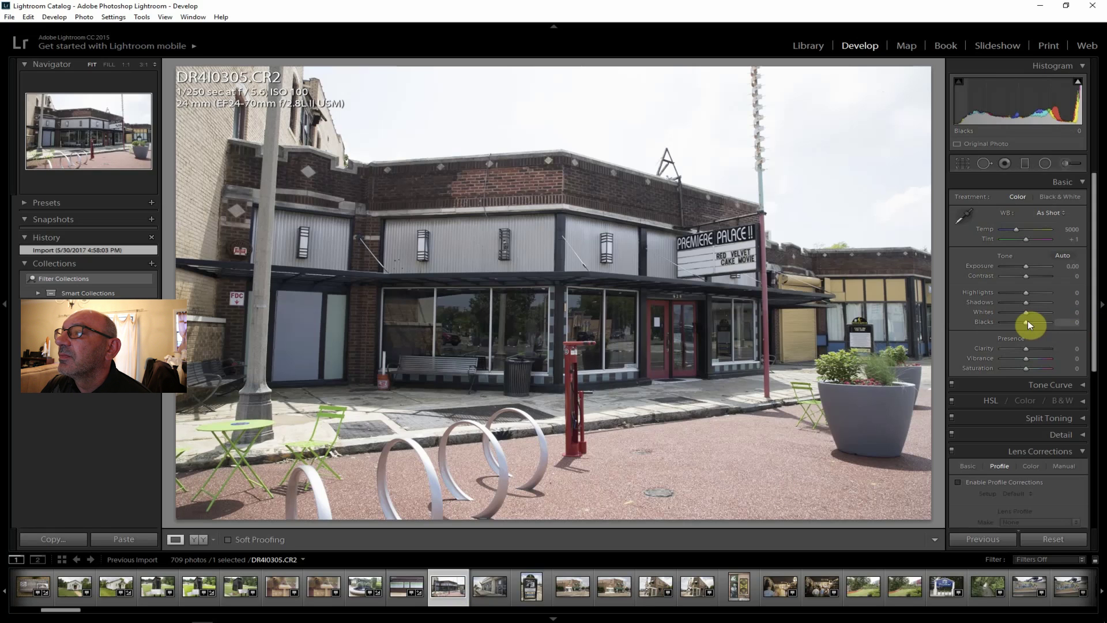
left_click(1000, 482)
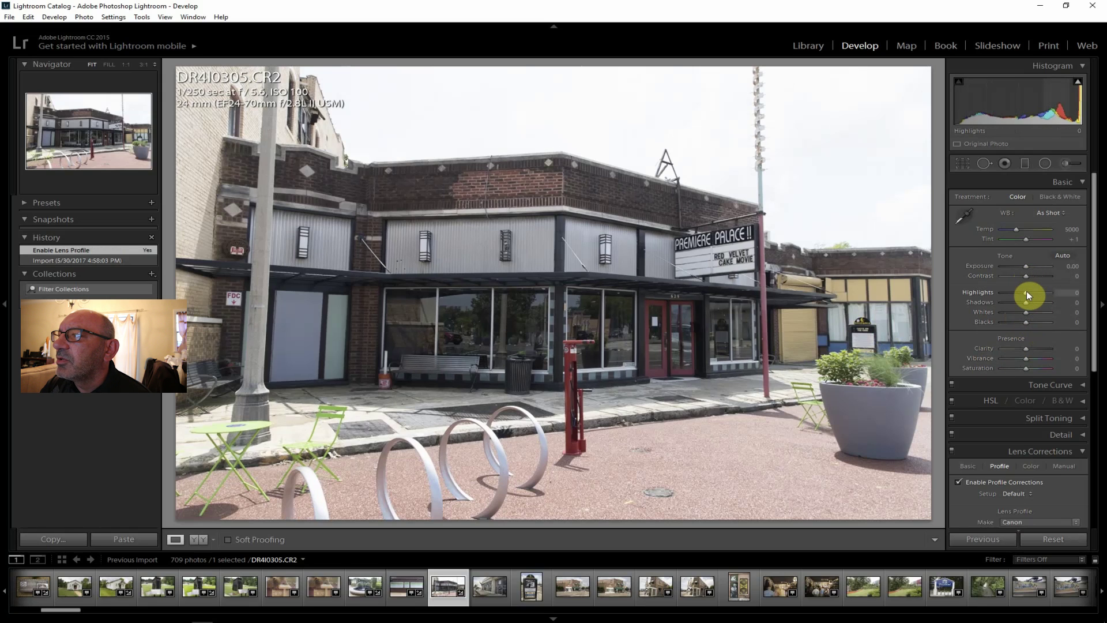
left_click_drag(1022, 291, 1008, 291)
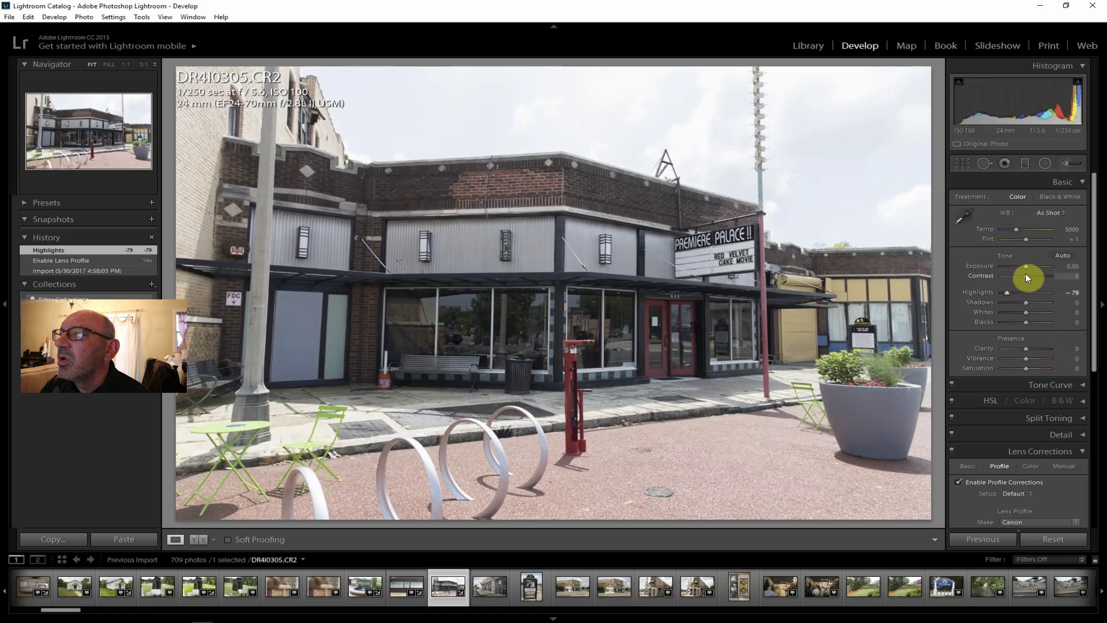
left_click_drag(1025, 275, 1033, 276)
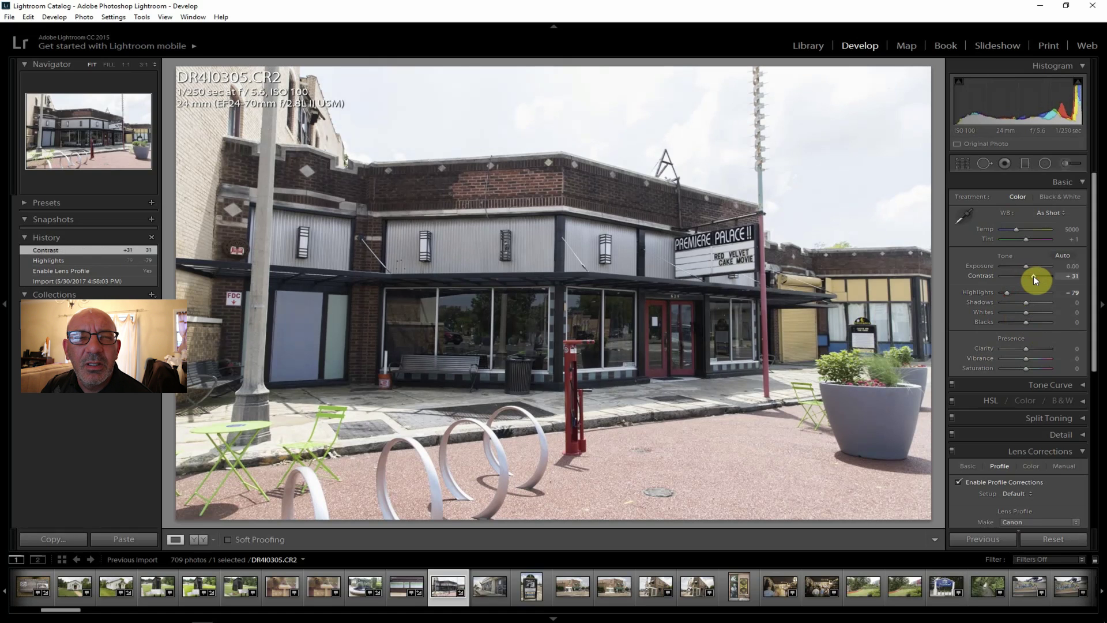
left_click_drag(1029, 347, 1032, 347)
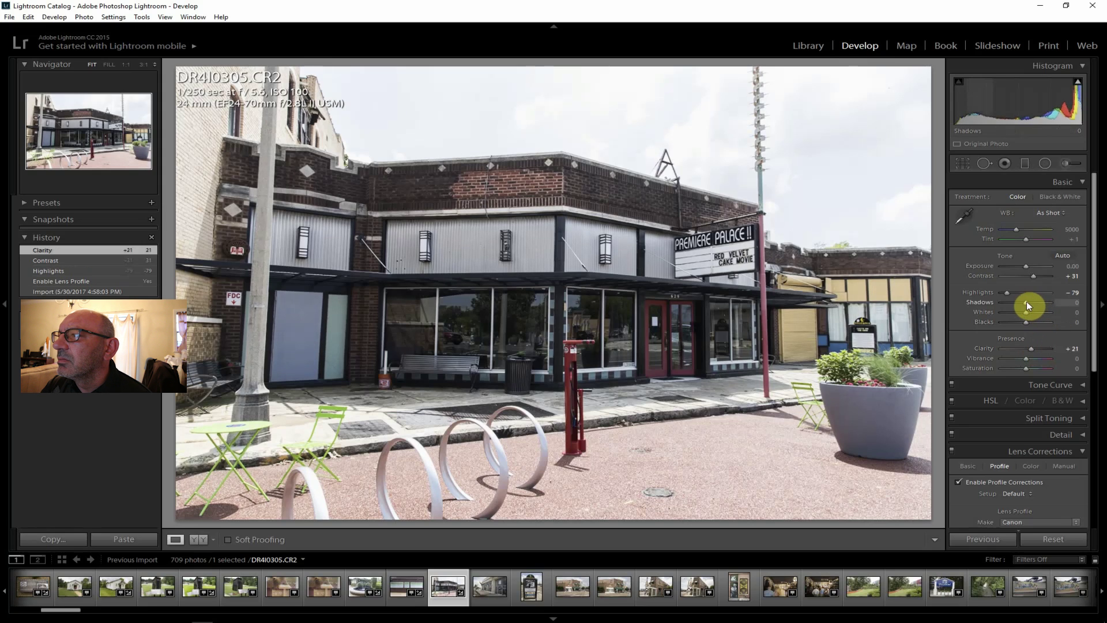
left_click_drag(1033, 302, 1031, 303)
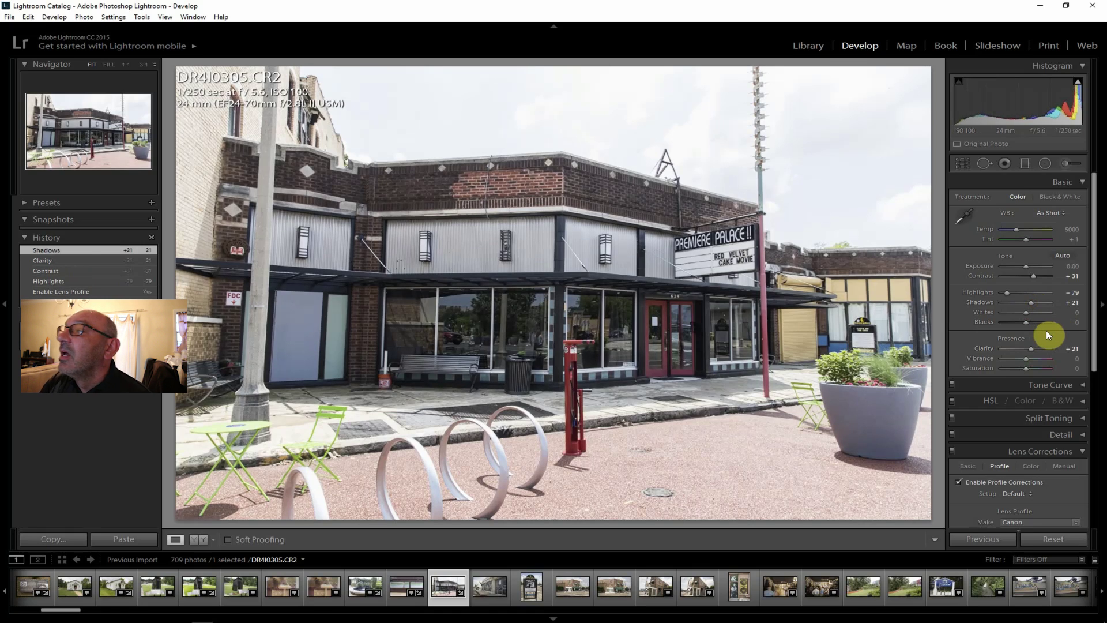
- Set the storefront photo's Whites to -40 and its Dehaze amount to +36
left_click_drag(1097, 324, 1100, 493)
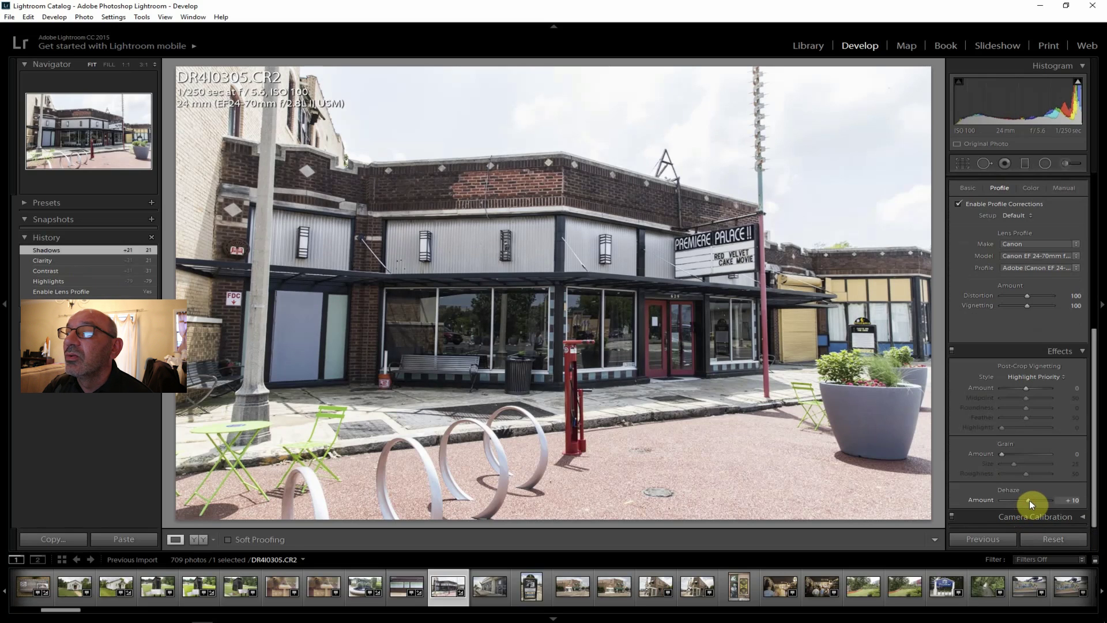
left_click_drag(1029, 500, 1030, 499)
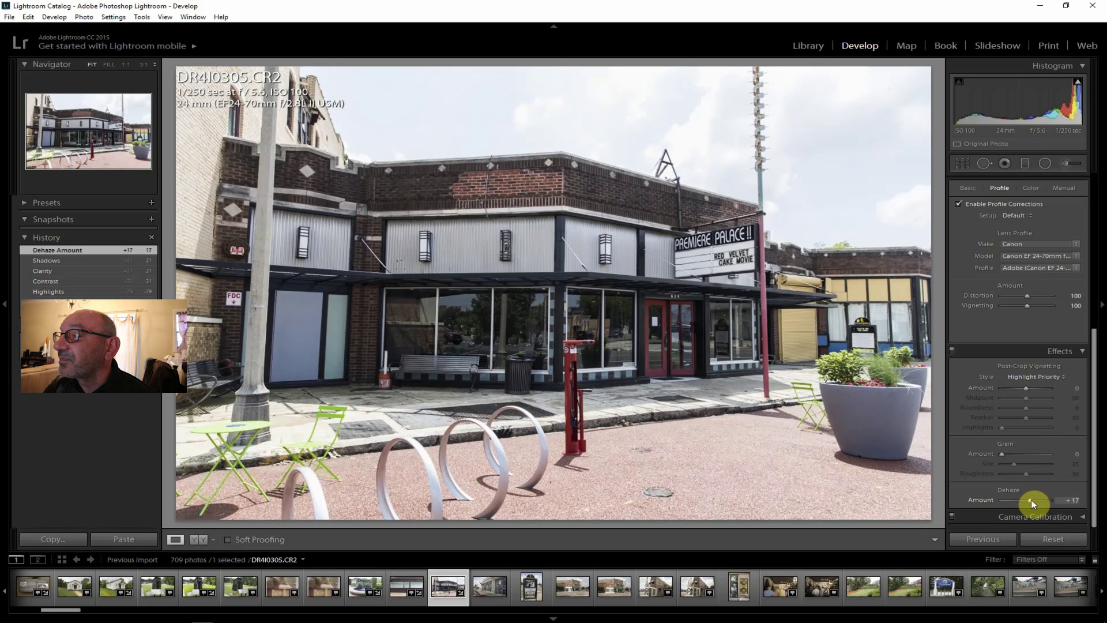
left_click_drag(1095, 452, 1094, 288)
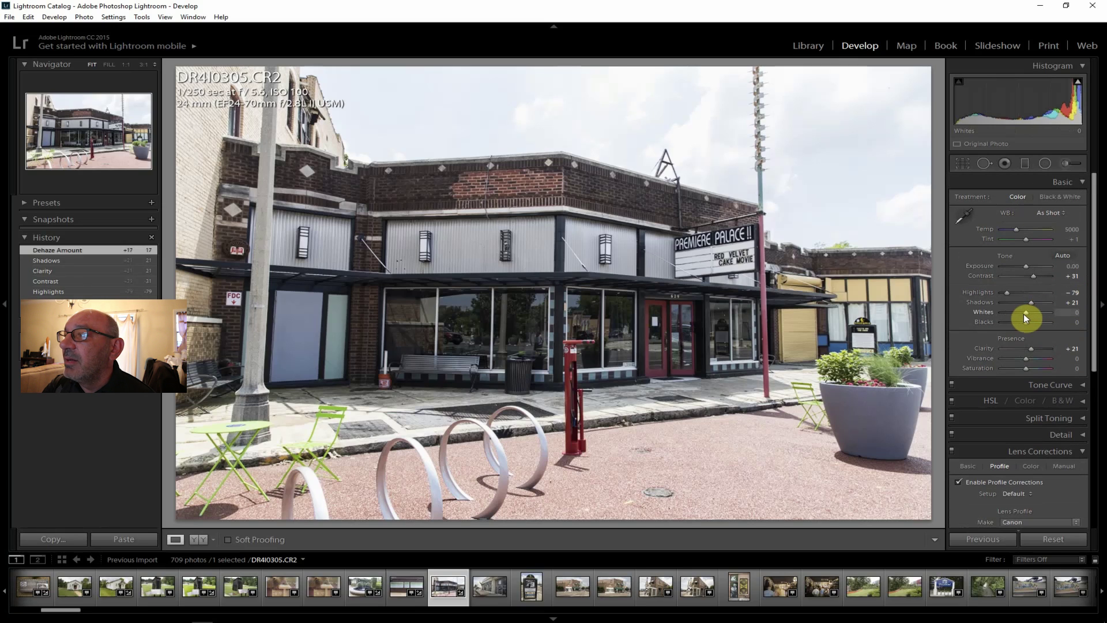
left_click_drag(1026, 313, 1019, 313)
left_click_drag(1092, 331, 1100, 542)
left_click_drag(1029, 499, 1033, 500)
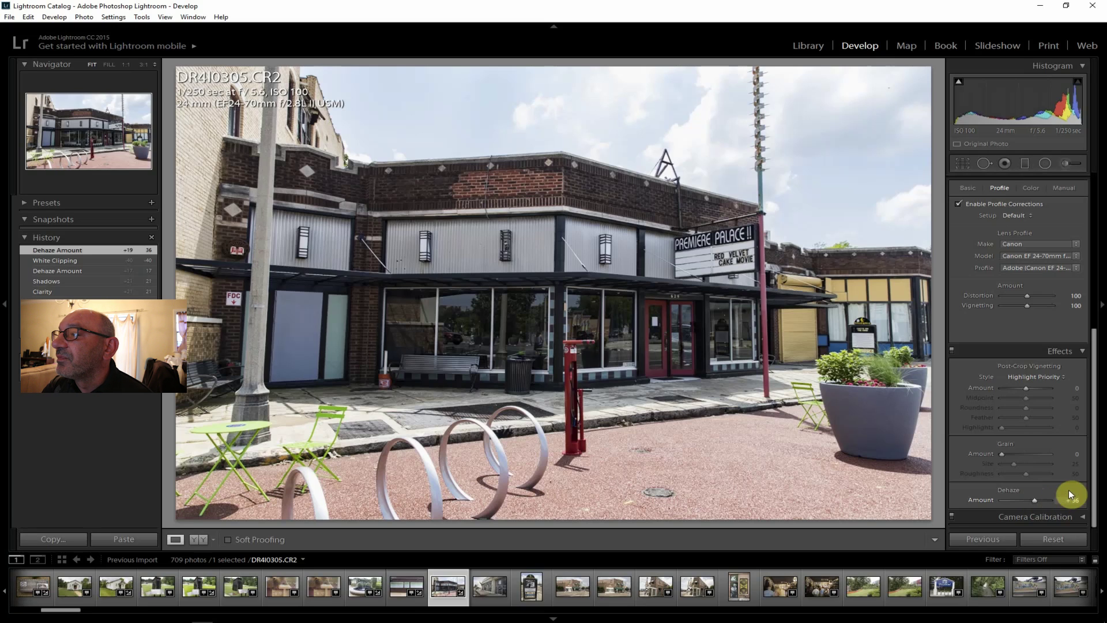
left_click_drag(1093, 480, 1087, 290)
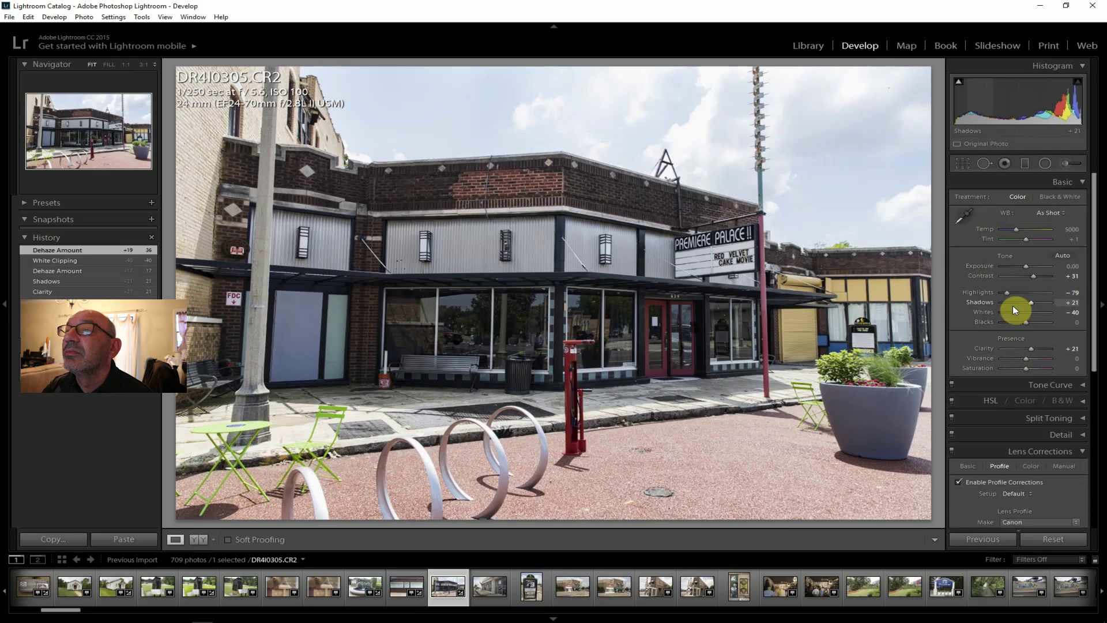
left_click_drag(1089, 358, 1100, 297)
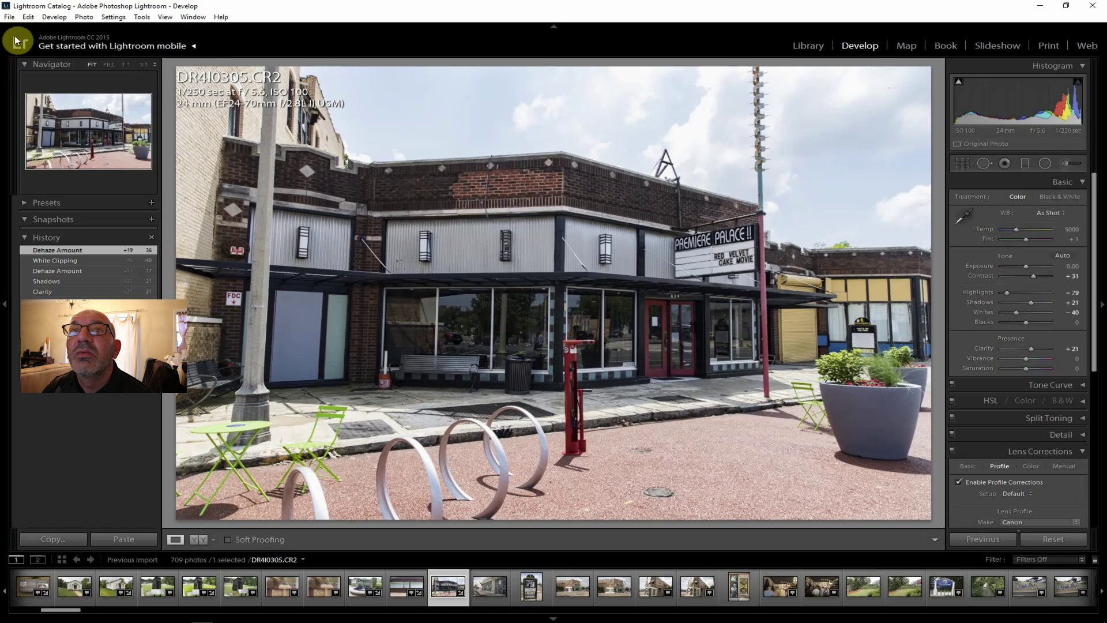
- Export the storefront photo DR4I0305.CR2 with the existing export settings
left_click(9, 16)
left_click(68, 142)
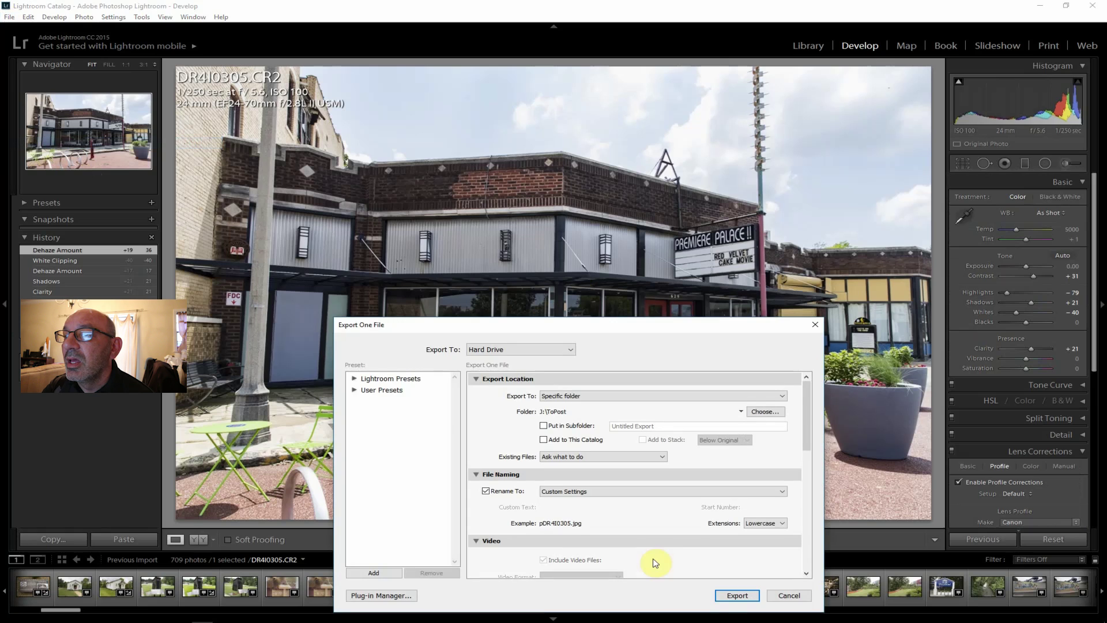
left_click(733, 593)
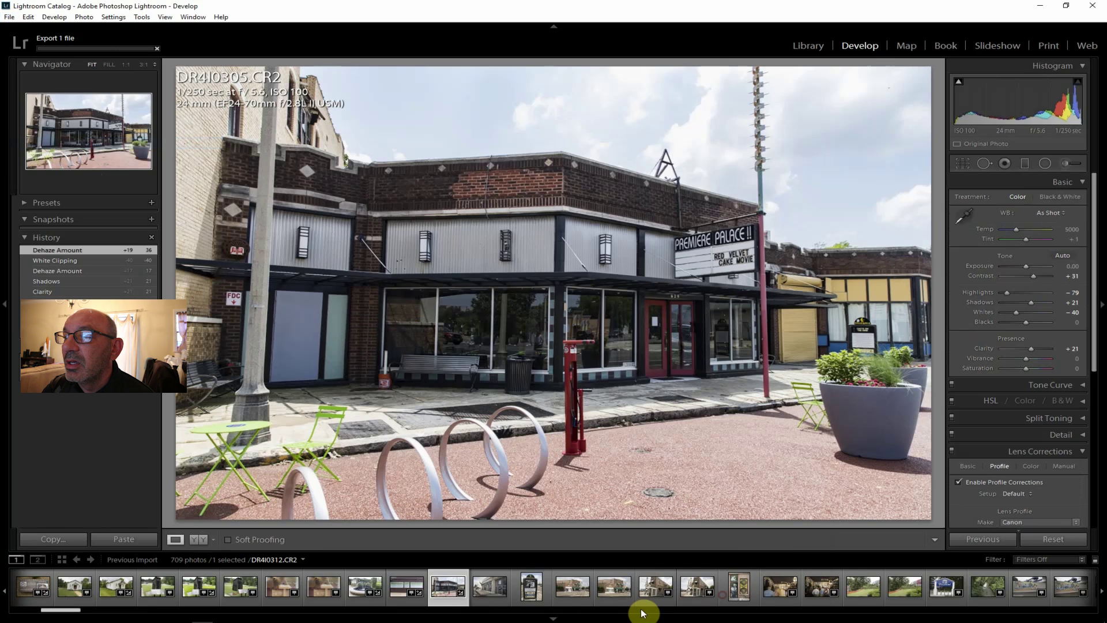
- Skip the gallery photo DR4I0306.CR2 and open the Rockwalk sign photo DR4I0307.CR2
left_click(494, 587)
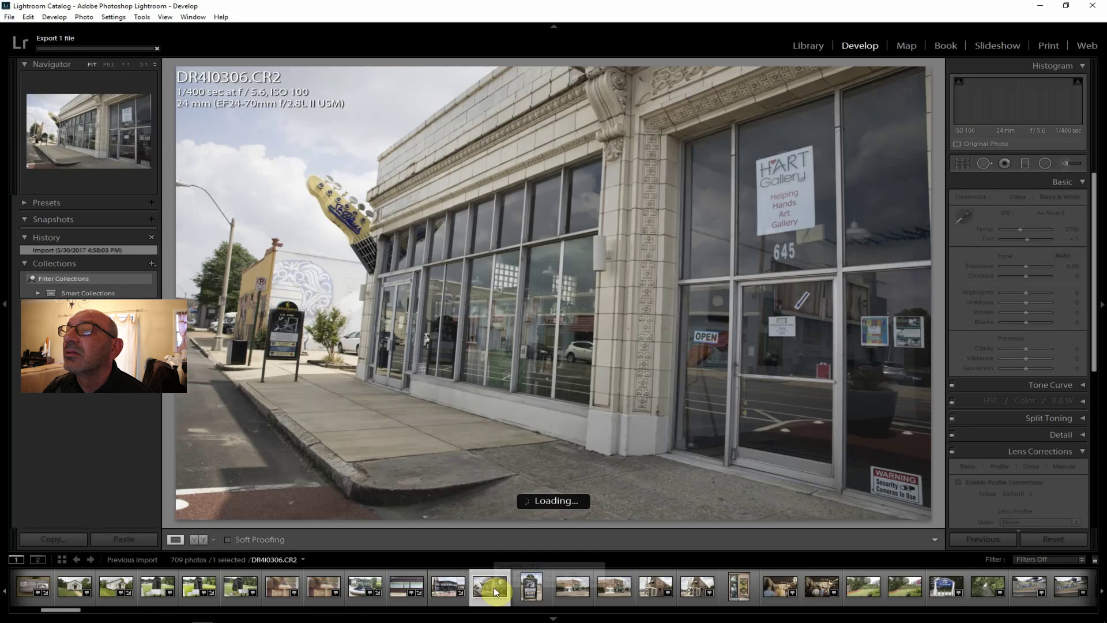
left_click(524, 591)
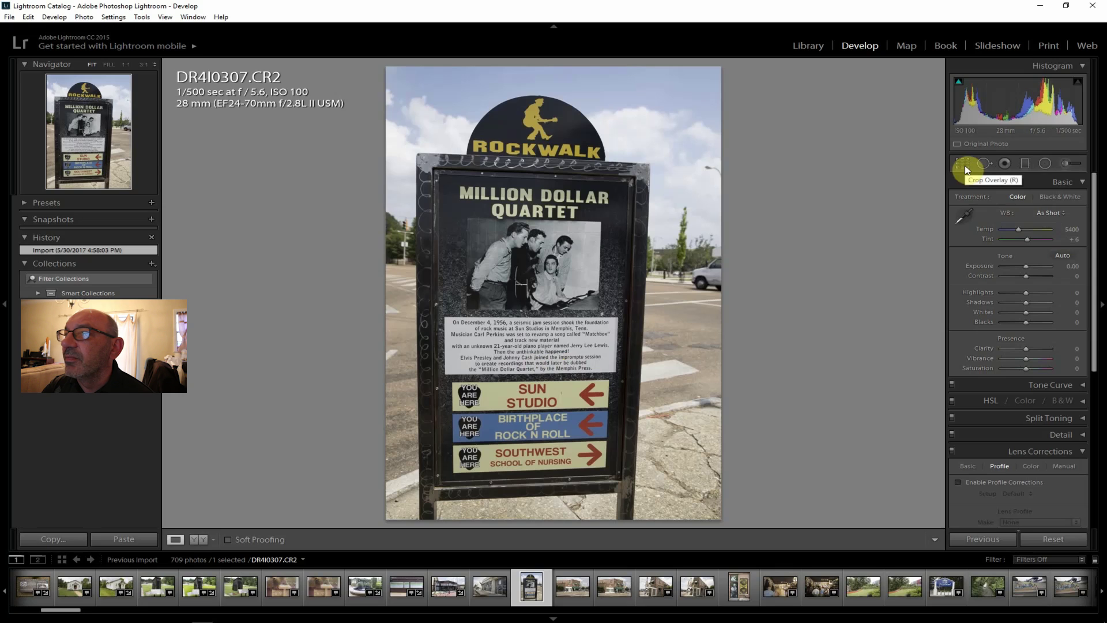
- Try to straighten the Rockwalk sign photo along the top edge of the sign's frame, and undo the rotation
left_click(964, 166)
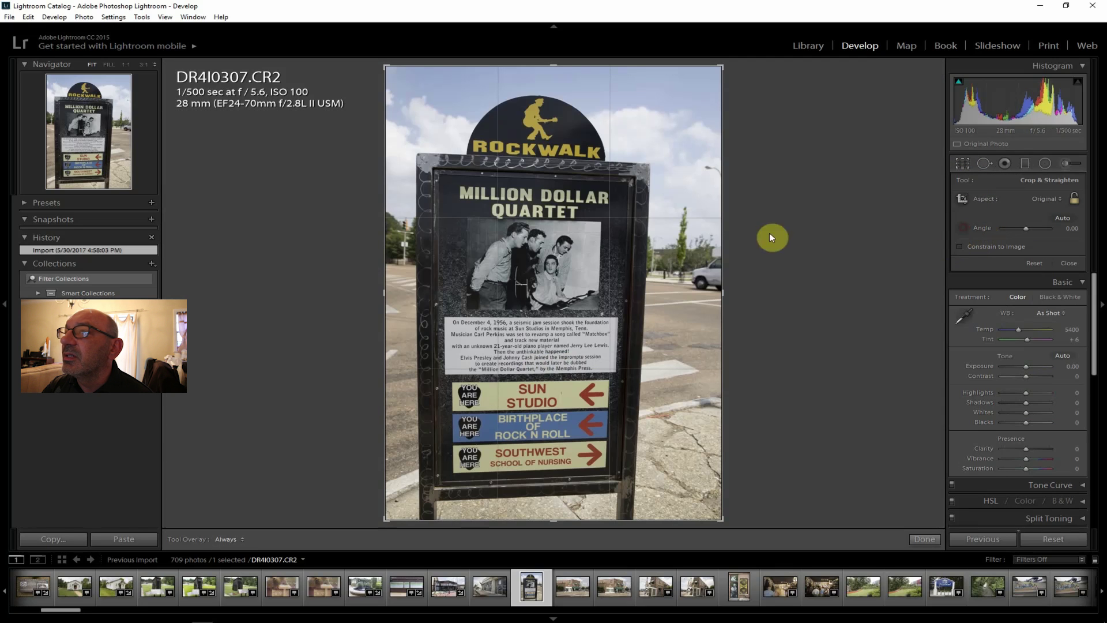
left_click_drag(436, 155, 640, 162)
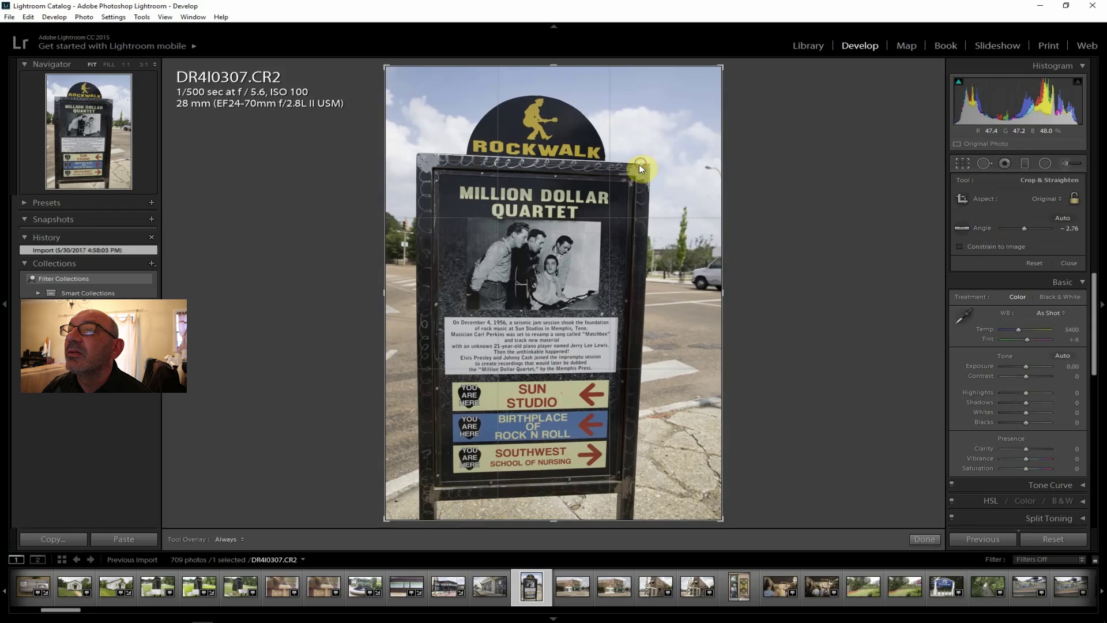
key("Return")
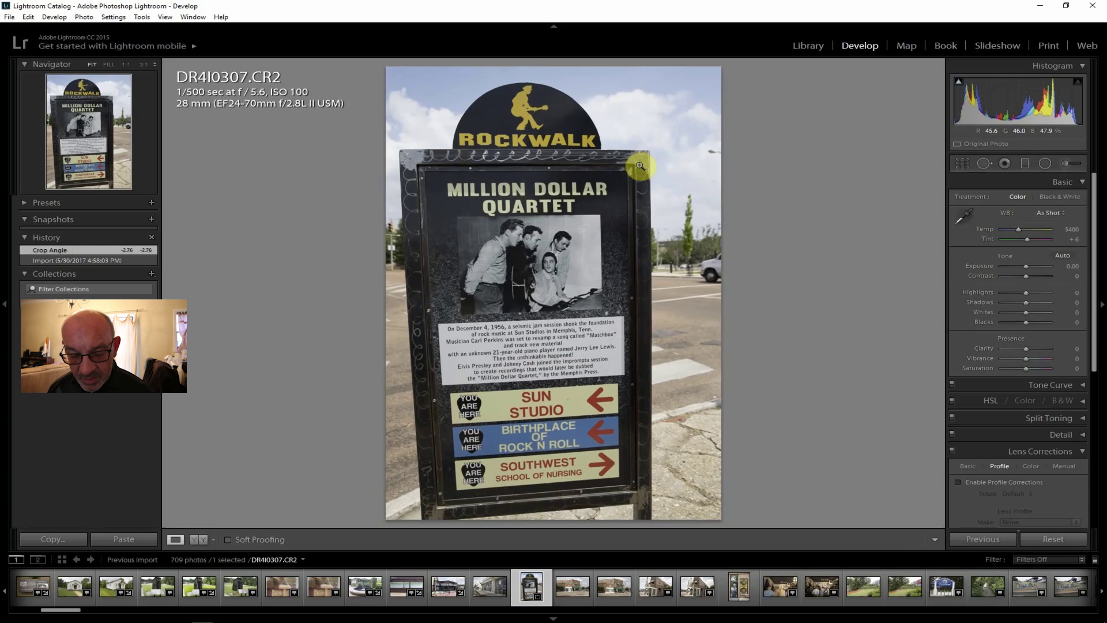
key("ctrl+z")
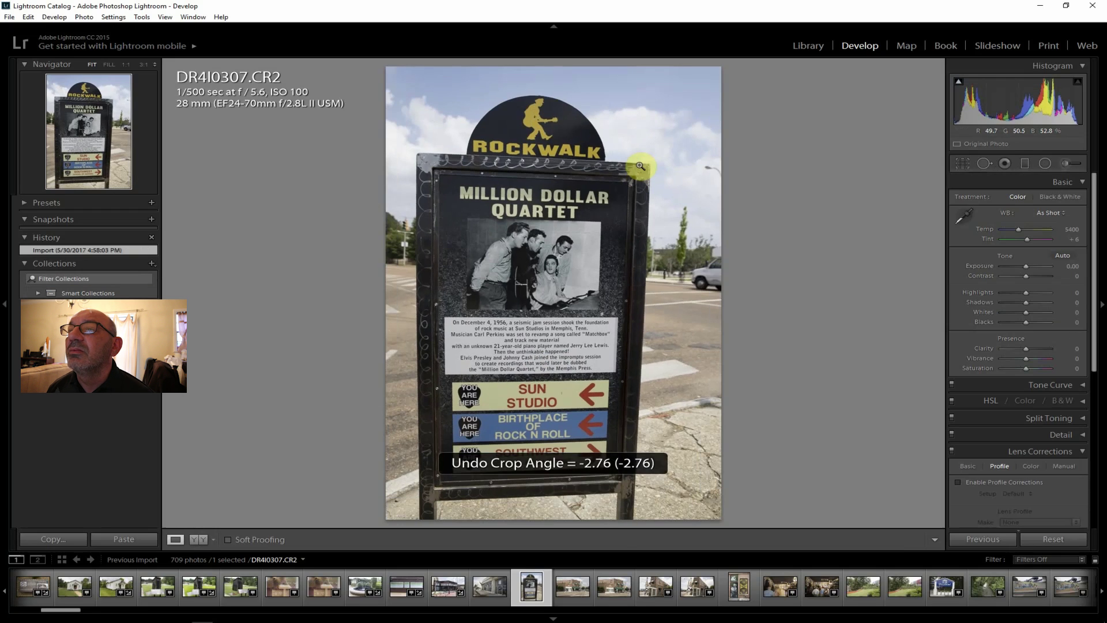
- Try to straighten the Rockwalk sign photo along the bottom edge of the sign's frame, and undo the rotation
left_click(962, 163)
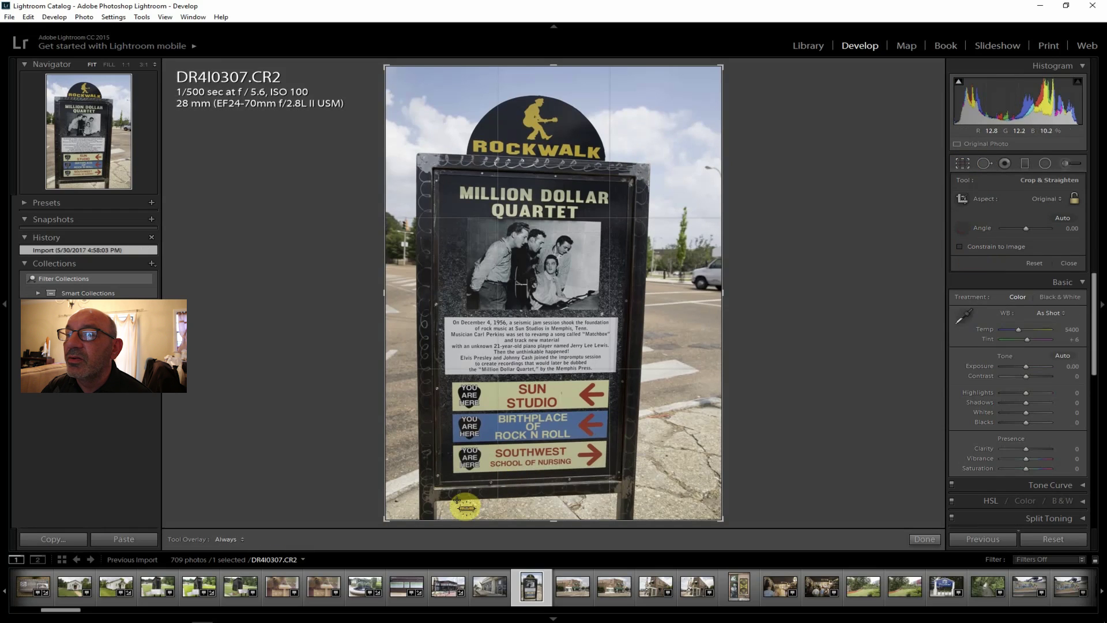
left_click_drag(583, 491, 611, 493)
key("Return")
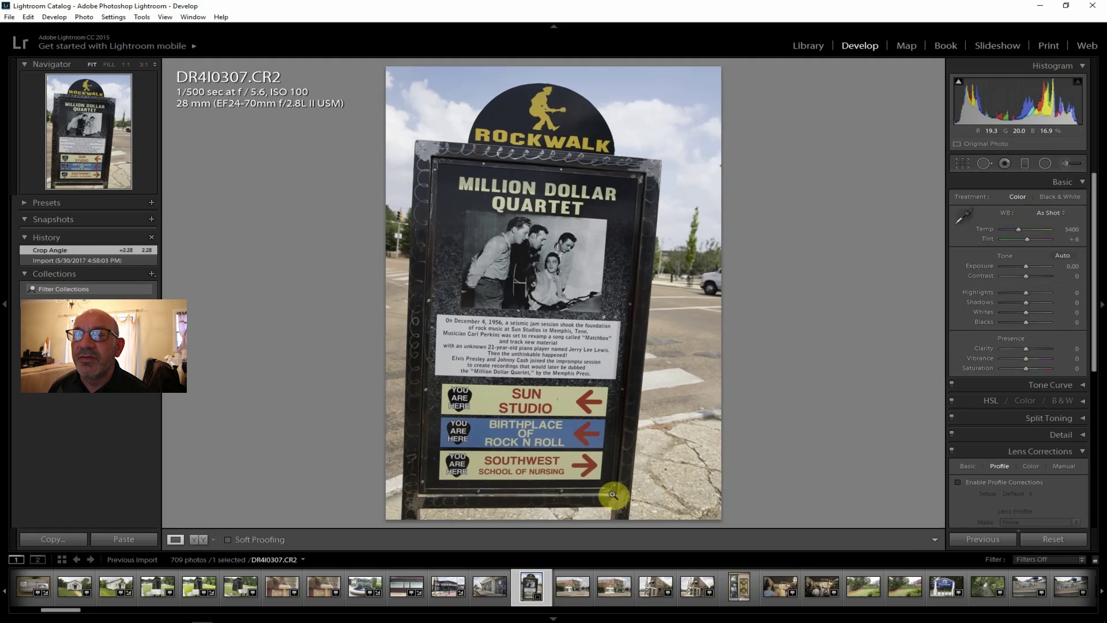
key("ctrl+z")
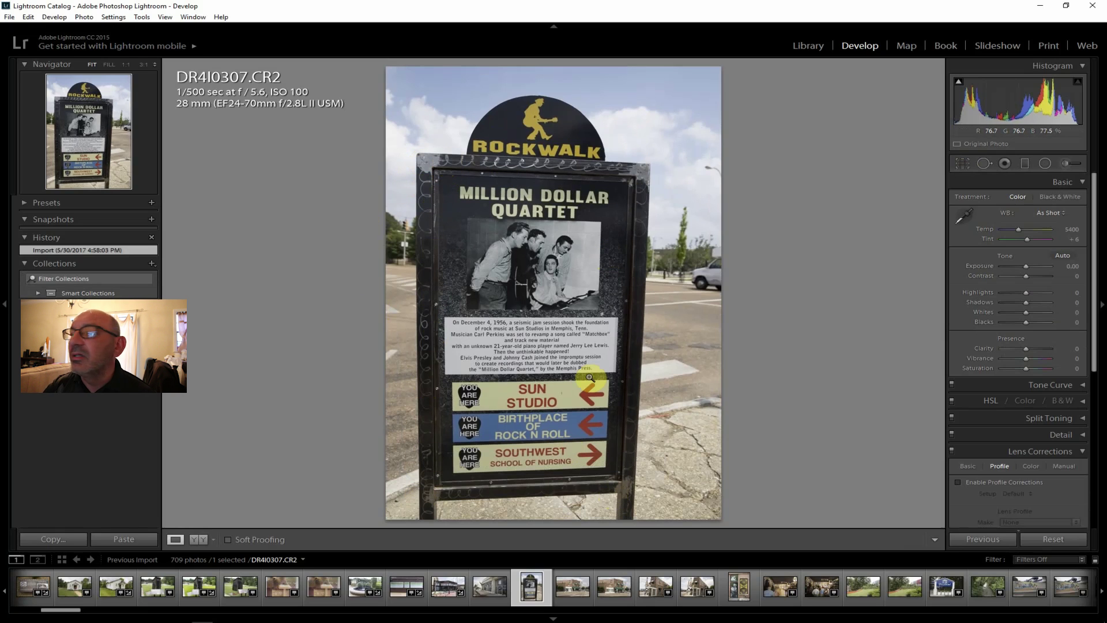
- Enable lens profile corrections for the Rockwalk sign photo and set Contrast to +33, Clarity to +31, Shadows to +29 and Highlights to -26
left_click(973, 483)
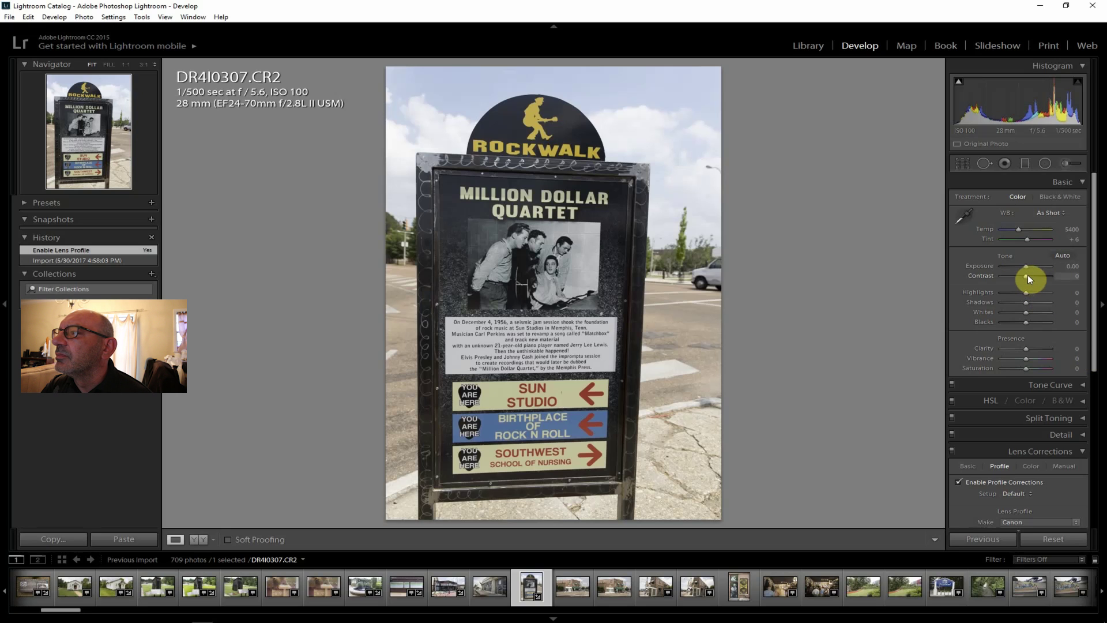
left_click_drag(1026, 275, 1034, 275)
left_click_drag(1025, 348, 1032, 347)
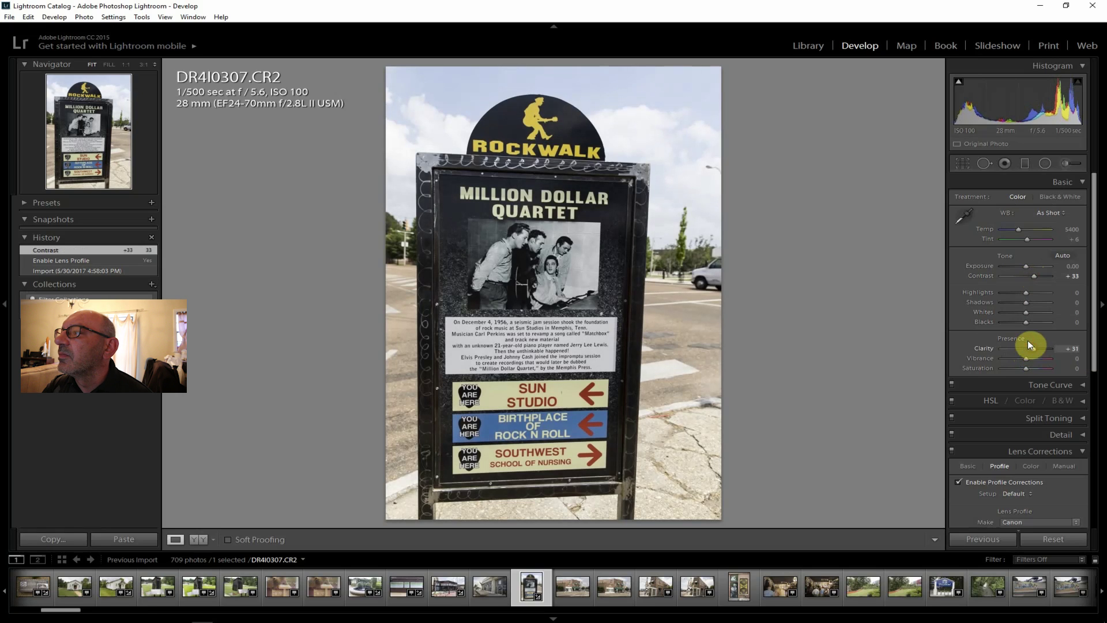
left_click_drag(1027, 302, 1018, 293)
- Set the Rockwalk sign photo's Dehaze amount to +29, Vibrance to +12 and Saturation to +7
left_click_drag(1094, 304, 1036, 501)
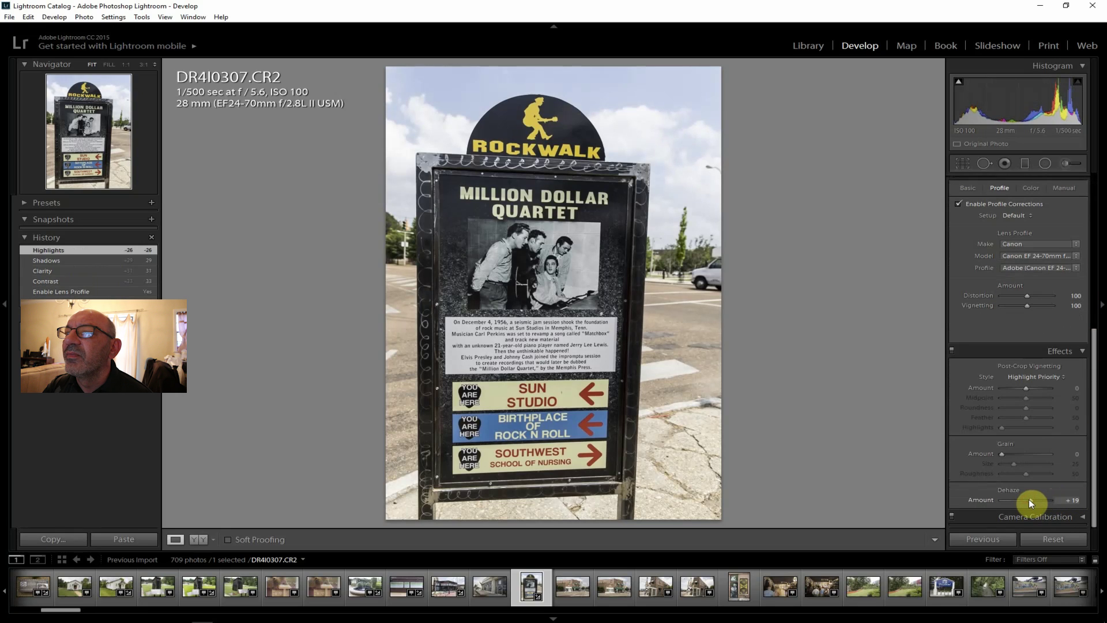
left_click_drag(1029, 499, 1032, 500)
left_click_drag(1096, 468, 1094, 250)
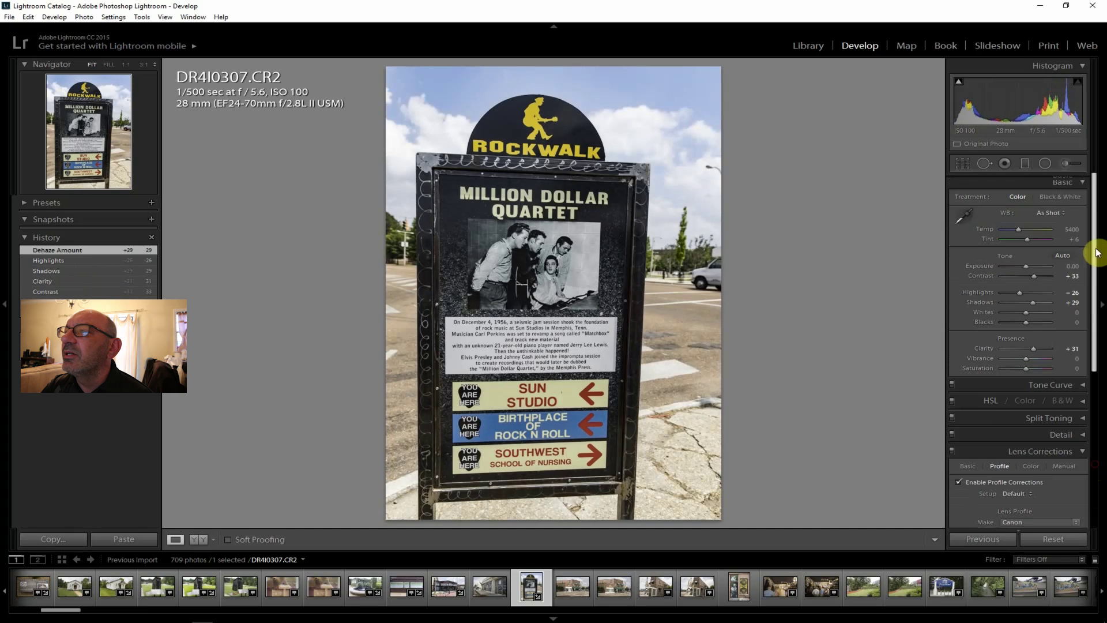
left_click_drag(1029, 357, 1027, 365)
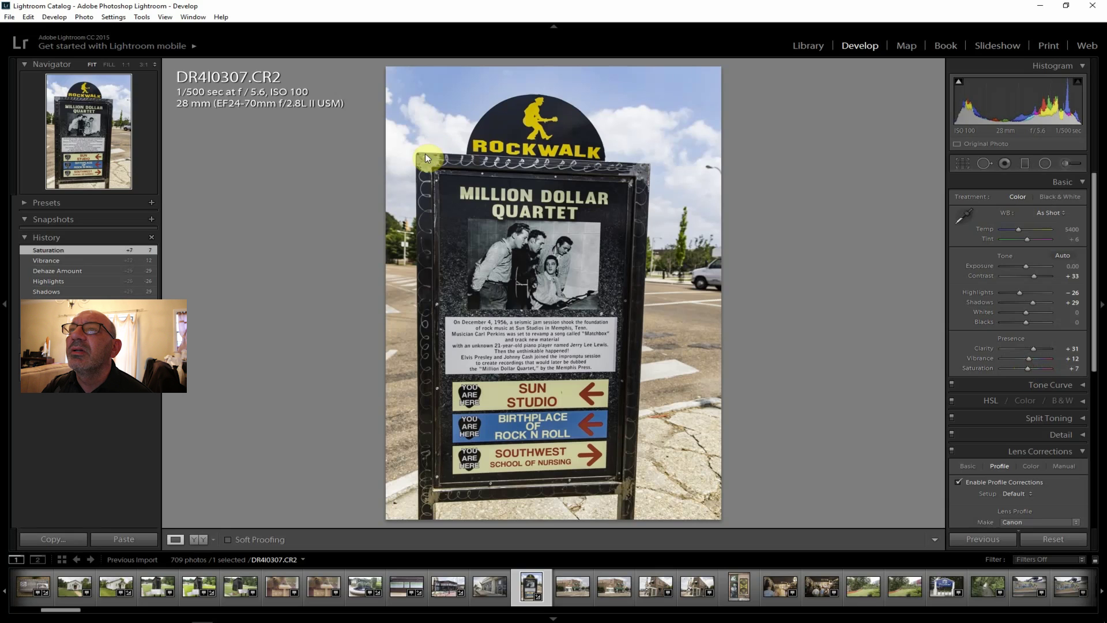
- Export the Rockwalk sign photo DR4I0307.CR2 with the existing export settings
left_click(9, 16)
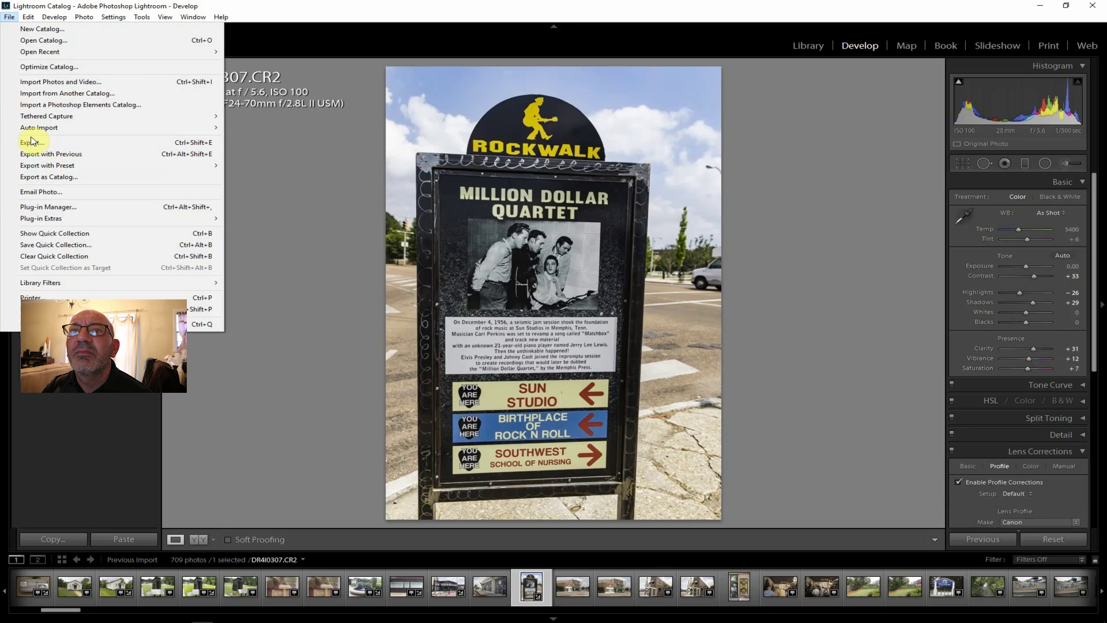
left_click(32, 141)
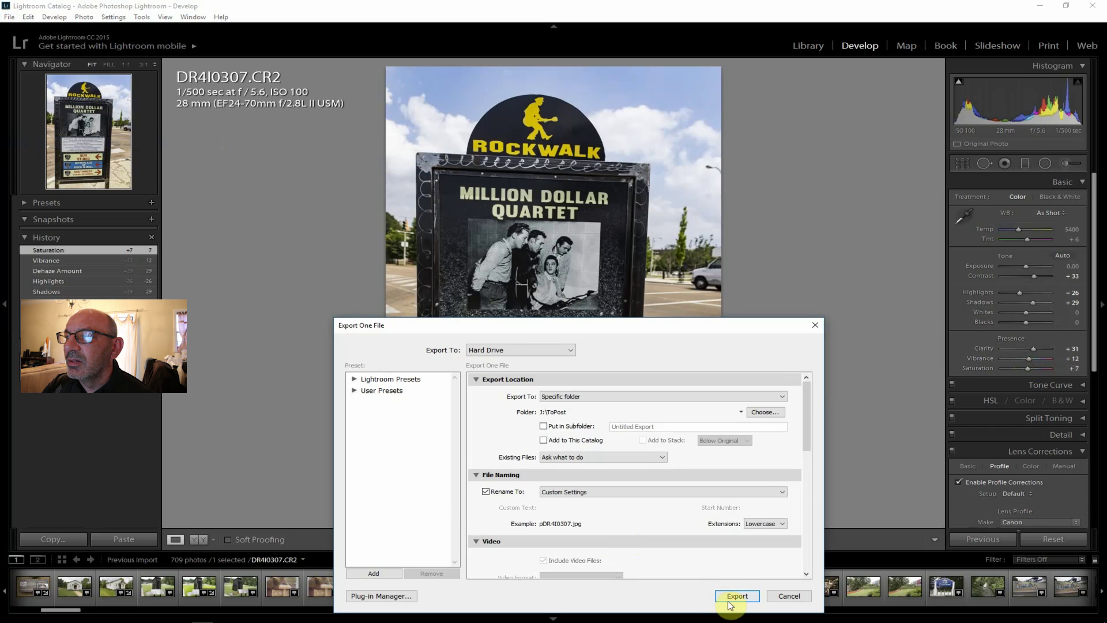
left_click(734, 595)
- Enable lens profile corrections for the Sun Studio street photo DR4I0308.CR2 and set Contrast to +36, Clarity to +26, Shadows to +33 and Highlights to -43
left_click(569, 586)
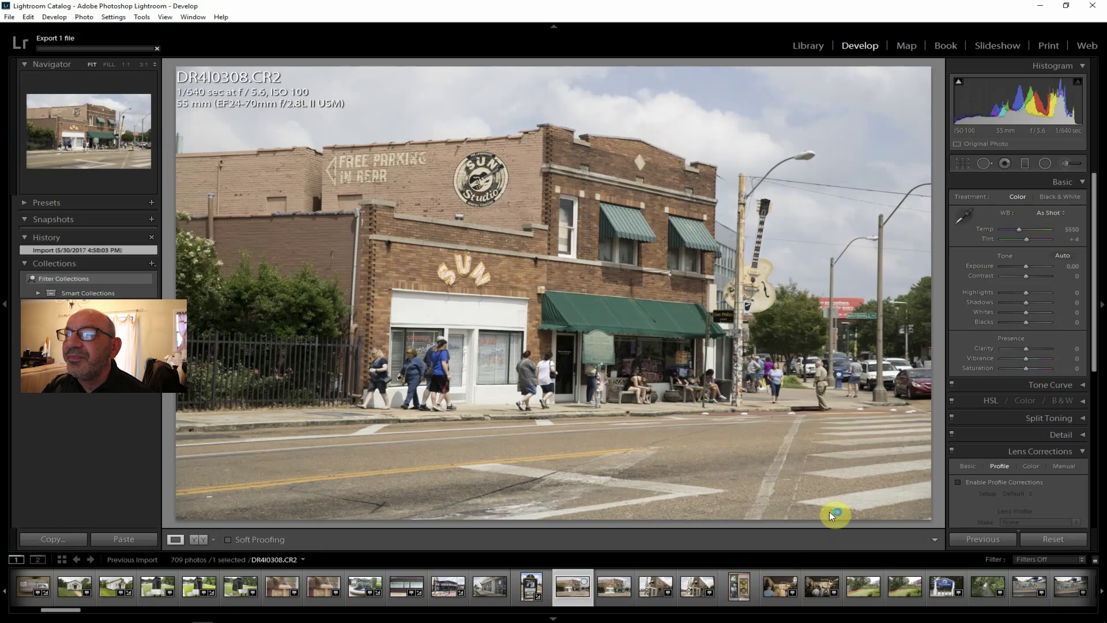
left_click(991, 483)
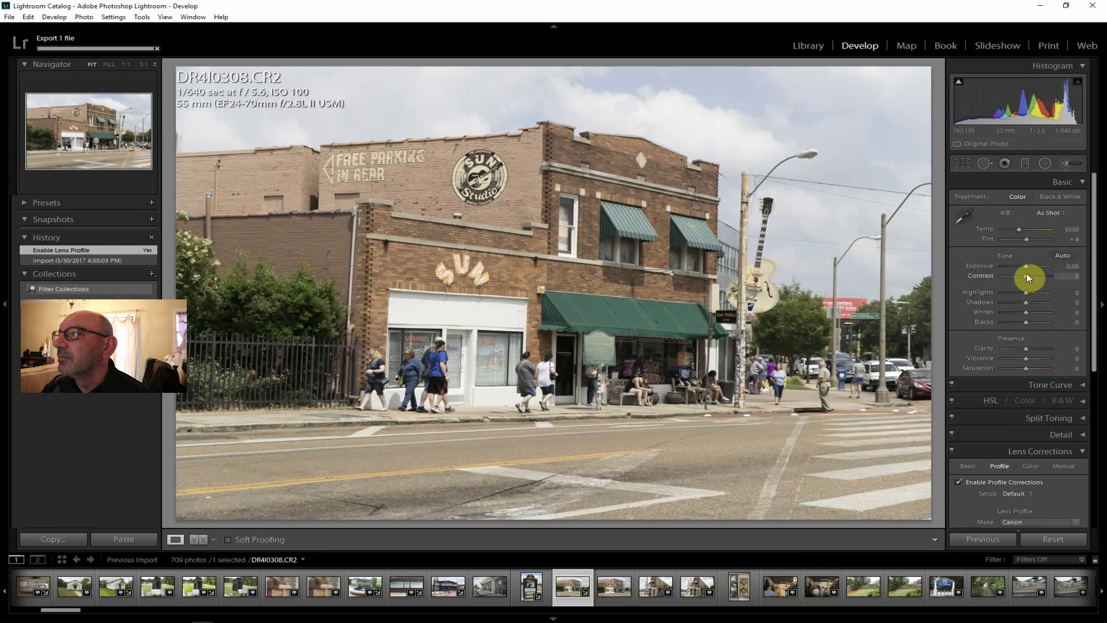
left_click_drag(1025, 275, 1033, 275)
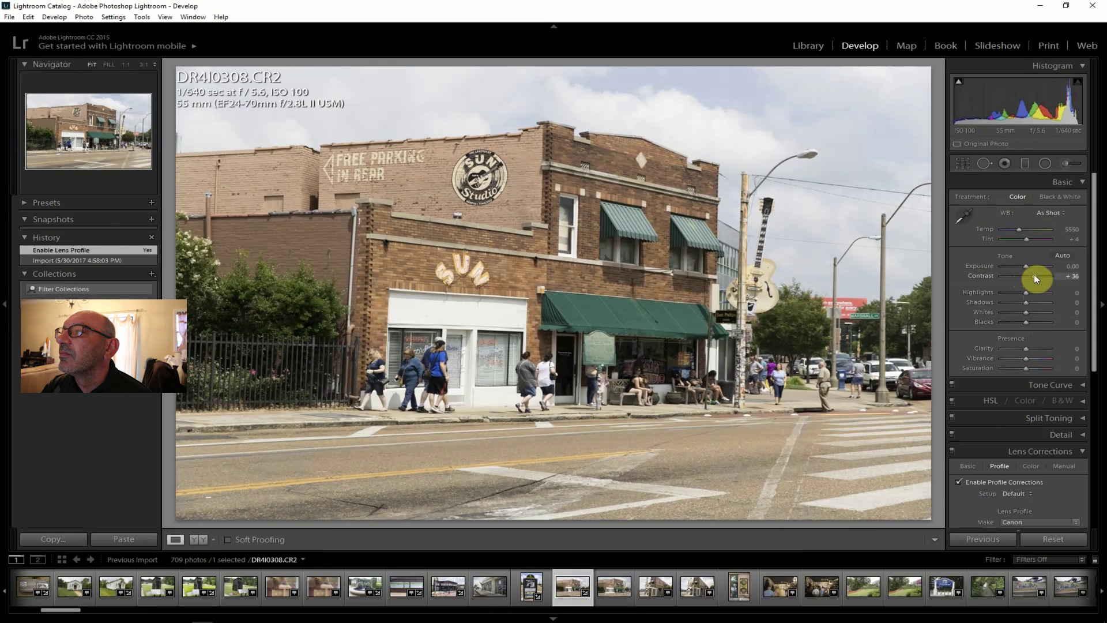
left_click_drag(1025, 348, 1032, 351)
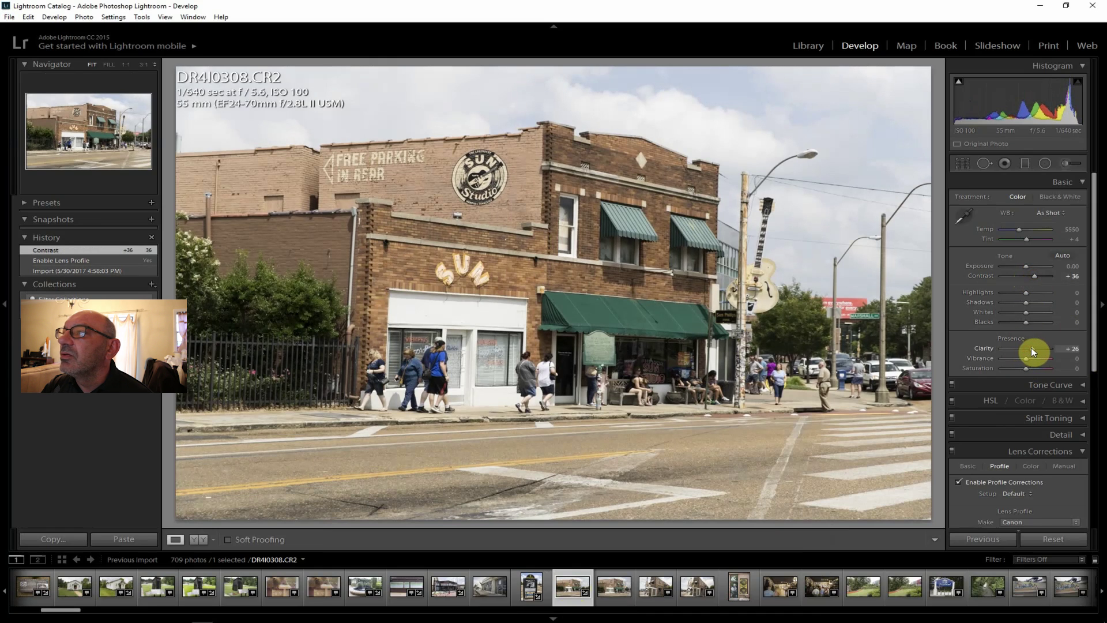
left_click_drag(1026, 302, 1033, 303)
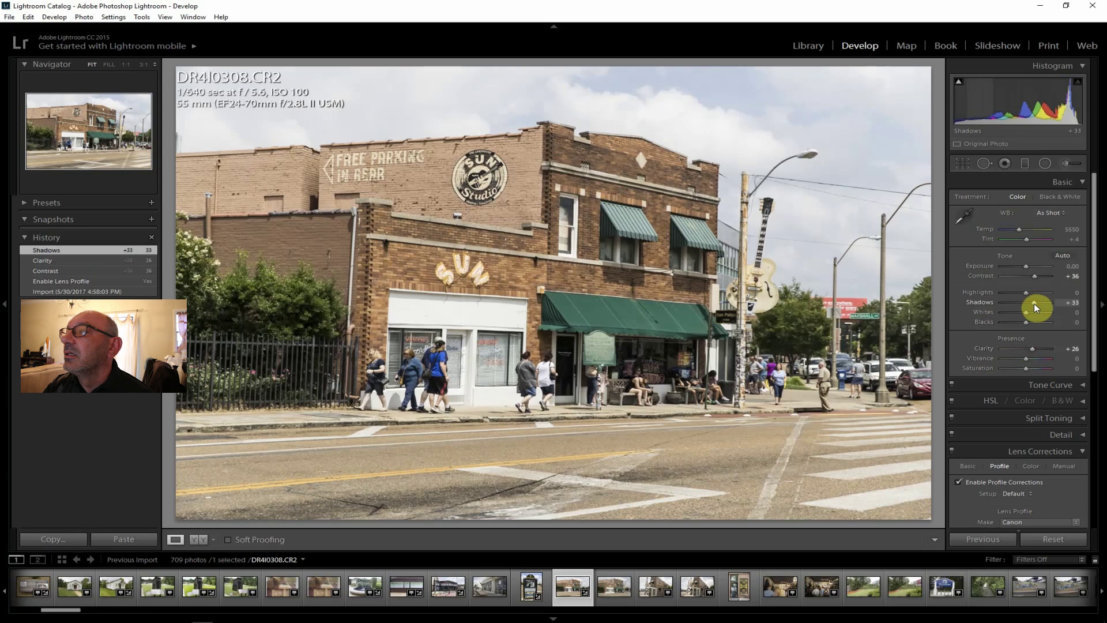
left_click_drag(1022, 292, 1014, 291)
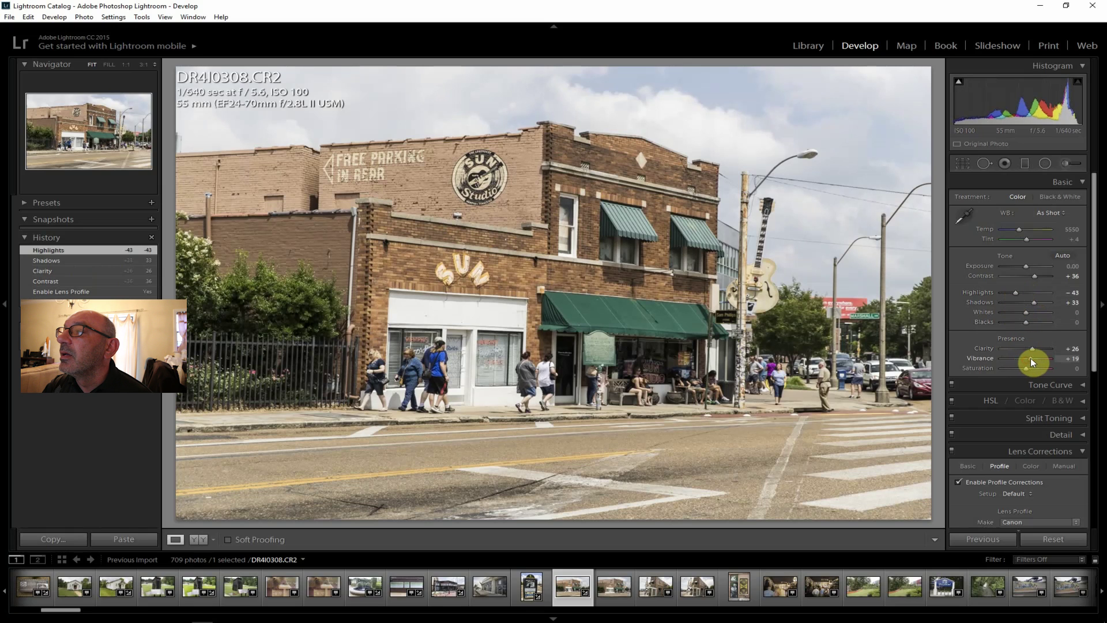
- Set the Sun Studio street photo's Vibrance to +14, Saturation to +10 and Dehaze amount to +21, and reset a trial Exposure decrease
left_click_drag(1029, 357, 1028, 366)
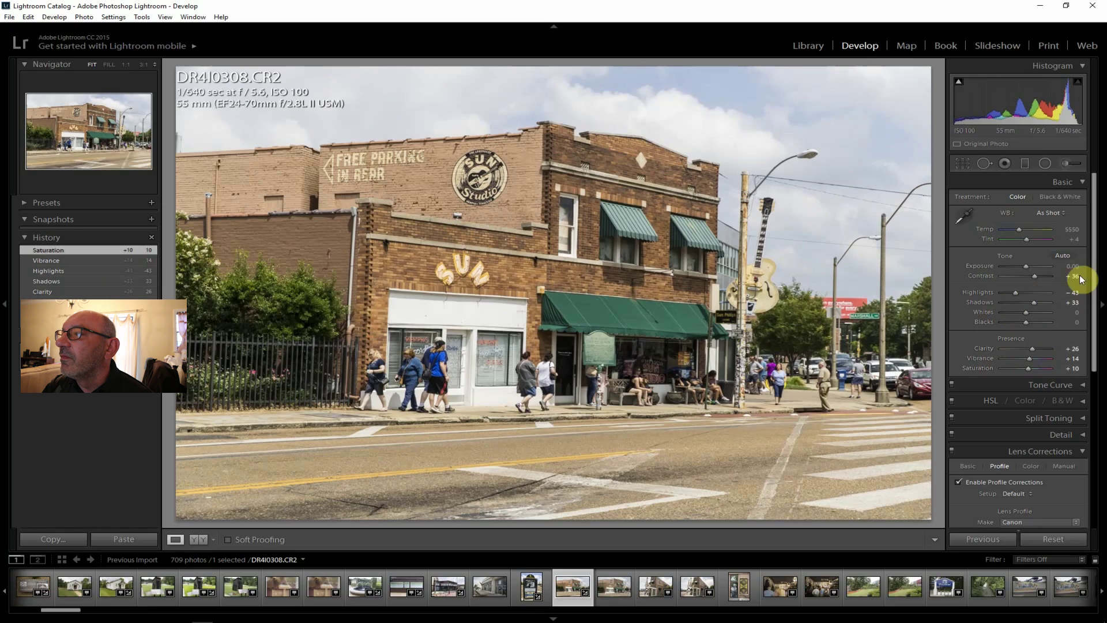
left_click_drag(1026, 265, 1024, 266)
double_click(1025, 264)
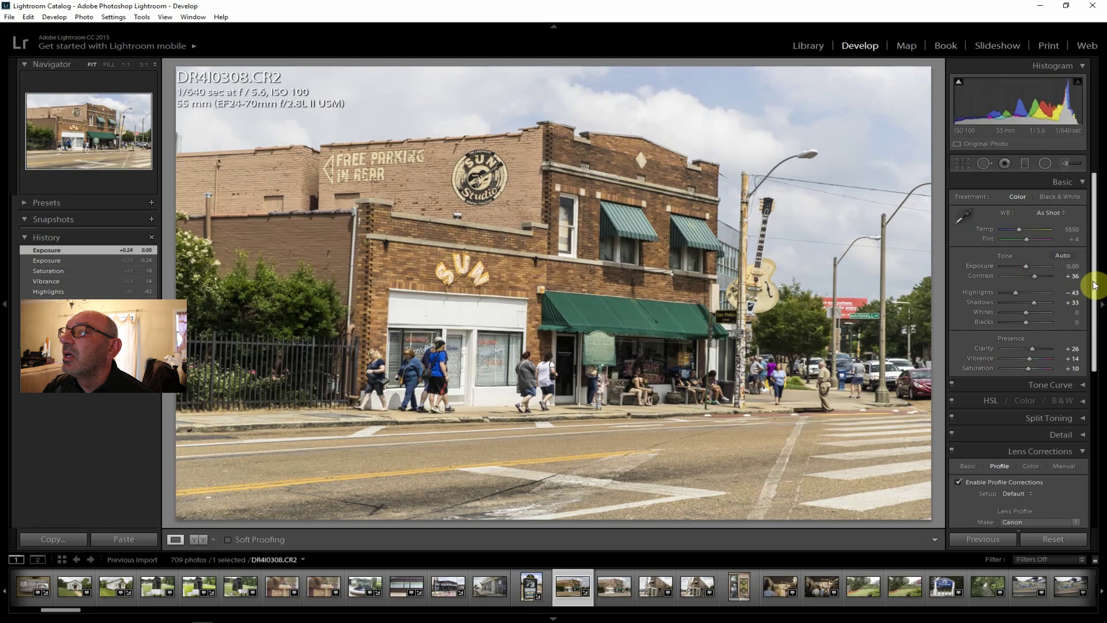
left_click_drag(1094, 285, 1048, 479)
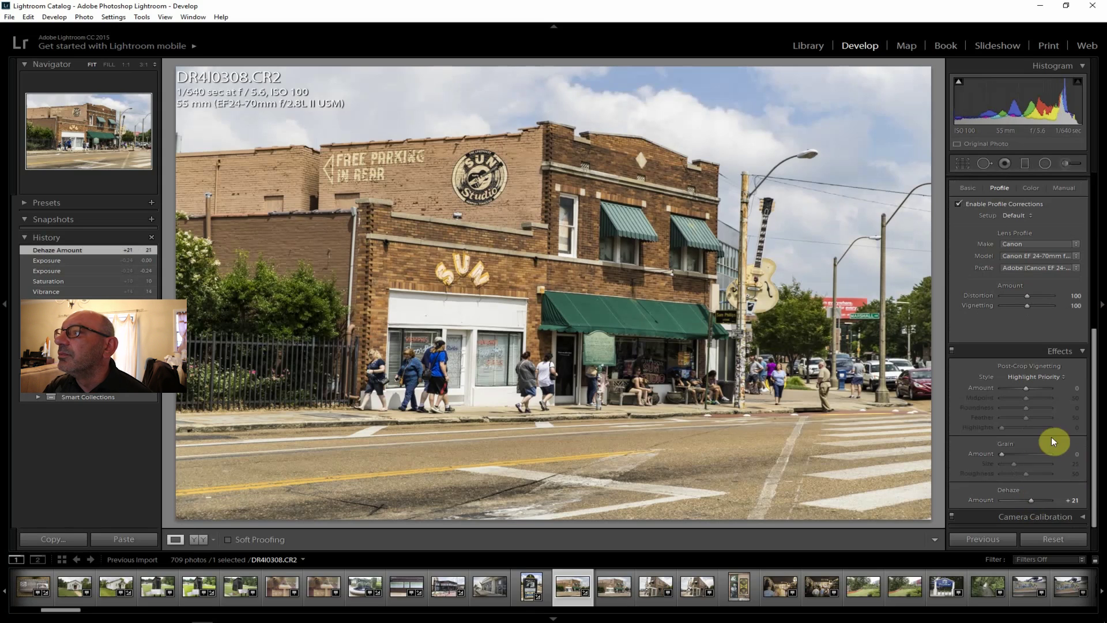
- Brighten the Sun Studio street photo by setting Exposure to +0.24 and Shadows to +71
left_click_drag(1097, 408, 1095, 178)
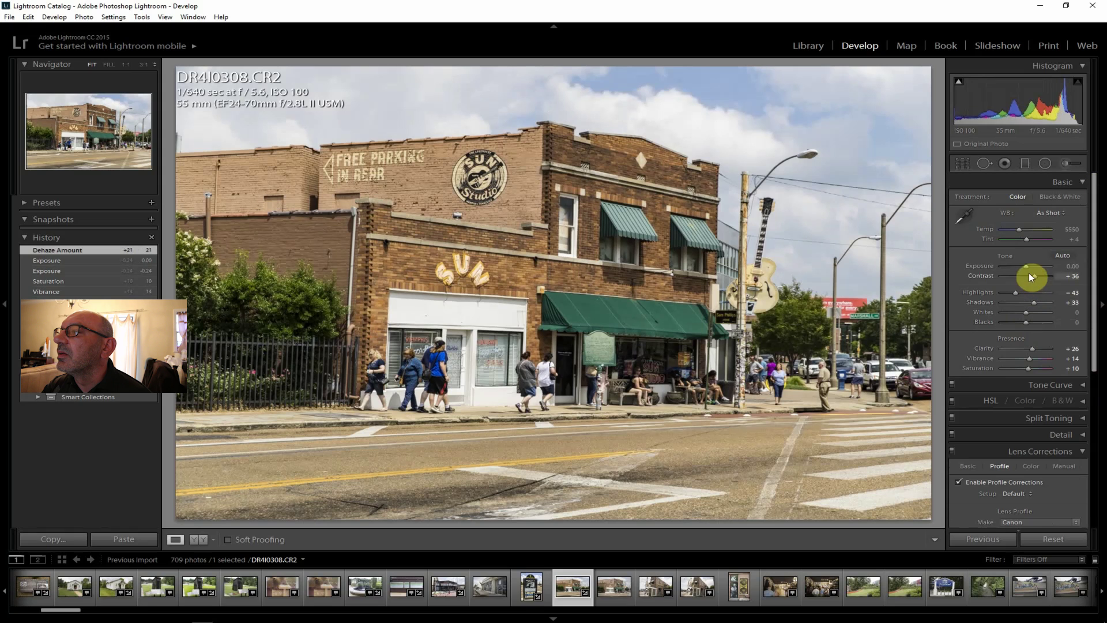
left_click_drag(1027, 265, 1046, 302)
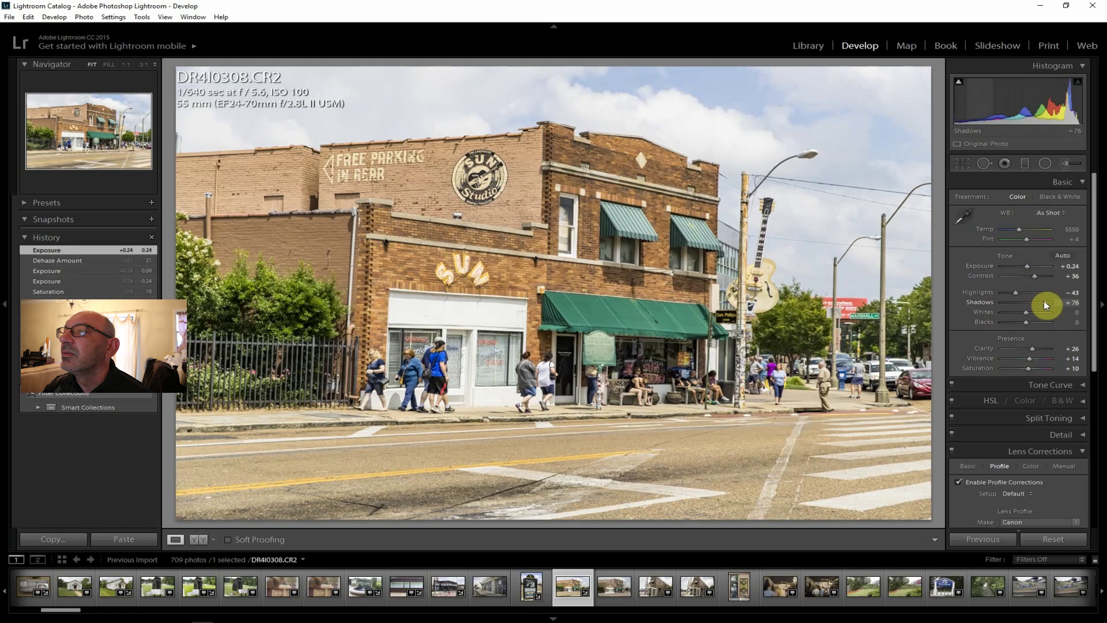
left_click_drag(1045, 305, 1045, 305)
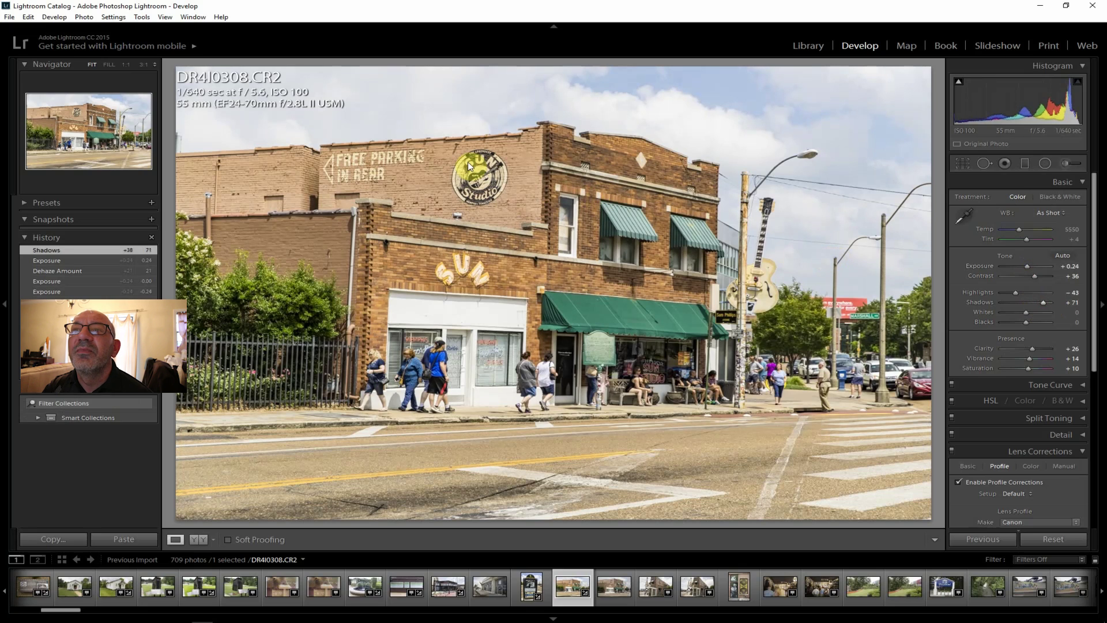
- Export the Sun Studio street photo DR4I0308.CR2 with the existing export settings
left_click(9, 17)
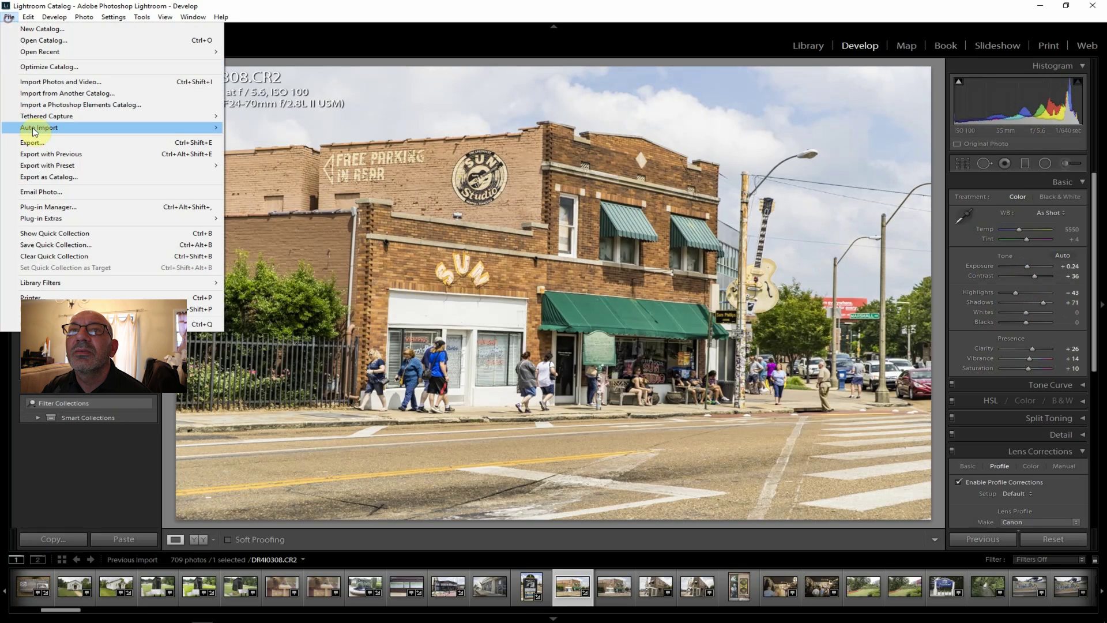
left_click(34, 143)
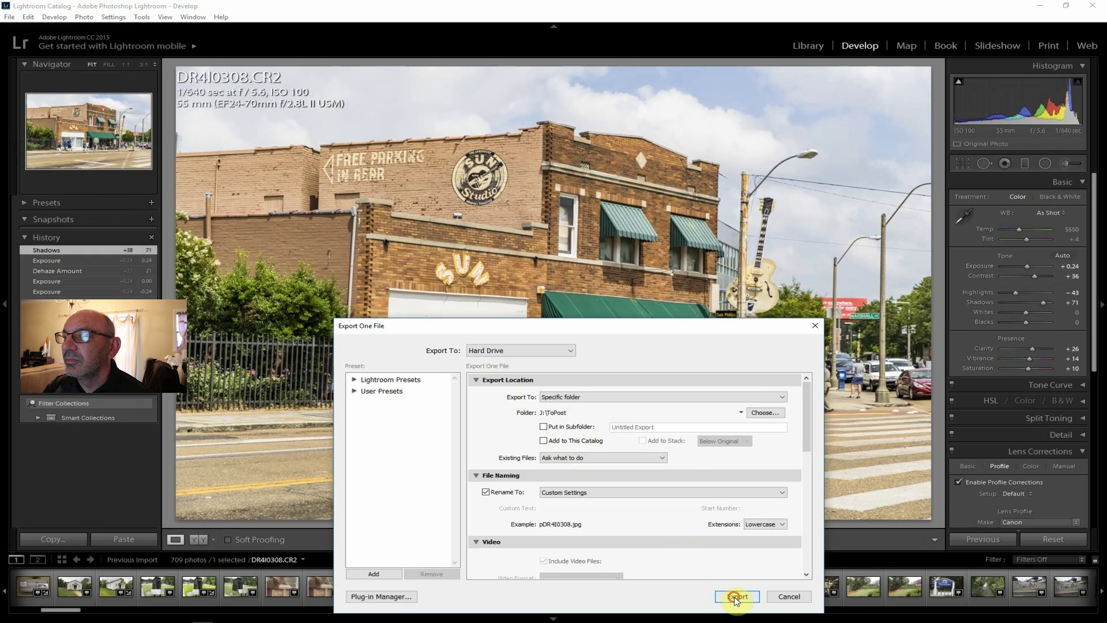
left_click(736, 596)
- Open Sun Studio corner photo DR4I0311.CR2, enable lens profile corrections, and set Shadows to +48, Contrast to +31, Clarity to +24 and Highlights to -69
left_click(611, 589)
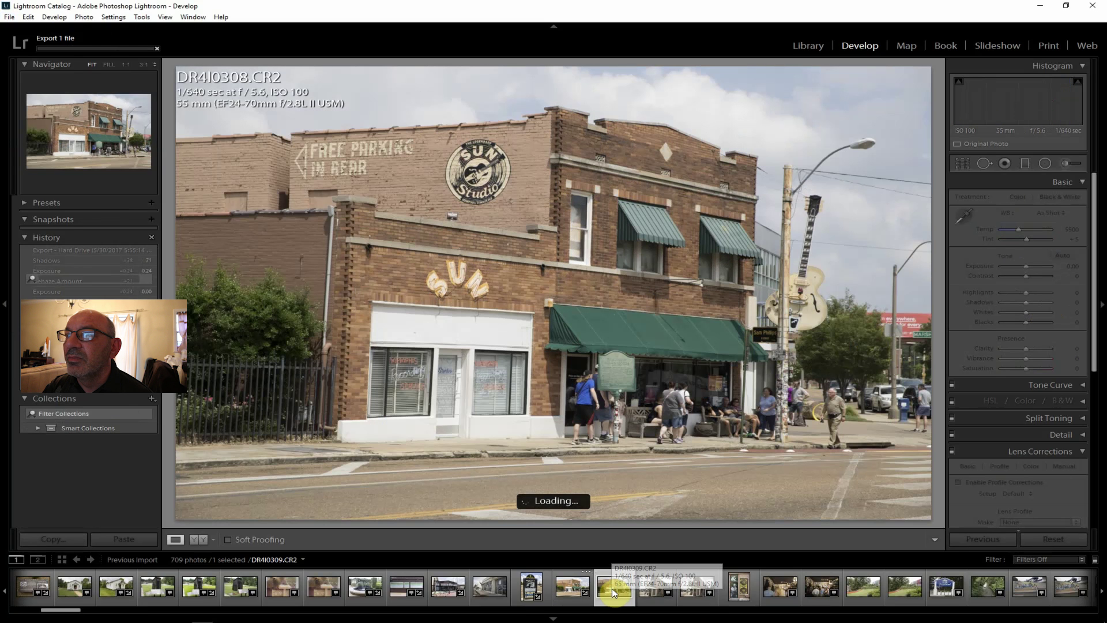
left_click(649, 591)
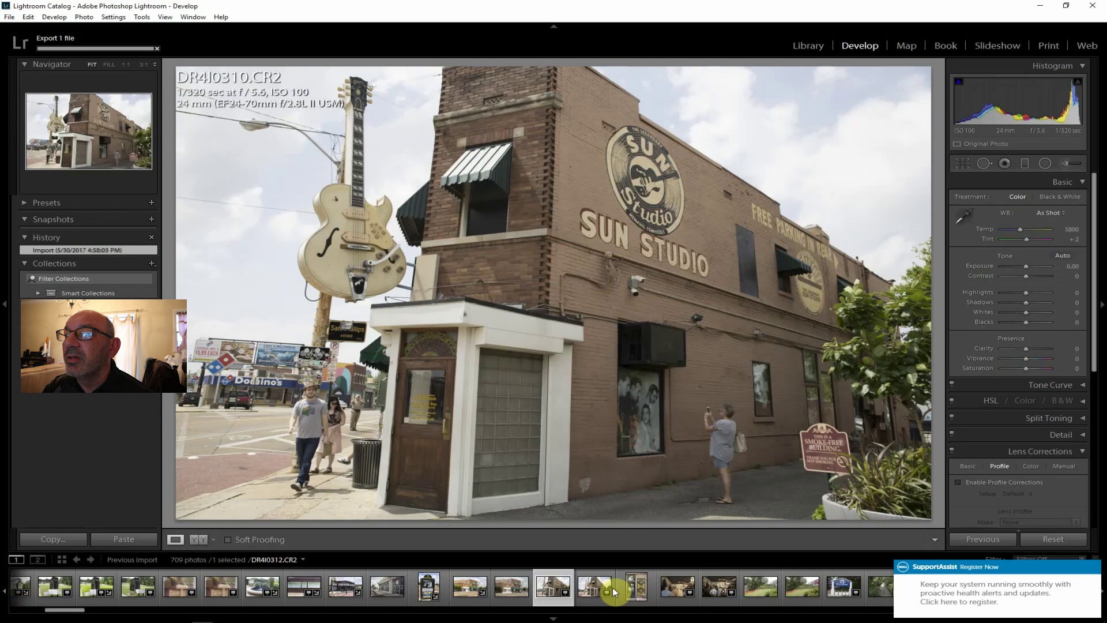
left_click(592, 586)
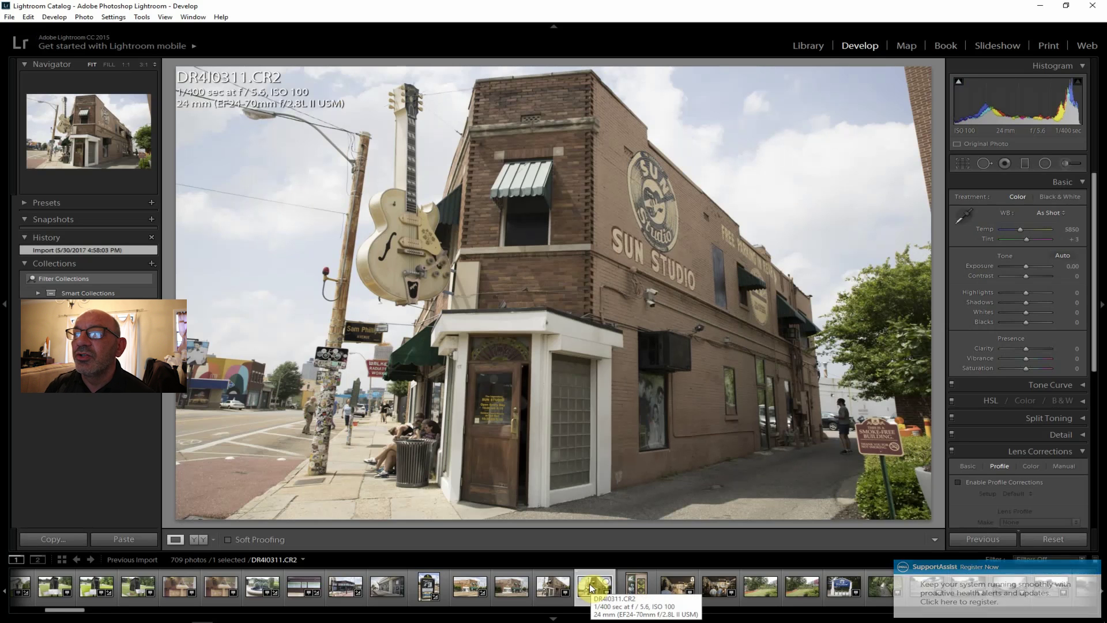
left_click(1022, 482)
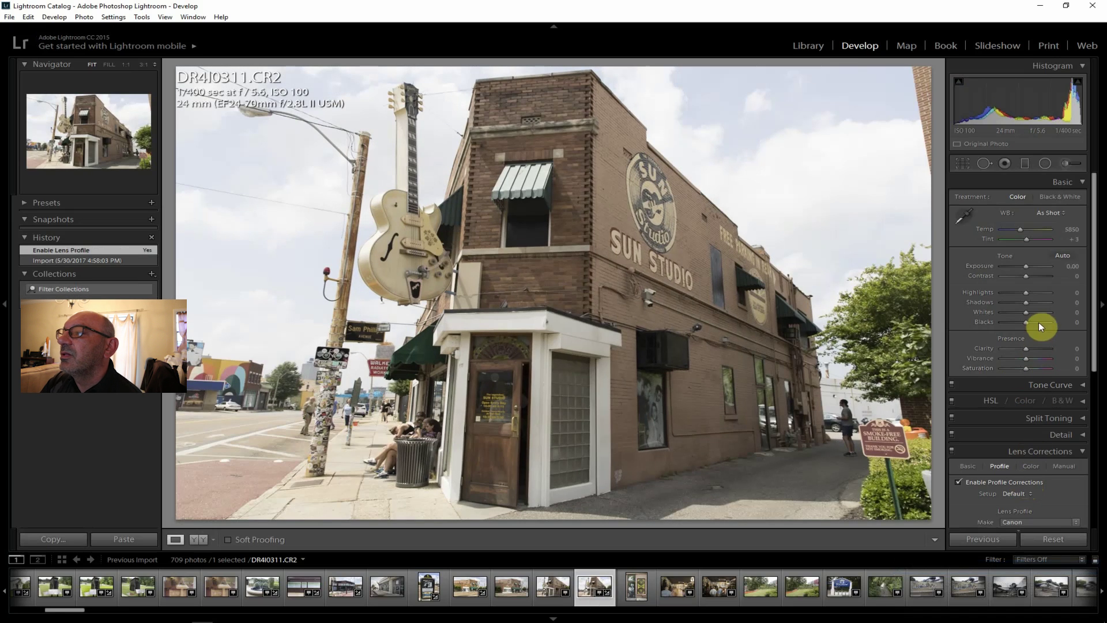
left_click_drag(1025, 302, 1033, 276)
left_click_drag(1032, 347, 1032, 347)
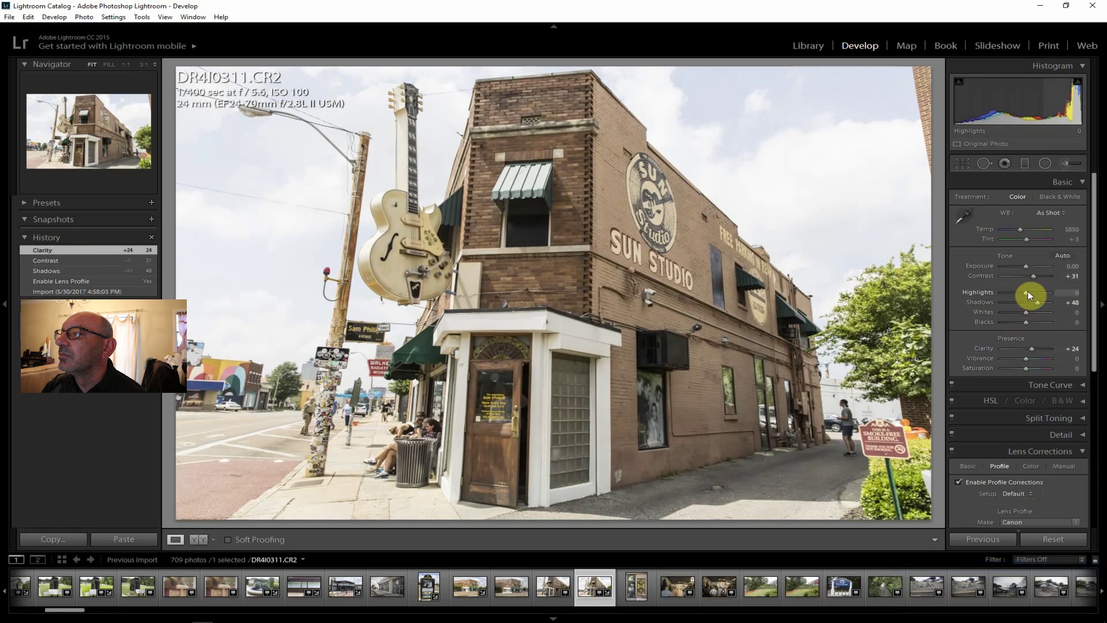
left_click_drag(1027, 292, 1009, 293)
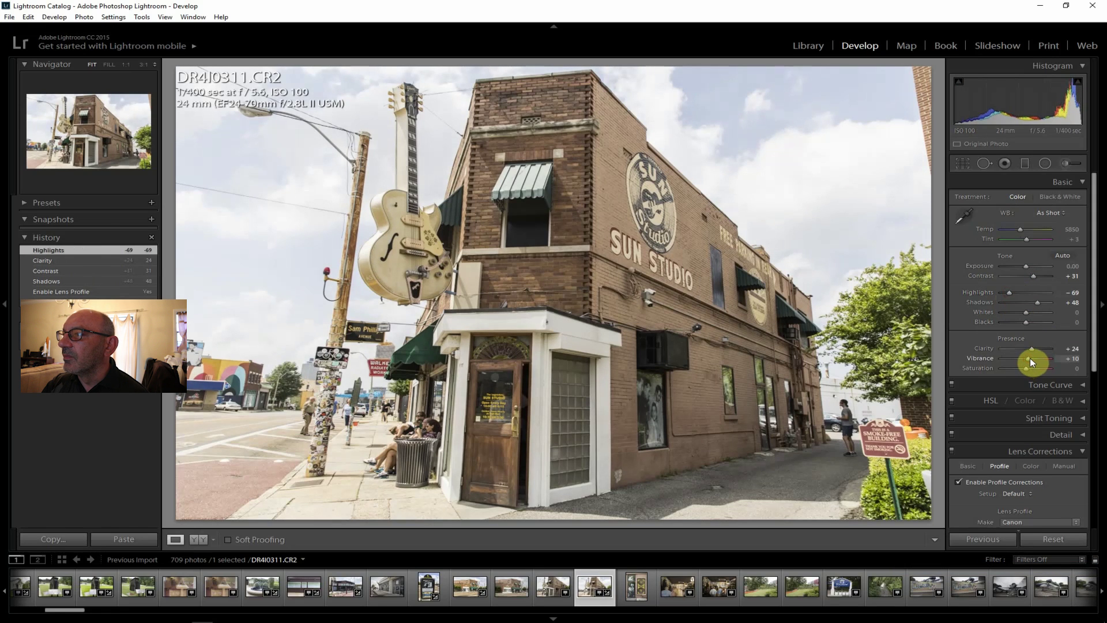
- Set the Sun Studio corner photo's Vibrance to +10, Saturation to +10 and Dehaze amount to +38
left_click_drag(1029, 357, 1029, 357)
left_click_drag(1026, 368, 1028, 367)
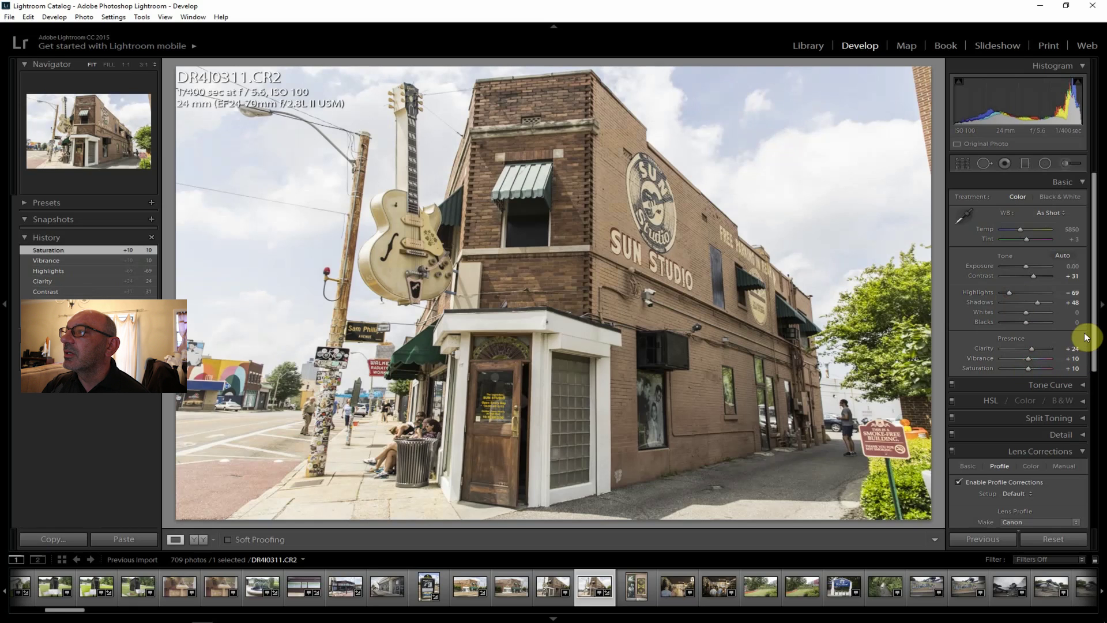
left_click_drag(1094, 321, 1092, 519)
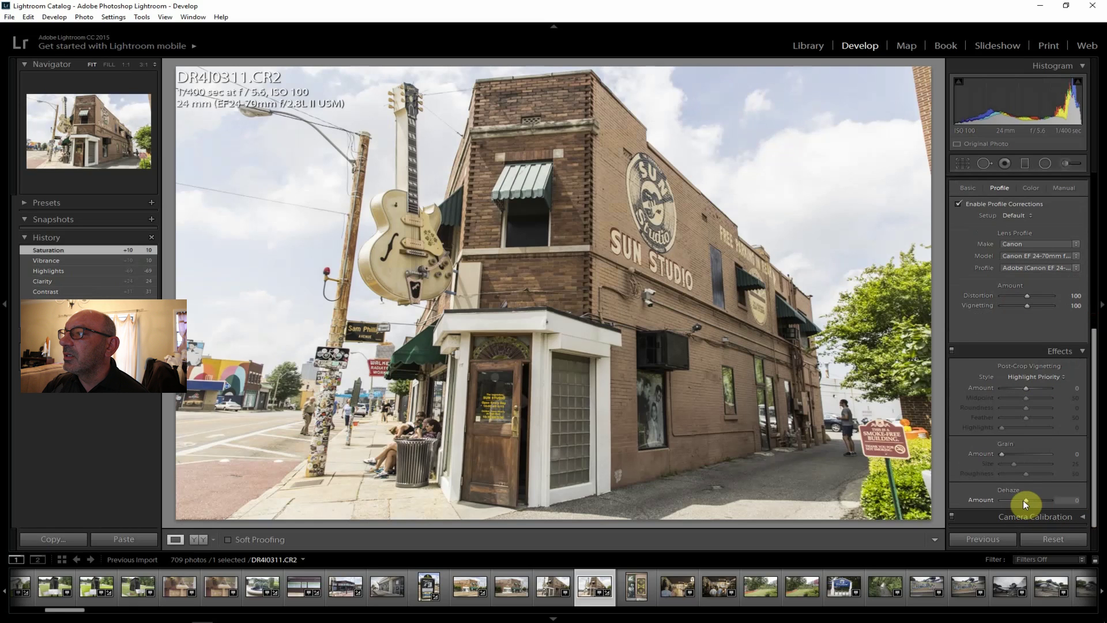
left_click_drag(1029, 498, 1033, 501)
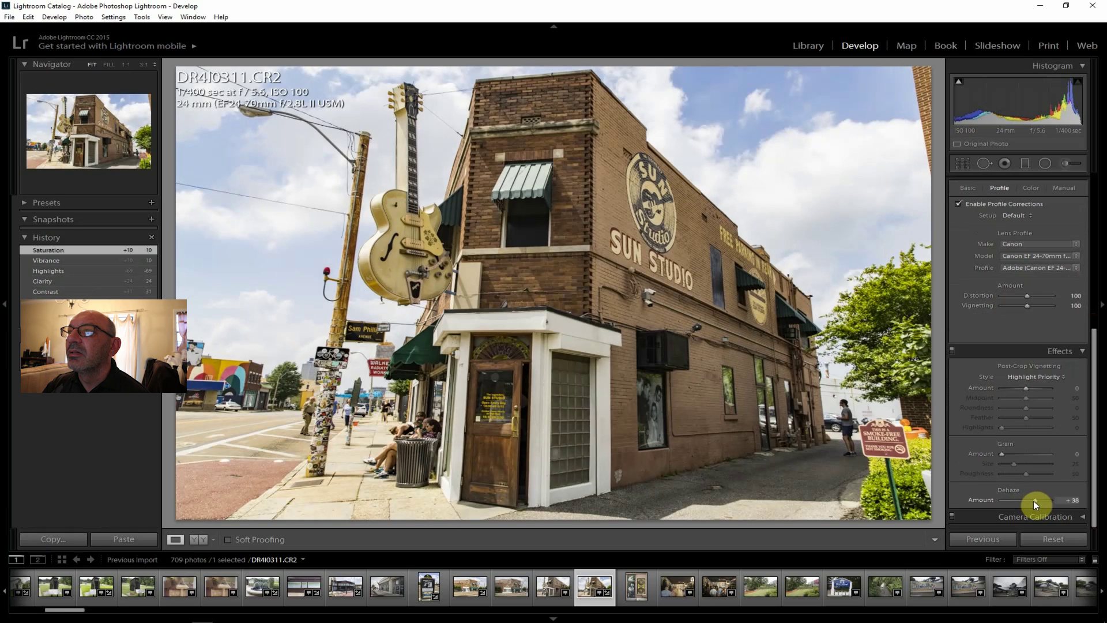
left_click_drag(1033, 501, 1033, 500)
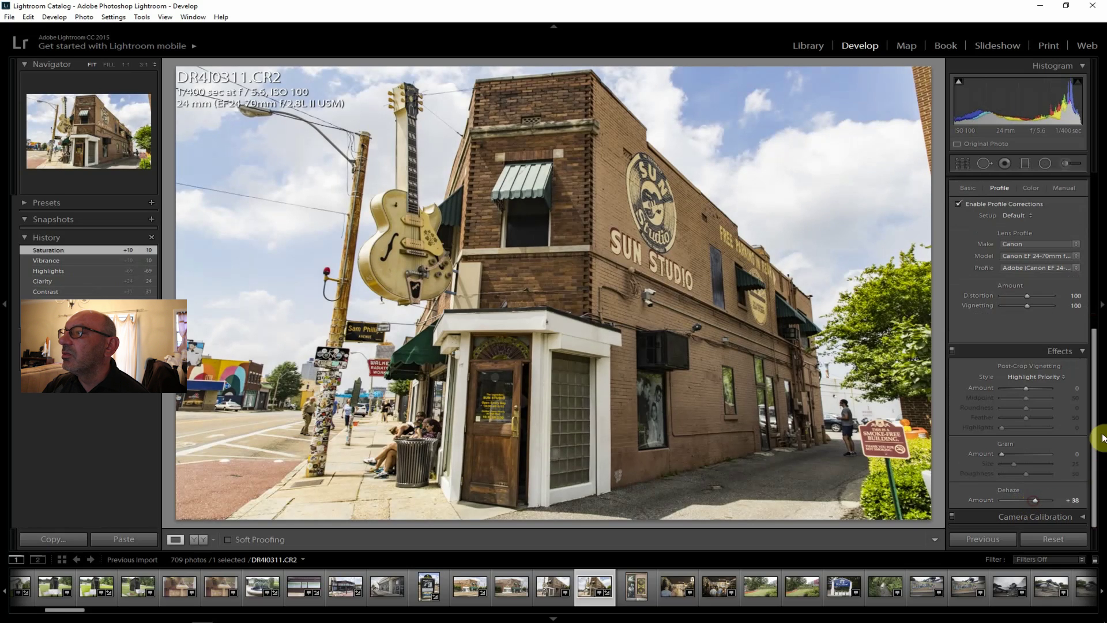
- Raise the Shadows of the Sun Studio corner photo to +76
left_click_drag(1089, 421, 1090, 265)
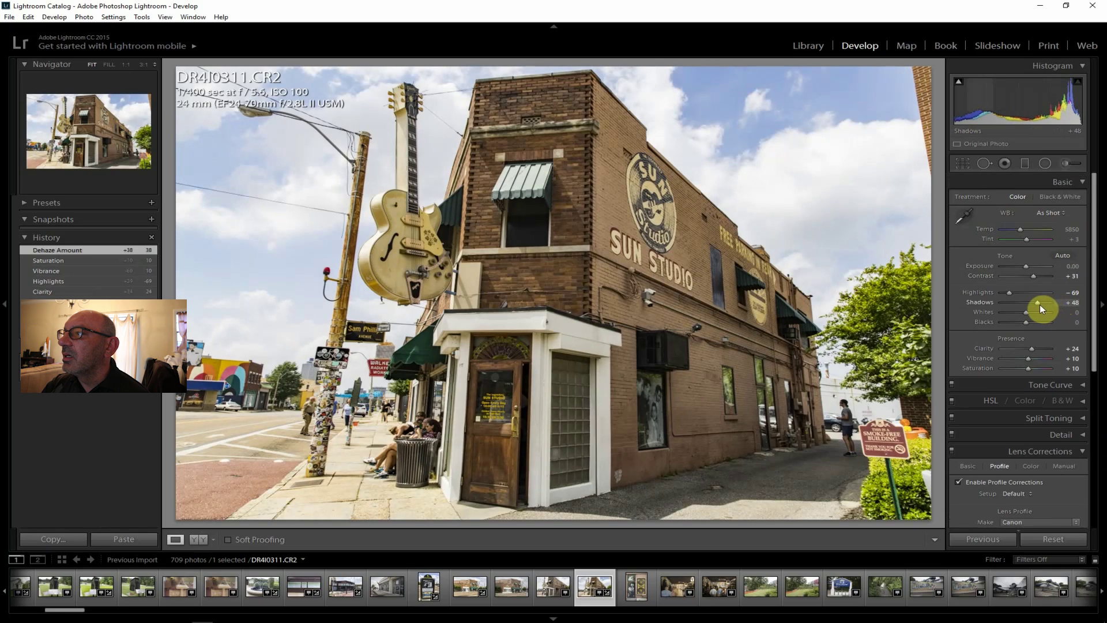
left_click_drag(1042, 302, 1043, 302)
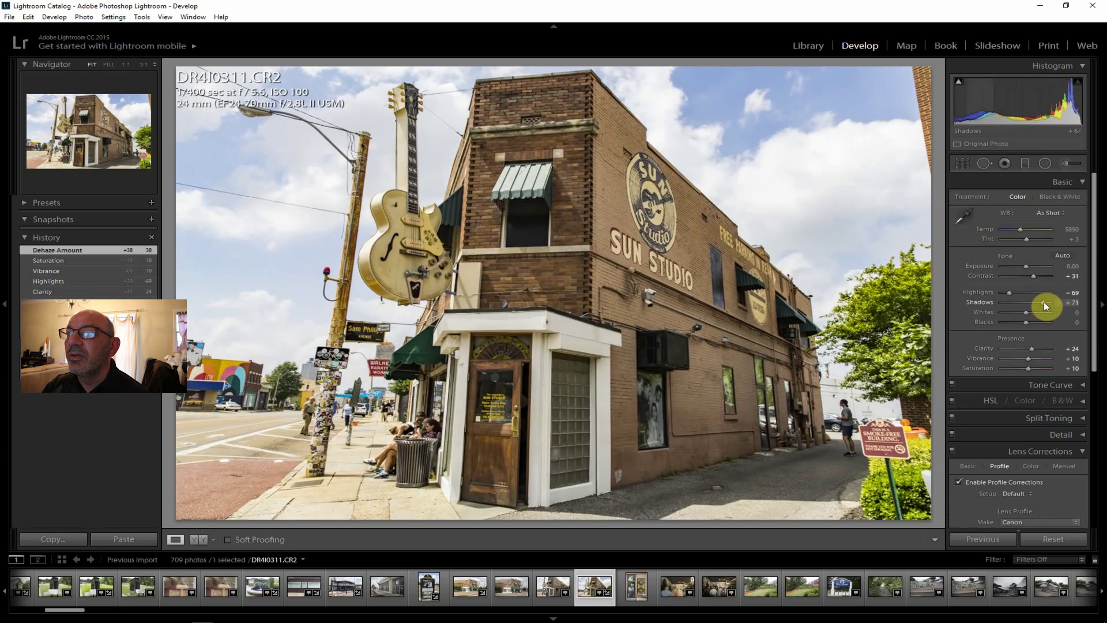
left_click_drag(1044, 302, 1045, 302)
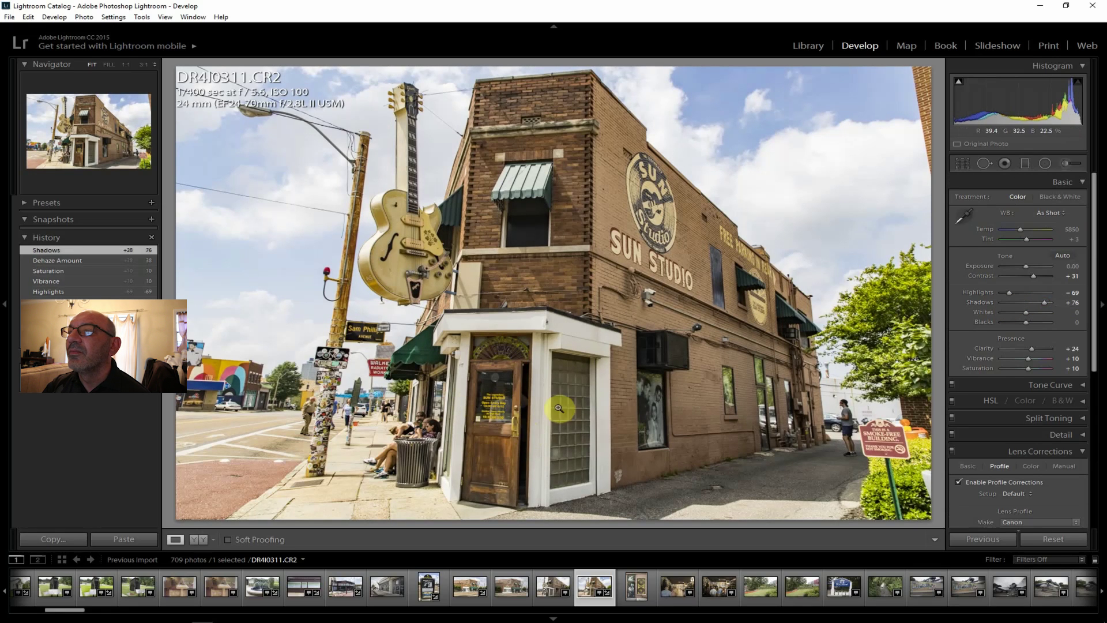
- Export the Sun Studio corner photo DR4I0311.CR2 with the existing export settings
left_click(9, 17)
left_click(52, 142)
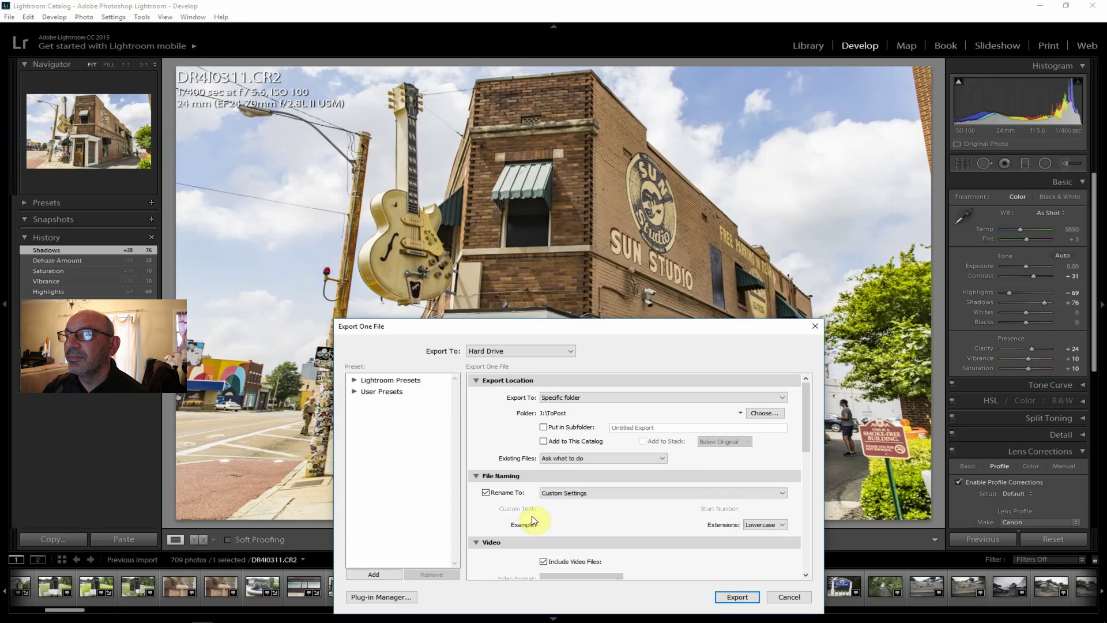
left_click(734, 596)
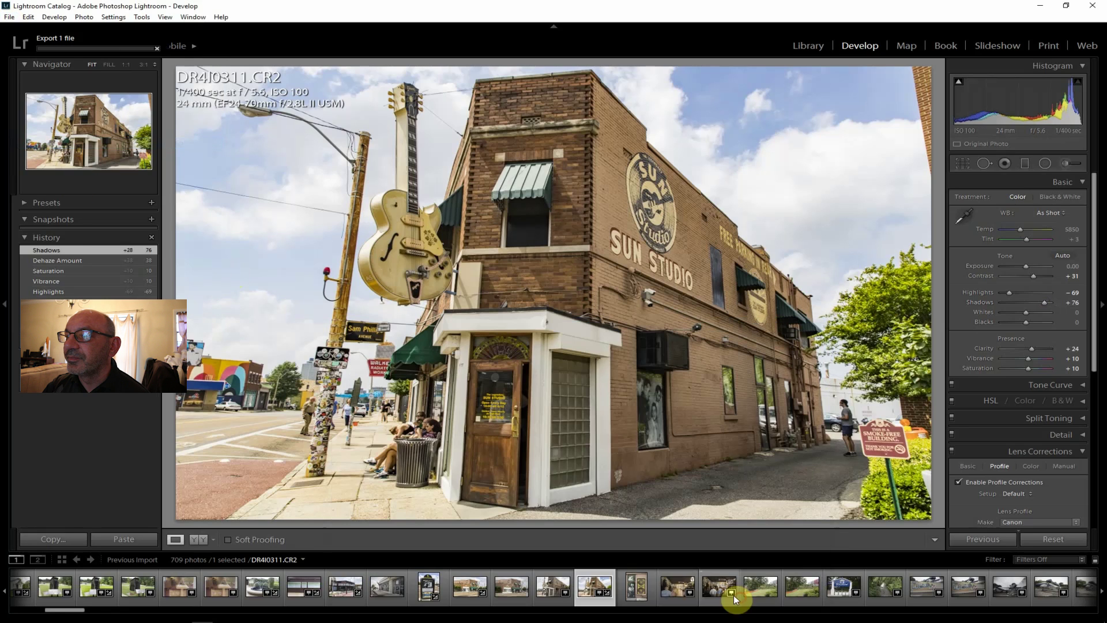
- Open the wall poster photo DR4I0312.CR2, examine the artist names on both yellow poster records at 1:1, and return to the fitted view
left_click(629, 590)
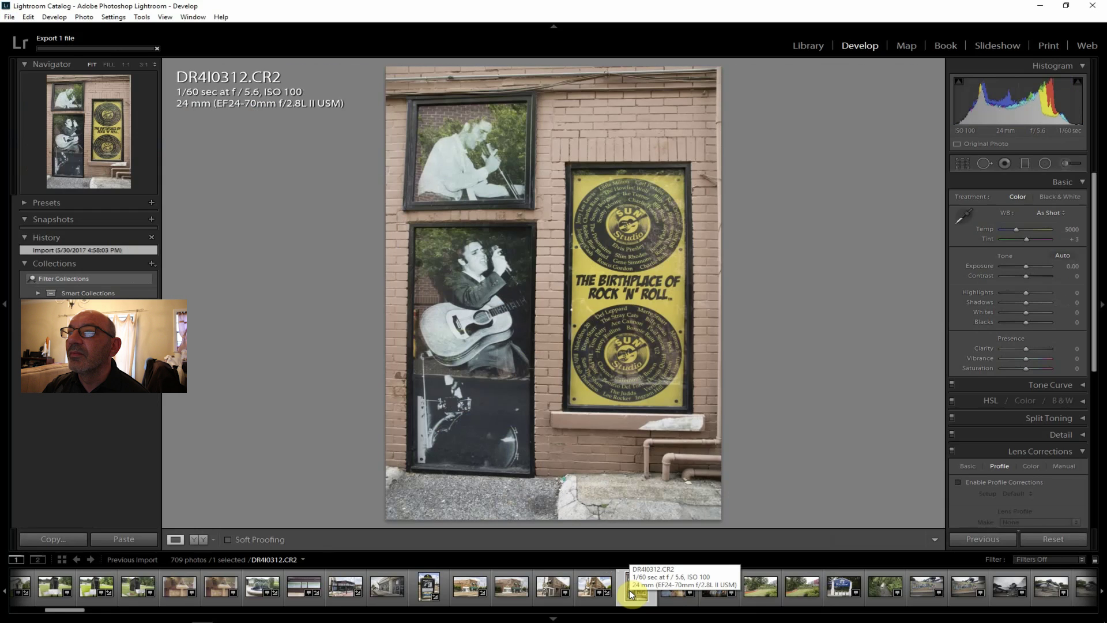
left_click(632, 221)
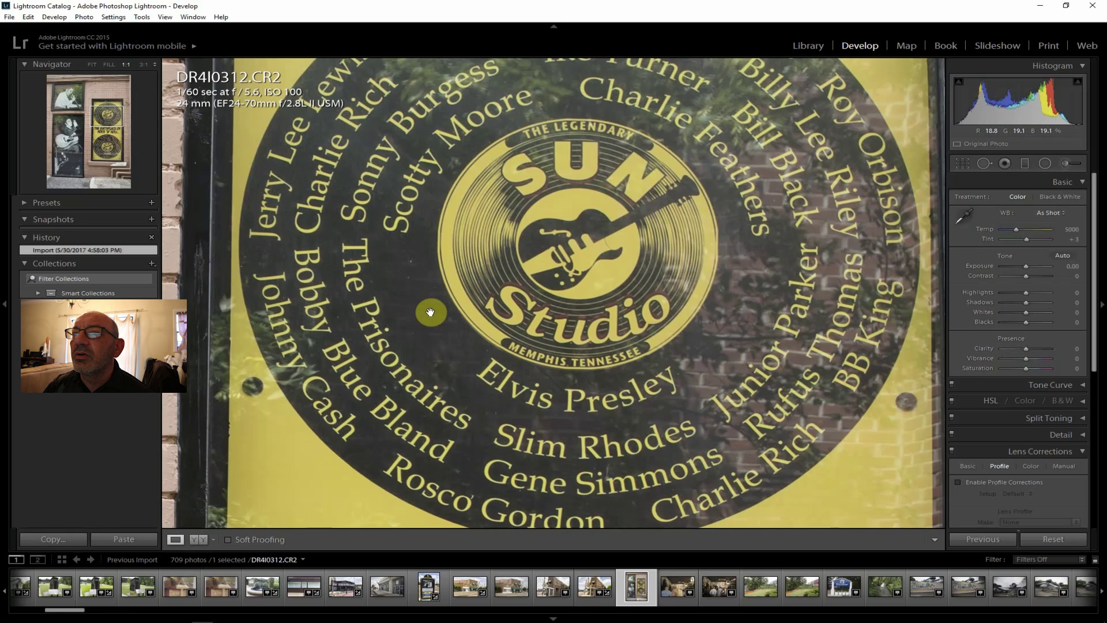
scroll(579, 437, "down", 5)
scroll(579, 437, "down", 5)
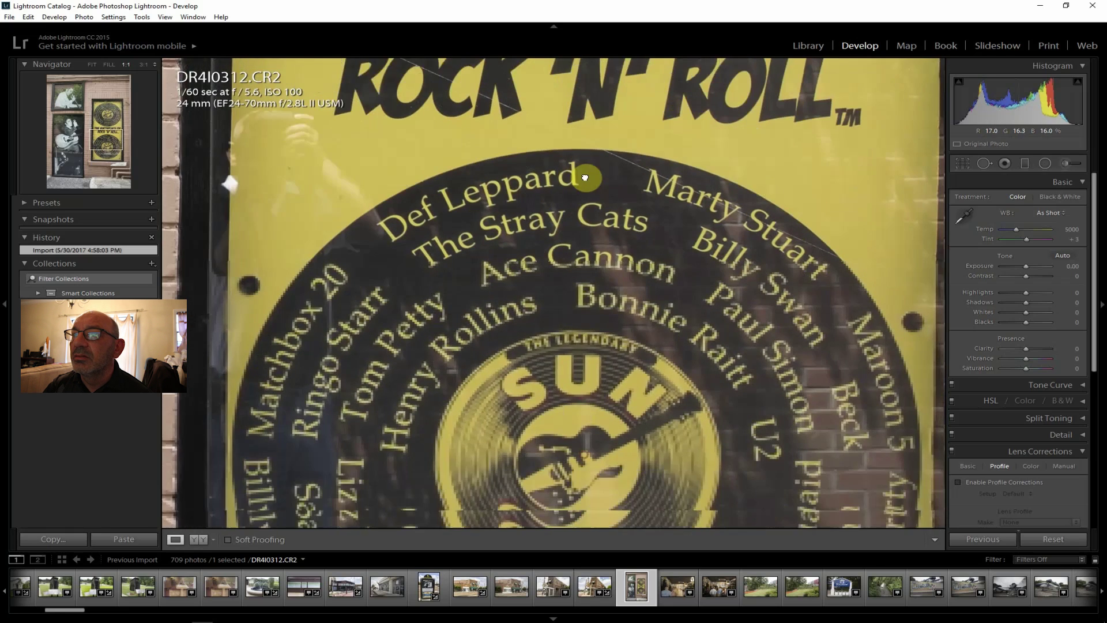
left_click_drag(566, 392, 565, 334)
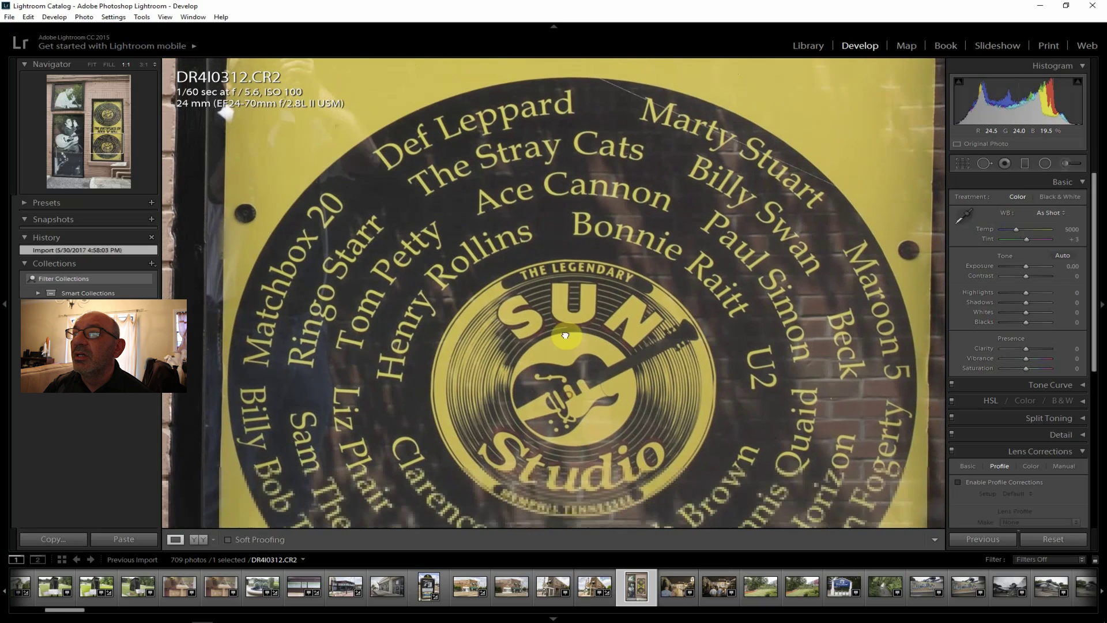
left_click_drag(654, 363, 644, 294)
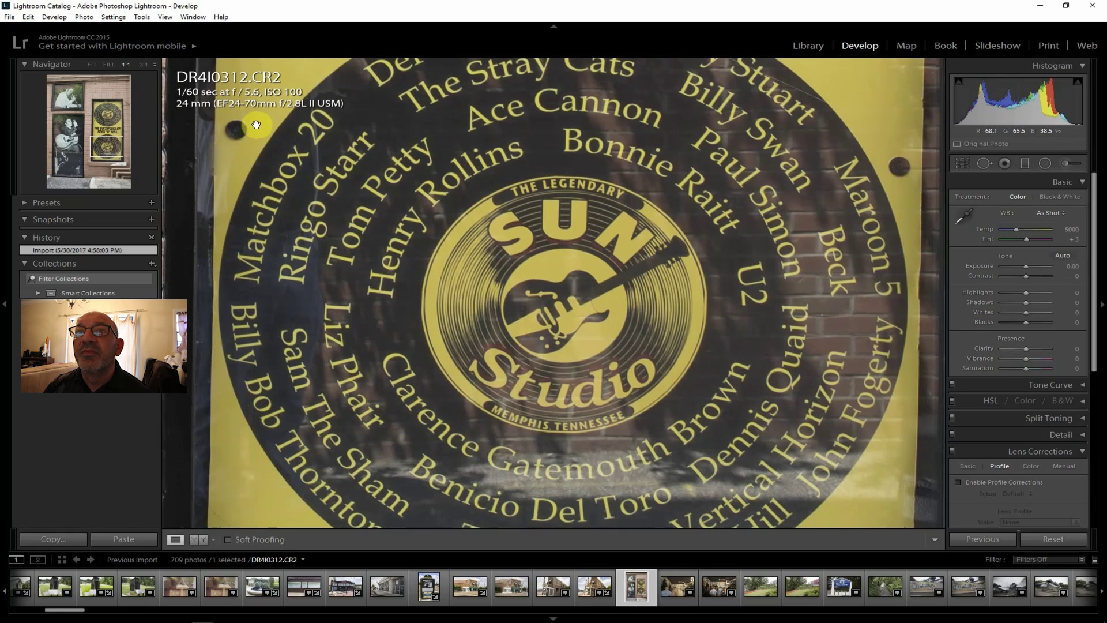
left_click(92, 64)
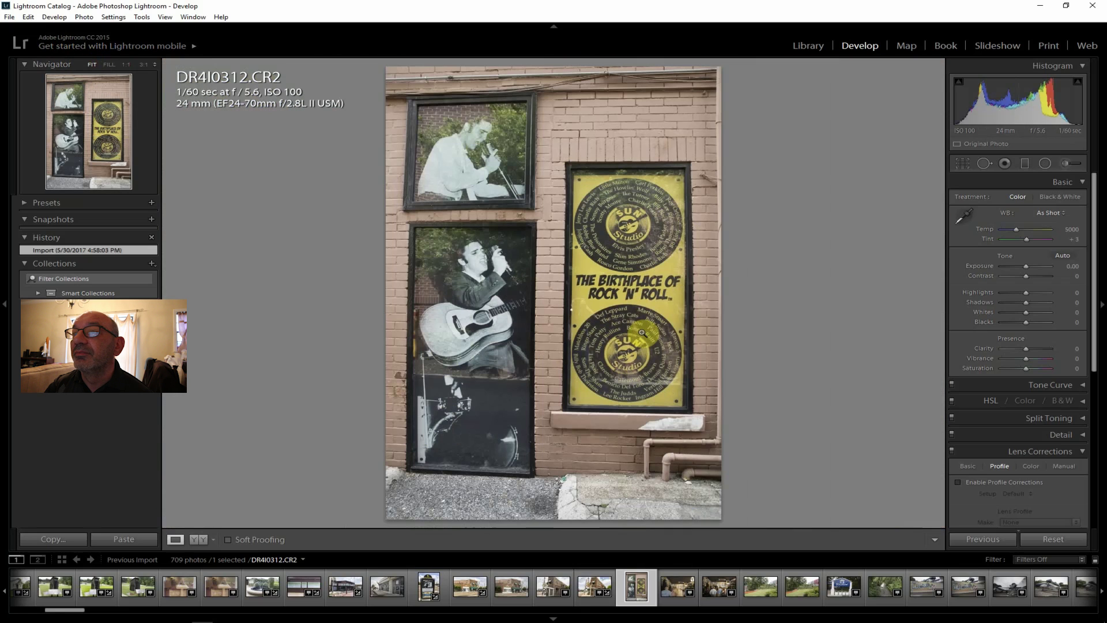
- Enable profile corrections on the wall poster photo and set Shadows to +31, Contrast to +45 and Clarity to +26
left_click(987, 481)
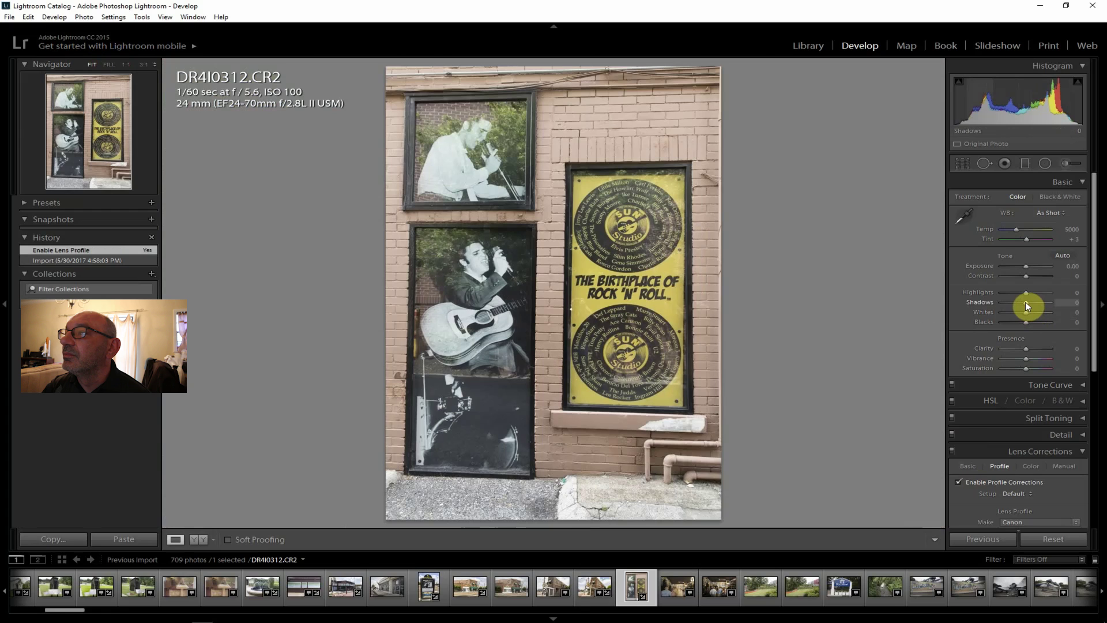
left_click_drag(1033, 302, 1036, 275)
left_click_drag(1026, 348, 1032, 348)
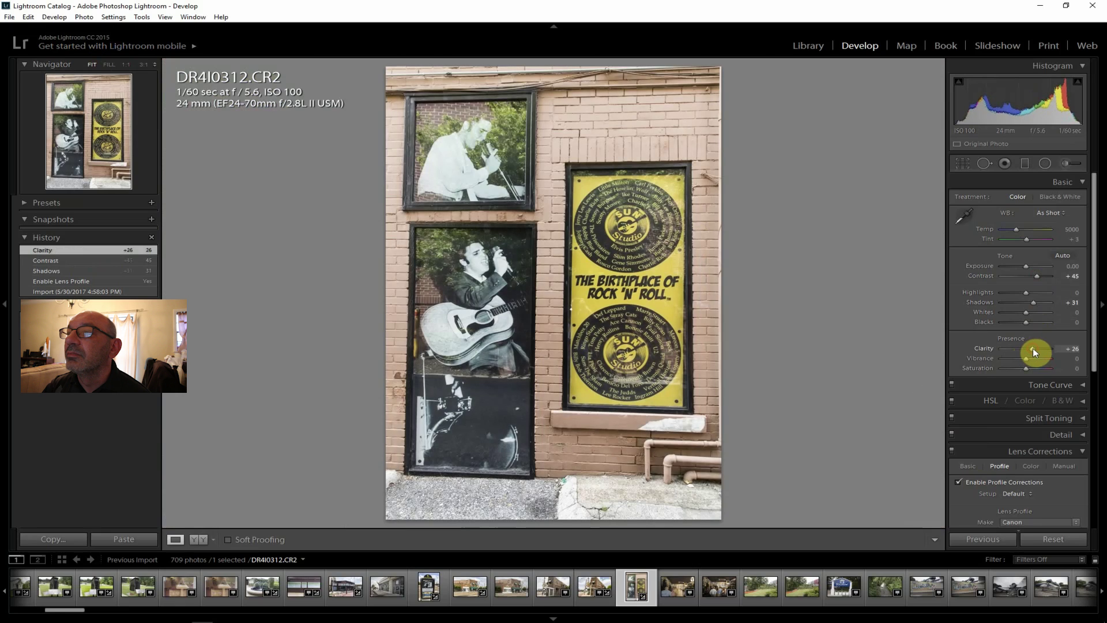
- Set the wall poster photo's Highlights to −43, Vibrance to +12, Saturation to +5 and Dehaze amount to +21
left_click_drag(1031, 299, 1016, 292)
left_click_drag(1026, 358, 1026, 367)
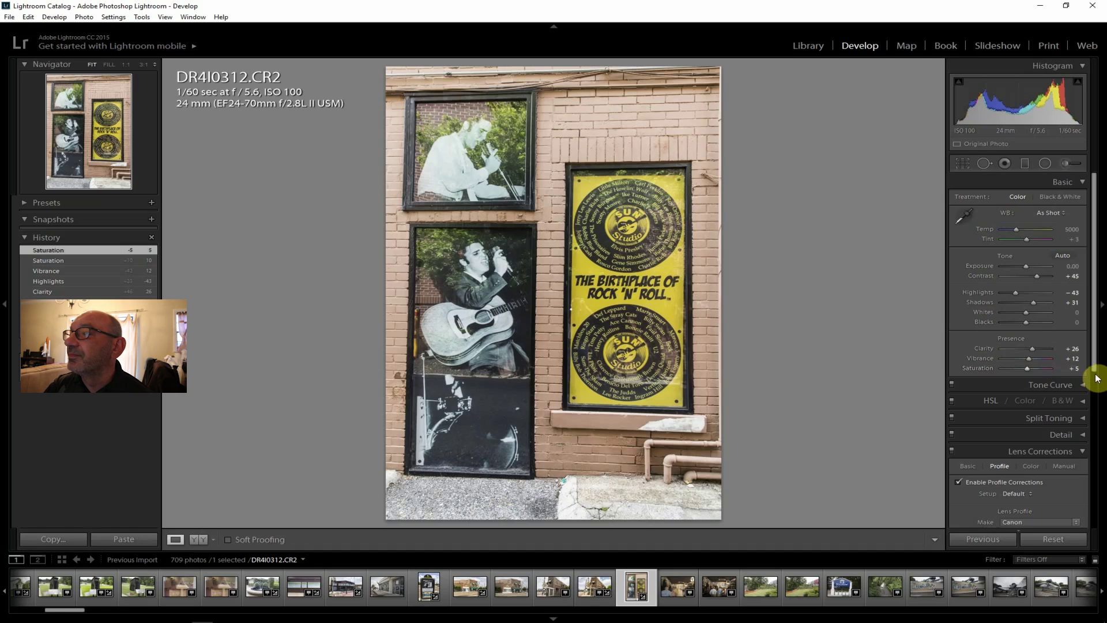
left_click_drag(1093, 359, 1086, 497)
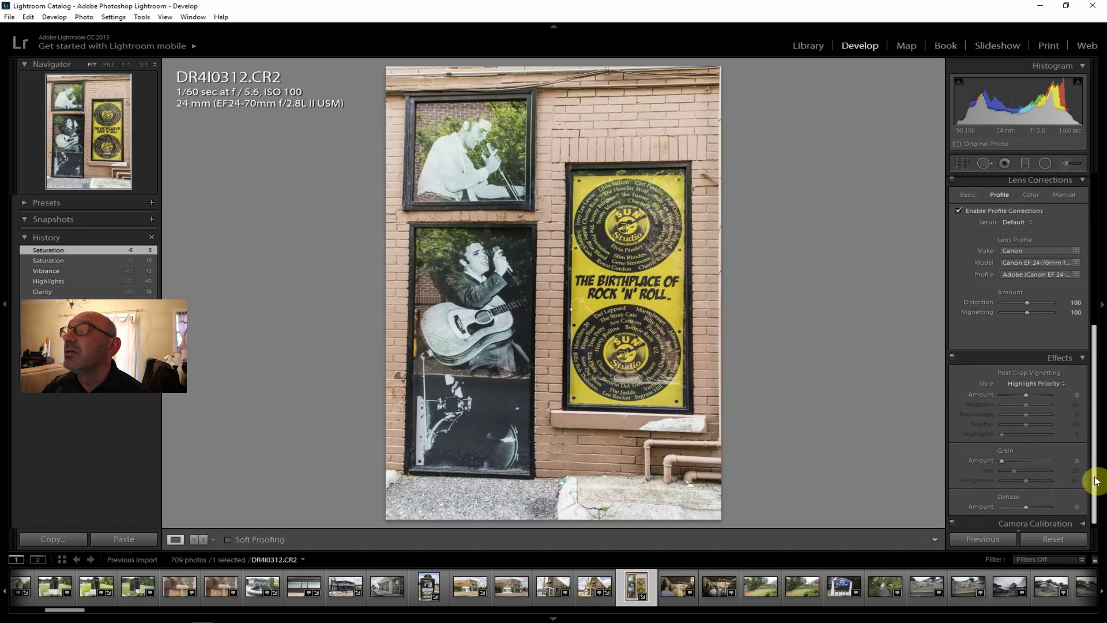
left_click_drag(1094, 458, 1095, 470)
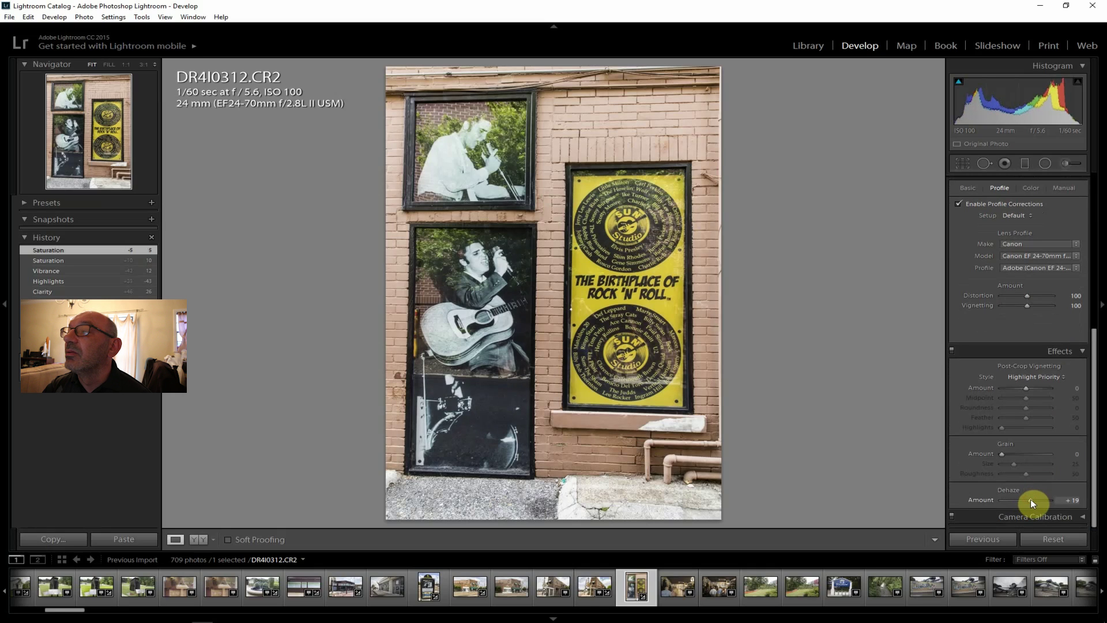
left_click_drag(1030, 499, 1031, 499)
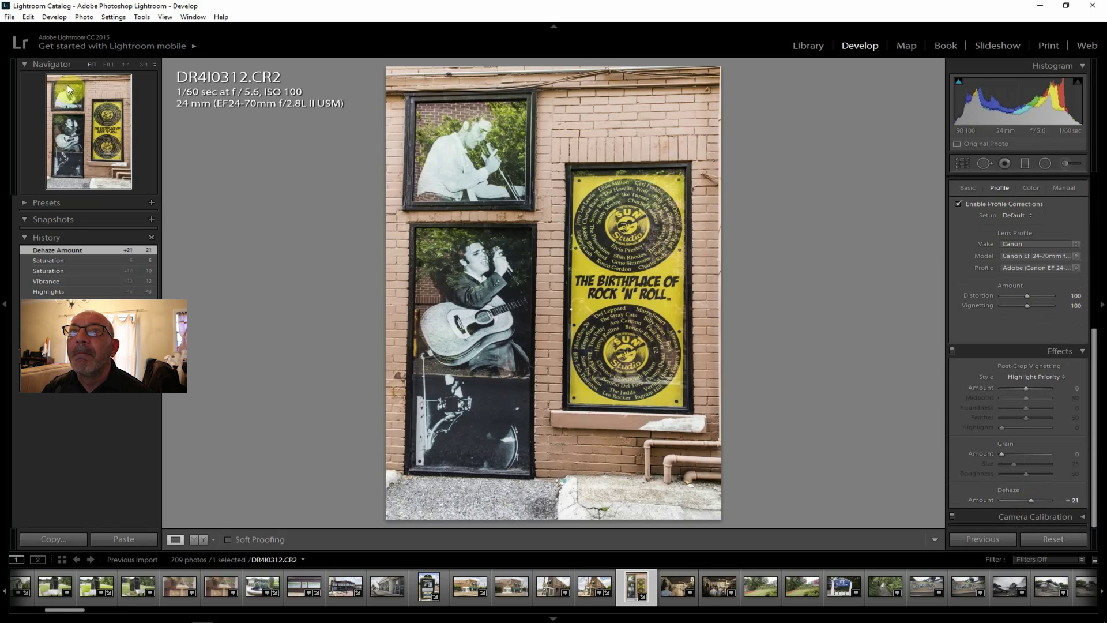
- Export the wall poster photo DR4I0312.CR2 with the existing export settings
left_click(10, 17)
left_click(63, 138)
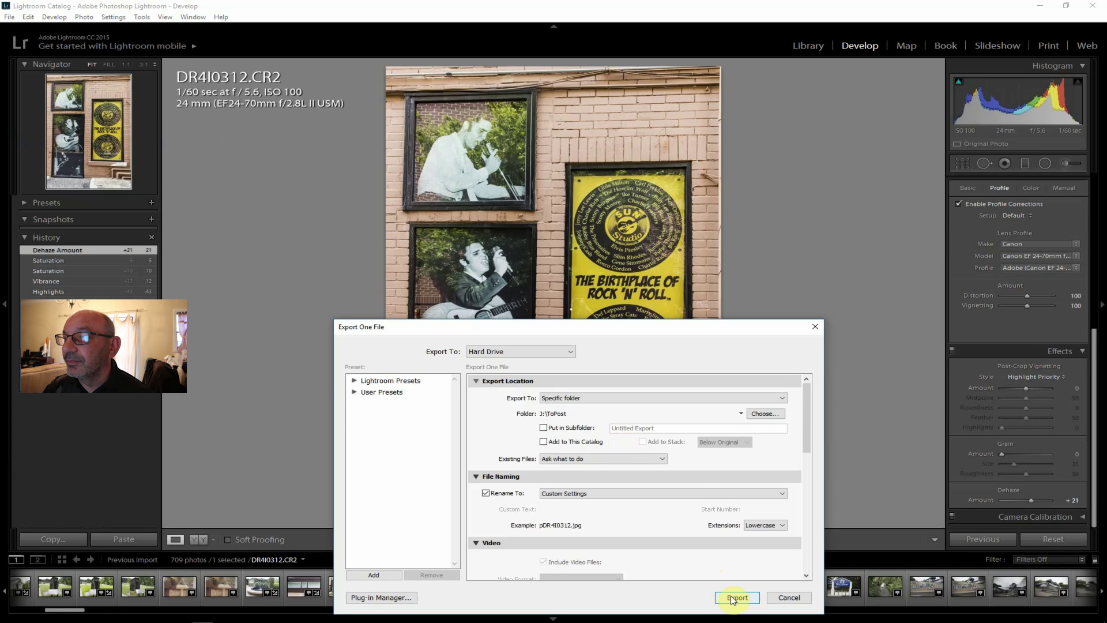
left_click(733, 597)
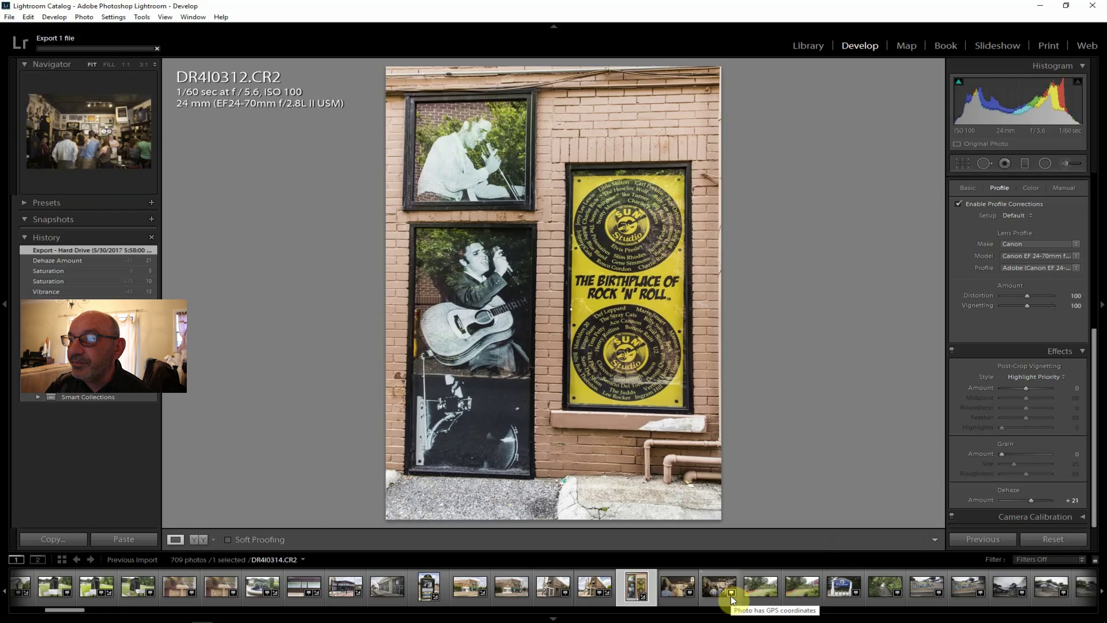
- Examine the two crowded record shop interior photos, DR4I0313.CR2 and DR4I0314.CR2
left_click(670, 586)
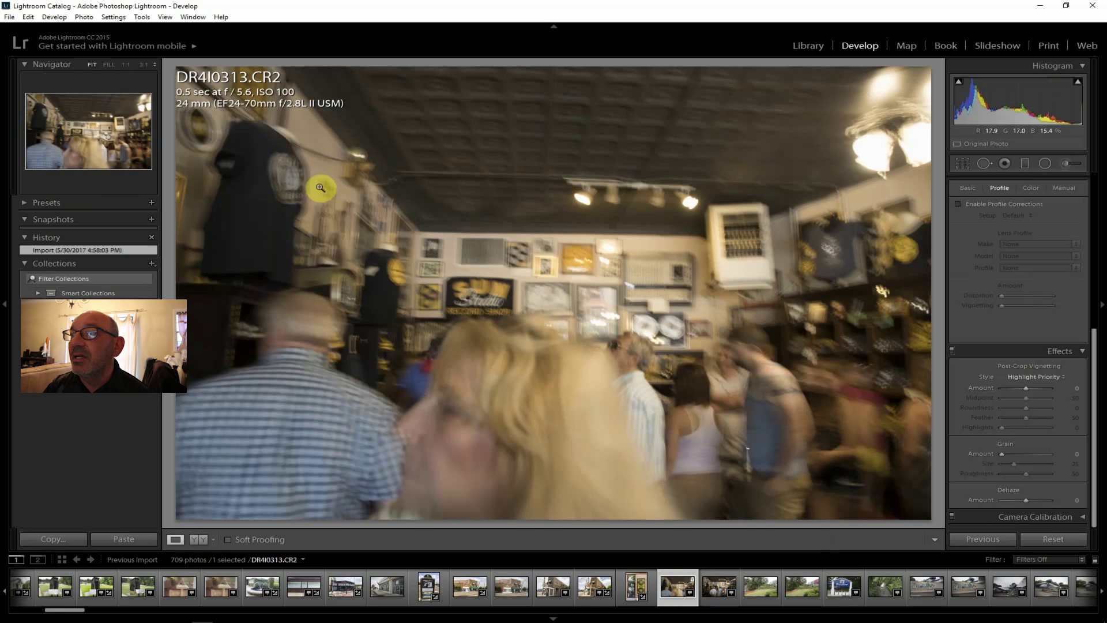
left_click(714, 585)
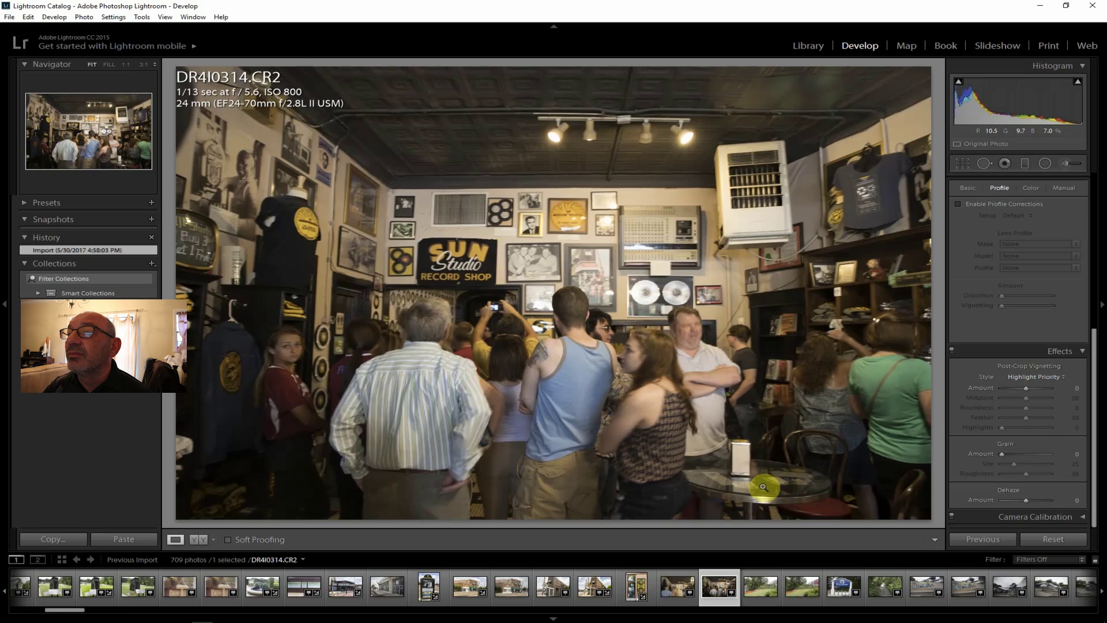
- Open the fallen tree photo DR4I0315.CR2, enable profile corrections and set Contrast to +21, Clarity to +19 and Highlights to −48
left_click(759, 579)
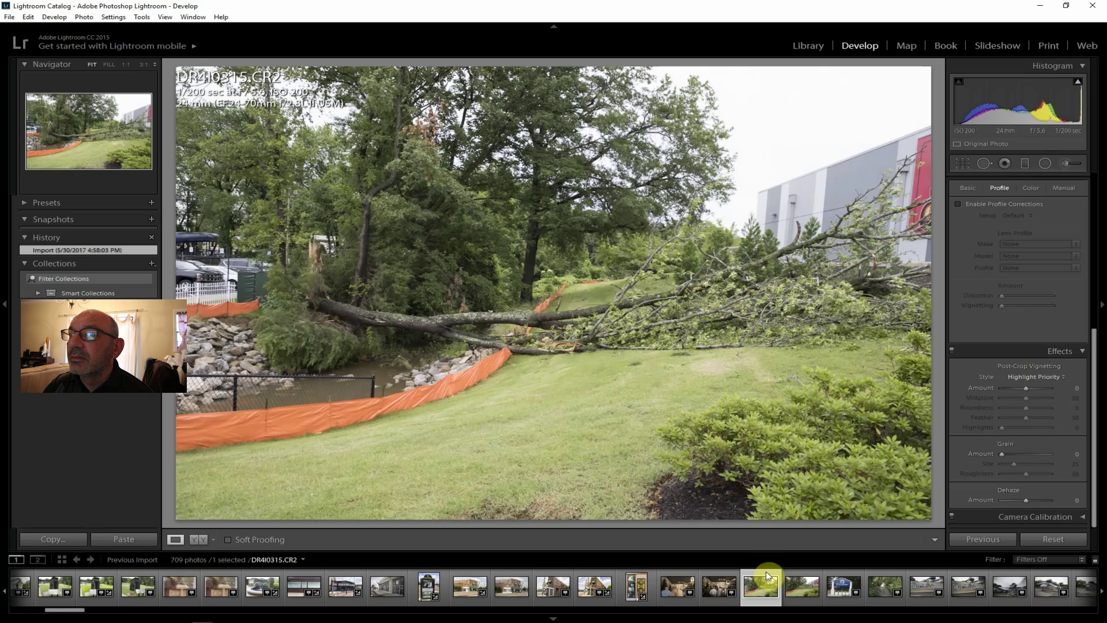
left_click(958, 204)
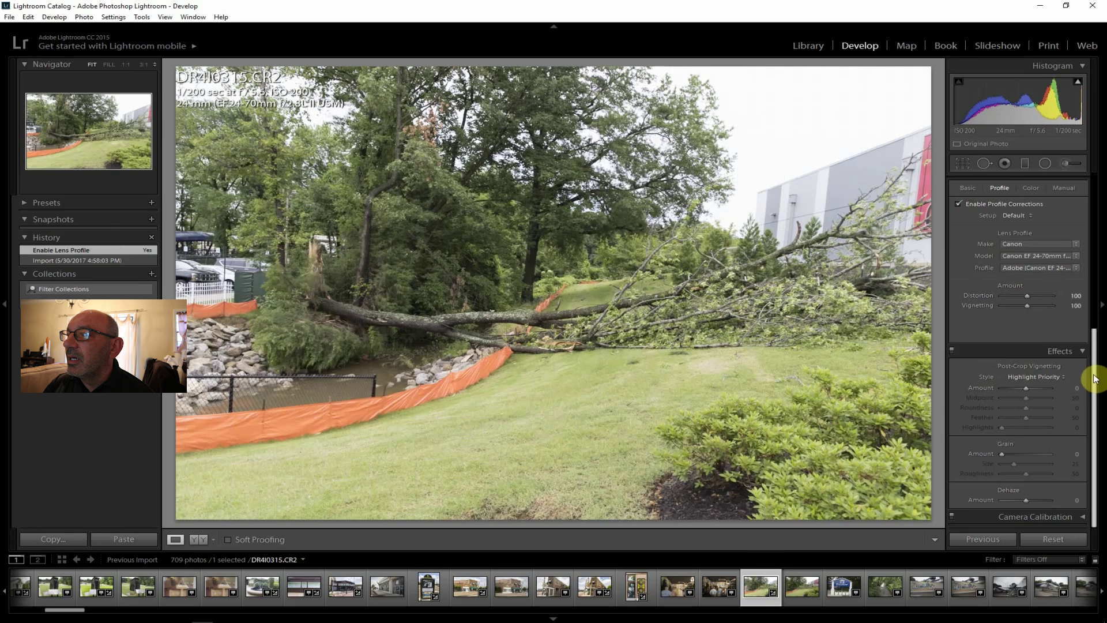
left_click_drag(1095, 375, 1087, 168)
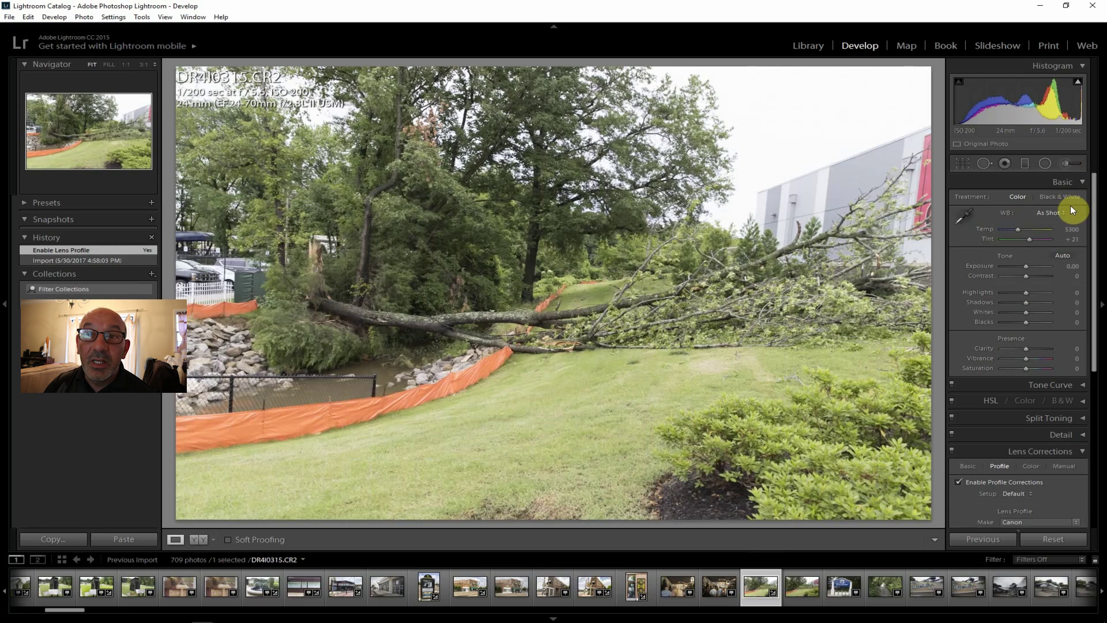
left_click_drag(1025, 275, 1030, 275)
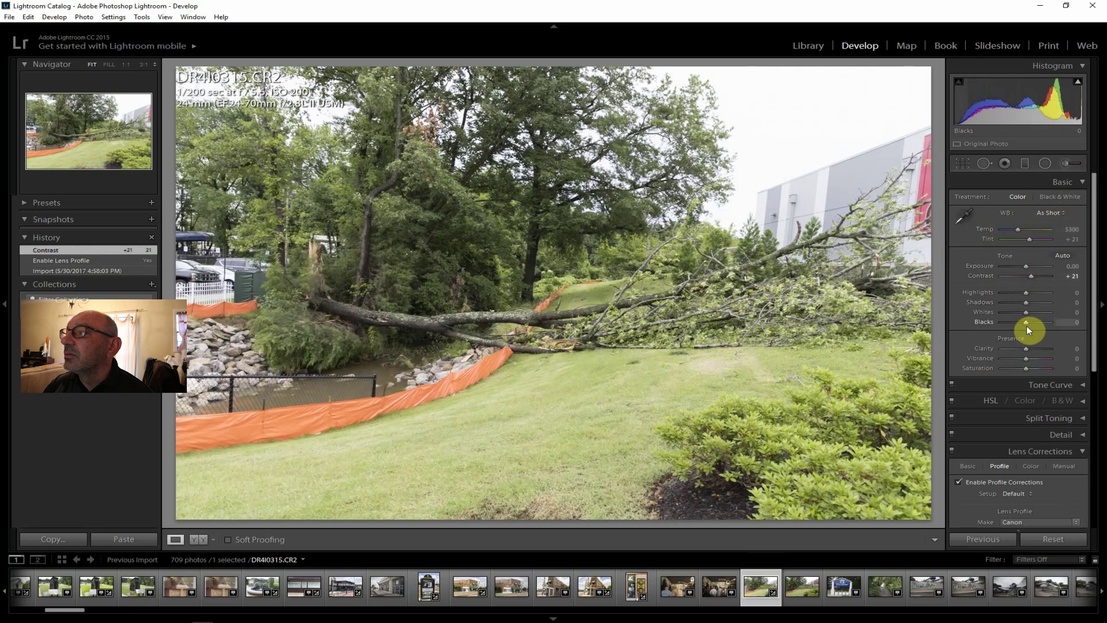
left_click_drag(1029, 348, 1030, 347)
left_click_drag(1027, 295, 1015, 291)
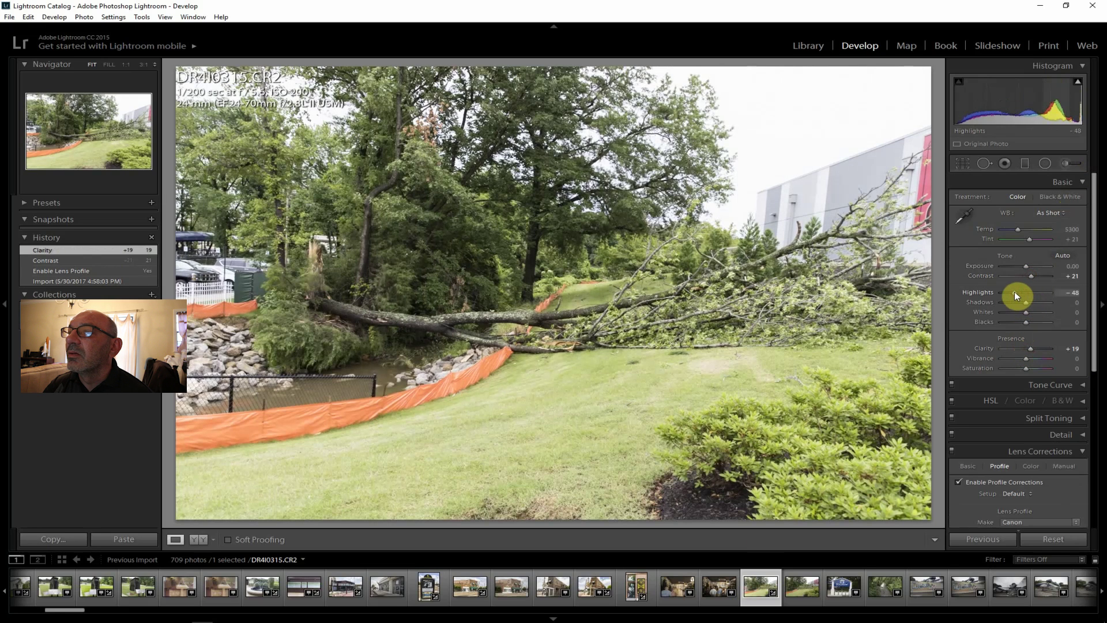
- In fallen tree photo DR4I0316.CR2, enable profile corrections and set Shadows to +19, Contrast to +17, Clarity to +12, Vibrance and Saturation to +10
left_click(802, 590)
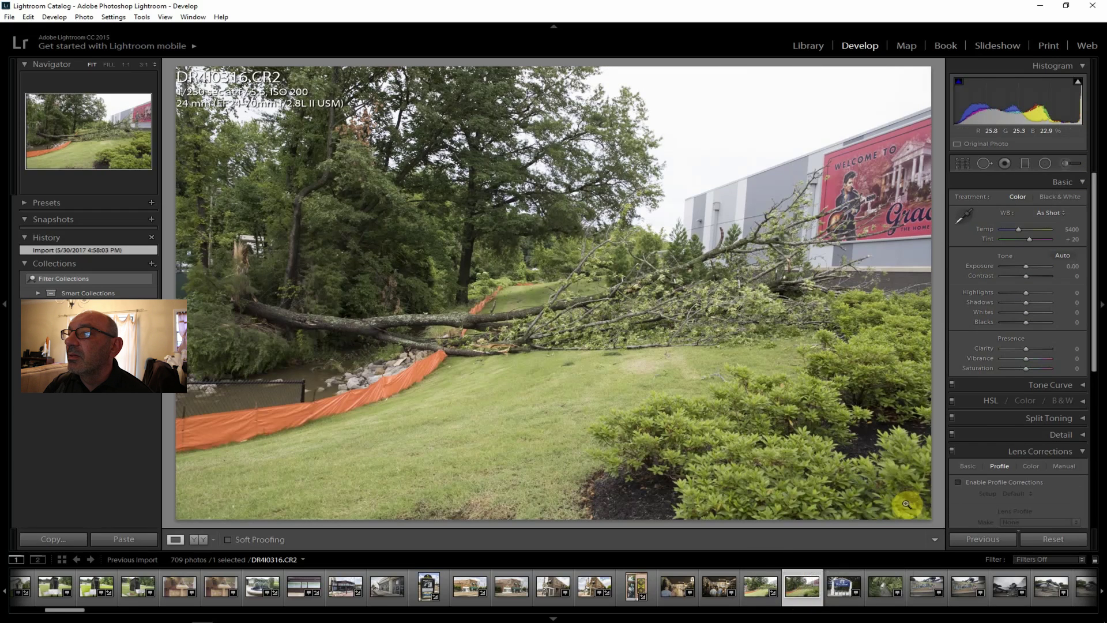
left_click(996, 480)
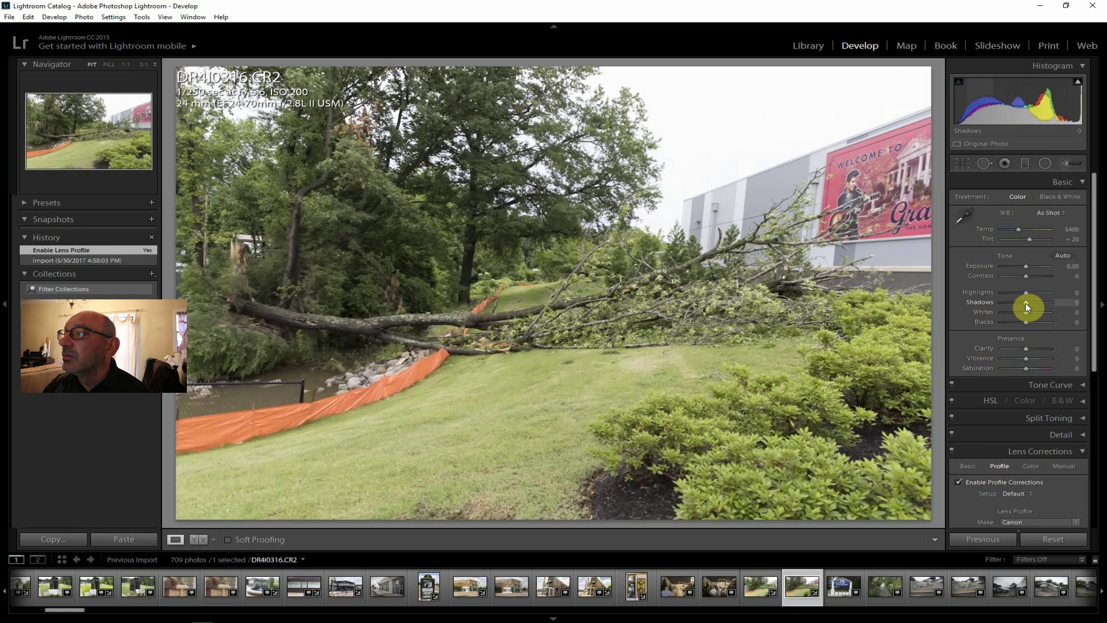
left_click_drag(1030, 304, 1031, 277)
left_click_drag(1024, 348, 1029, 356)
left_click_drag(1025, 369, 1029, 368)
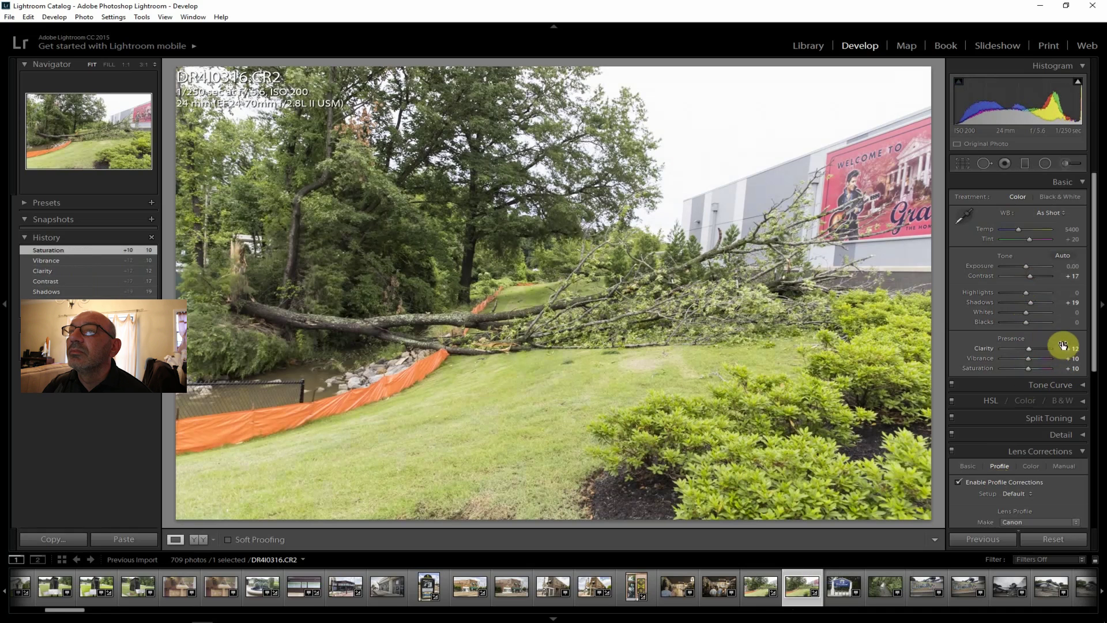
- Set the Shadows of DR4I0316.CR2 to +36, Highlights to −24 and Dehaze amount to +21
left_click_drag(1031, 302, 1021, 292)
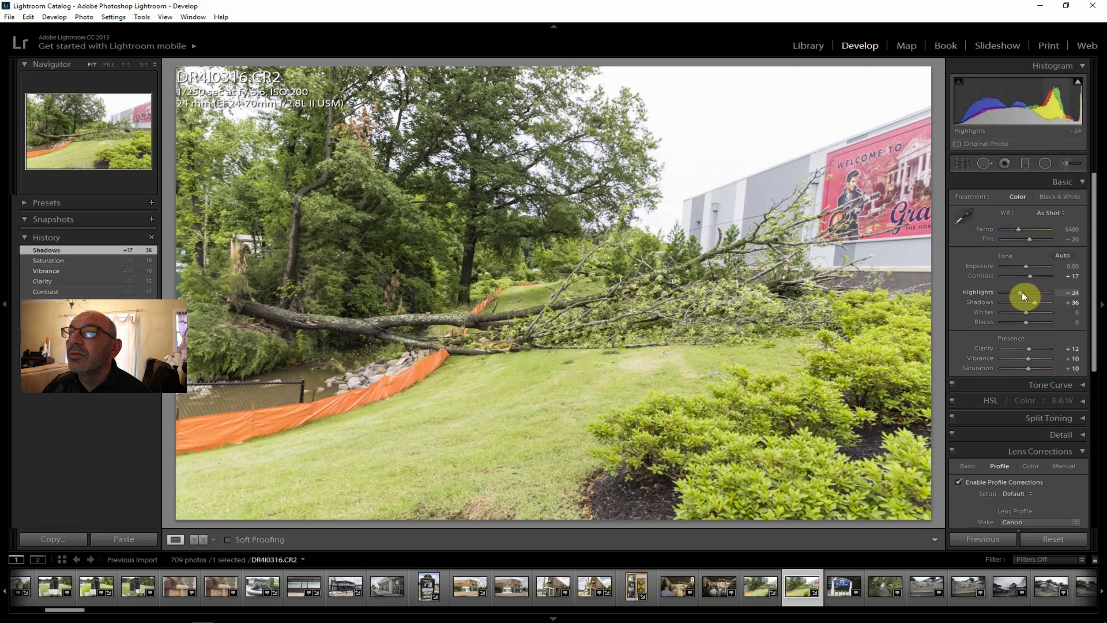
left_click_drag(1097, 301, 1095, 452)
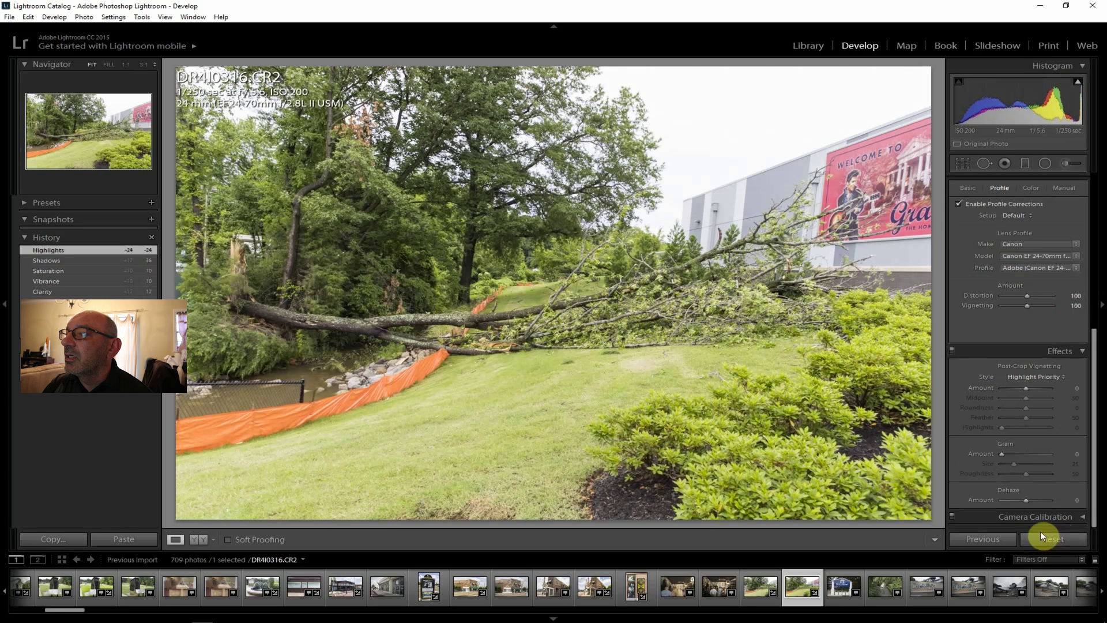
left_click_drag(1030, 499, 1032, 499)
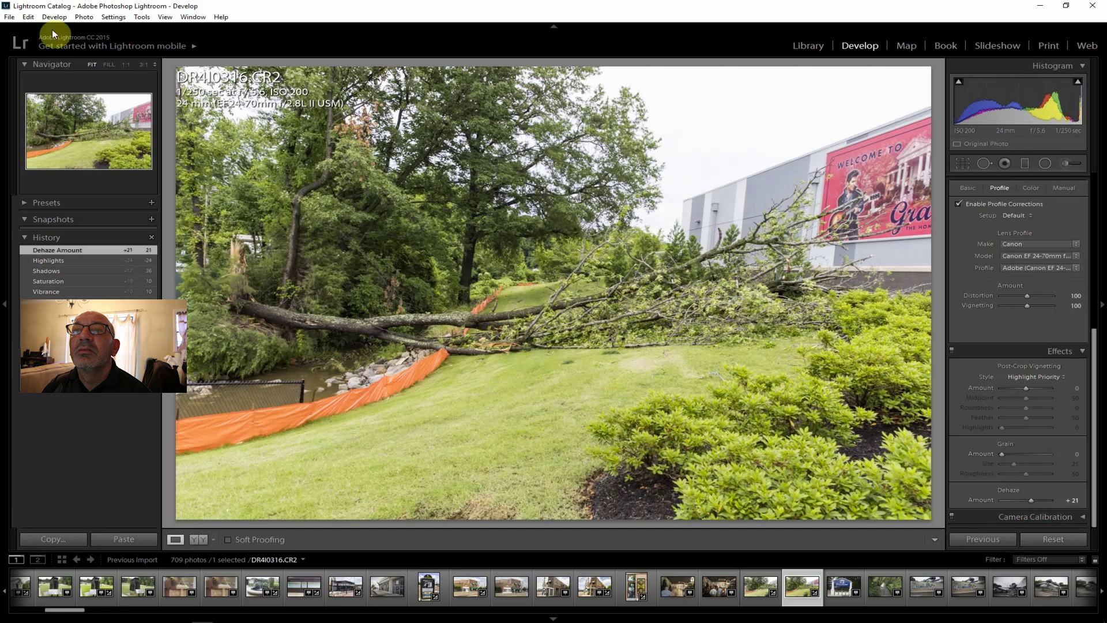
- Export the fallen tree photo DR4I0316.CR2 with the existing export settings
left_click(9, 17)
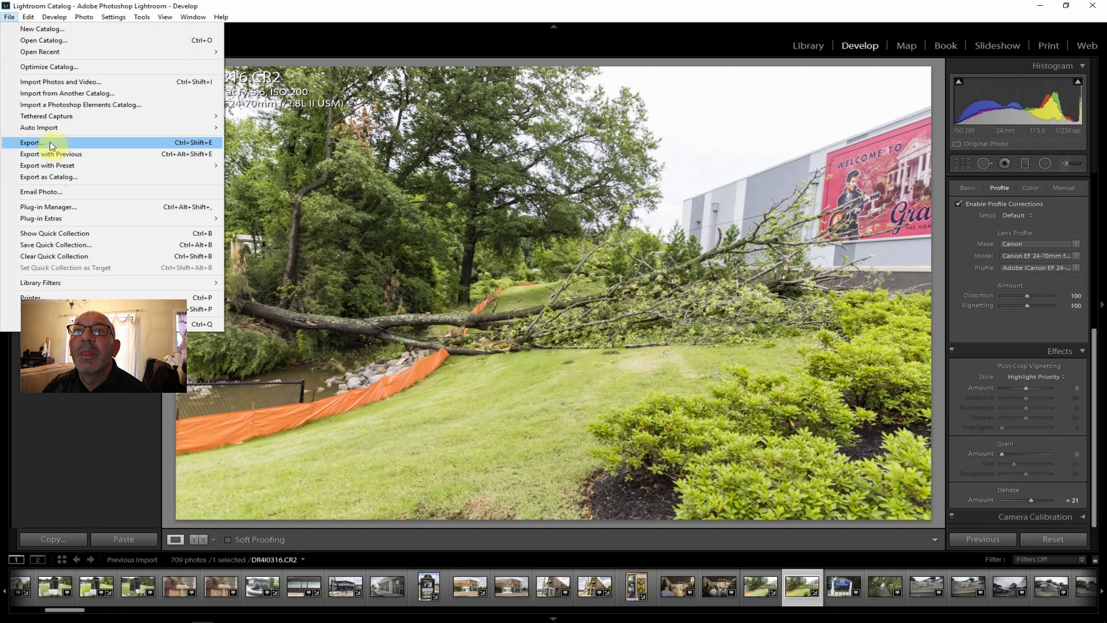
left_click(292, 266)
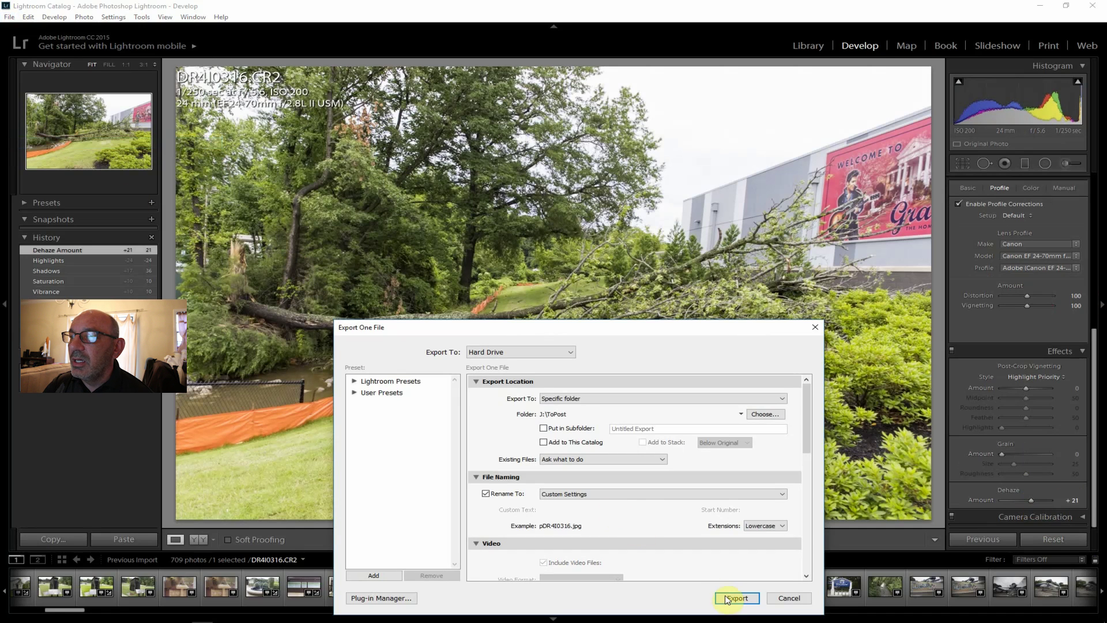
left_click(734, 596)
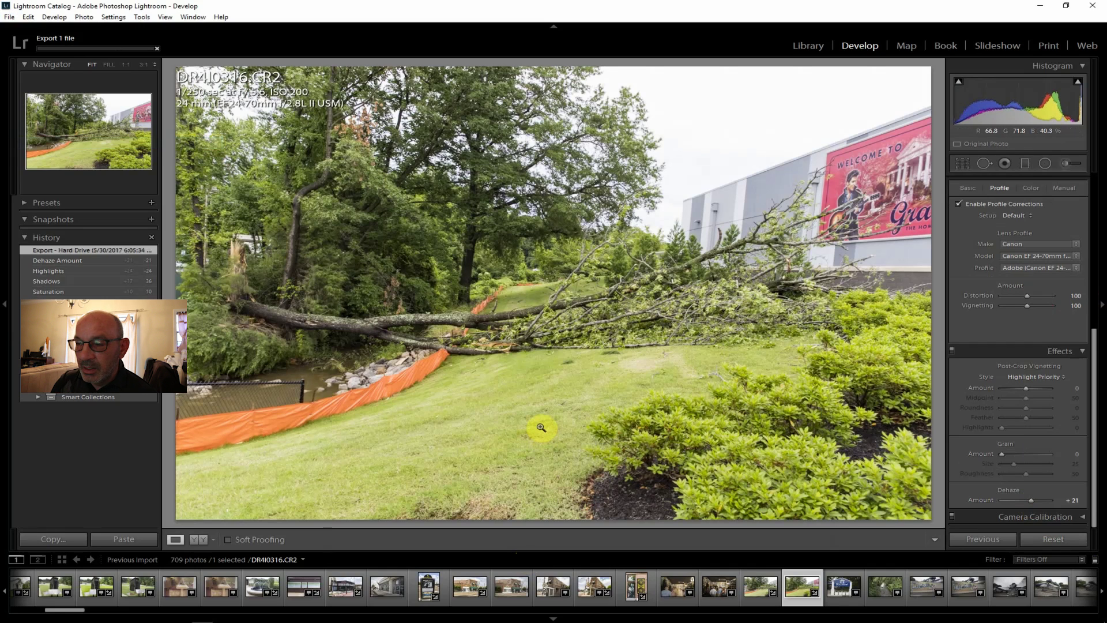
- Open the Graceland sign photo DR4I0317.CR2 and enable its lens profile corrections
left_click(833, 588)
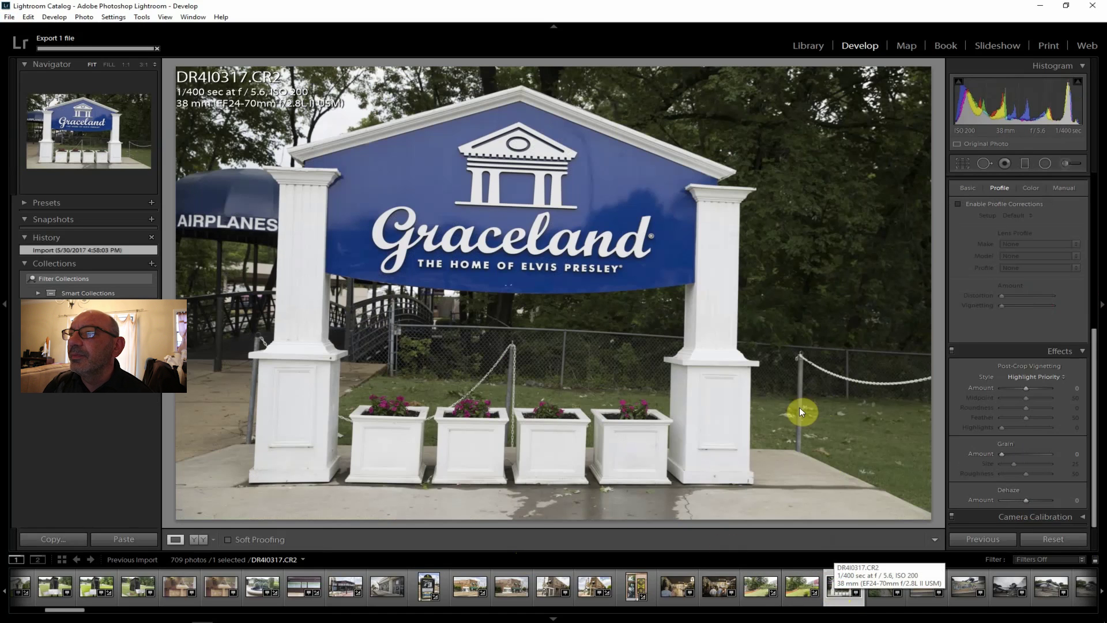
left_click(976, 208)
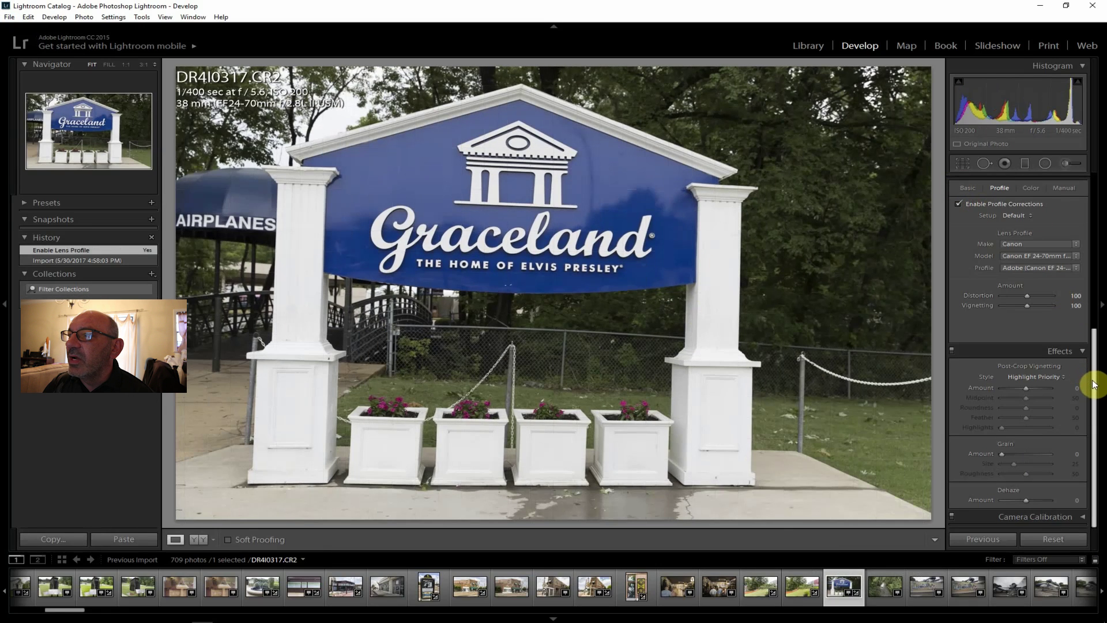
- Straighten the Graceland sign photo to an angle of −0.50 along the base of the white flower boxes, leaving Constrain to Image off
left_click_drag(1094, 386, 1091, 241)
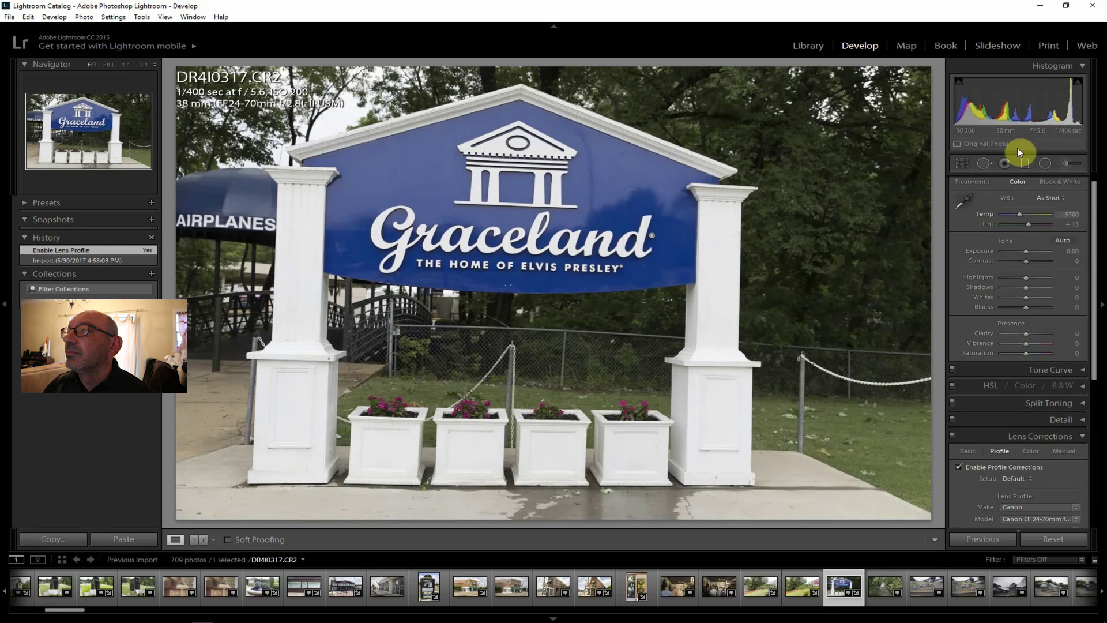
left_click(965, 163)
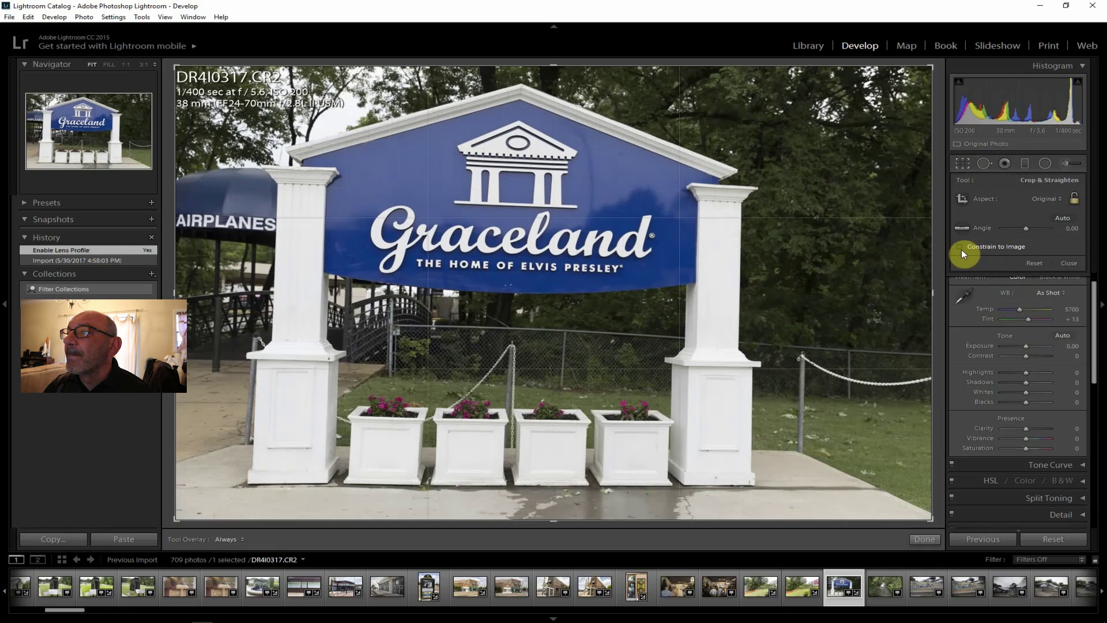
left_click(960, 247)
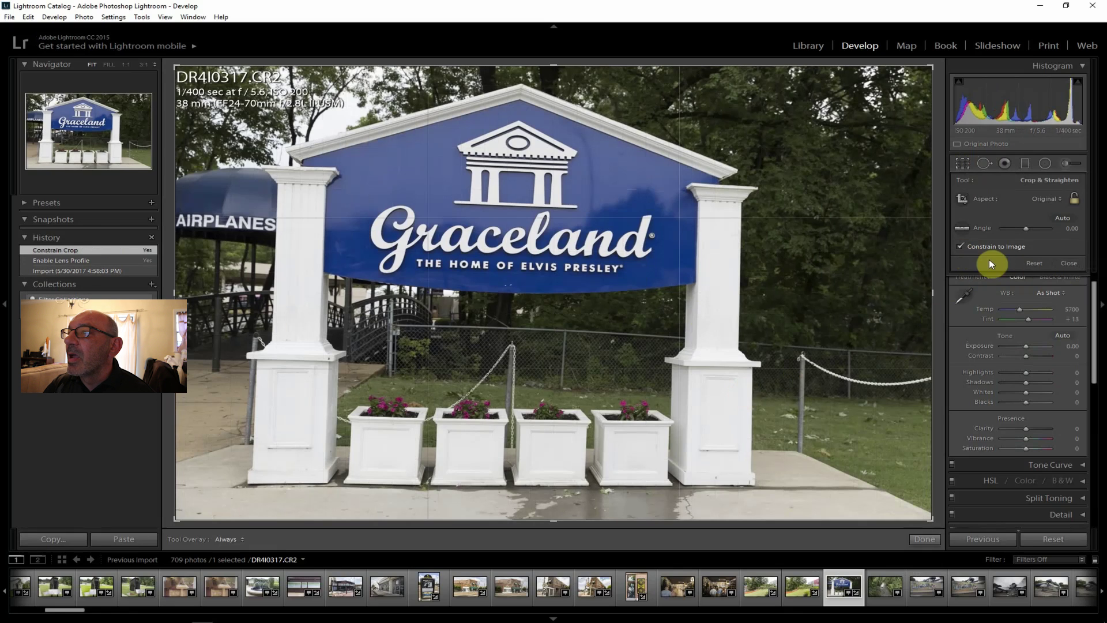
left_click(974, 248)
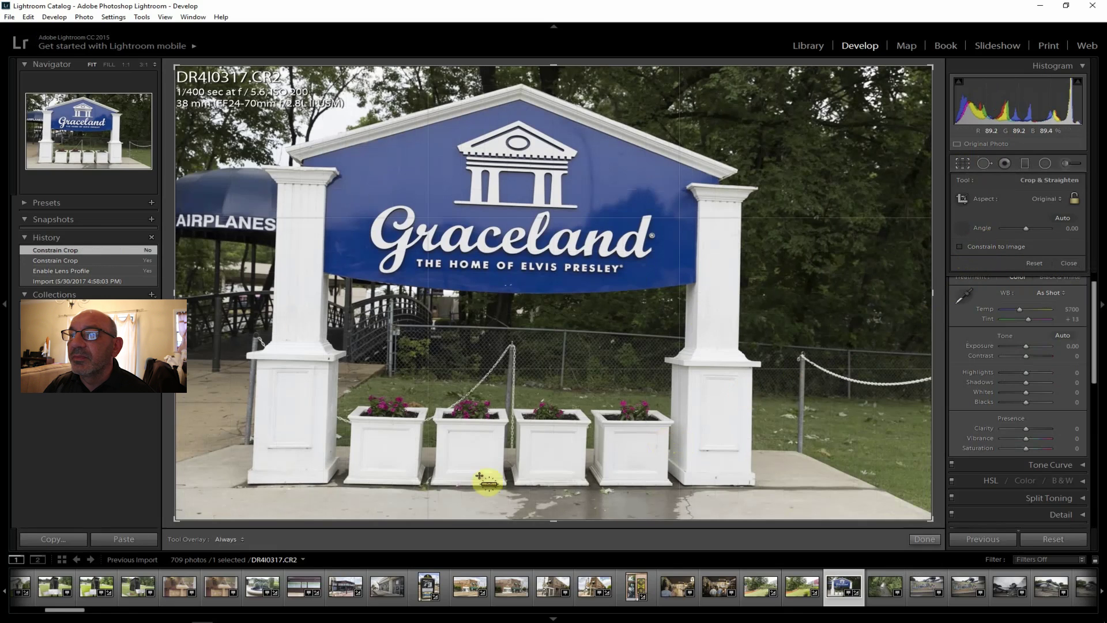
left_click_drag(435, 484, 500, 488)
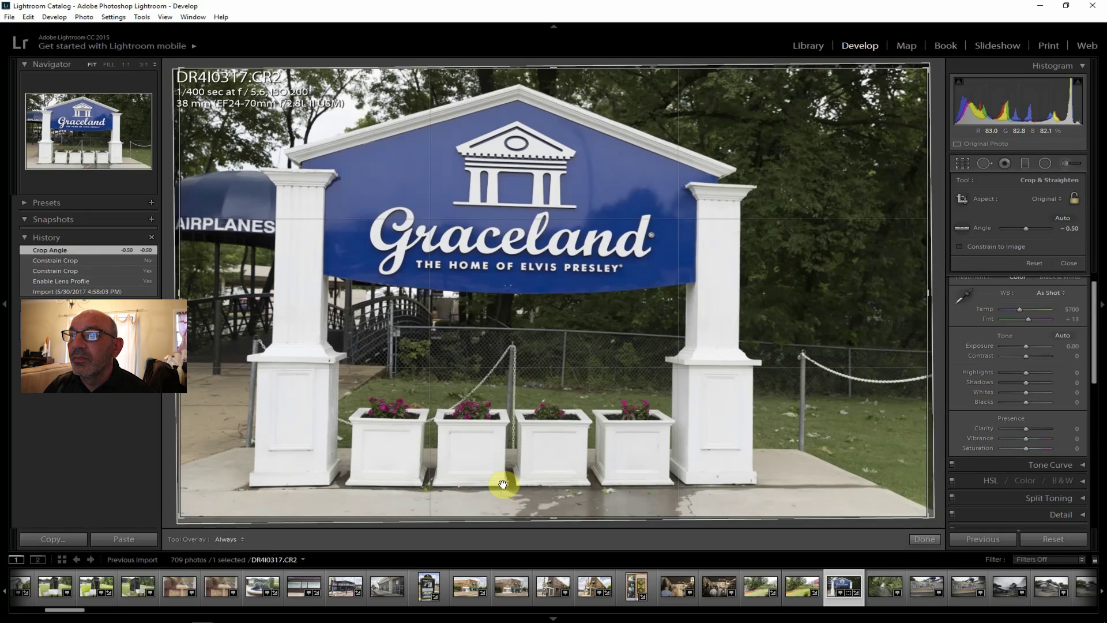
key("r")
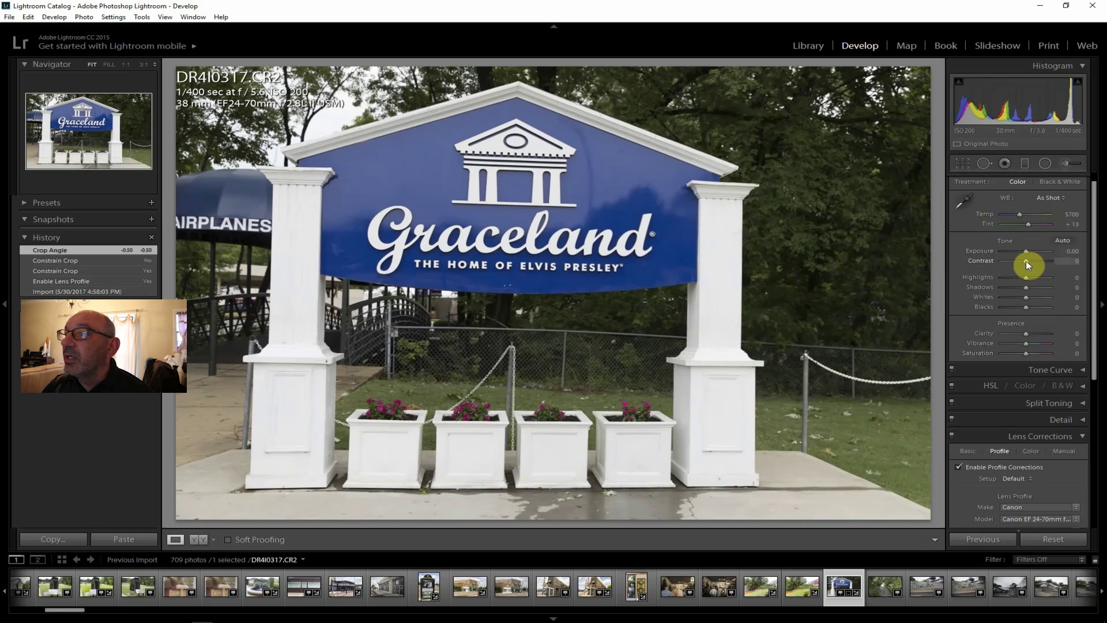
- Set the Graceland sign photo's Contrast and Shadows to +31 and Highlights to −17, and adjust Clarity, Vibrance and Saturation
mouse_move(1025, 261)
left_mouse_down()
mouse_move(1025, 291)
mouse_move(1035, 287)
mouse_move(1022, 276)
left_mouse_up()
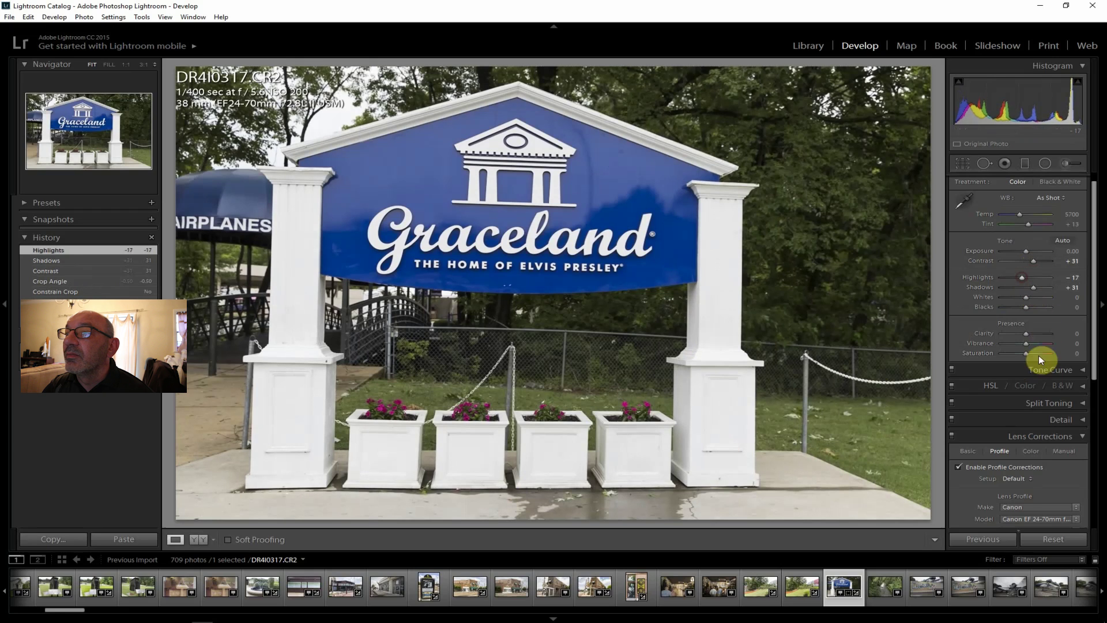
left_click_drag(1025, 334, 1027, 352)
left_click_drag(1094, 353, 1097, 499)
- Export the Graceland sign photo DR4I0317.CR2 with the previous export settings
key("ctrl+alt+shift+e")
- Look through the parked airplane photos DR4I0321.CR2 and DR4I0322.CR2
left_click(997, 587)
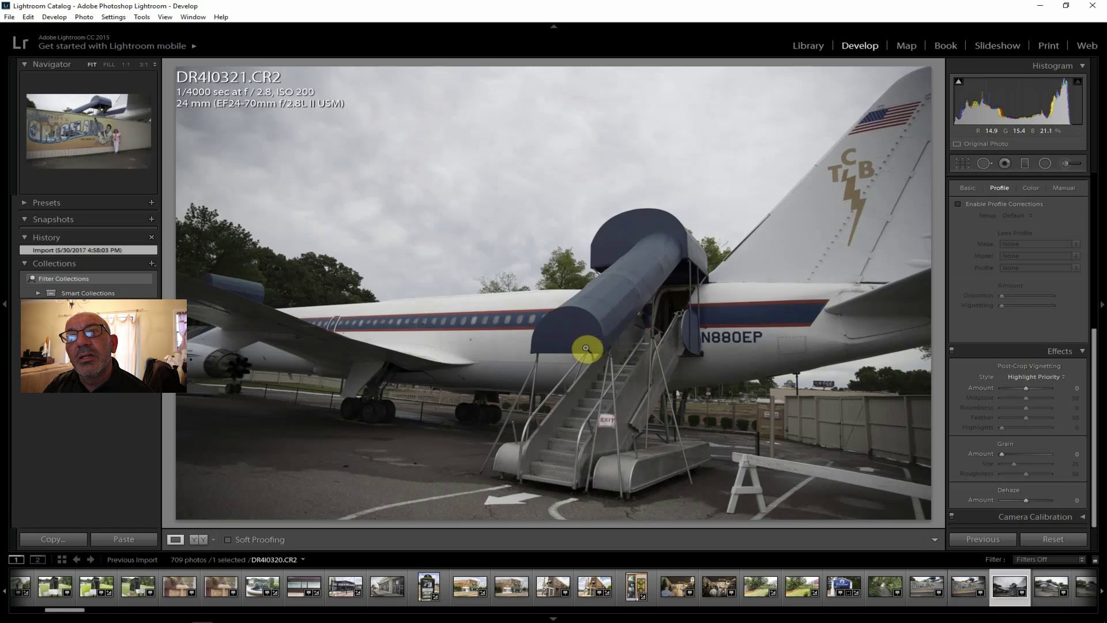
left_click(1036, 590)
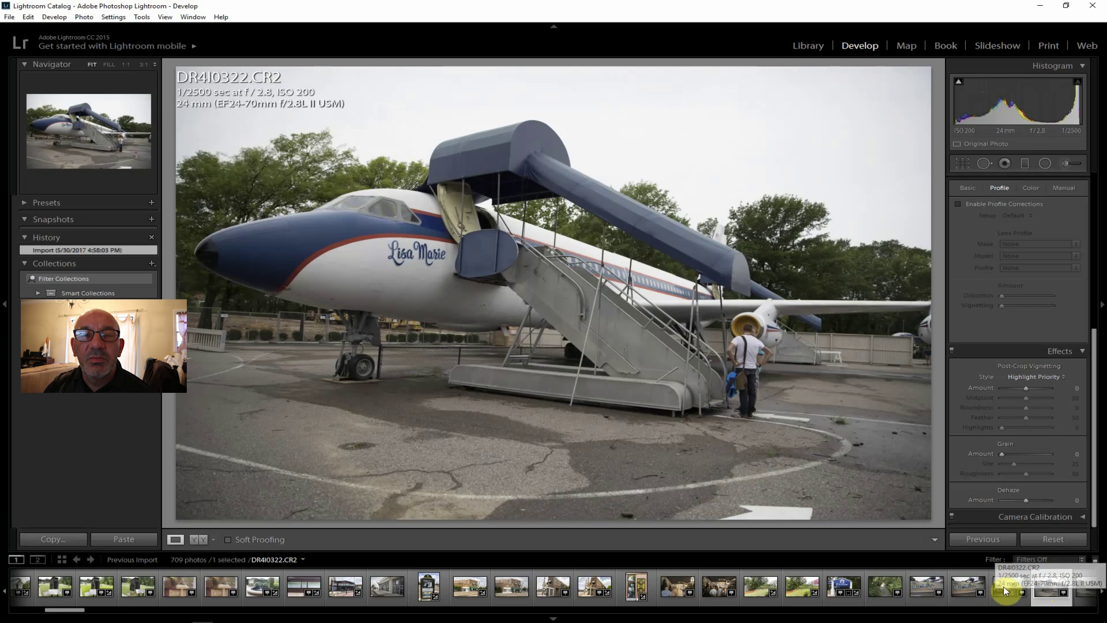
- Enable lens profile corrections on the airplane photo DR4I0322.CR2 and set its Contrast to +19 and Clarity to +33
left_click(970, 203)
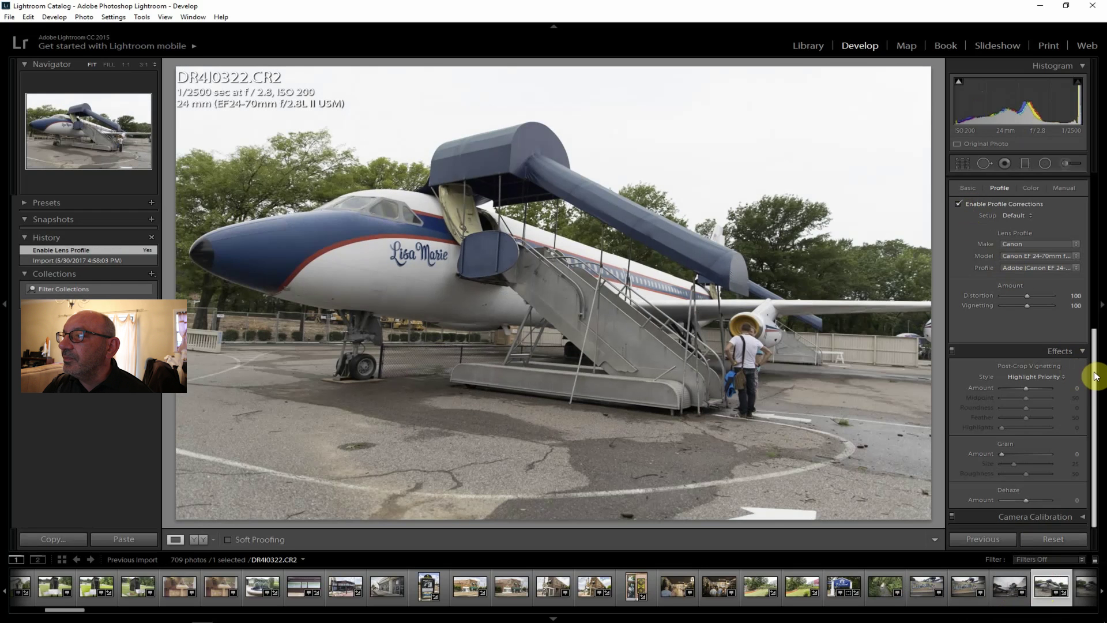
left_click_drag(1096, 376, 1099, 204)
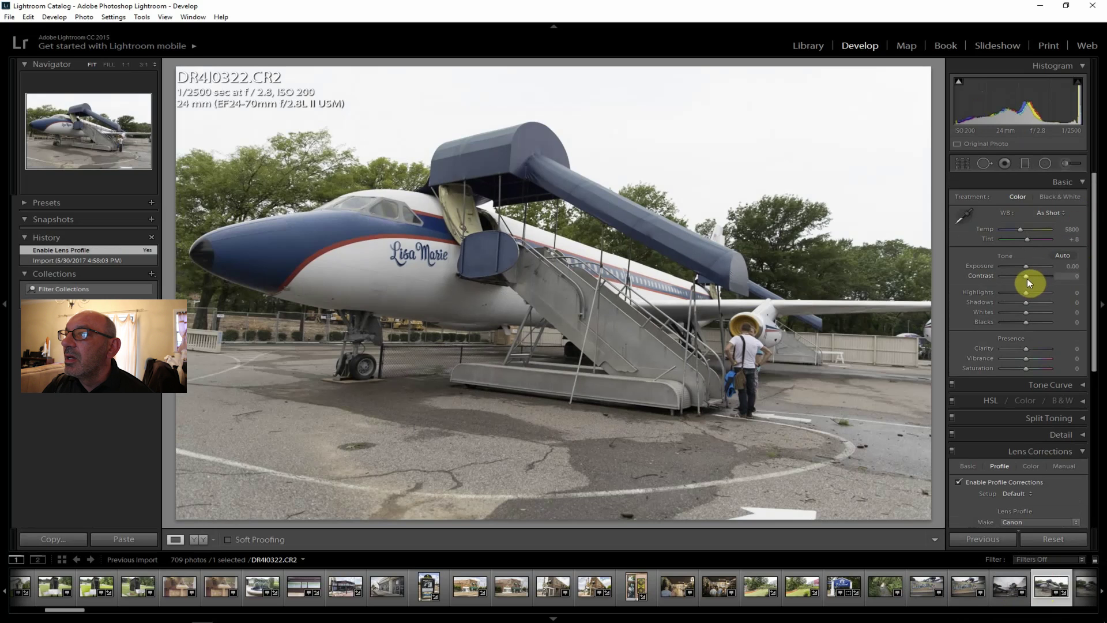
left_click_drag(1027, 277, 1030, 276)
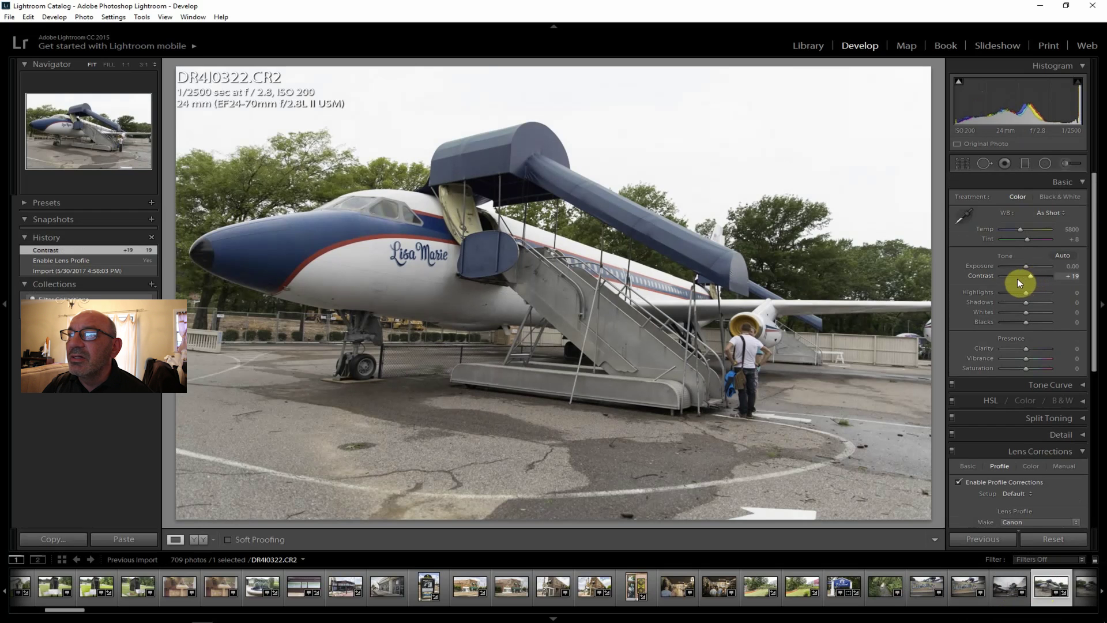
left_click_drag(1026, 348, 1035, 347)
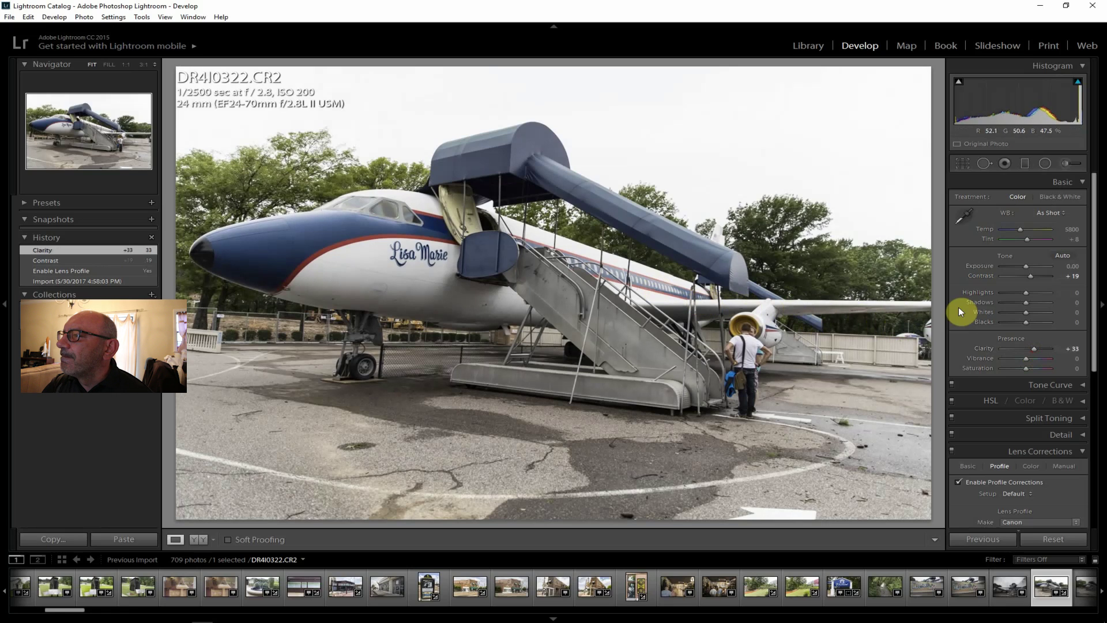
- Set the airplane photo's Shadows to +29, Highlights to −81, Whites to −26, Vibrance to +12 and Saturation to +10
left_click_drag(1025, 302, 1030, 302)
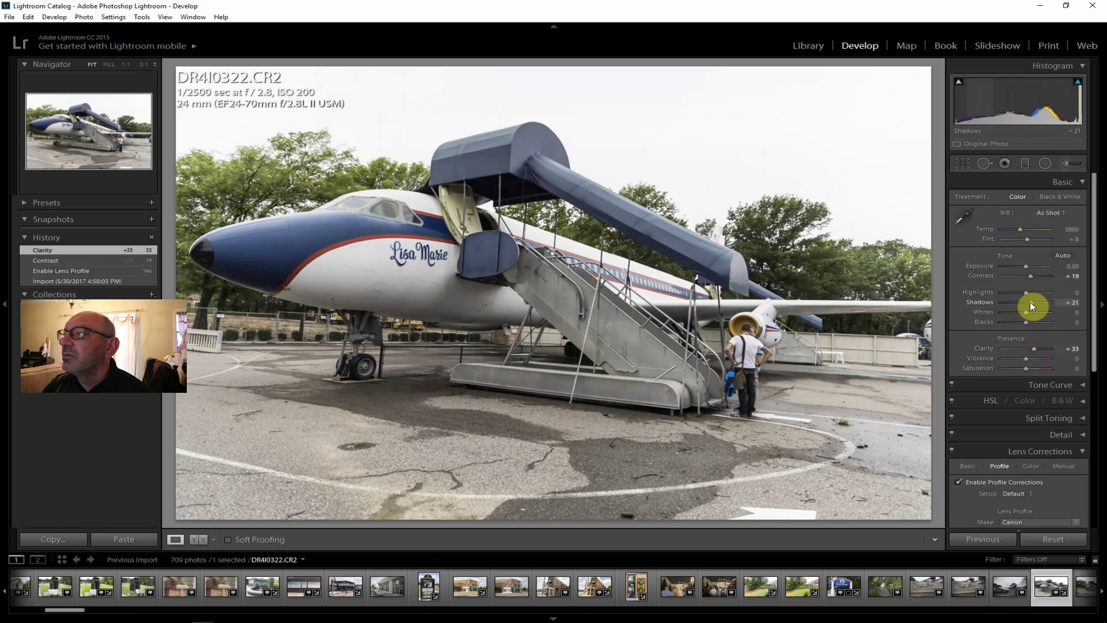
mouse_move(1032, 302)
left_mouse_down()
mouse_move(1005, 290)
mouse_move(1018, 311)
left_mouse_up()
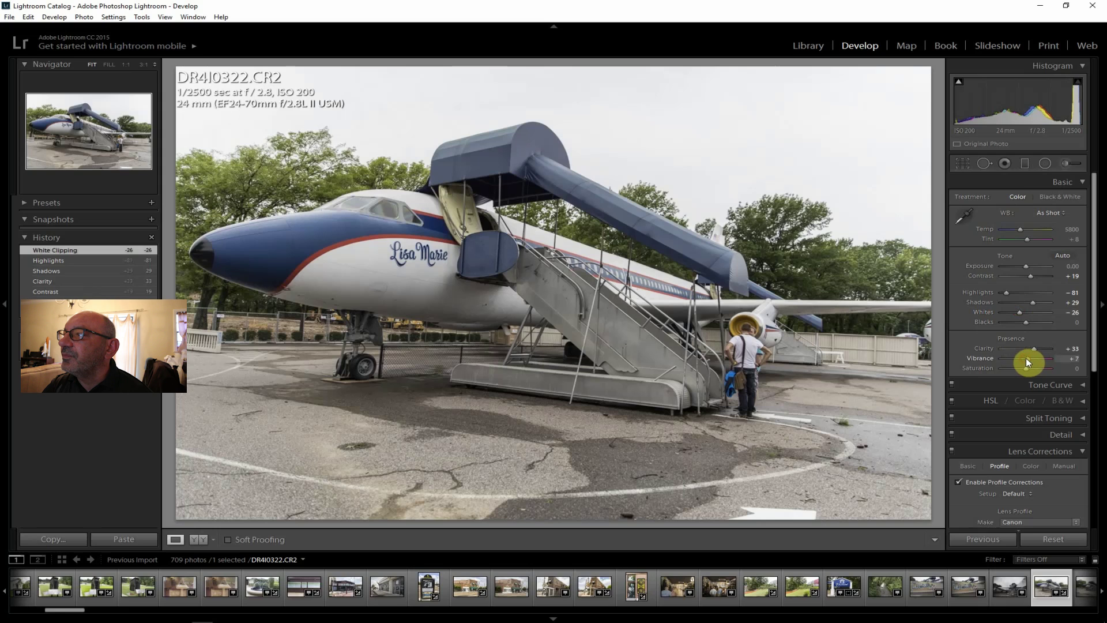
left_click_drag(1026, 362, 1027, 367)
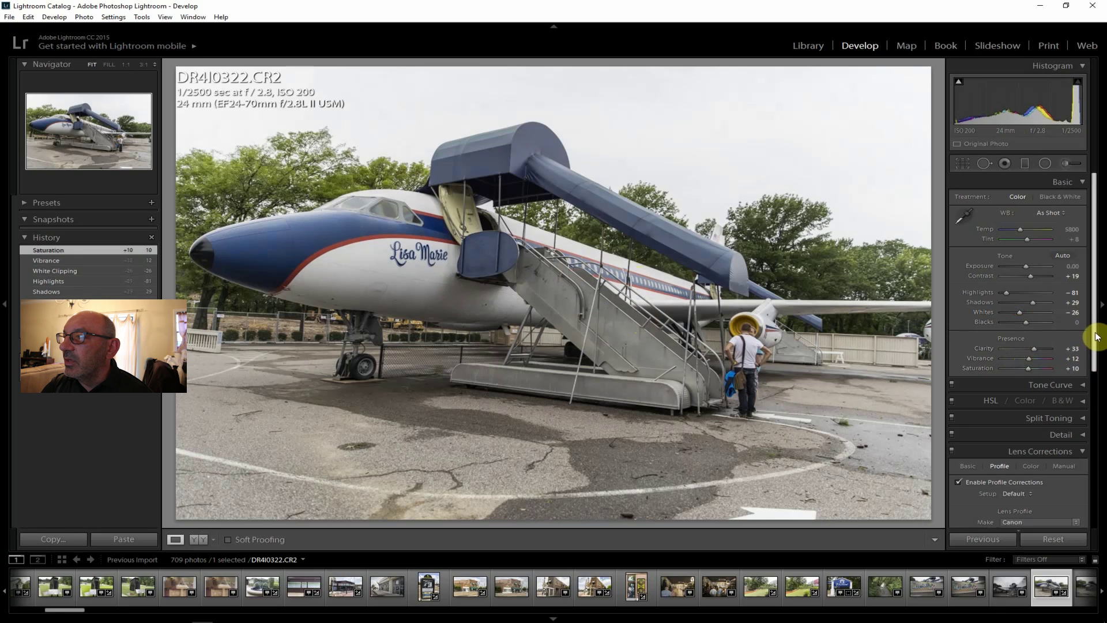
- Raise the Dehaze amount of the airplane photo to +17
left_click_drag(1095, 333, 1102, 514)
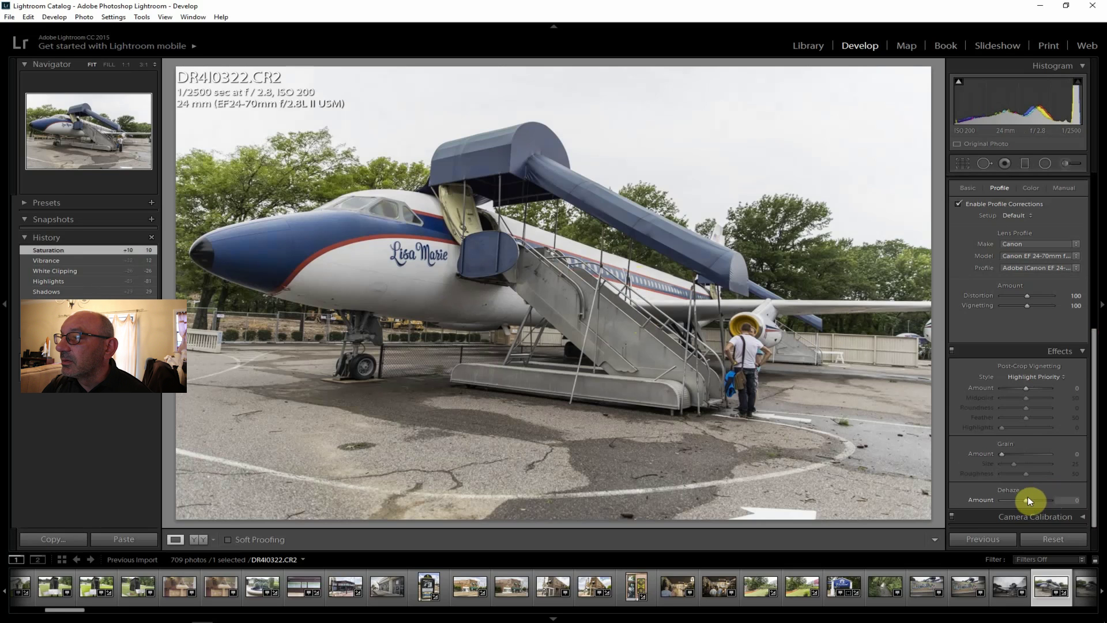
left_click_drag(1030, 500, 1031, 501)
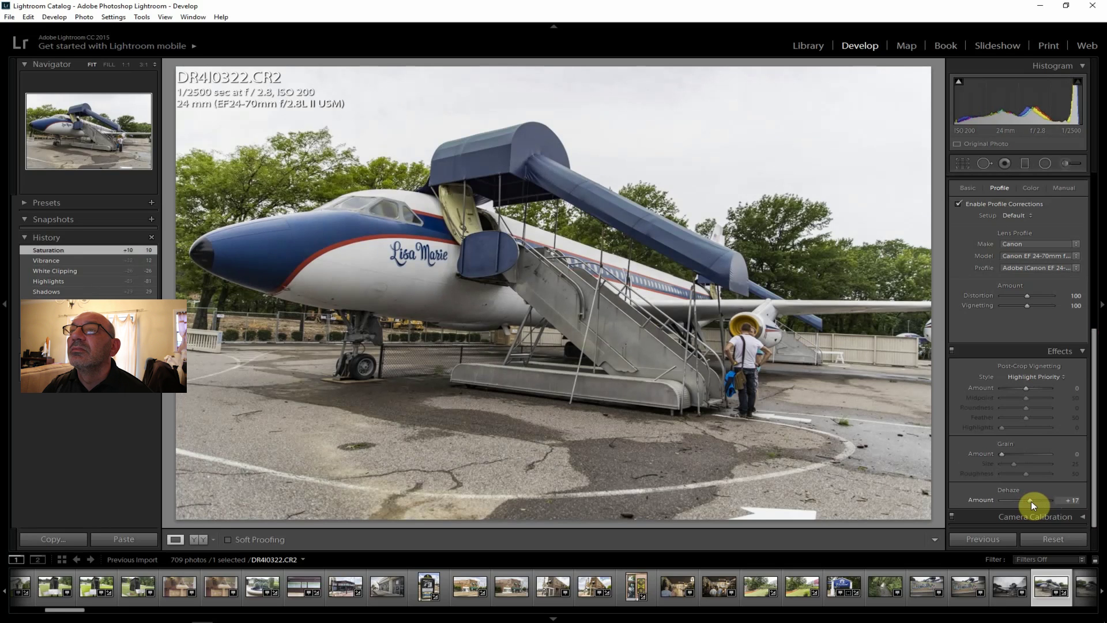
- Set Dehaze to +7 on DR4I0322.CR2 and export the photo to the J:\ToPost folder
left_click_drag(1031, 501, 1028, 499)
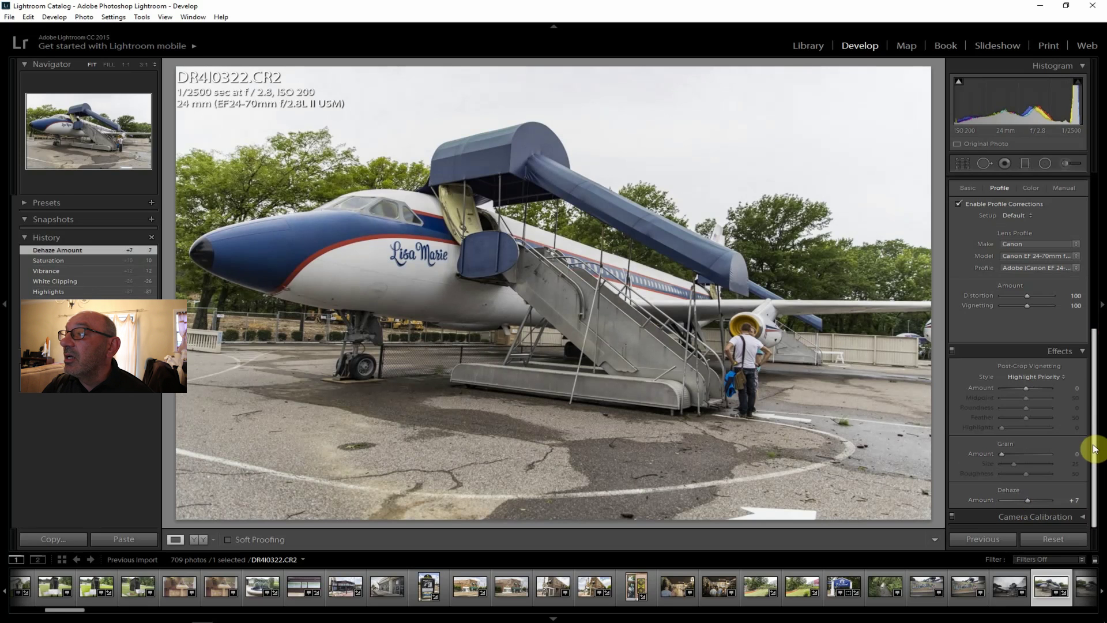
left_click_drag(1094, 447, 1098, 239)
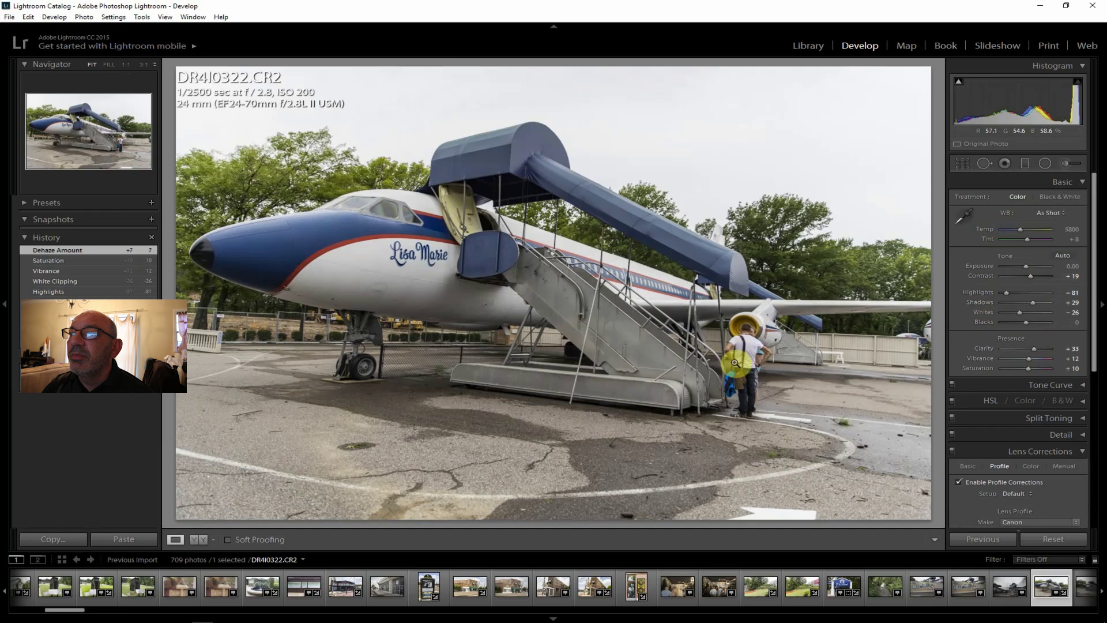
left_click(9, 16)
left_click(70, 144)
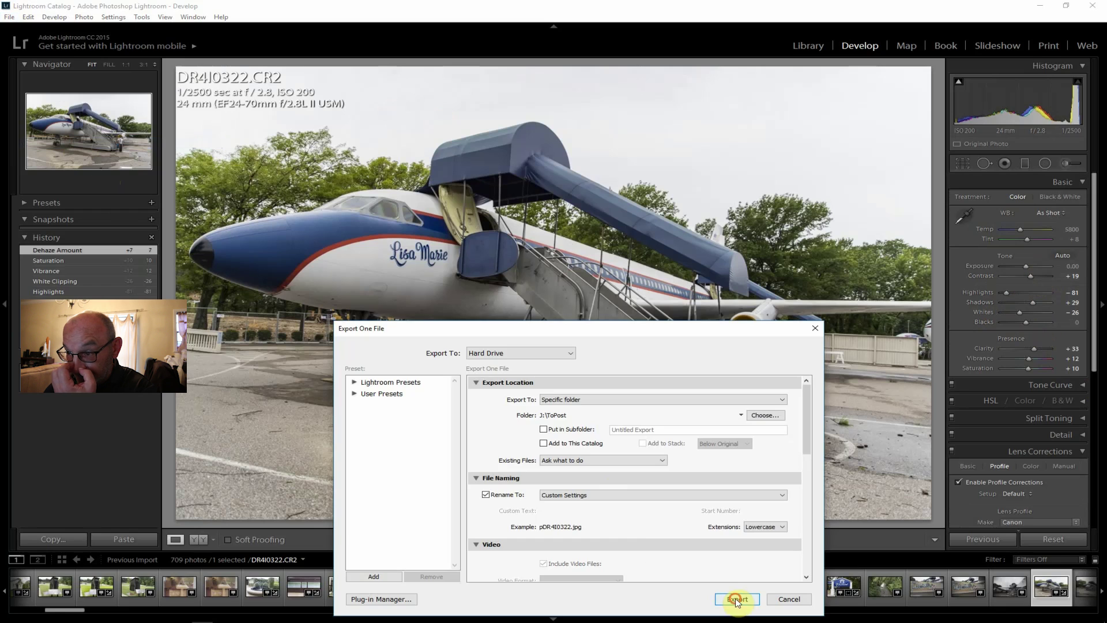
left_click(735, 598)
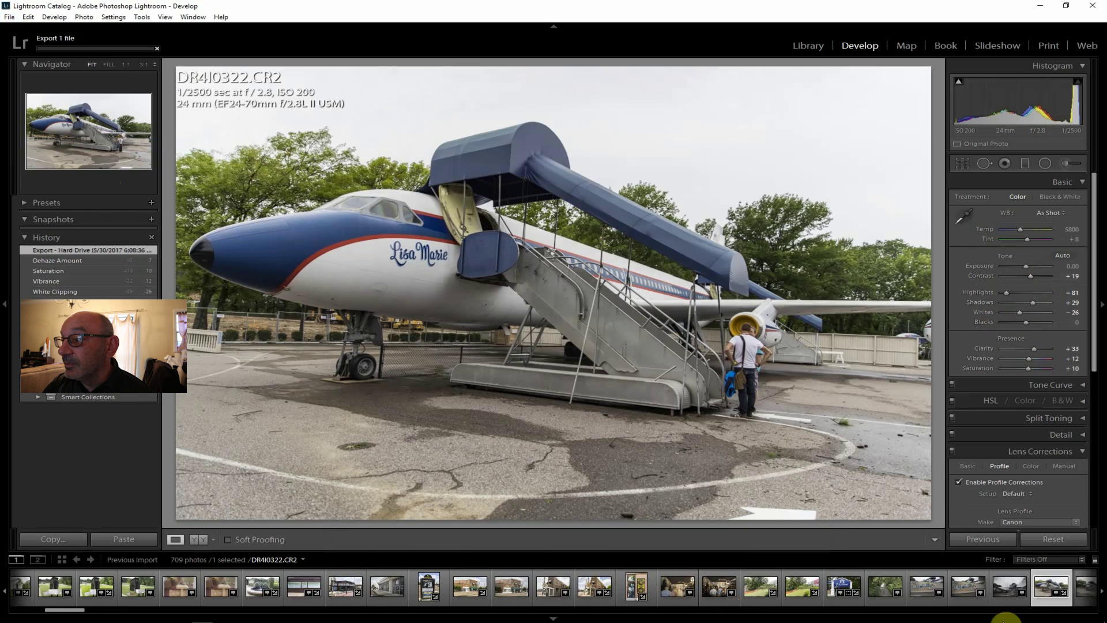
- Compare the two neighbouring wide shots of the airplane, choose DR4I0324.CR2 and enable its lens profile corrections
left_click_drag(74, 610, 87, 615)
scroll(92, 616, "down", 3)
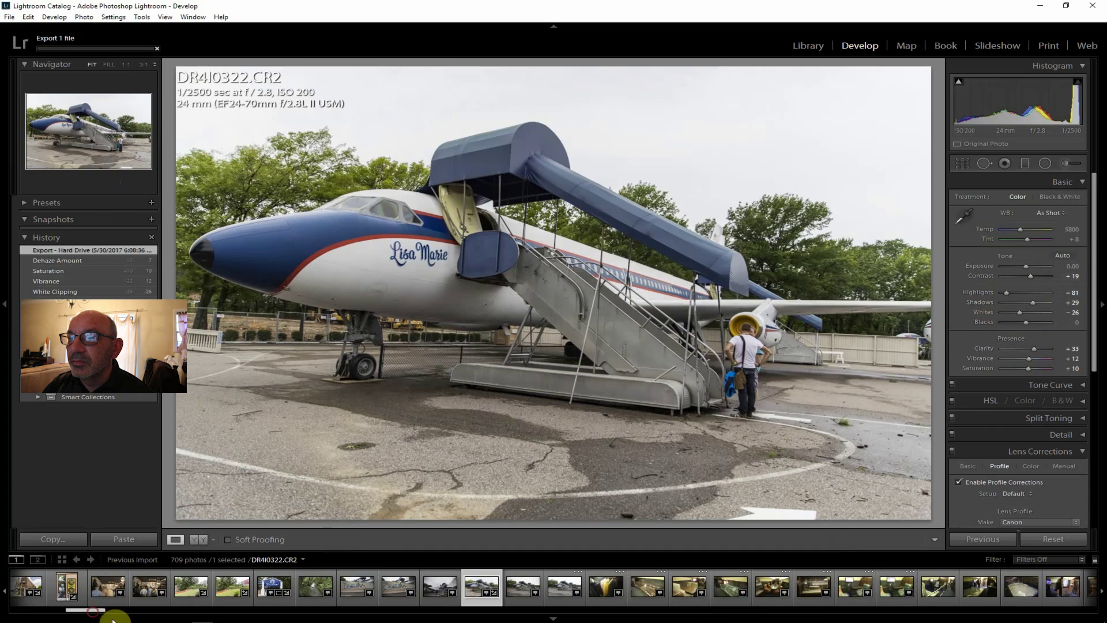
left_click(562, 592)
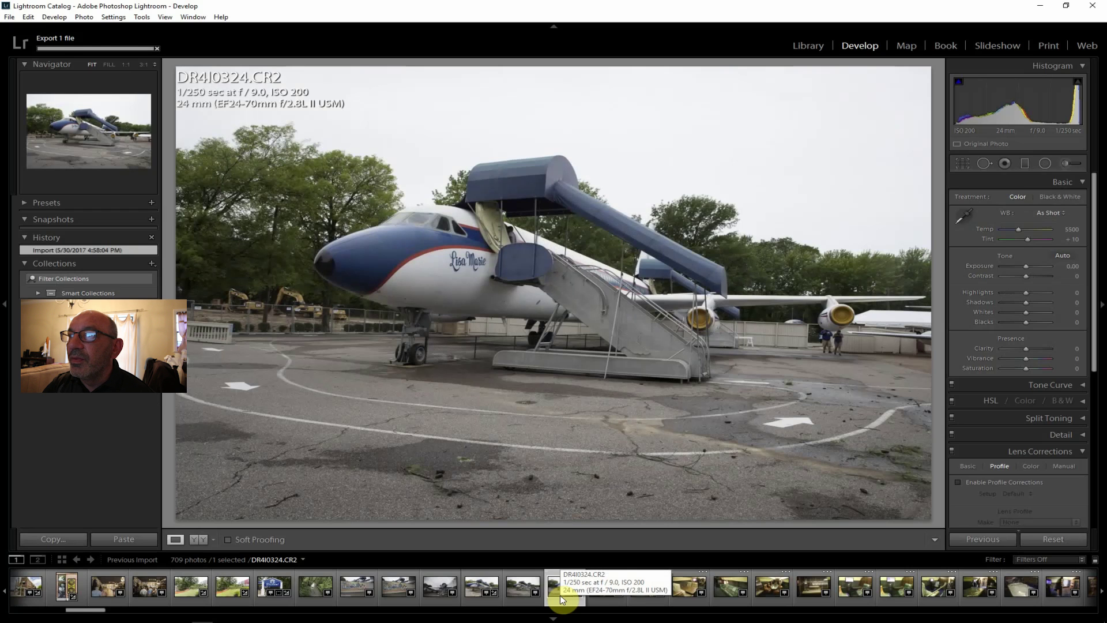
left_click(524, 595)
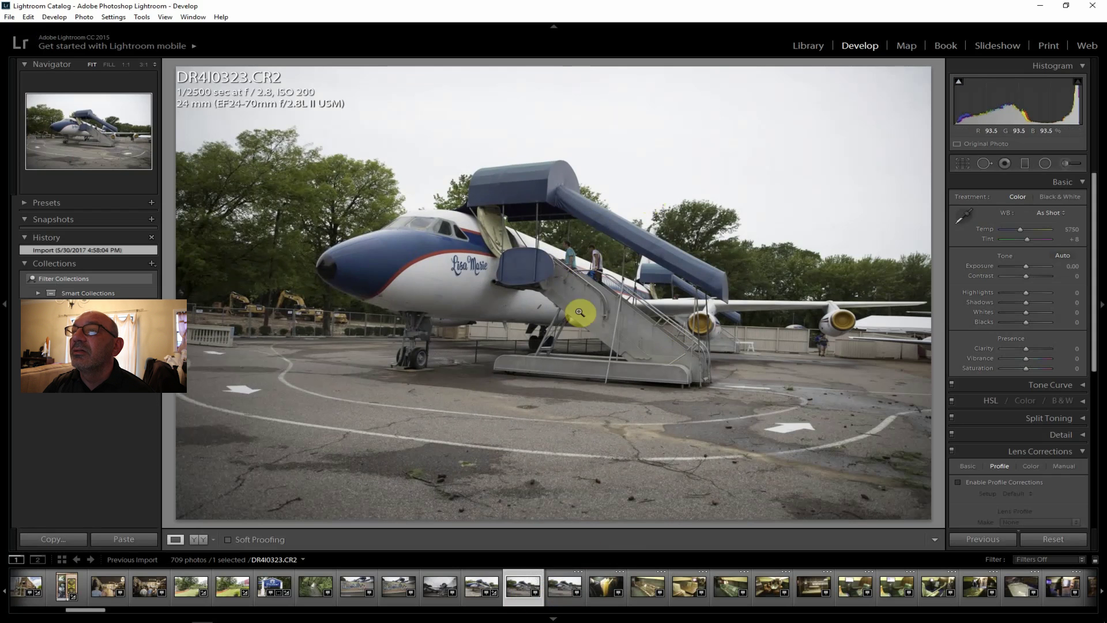
left_click(562, 586)
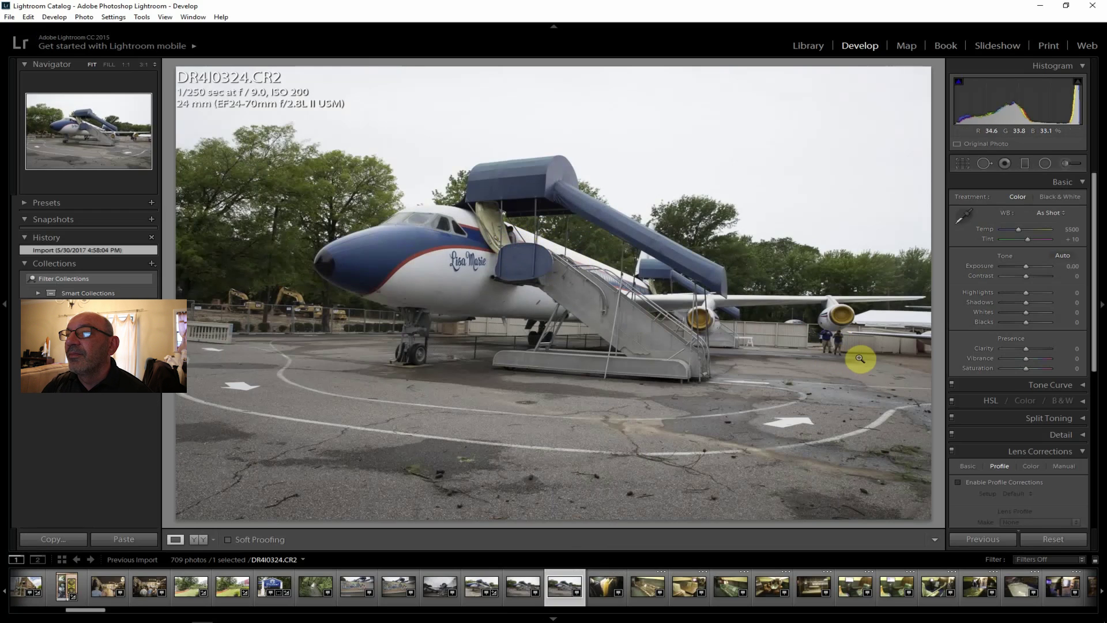
left_click(1002, 482)
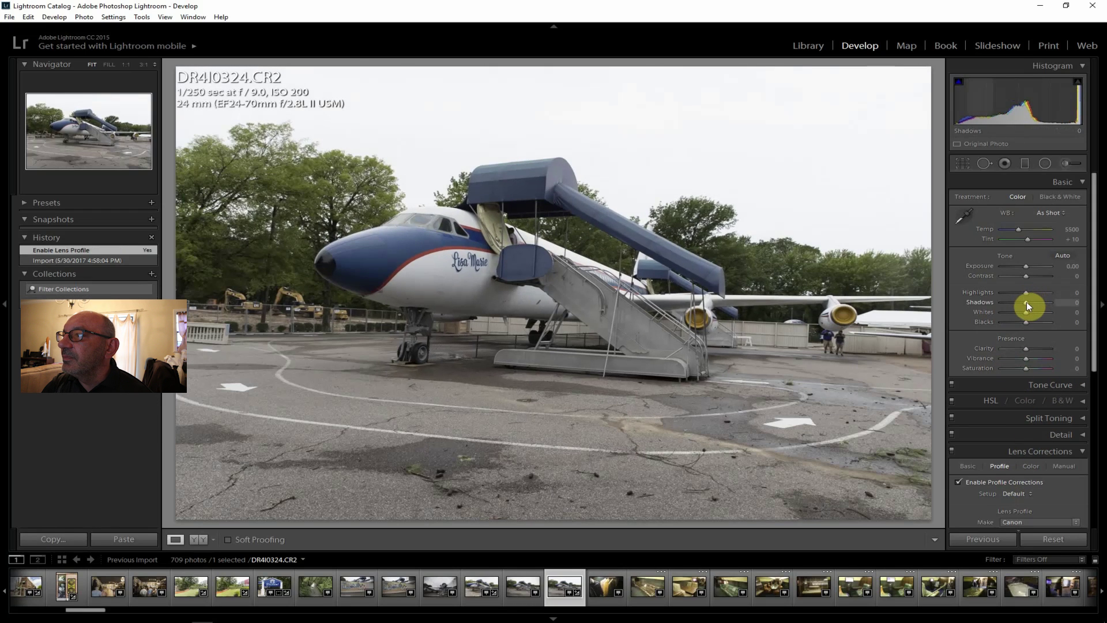
- Set Contrast +31, Highlights -81, Shadows +26, Whites -26, Clarity +33, Vibrance +17, Saturation +19 and Dehaze +17 on the airplane photo
left_click_drag(1033, 302, 1026, 361)
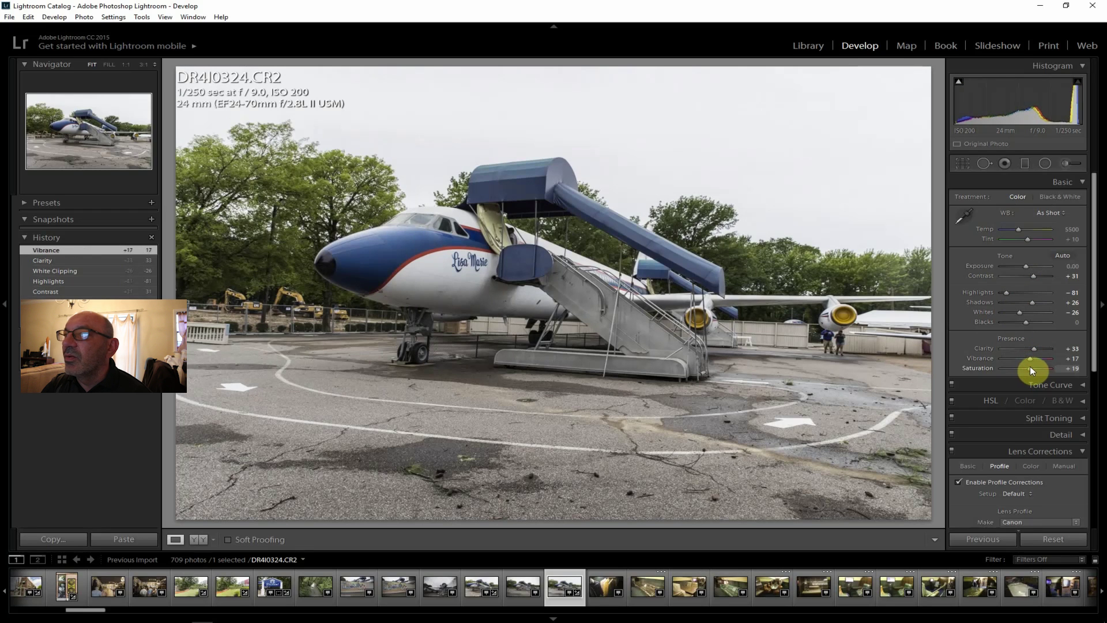
left_click_drag(1029, 365, 1028, 366)
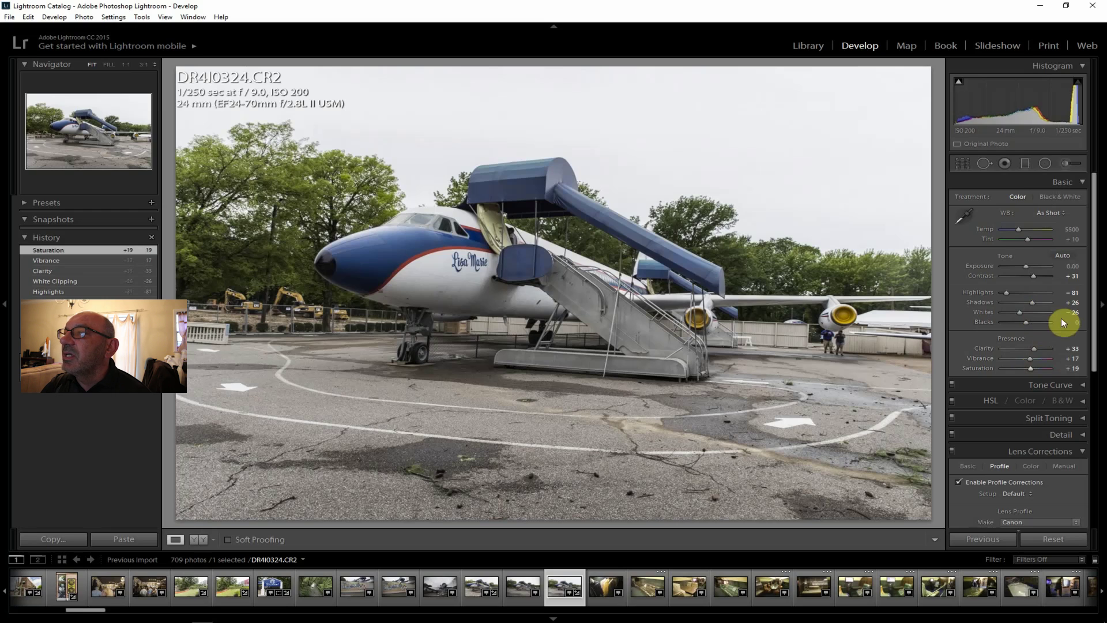
left_click_drag(1094, 296, 1094, 452)
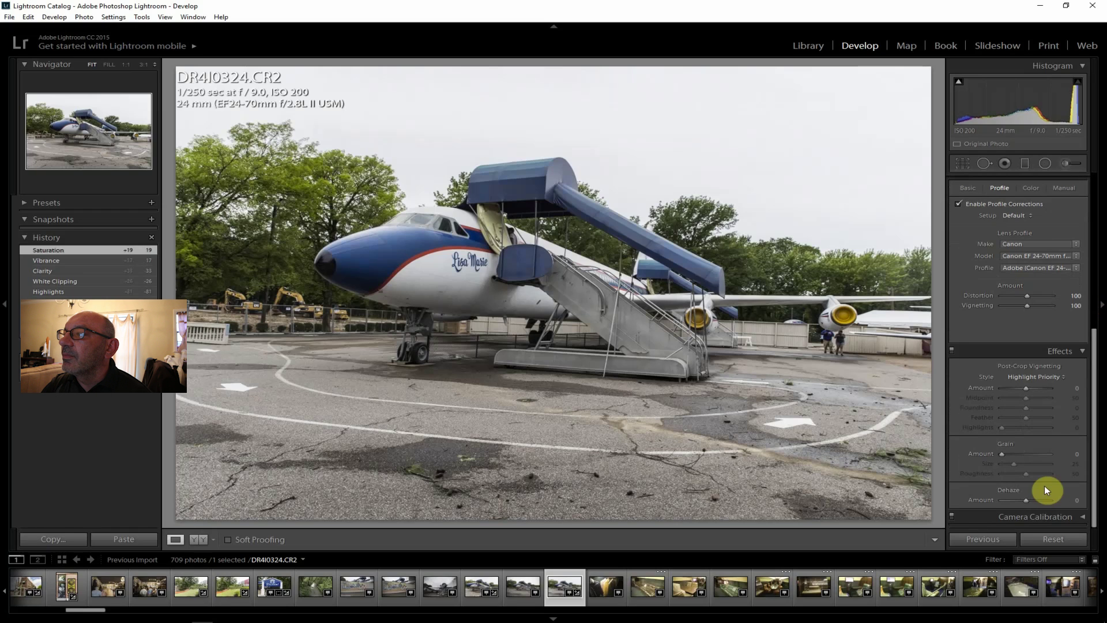
left_click_drag(1027, 500, 1030, 500)
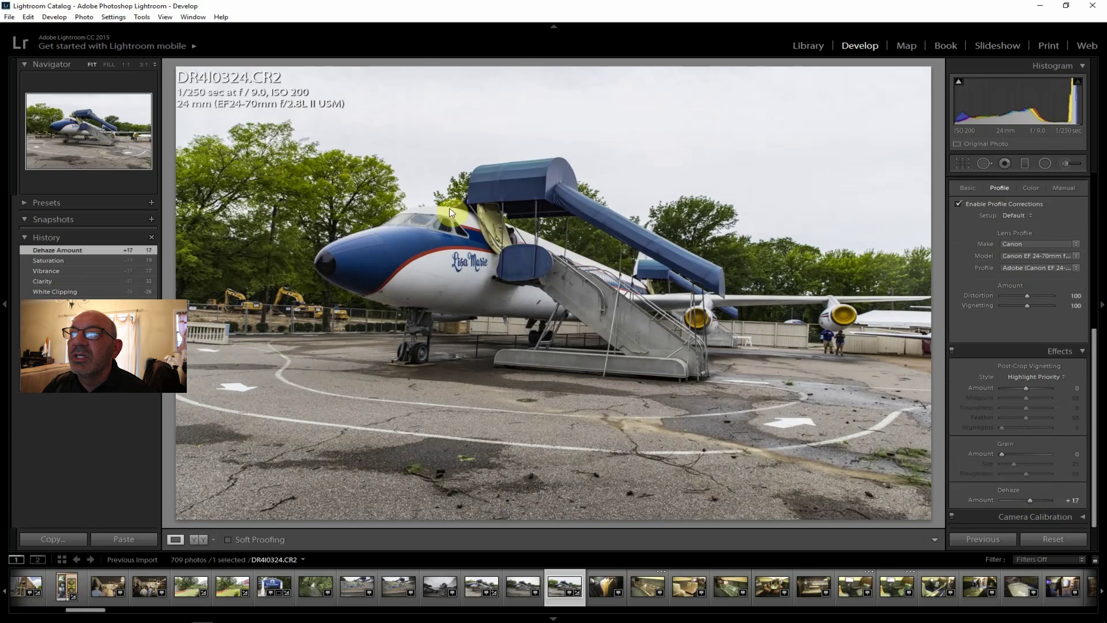
- Export DR4I0324.CR2 to the J:\ToPost folder on the hard drive with the existing export settings
left_click(8, 17)
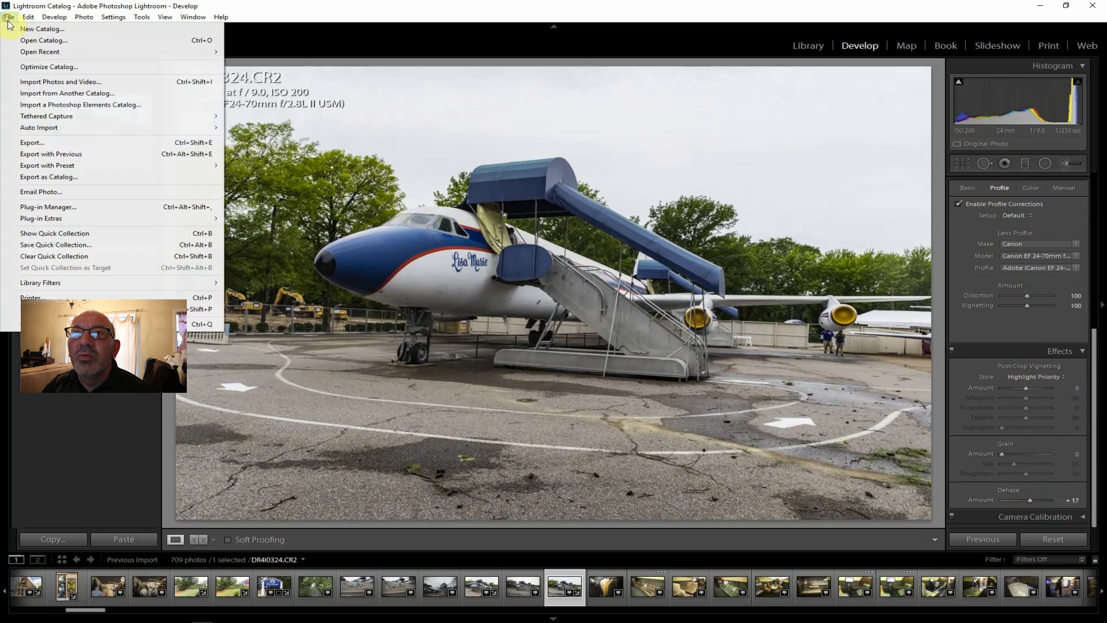
left_click(47, 142)
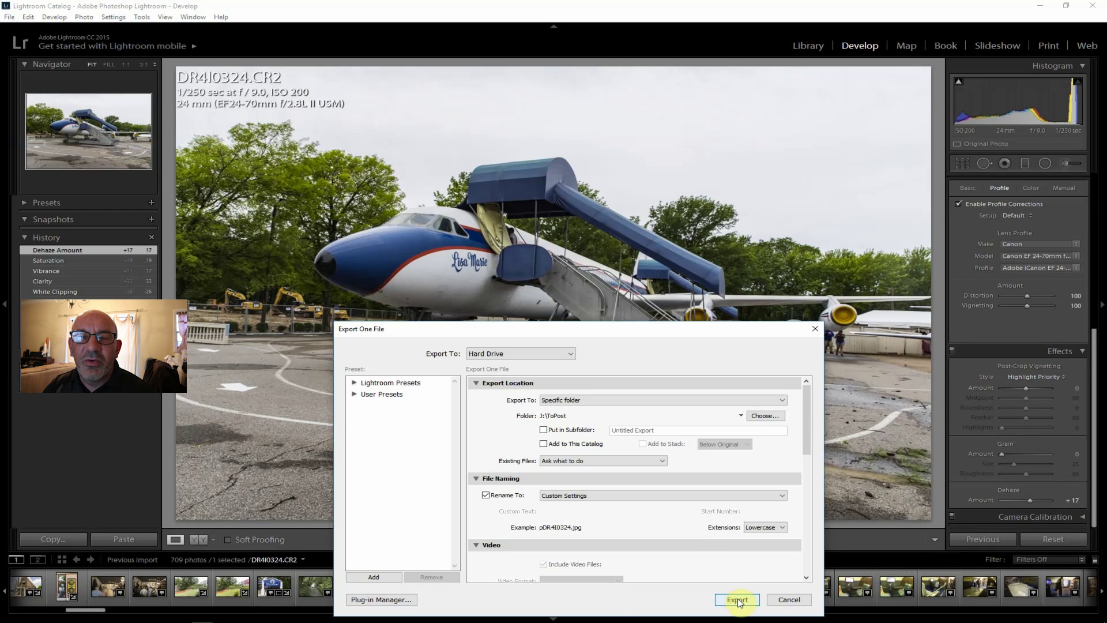
left_click(738, 599)
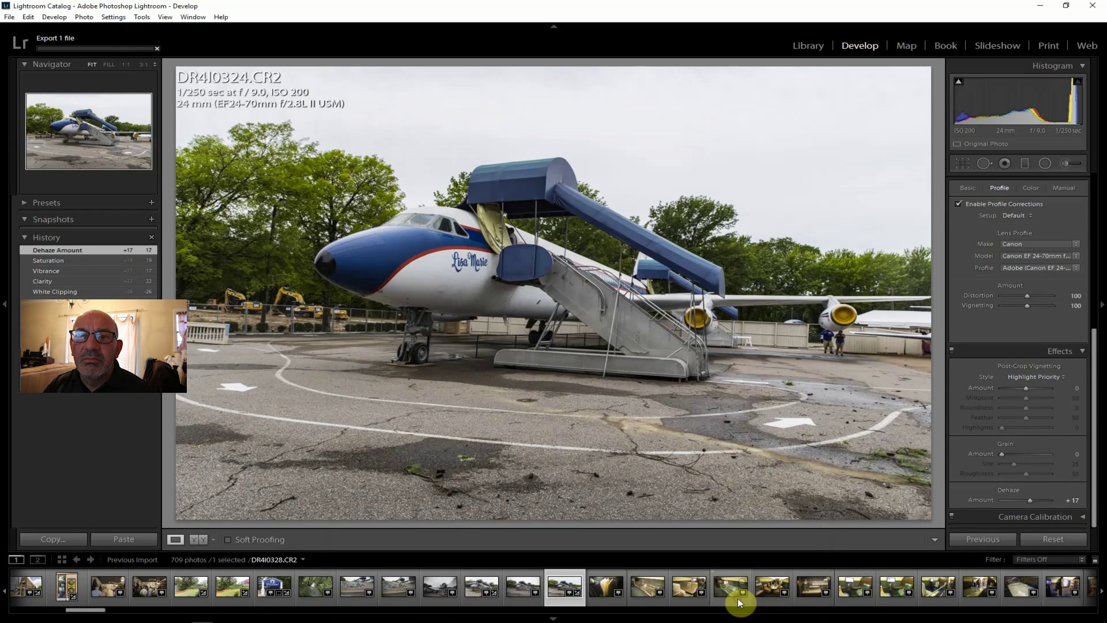
- Skip the clothes photo, open the plastic-covered sofa photo DR4I0326.CR2 and enable its lens profile corrections
left_click(617, 594)
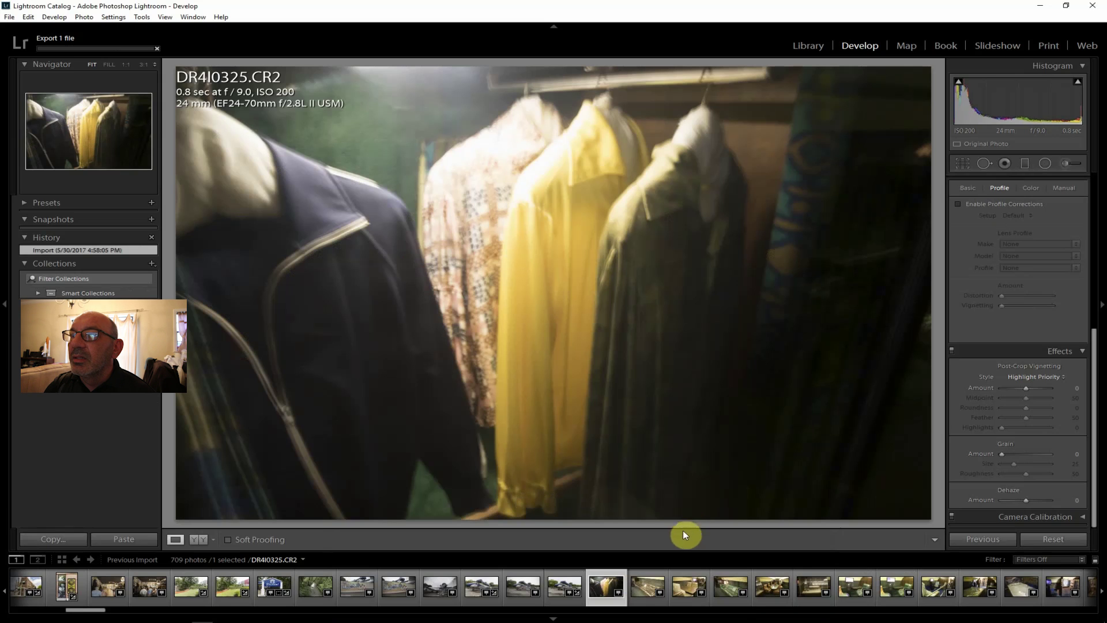
left_click(643, 590)
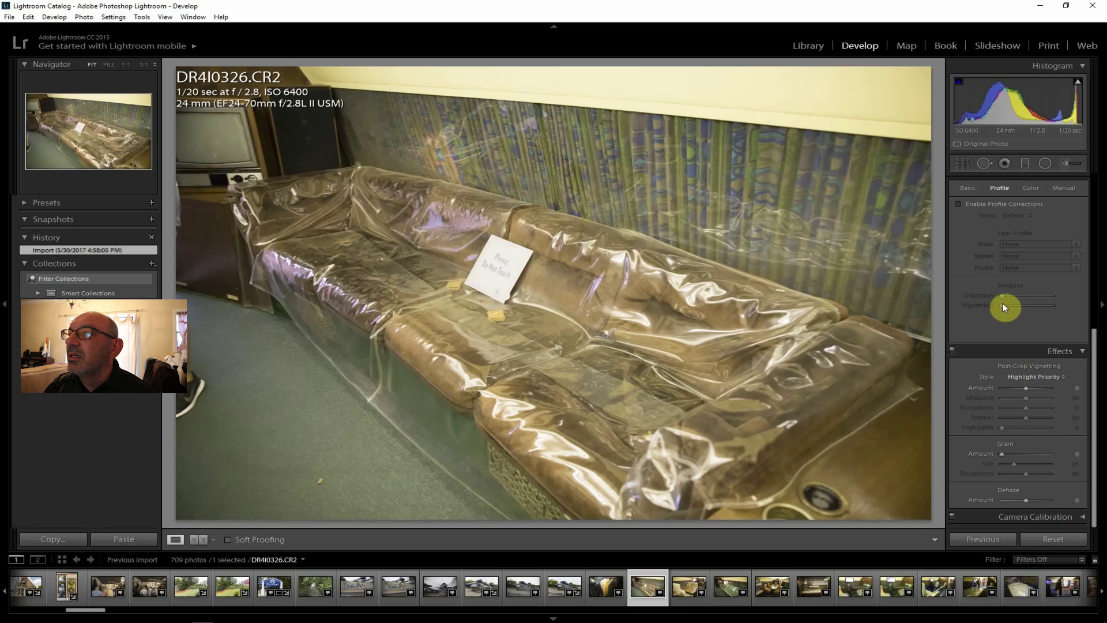
left_click(976, 212)
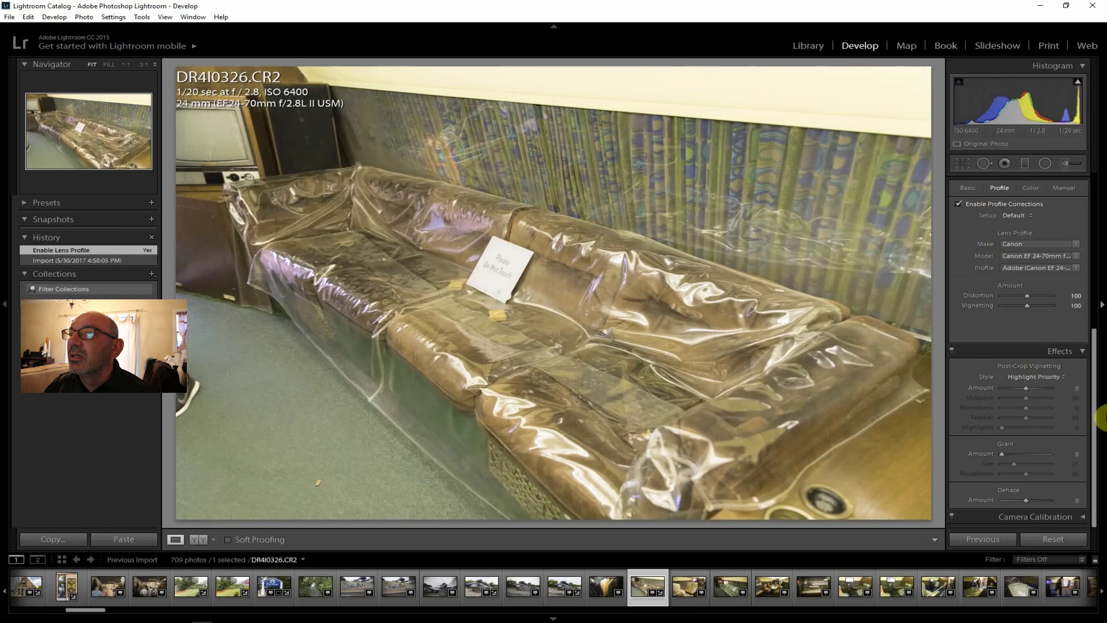
- Set Contrast +29, Clarity +24, Shadows +29, Highlights -74, Vibrance +12, Saturation +7 and Dehaze +12 on the sofa photo
left_click_drag(1094, 407, 1092, 210)
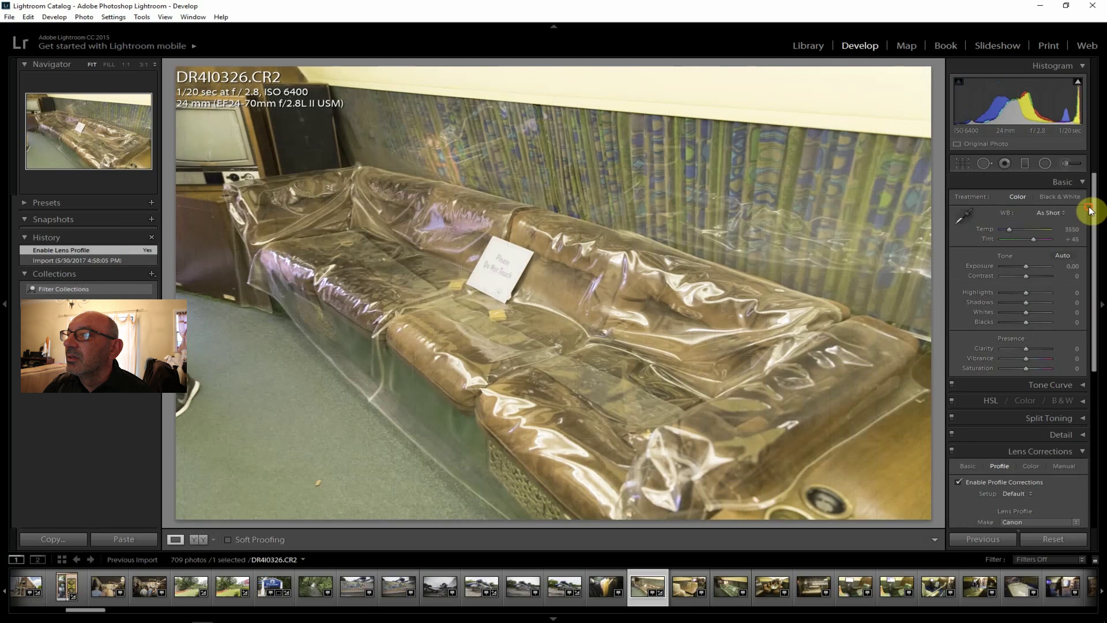
left_click_drag(1027, 276, 1033, 279)
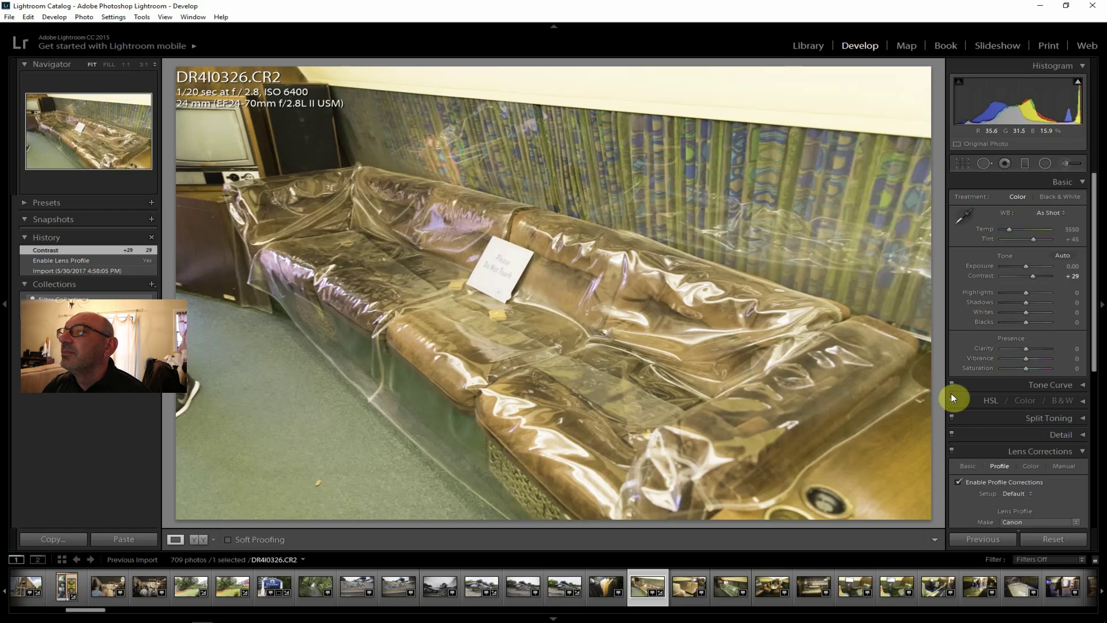
left_click_drag(1025, 348, 1032, 347)
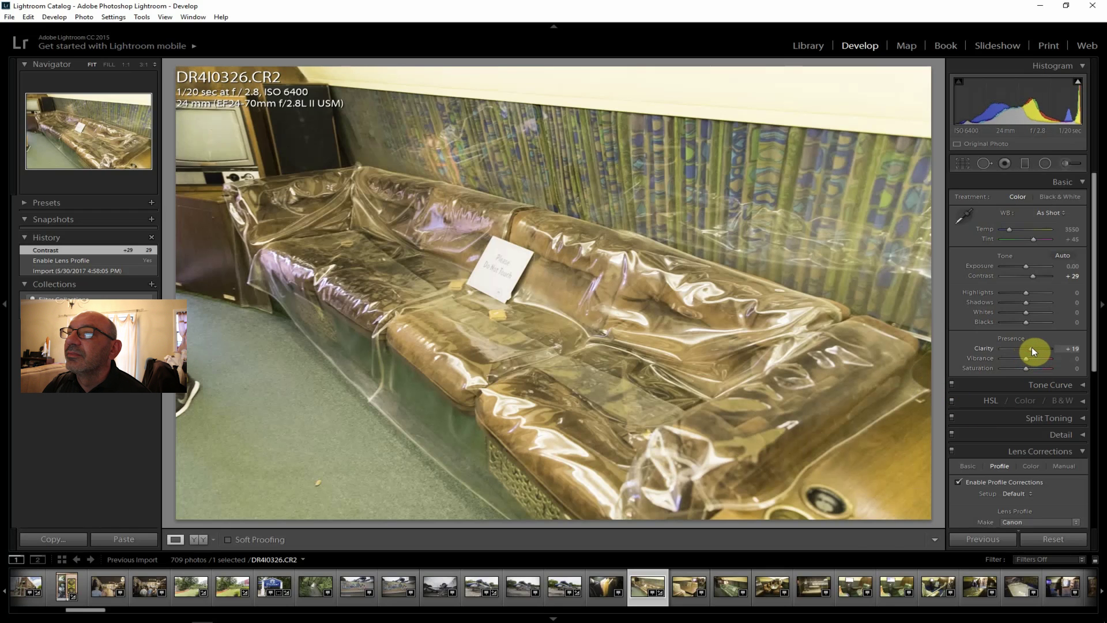
left_click(1032, 302)
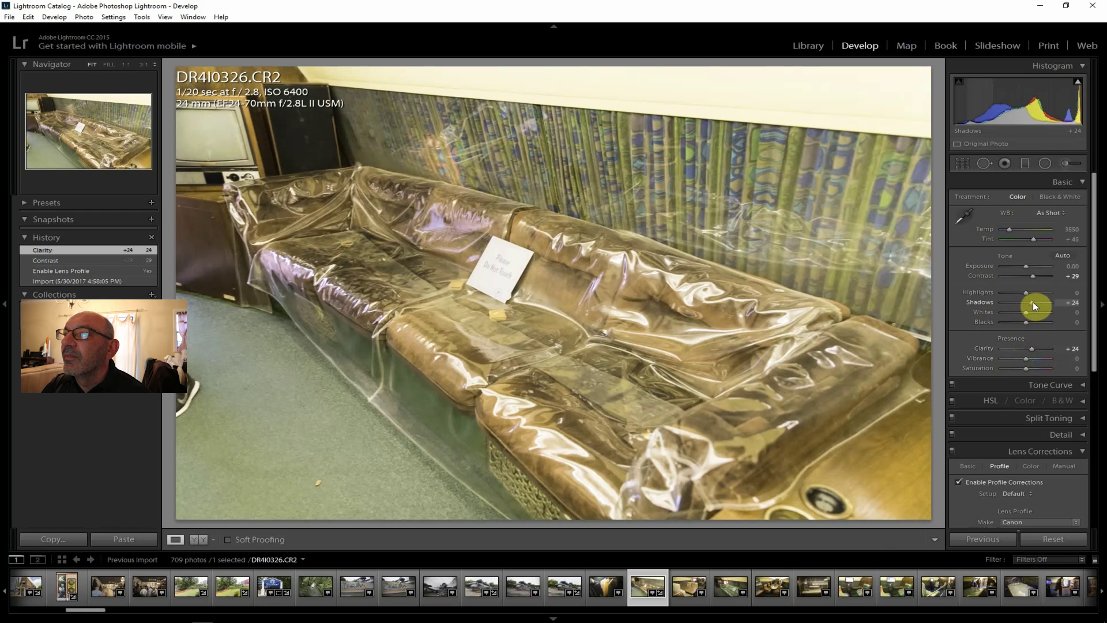
left_click_drag(1026, 293, 1008, 289)
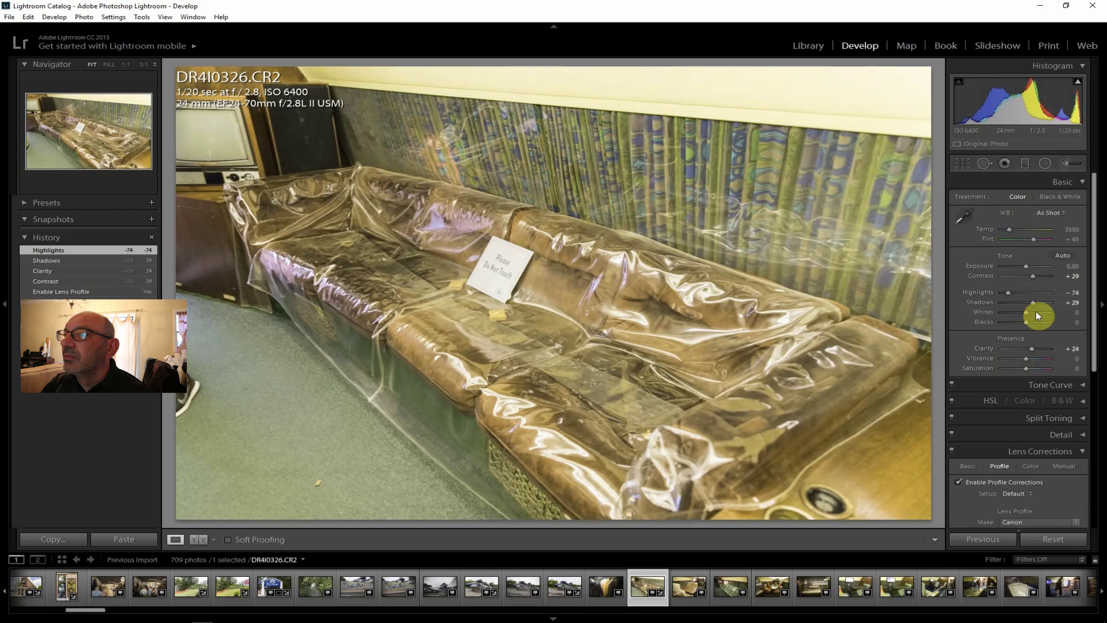
left_click_drag(1032, 363, 1029, 367)
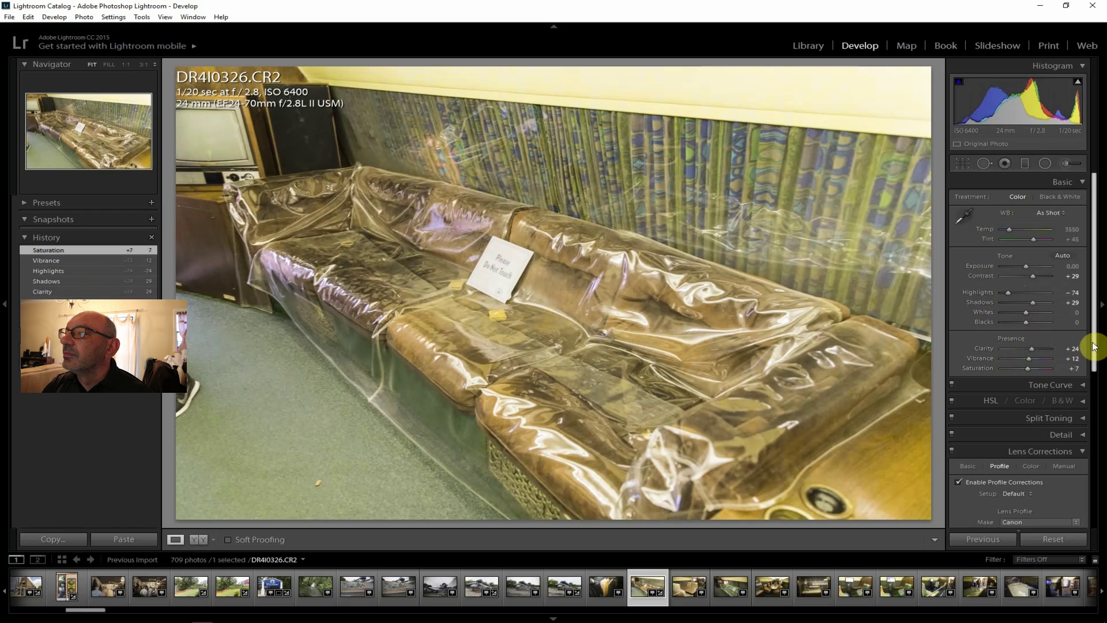
left_click_drag(1094, 346, 1097, 457)
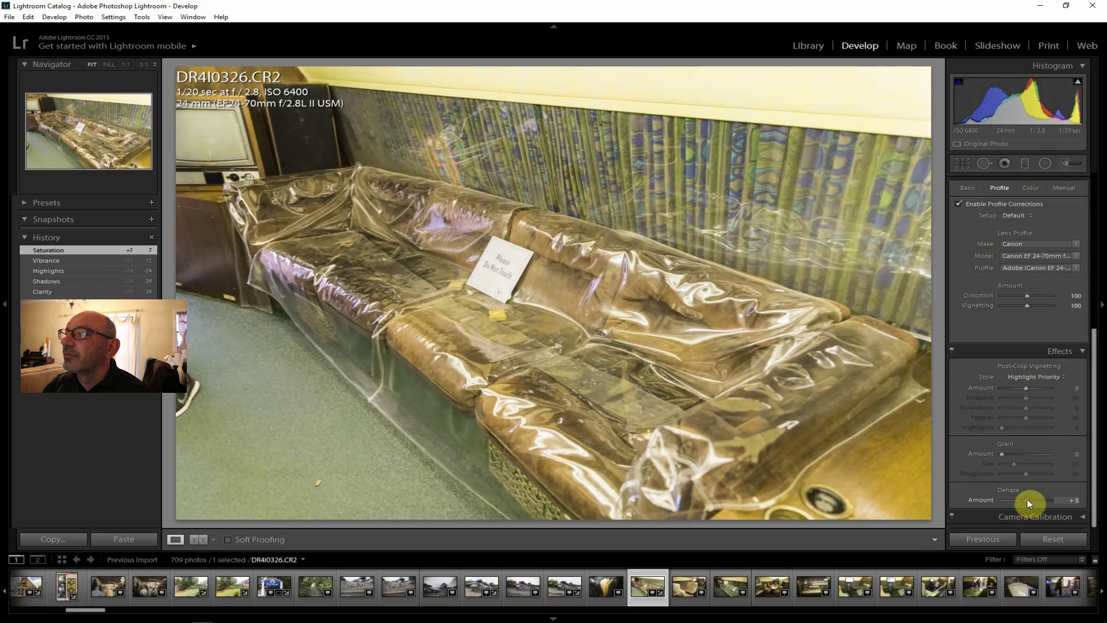
left_click_drag(1028, 499, 1028, 499)
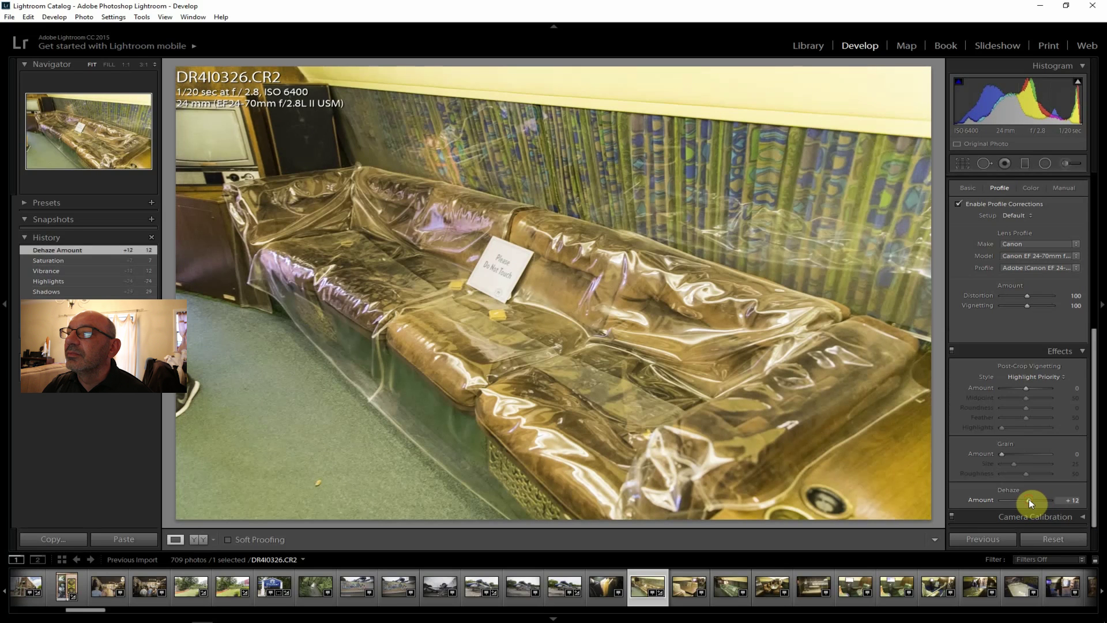
- Export the sofa photo DR4I0326.CR2 to the hard drive with the existing export settings
left_click(35, 107)
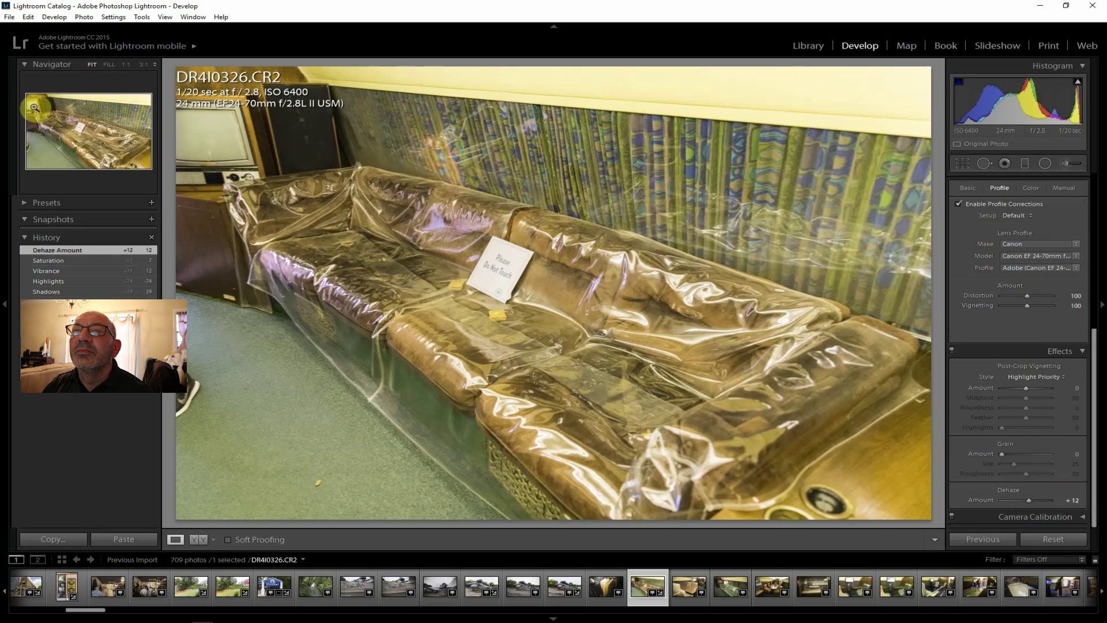
left_click(9, 16)
left_click(38, 139)
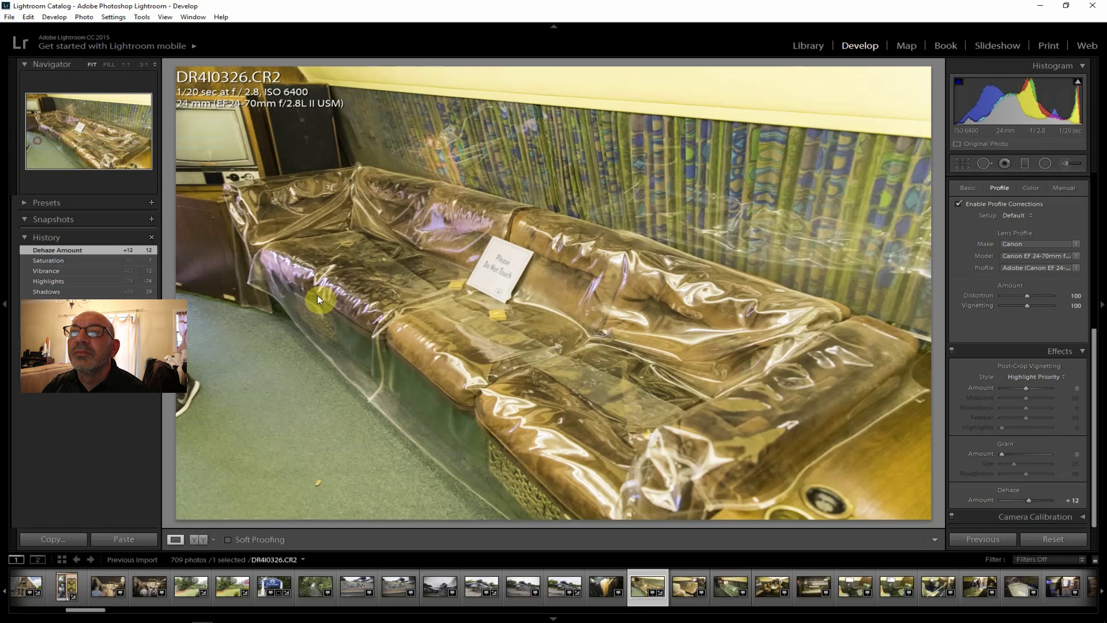
left_click(736, 600)
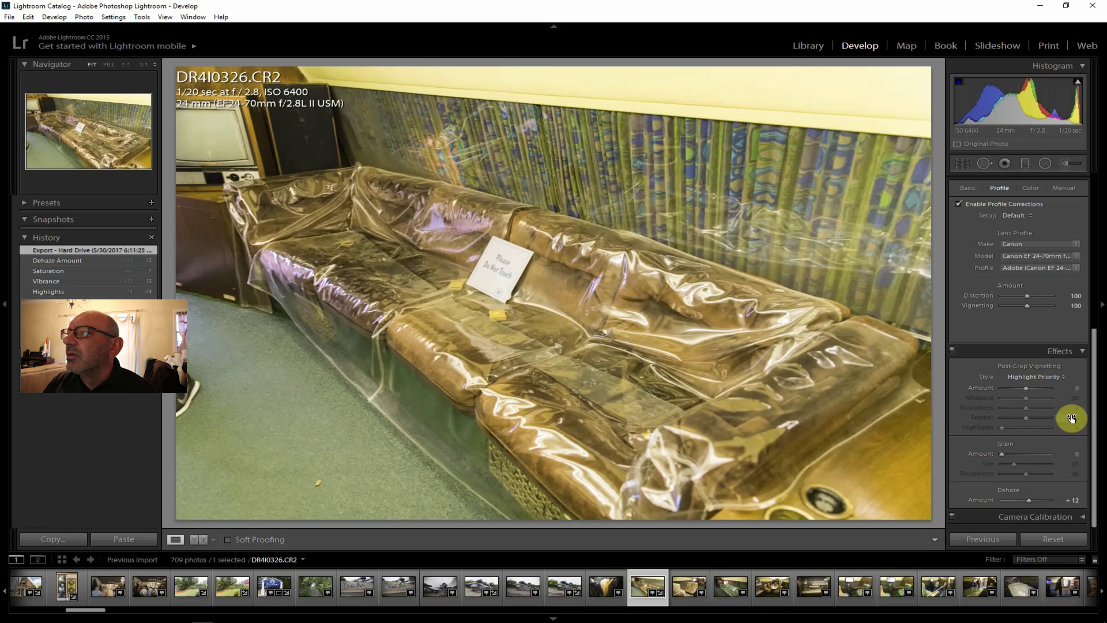
- Export DR4I0326.CR2 to J:\ToPost again, overwriting the existing file pDR4I0326.jpg
scroll(1088, 412, "up", 5)
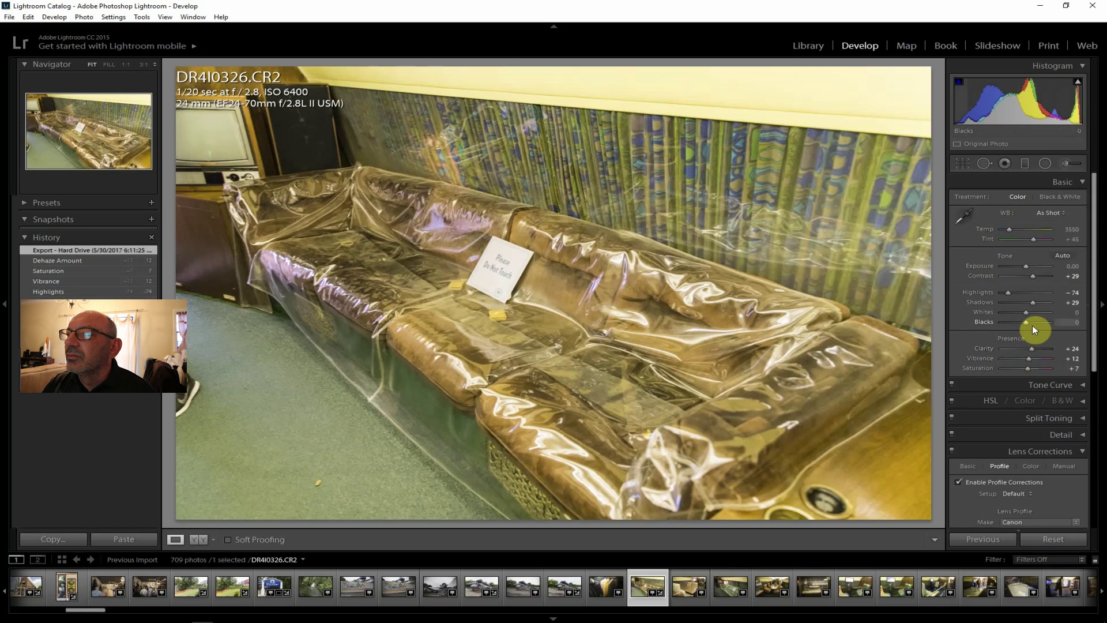
left_click(7, 19)
left_click(37, 141)
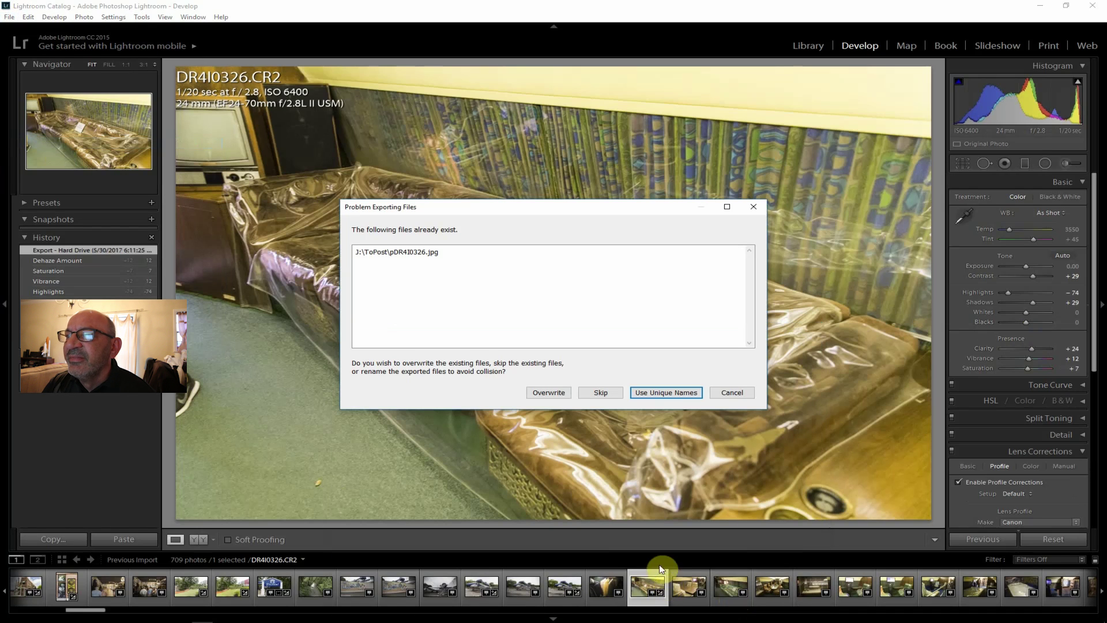
left_click(559, 393)
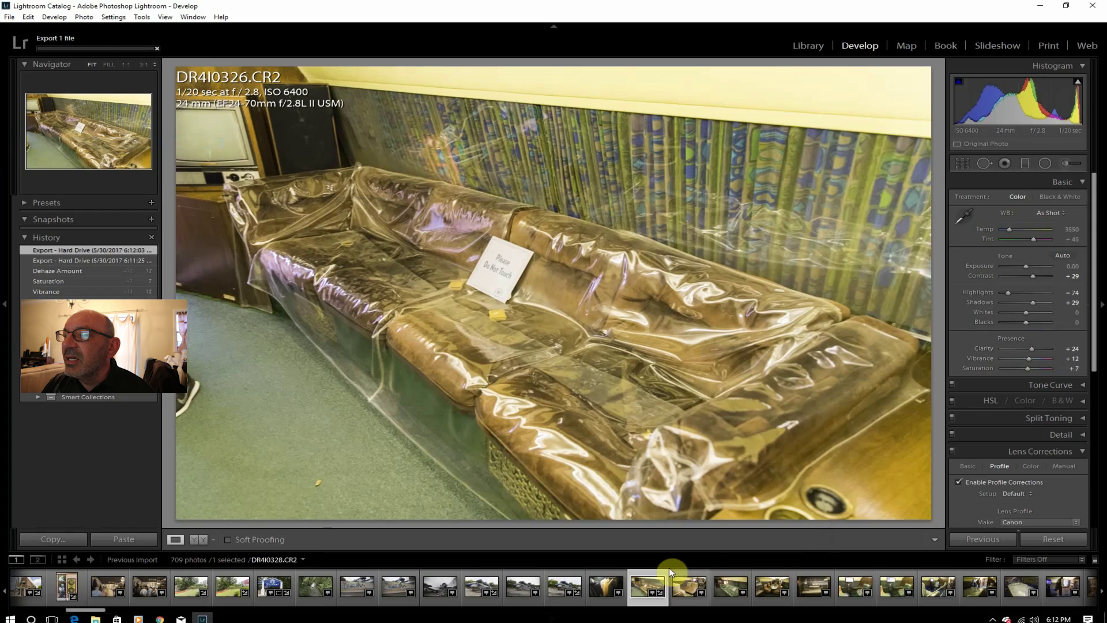
- Open the cabin table photo DR4I0327.CR2 and enable its lens profile corrections
left_click(686, 585)
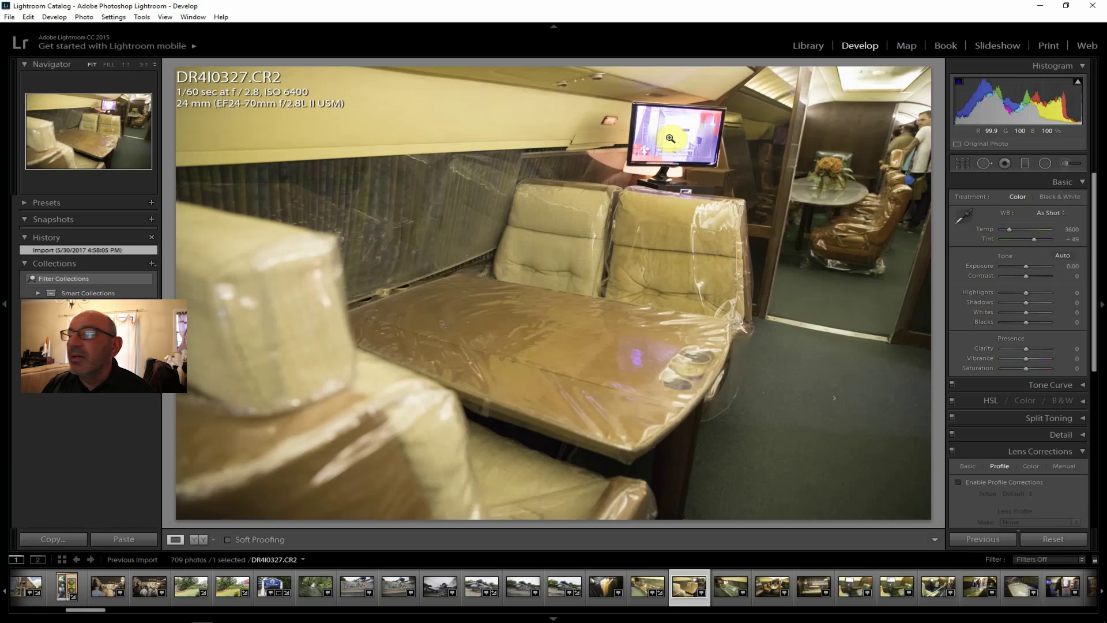
left_click(986, 480)
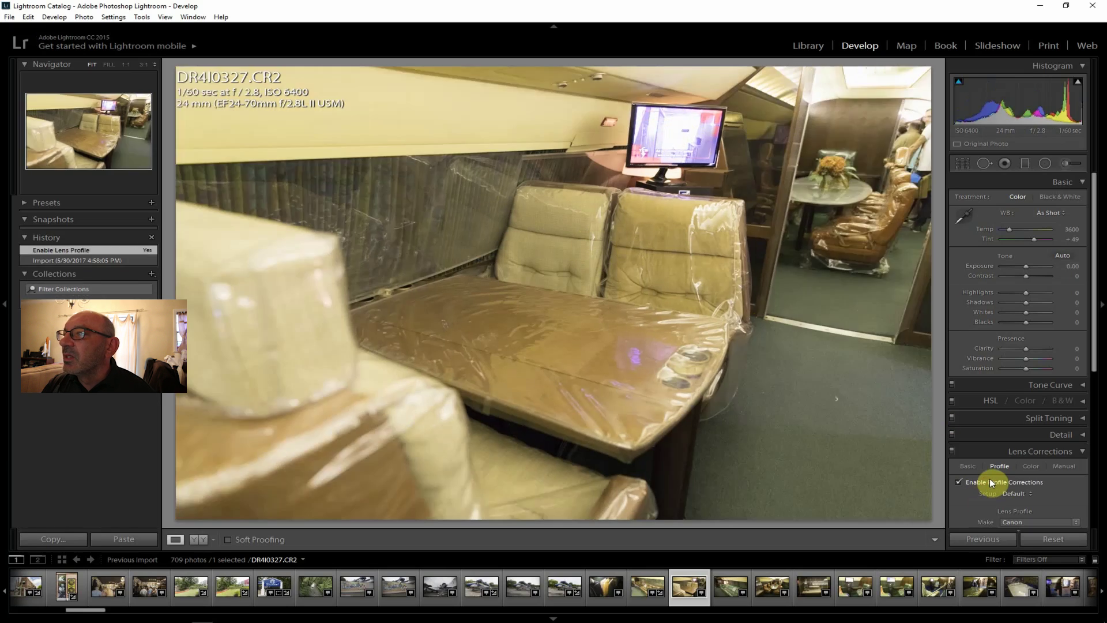
- Set Contrast +26, Shadows +31, Clarity +29, Whites -17 and Highlights -60 on the cabin table photo DR4I0327.CR2
key("Left")
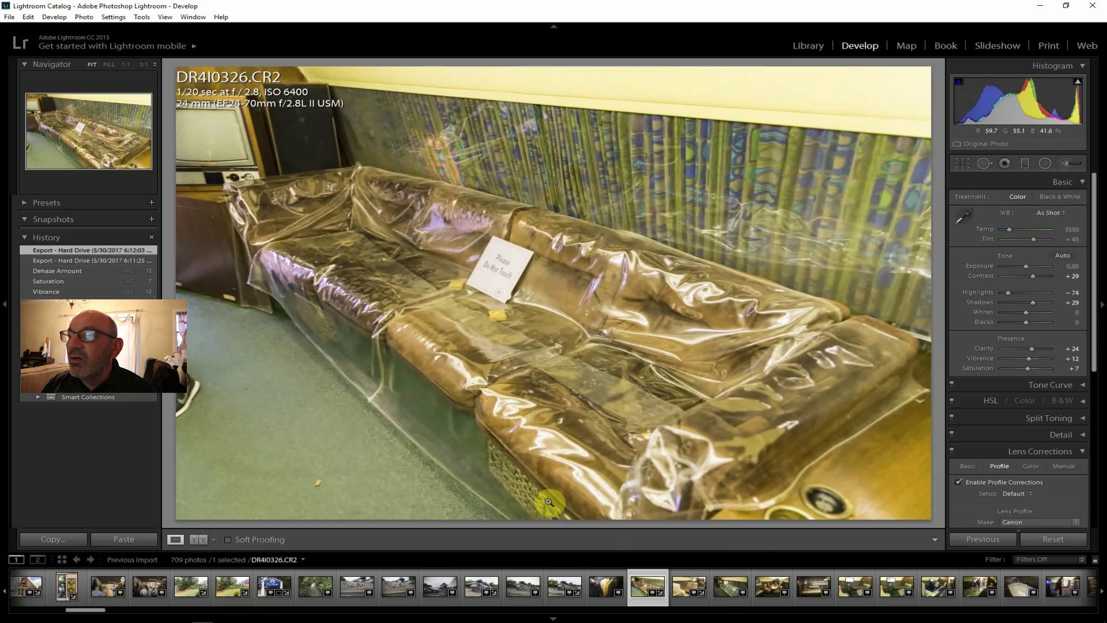
left_click(683, 584)
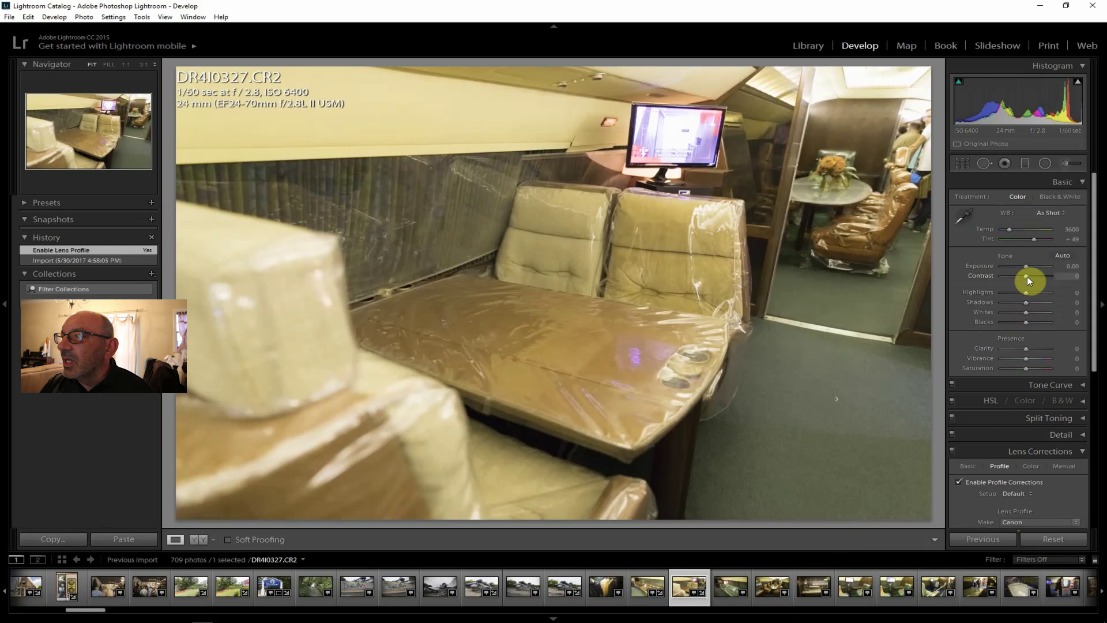
left_click_drag(1026, 275, 1034, 278)
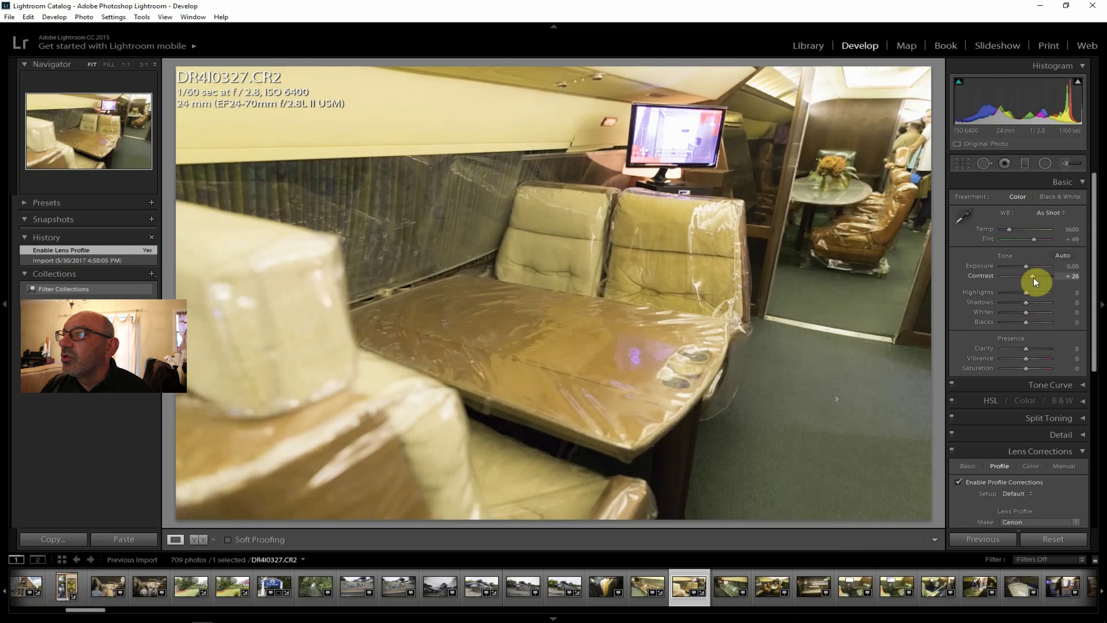
left_click_drag(1026, 302, 1033, 302)
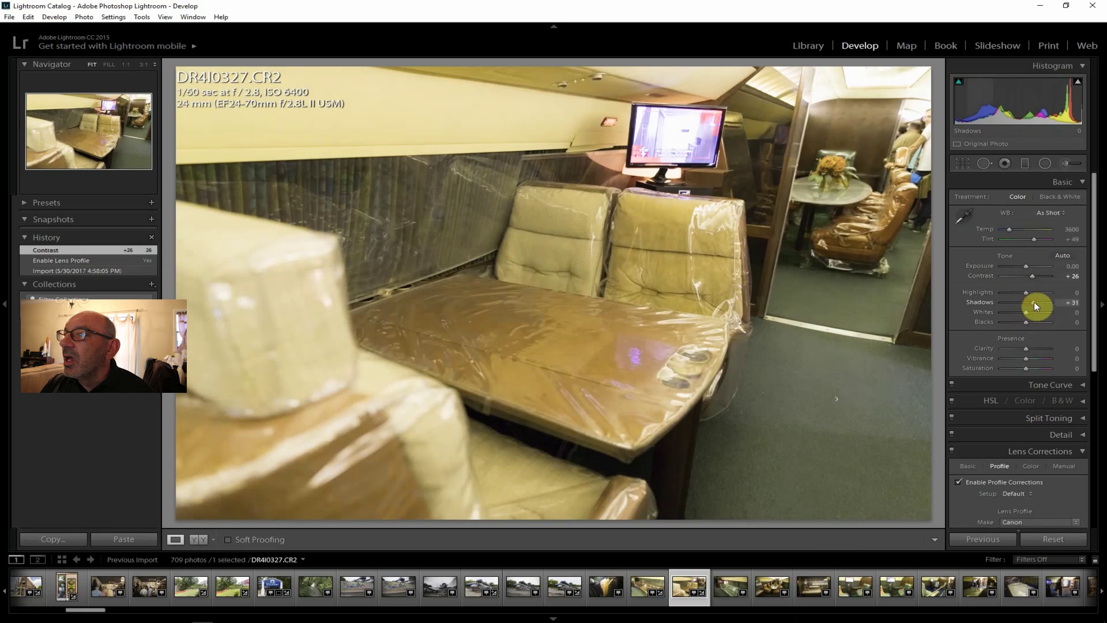
left_click_drag(1029, 351, 1032, 347)
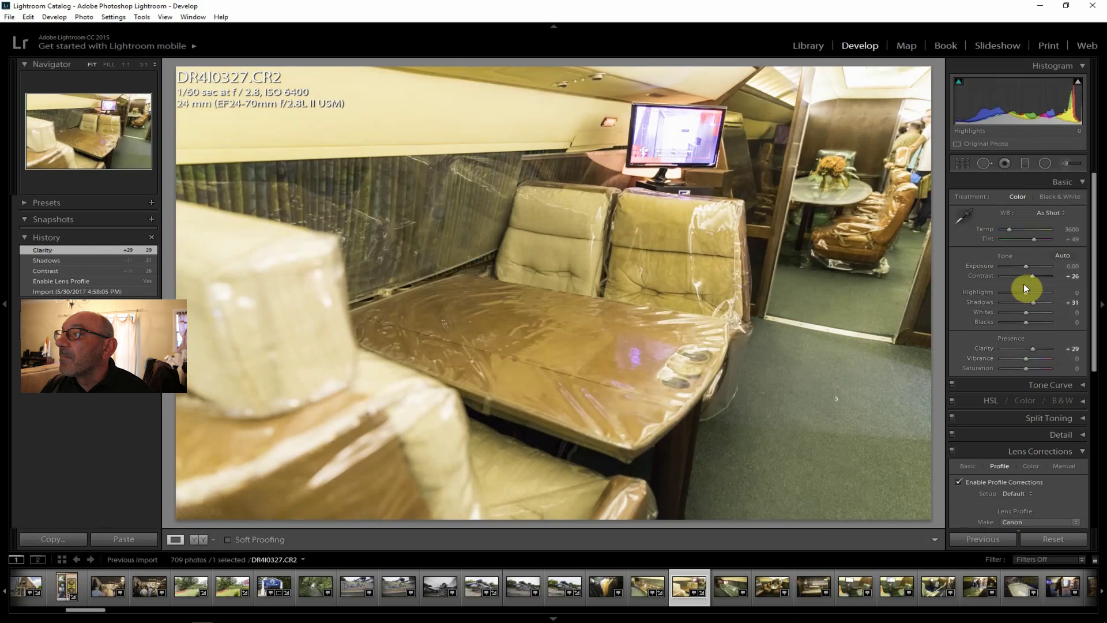
left_click_drag(1025, 290, 1017, 291)
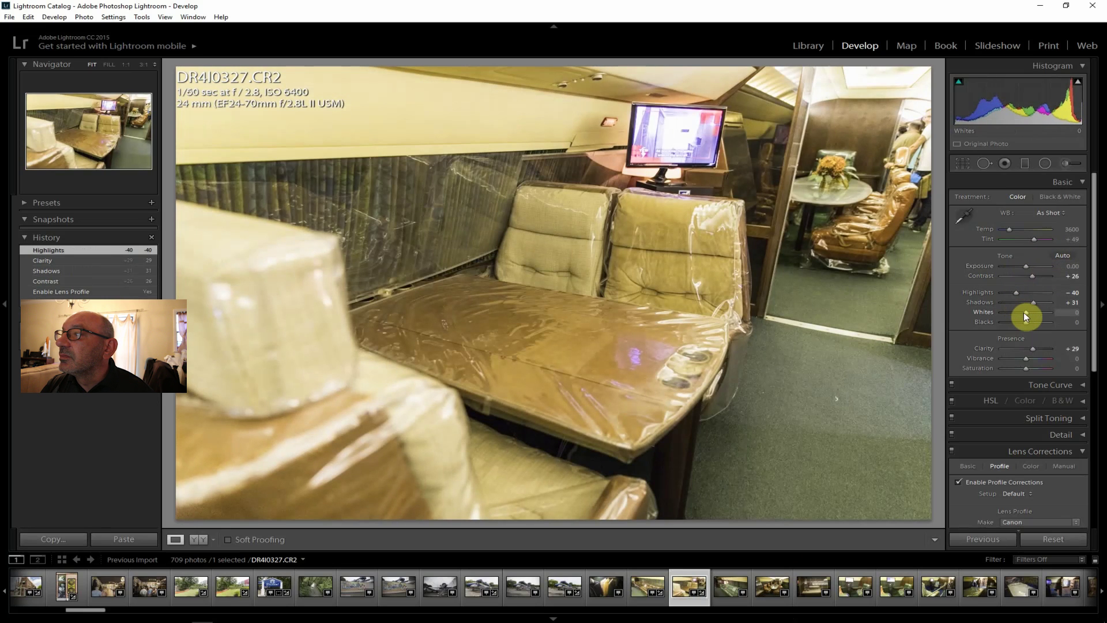
left_click_drag(1023, 312, 1019, 311)
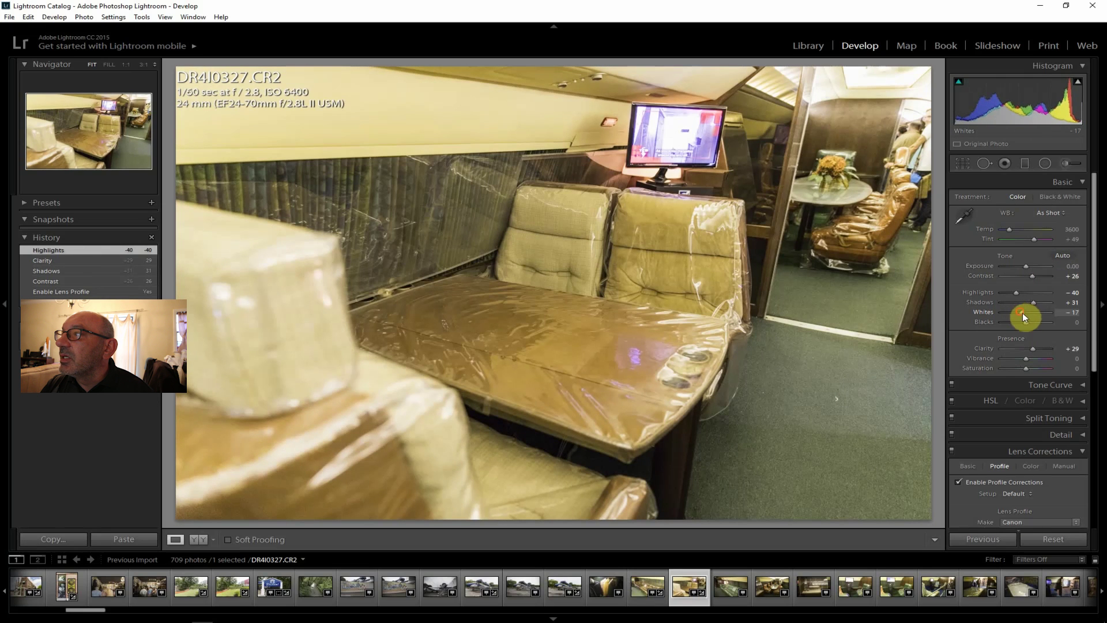
left_click_drag(1015, 292, 1012, 292)
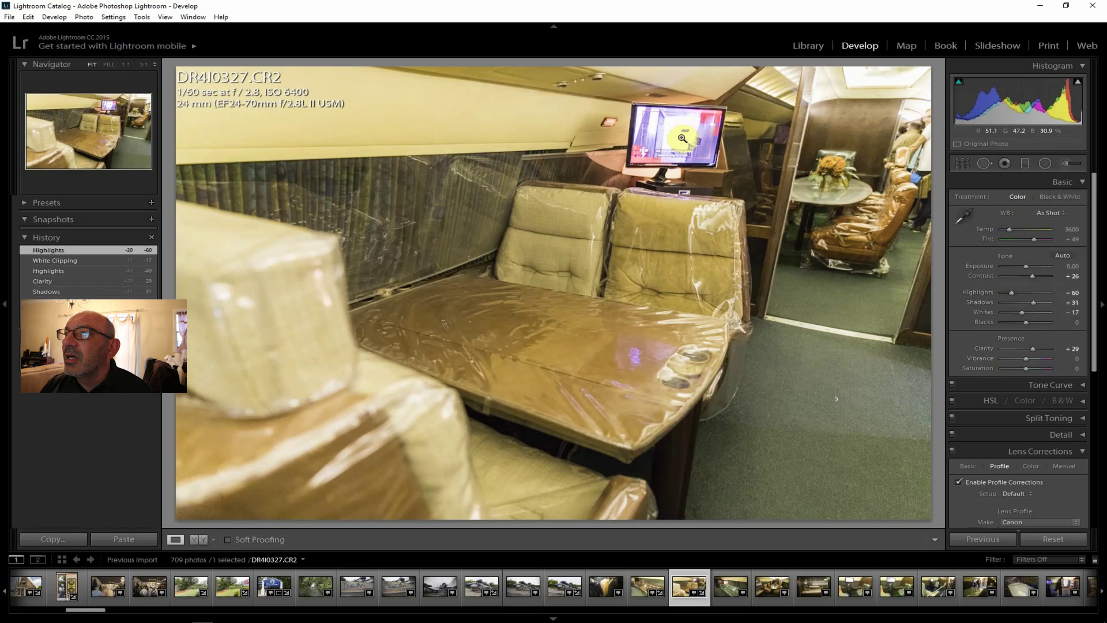
mouse_move(1078, 85)
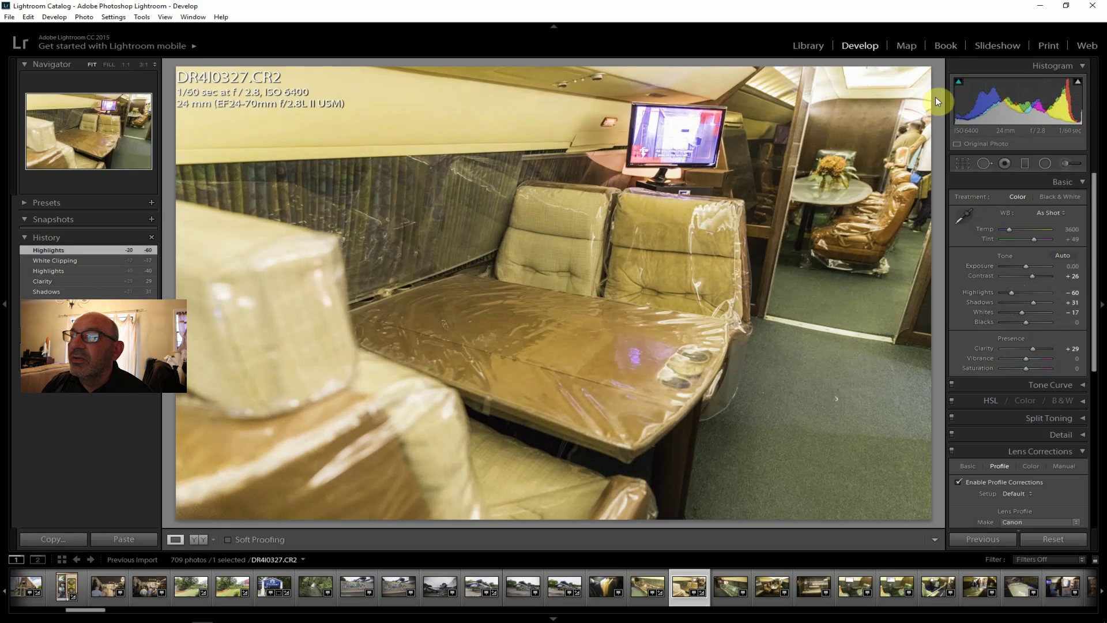
- Set Vibrance +12 and Dehaze +12 on the cabin table photo and raise its Saturation slightly
left_click_drag(1095, 349, 1094, 370)
left_click_drag(1027, 327, 1027, 340)
left_click_drag(1093, 376, 1093, 469)
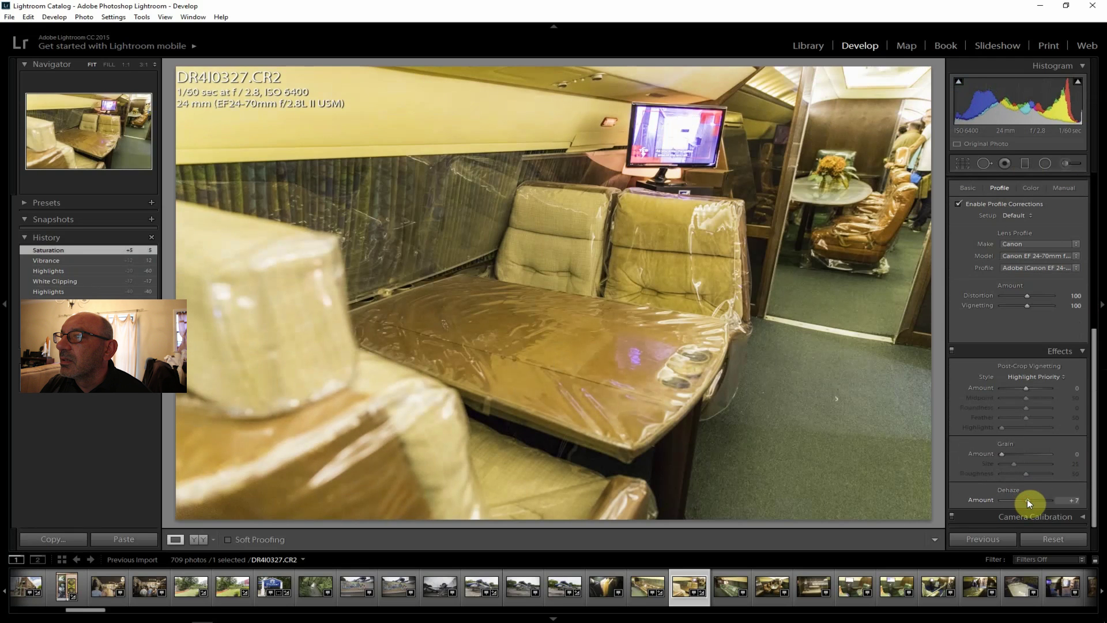
left_click_drag(1027, 499, 1029, 499)
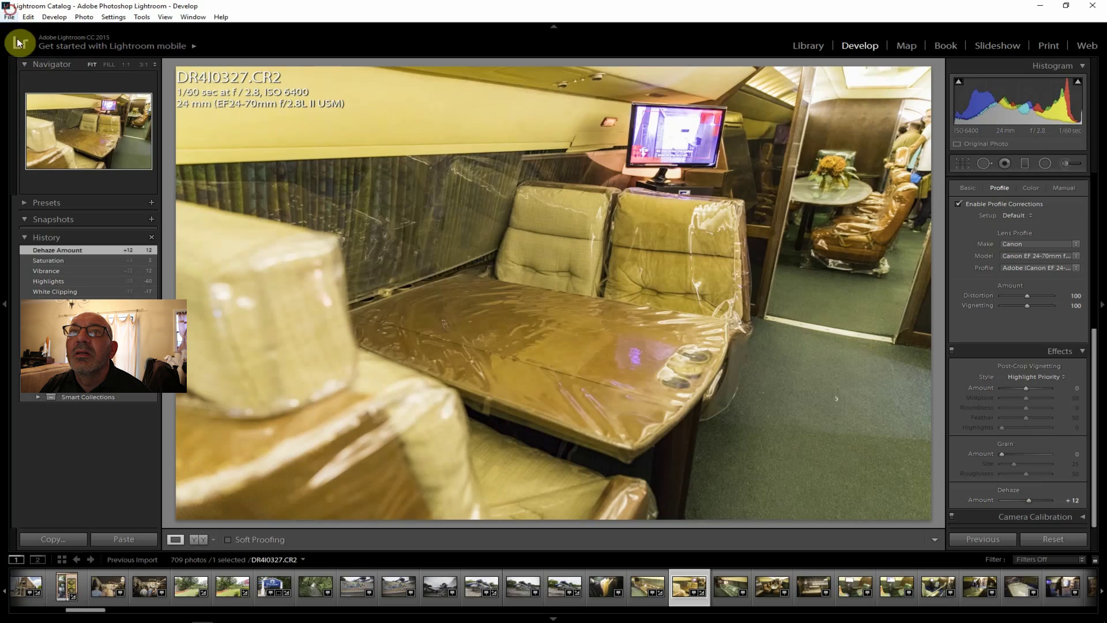
- Export the cabin table photo DR4I0327.CR2 to the hard drive with the existing export settings
left_click(11, 17)
left_click(34, 142)
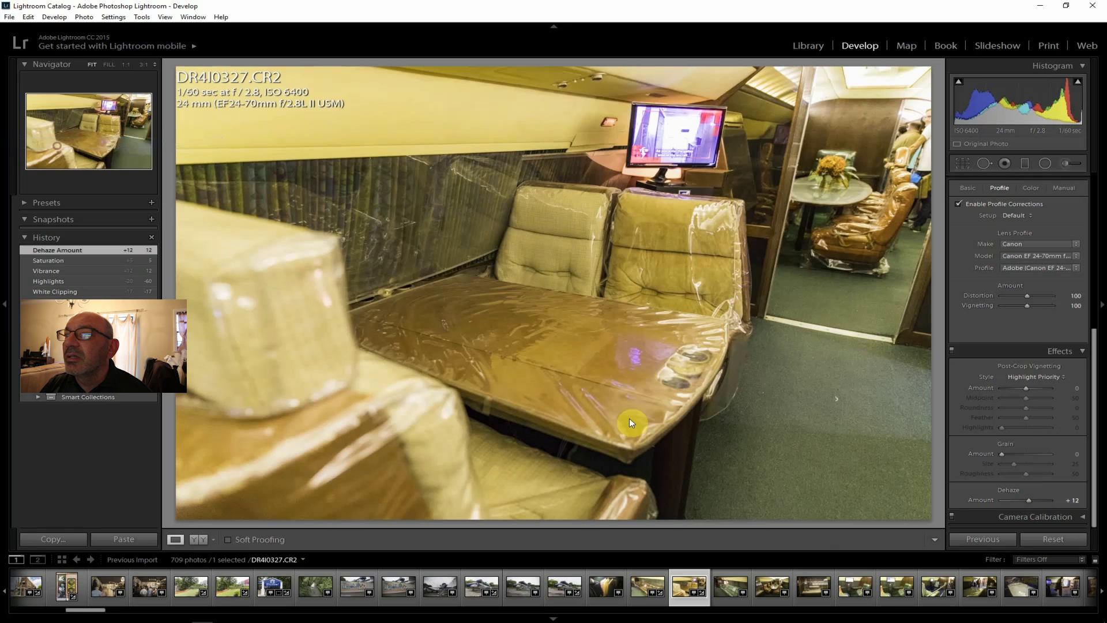
left_click(731, 599)
- Open the green sofa photo DR4I0328.CR2 and enable its lens profile corrections
left_click(728, 590)
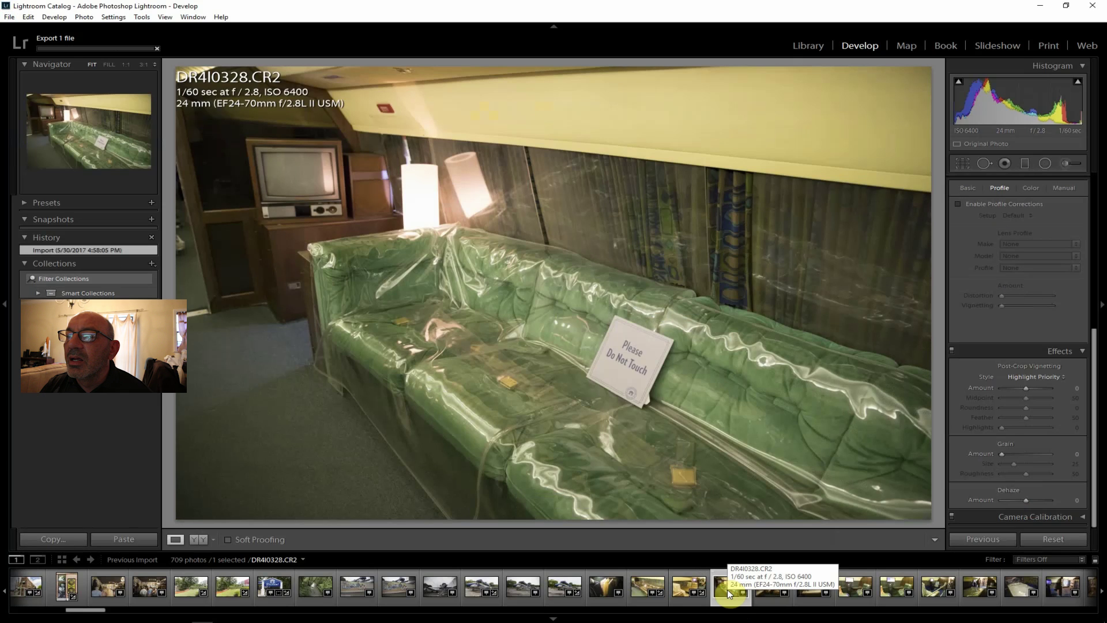
left_click(645, 587)
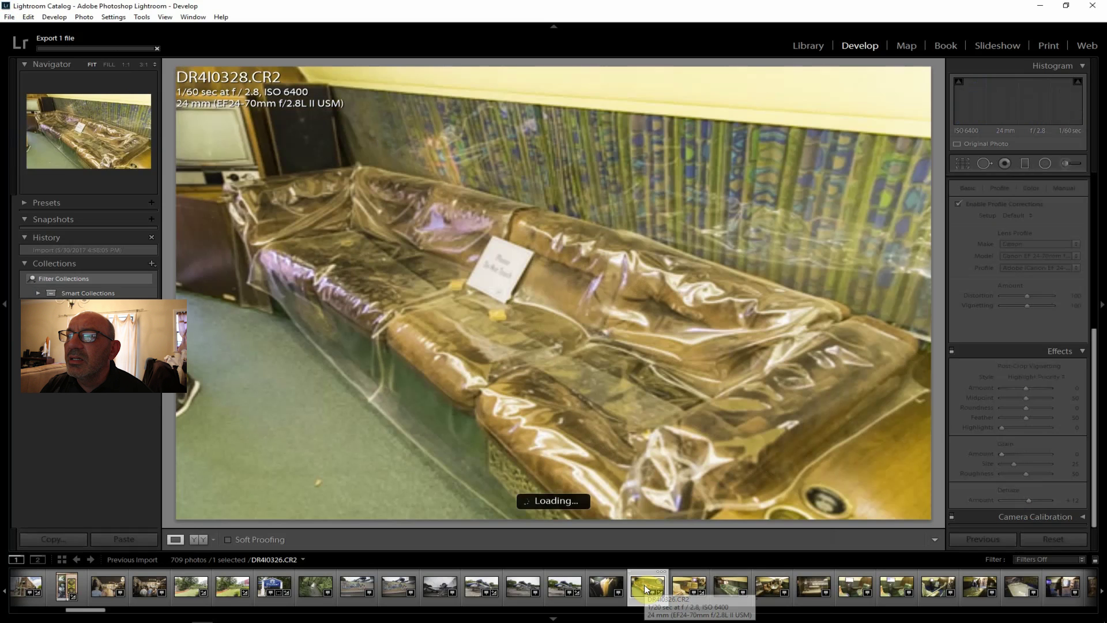
left_click(723, 589)
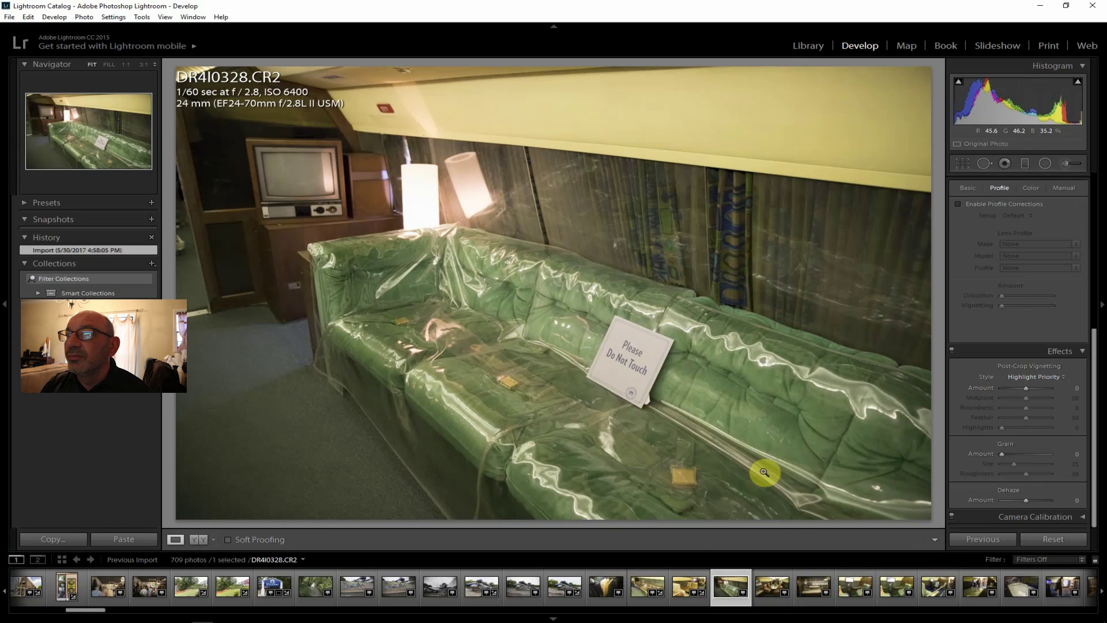
left_click(985, 206)
scroll(1096, 339, "up", 1)
left_click_drag(1095, 339, 1089, 210)
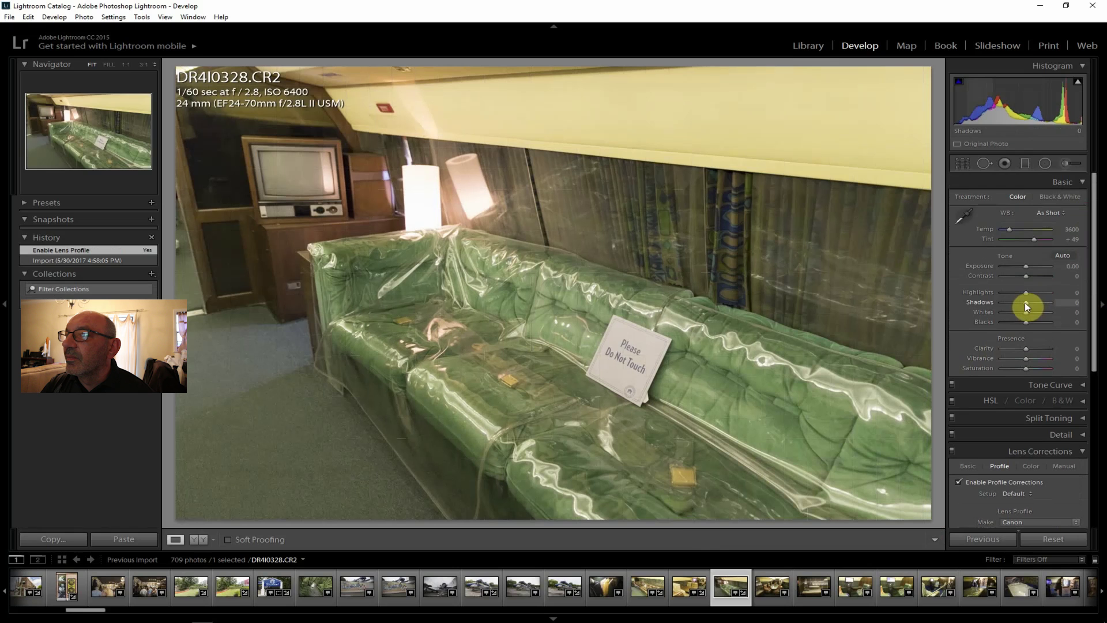
- Set Shadows +48, Highlights -40, Clarity +33, Vibrance +10, Saturation +12, Contrast +14 and Dehaze +19 on the green sofa photo
mouse_move(1026, 301)
left_mouse_down()
mouse_move(1037, 300)
mouse_move(1015, 292)
left_mouse_up()
left_click_drag(1025, 348, 1029, 349)
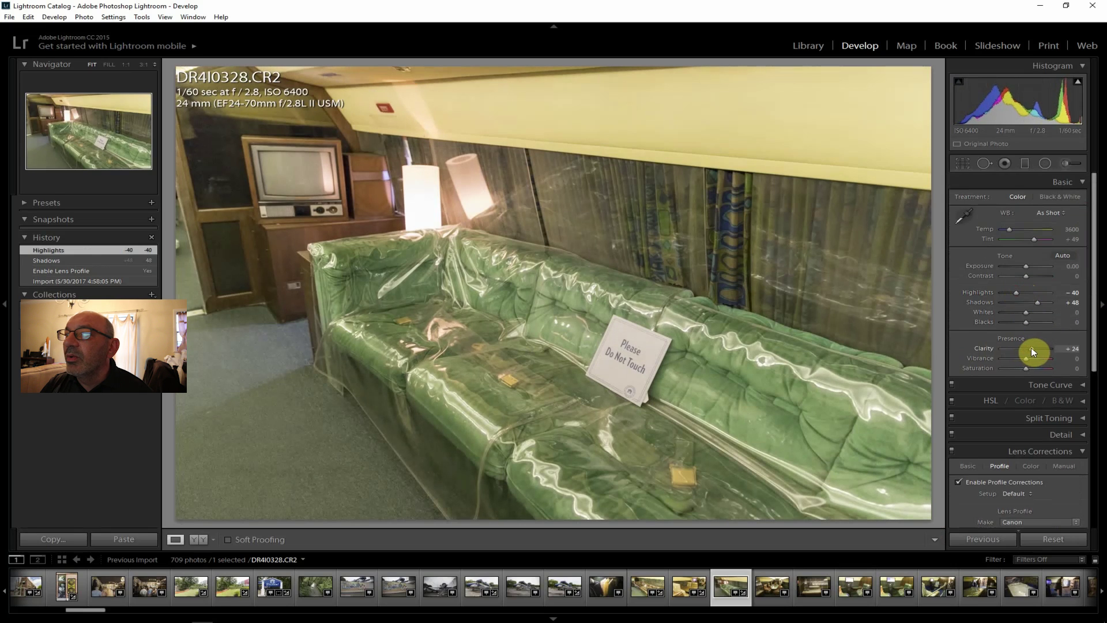
left_click_drag(1030, 347, 1026, 368)
left_click_drag(1026, 278, 1029, 278)
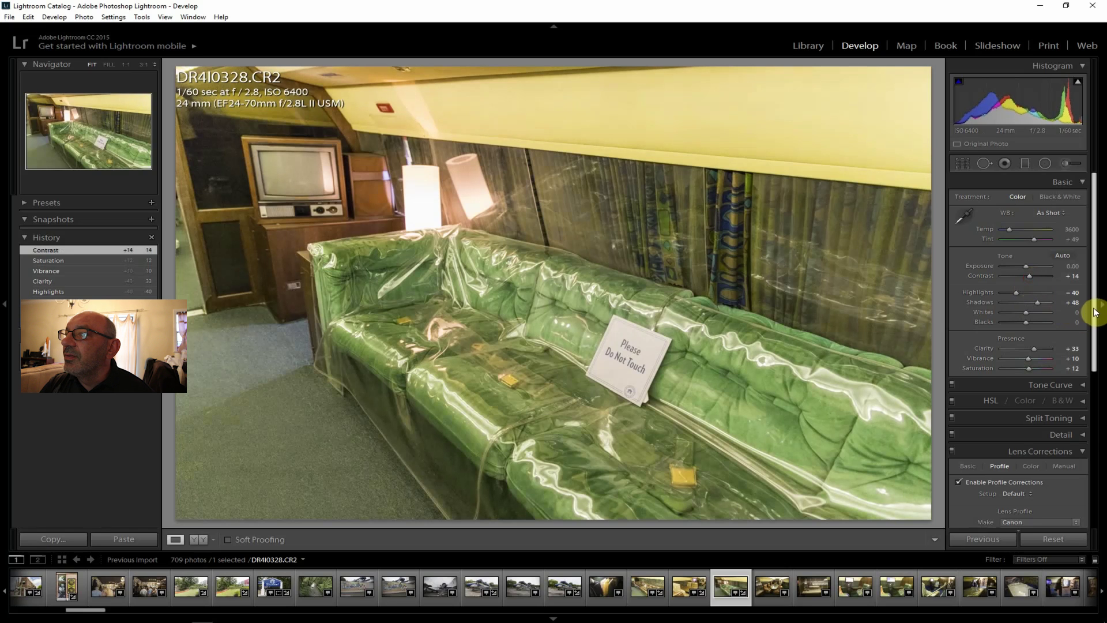
scroll(1095, 314, "down", 5)
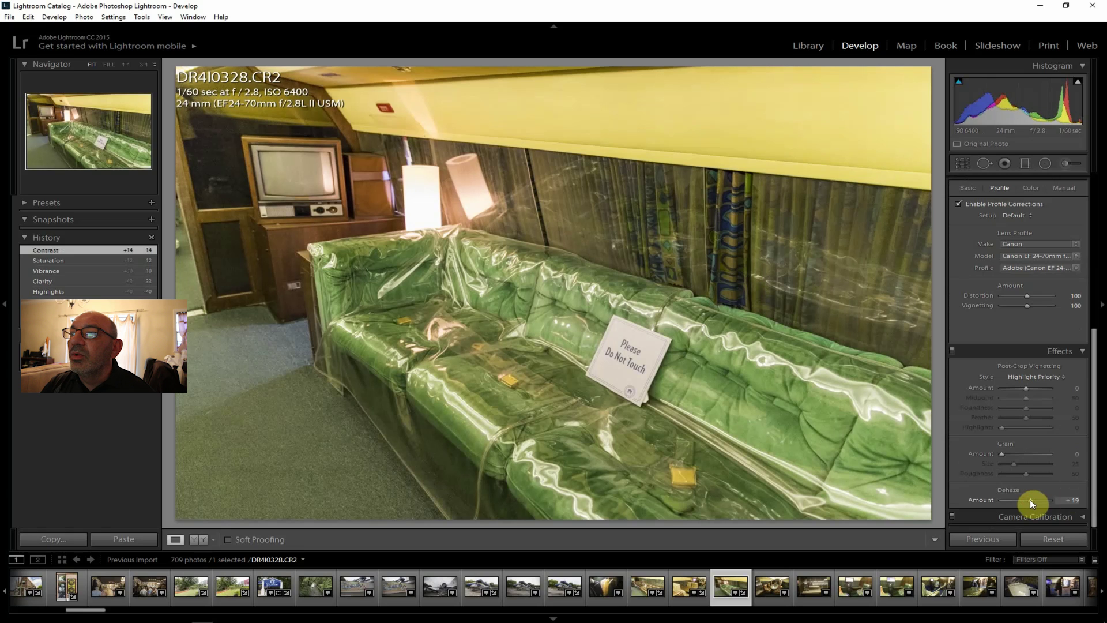
left_click_drag(1030, 499, 1030, 500)
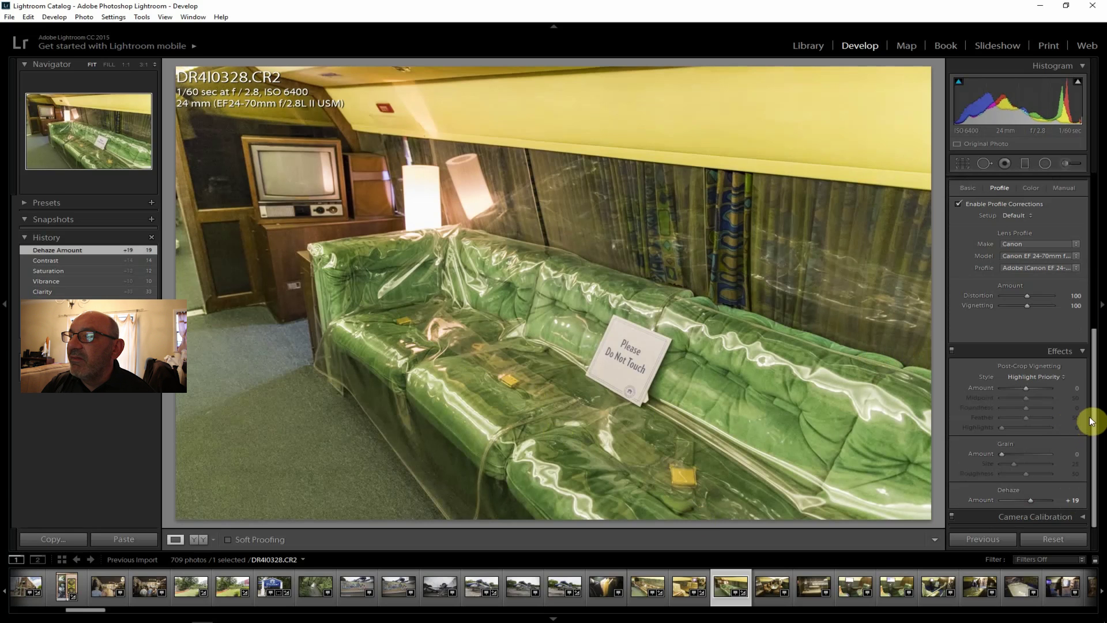
left_click_drag(1095, 419, 1097, 242)
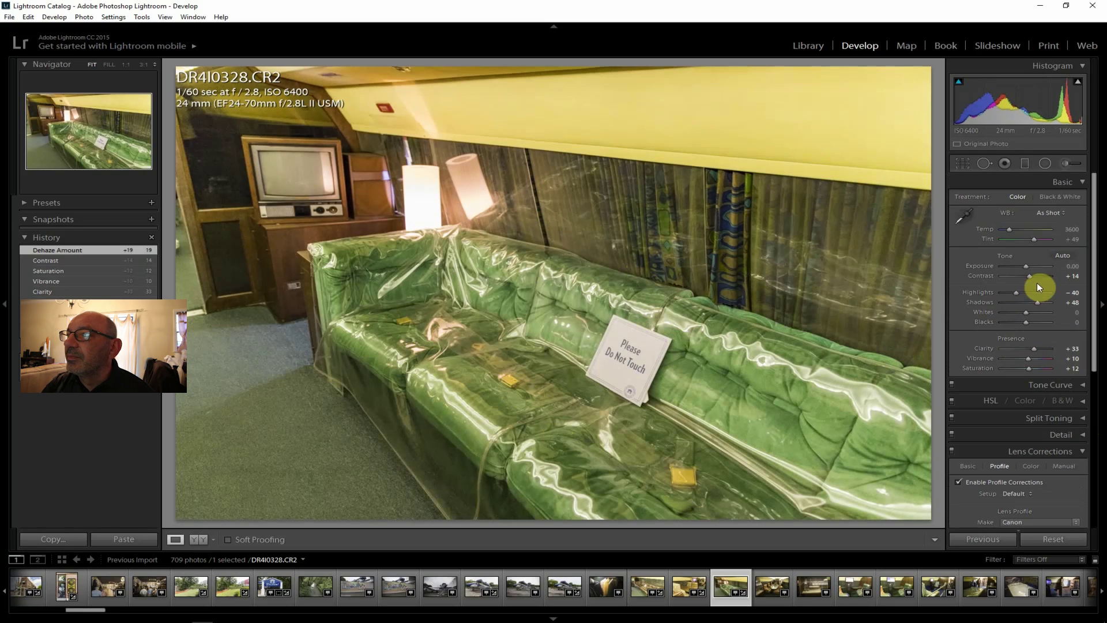
- Export the green sofa photo DR4I0328.CR2 to J:\ToPost with the existing export settings
left_click(9, 16)
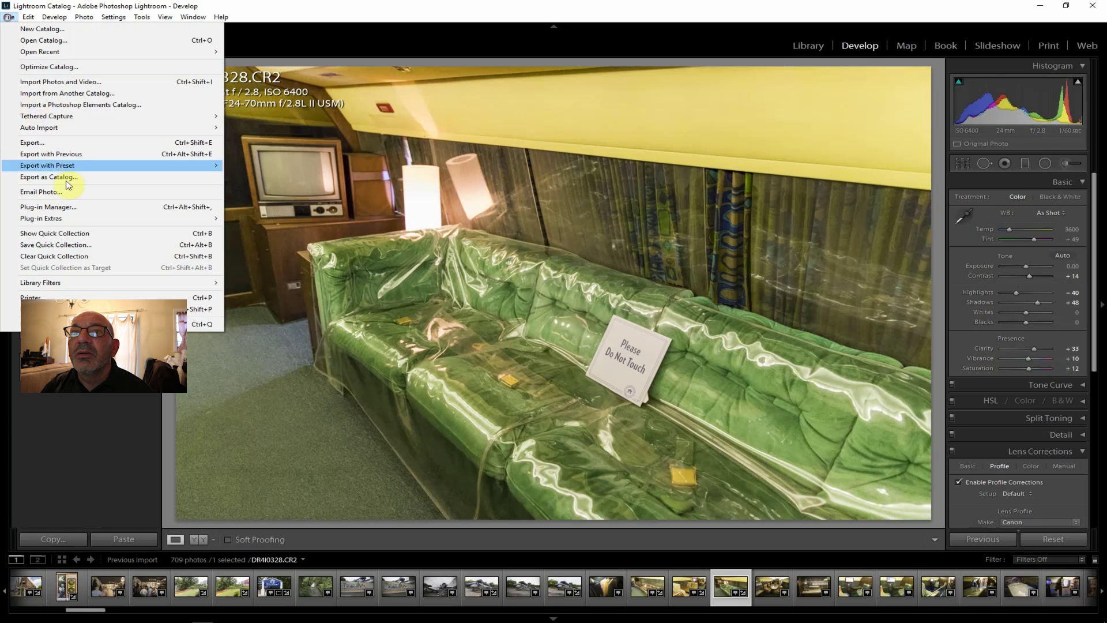
left_click(55, 148)
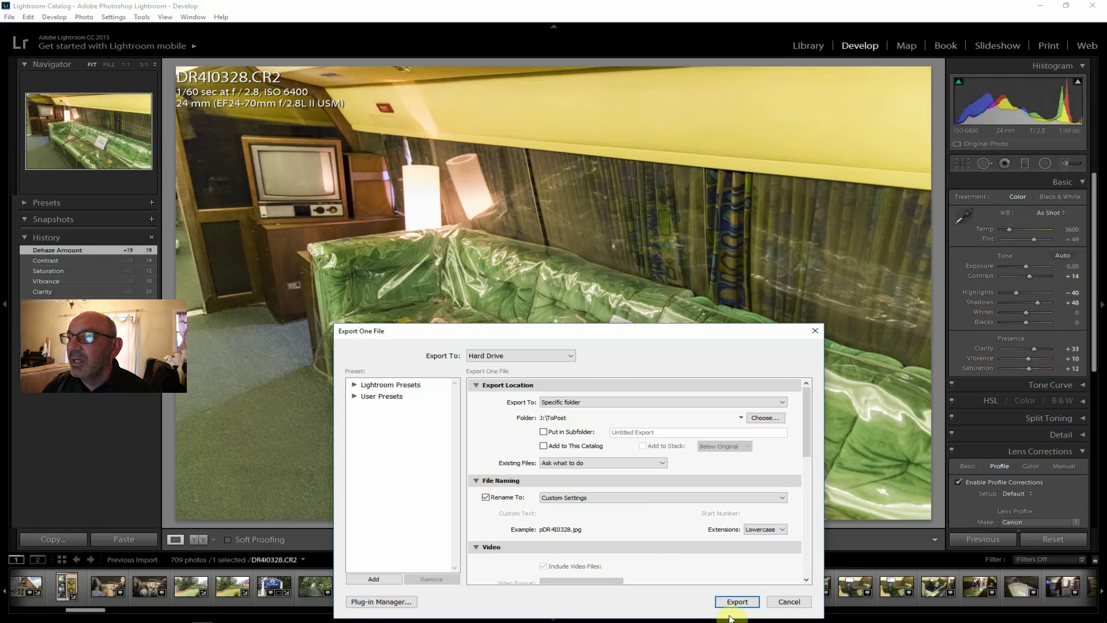
left_click(736, 600)
- Open the photo of the oval table with leather chairs, DR4I0329.CR2, and enable its lens profile corrections
left_click(768, 603)
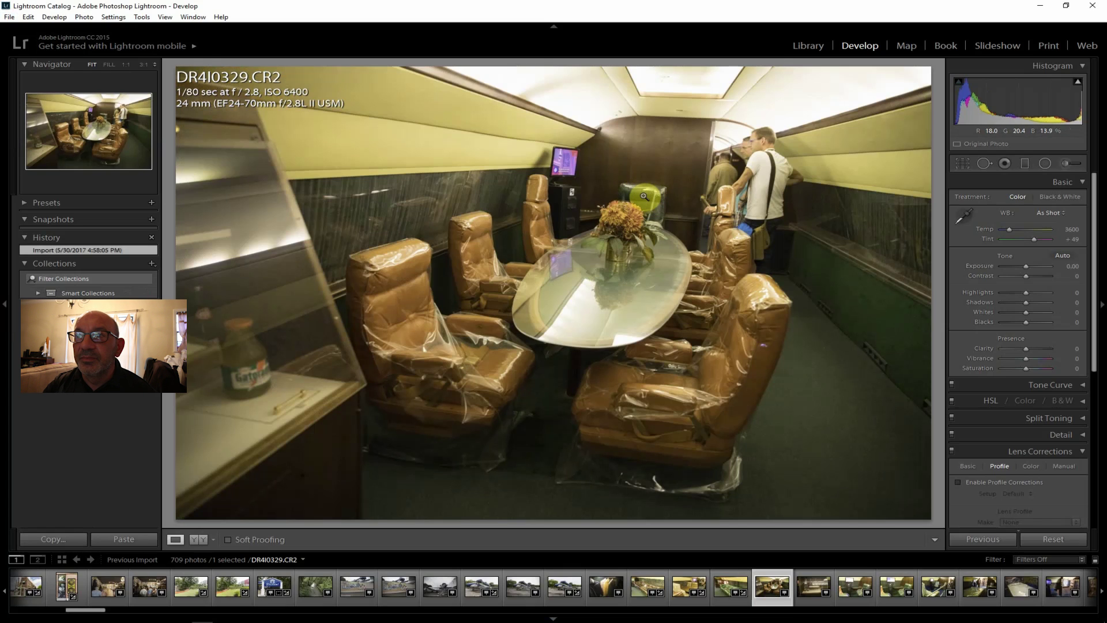
left_click(982, 479)
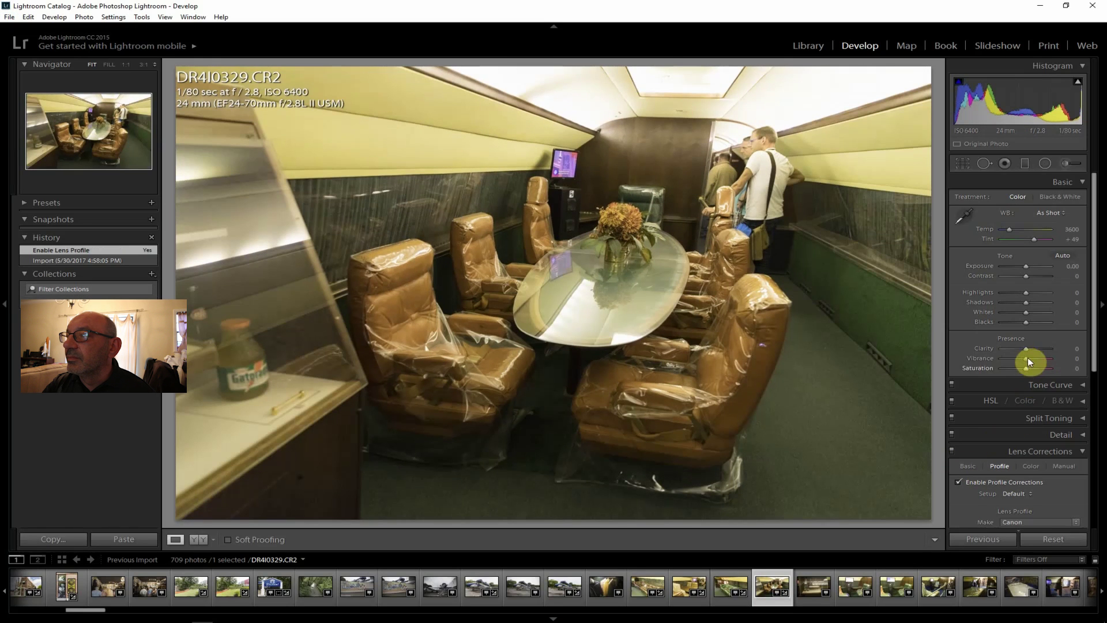
- Set Clarity +21, Contrast +12, Highlights -64, Vibrance +17, Saturation +5, Shadows +29 and Dehaze +14 on the oval table photo
left_click_drag(1027, 349, 1030, 347)
left_click_drag(1026, 277, 1012, 289)
left_click_drag(1011, 289, 1011, 289)
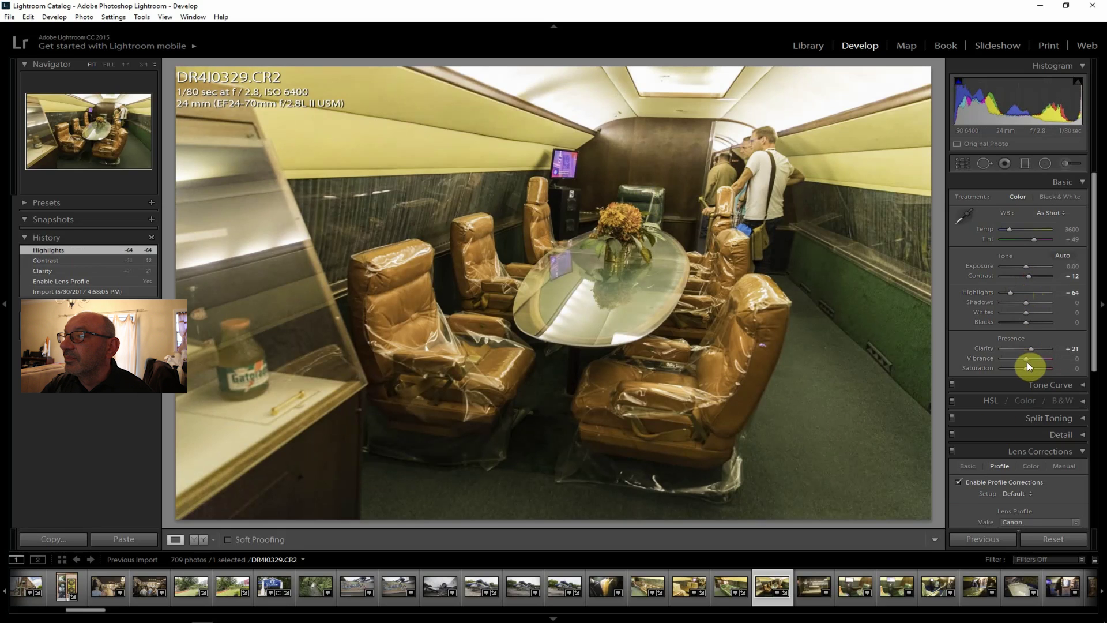
left_click_drag(1029, 358, 1030, 358)
left_click_drag(1026, 368, 1033, 365)
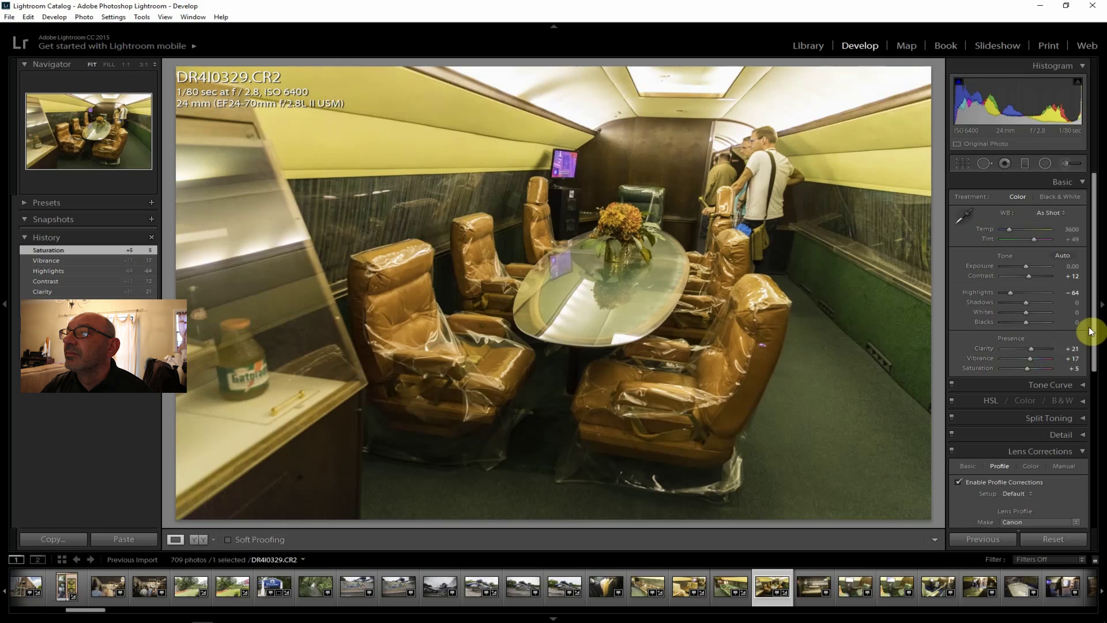
left_click_drag(1033, 302, 1031, 304)
left_click_drag(1091, 321, 1102, 562)
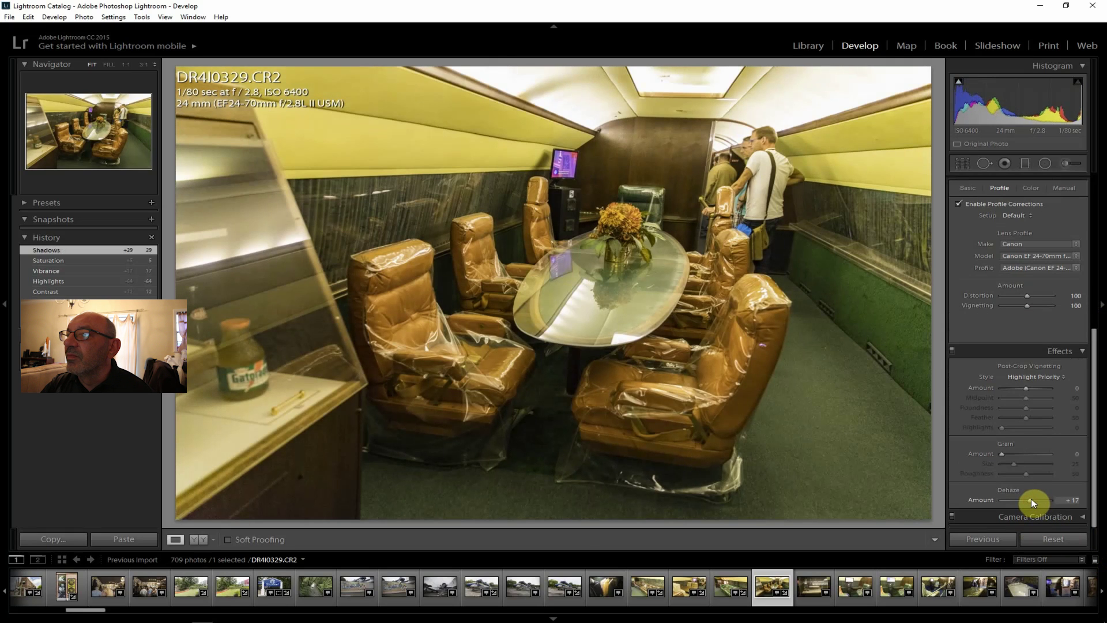
left_click_drag(1030, 497, 1029, 497)
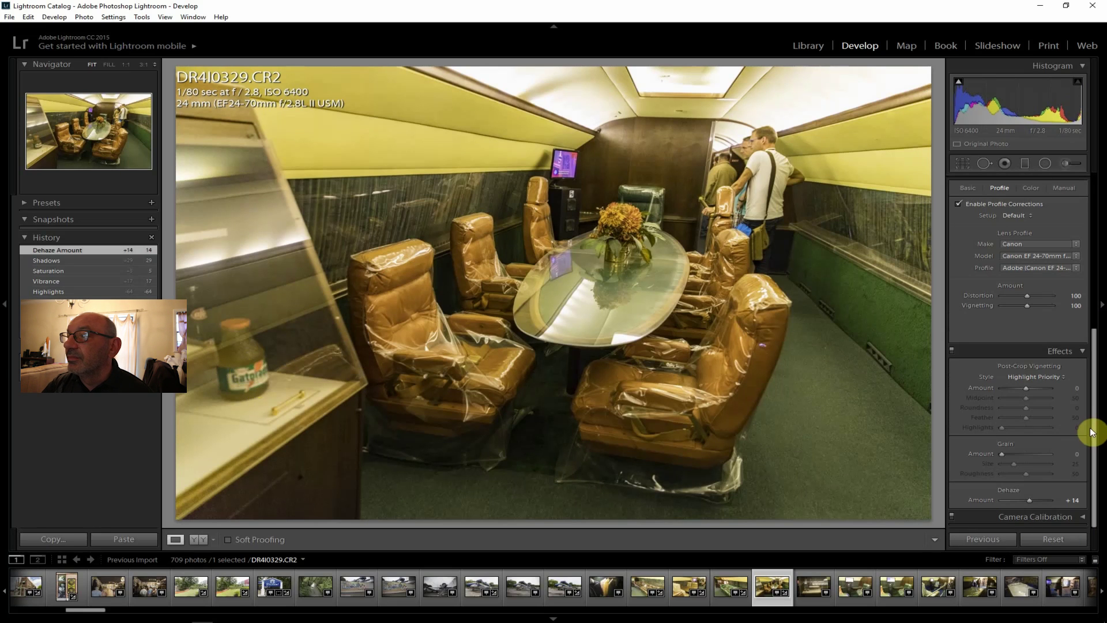
left_click_drag(1092, 433, 1094, 263)
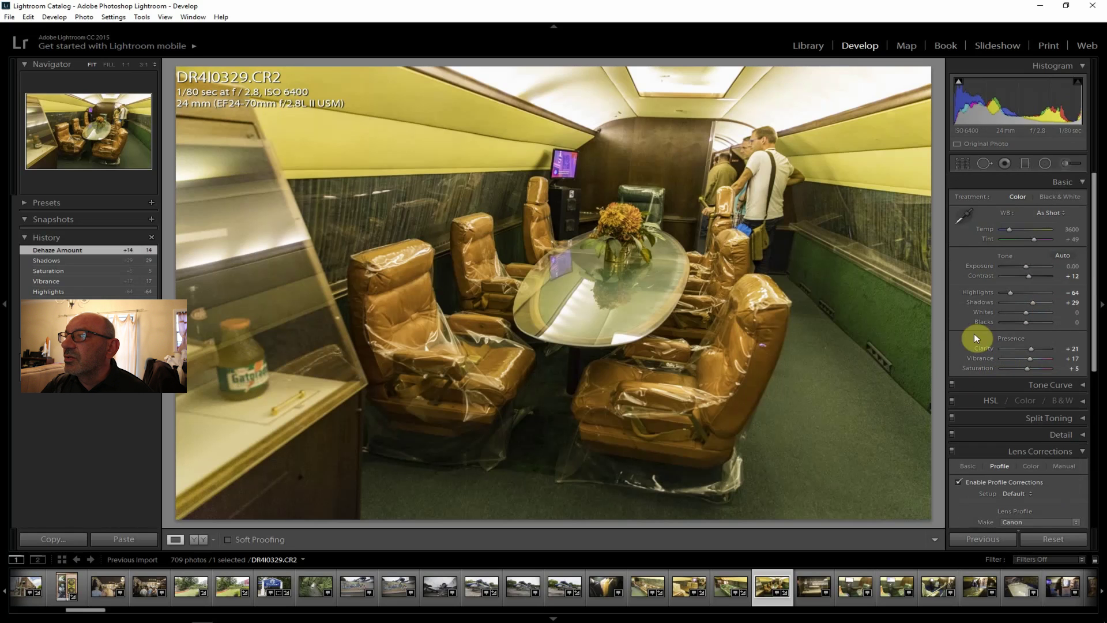
- Export the oval table photo DR4I0329.CR2 to J:\ToPost with the existing export settings
left_click(9, 16)
left_click(64, 142)
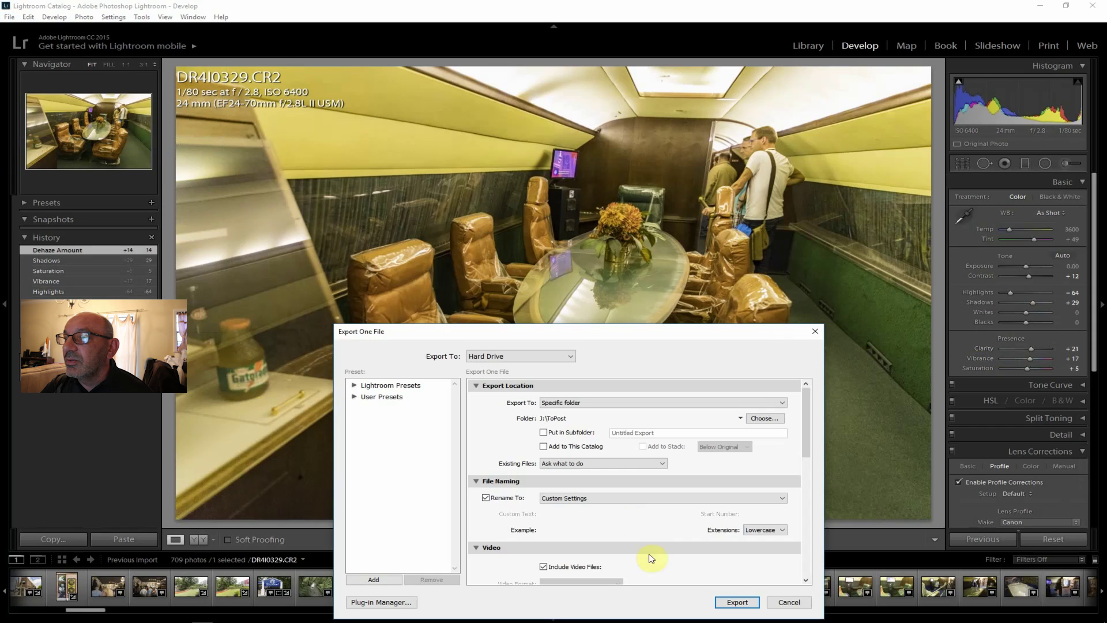
left_click(737, 602)
- Open the bar cabinet photo DR4I0330.CR2, examine its engraved decanters at 1:1 and return to the full view
left_click(807, 587)
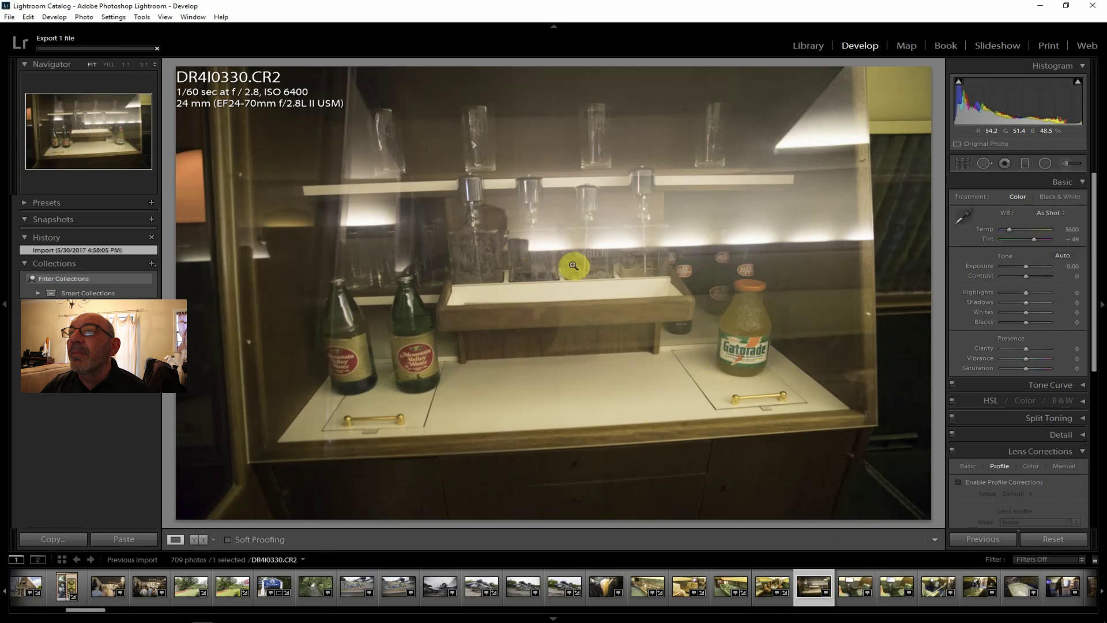
left_click(598, 259)
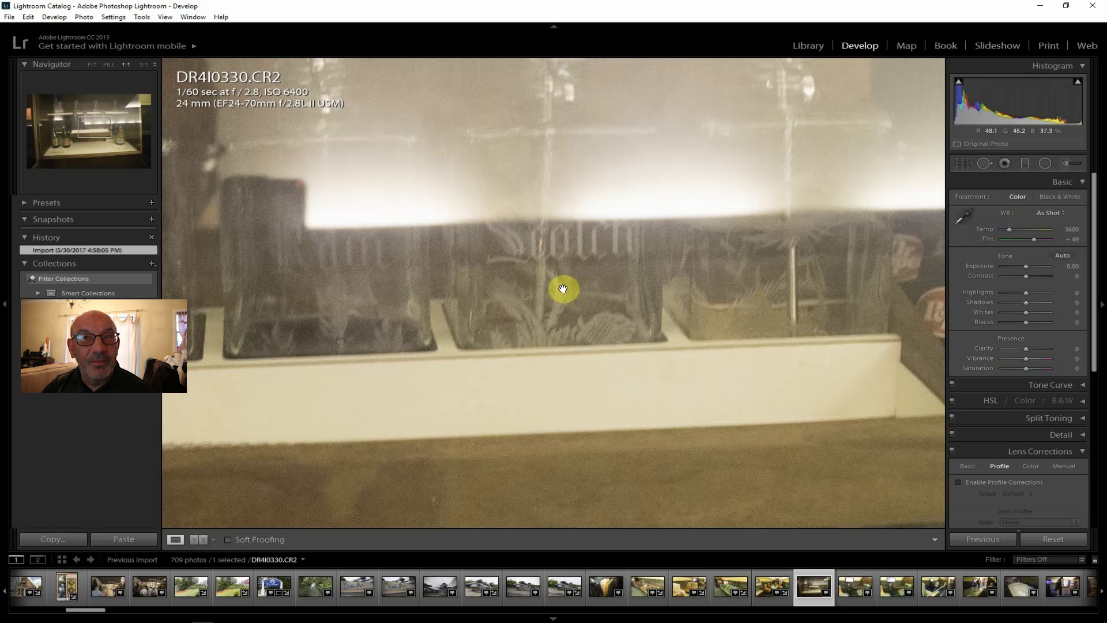
left_click(94, 66)
left_click(92, 64)
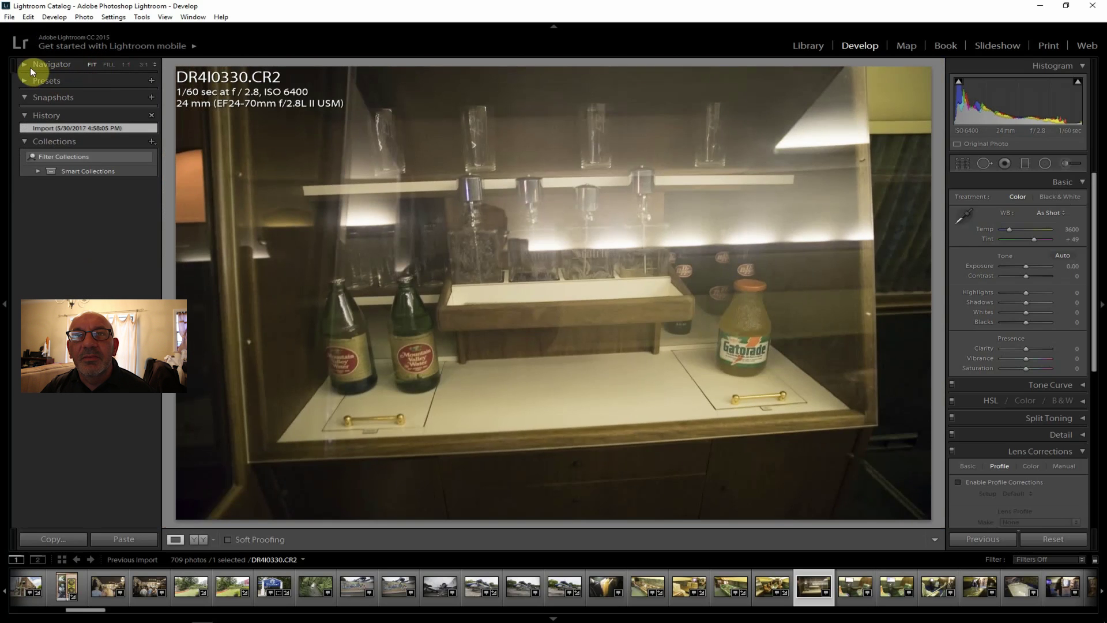
left_click(27, 66)
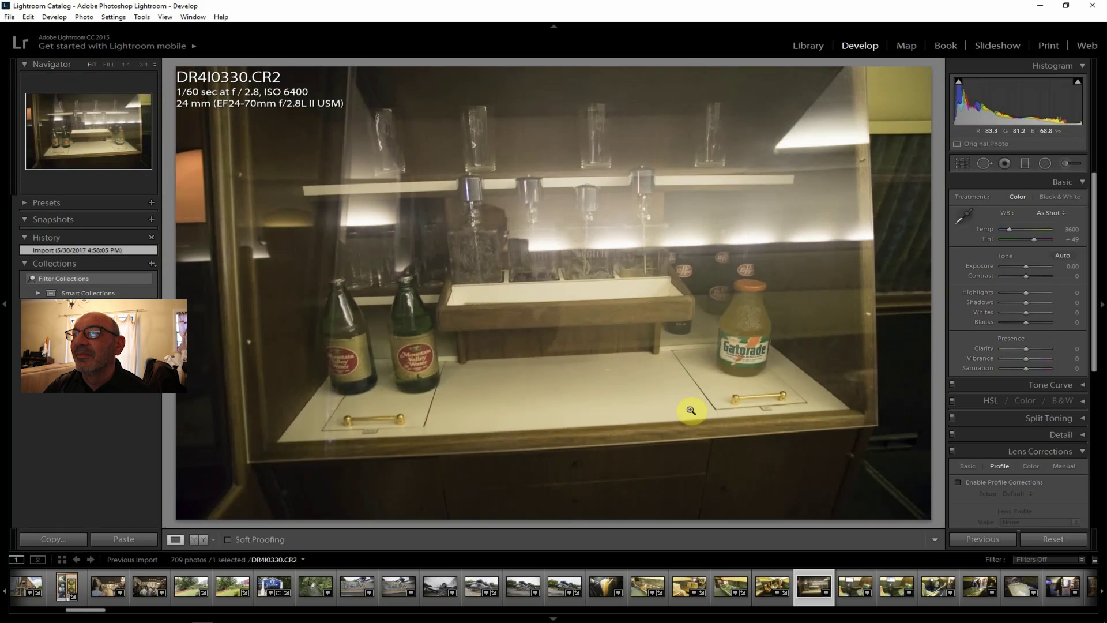
- Enable lens profile corrections on the bar cabinet photo and set Clarity +33, Contrast +36, Highlights -57, Shadows +21 and Whites -71
left_click(988, 482)
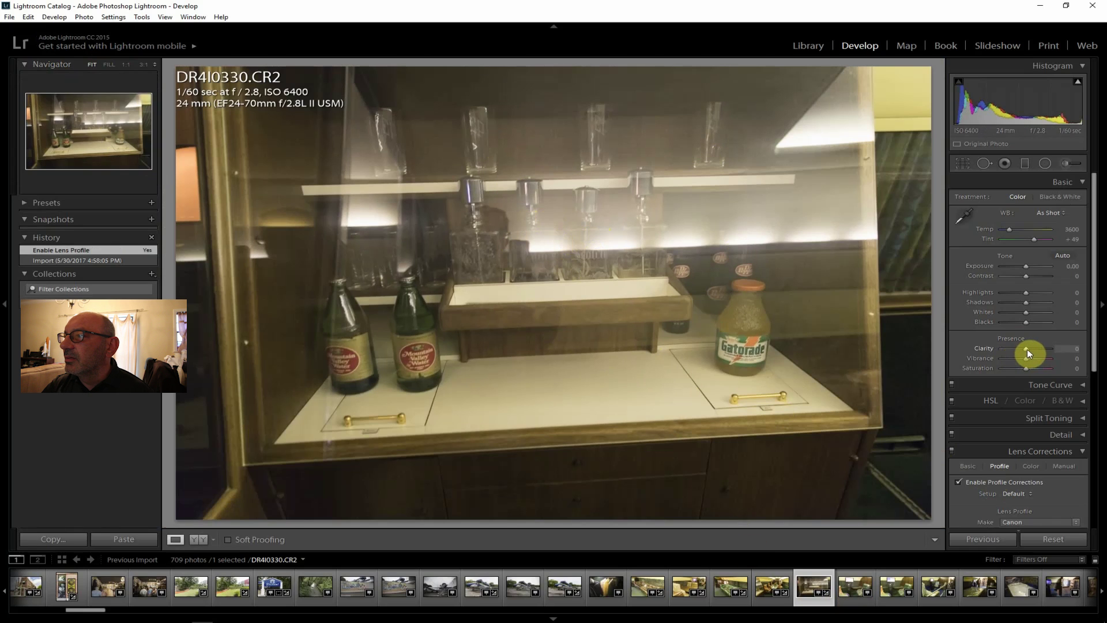
left_click_drag(1033, 348, 1035, 348)
left_click_drag(1031, 278, 1035, 274)
left_click_drag(1027, 292, 1010, 289)
mouse_move(1024, 303)
left_mouse_down()
mouse_move(1036, 300)
mouse_move(1008, 309)
left_mouse_up()
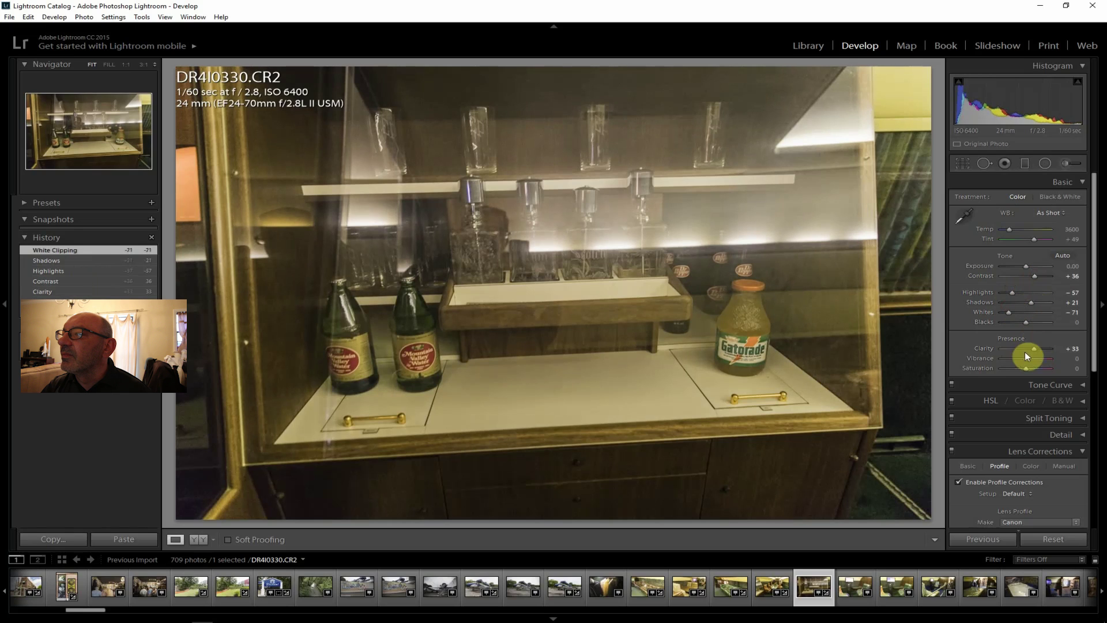
- Set Vibrance +10, Saturation +7 and Dehaze +19 on the bar cabinet photo
left_click_drag(1028, 358, 1027, 368)
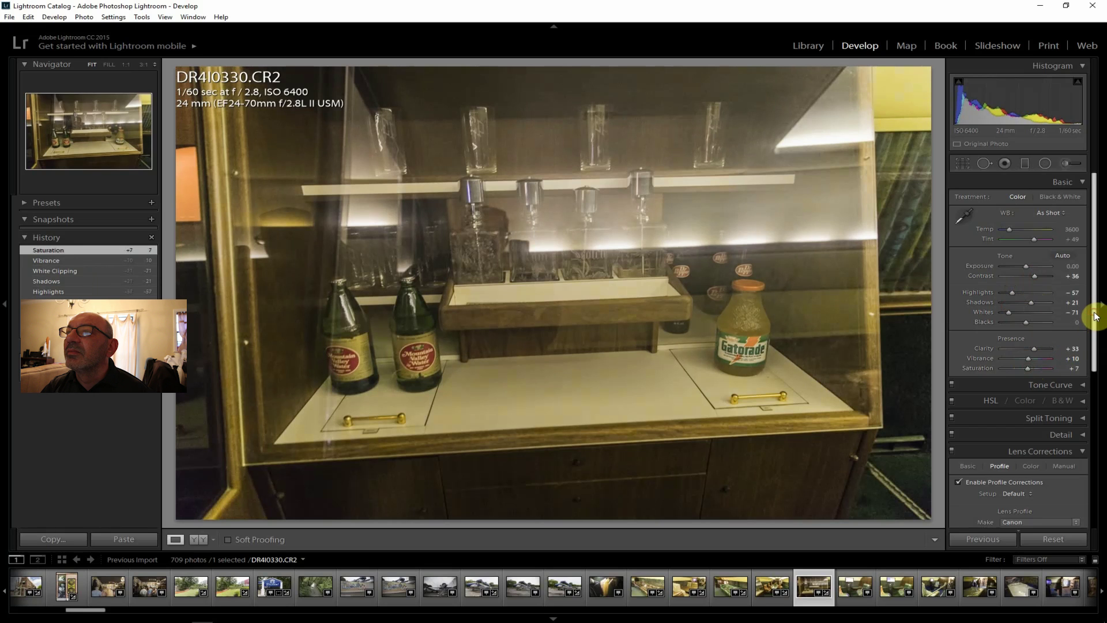
scroll(1096, 316, "down", 5)
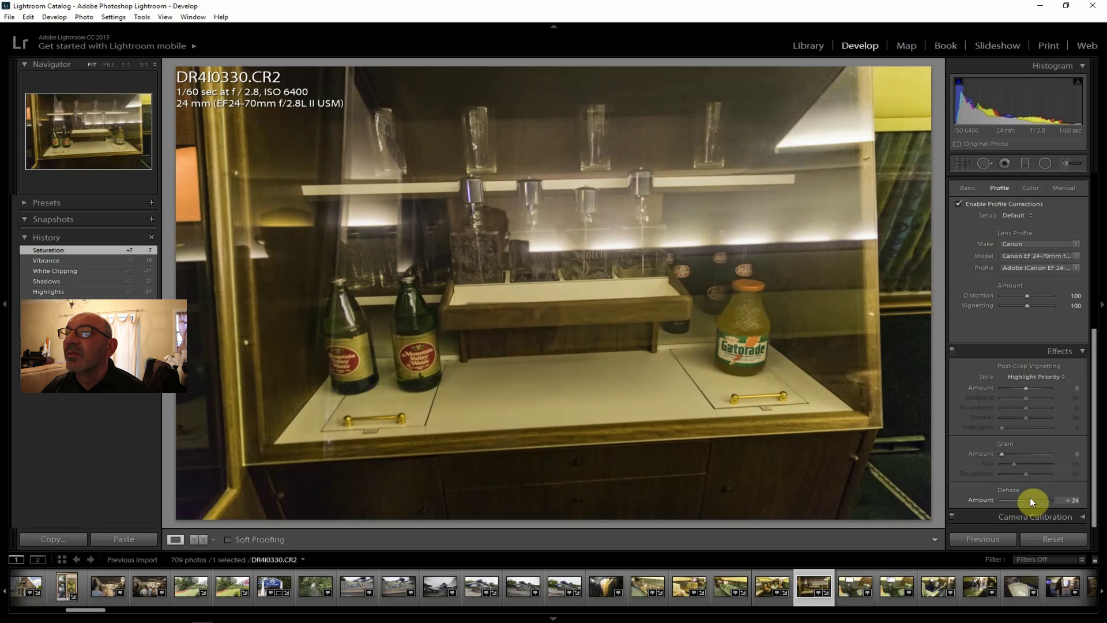
left_click_drag(1044, 497, 1032, 497)
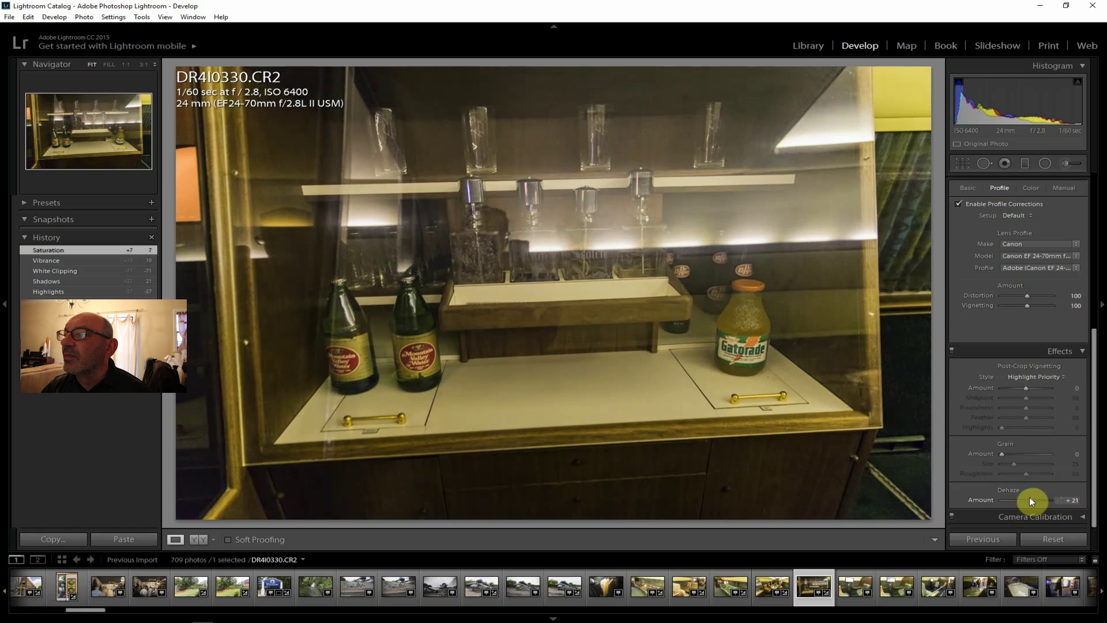
left_click_drag(1030, 501, 1031, 500)
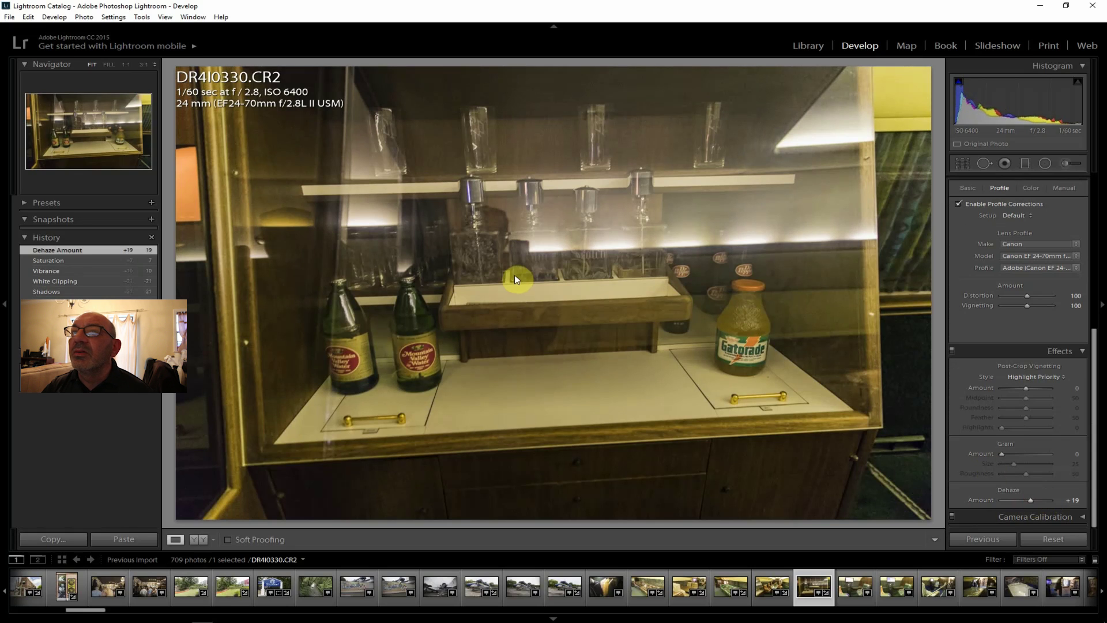
- Export the bar cabinet photo DR4I0330.CR2 to J:\ToPost with the existing export settings
left_click(8, 18)
key("Escape")
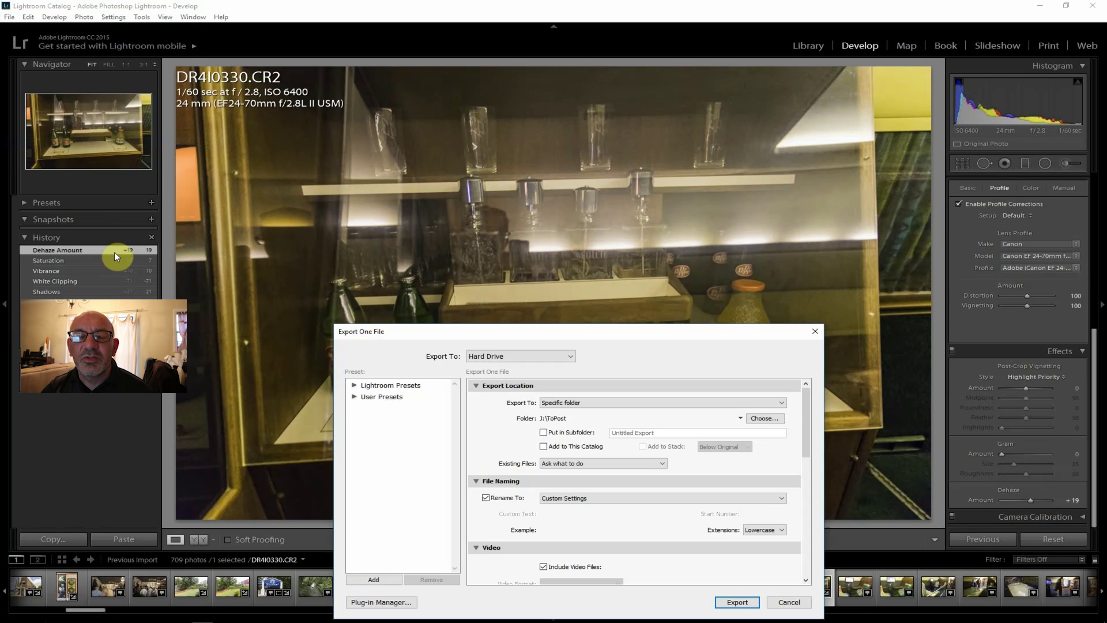
left_click(741, 602)
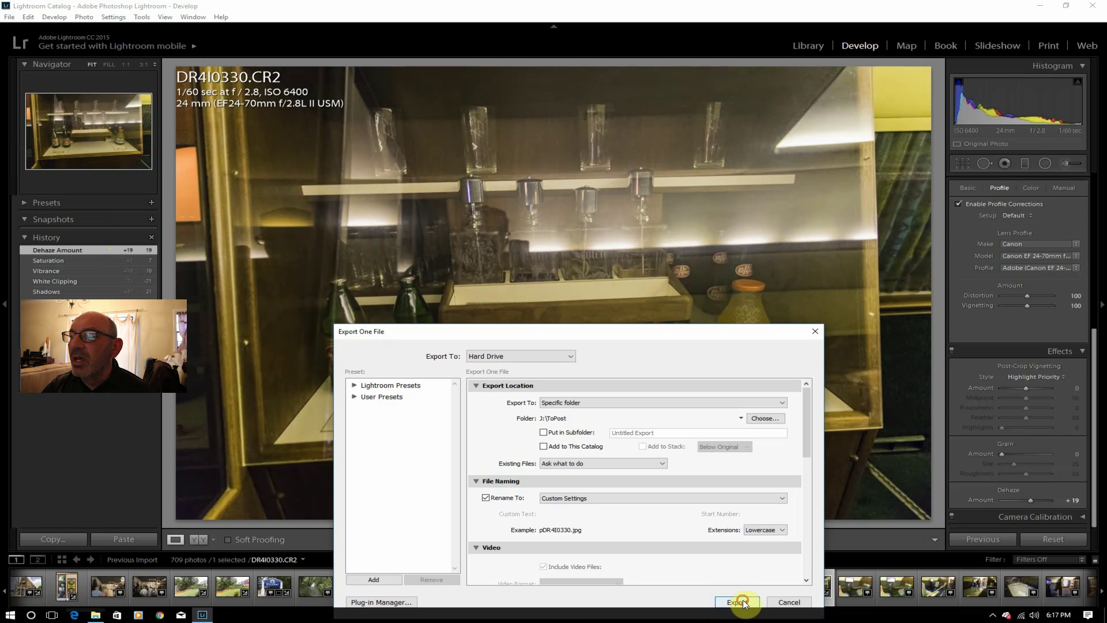
- Open the photo of the plastic-covered bed, DR4I0335.CR2, and enable its lens profile corrections
left_click(855, 586)
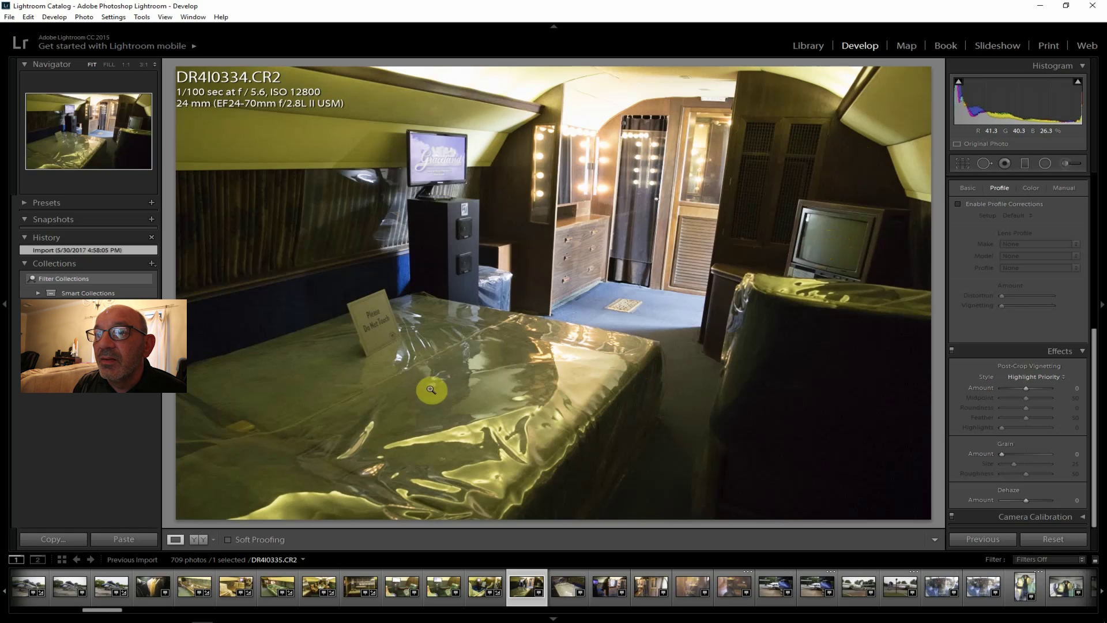
left_click(553, 586)
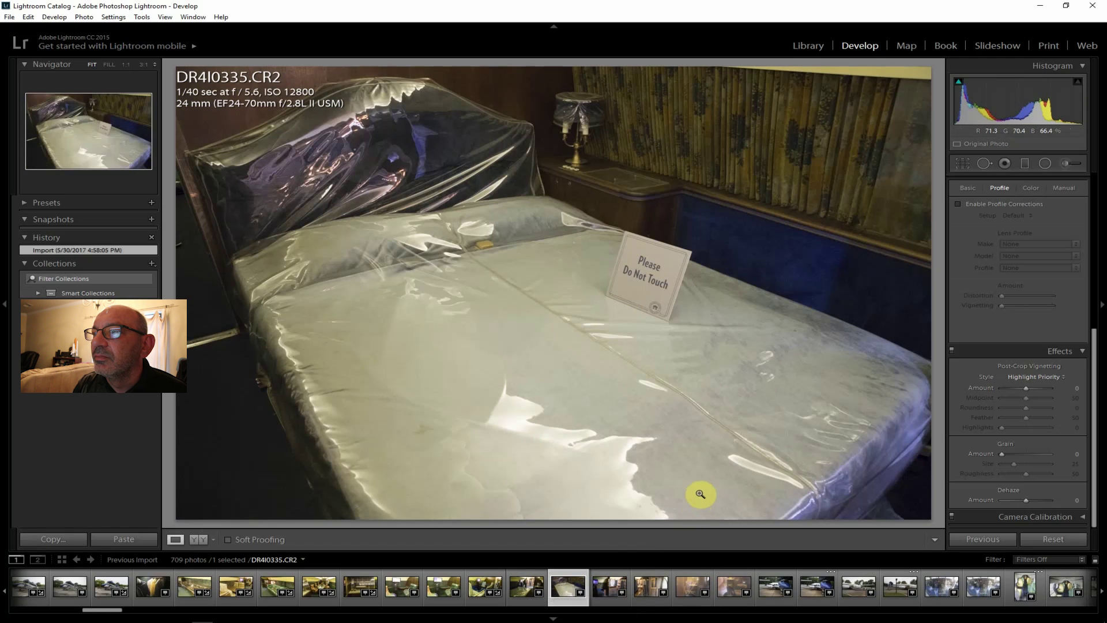
left_click(978, 206)
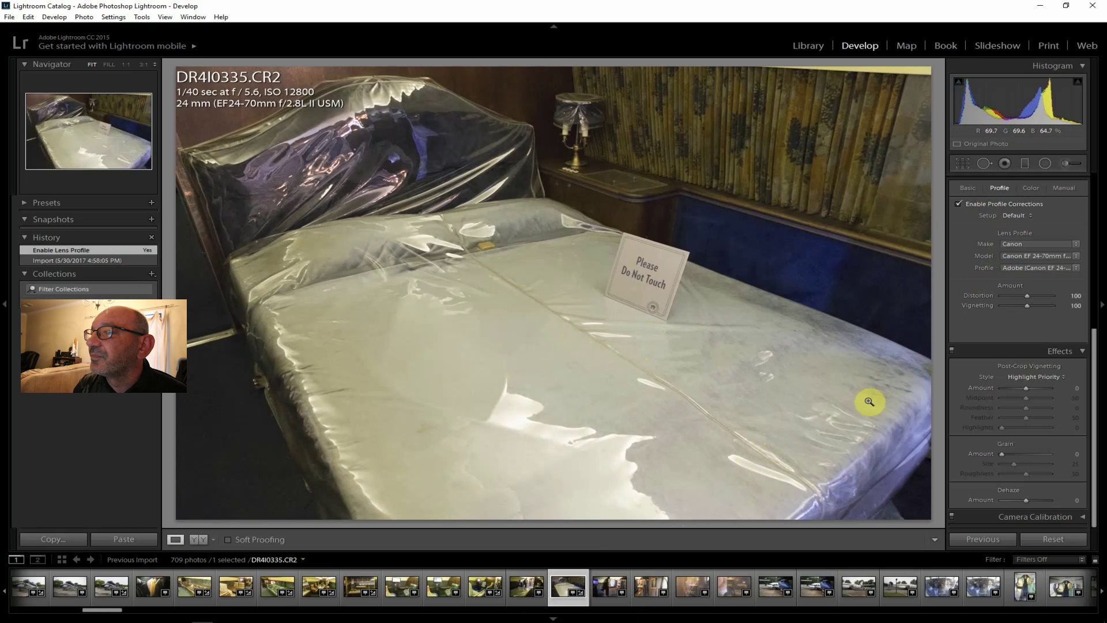
- Set Clarity +24, Contrast +38, Shadows +55, Highlights -36 and Dehaze +14 on the bed photo, reset Exposure, and raise Vibrance and Saturation slightly
left_click_drag(1096, 366, 1089, 215)
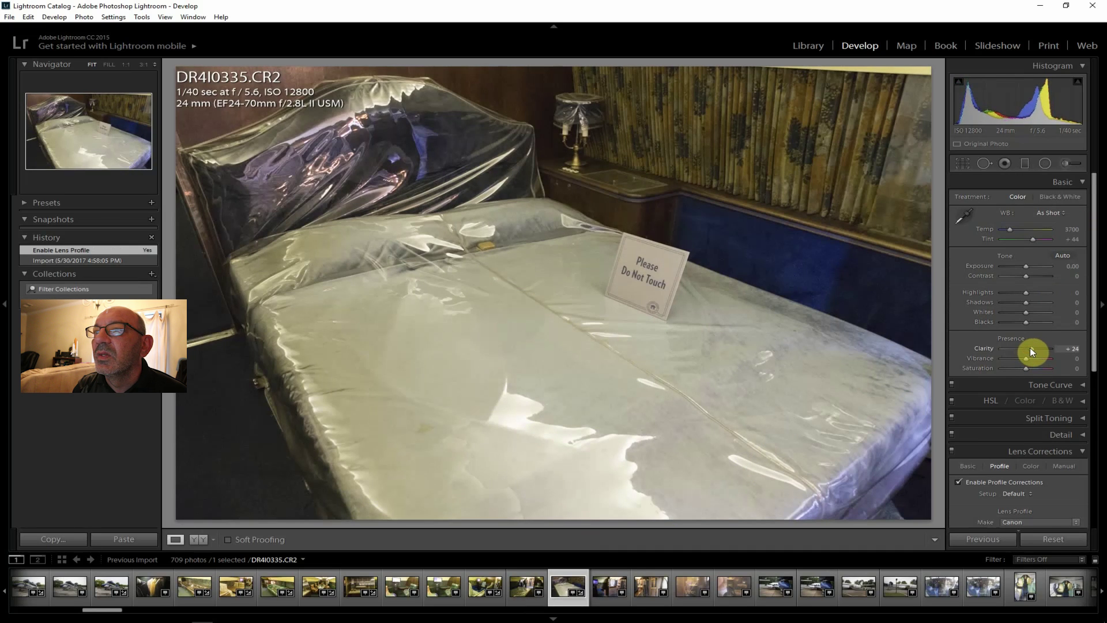
mouse_move(1026, 276)
left_mouse_down()
mouse_move(1036, 276)
mouse_move(1034, 302)
mouse_move(1046, 300)
mouse_move(1024, 264)
mouse_move(1015, 291)
left_mouse_up()
double_click(1024, 265)
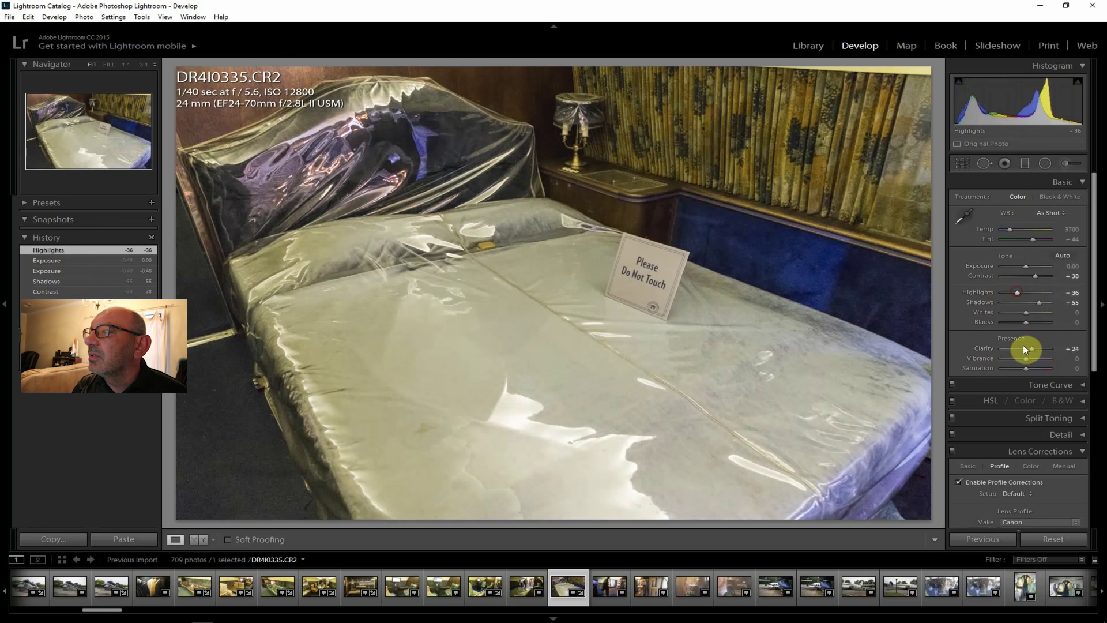
left_click_drag(1025, 357, 1025, 366)
left_click_drag(1093, 359, 1026, 501)
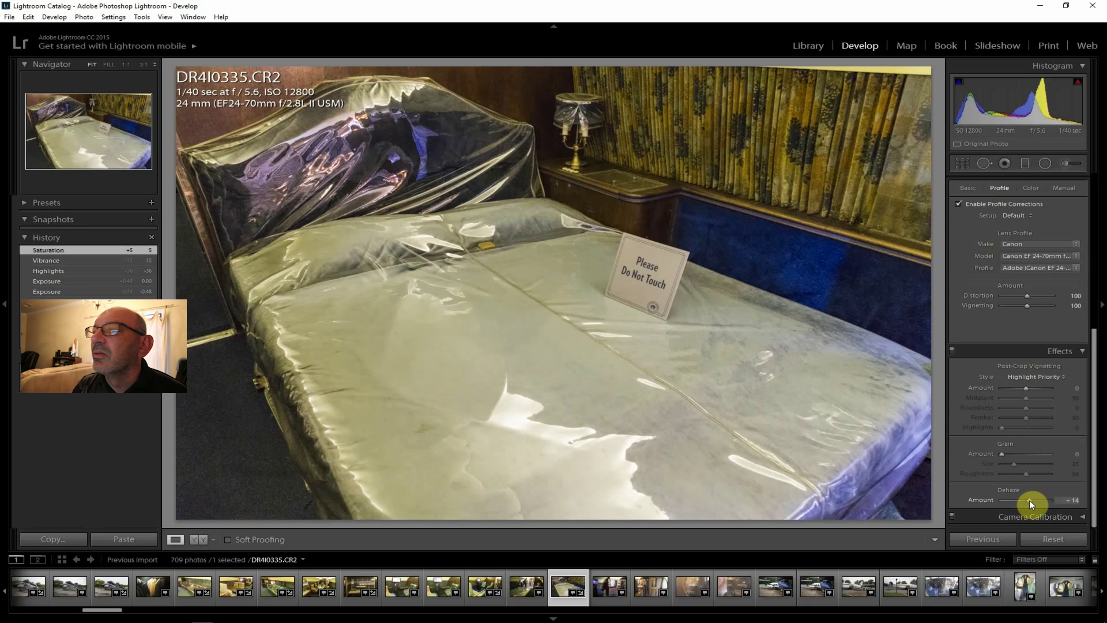
left_click_drag(1029, 500, 1029, 500)
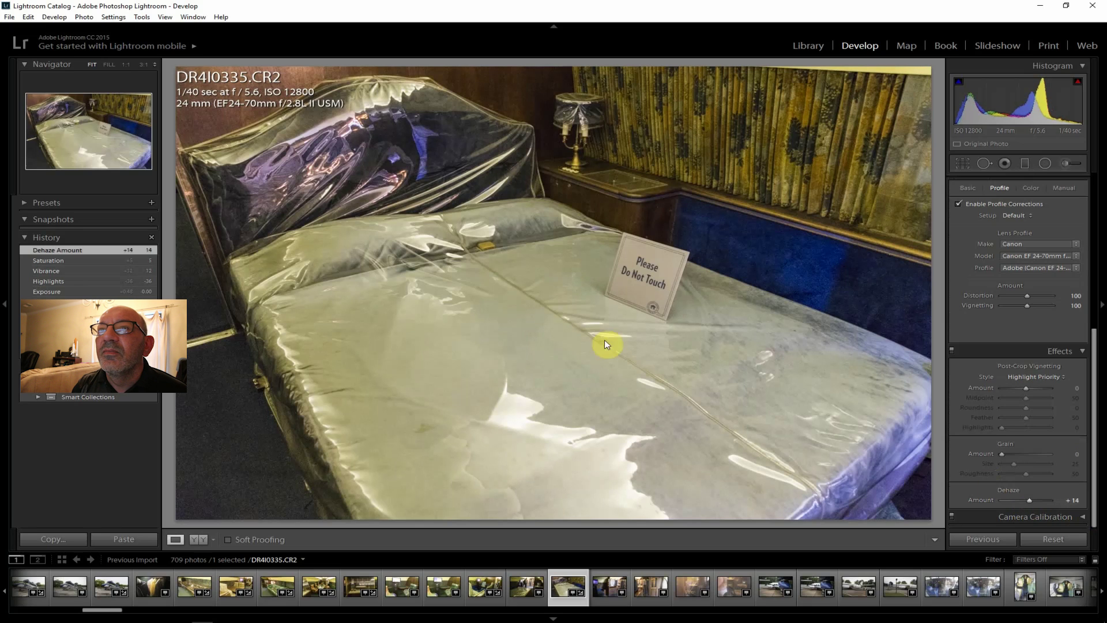
- Export the bed photo DR4I0335.CR2 to J:\ToPost with the existing export settings
left_click(10, 16)
left_click(42, 151)
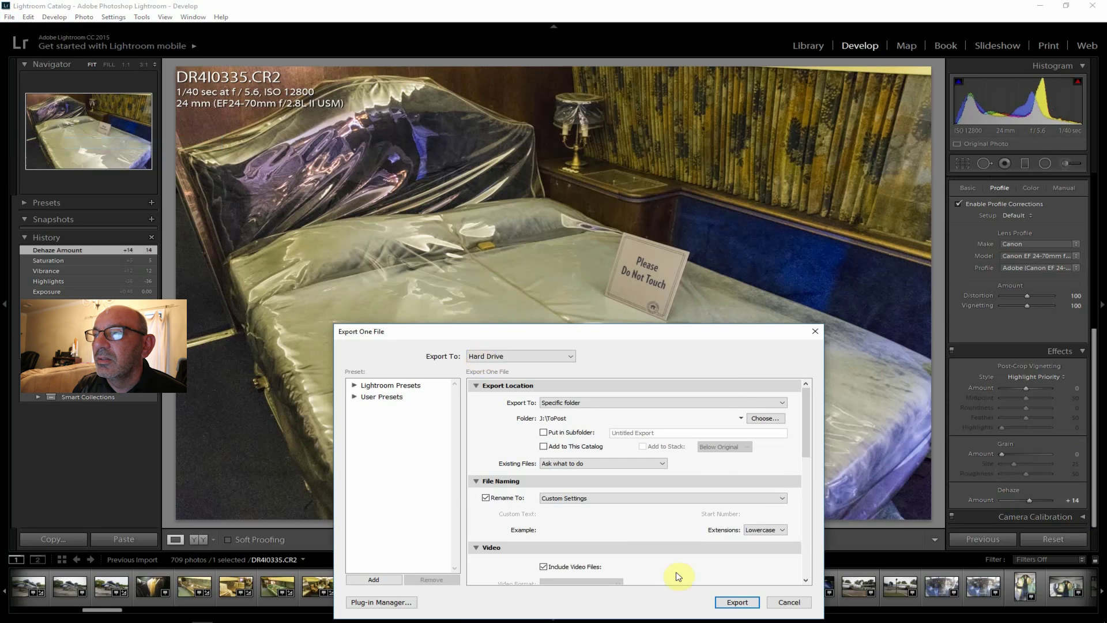
left_click(736, 601)
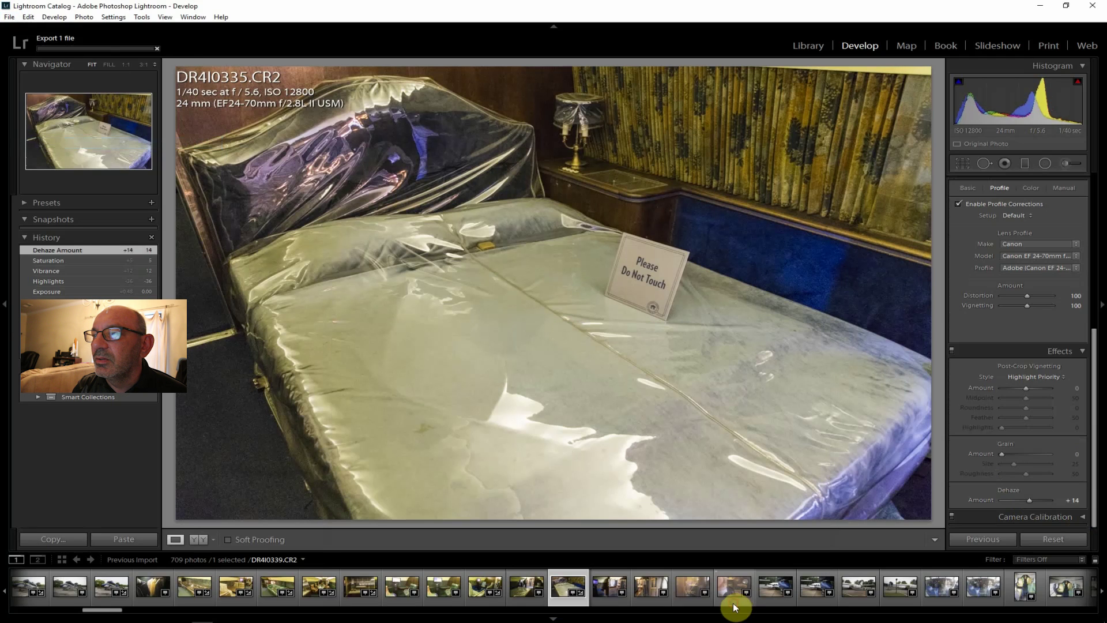
- Open the photo of the lighted vanity and drawers, DR4I0336.CR2, and enable its lens profile corrections
left_click(606, 590)
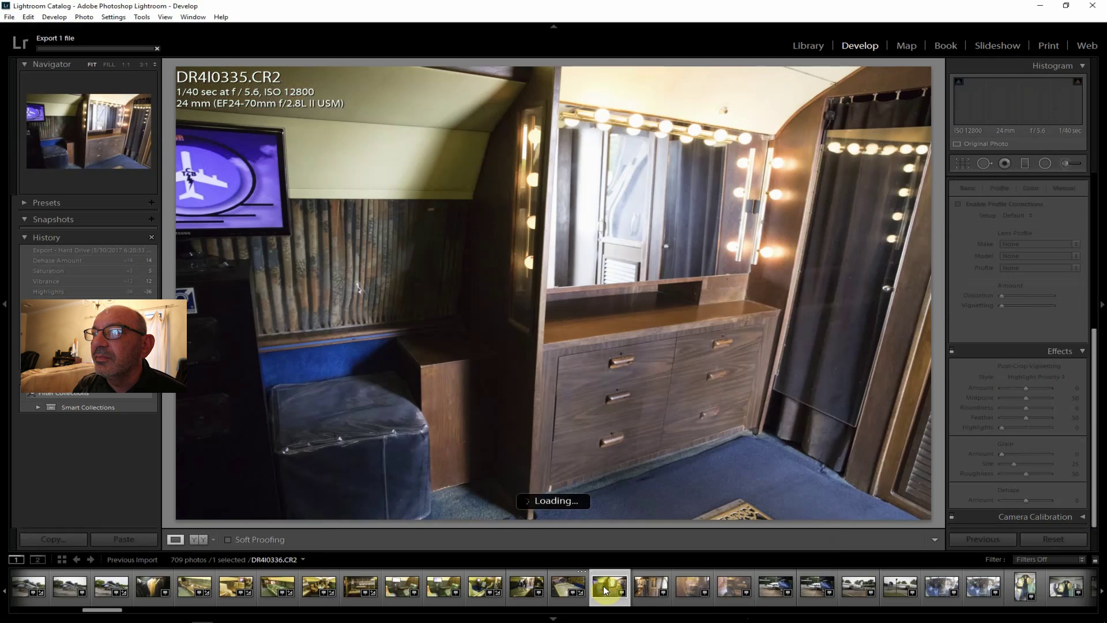
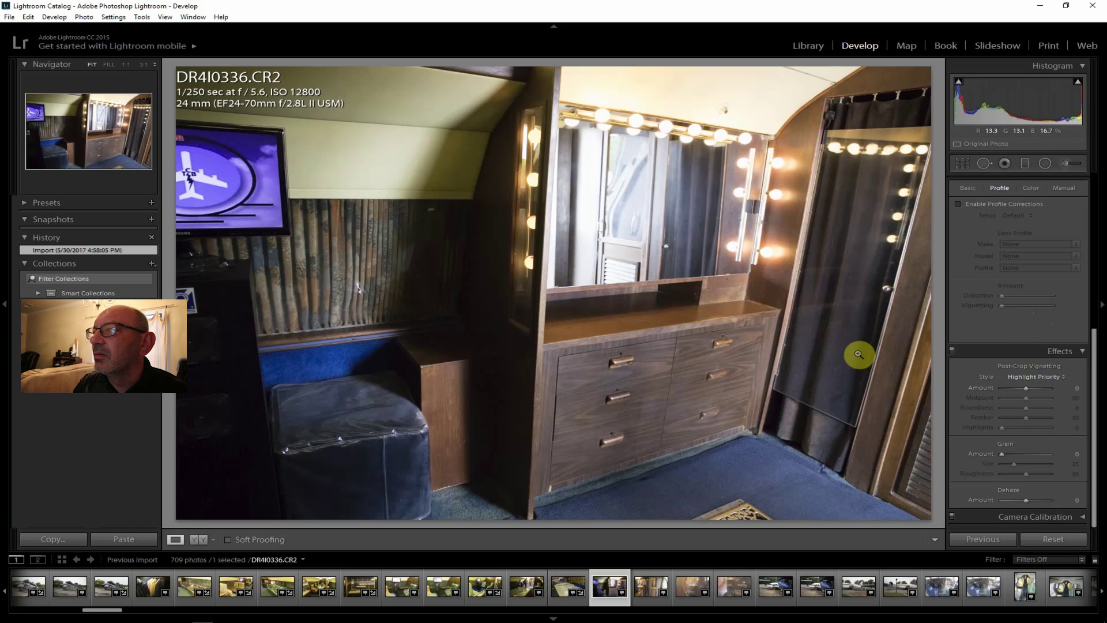
left_click(996, 205)
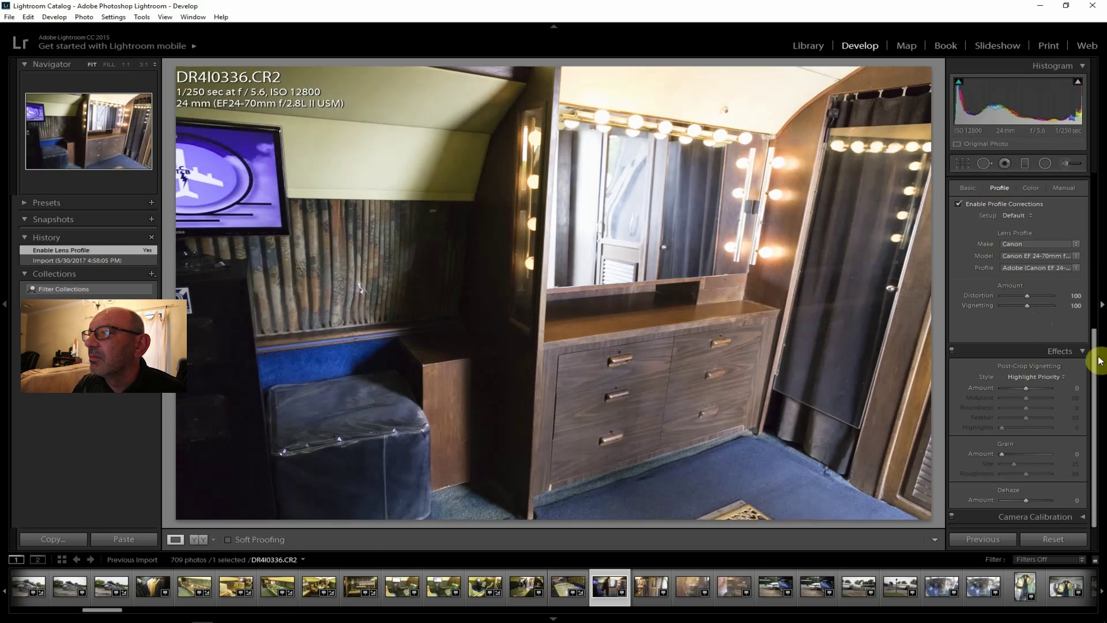
- Set Contrast +21, Highlights -76, Shadows +21 and Clarity +14 on the vanity photo
left_click_drag(1094, 362, 1086, 215)
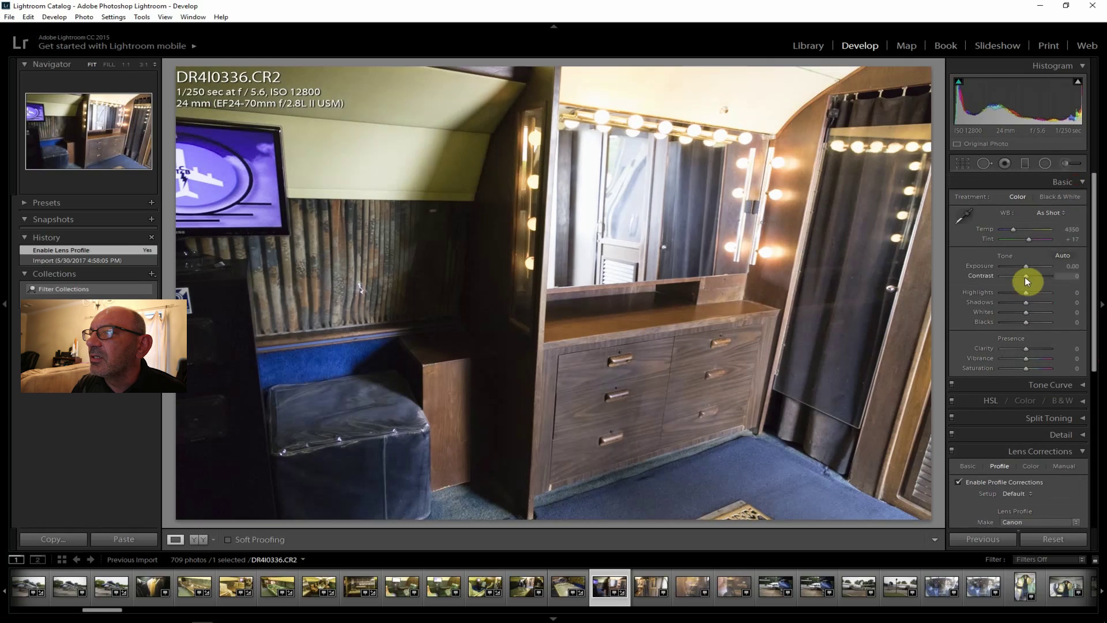
left_click_drag(1026, 278, 1029, 280)
left_click_drag(1026, 292, 1009, 291)
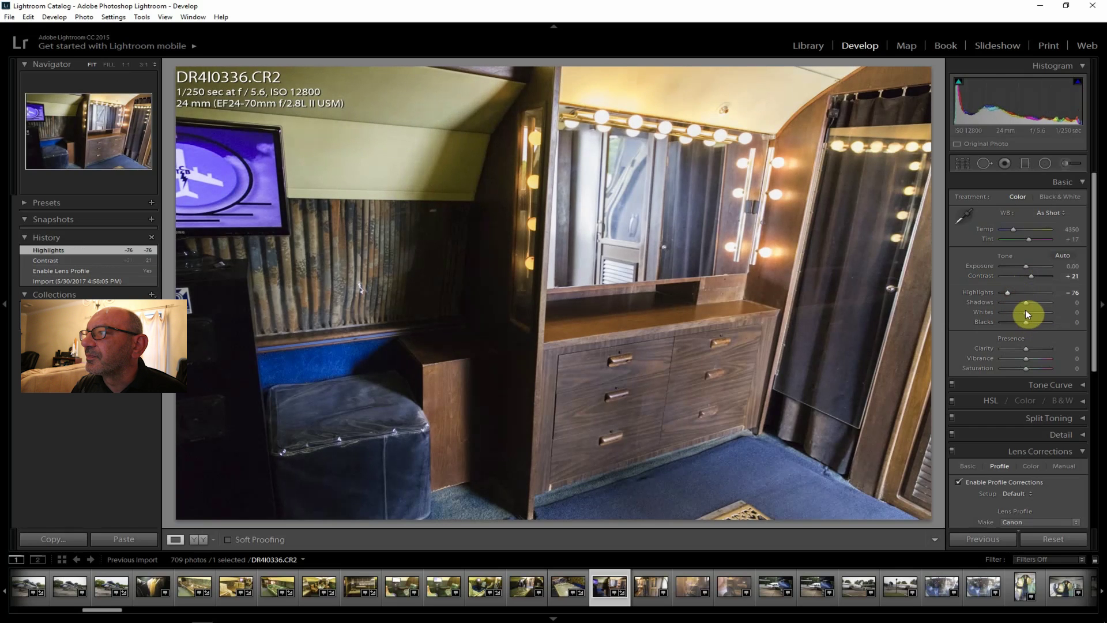
left_click_drag(1029, 300, 1032, 299)
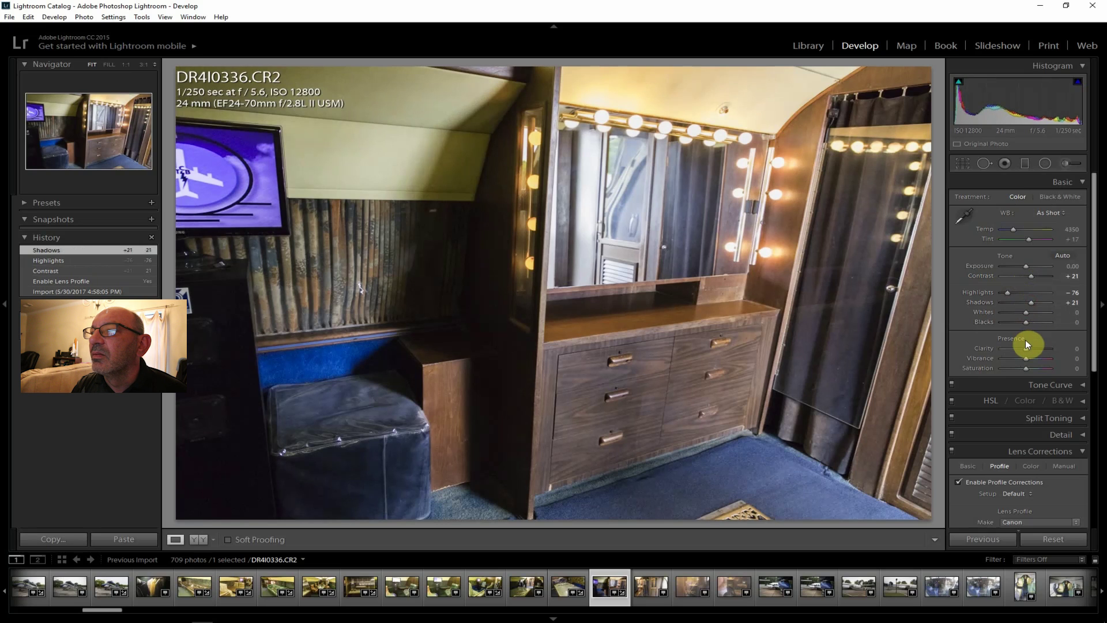
left_click_drag(1026, 348, 1030, 347)
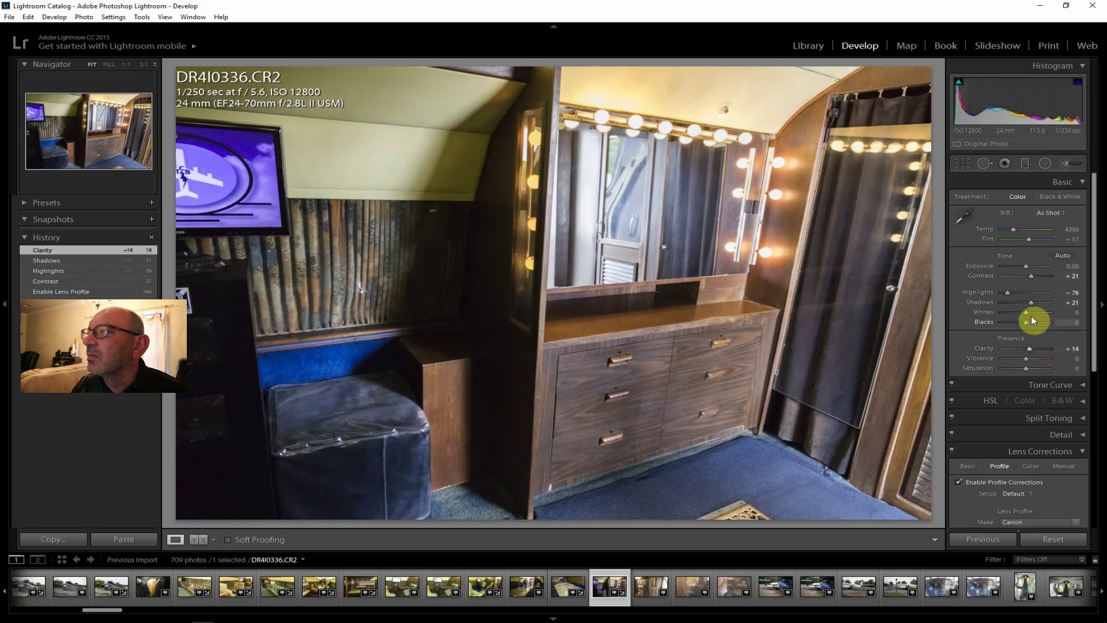
- Apply Dehaze +14 to the vanity photo and brighten it with Exposure +1.07
left_click(1097, 366)
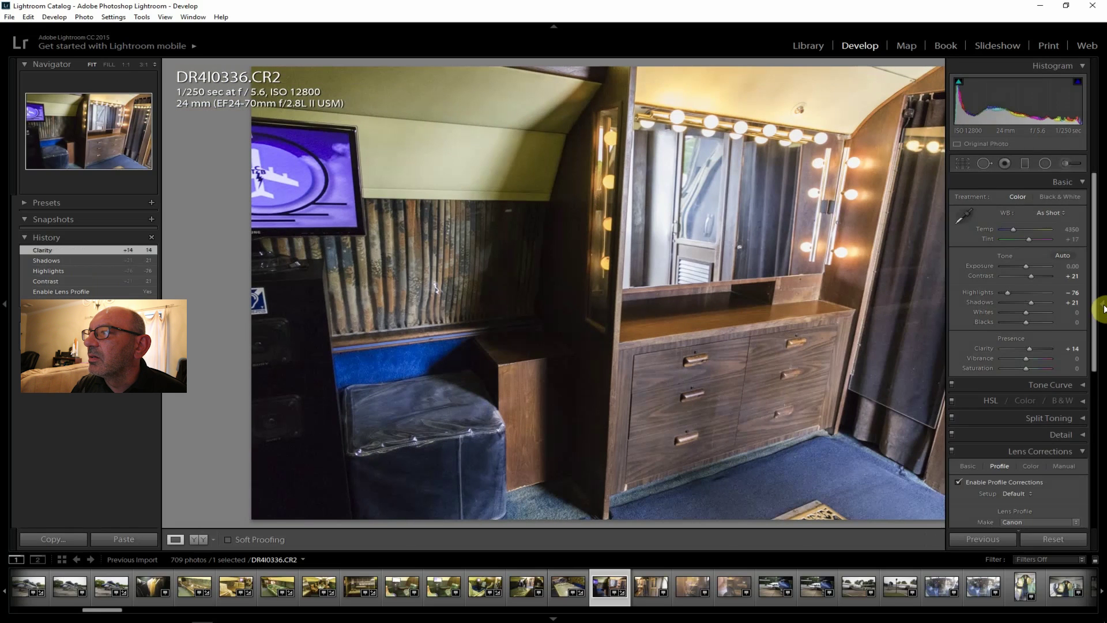
left_click(1100, 304)
scroll(1089, 378, "down", 5)
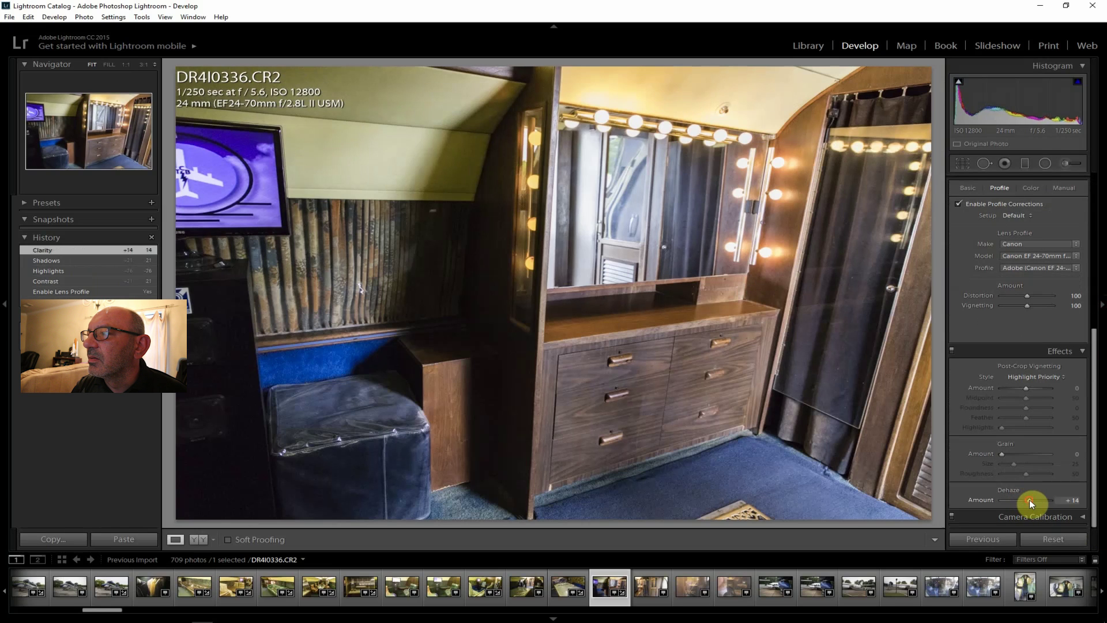
left_click_drag(1096, 445, 1090, 247)
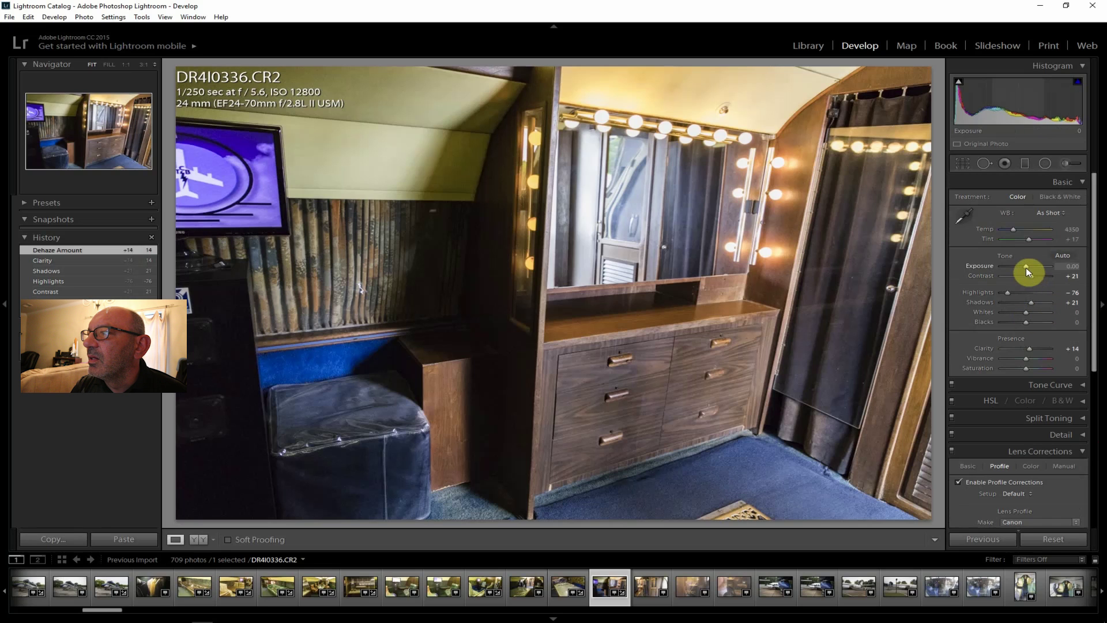
left_click_drag(1026, 265, 1031, 265)
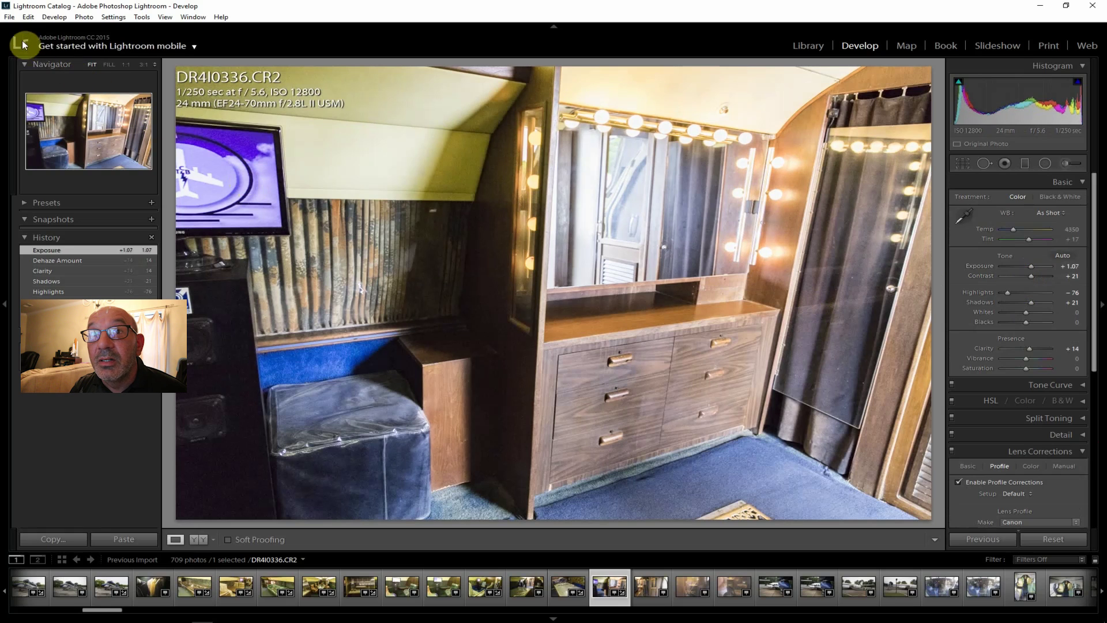
- Export the vanity photo DR4I0336.CR2 to J:\ToPost with the existing export settings
left_click(11, 18)
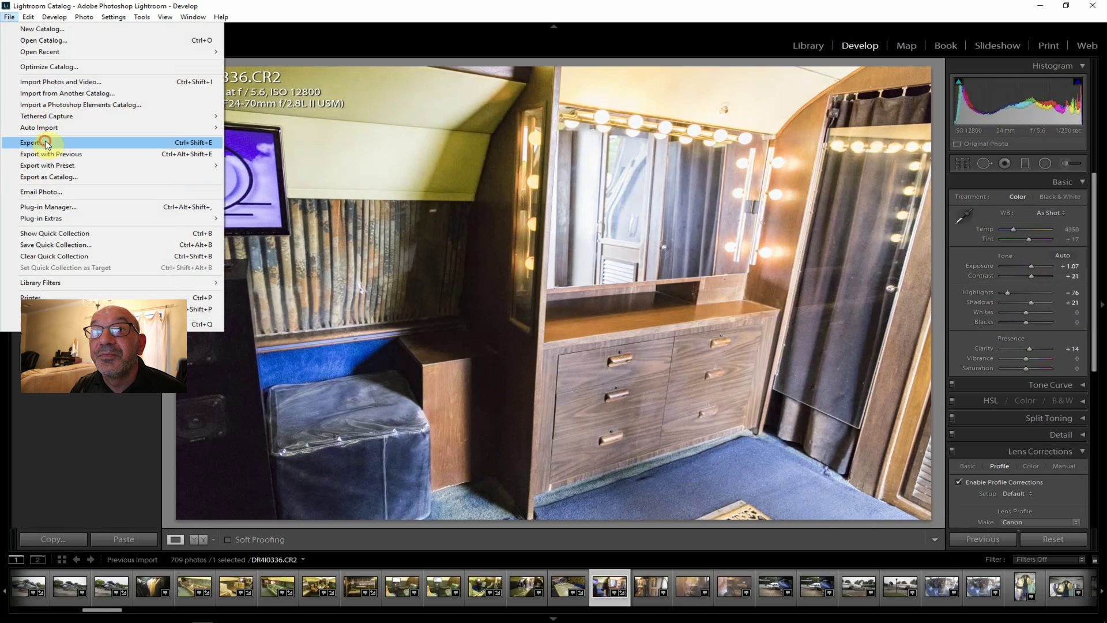
left_click(348, 361)
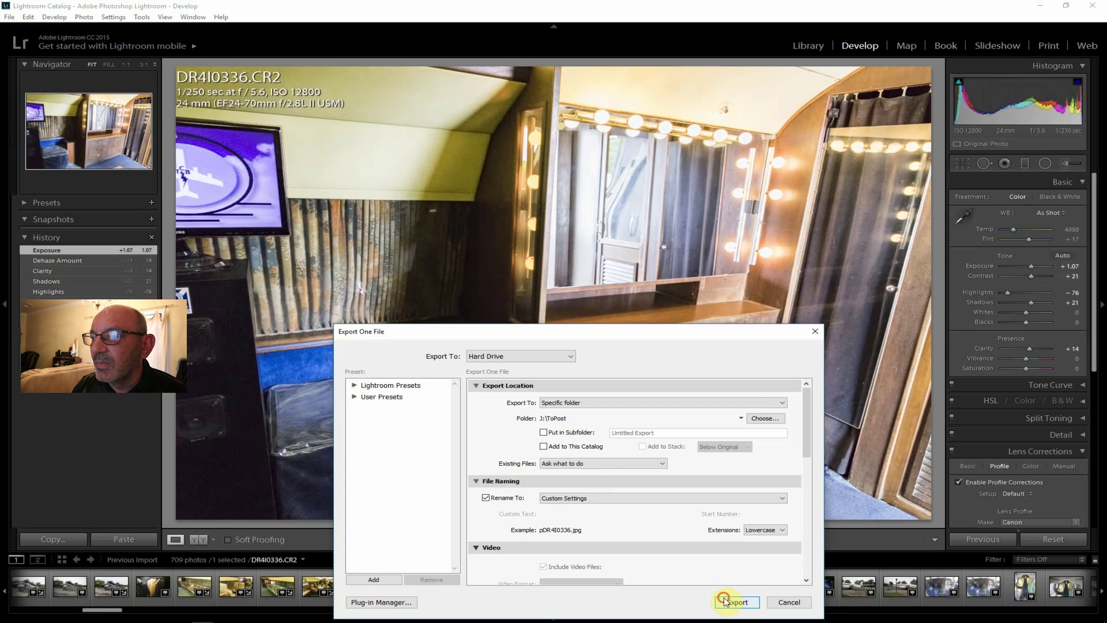
left_click(736, 598)
- View the wardrobe door photo DR4I0337.CR2, then open the gold washbasin photo DR4I0338.CR2 and enable its lens profile corrections
left_click(645, 582)
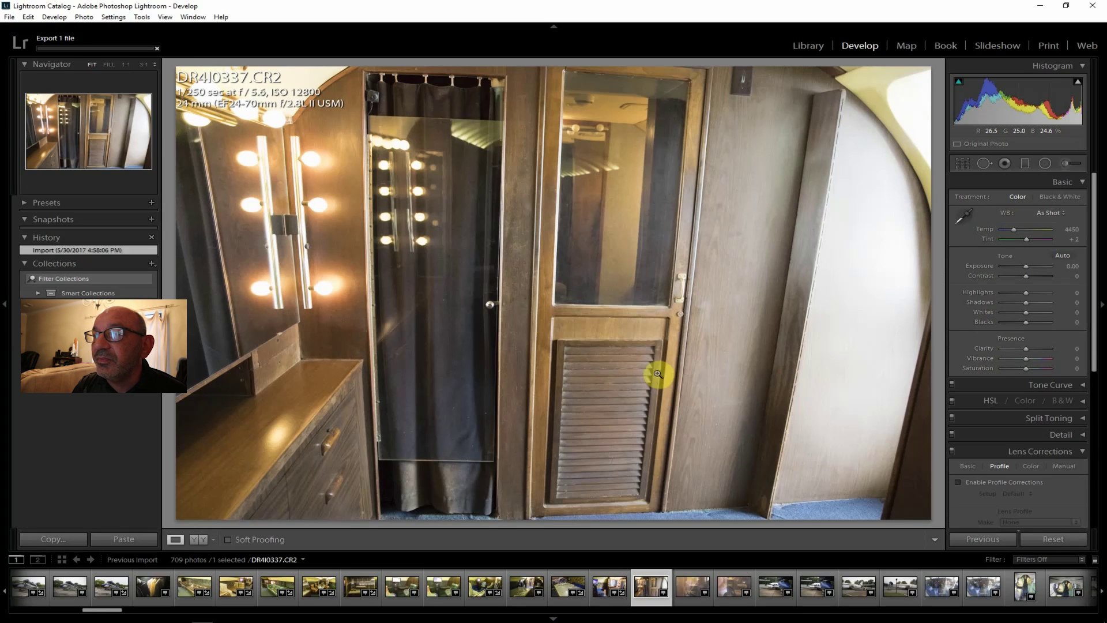
left_click(687, 583)
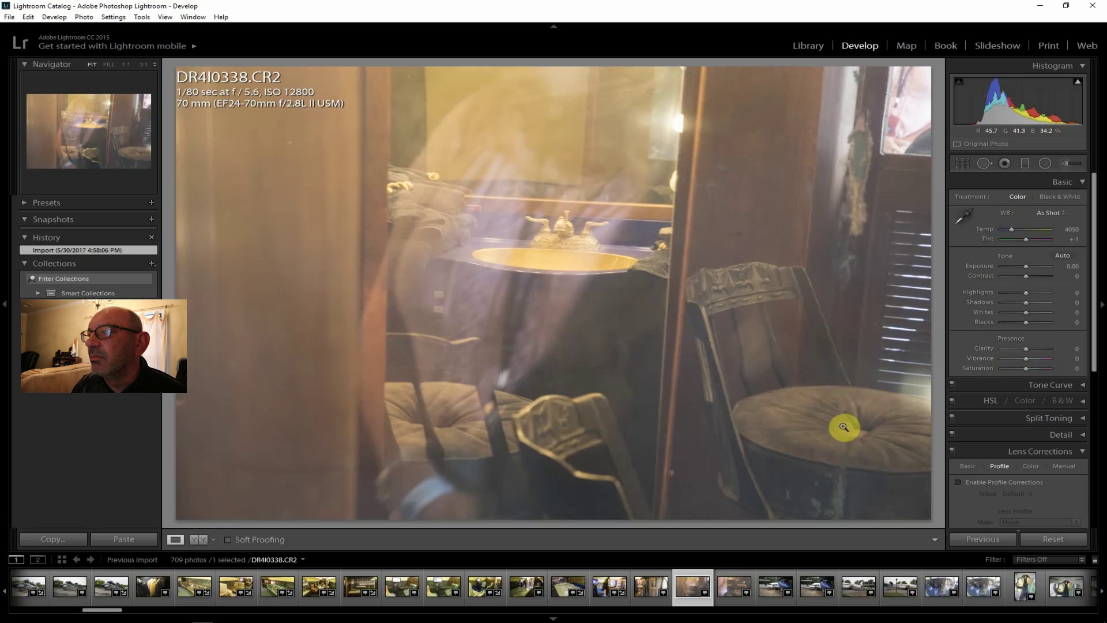
left_click(997, 482)
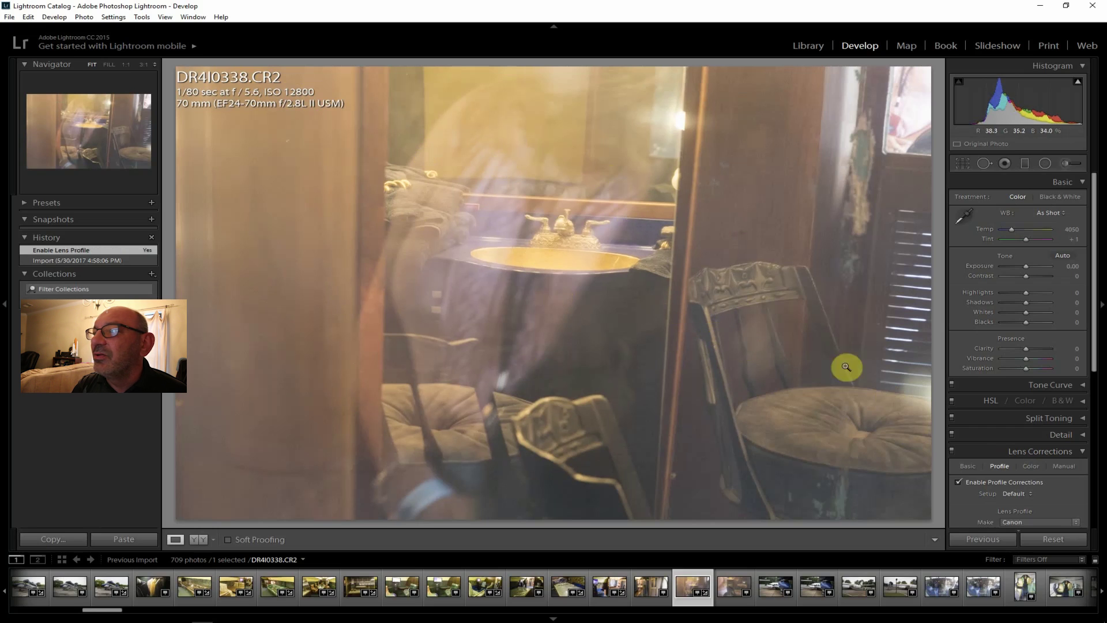
- Set Clarity +43, Contrast +36, Shadows +38 and Highlights -67 on the gold washbasin photo
left_click_drag(1026, 348, 1037, 349)
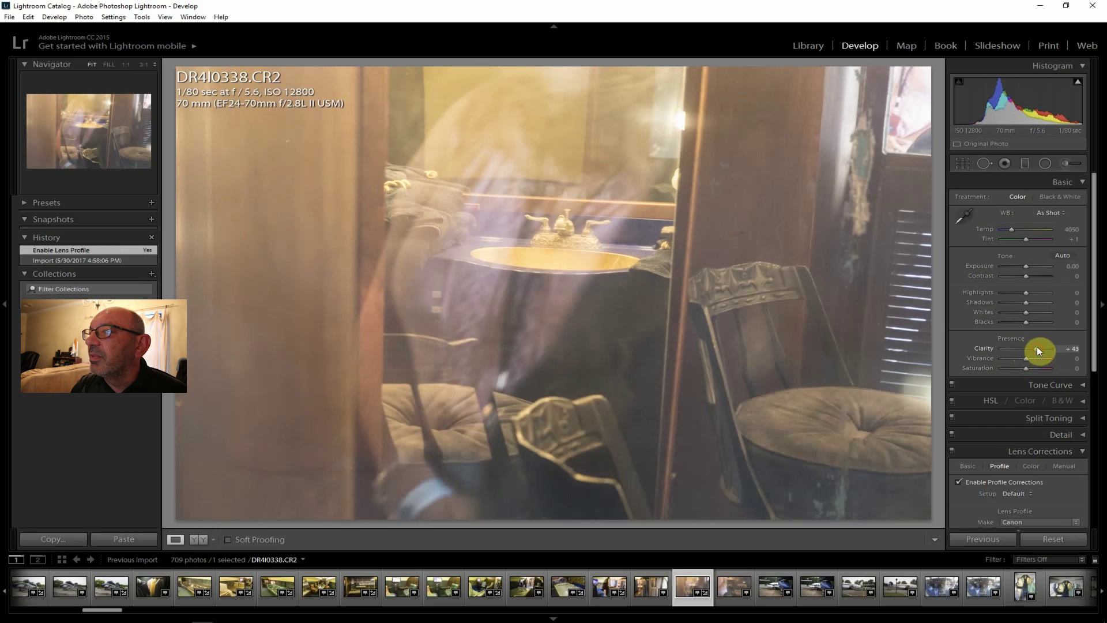
left_click_drag(1026, 275, 1035, 276)
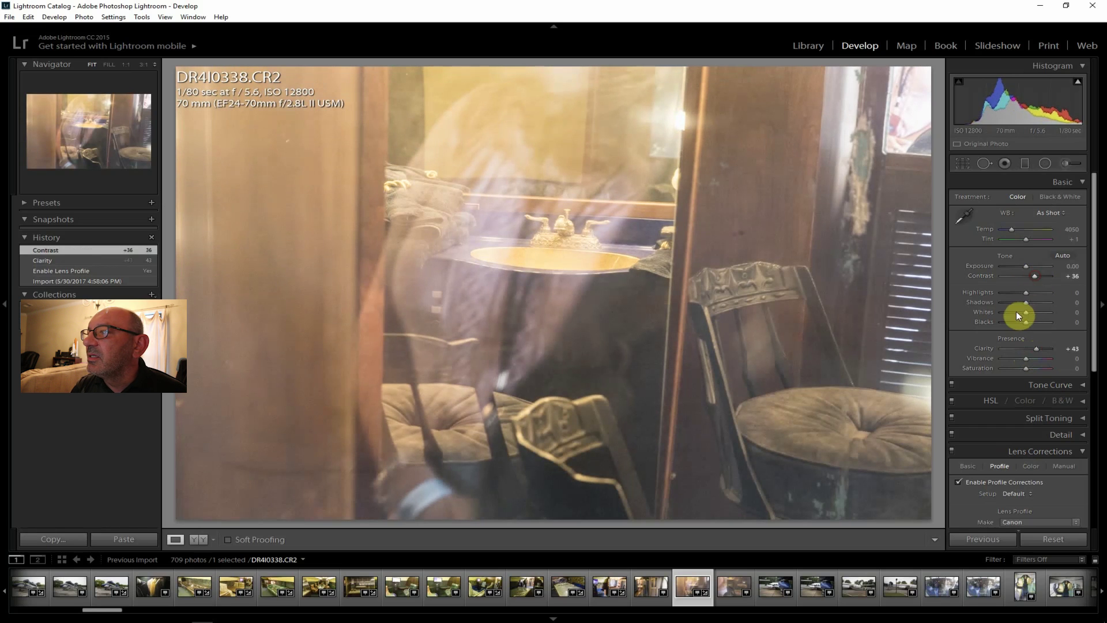
mouse_move(1025, 302)
left_mouse_down()
mouse_move(1035, 301)
mouse_move(1008, 291)
left_mouse_up()
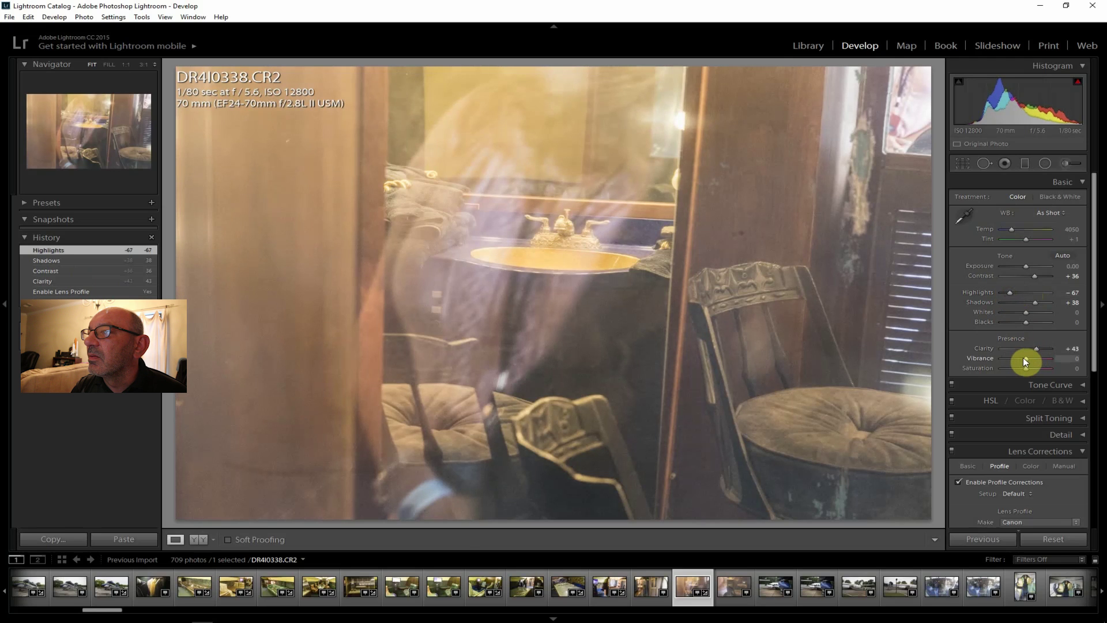
- Set Vibrance +12, Saturation +2 and Dehaze +17 on the gold washbasin photo
left_click_drag(1027, 359, 1026, 369)
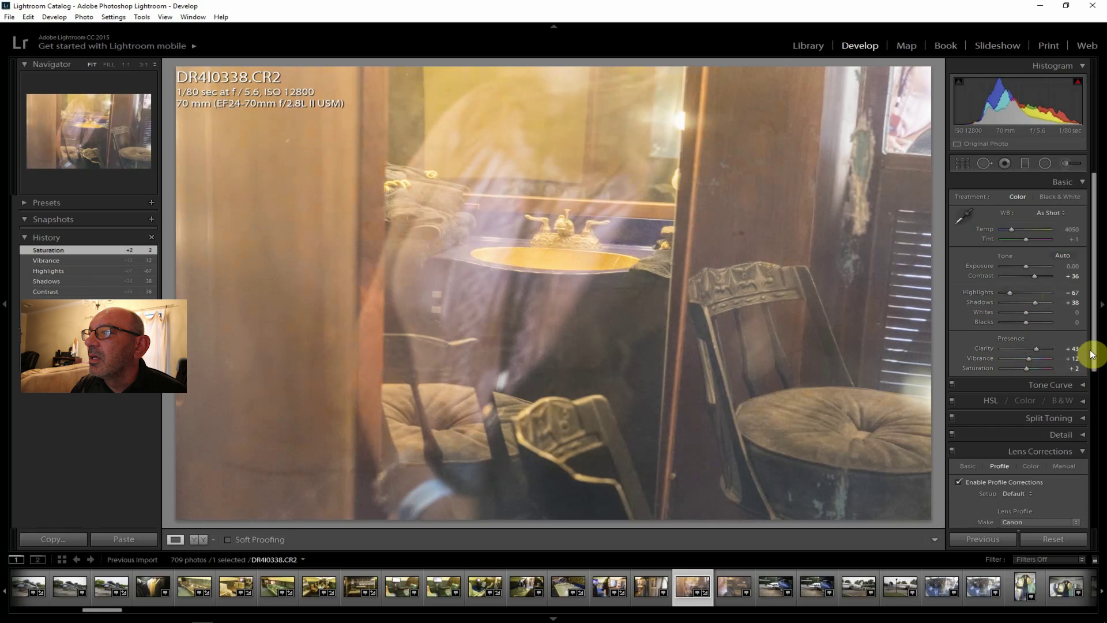
left_click_drag(1091, 353, 1029, 499)
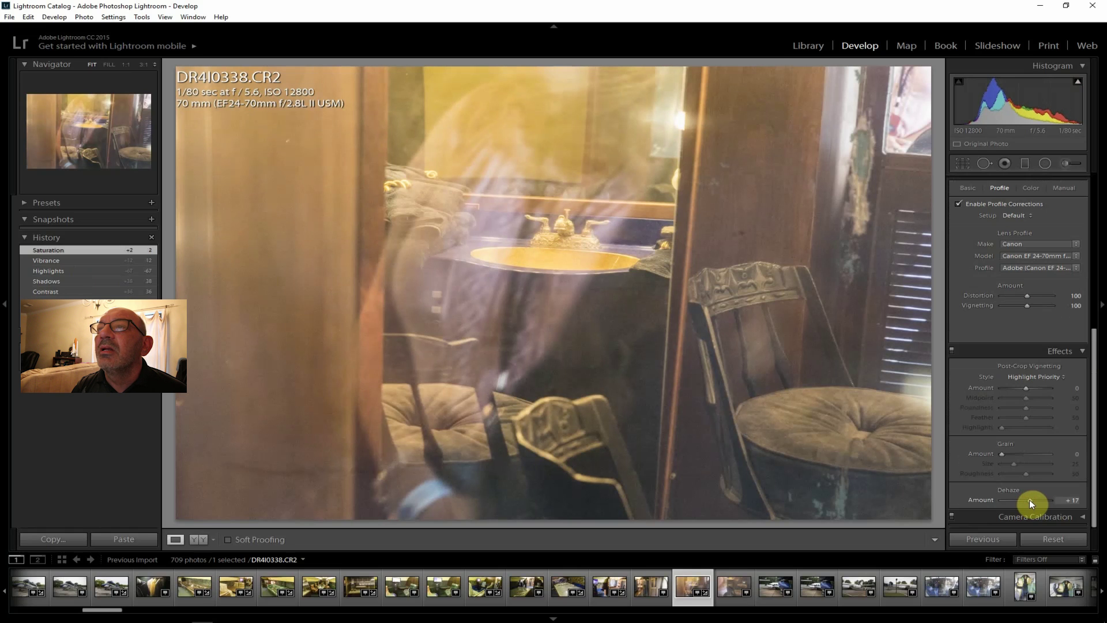
left_click_drag(1029, 499, 1030, 500)
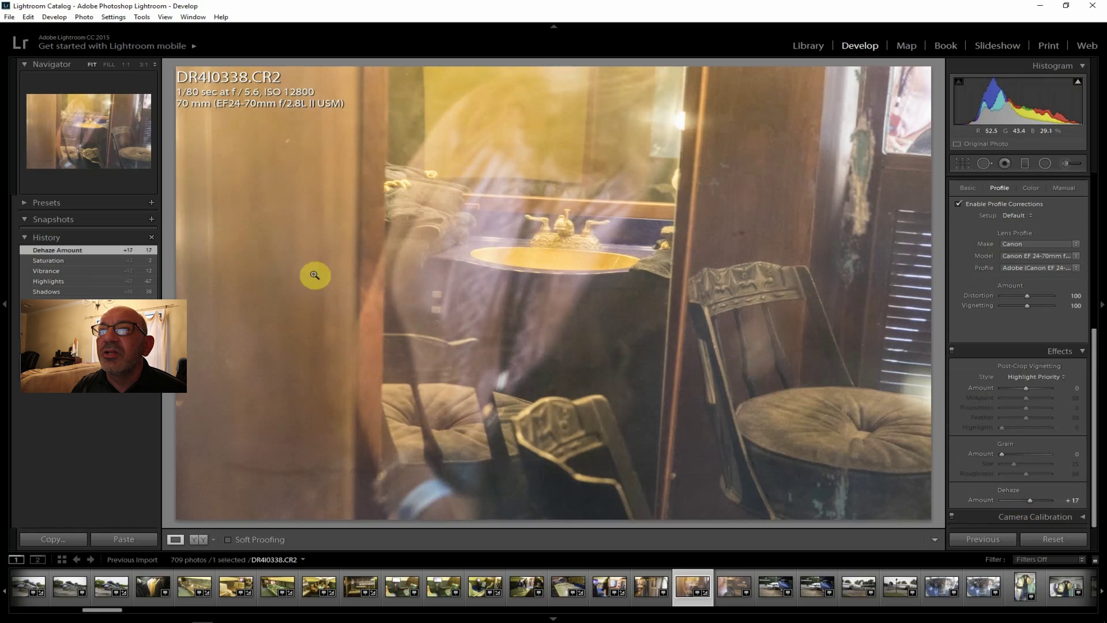
- Export the gold washbasin photo DR4I0338.CR2 to J:\ToPost with the existing export settings, overwriting pDR4I0338.jpg
left_click(9, 17)
left_click(54, 147)
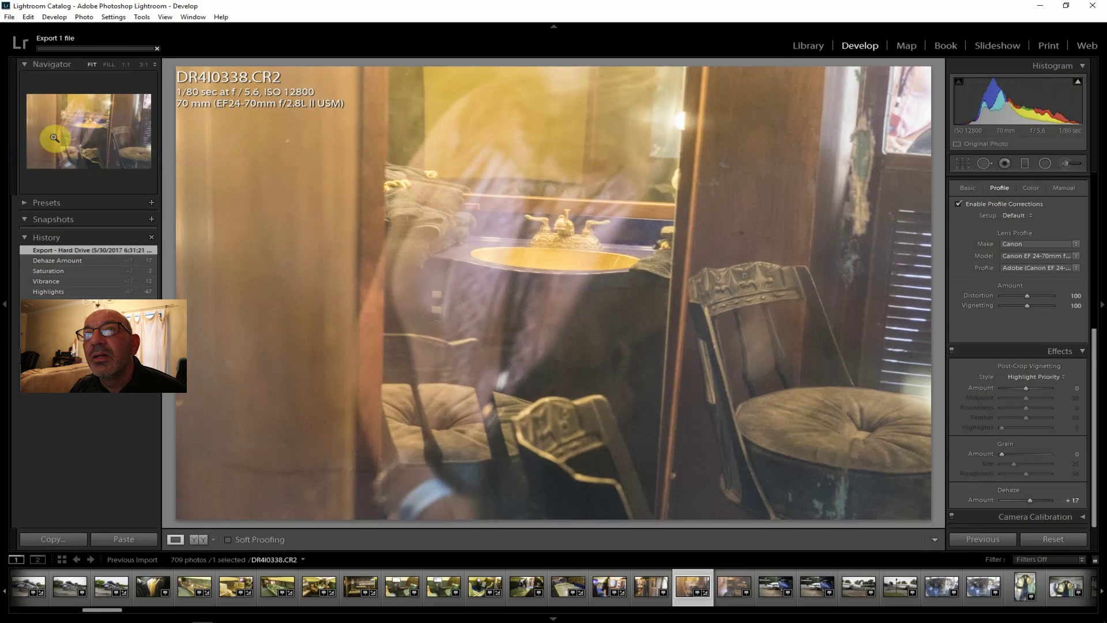
left_click(9, 16)
left_click(61, 143)
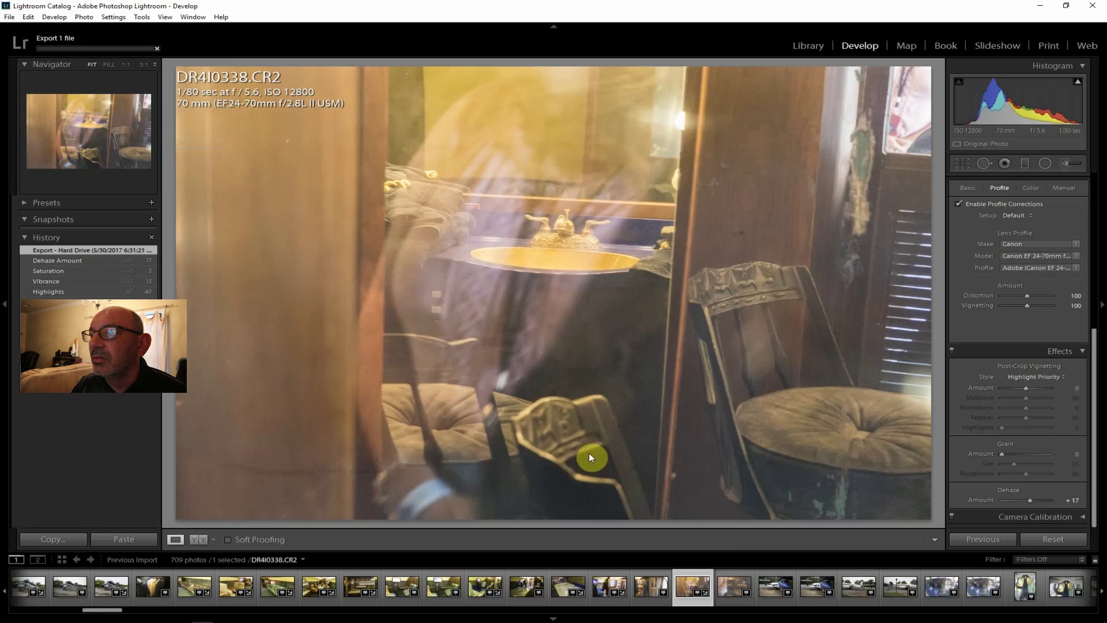
left_click(737, 601)
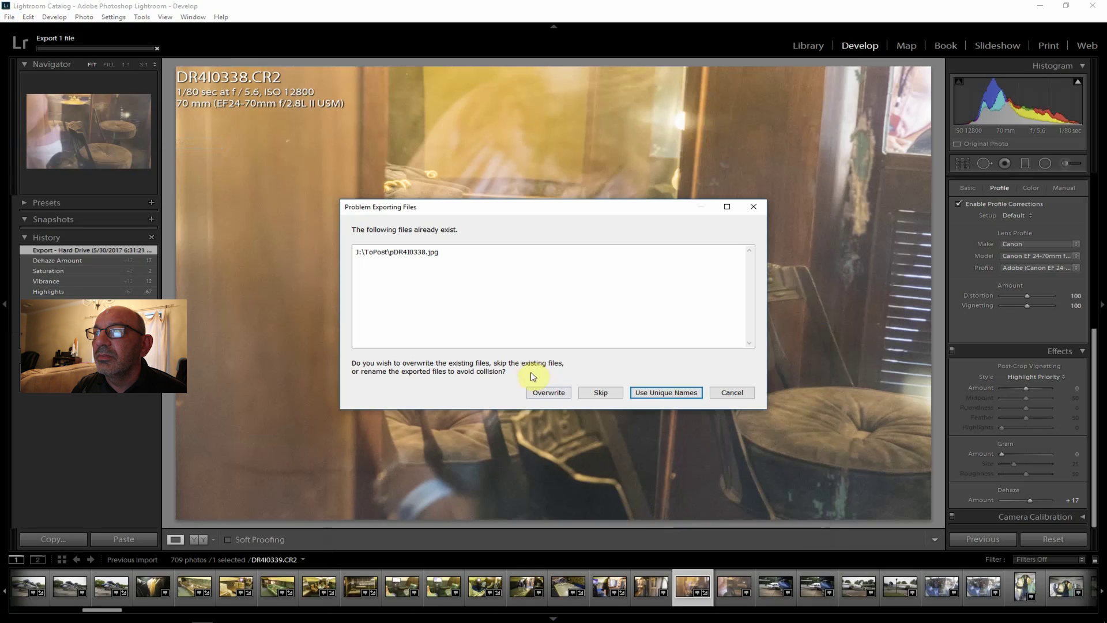
left_click(557, 391)
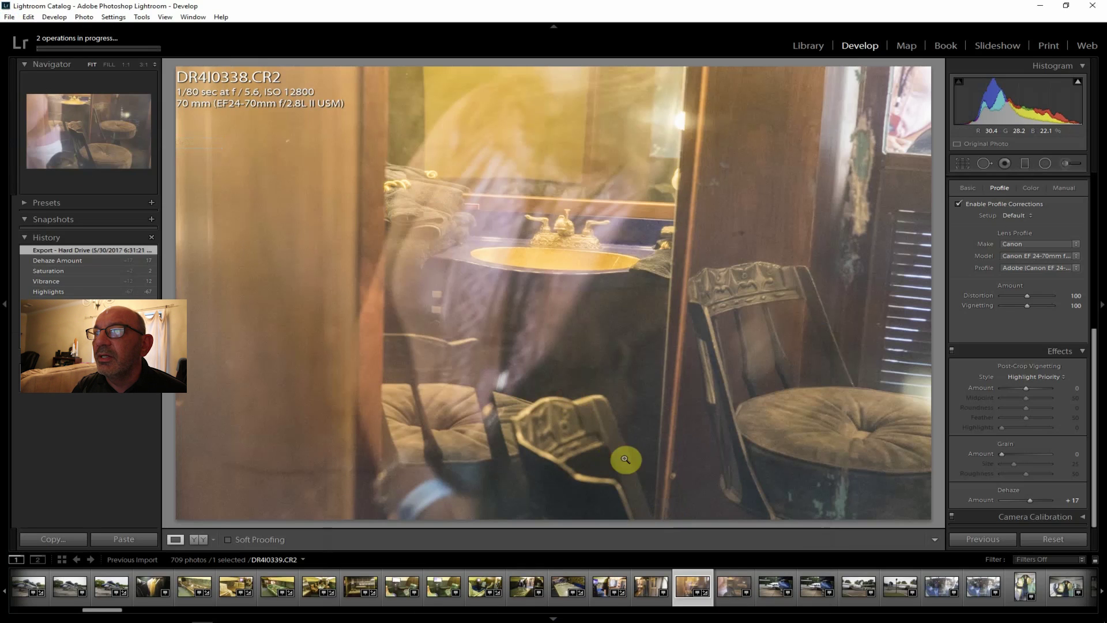
- Open the cushioned chairs photo DR4I0339.CR2 and dismiss both export results messages
left_click(730, 585)
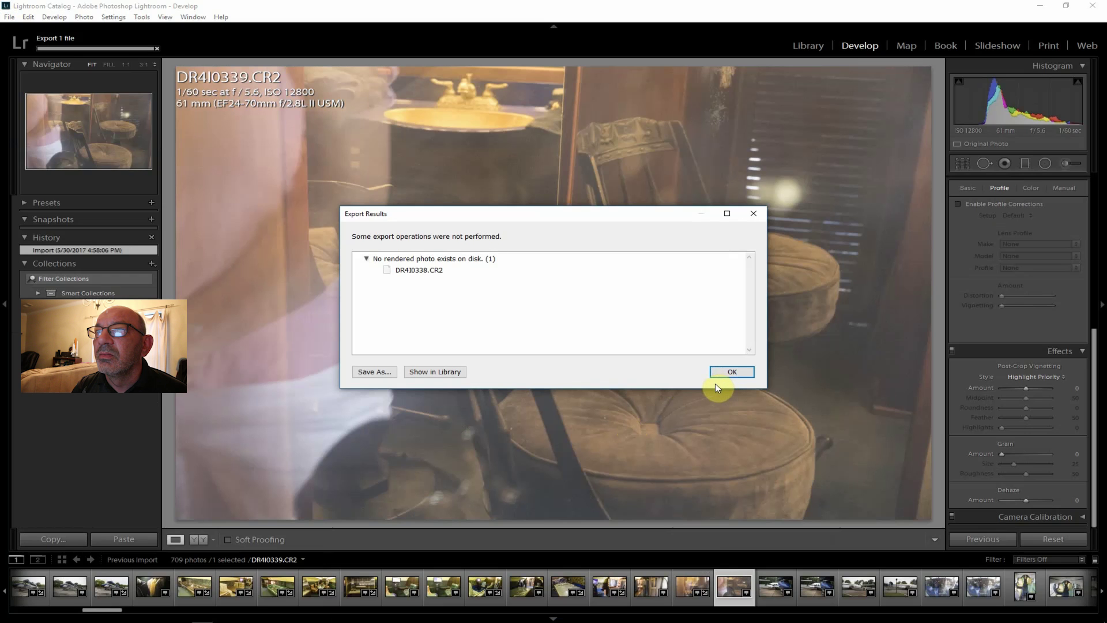
left_click(729, 373)
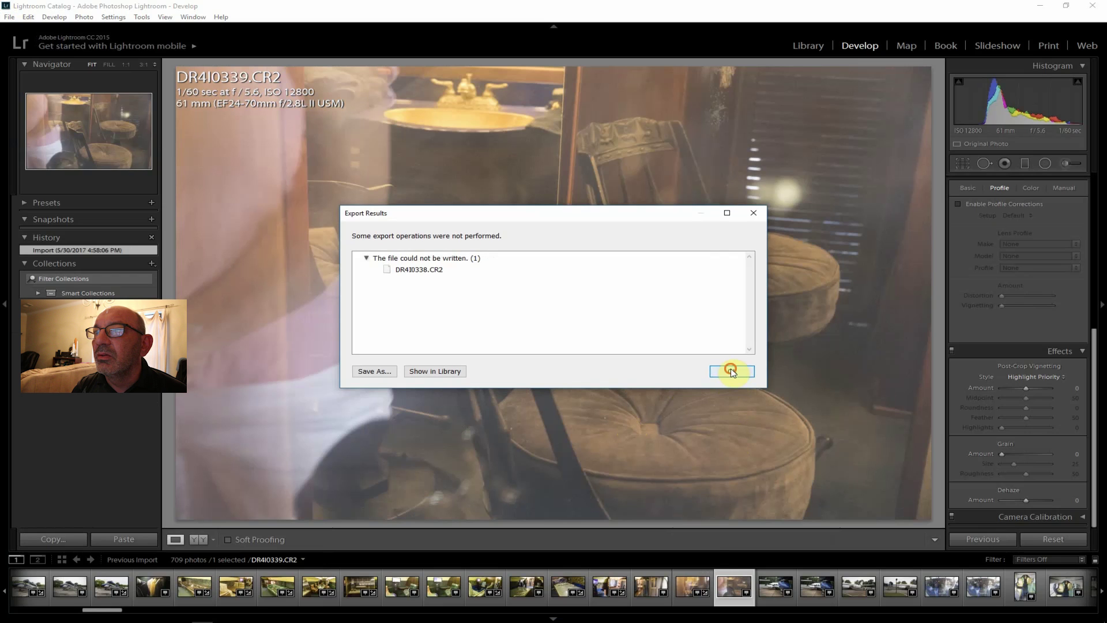
left_click(729, 372)
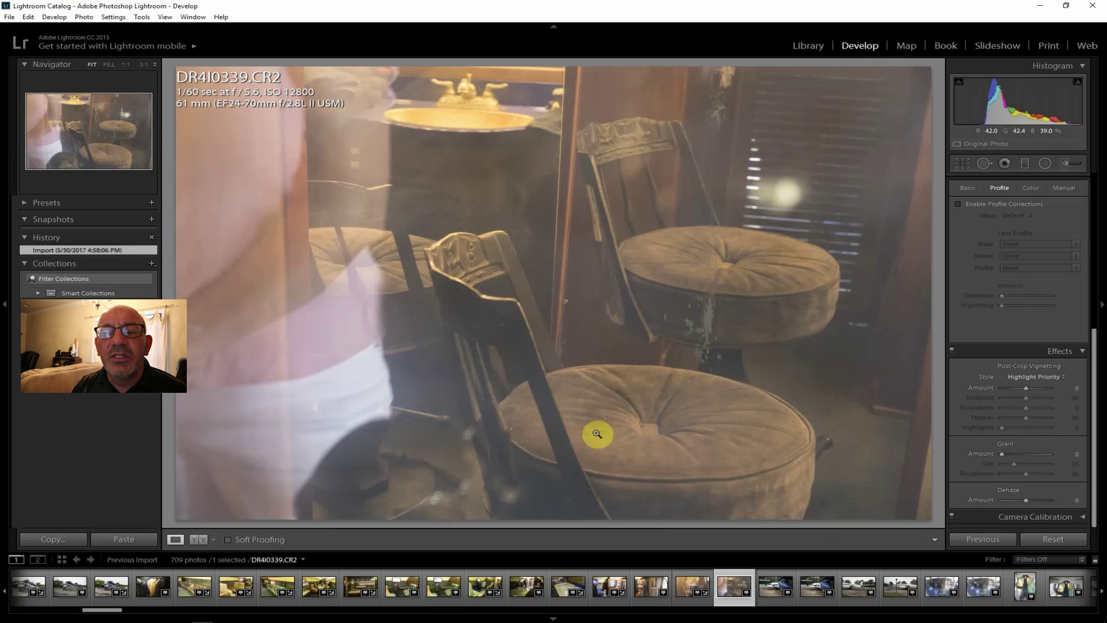
- View the blue airplane nose photo DR4I0340.CR2, then open DR4I0341.CR2 and enable its lens profile corrections
left_click(767, 595)
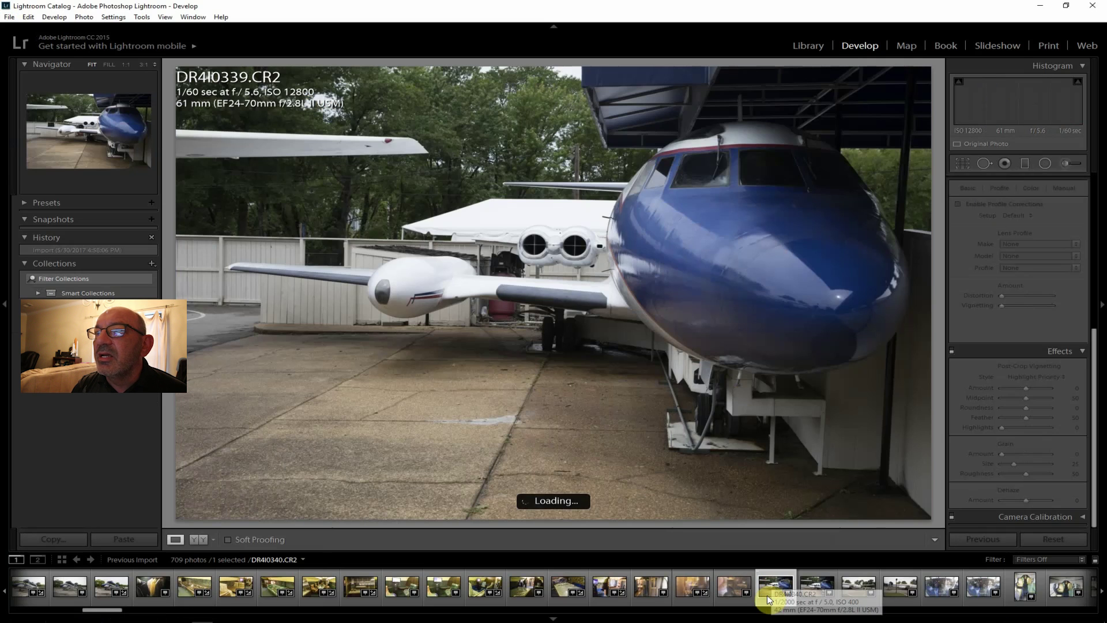
left_click(814, 588)
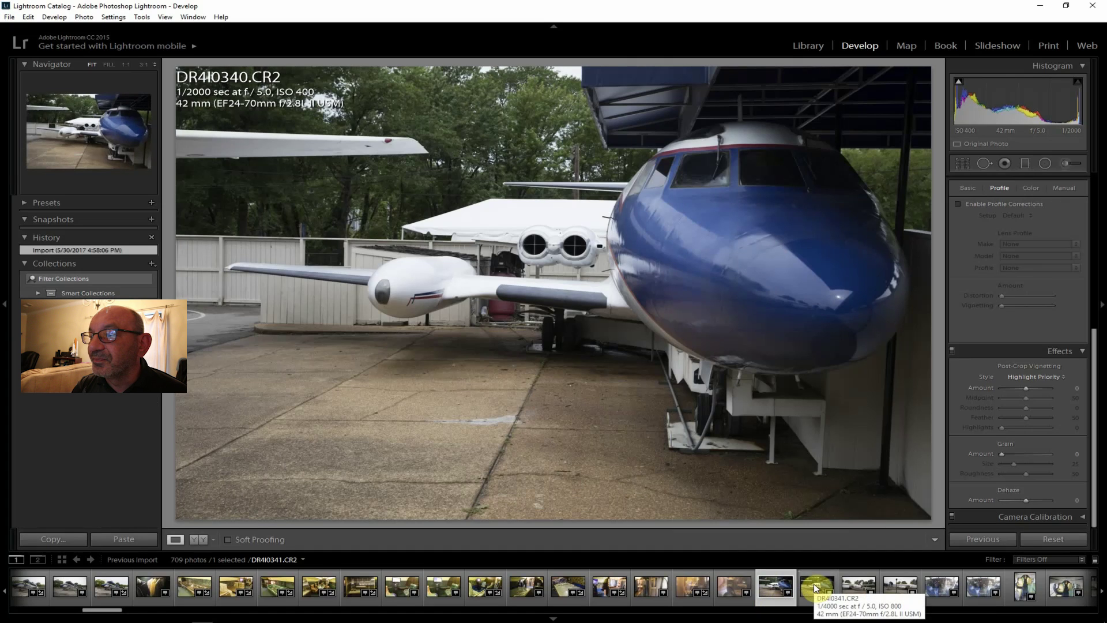
left_click(815, 587)
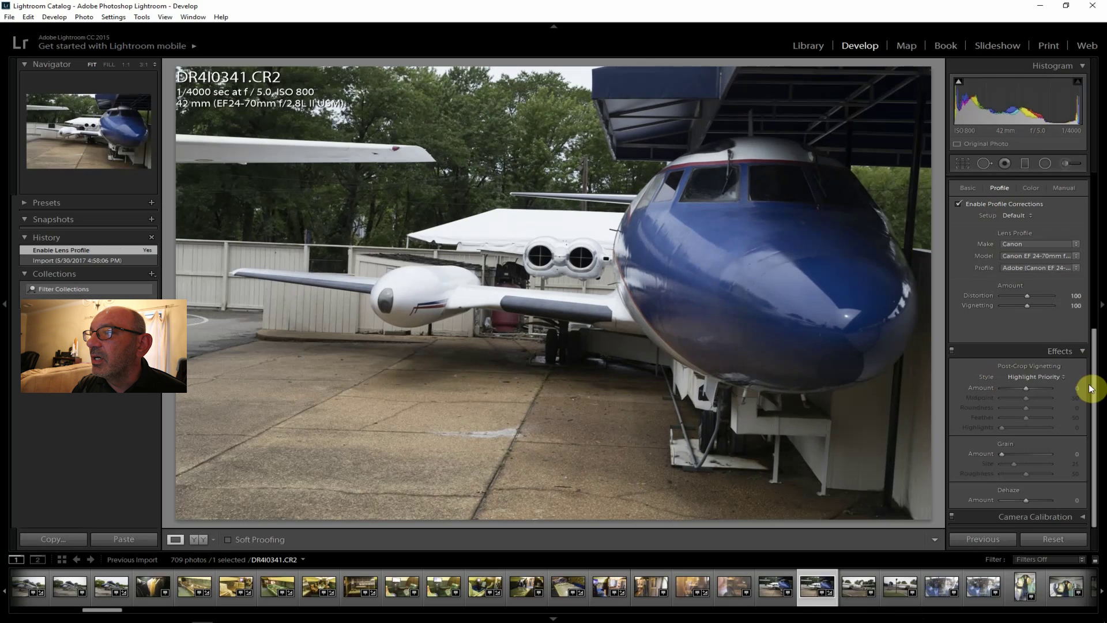
- Set Contrast +19, Shadows +81 and Exposure +0.83 on the airplane nose photo DR4I0341.CR2
left_click_drag(1095, 388, 1099, 205)
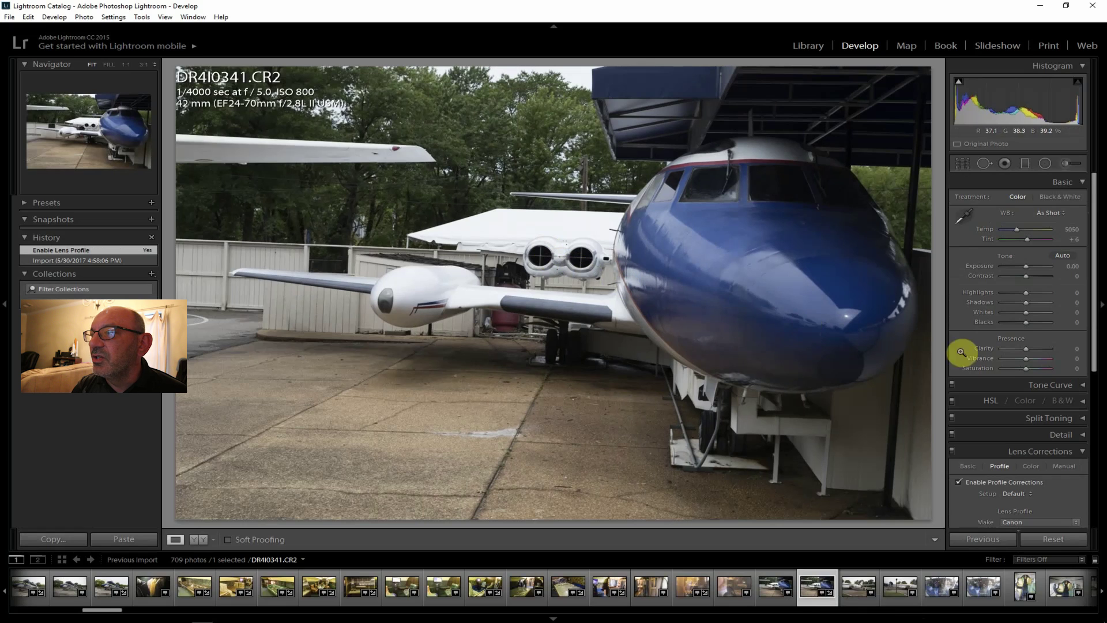
left_click_drag(1026, 275, 1031, 275)
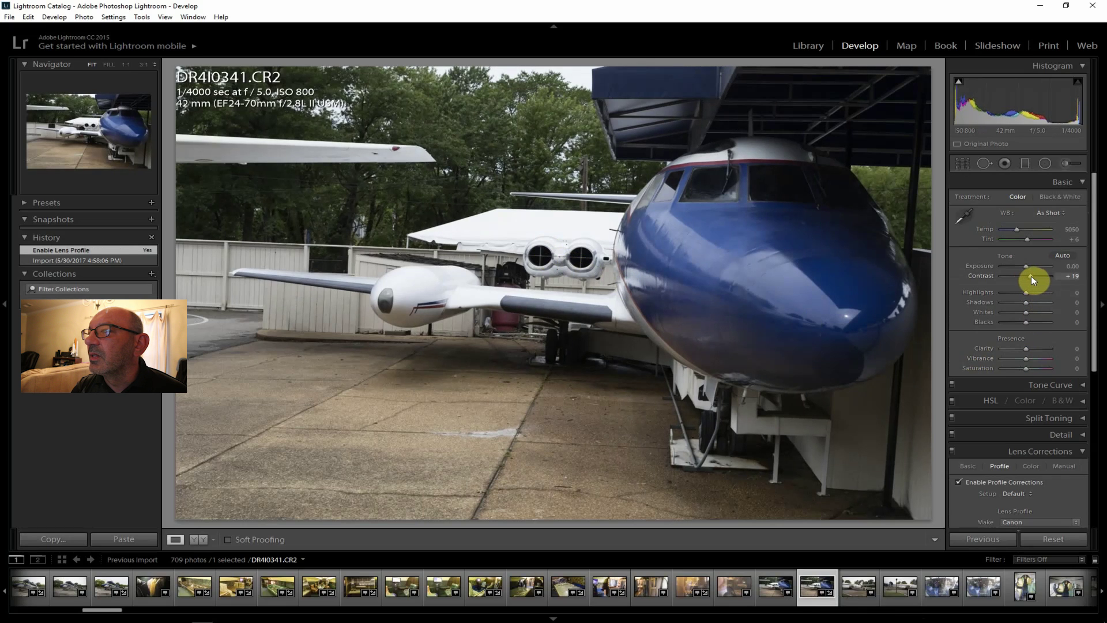
left_click_drag(1034, 302, 1045, 302)
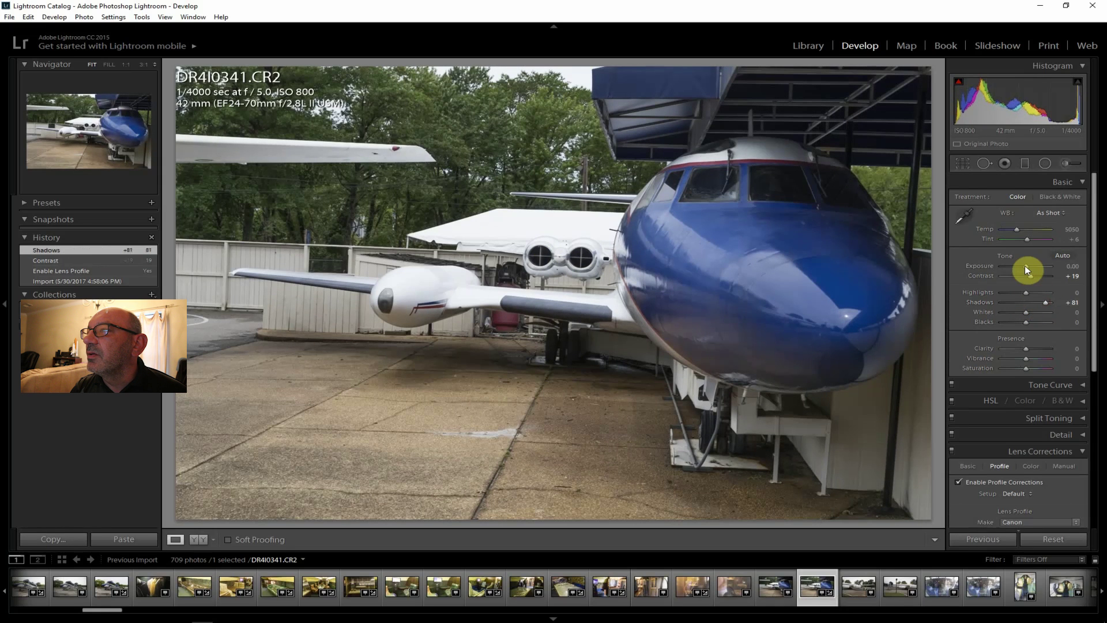
left_click_drag(1026, 266, 1029, 266)
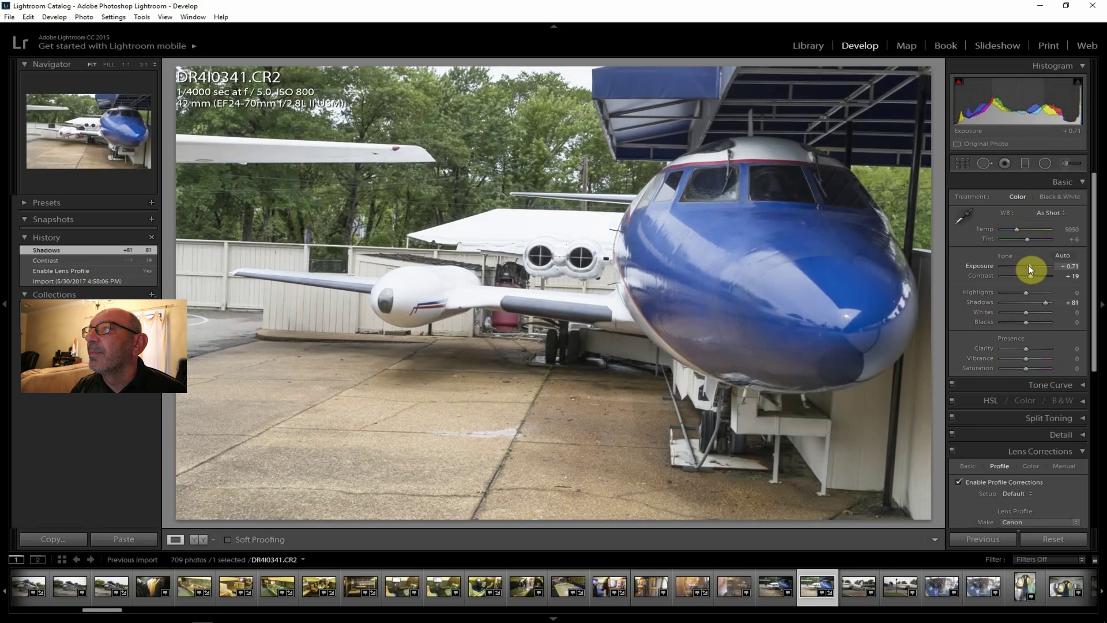
left_click_drag(1029, 267, 1029, 266)
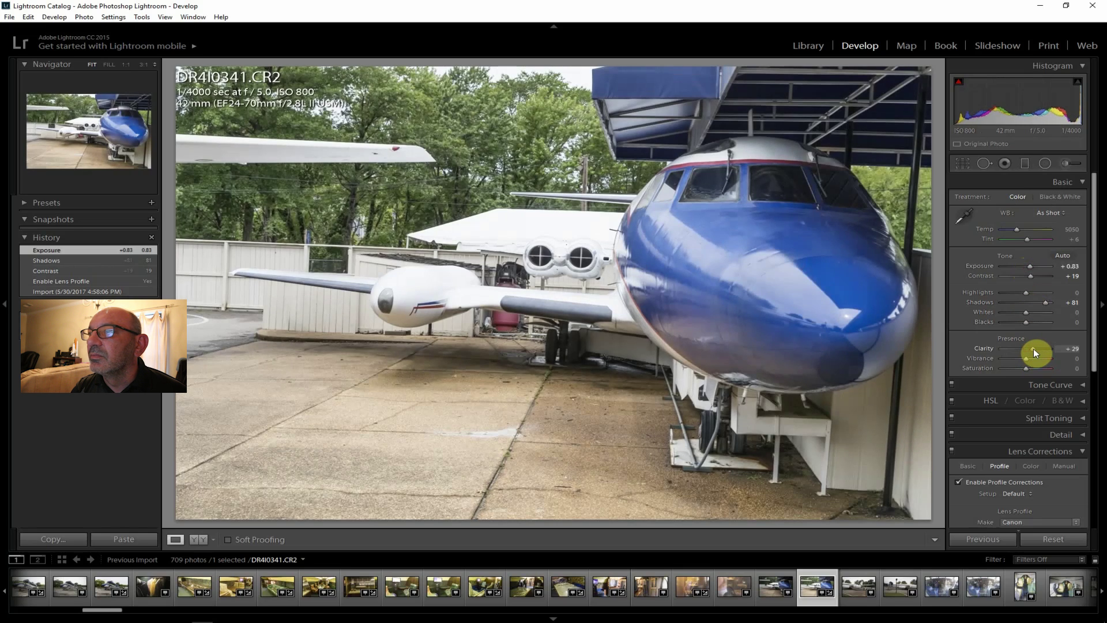
- On the airplane nose photo, set Clarity +29, reduce Highlights and Whites, raise Vibrance, and set Saturation +8 and Dehaze +17
left_click_drag(1035, 349, 1032, 348)
mouse_move(1026, 292)
left_mouse_down()
mouse_move(1009, 291)
mouse_move(1019, 311)
left_mouse_up()
left_click_drag(1029, 362, 1026, 368)
left_click_drag(1094, 346, 1040, 502)
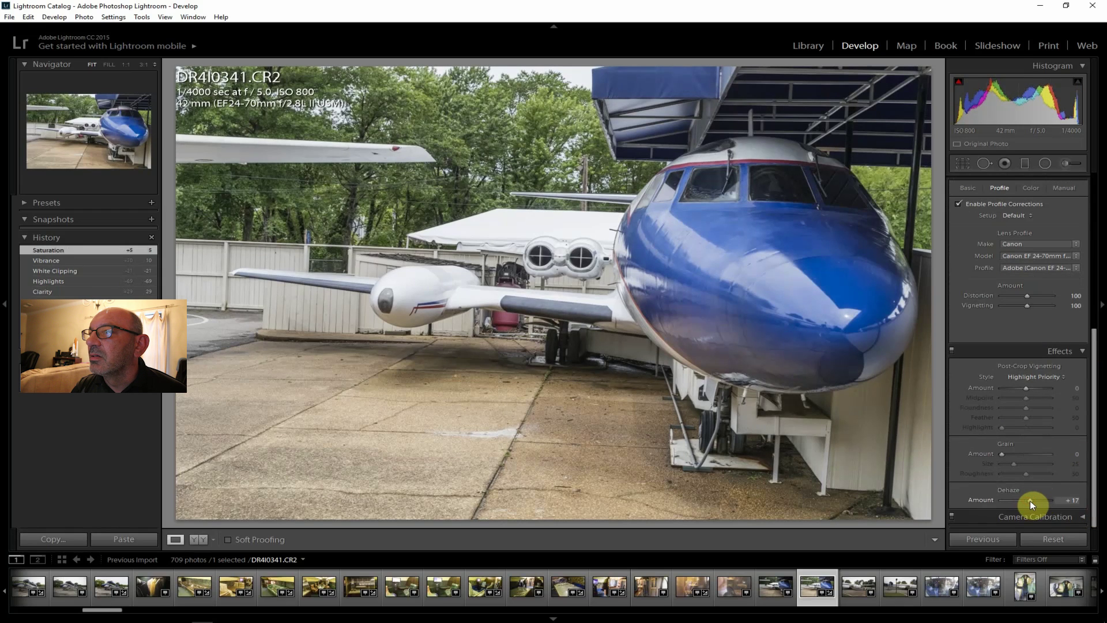
left_click_drag(1030, 500, 1030, 500)
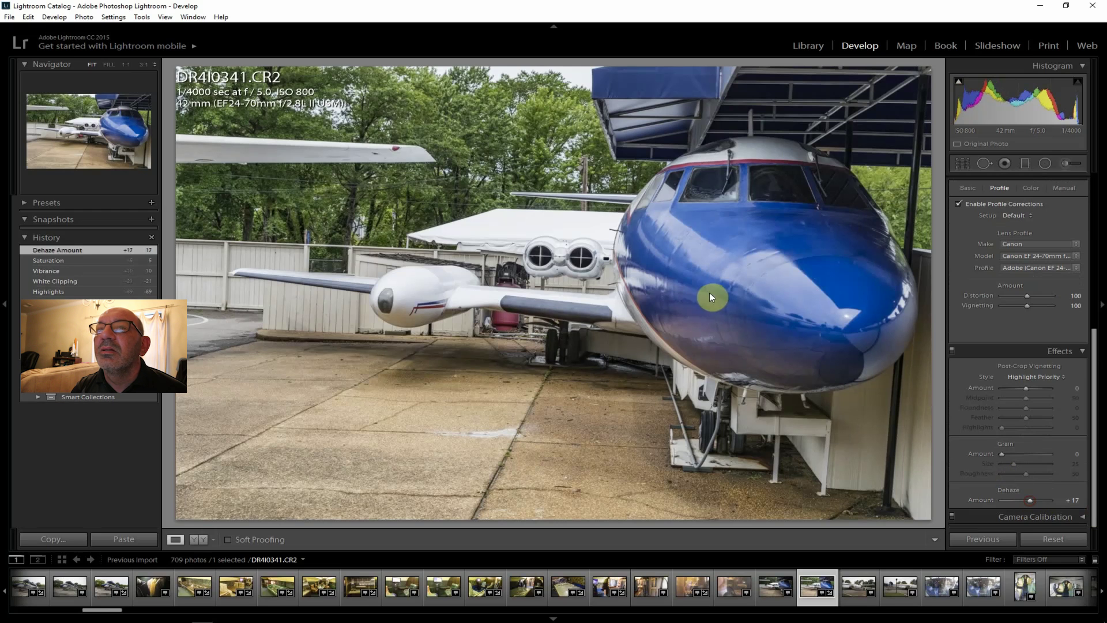
- Export the airplane nose photo DR4I0341.CR2 to J:\ToPost with the existing export settings
left_click(10, 17)
left_click(49, 144)
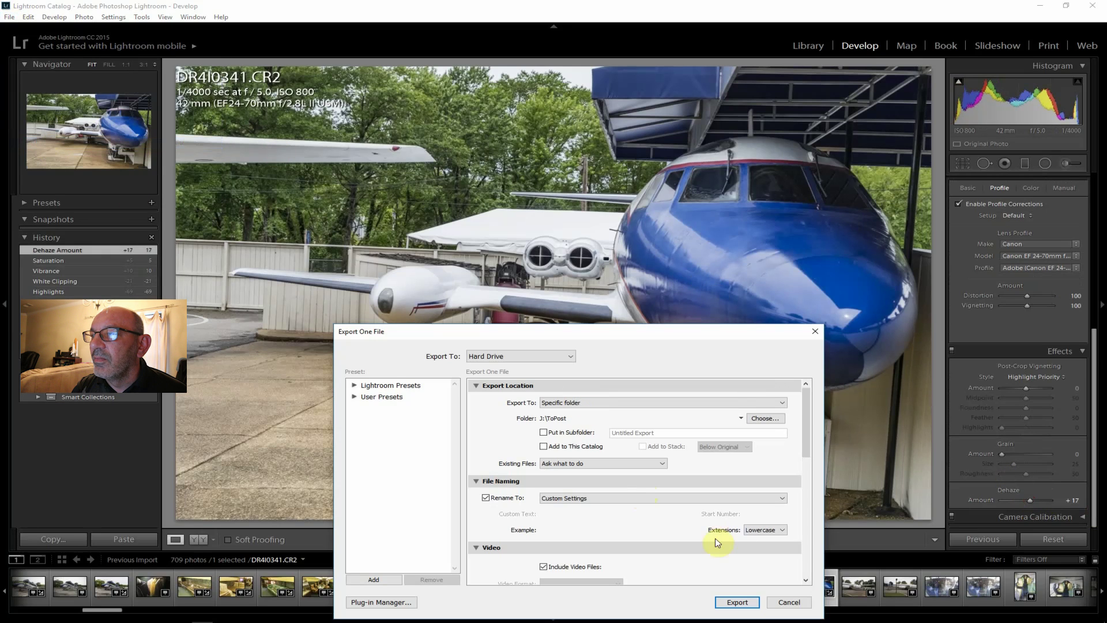
left_click(735, 601)
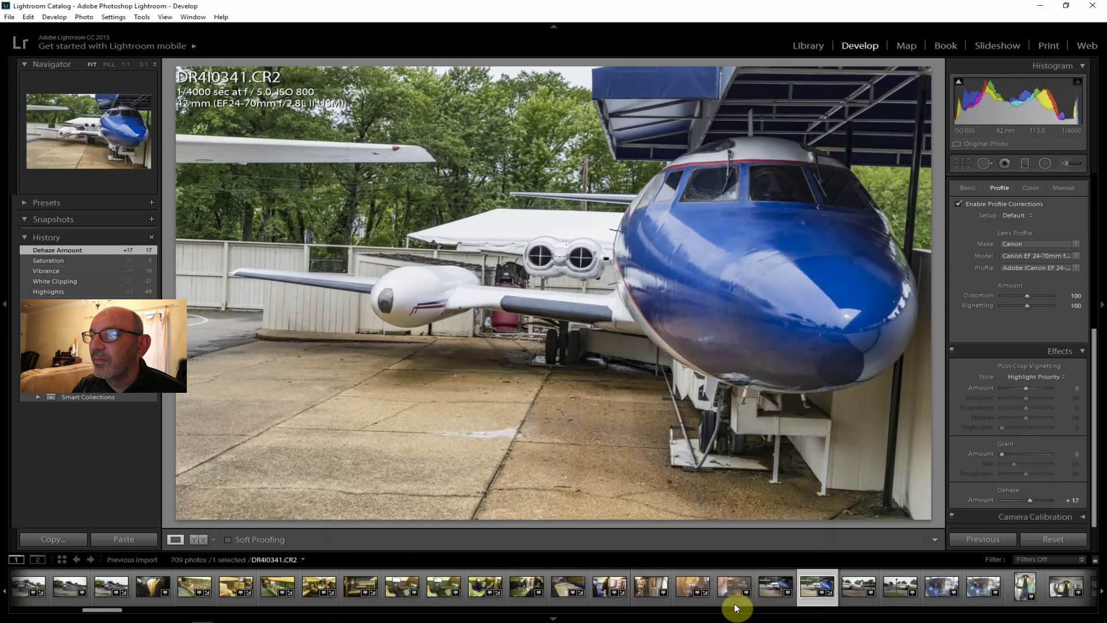
- Select the white airplane photo DR4I0342.CR2 together with the photo after it and start a panorama merge of the two
left_click(853, 587)
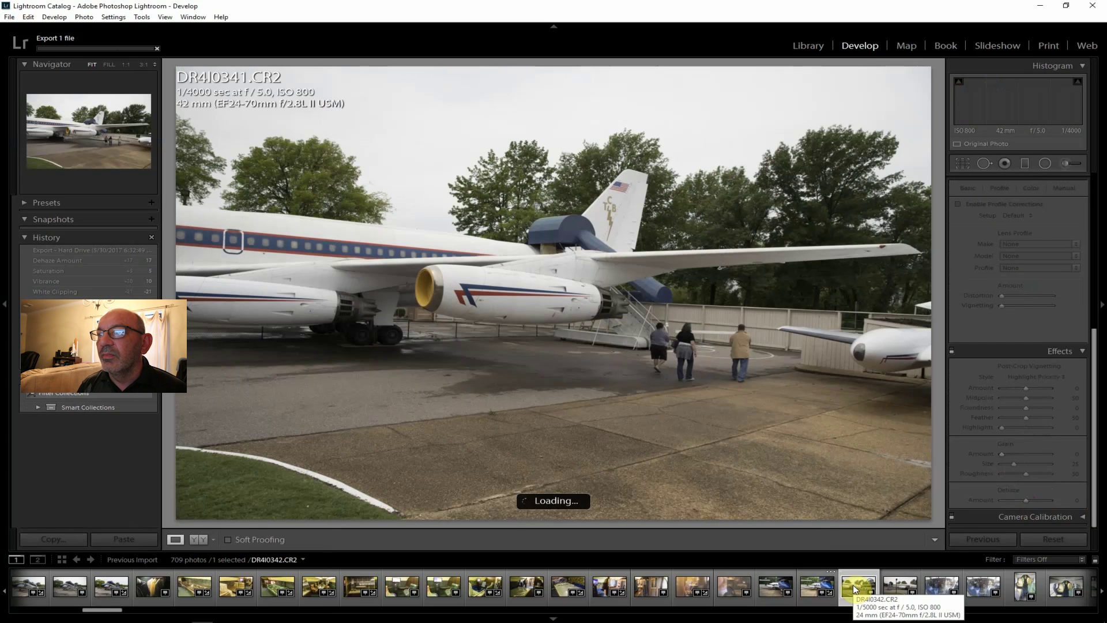
left_click(890, 589)
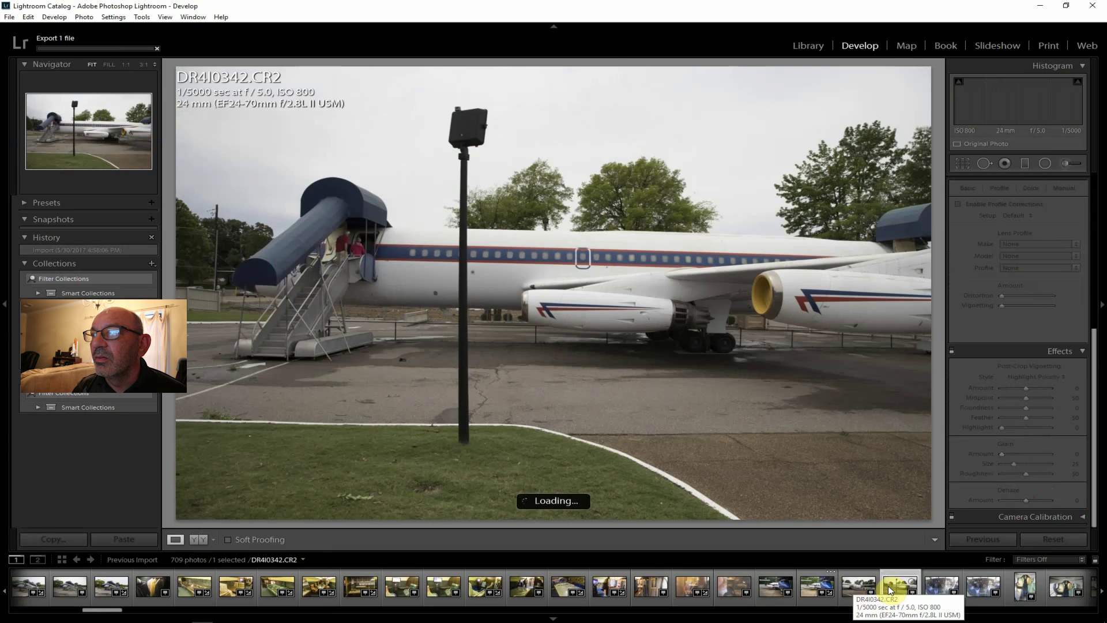
left_click(853, 587)
left_click(897, 590, "shift")
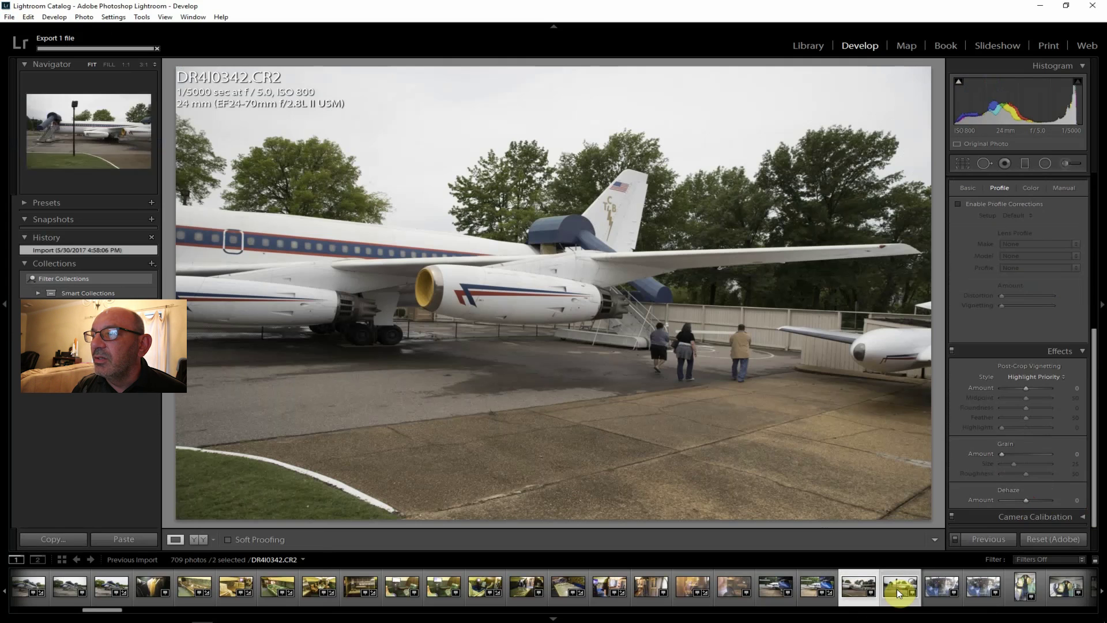
left_click(86, 17)
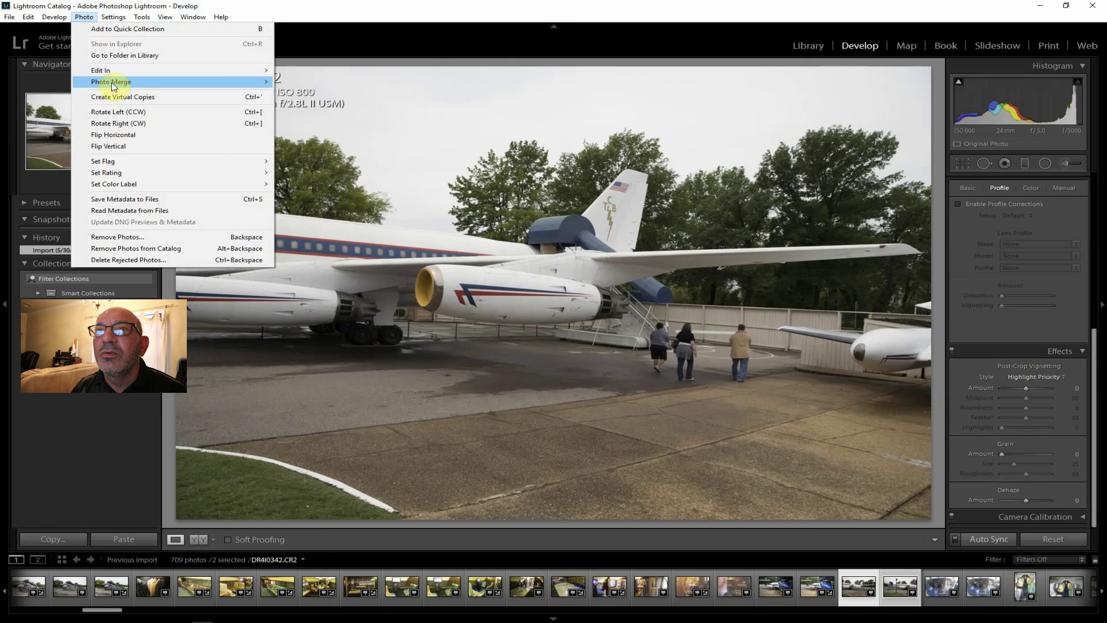
left_click(300, 94)
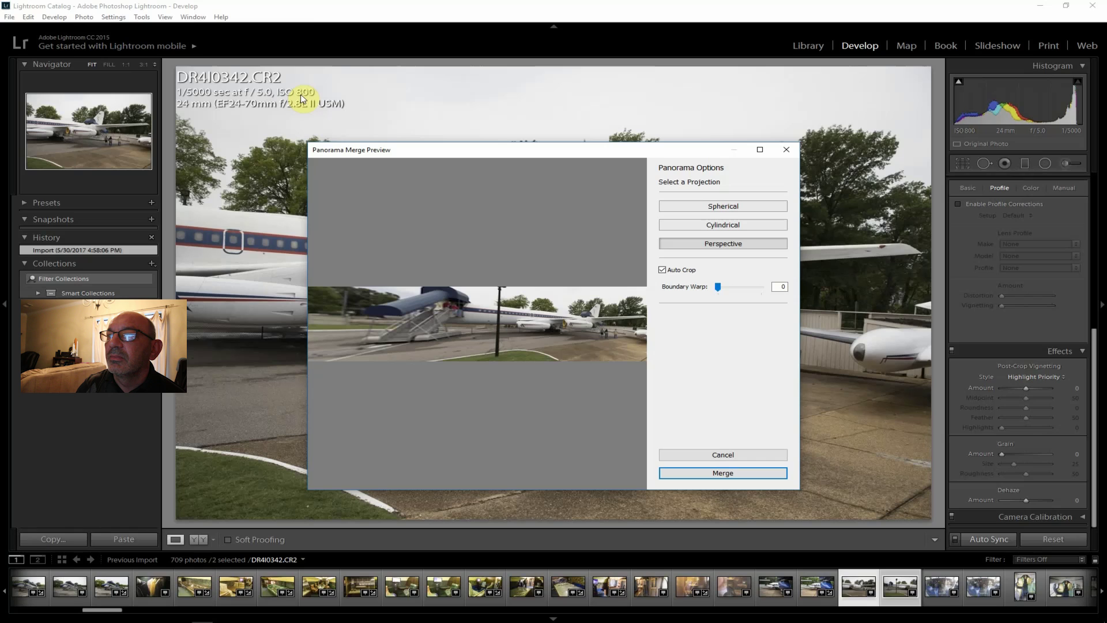
- Compare the Cylindrical, Spherical and Perspective projections, then merge the panorama as Cylindrical with Auto Crop on
left_click(728, 224)
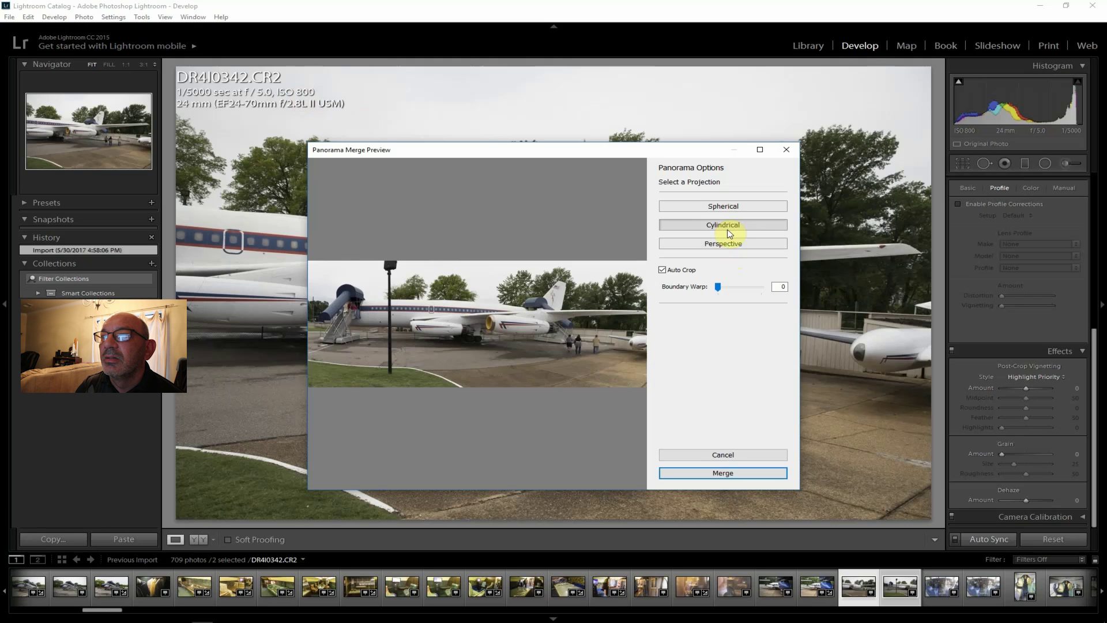
left_click(726, 207)
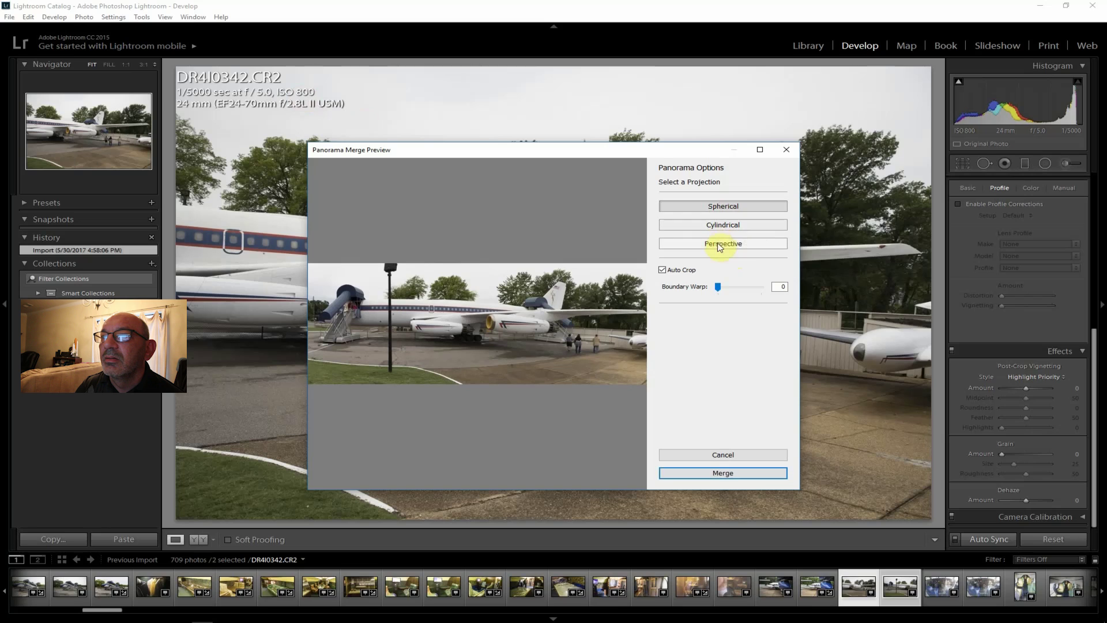
left_click(718, 247)
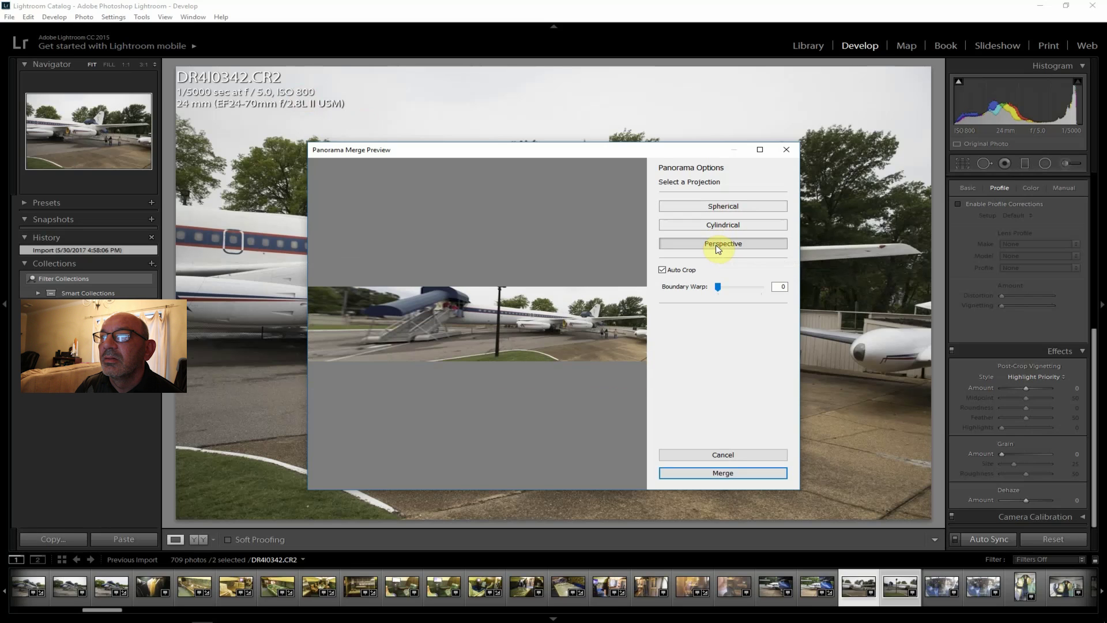
left_click(719, 225)
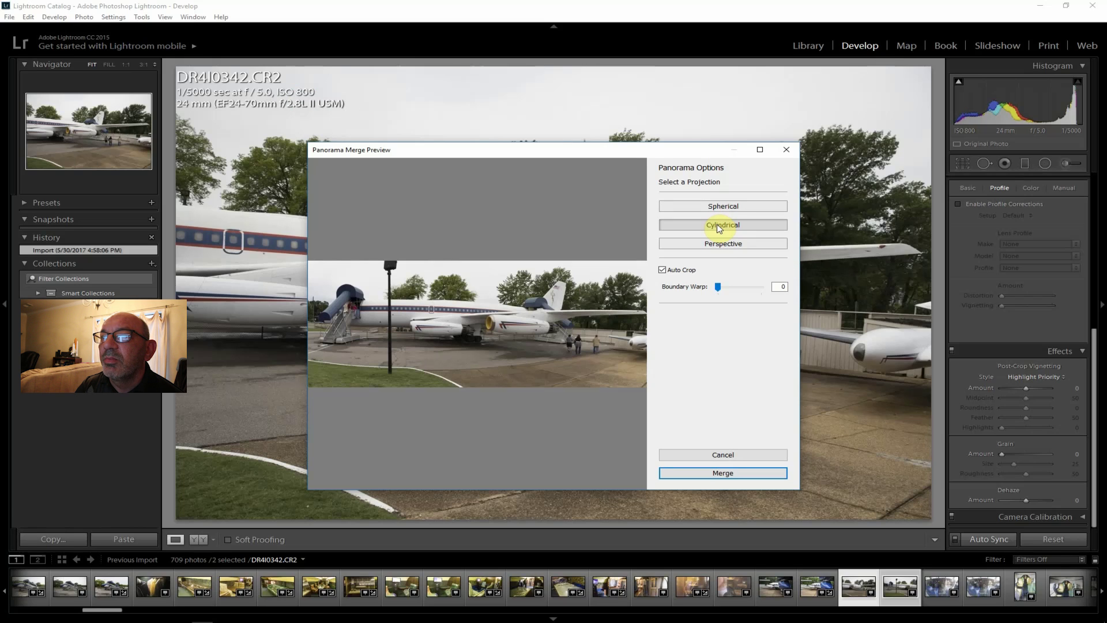
left_click(722, 472)
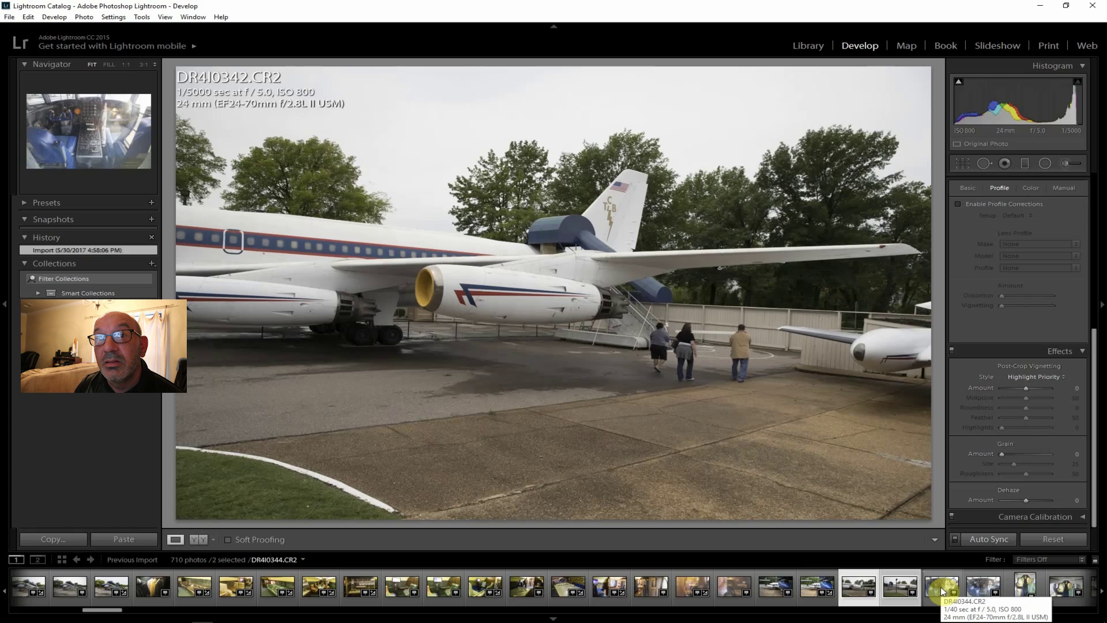
- On the cockpit photo DR4I0344.CR2, enable lens profile corrections and set Clarity +36, Contrast +29 and Highlights -62
left_click(941, 589)
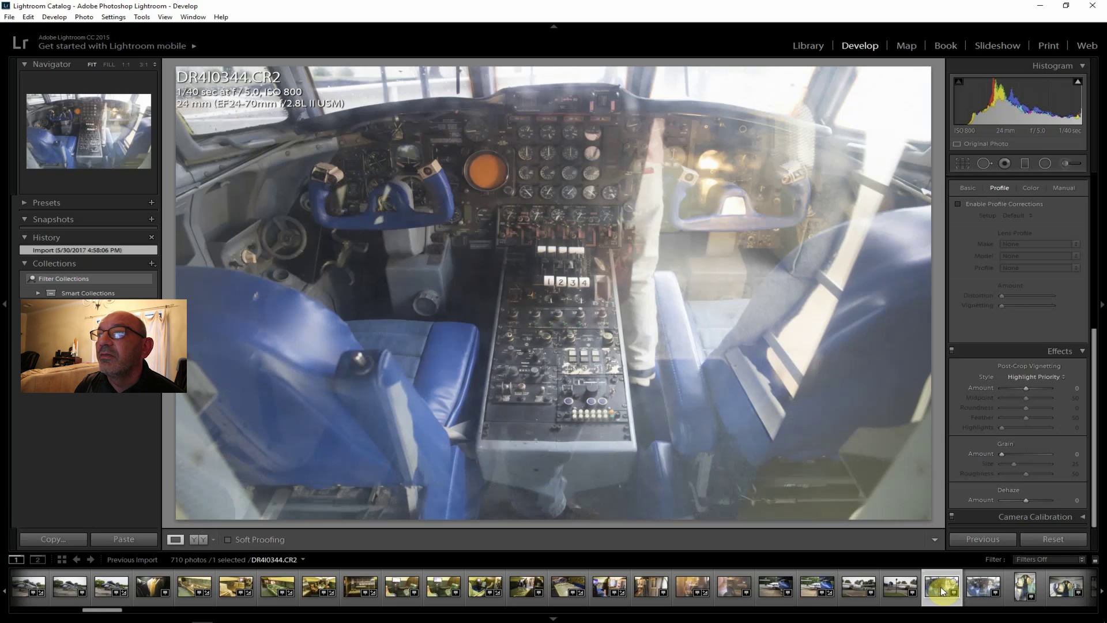
left_click(988, 205)
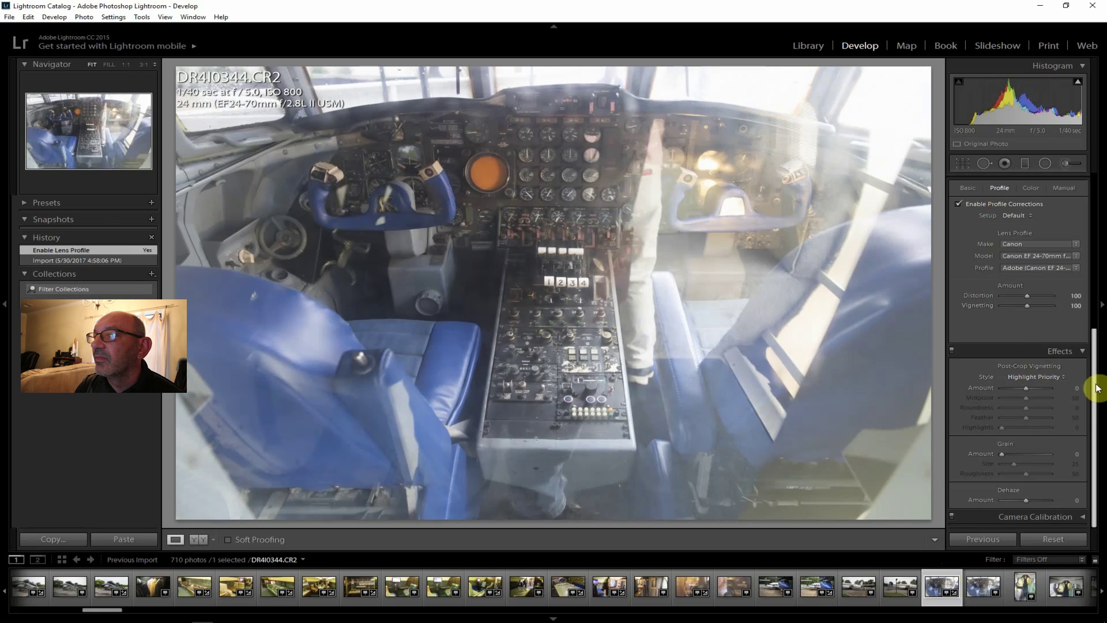
left_click_drag(1095, 388, 1089, 210)
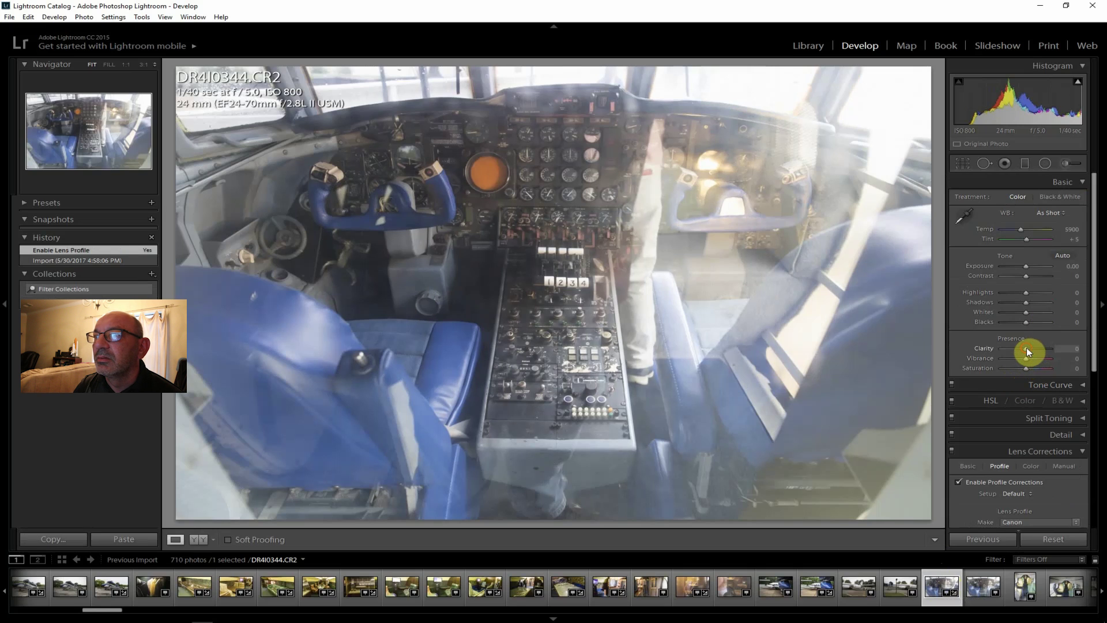
left_click_drag(1028, 351, 1037, 352)
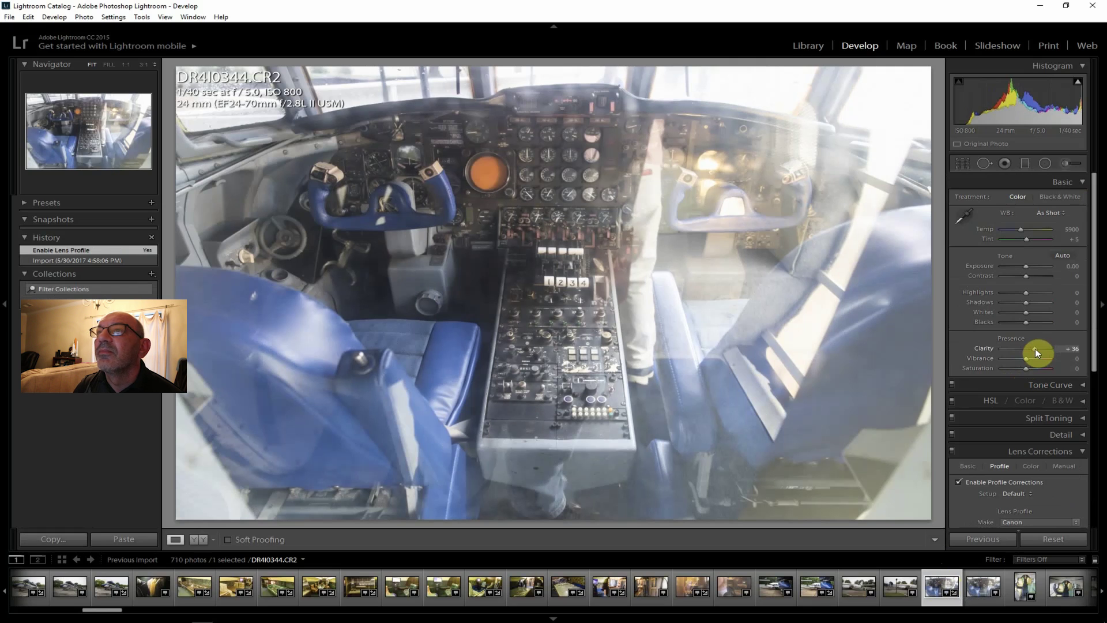
left_click_drag(1029, 271, 1011, 292)
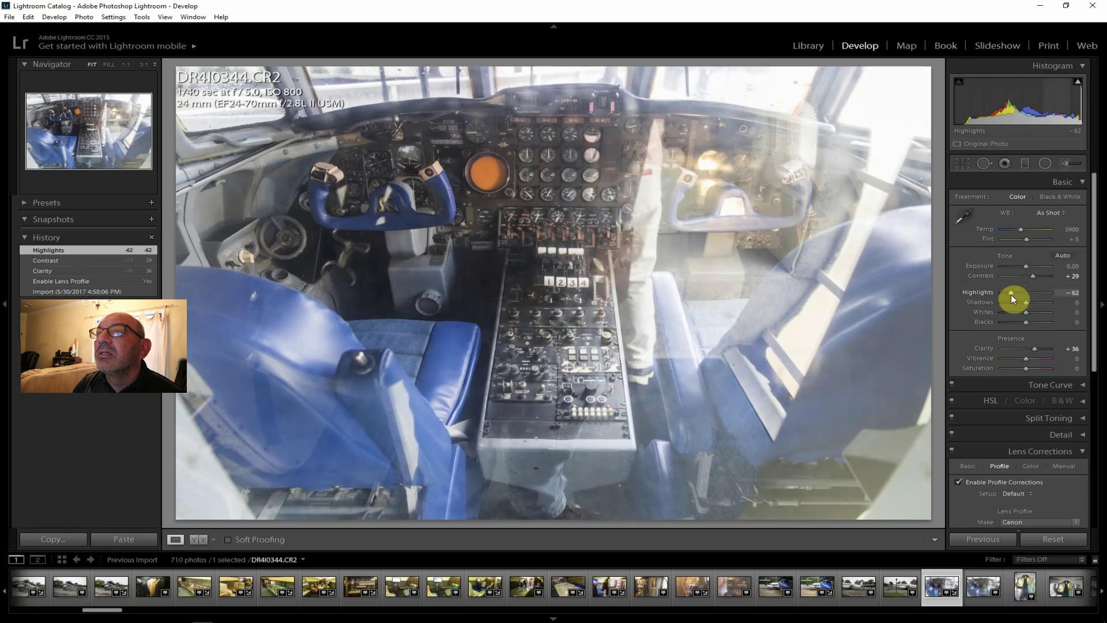
- Set the cockpit photo's Shadows +10 and Vibrance +14, raise Saturation slightly, and set Dehaze +33
left_click_drag(1022, 304, 1026, 300)
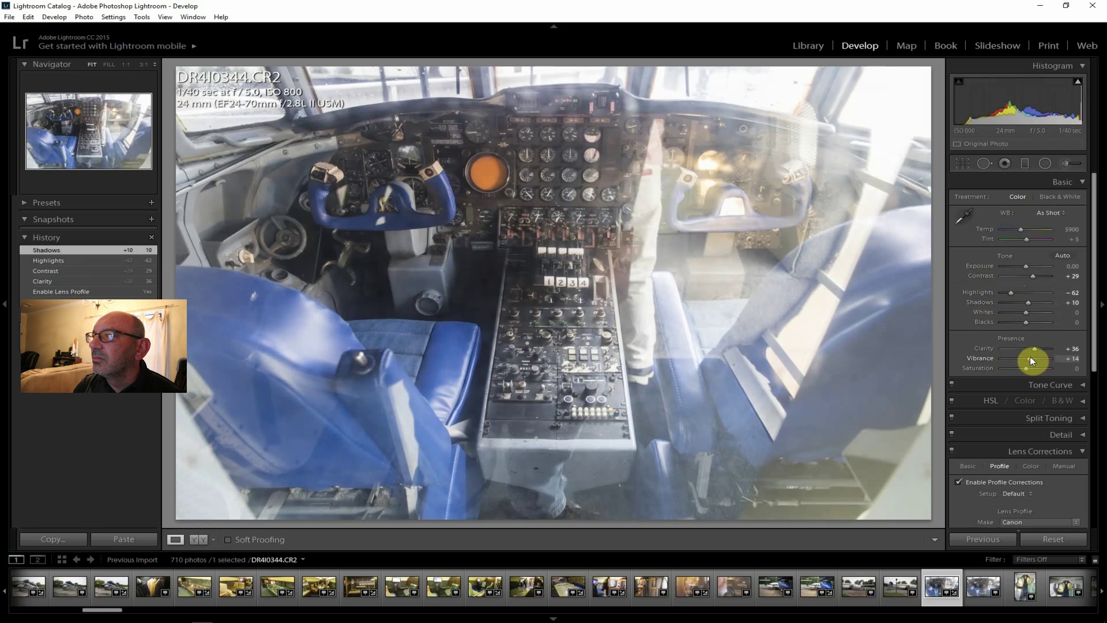
left_click_drag(1029, 356, 1028, 358)
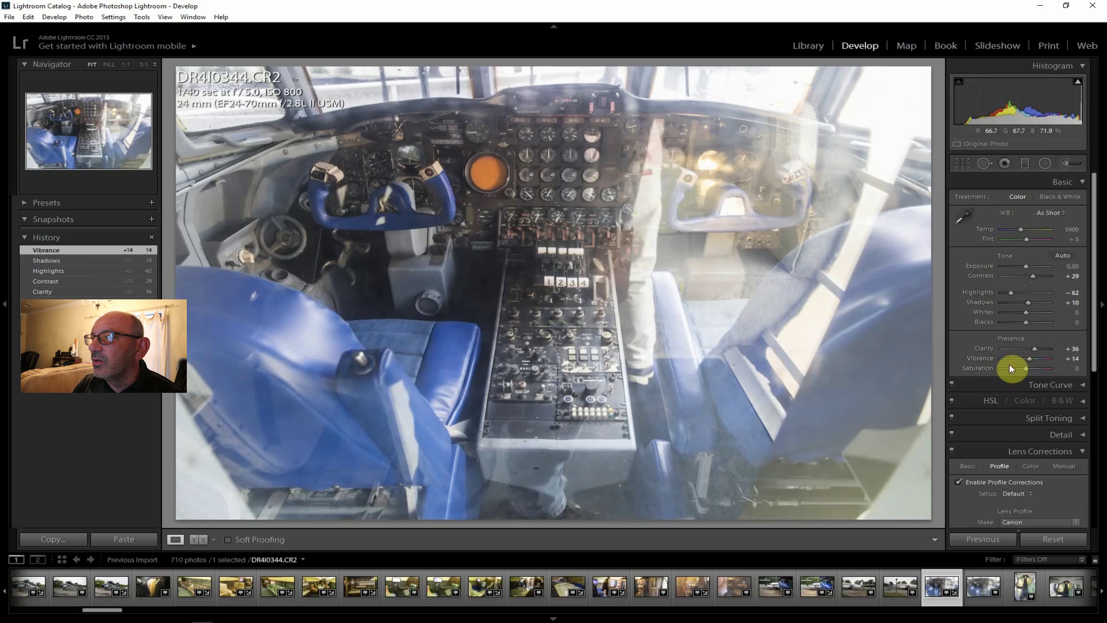
left_click_drag(1023, 367, 1027, 368)
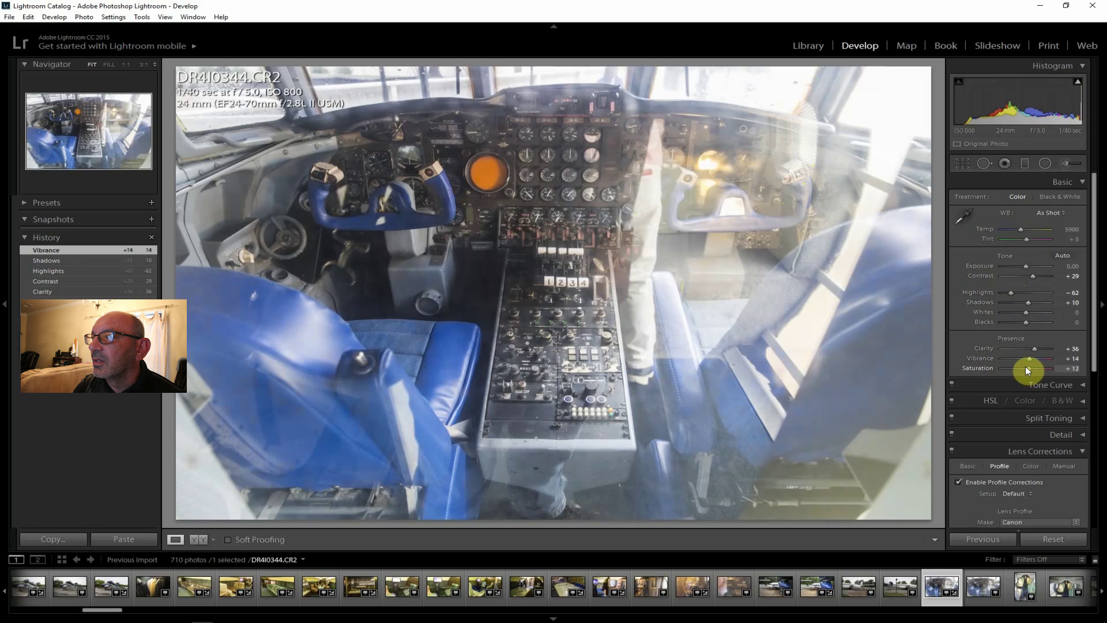
left_click_drag(1094, 358, 1033, 499)
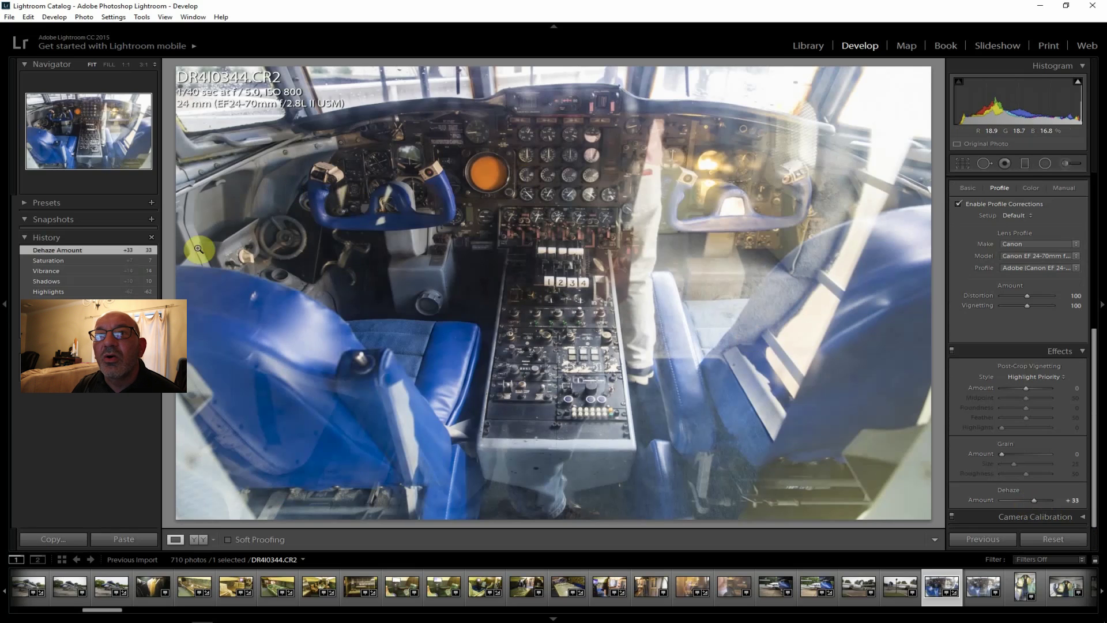
- Export the cockpit photo DR4I0344.CR2 to J:\ToPost with the existing export settings
left_click(10, 17)
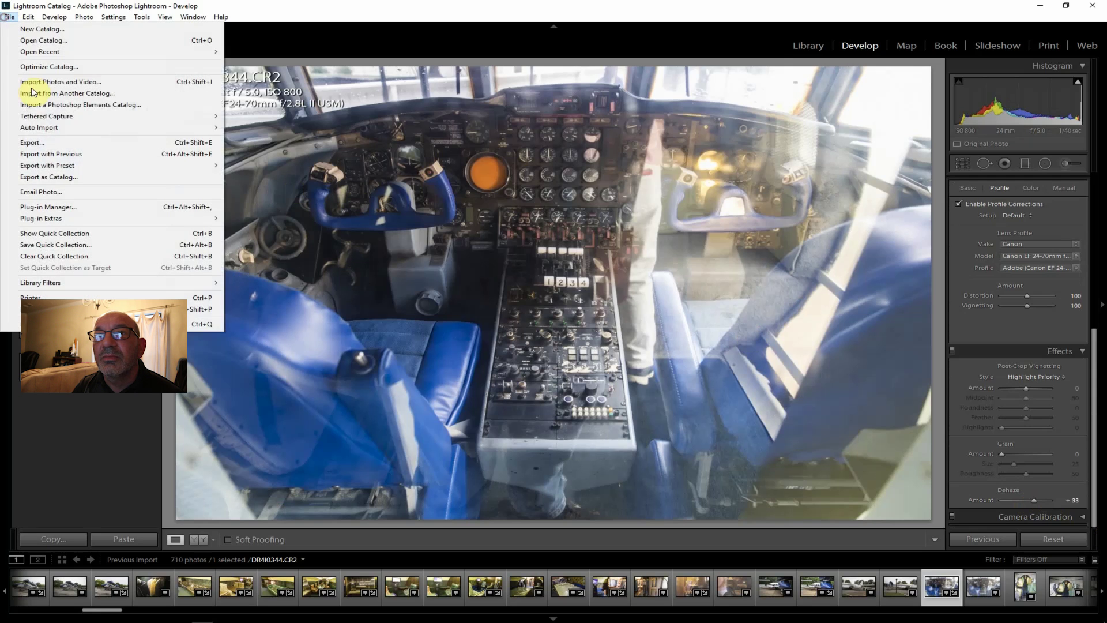
left_click(45, 143)
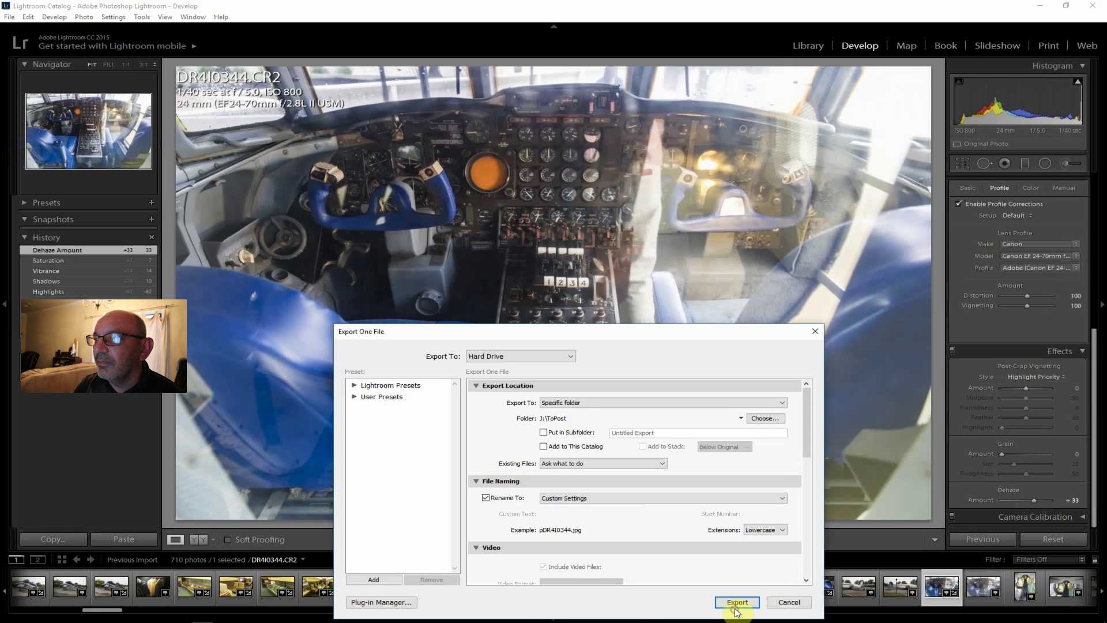
left_click(736, 607)
- On the vertical cabin photo DR4I0346.CR2, enable lens profile corrections and set Contrast +38, Clarity +36 and Highlights -83
left_click(1018, 593)
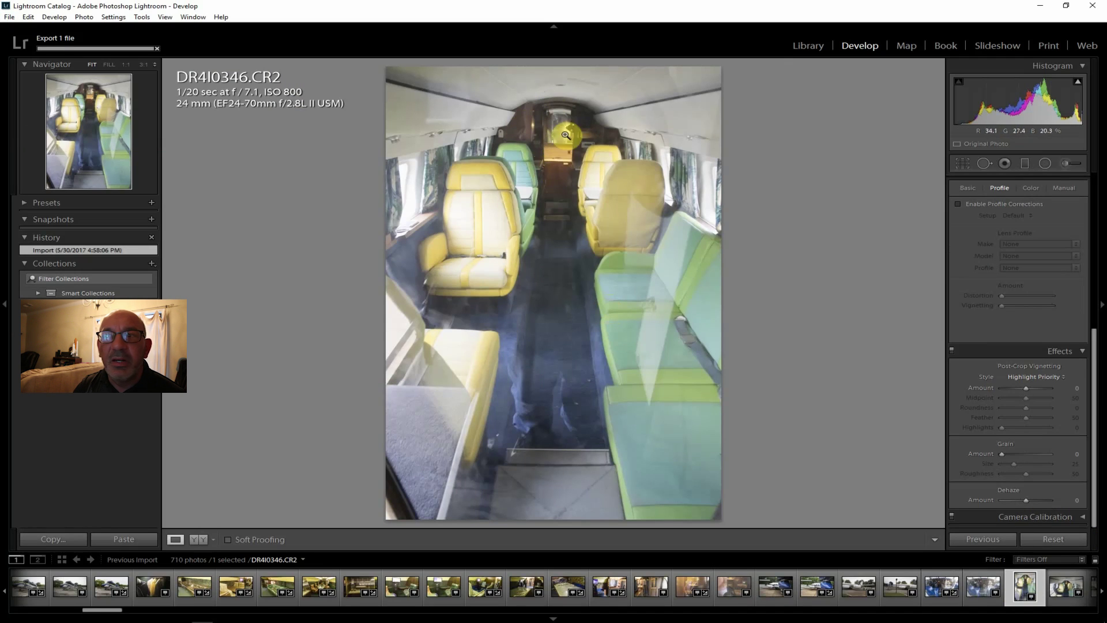
left_click(986, 208)
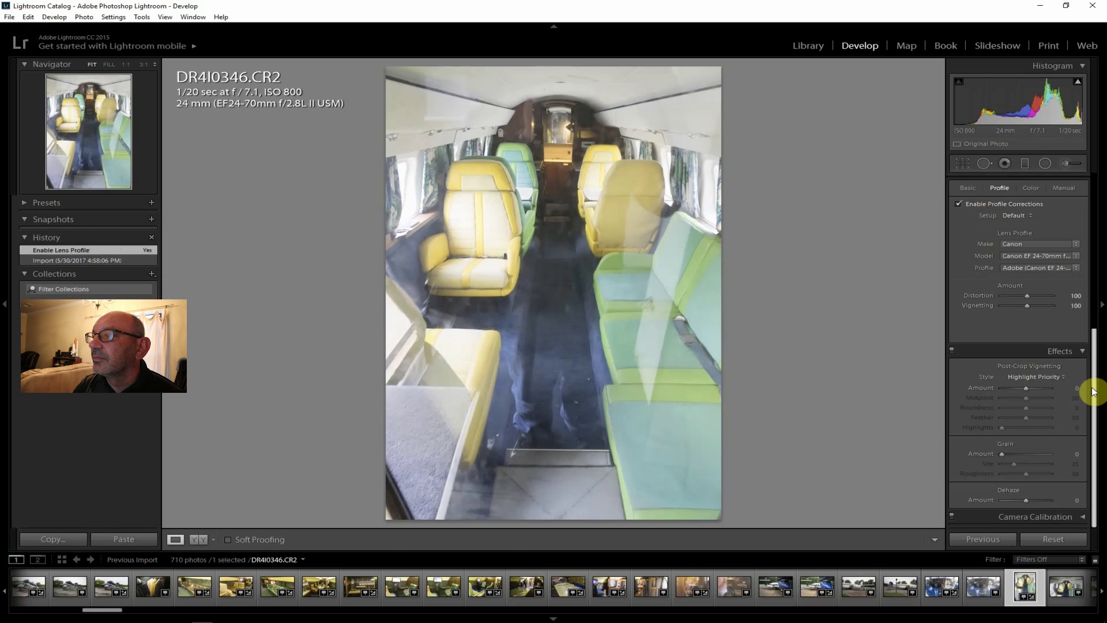
left_click_drag(1094, 391, 1095, 202)
left_click_drag(1028, 277, 1034, 275)
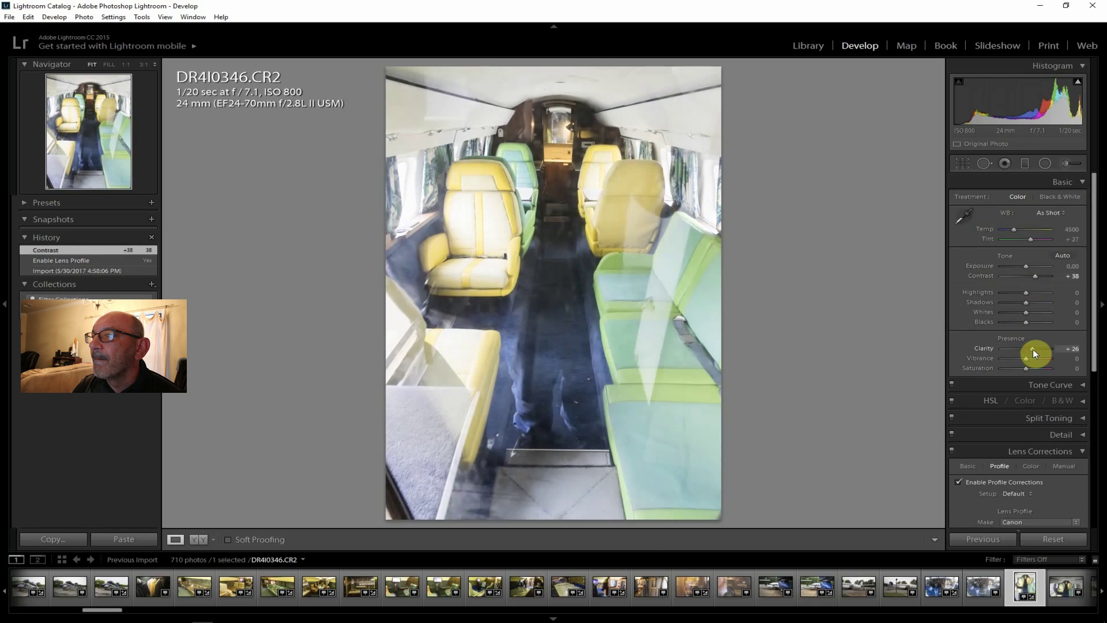
left_click_drag(1032, 349, 1035, 349)
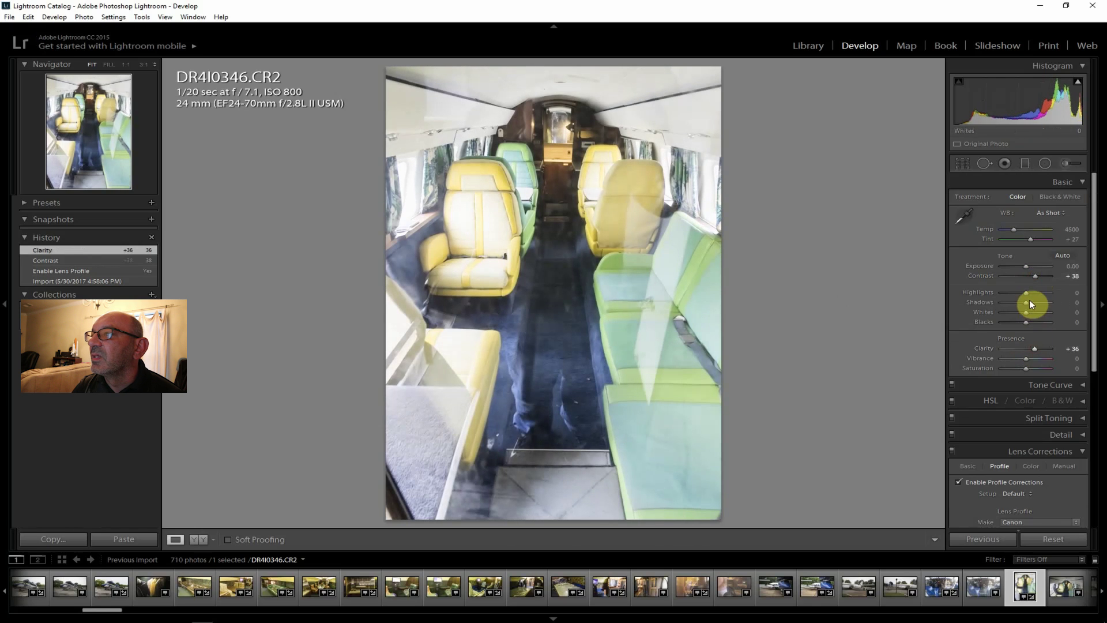
left_click_drag(1026, 292, 1005, 289)
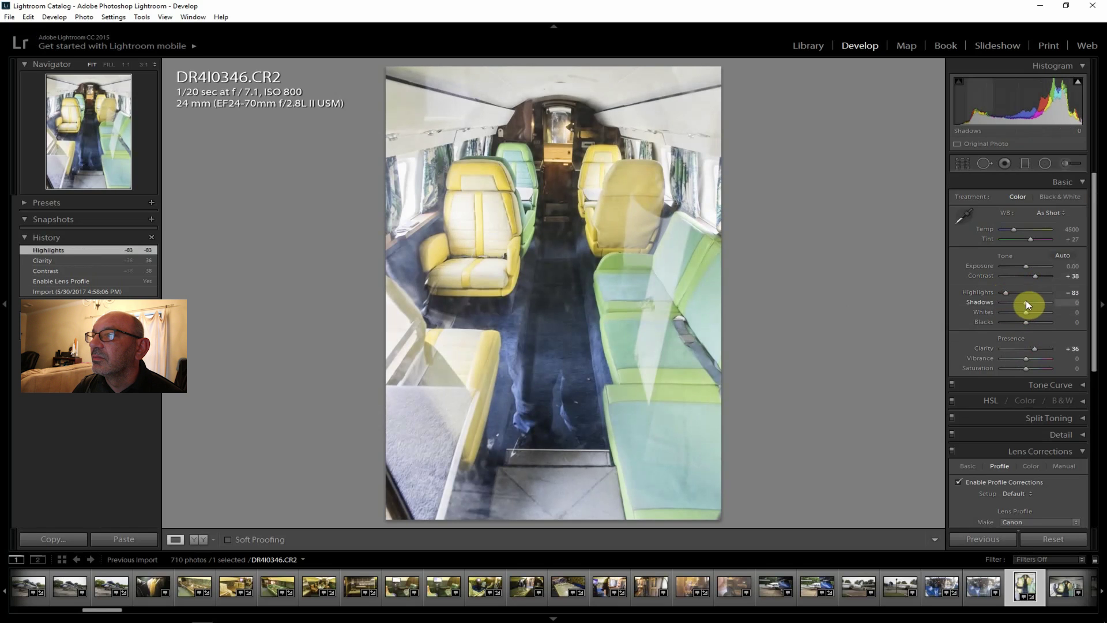
- Raise the vertical cabin photo's Vibrance and Saturation slightly and set Dehaze +31
left_click_drag(1024, 358, 1027, 367)
left_click_drag(1095, 351, 1101, 519)
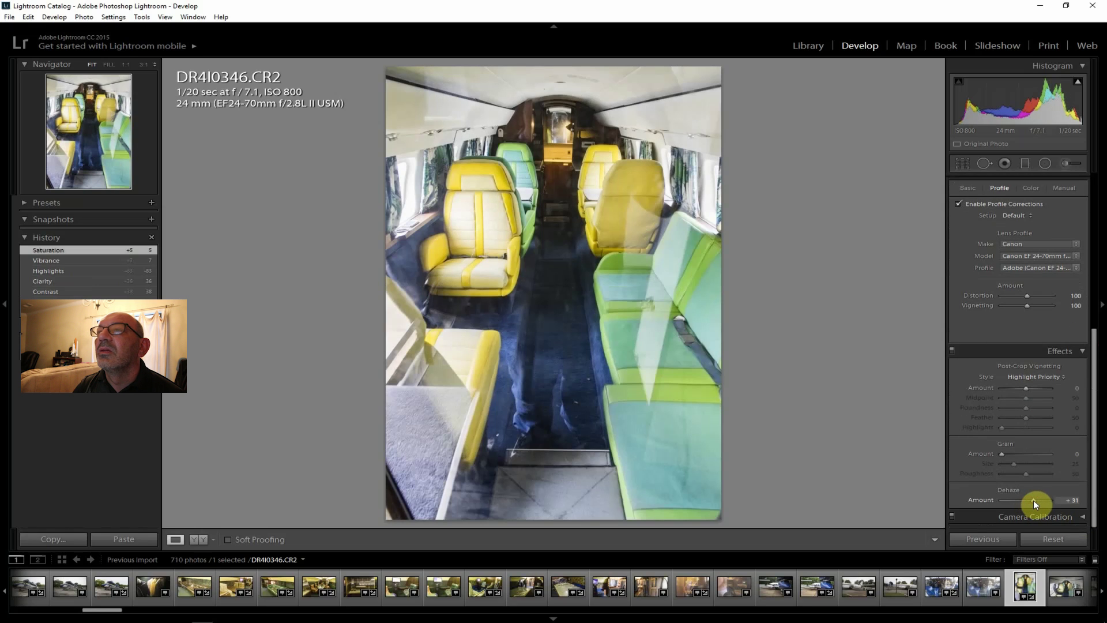
left_click_drag(1033, 500, 1033, 500)
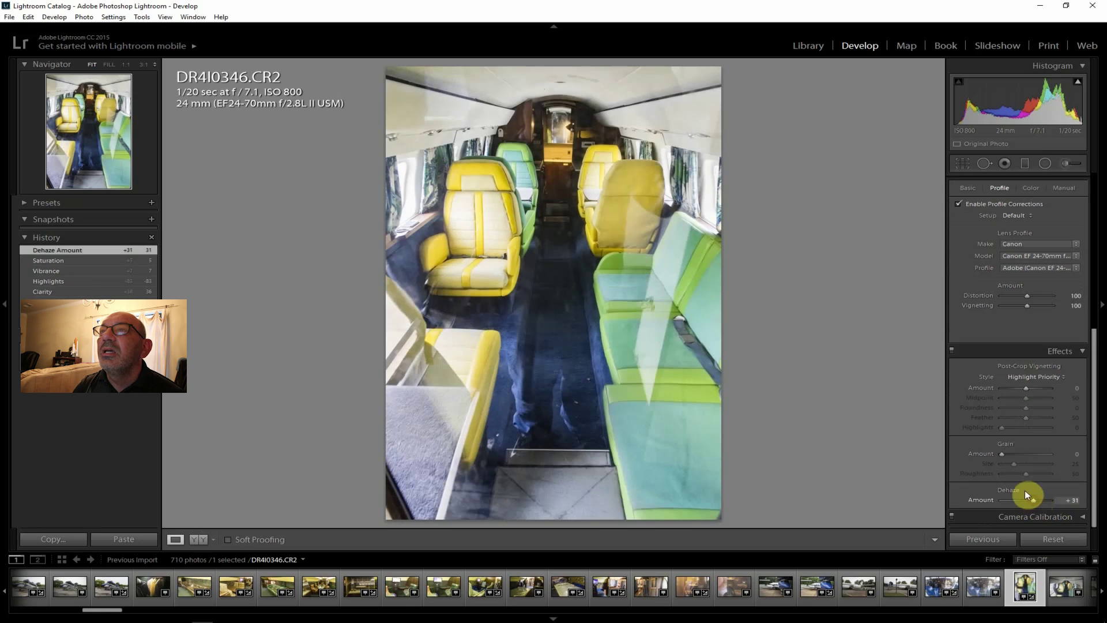
- Export the vertical cabin photo DR4I0346.CR2 to J:\ToPost with the existing export settings
left_click(8, 18)
left_click(58, 142)
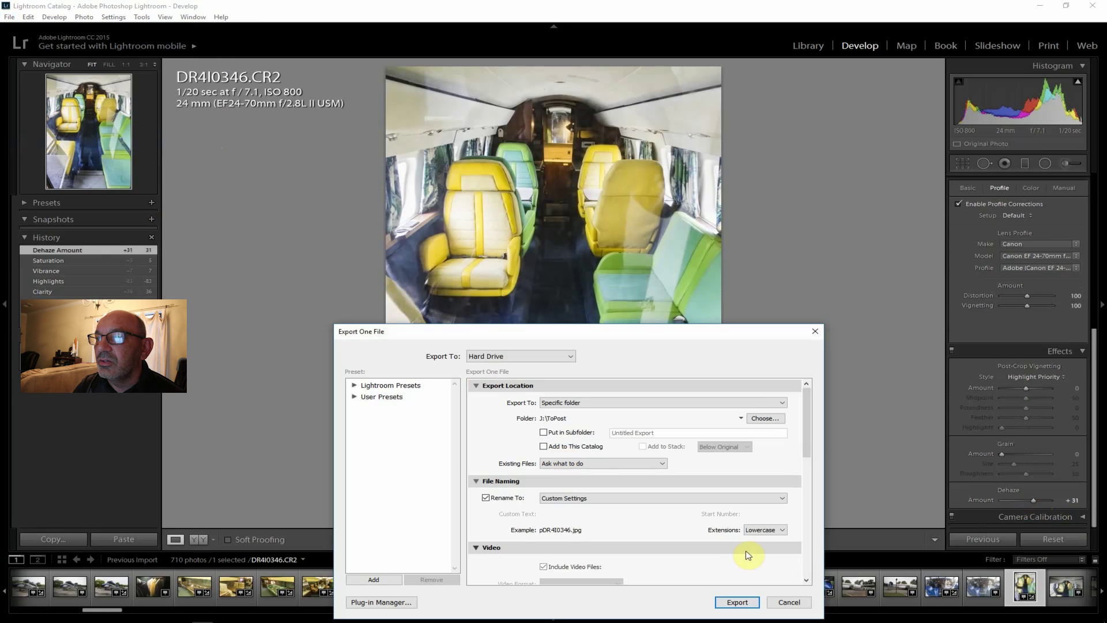
left_click(737, 602)
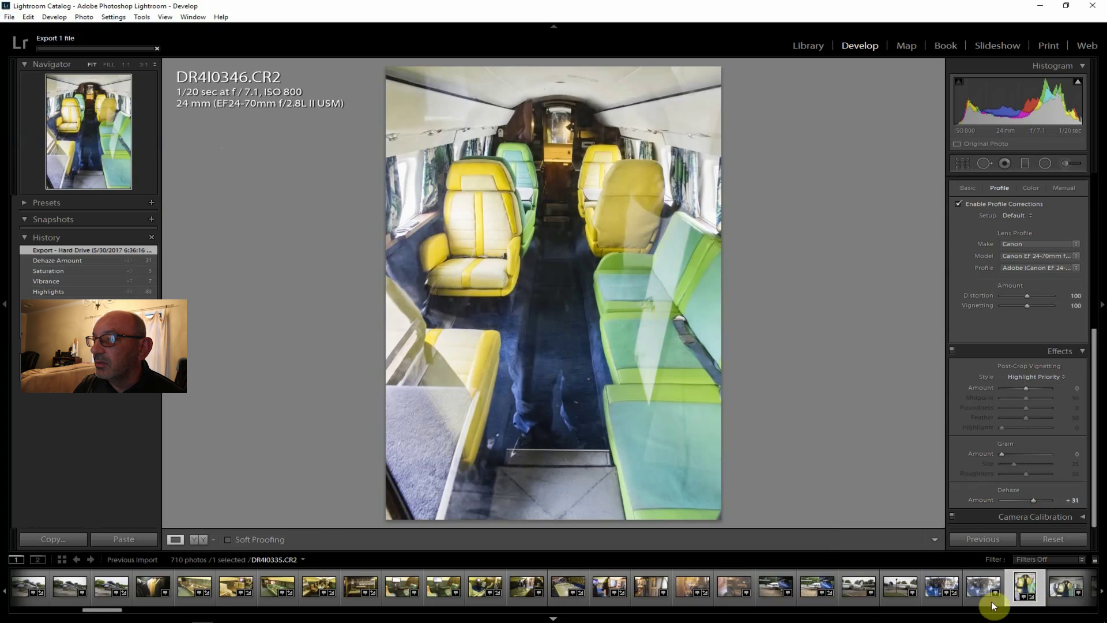
- Skip past the wide cabin and fuel truck photos to cockpit photo DR4I0349.CR2, enable lens profile corrections and set Contrast +17
left_click(1062, 584)
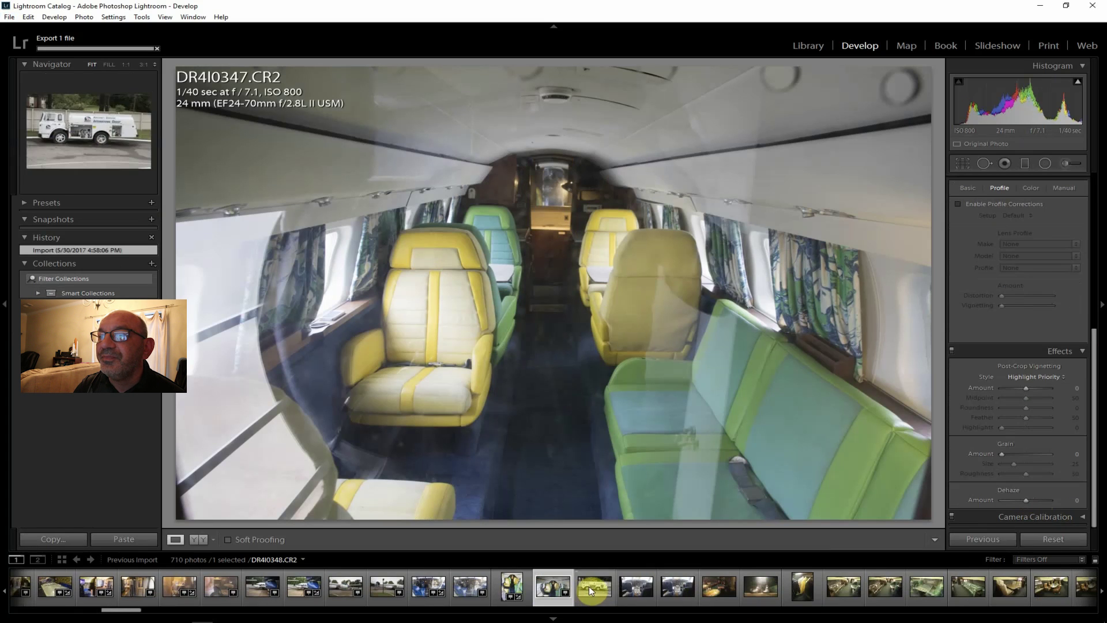
left_click(589, 585)
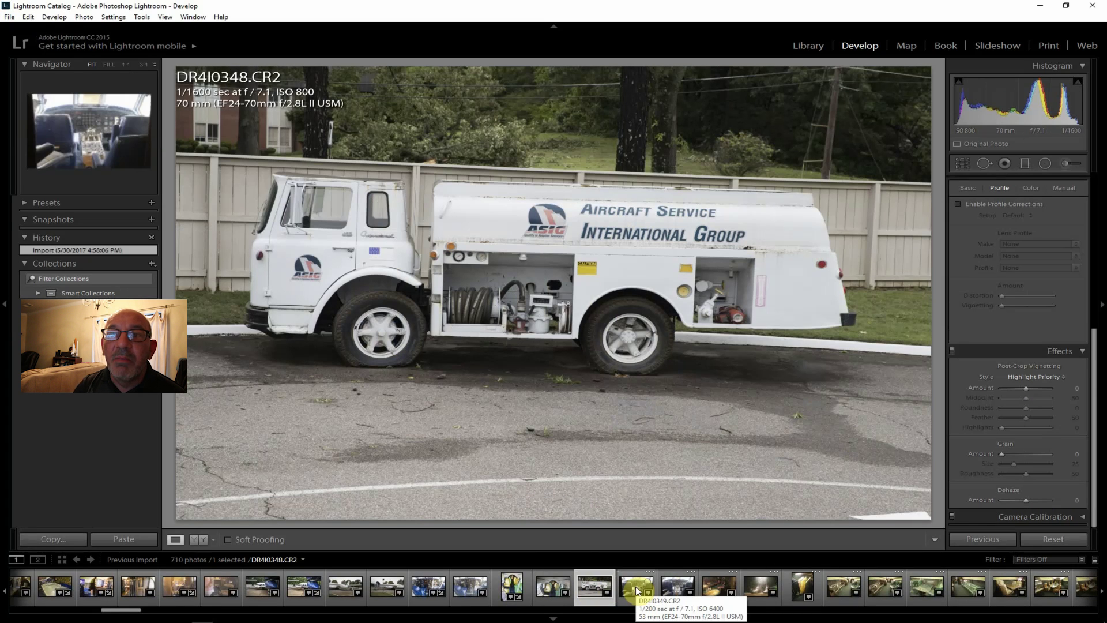
left_click(636, 586)
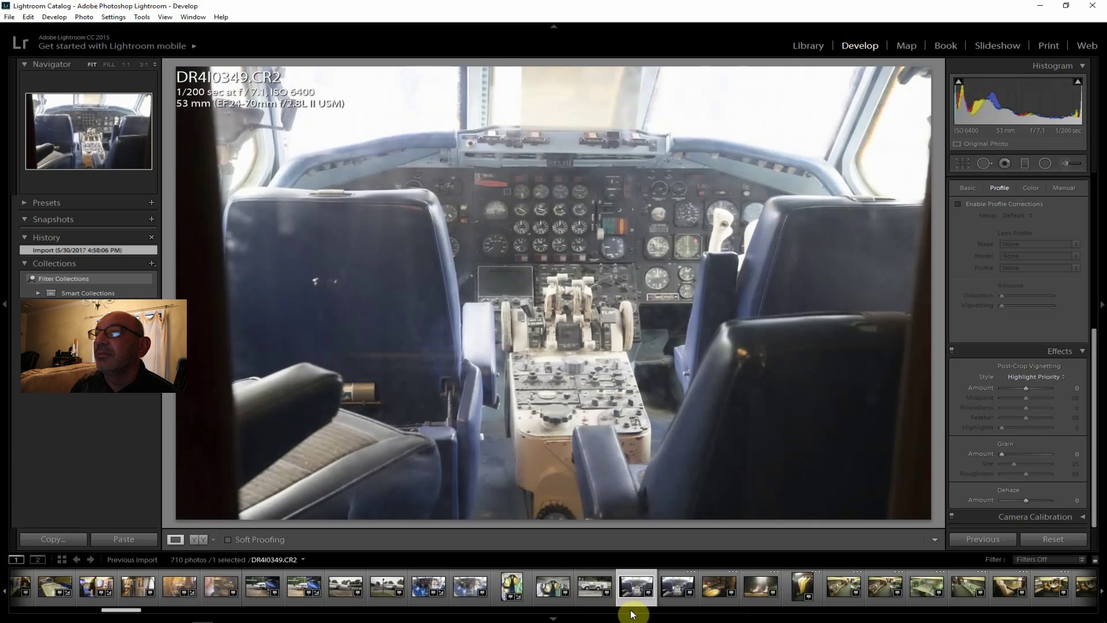
left_click(1013, 204)
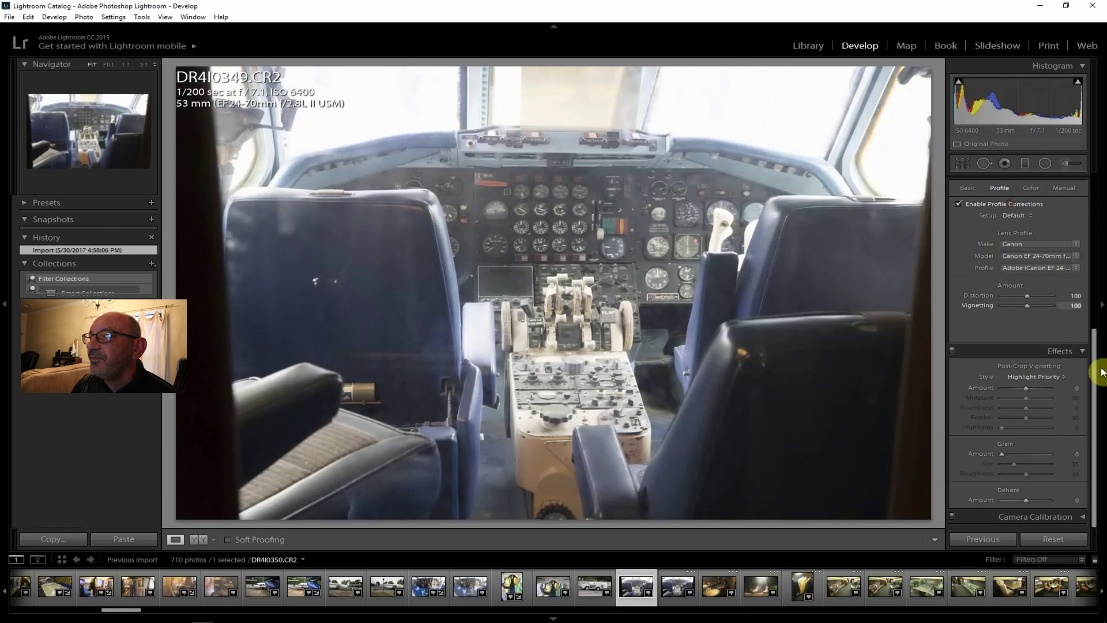
left_click_drag(1095, 378, 1080, 215)
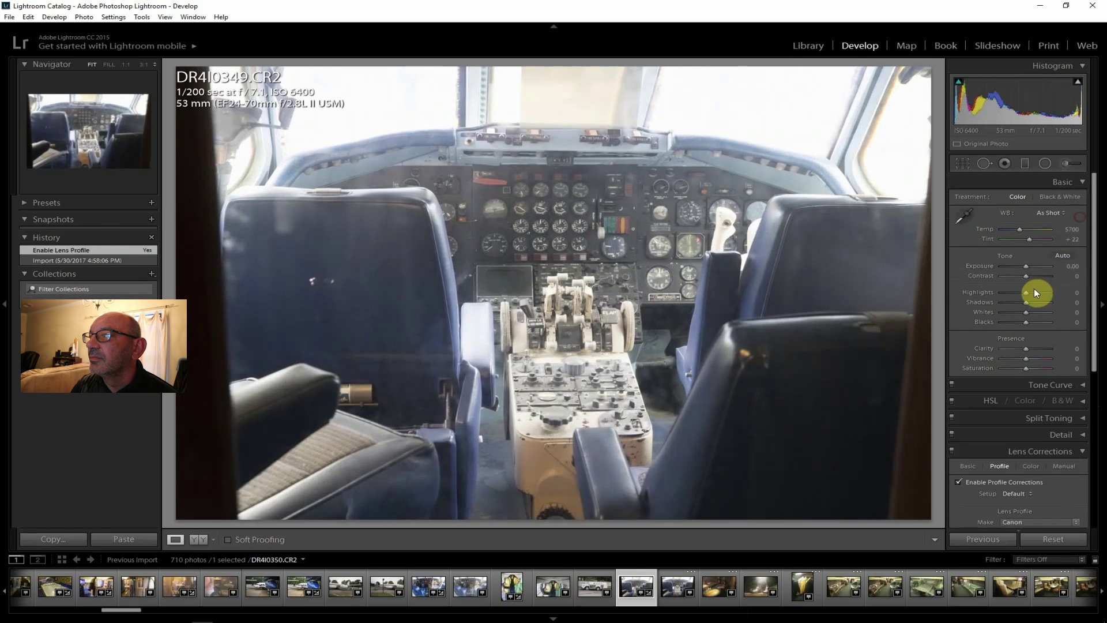
left_click_drag(1026, 277, 1029, 276)
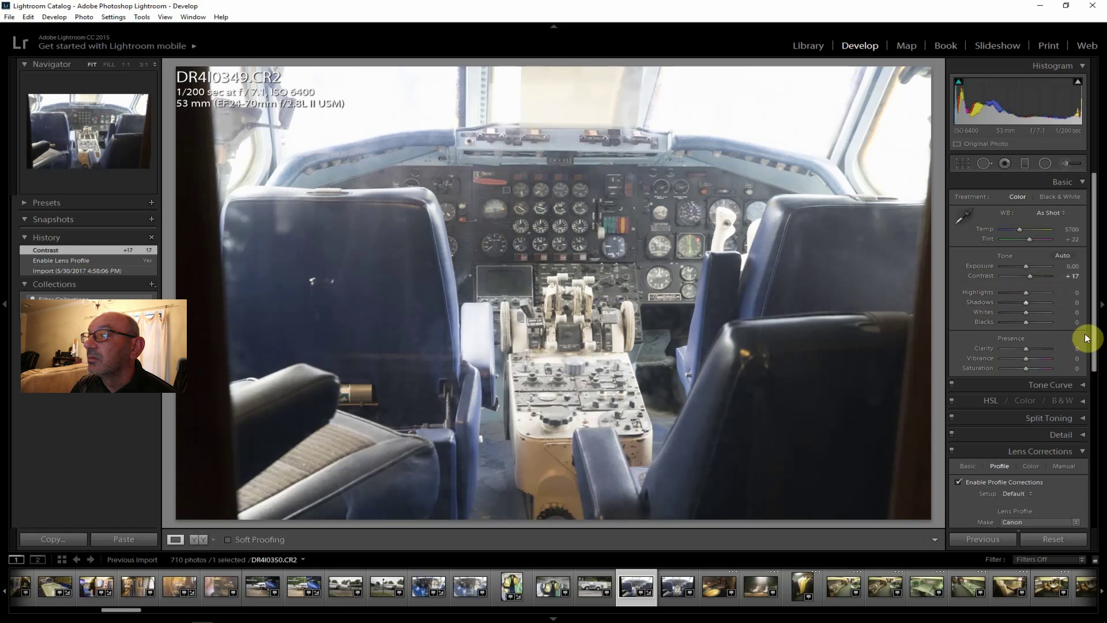
- On cockpit photo DR4I0349.CR2, set Clarity +21, Vibrance +10, Saturation +5, Highlights -67 and Dehaze +36
left_click_drag(1027, 348, 1028, 368)
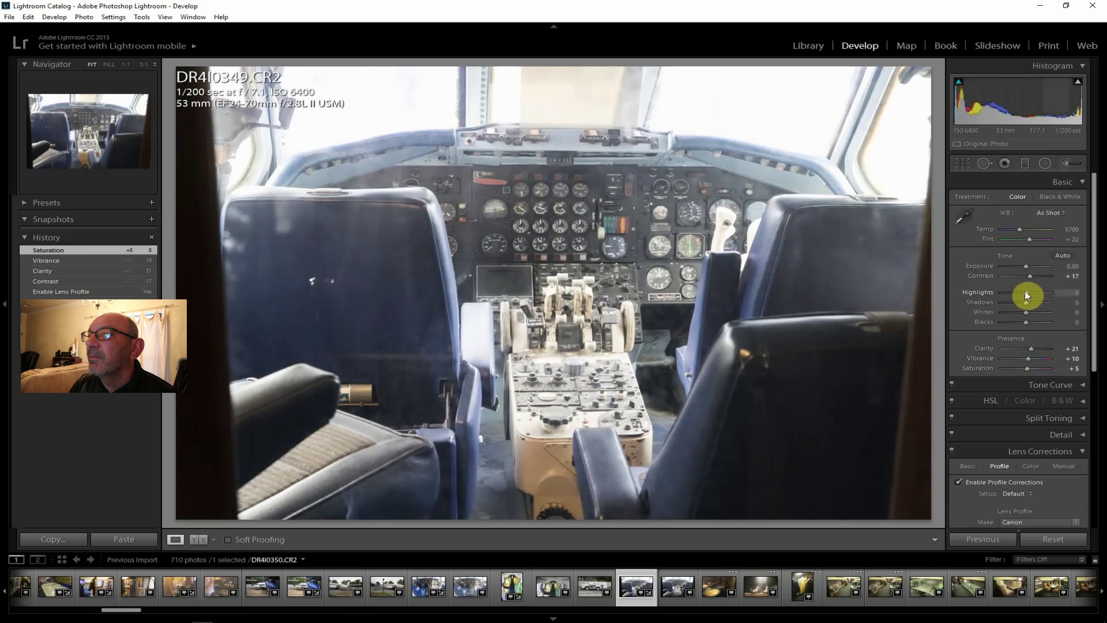
left_click_drag(1012, 291, 1010, 292)
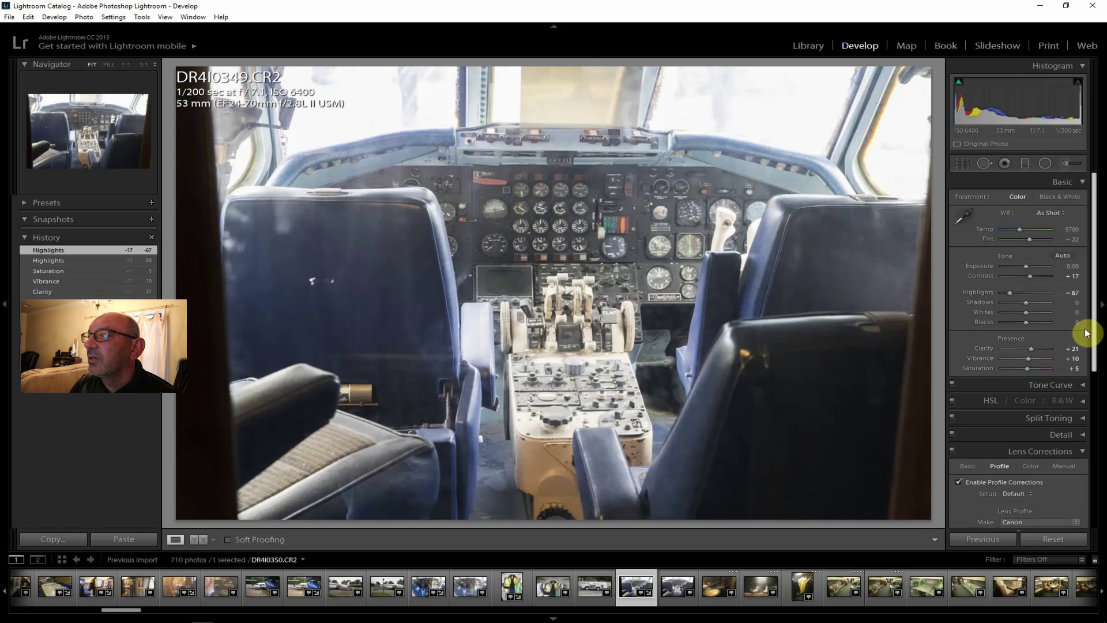
left_click_drag(1094, 330, 1094, 485)
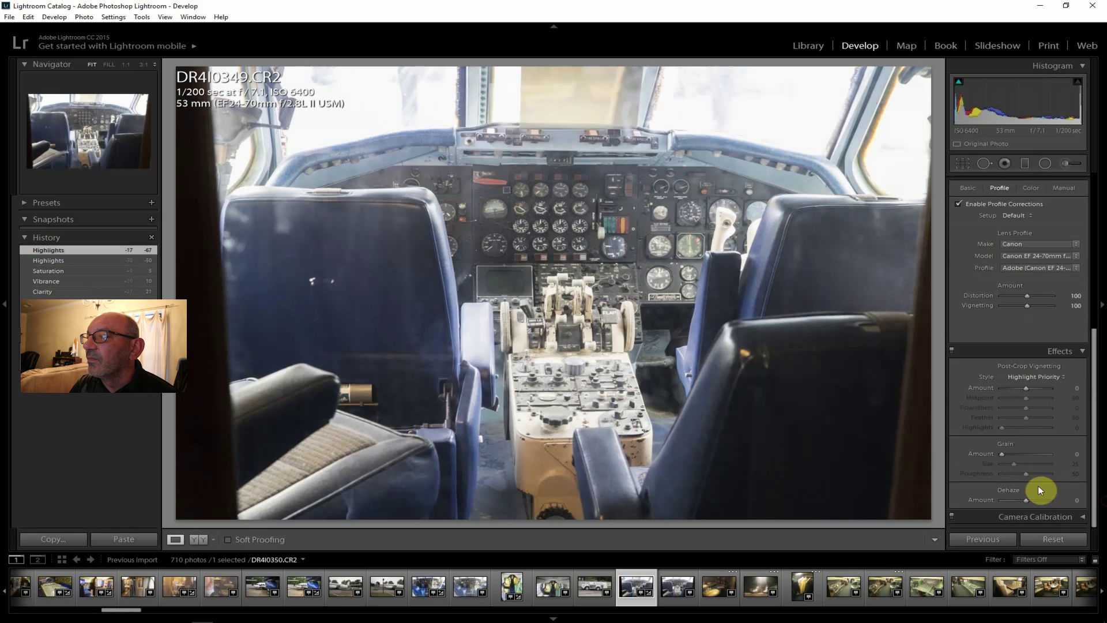
left_click_drag(1025, 500, 1029, 499)
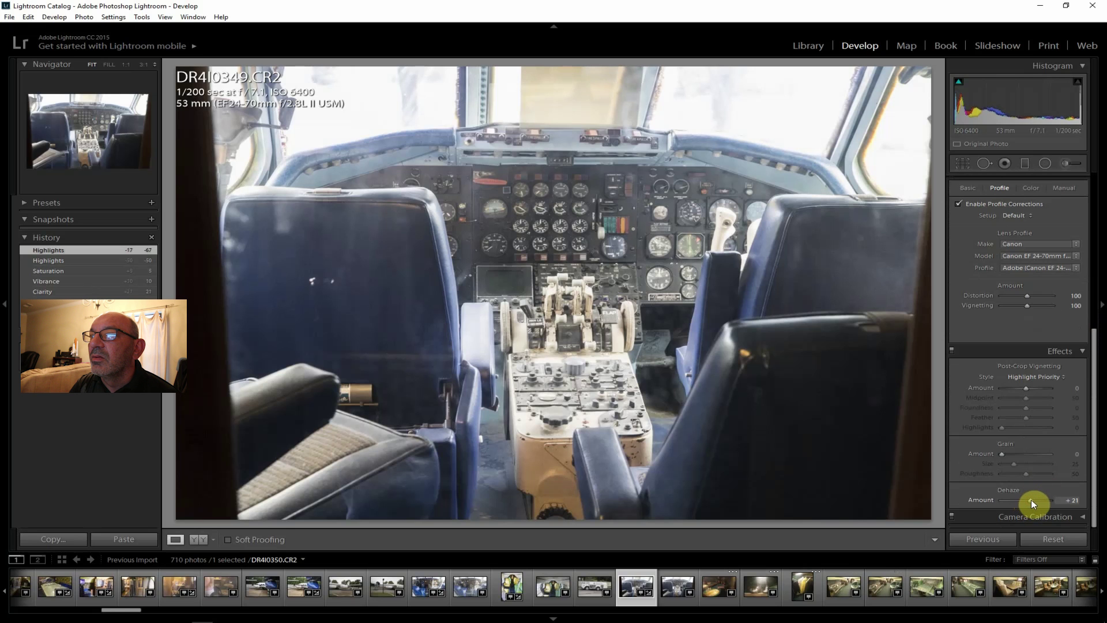
left_click_drag(1032, 499, 1034, 499)
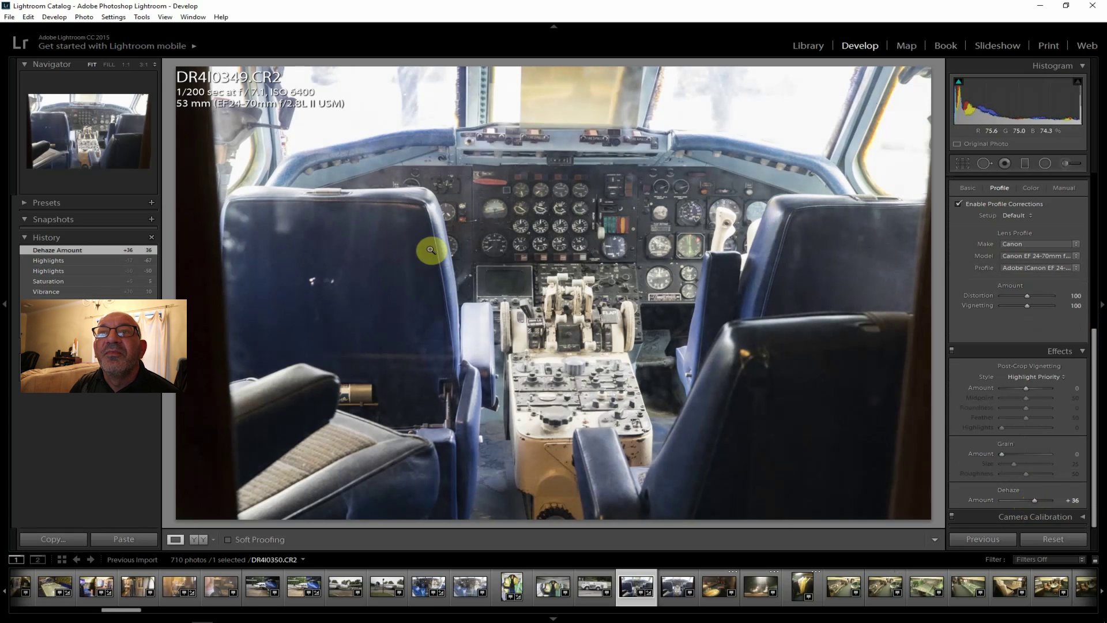
- Export the cockpit photo DR4I0349.CR2 to J:\ToPost with the existing export settings
left_click(9, 17)
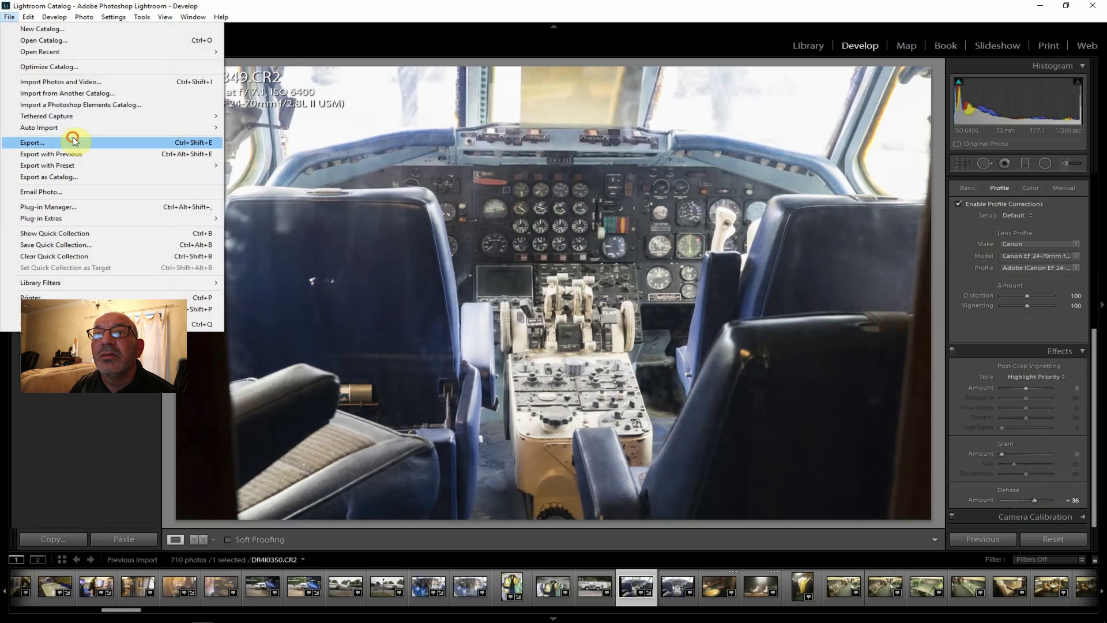
left_click(606, 286)
left_click(736, 600)
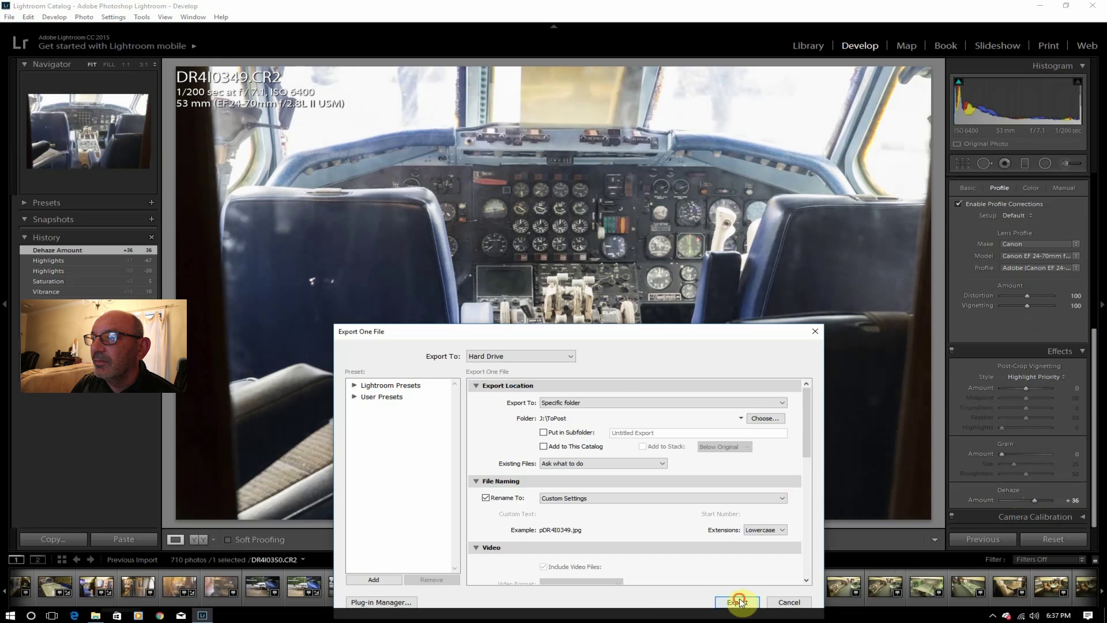
- Skip past cockpit photo DR4I0350.CR2 to gold sink photo DR4I0351.CR2, enable lens profile corrections and set Clarity +24
left_click(676, 591)
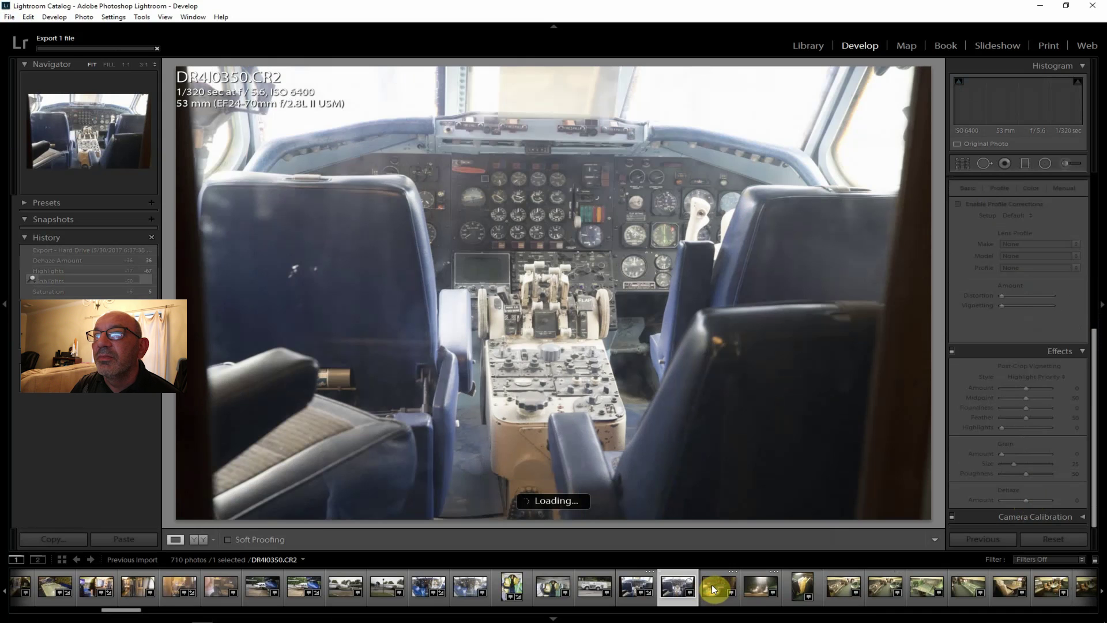
left_click(711, 588)
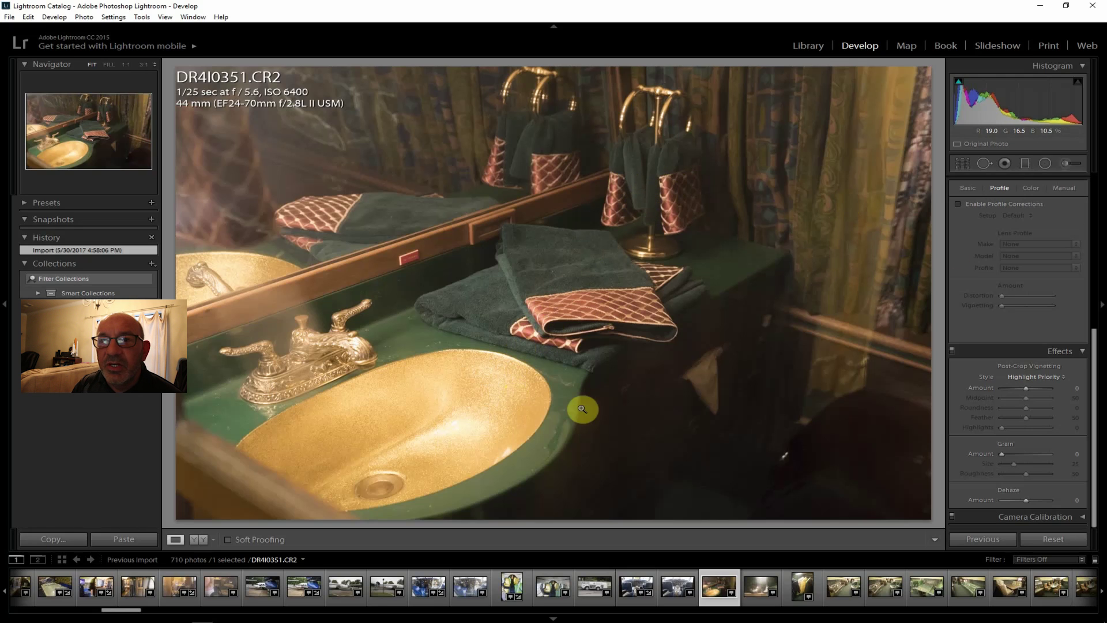
left_click(983, 204)
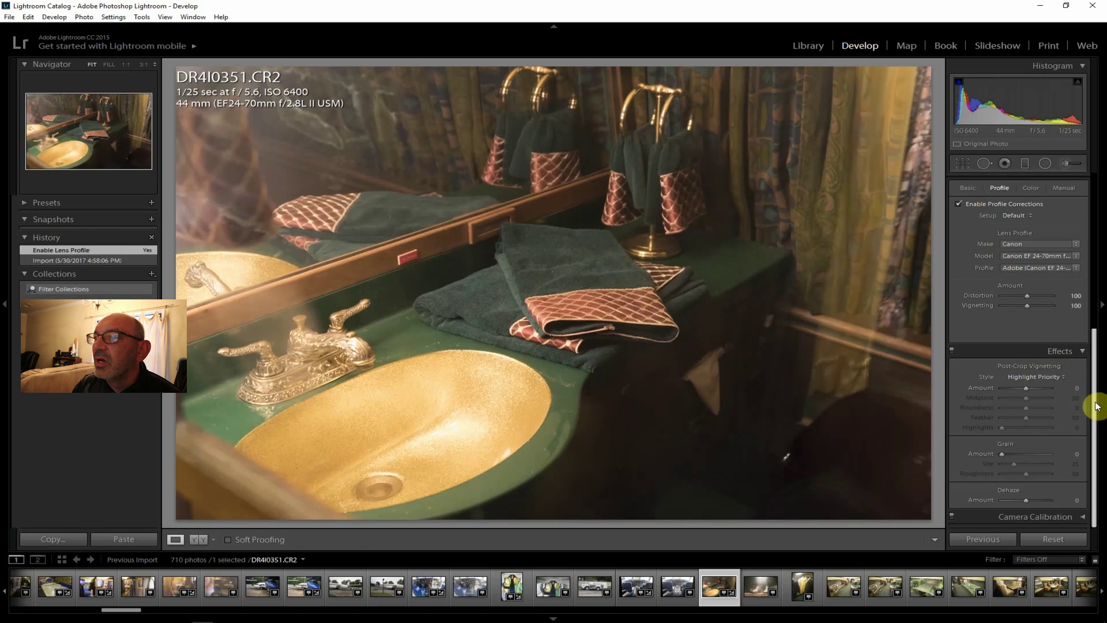
left_click_drag(1096, 395, 1090, 242)
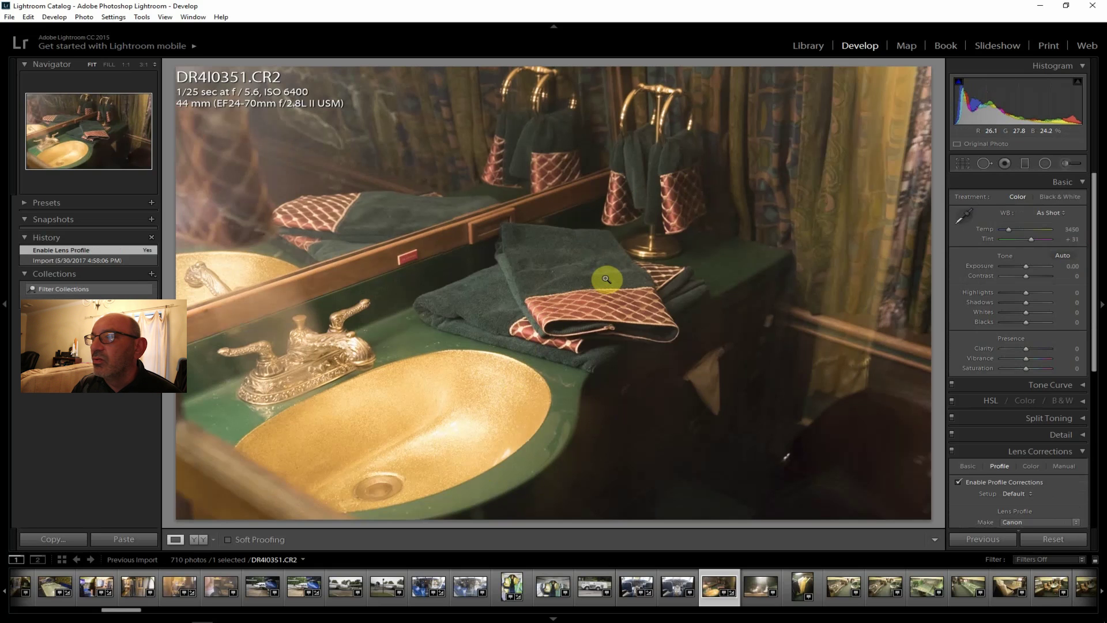
left_click_drag(1032, 348, 1032, 348)
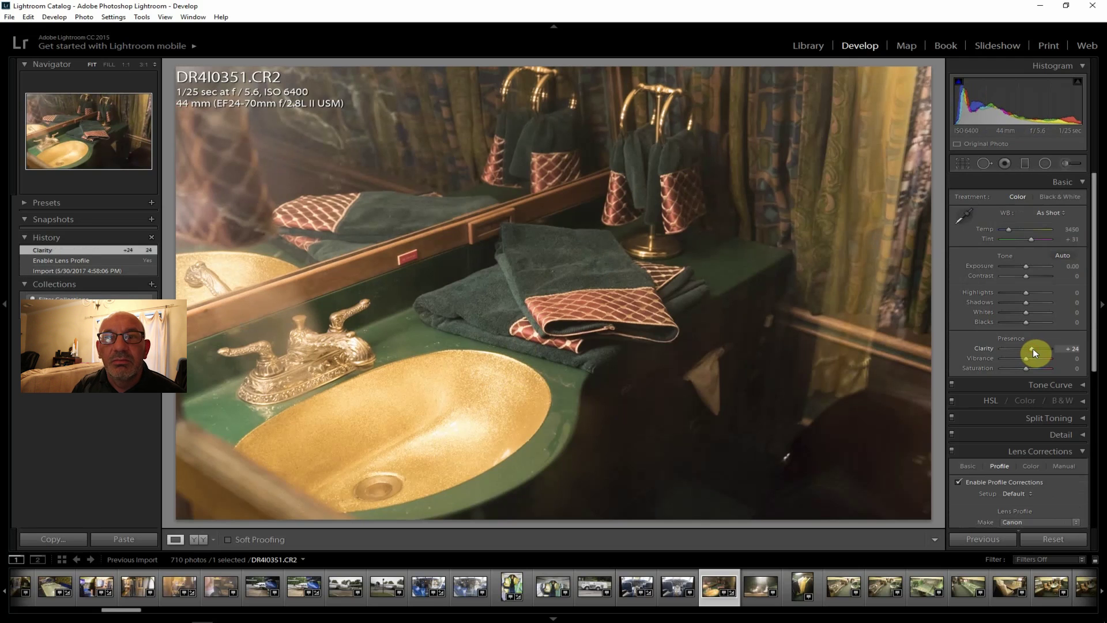
- On sink photo DR4I0351.CR2, set Contrast +31, Shadows +14, Highlights -31, Vibrance +12, Saturation +7 and Dehaze +17
left_click_drag(1026, 274, 1034, 275)
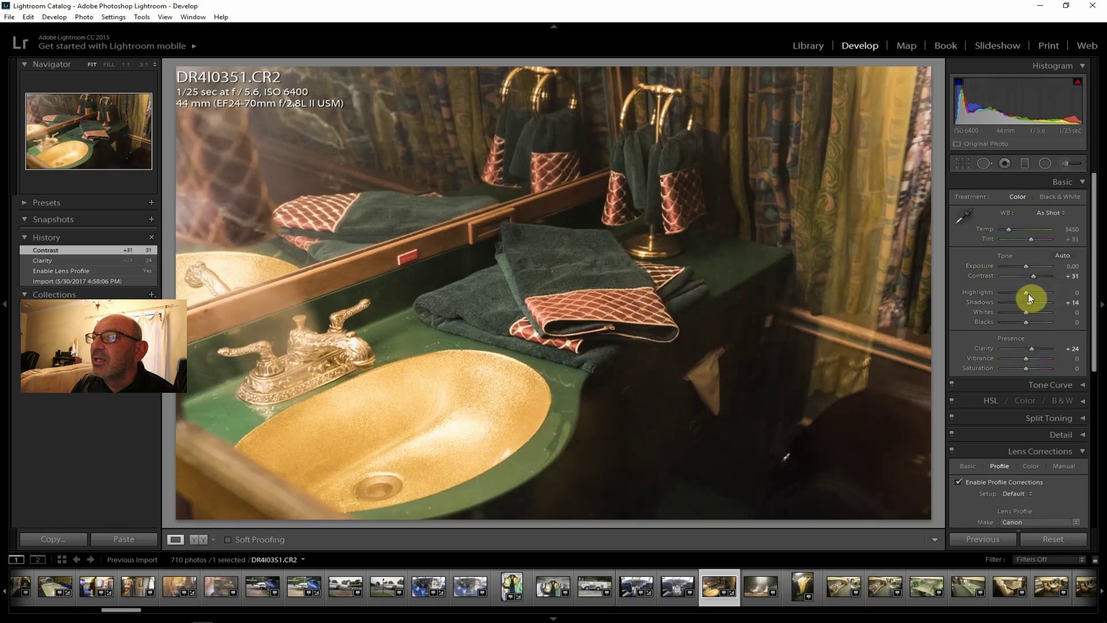
left_click_drag(1025, 292, 1017, 291)
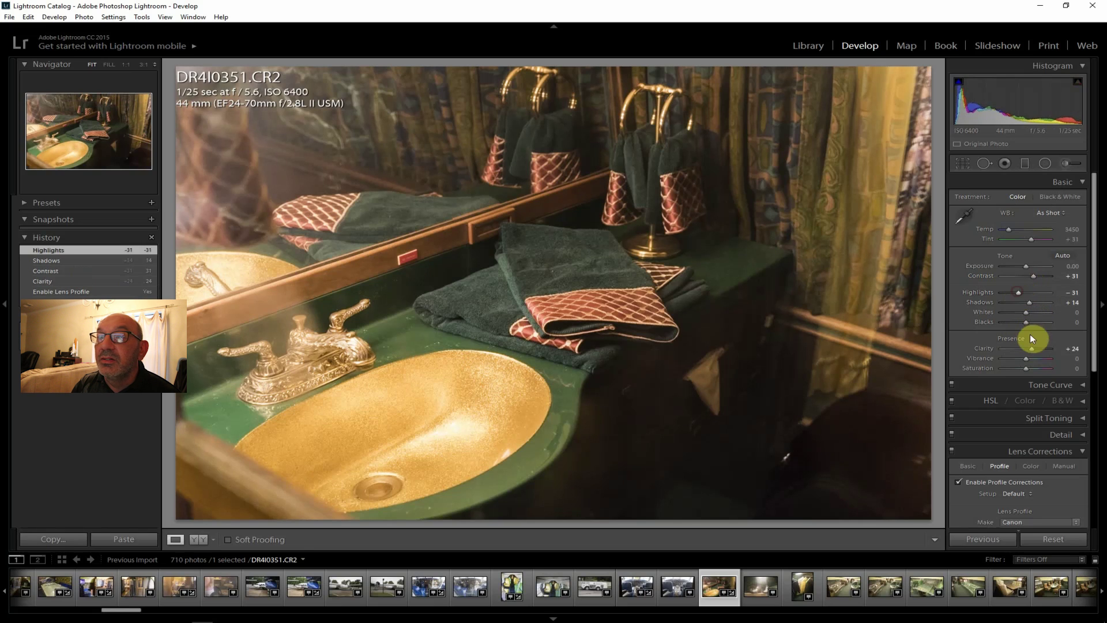
left_click_drag(1027, 359, 1030, 360)
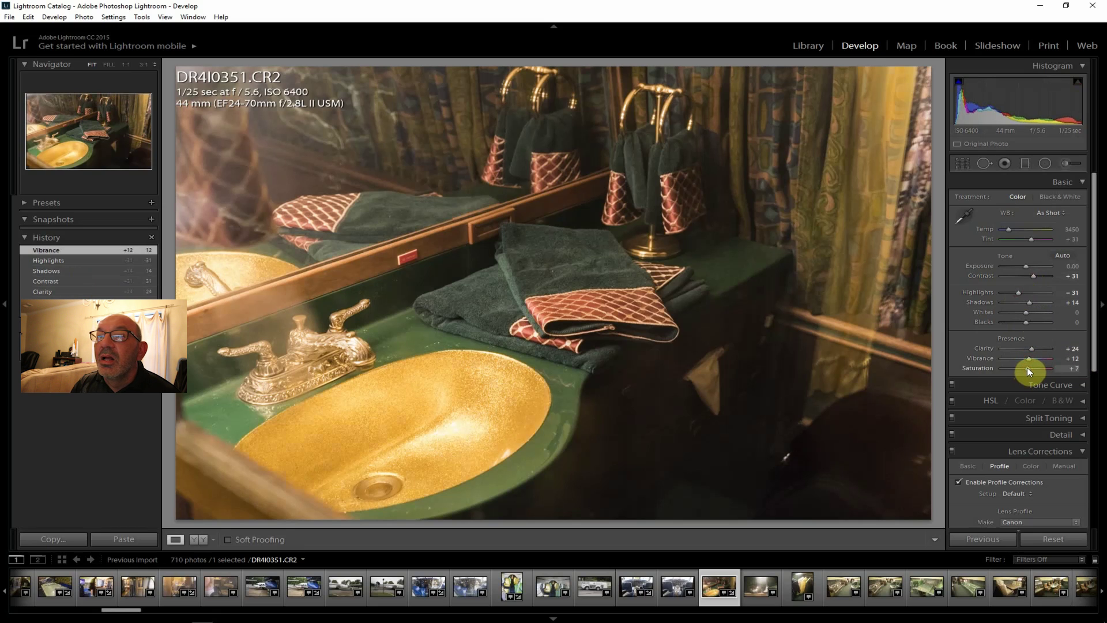
left_click_drag(1094, 327, 1095, 542)
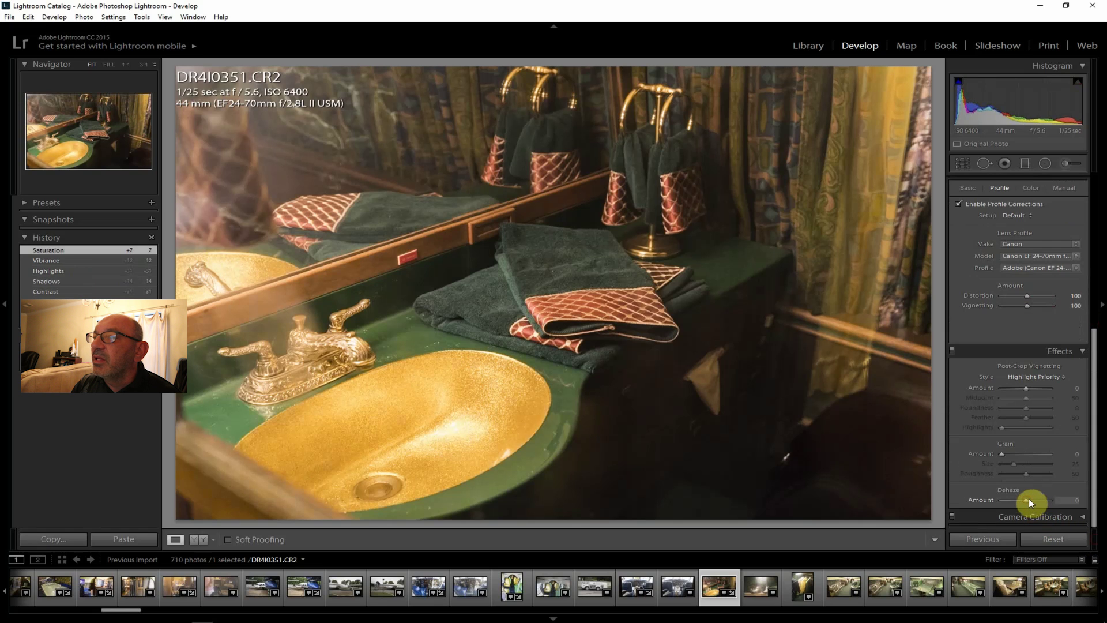
left_click_drag(1030, 499, 1029, 498)
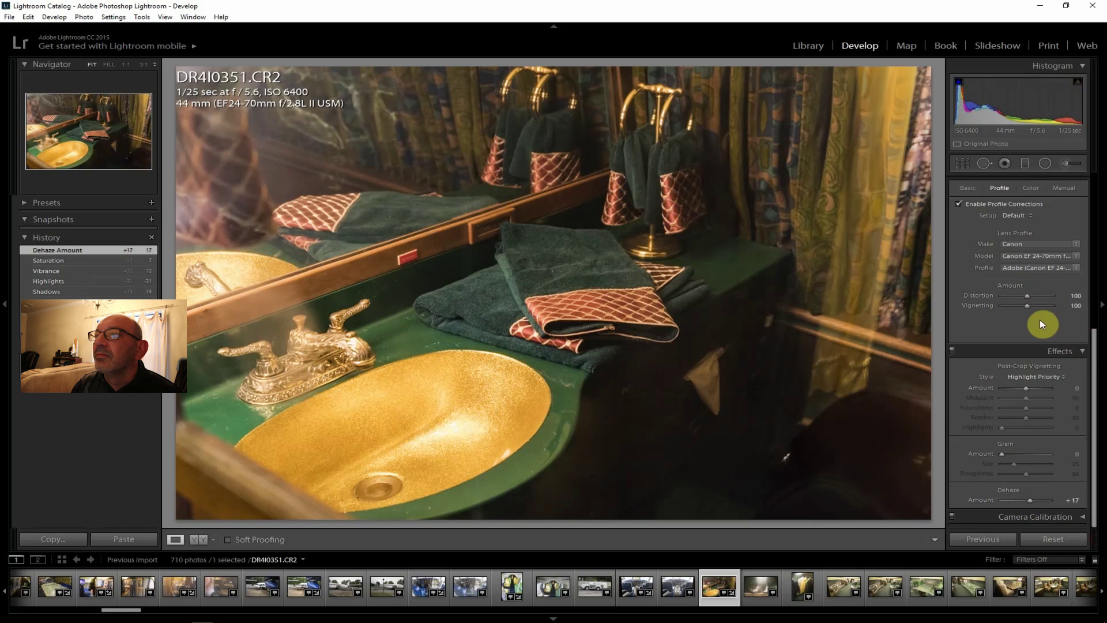
- Export the sink photo DR4I0351.CR2 with the existing export settings
left_click(9, 18)
left_click(44, 144)
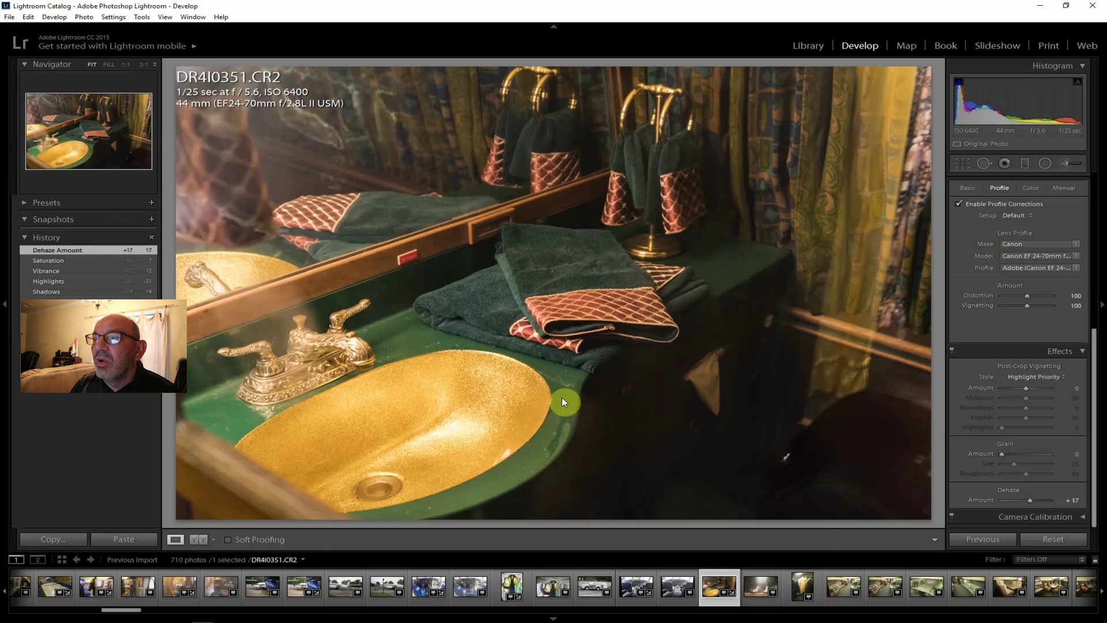
left_click(736, 600)
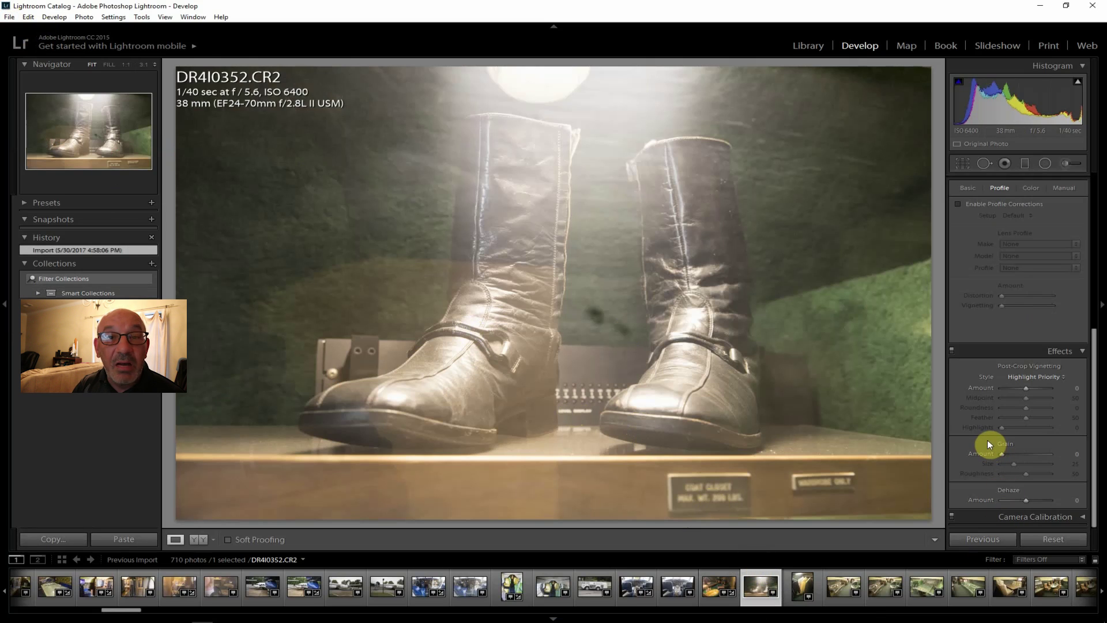
- On boots photo DR4I0352.CR2, enable lens profile corrections and set Contrast +29, Clarity +21, Shadows +29 and Highlights -76
left_click(991, 205)
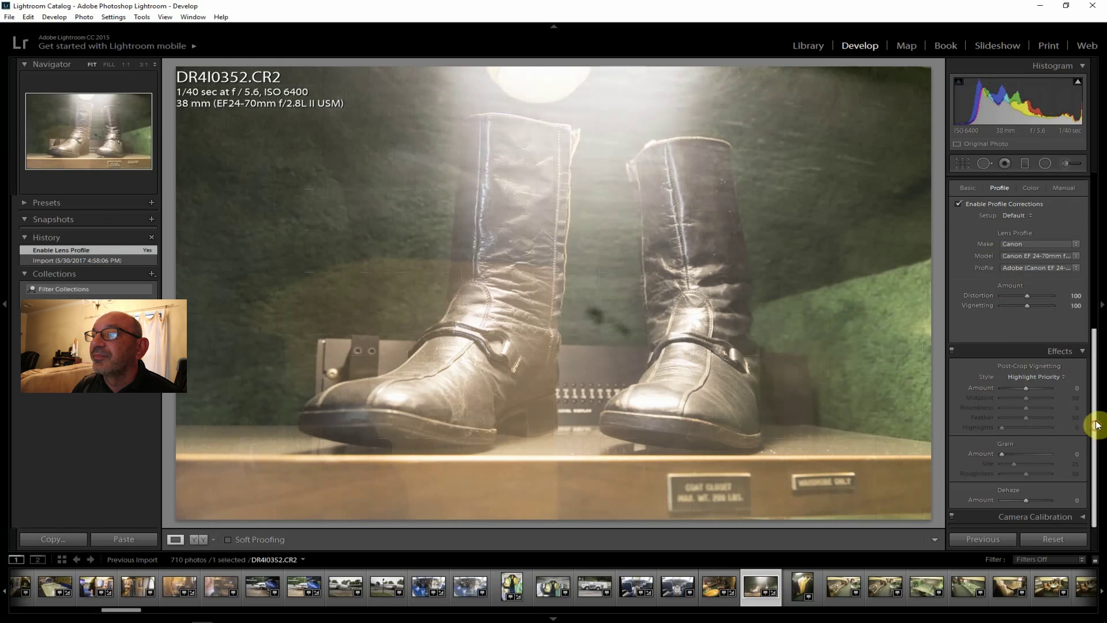
left_click_drag(1094, 425, 1094, 202)
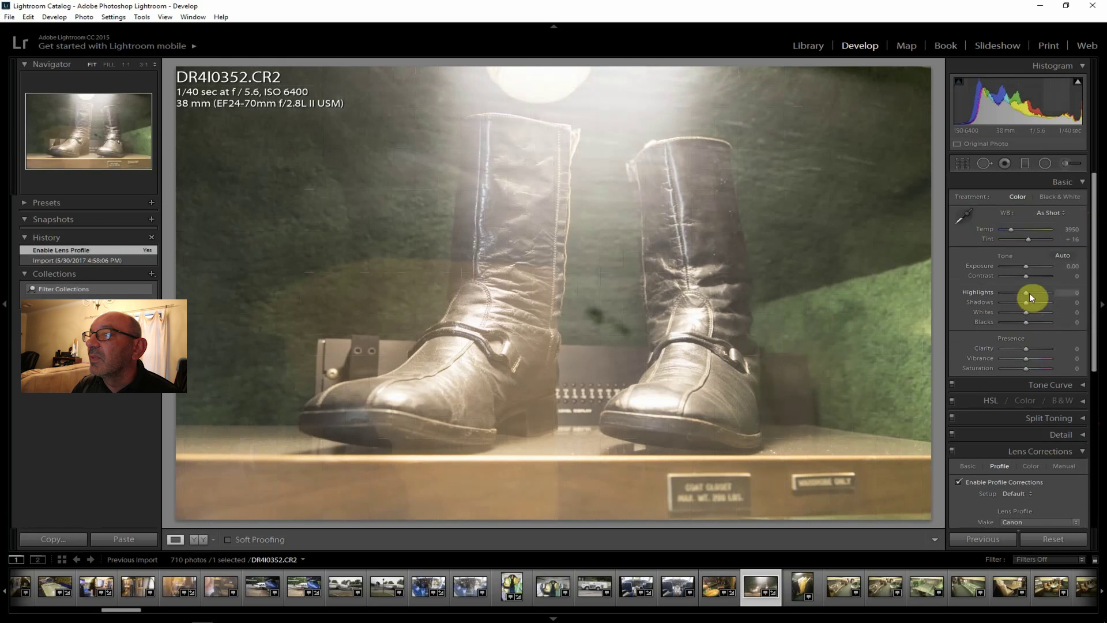
left_click_drag(1025, 275, 1032, 276)
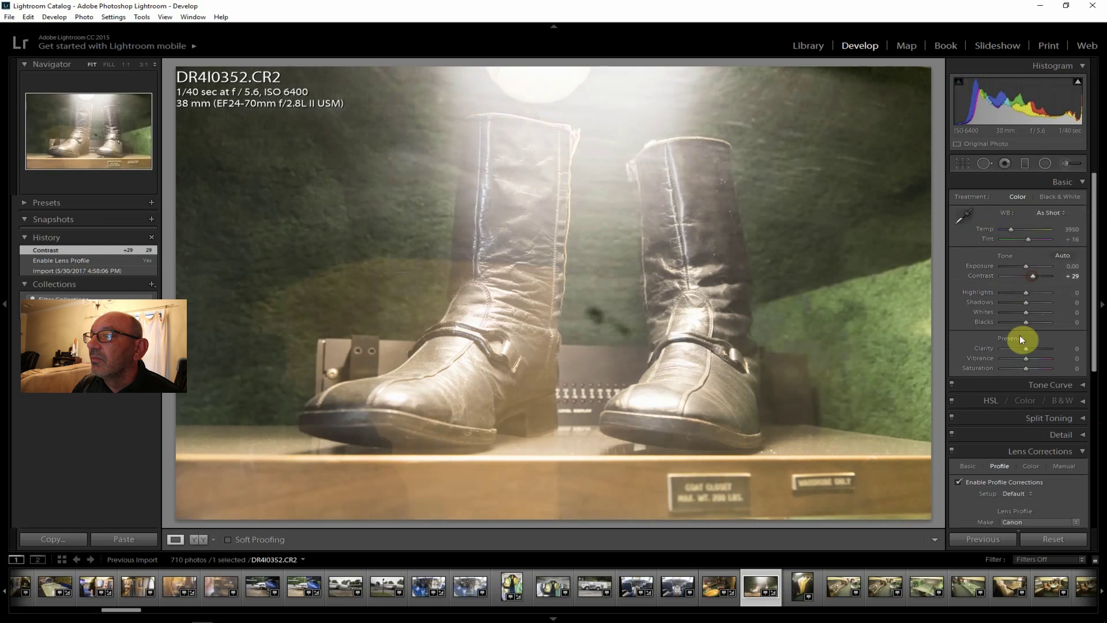
left_click_drag(1028, 348, 1031, 349)
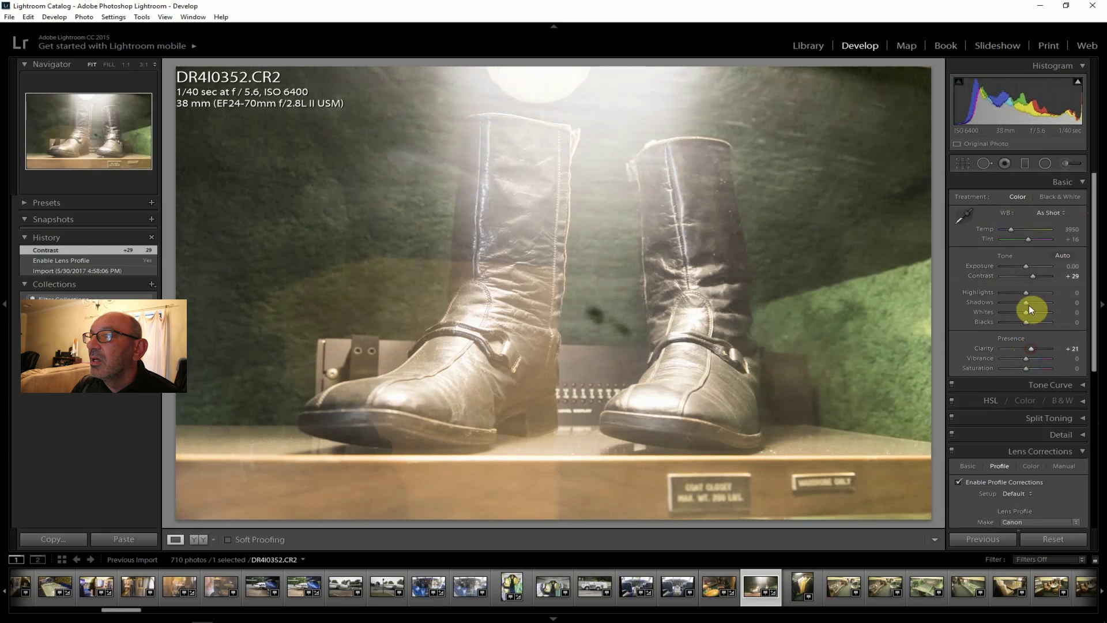
left_click_drag(1032, 301, 1006, 293)
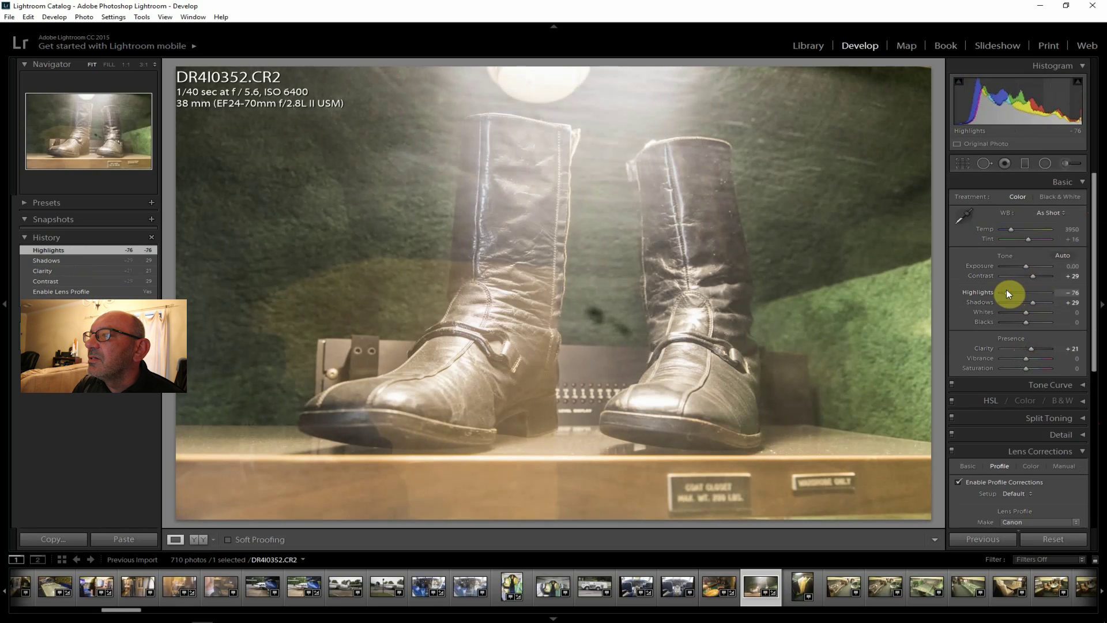
- On boots photo DR4I0352.CR2, set Vibrance +12, Saturation +7, Whites -19 and Dehaze +31
left_click_drag(1028, 357, 1029, 368)
left_click_drag(1025, 312, 1019, 310)
left_click_drag(1096, 306, 1096, 491)
left_click_drag(1026, 500, 1033, 500)
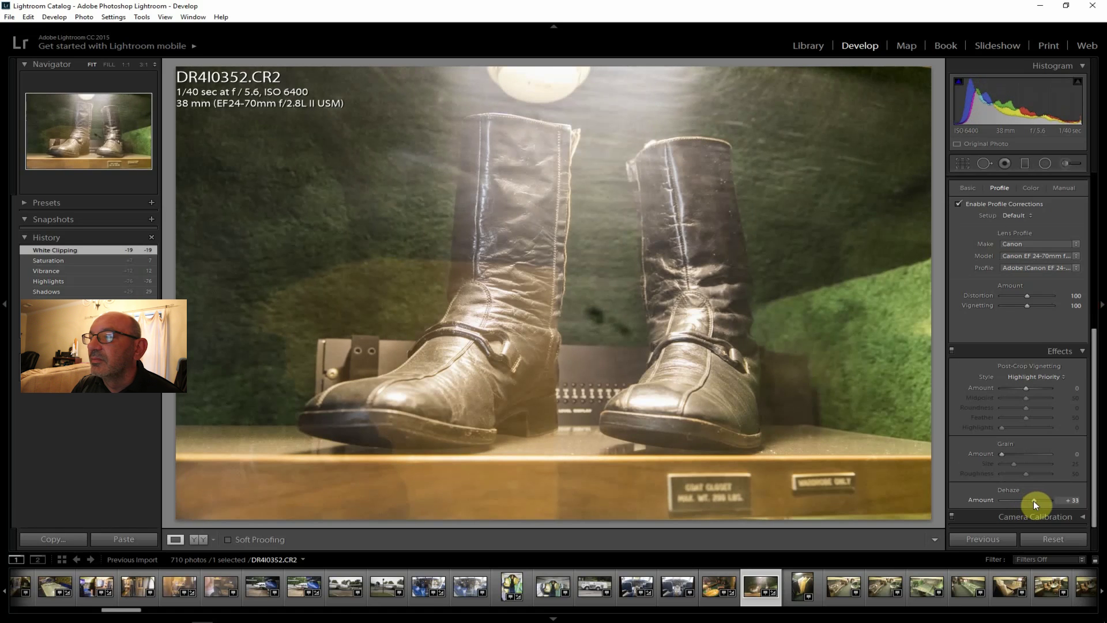
left_click_drag(1032, 500, 1030, 500)
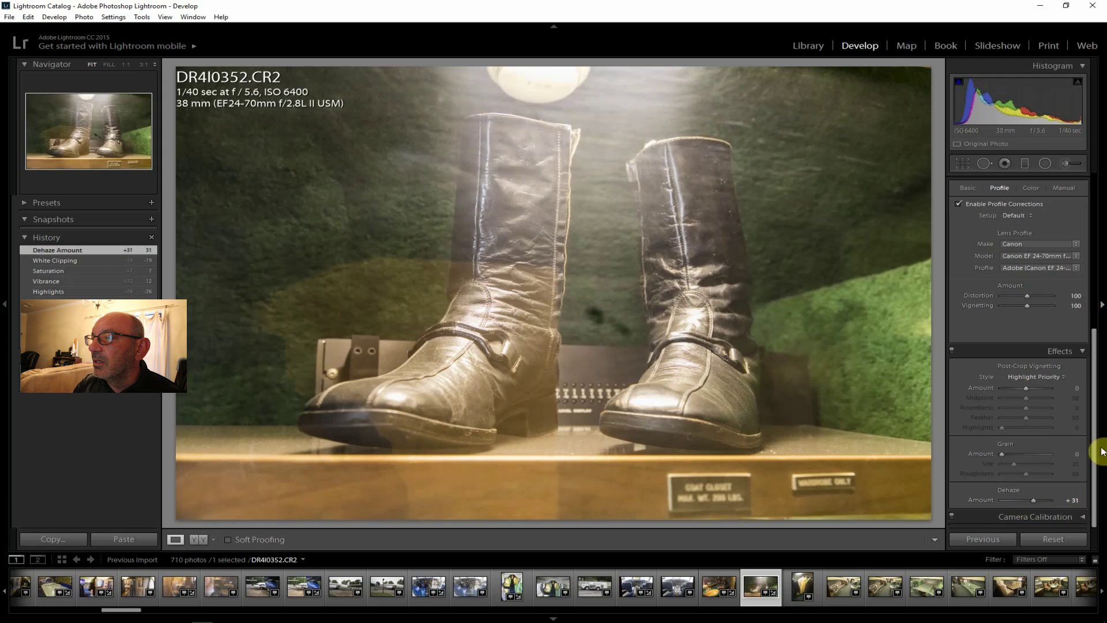
left_click_drag(1094, 430, 1097, 264)
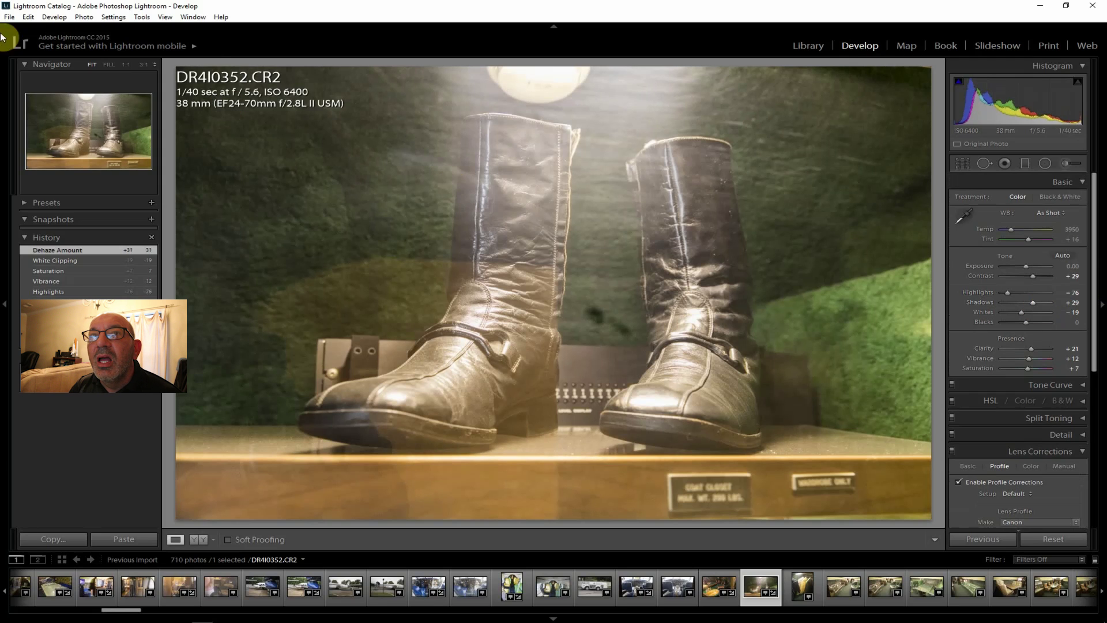
- Export the boots photo DR4I0352.CR2 with the existing export settings
left_click(9, 17)
left_click(35, 143)
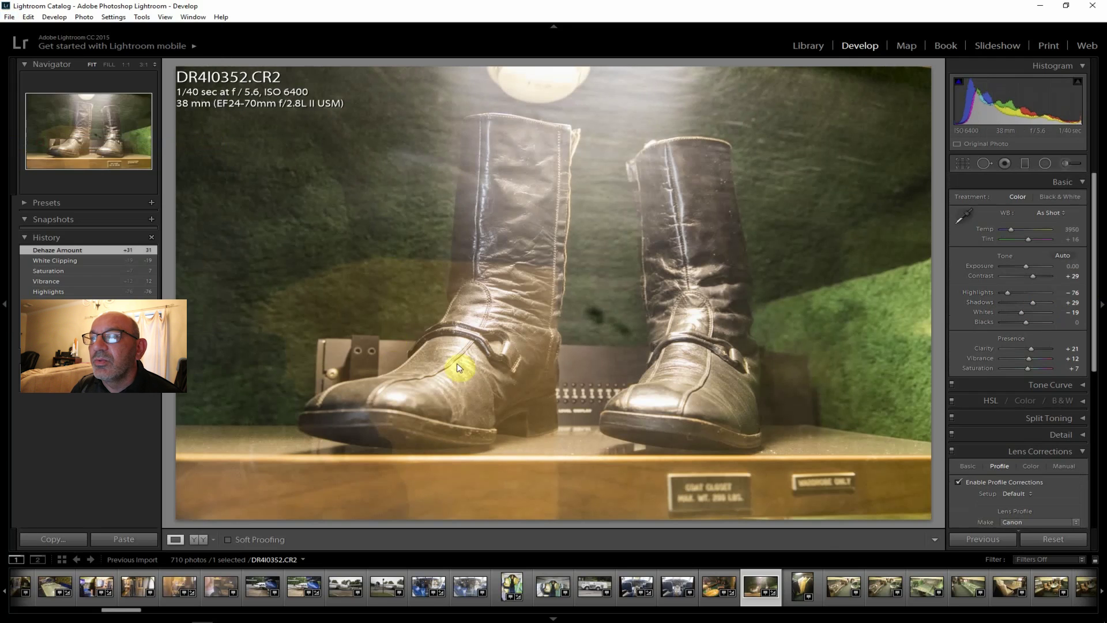
left_click(729, 603)
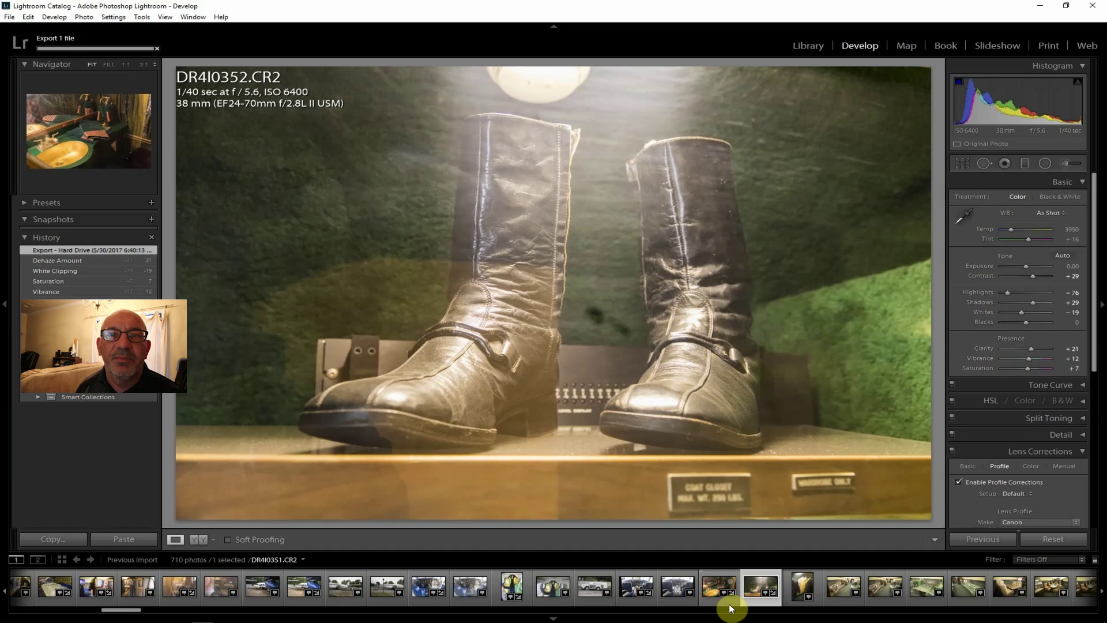
- Open wardrobe photo DR4I0353.CR2, enable lens profile corrections and set Shadows +38, Contrast +26 and Dehaze +31
left_click(796, 597)
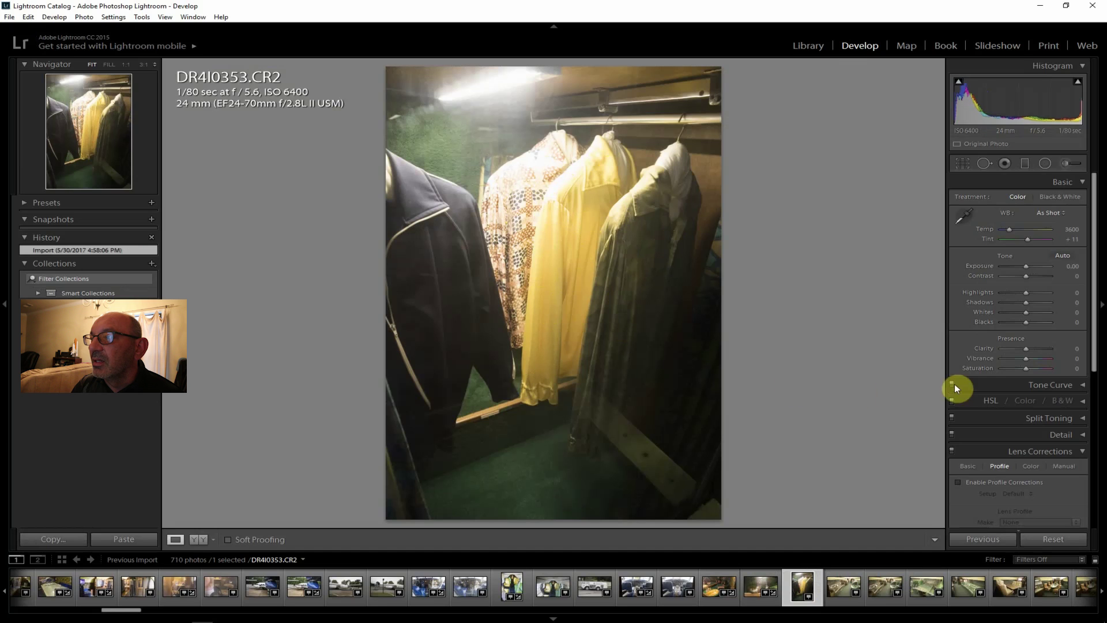
left_click(981, 483)
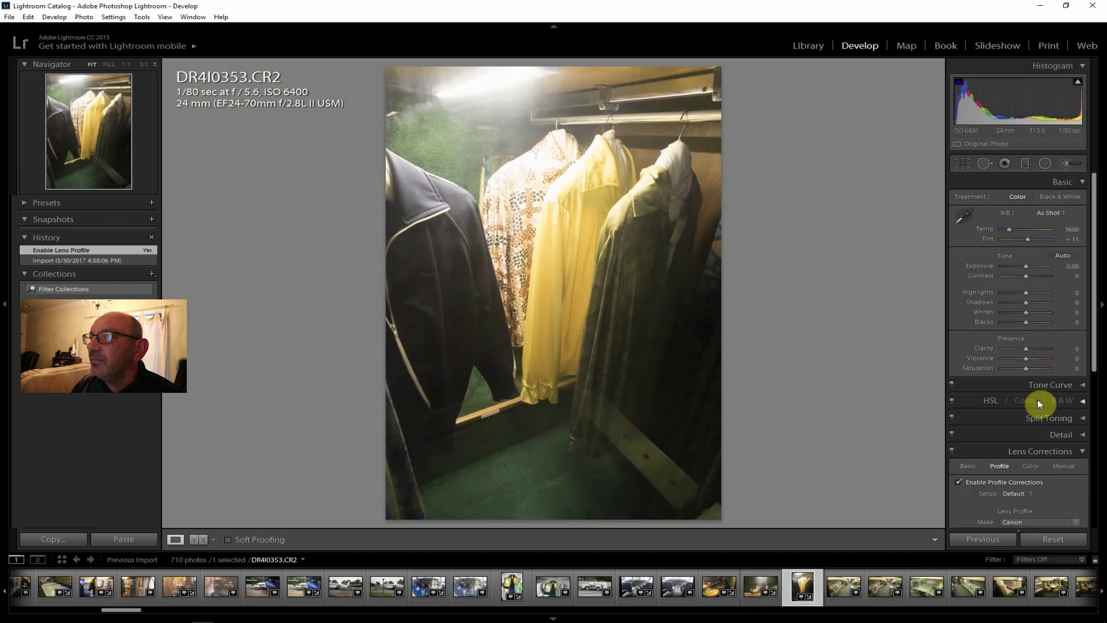
left_click_drag(1026, 302, 1036, 302)
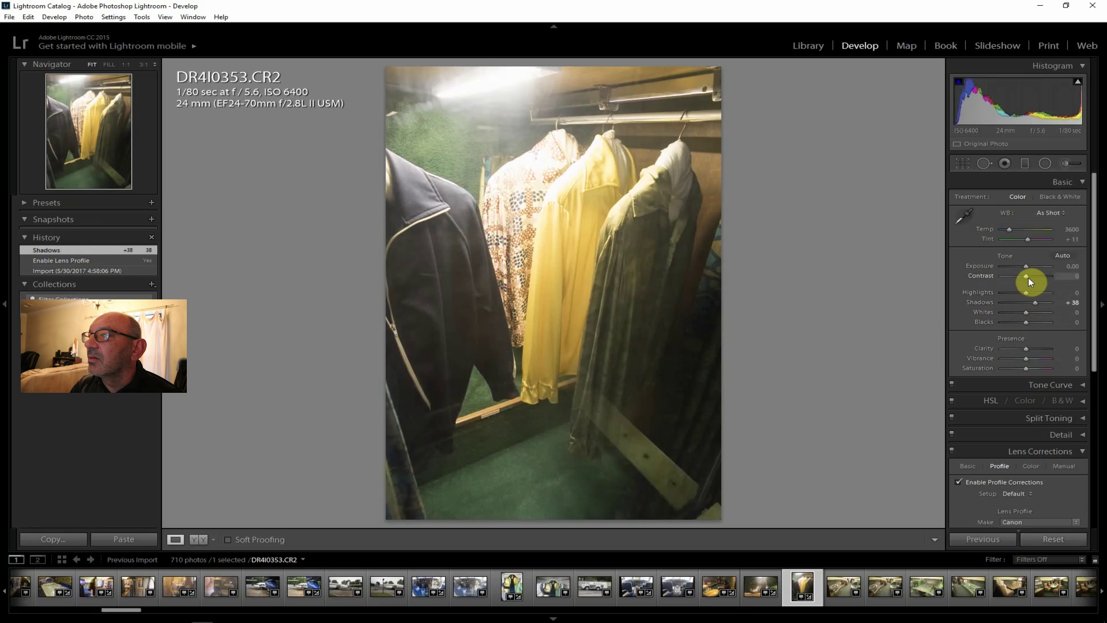
left_click_drag(1026, 276, 1032, 275)
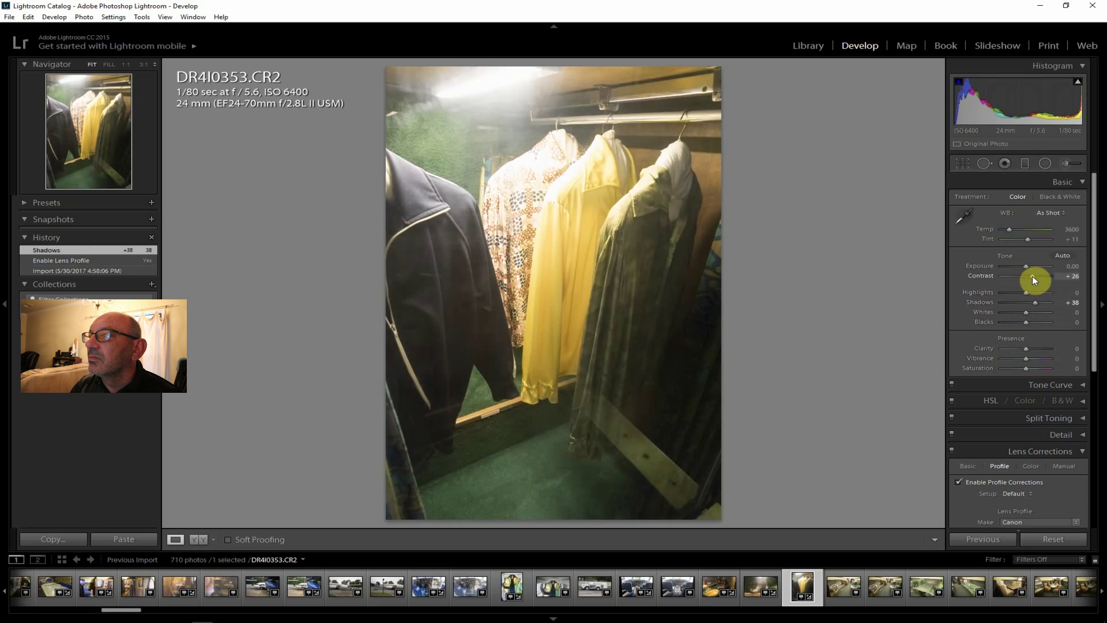
left_click_drag(1094, 287, 1101, 479)
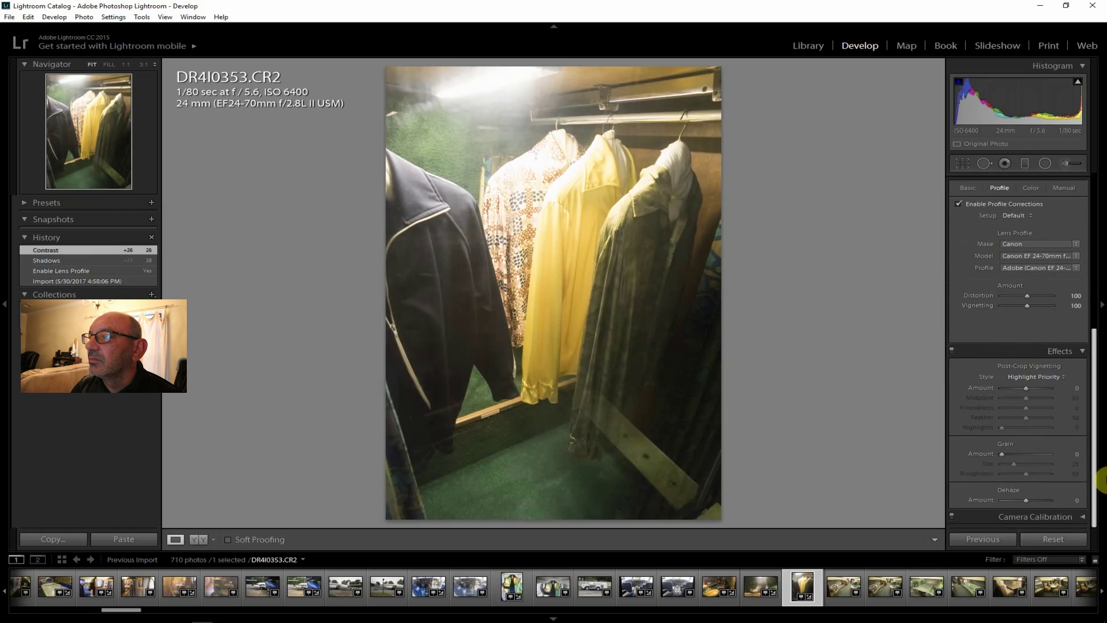
left_click_drag(1030, 499, 1031, 499)
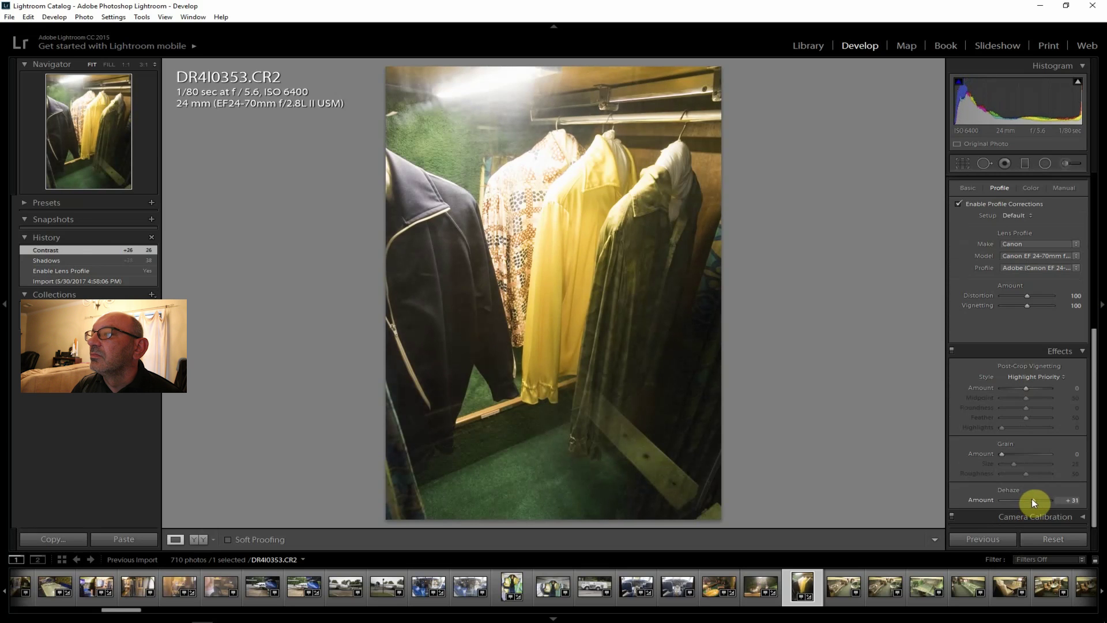
- On wardrobe photo DR4I0353.CR2, set Highlights -60, Shadows +67 and Clarity +26
left_click_drag(1095, 469, 1102, 242)
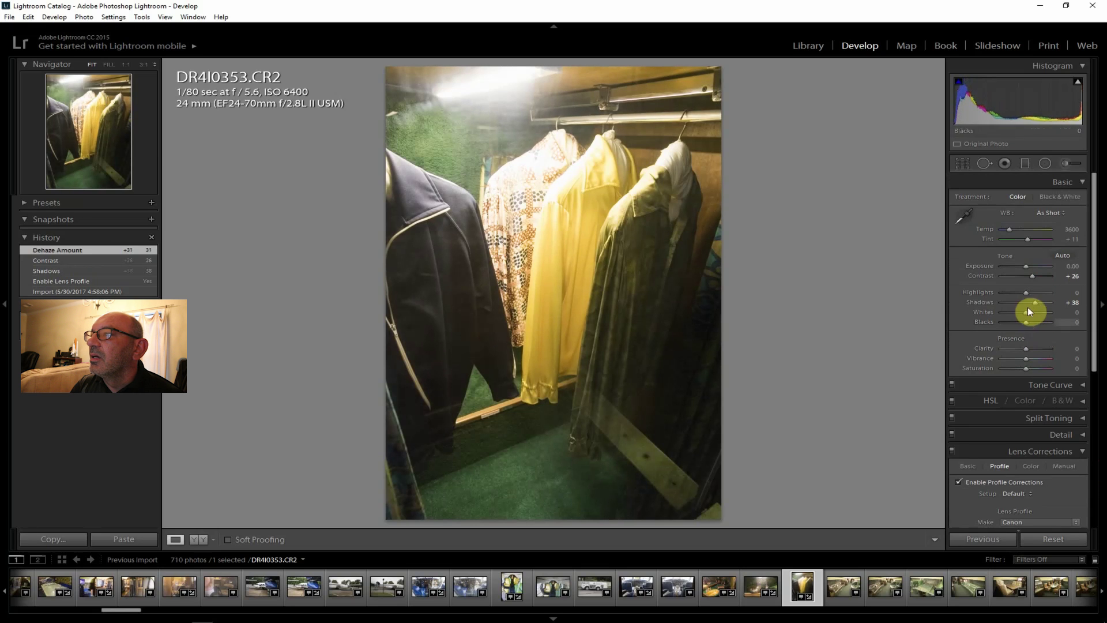
left_click_drag(1022, 292, 1011, 291)
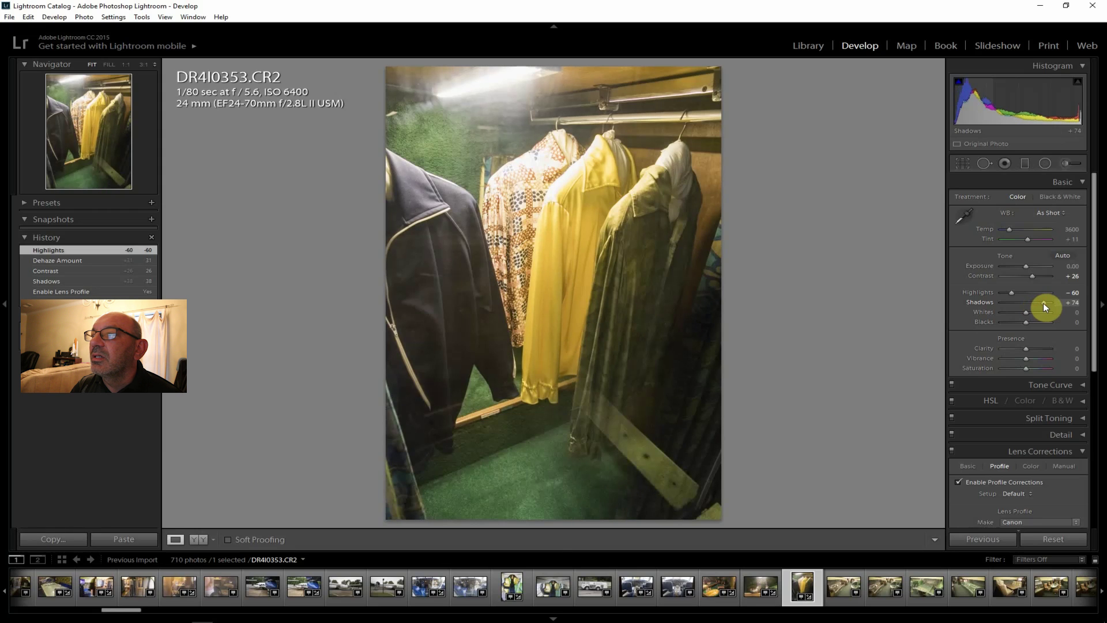
left_click_drag(1043, 303, 1040, 302)
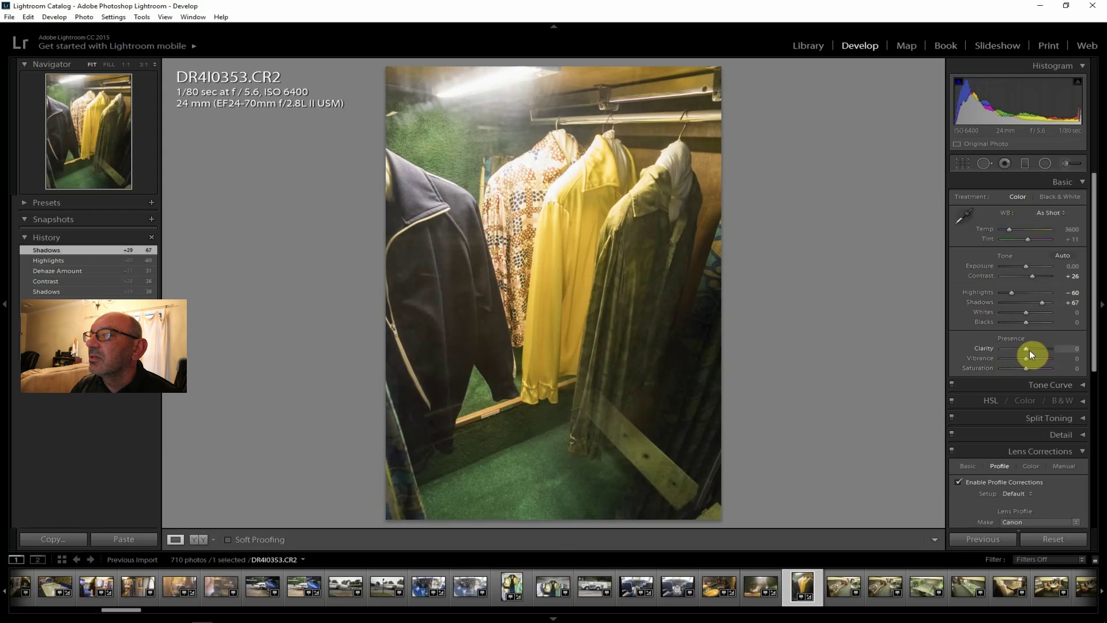
left_click_drag(1026, 348, 1032, 349)
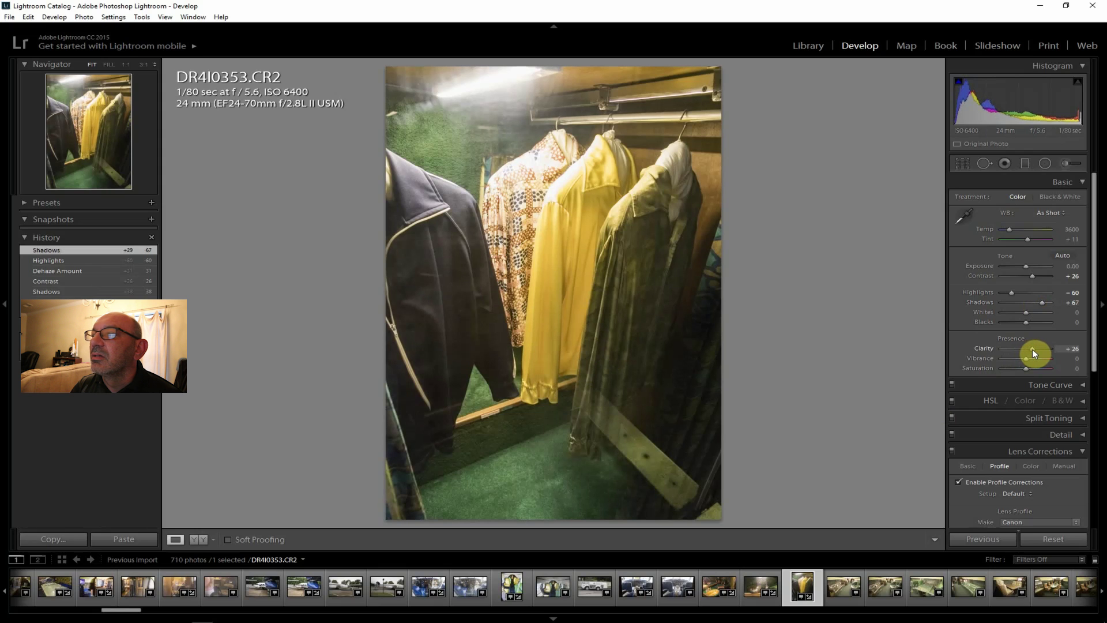
left_click_drag(1032, 349, 1032, 349)
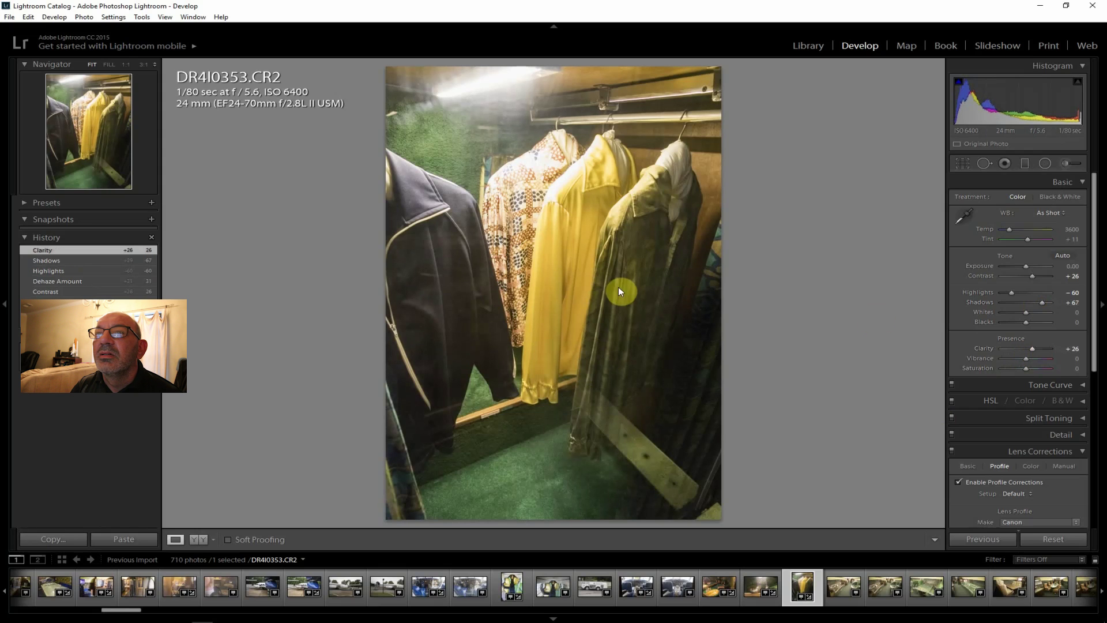
- Export wardrobe photo DR4I0353.CR2 to J:\ToPost with the existing export settings
left_click(9, 17)
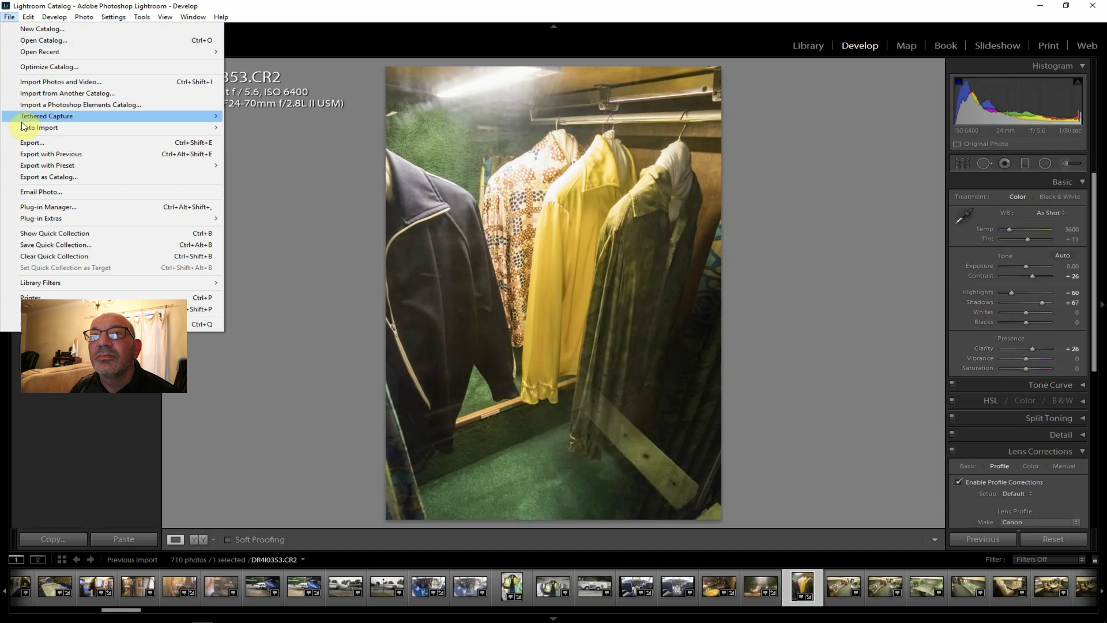
left_click(29, 142)
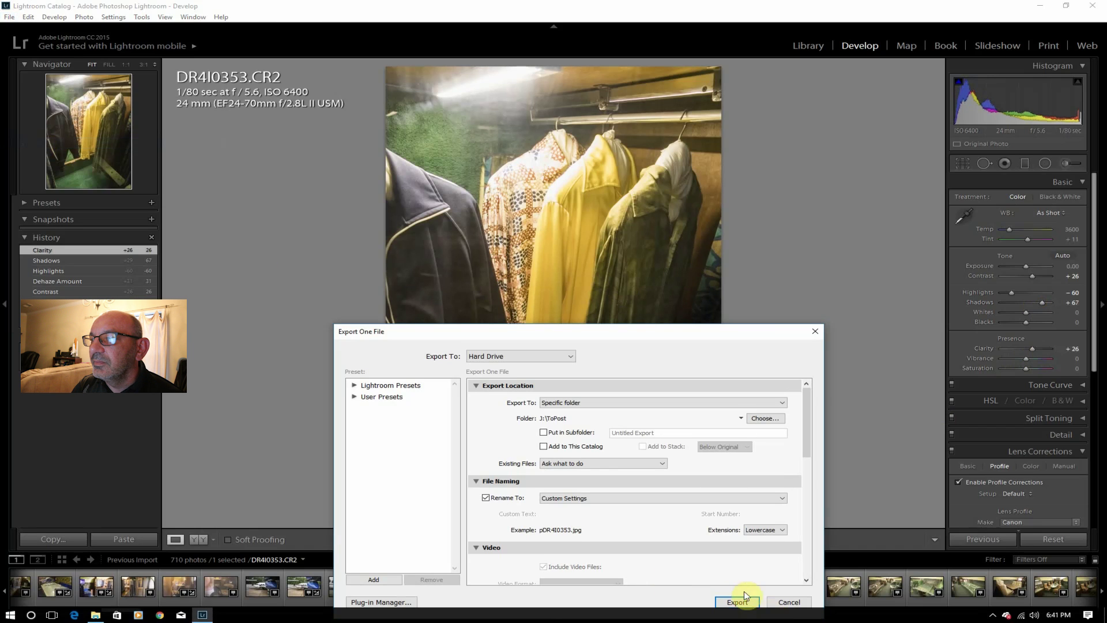
left_click(738, 600)
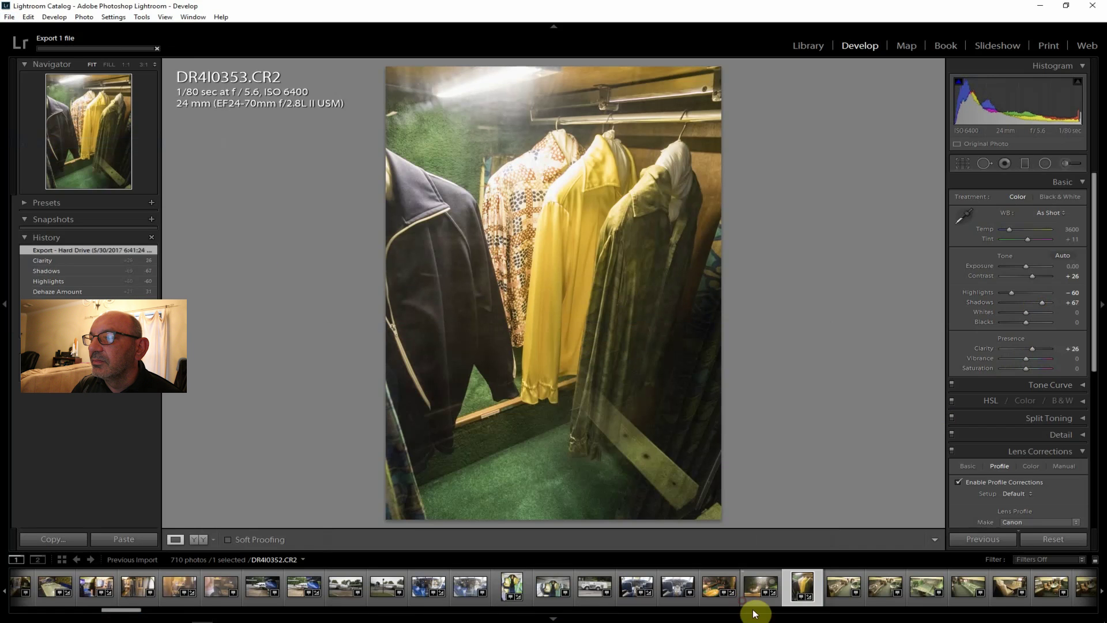
- Open cabin aisle photo DR4I0354.CR2, enable lens profile corrections and set Highlights -98 and Temp 3191
left_click(838, 584)
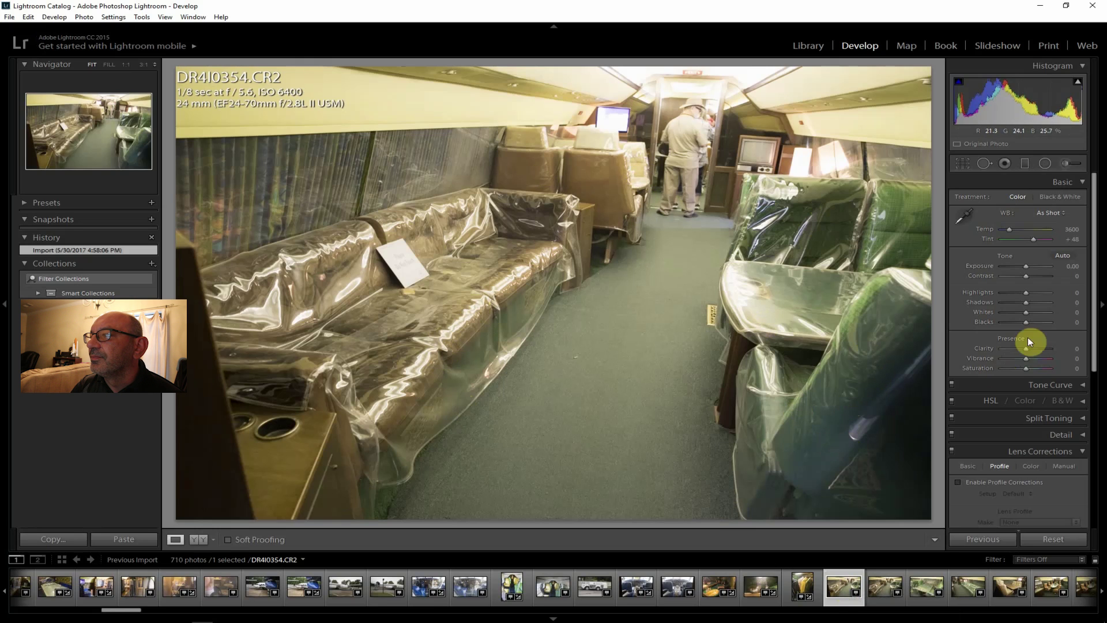
left_click(994, 483)
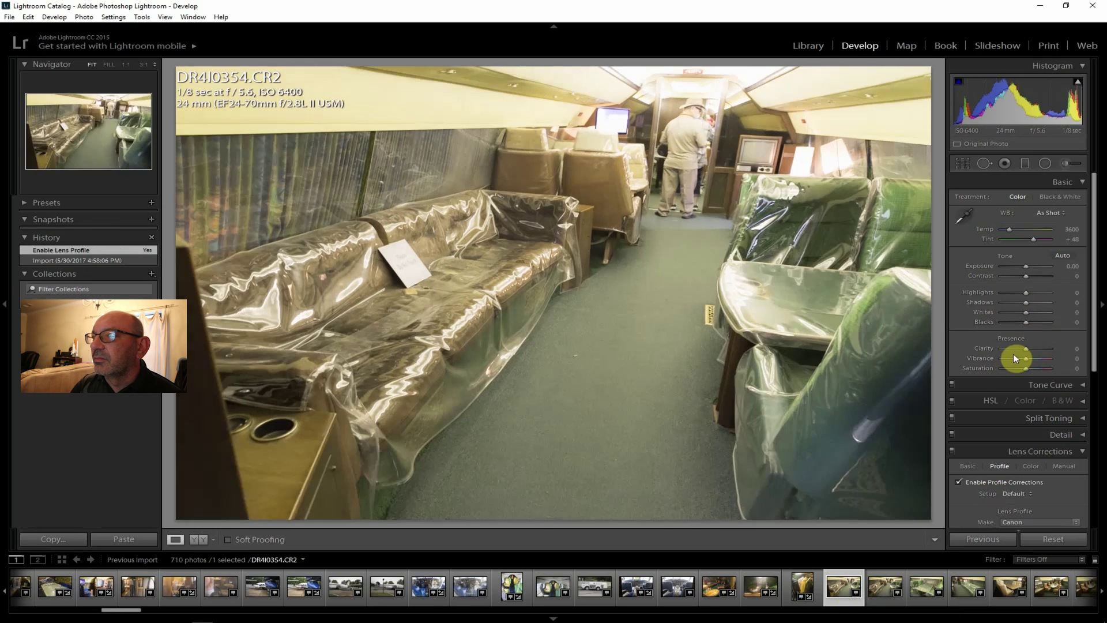
left_click_drag(1026, 292, 1004, 292)
left_click_drag(1007, 228, 1004, 229)
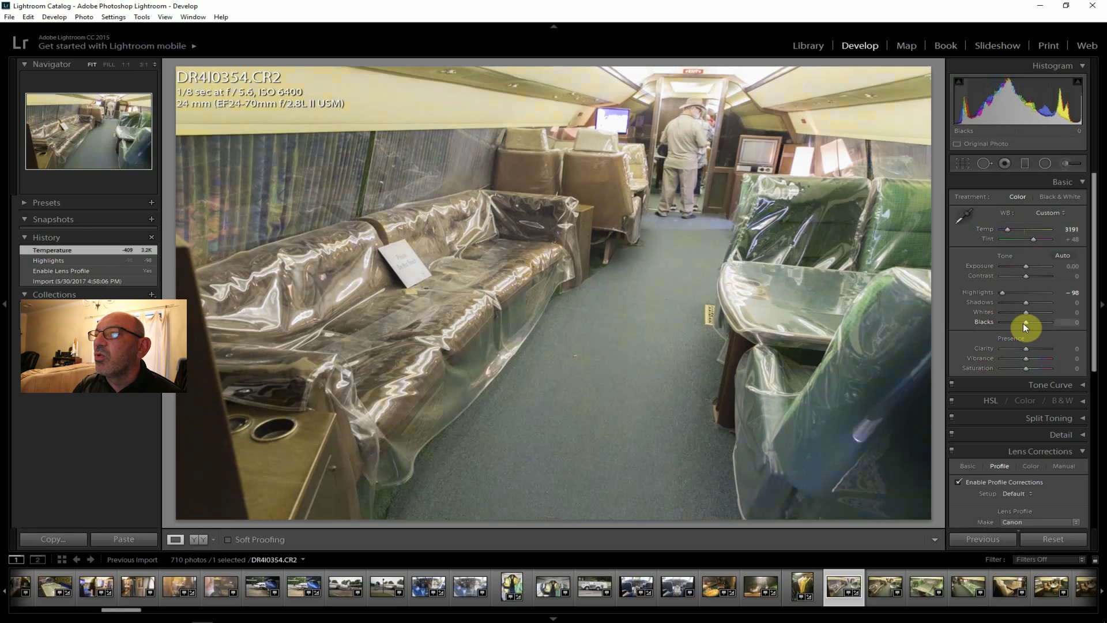
- On cabin aisle photo DR4I0354.CR2, set Clarity +36, Shadows +40 and Dehaze +26
left_click_drag(1027, 348, 1036, 348)
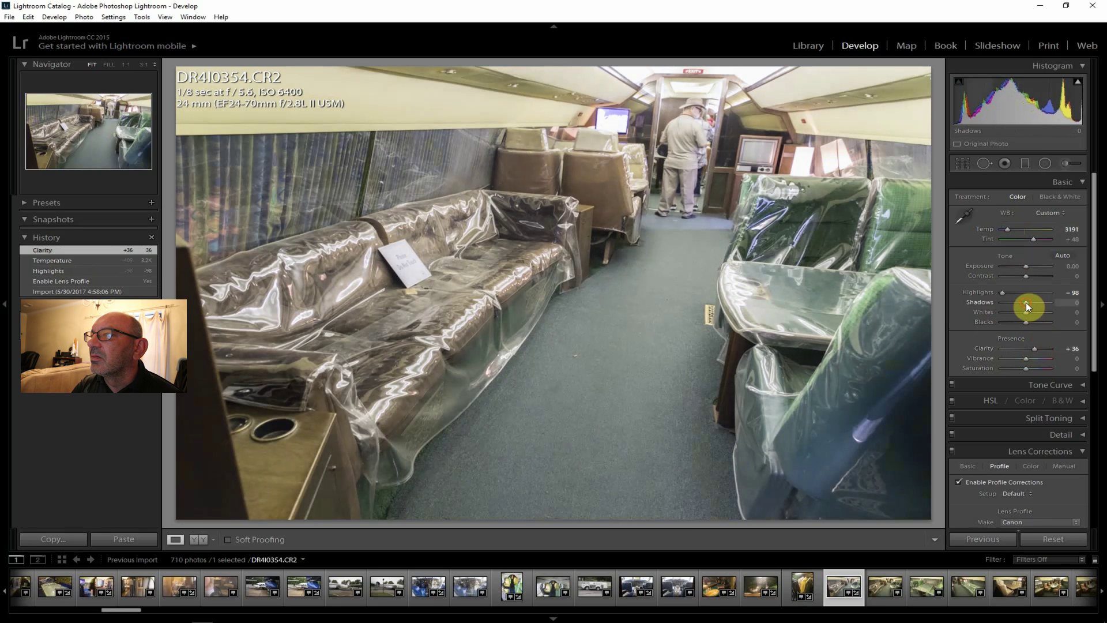
left_click_drag(1031, 302, 1032, 302)
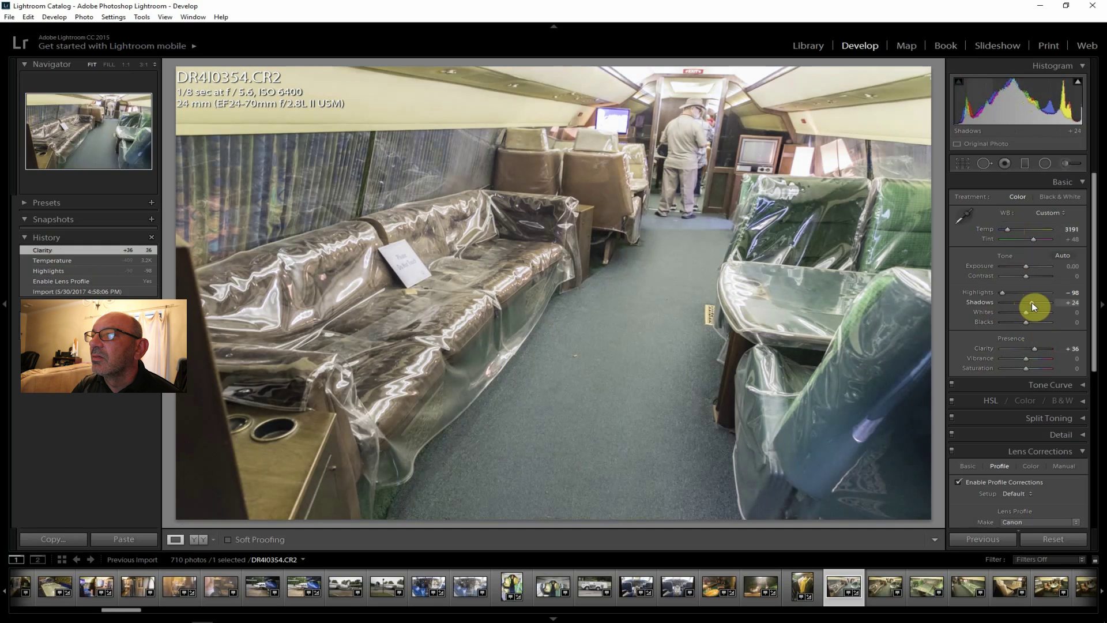
left_click_drag(1033, 302, 1099, 536)
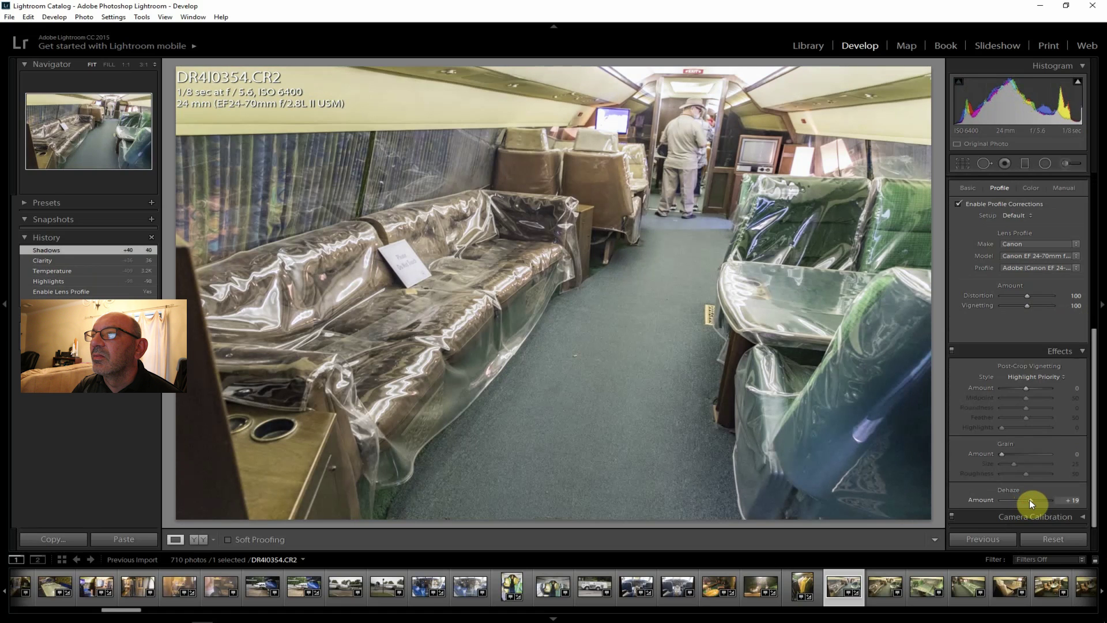
left_click_drag(1031, 500, 1031, 500)
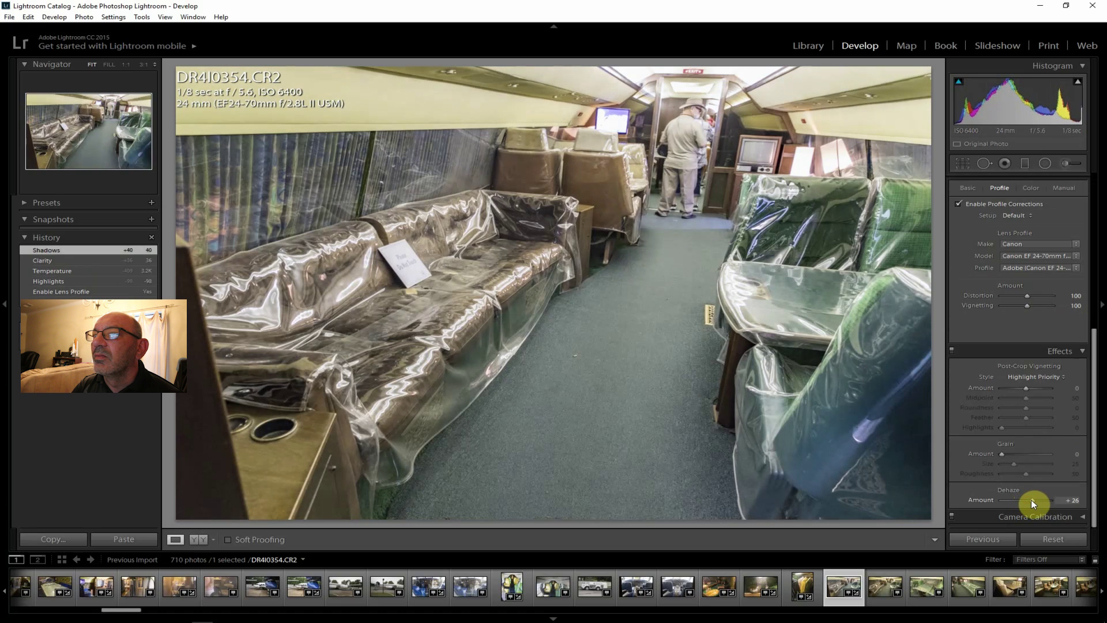
- Export cabin aisle photo DR4I0354.CR2 to J:\ToPost with the existing export settings
left_click(10, 17)
left_click(60, 143)
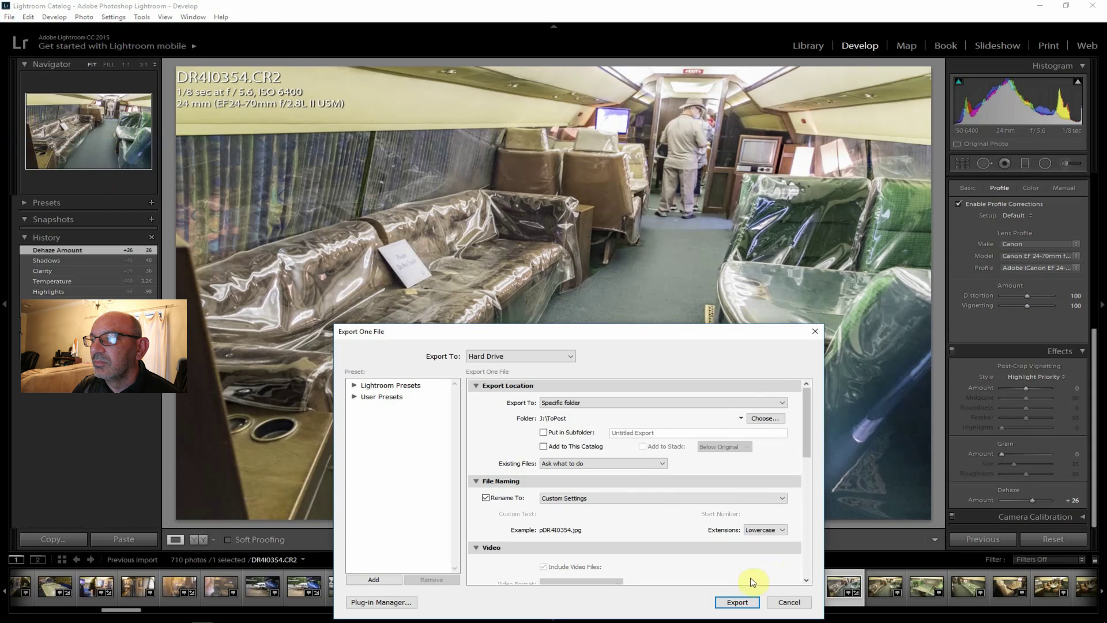
left_click(733, 603)
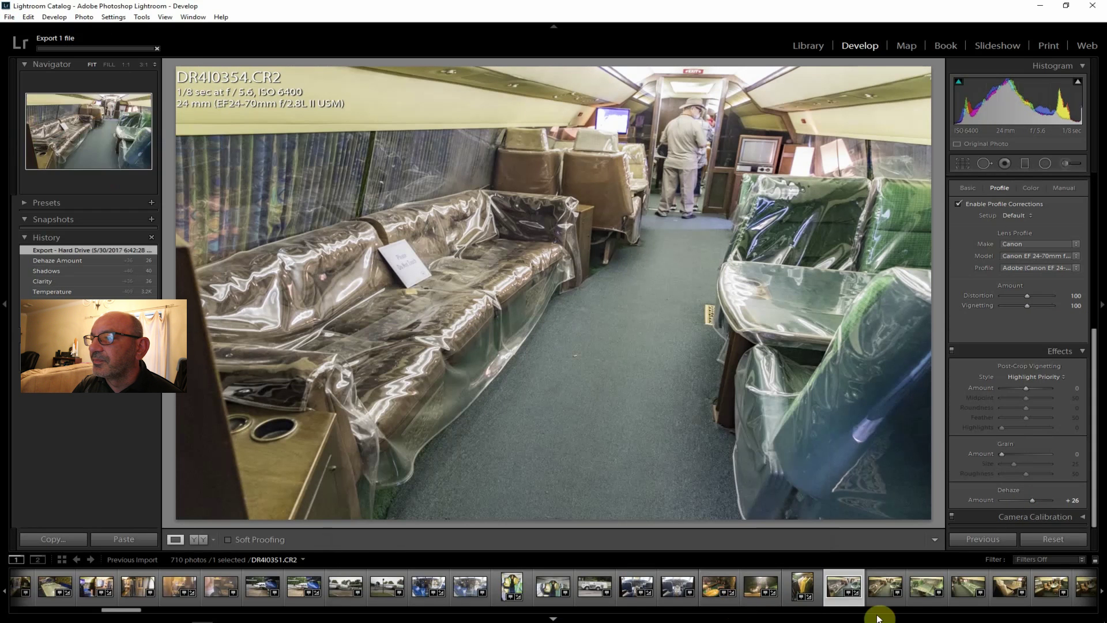
- Open green-seat table photo DR4I0356.CR2, enable lens profile corrections and set Contrast +21 and Shadows +21
left_click(880, 586)
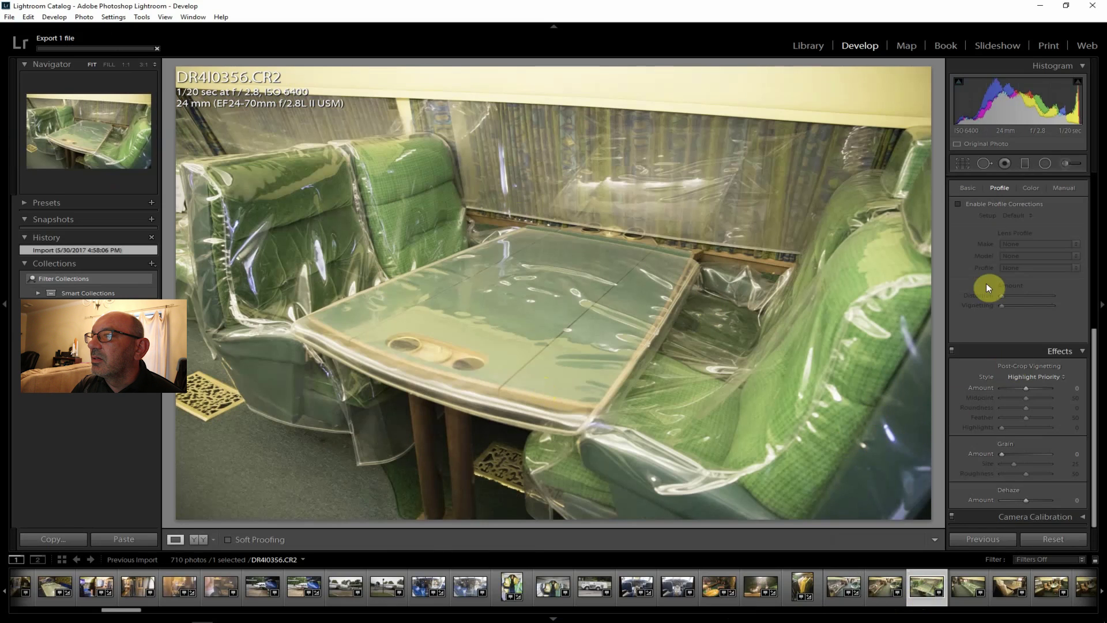
left_click(959, 204)
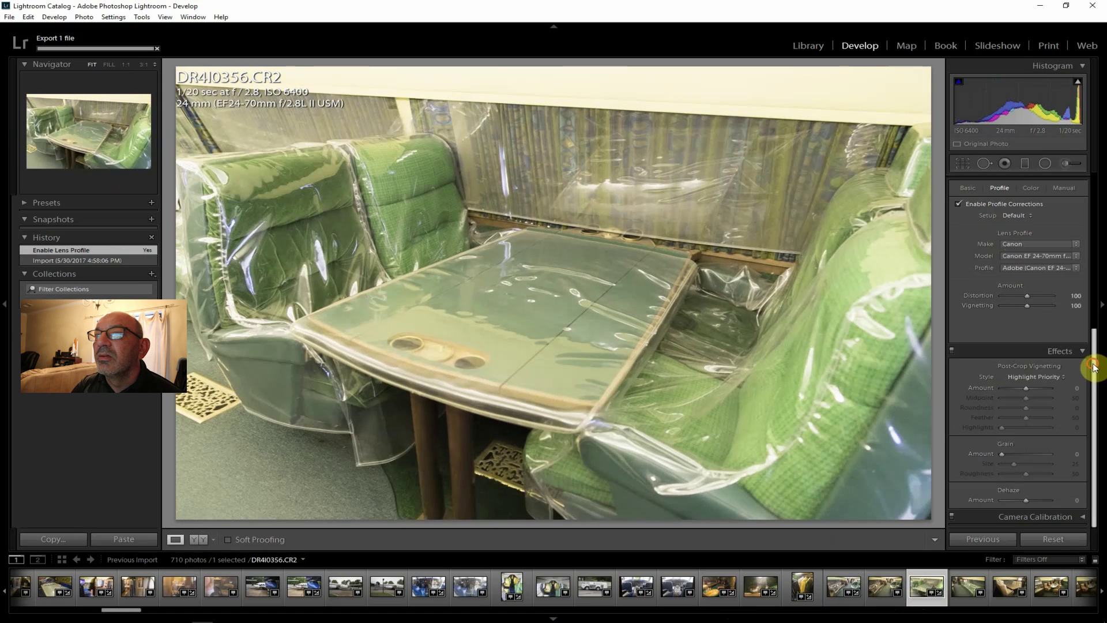
left_click_drag(1093, 368, 1090, 193)
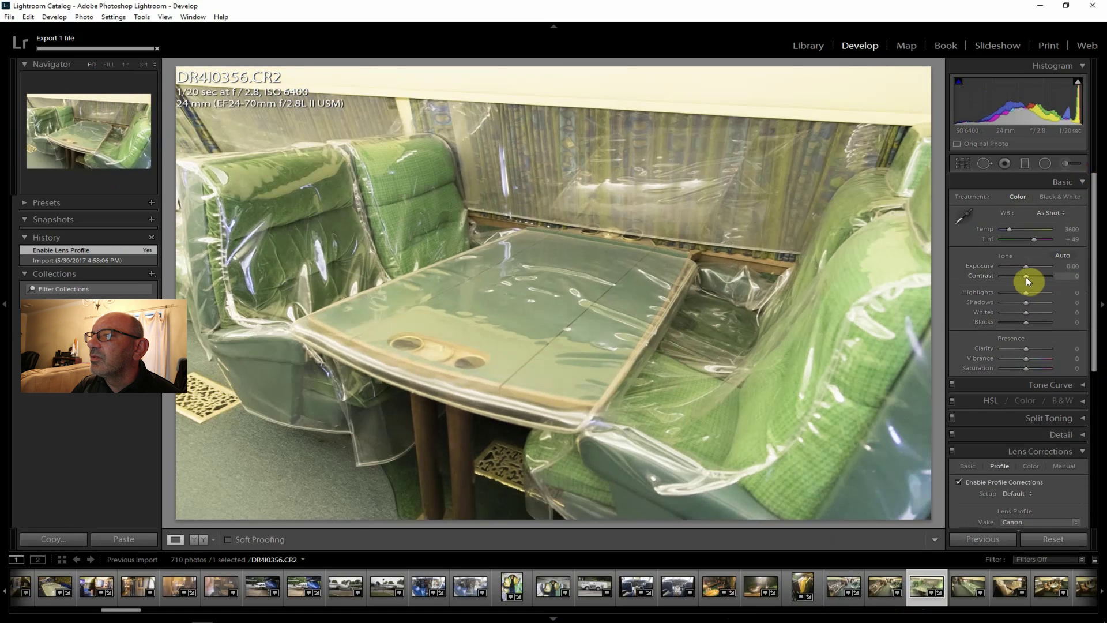
left_click_drag(1025, 276, 1032, 275)
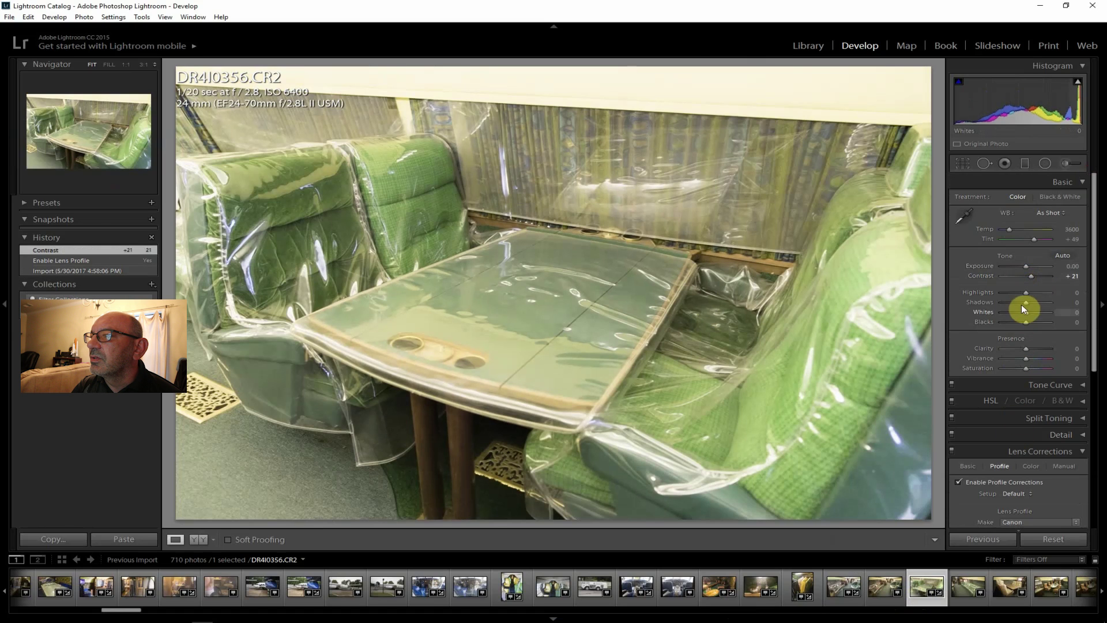
left_click_drag(1030, 303, 1030, 299)
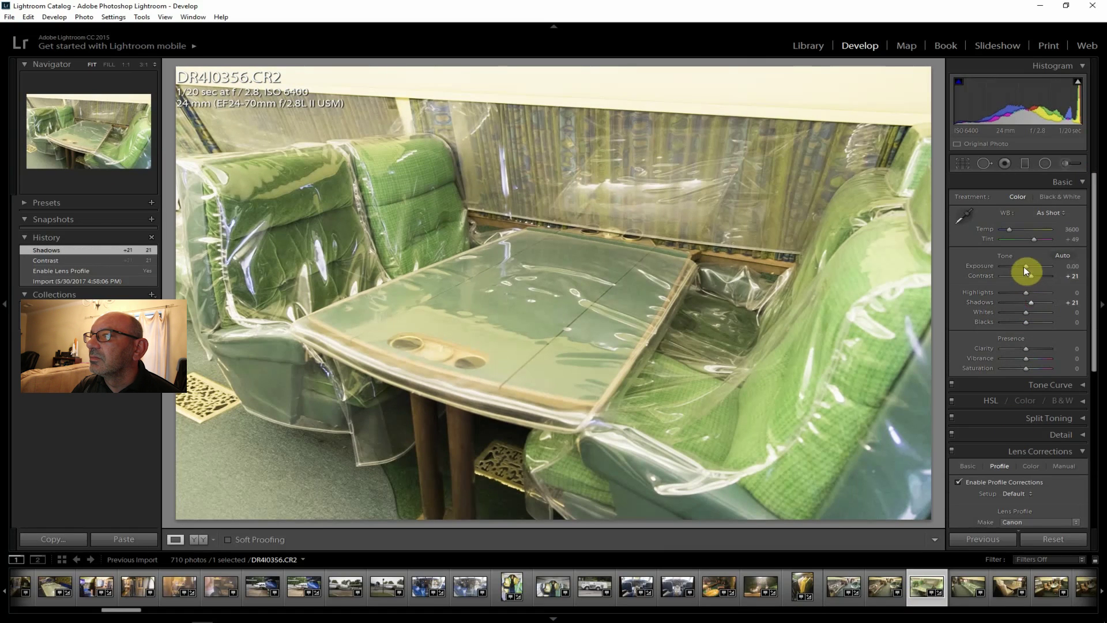
- On green-seat table photo DR4I0356.CR2, set Highlights -81, Clarity +26 and Dehaze +17
left_click(1008, 289)
left_click_drag(1008, 290, 1004, 288)
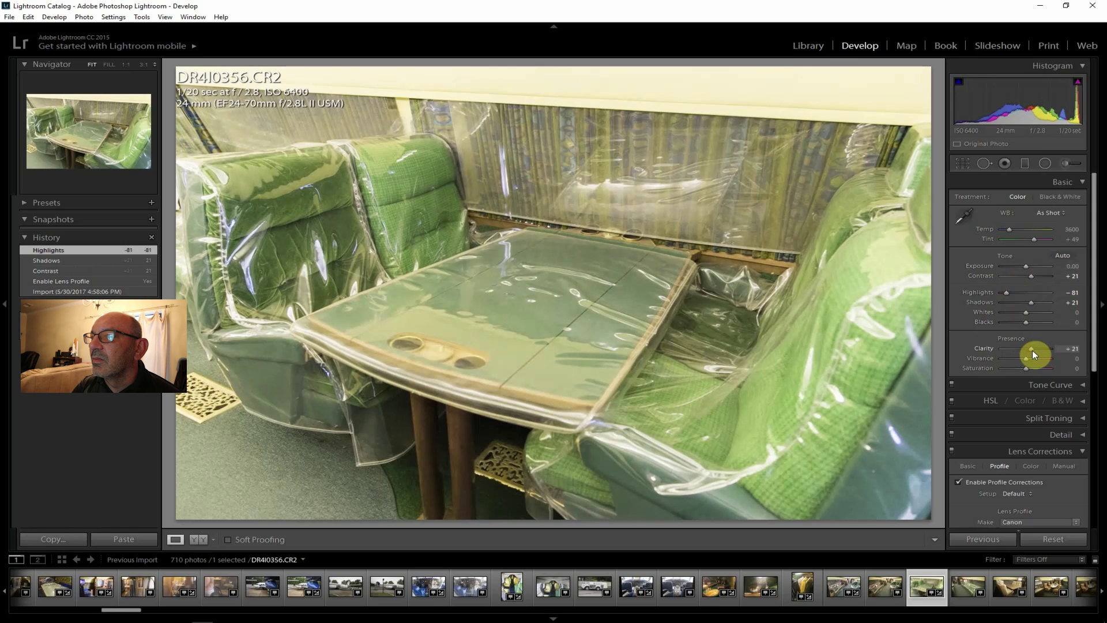
left_click_drag(1033, 350, 1033, 349)
scroll(1094, 326, "down", 5)
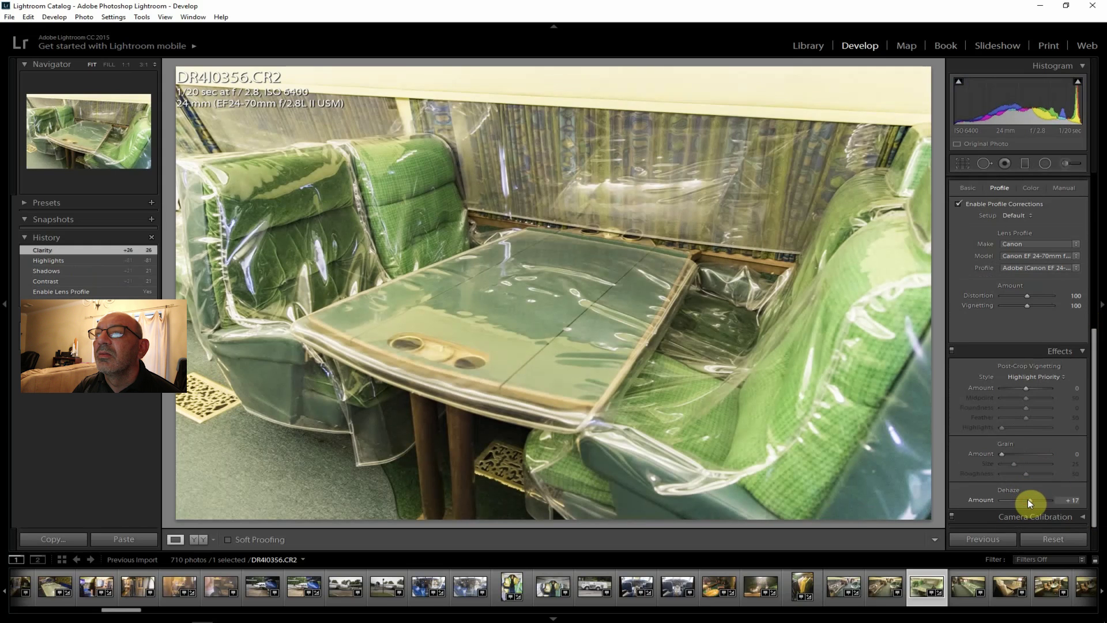
left_click_drag(1030, 502, 1030, 502)
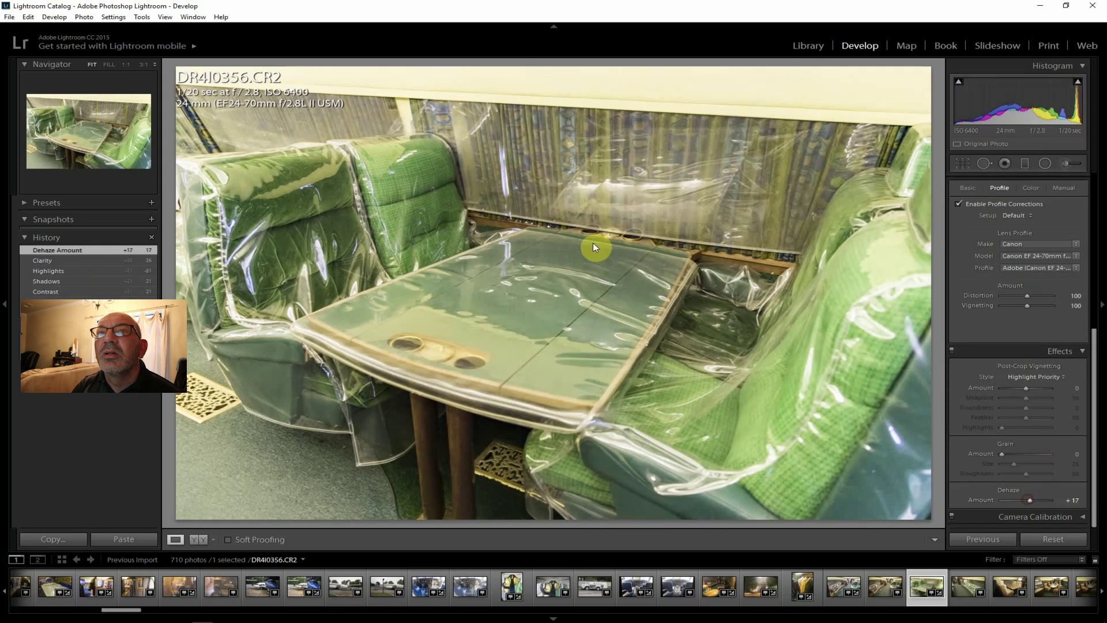
- Export green-seat table photo DR4I0356.CR2 with the existing export settings
left_click(12, 17)
left_click(85, 140)
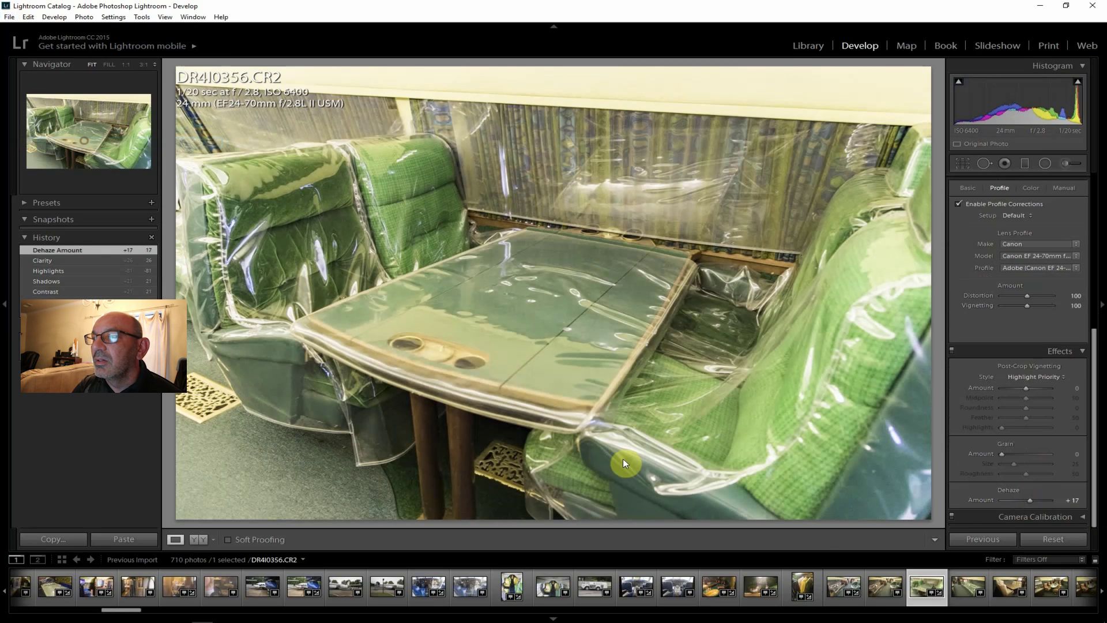
left_click(736, 601)
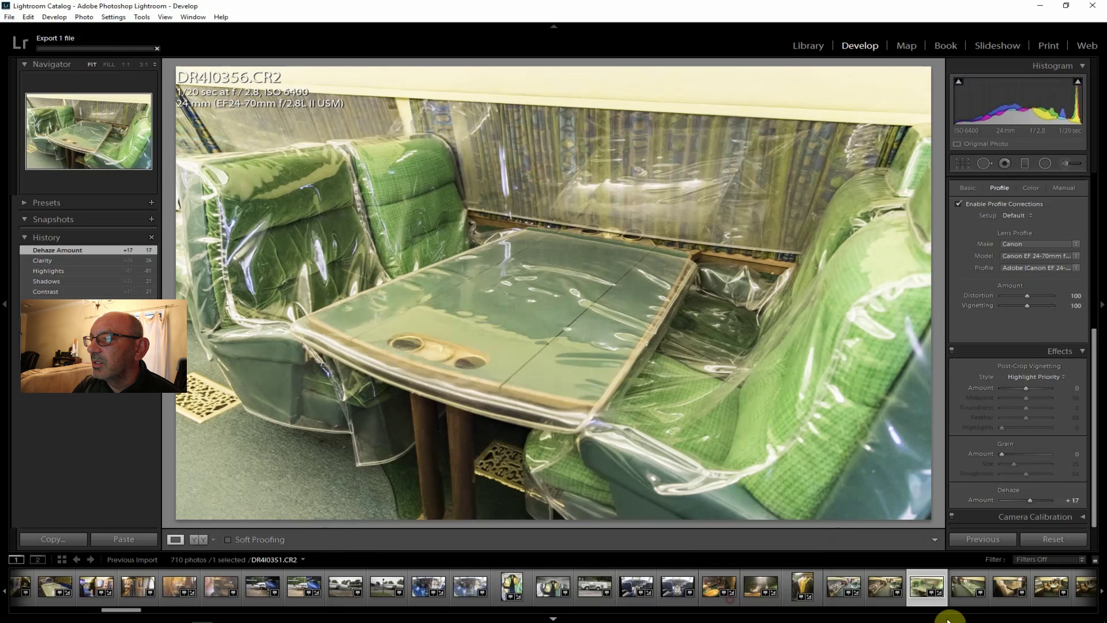
- Open green sofa photo DR4I0357.CR2, enable lens profile corrections and set Shadows +31 and Contrast +24
left_click(962, 585)
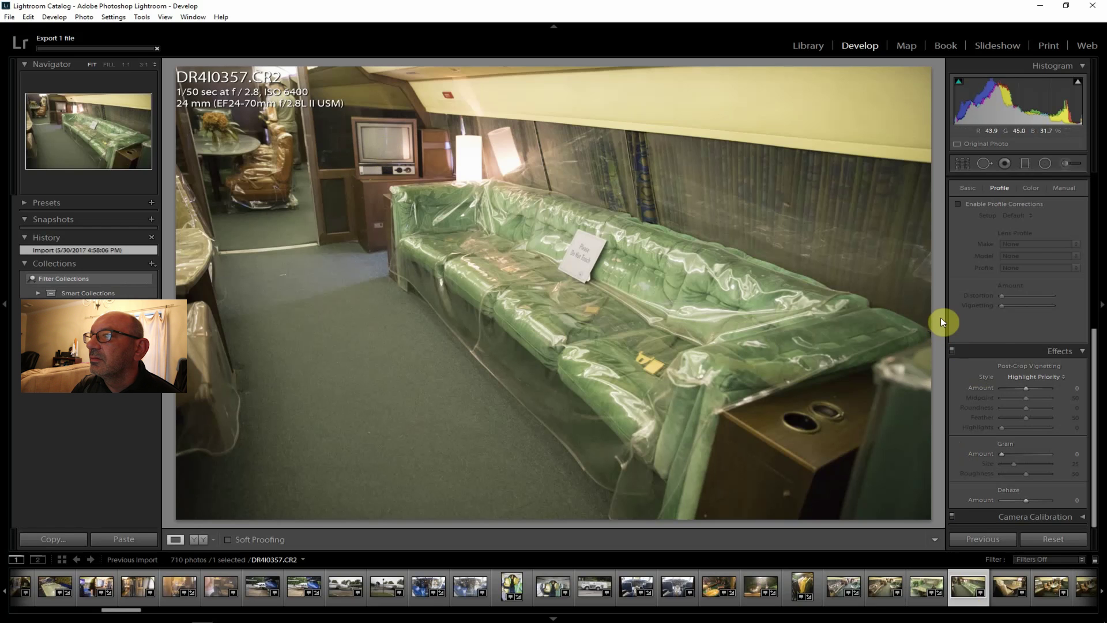
left_click(980, 204)
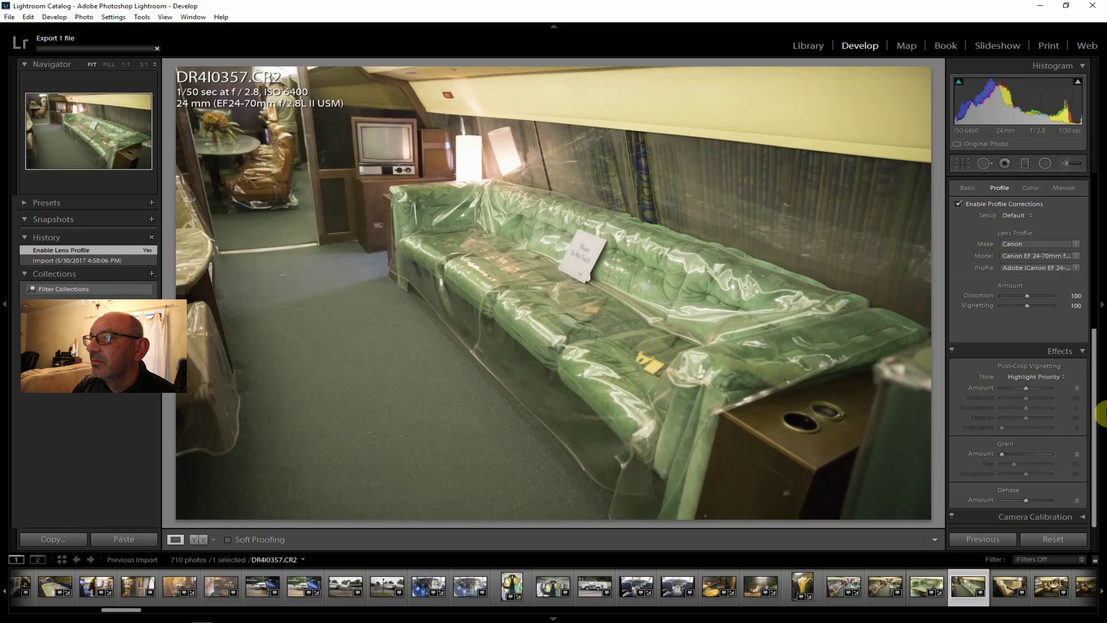
scroll(1097, 302, "up", 5)
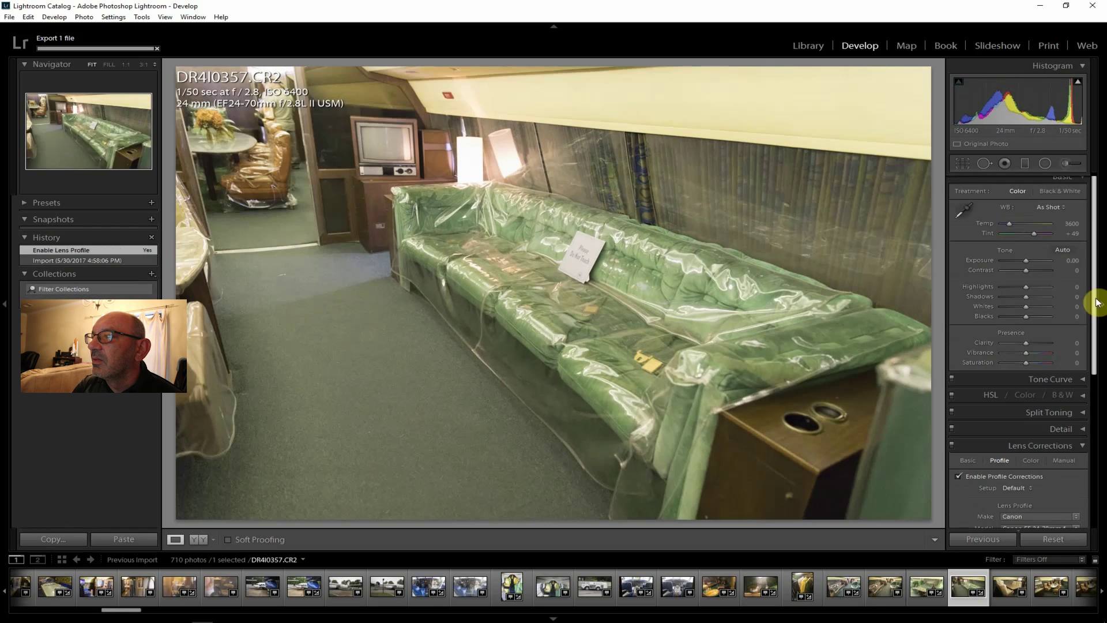
left_click_drag(1027, 298, 1032, 274)
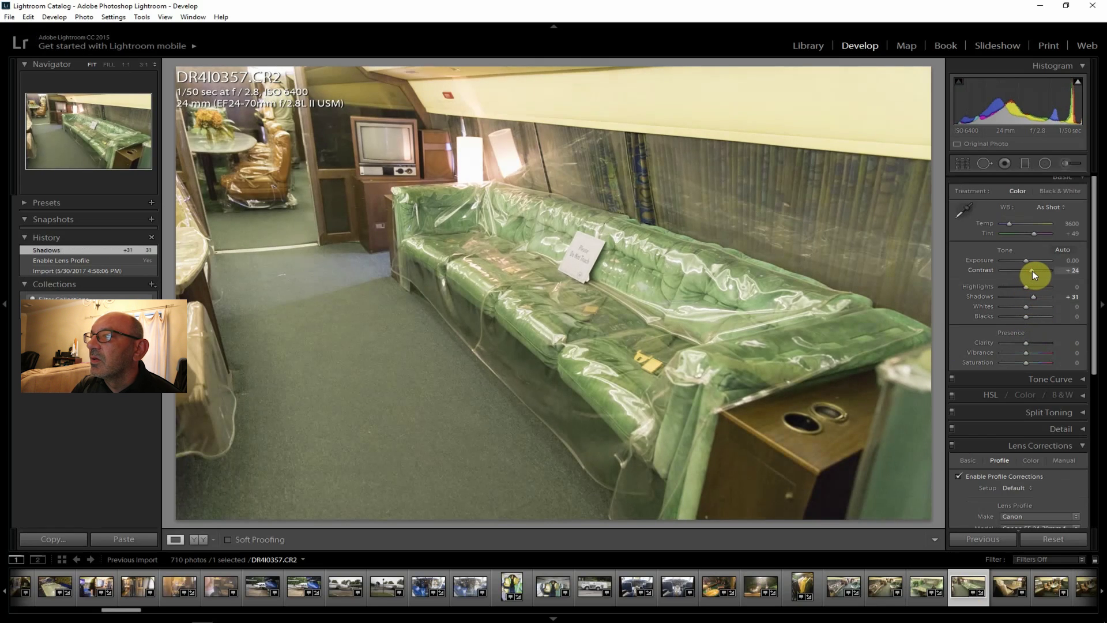
- On green sofa photo DR4I0357.CR2, set Clarity +29, Highlights -83, Vibrance +12 and Saturation +7
left_click_drag(1025, 341, 1031, 342)
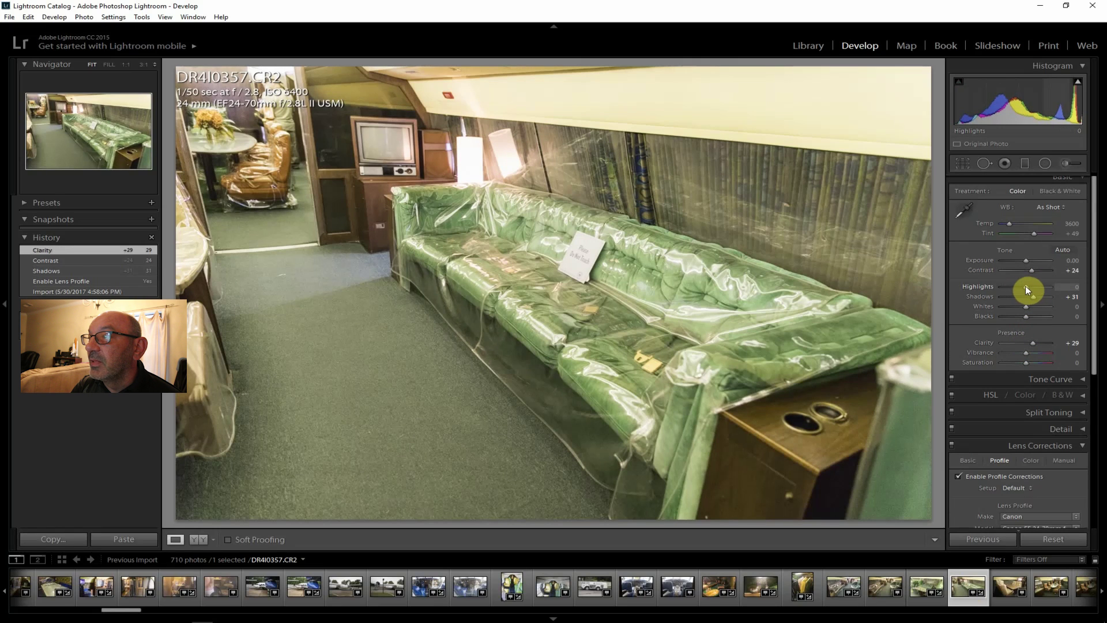
left_click_drag(1026, 286, 1005, 285)
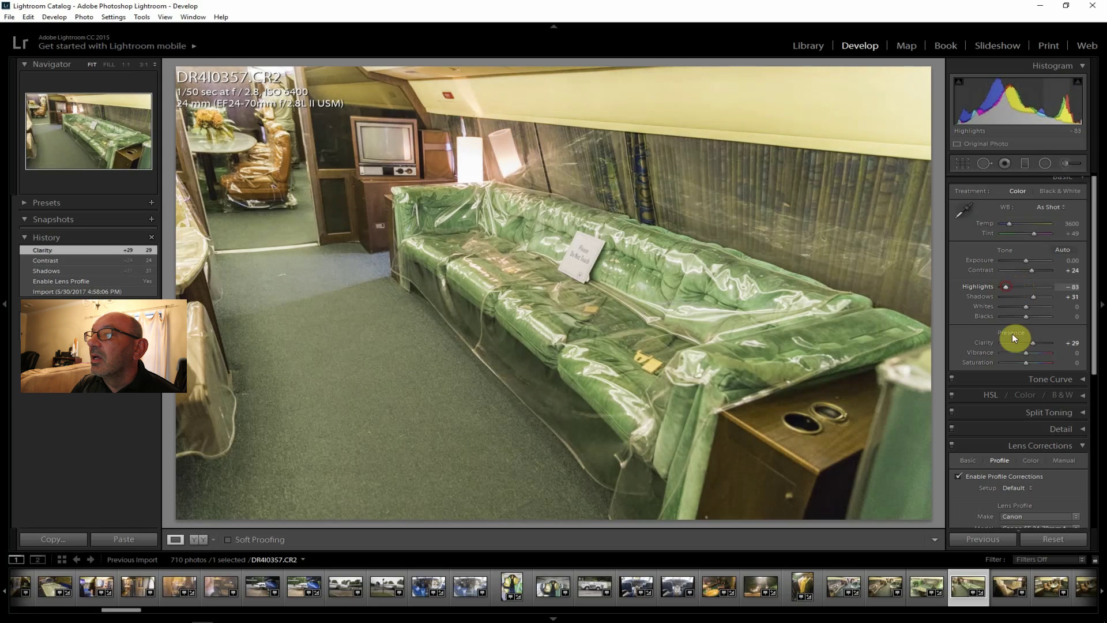
left_click_drag(1028, 352, 1025, 362)
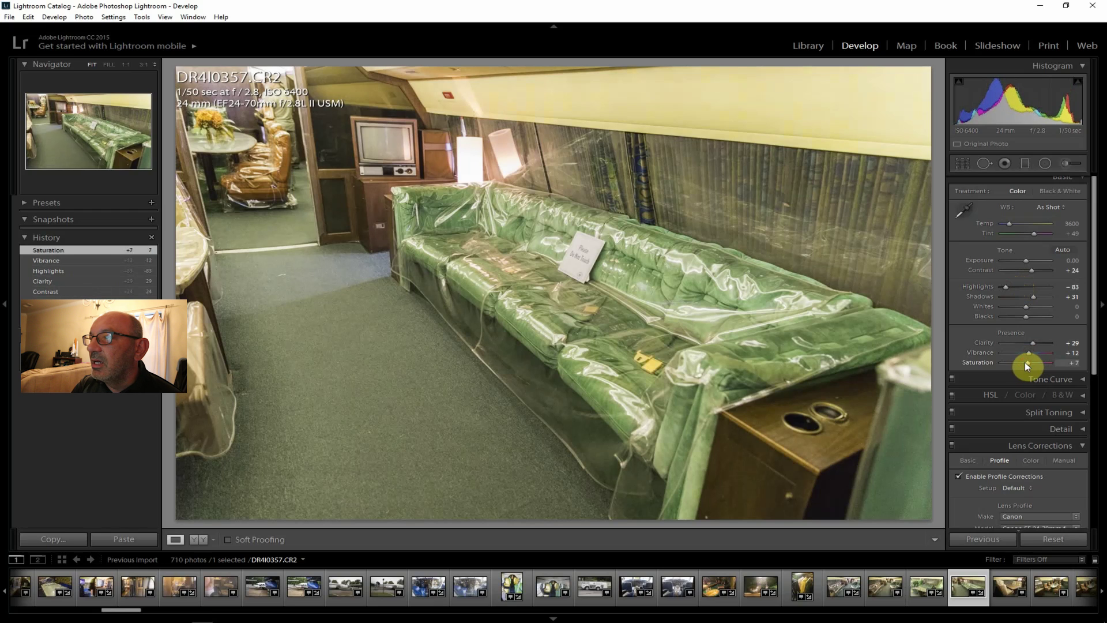
- Set Dehaze +17 on green sofa photo DR4I0357.CR2
left_click_drag(1094, 311, 1094, 518)
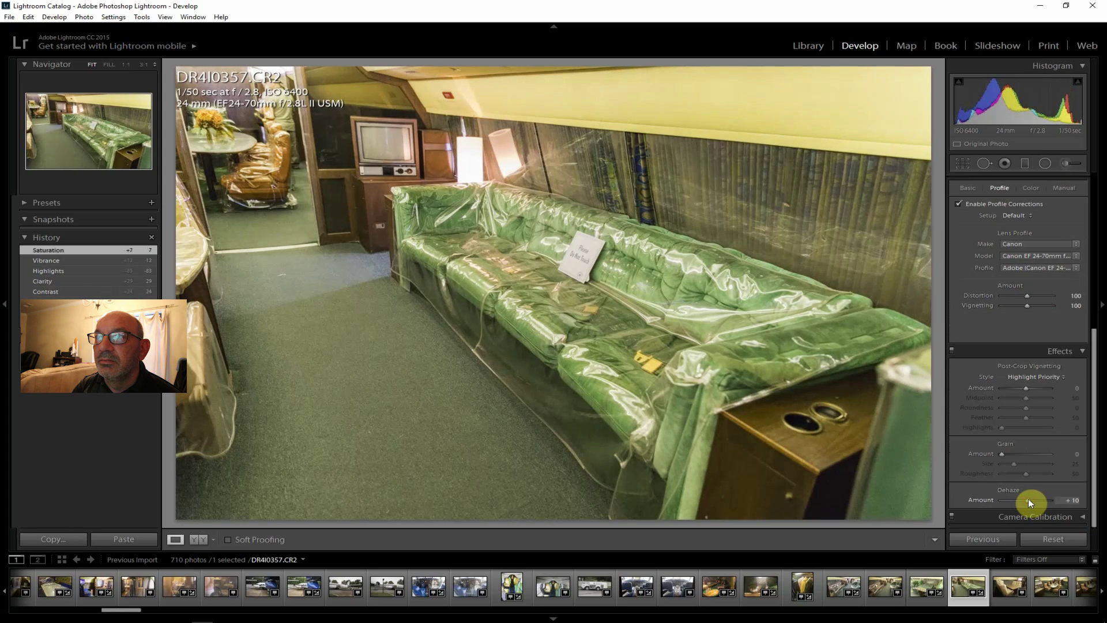
left_click_drag(1028, 498, 1029, 498)
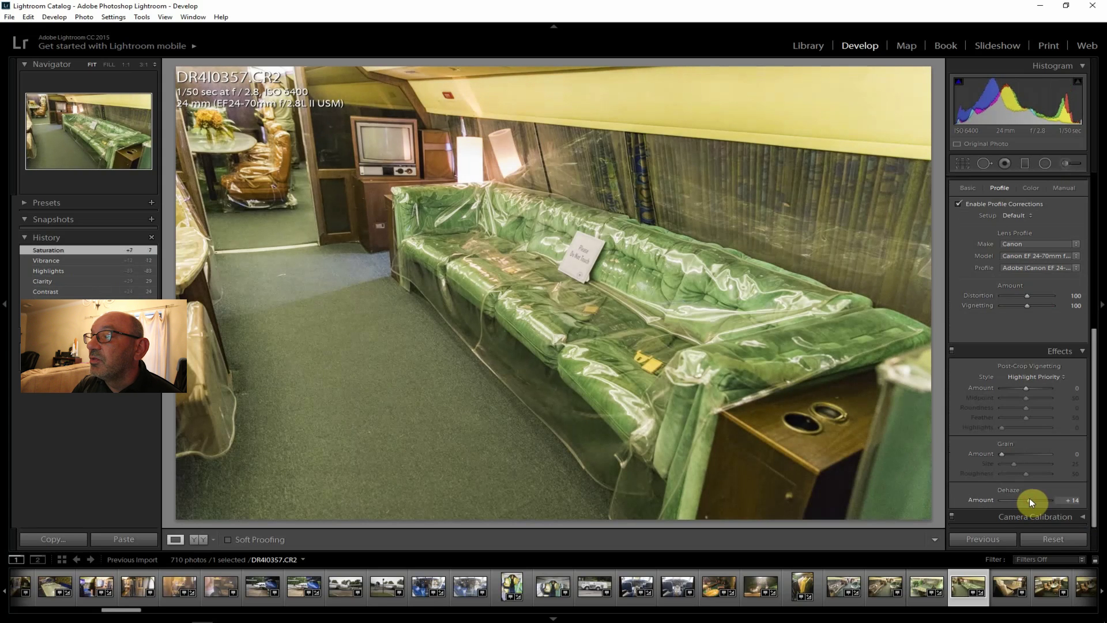
left_click_drag(1030, 497, 1030, 497)
left_click_drag(1092, 464, 1086, 252)
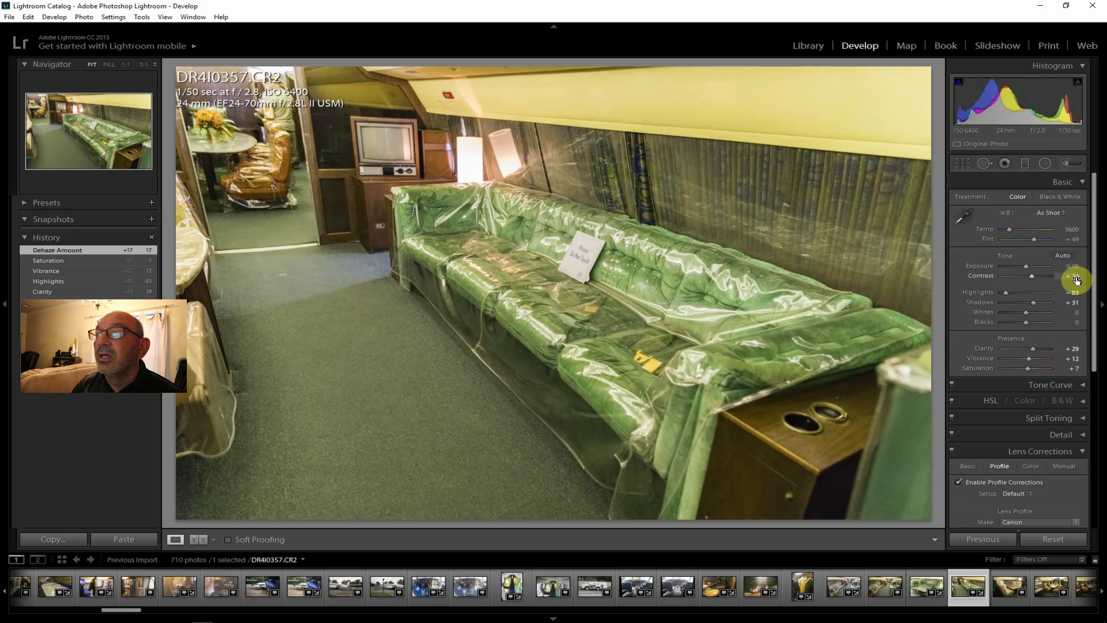
- Export green sofa photo DR4I0357.CR2 to J:\ToPost with the existing export settings
left_click(7, 17)
left_click(40, 142)
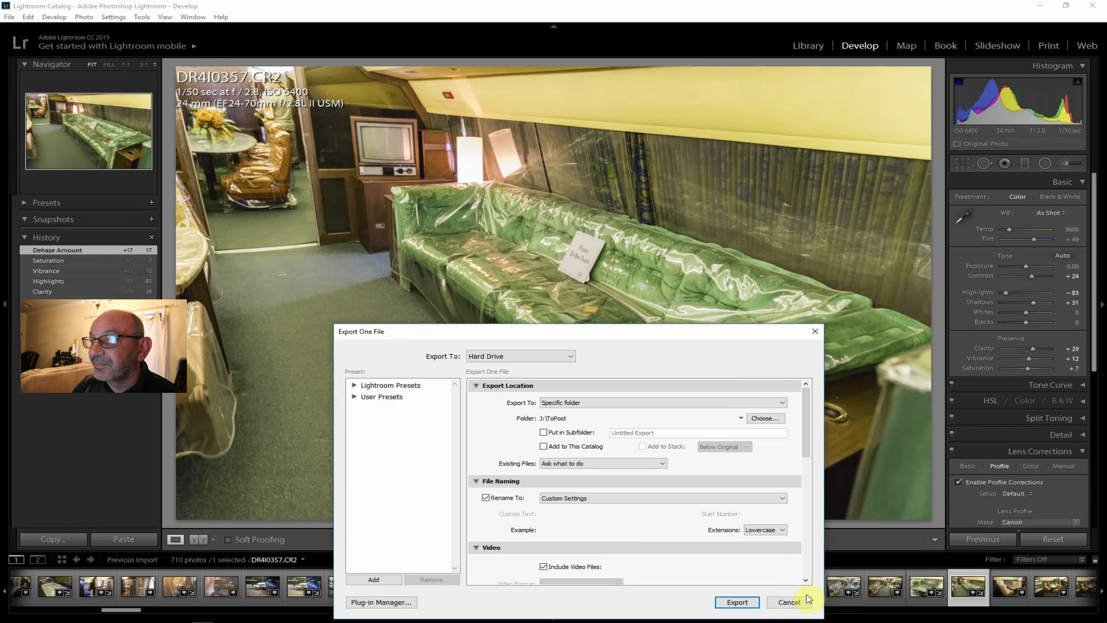
left_click(737, 602)
- Open tan seats and table photo DR4I0358.CR2, enable lens profile corrections and set Contrast +19
left_click(1003, 588)
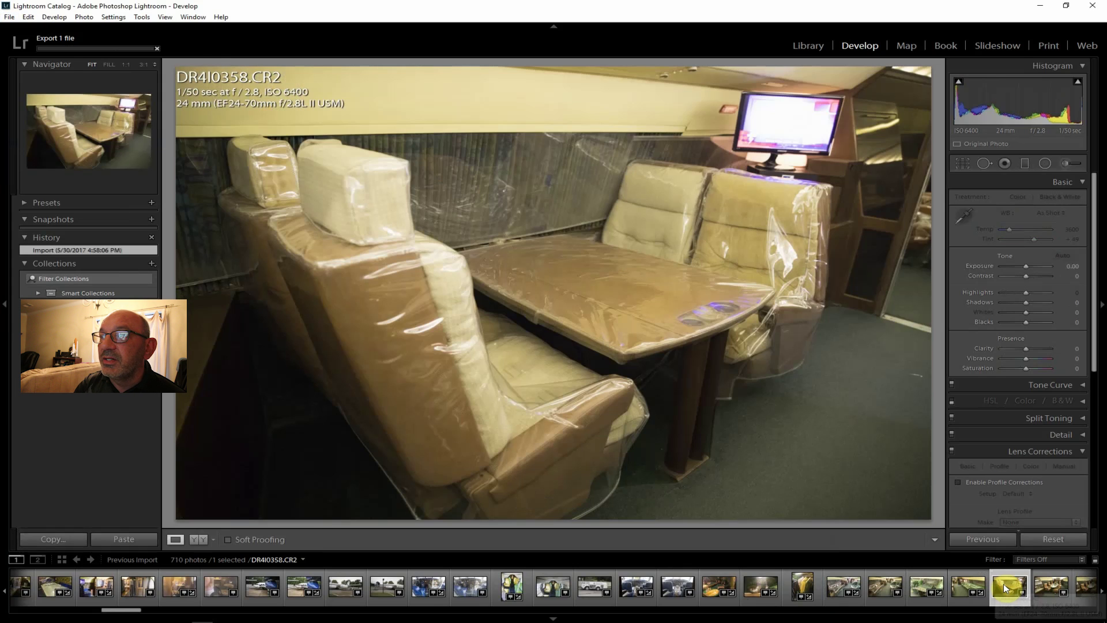
left_click(998, 482)
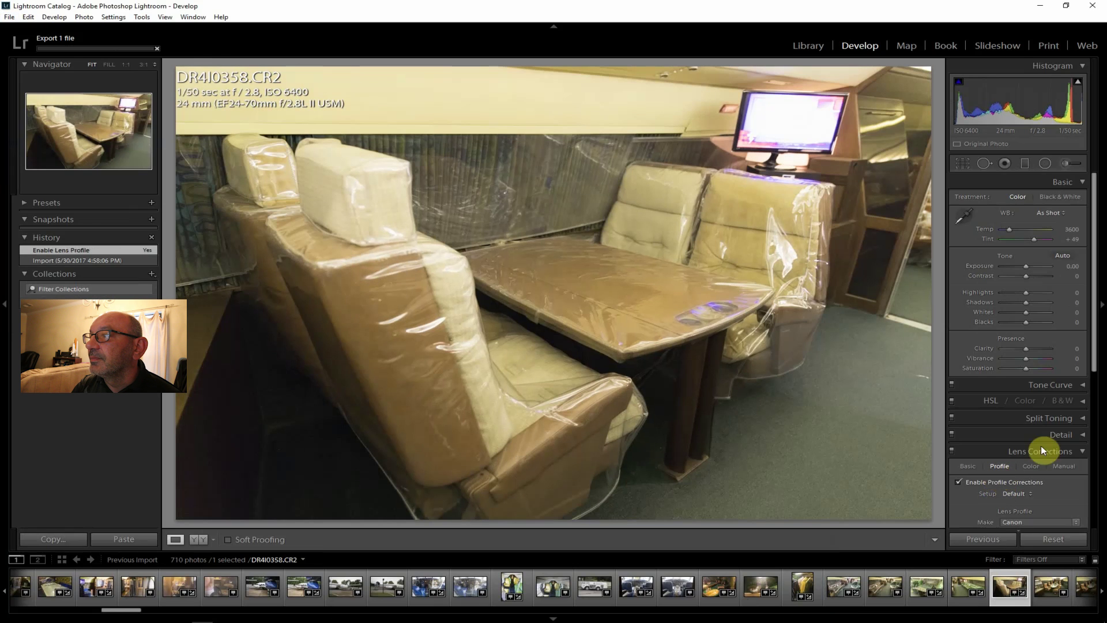
left_click(1033, 276)
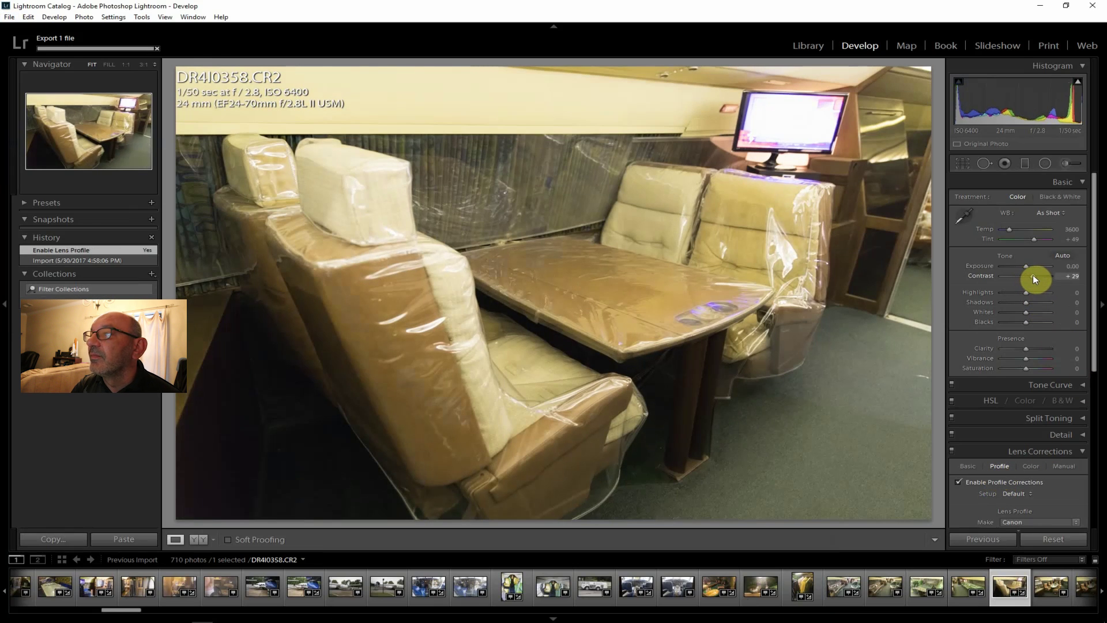
left_click_drag(1032, 275, 1031, 275)
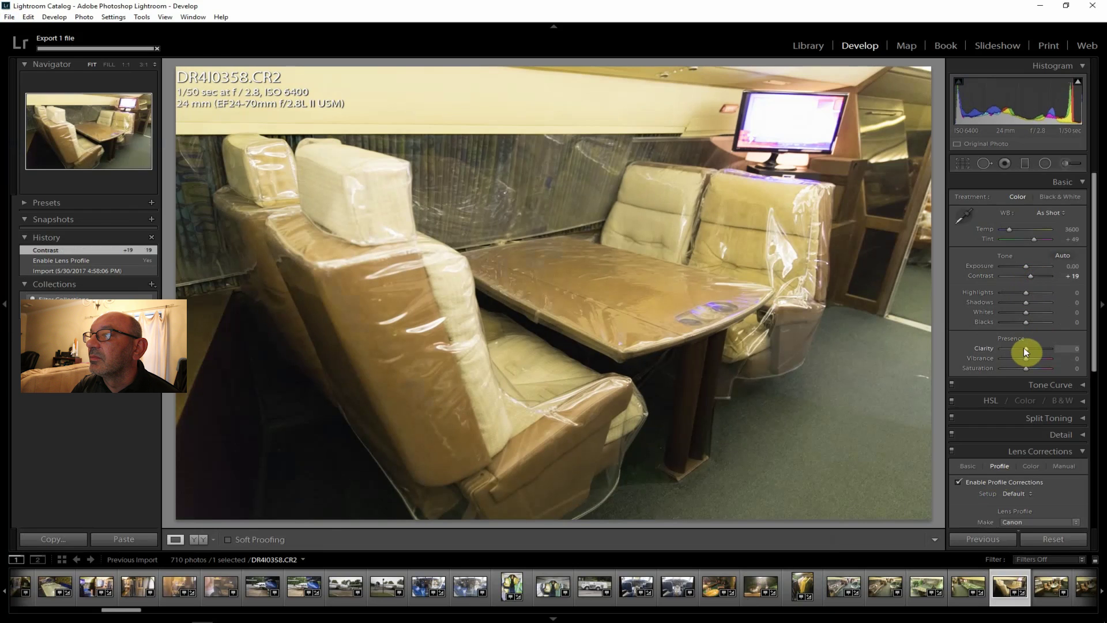
- On photo DR4I0358.CR2, set Clarity +31, Shadows +40, Highlights -83, Vibrance +7 and Saturation +7
left_click_drag(1031, 346, 1030, 346)
left_click_drag(1026, 302, 1006, 286)
left_click_drag(1026, 357, 1026, 366)
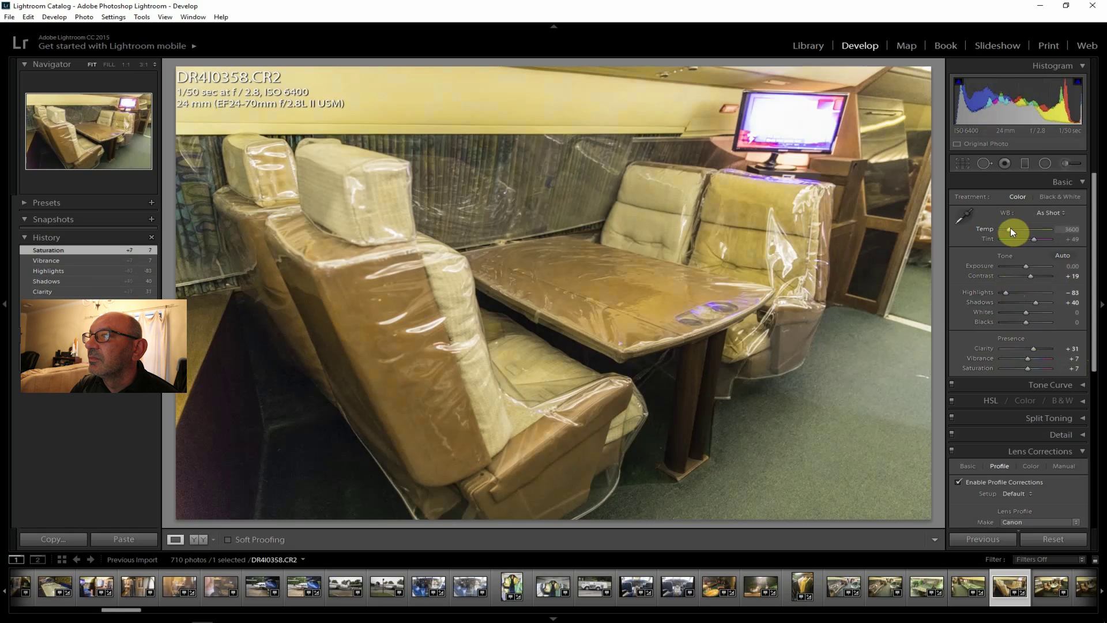
- Cool the white balance of photo DR4I0358.CR2 to Temp 3429 and set Dehaze +24
left_click_drag(1009, 228, 1008, 227)
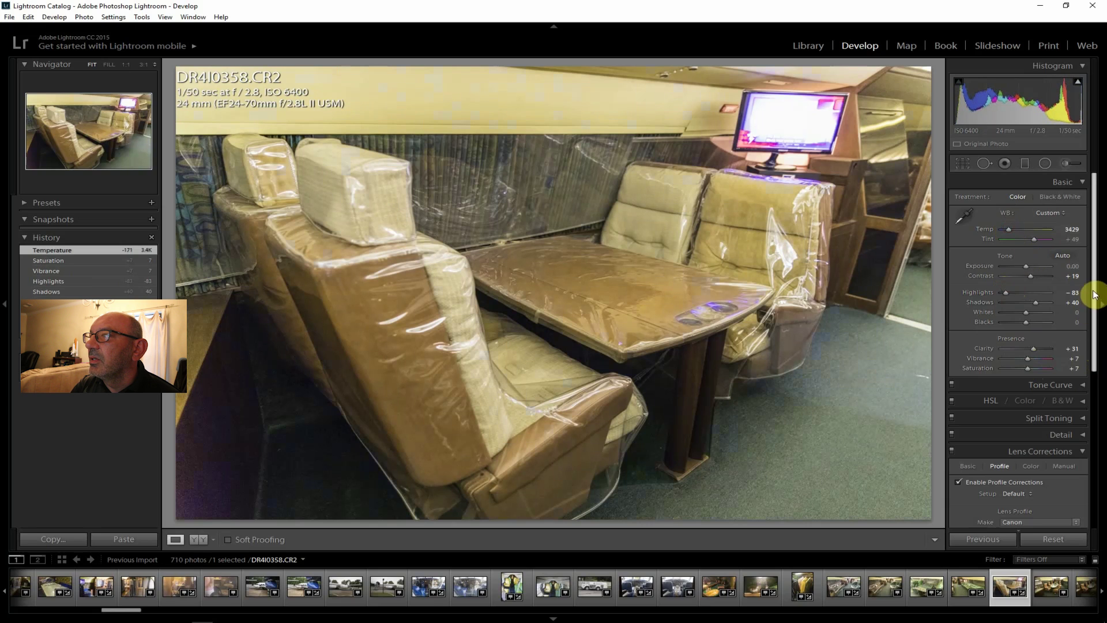
left_click_drag(1094, 294, 1101, 489)
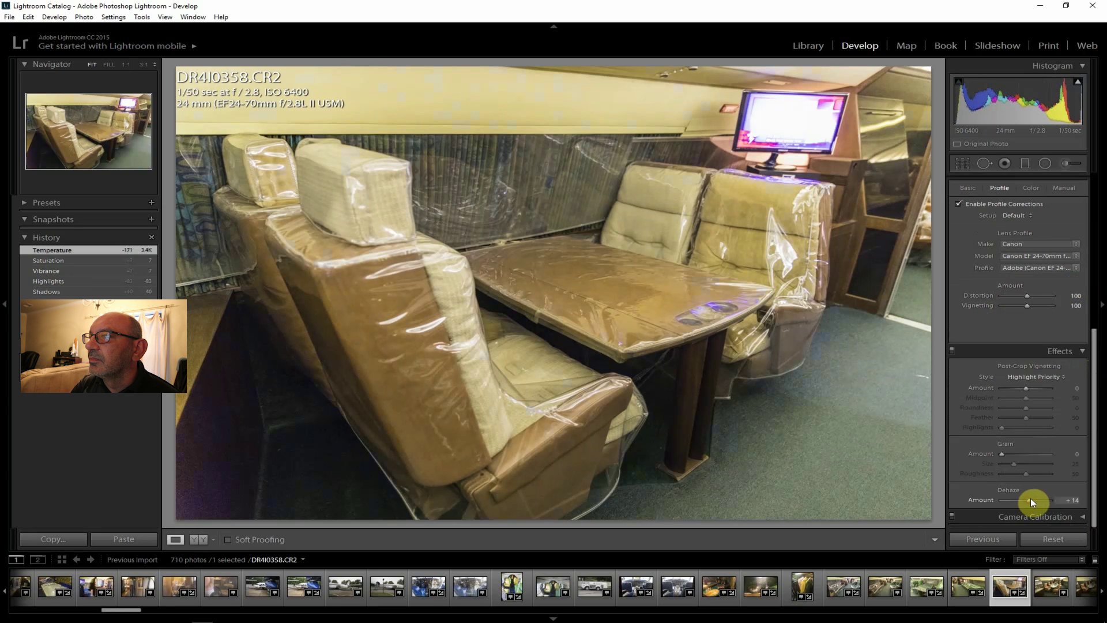
left_click_drag(1029, 498, 1032, 499)
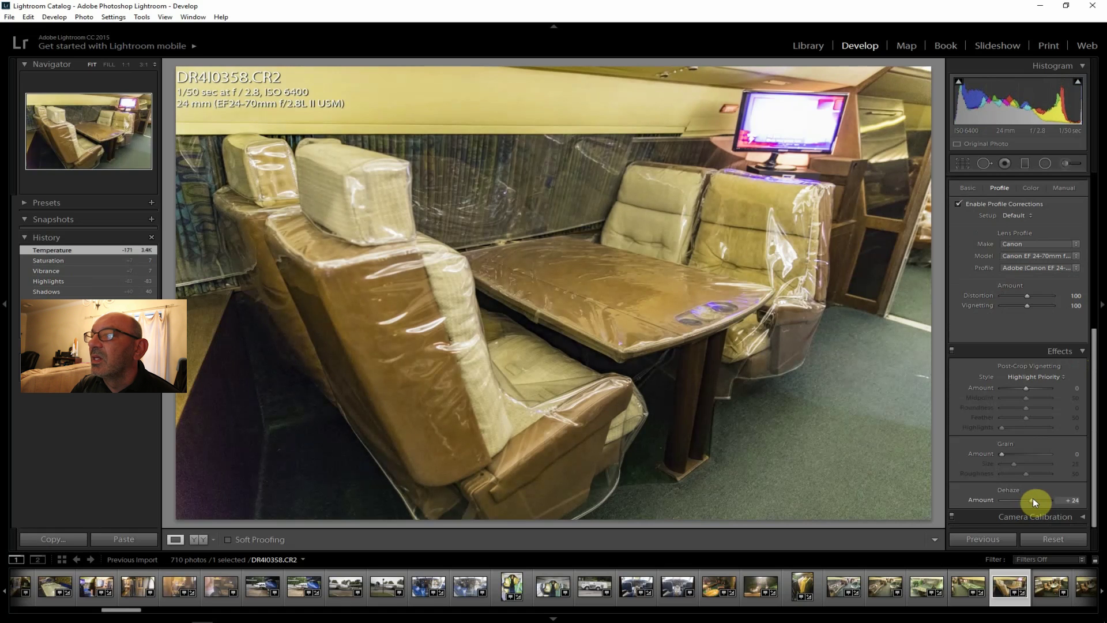
left_click_drag(1094, 457, 1096, 282)
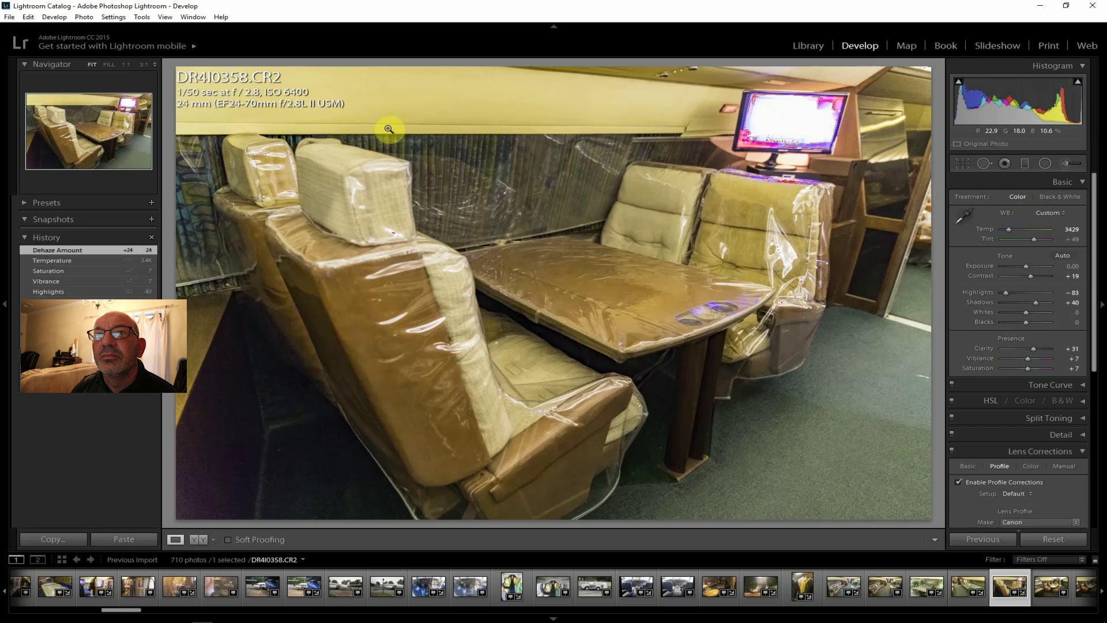
- Export photo DR4I0358.CR2 to J:\ToPost with the existing export settings
left_click(10, 17)
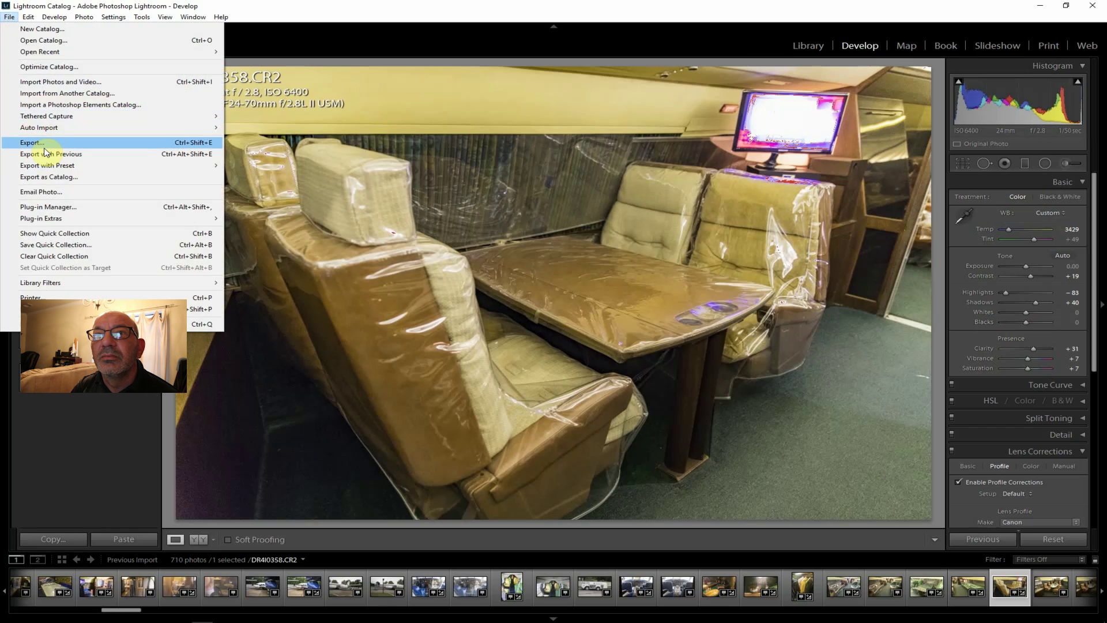
left_click(45, 145)
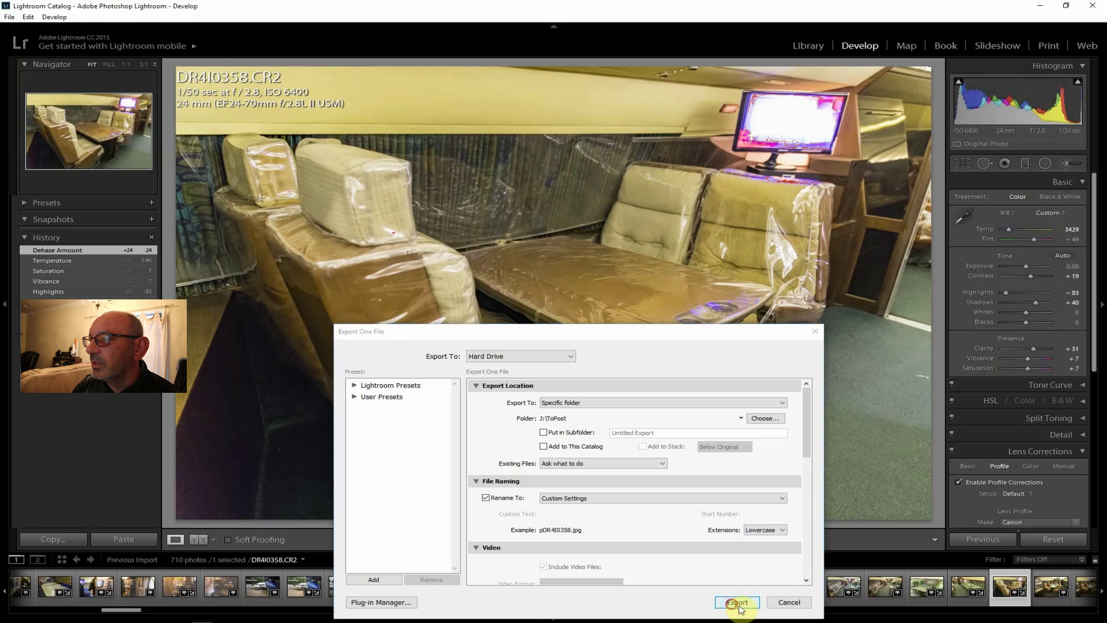
left_click(735, 600)
- Browse from conference table photo DR4I0359.CR2 to green armchair photo DR4I0362.CR2 and enable lens profile corrections on the latter
key("Right")
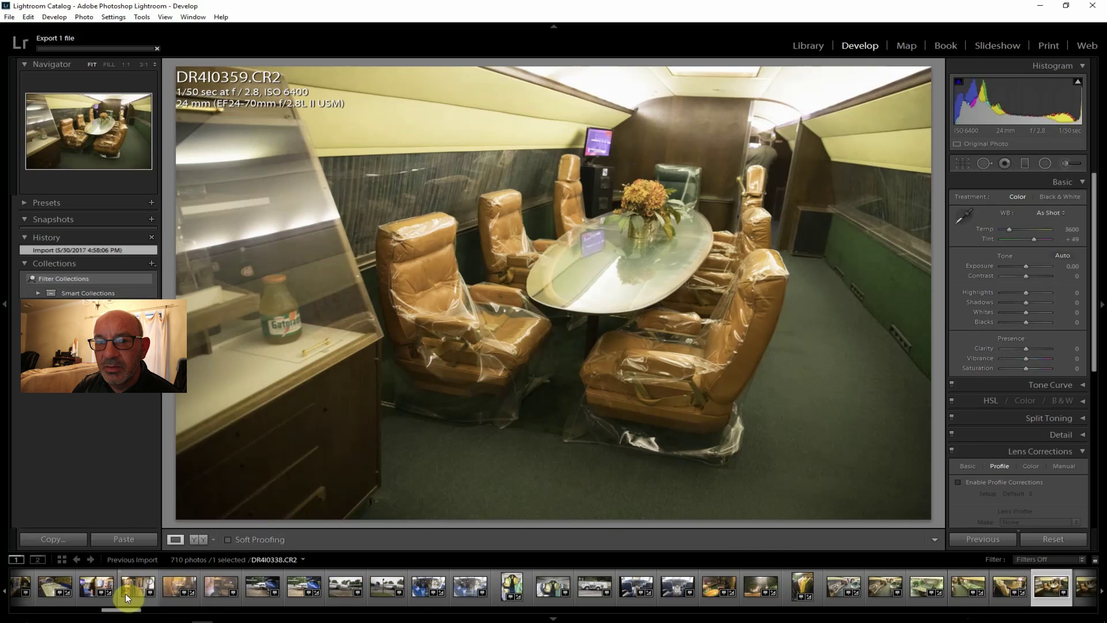
scroll(135, 613, "down", 1)
scroll(137, 613, "down", 3)
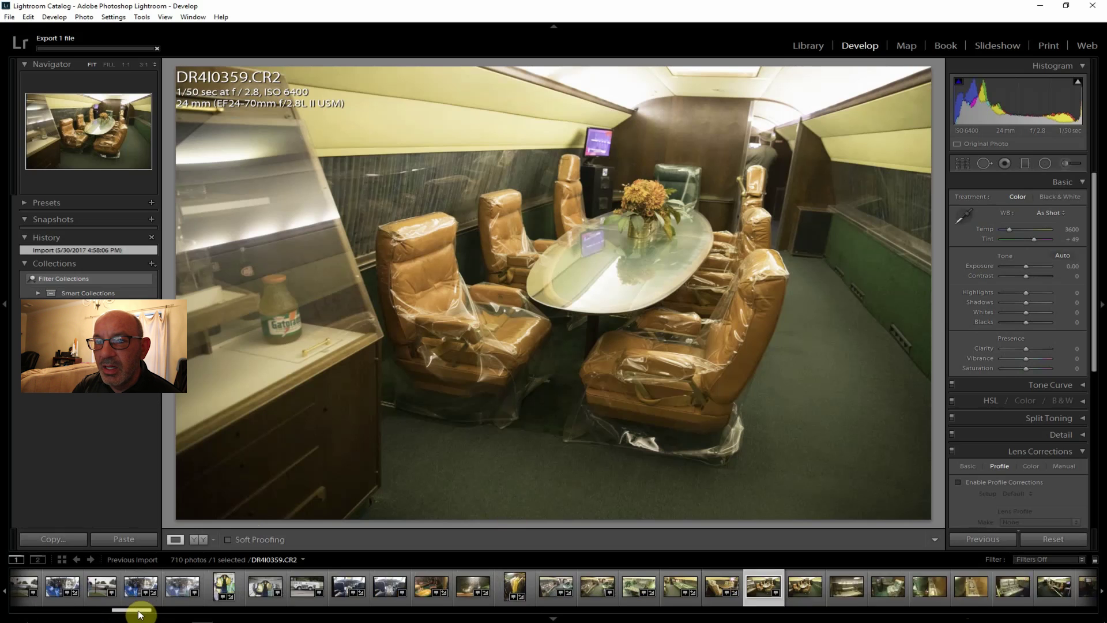
scroll(142, 613, "down", 5)
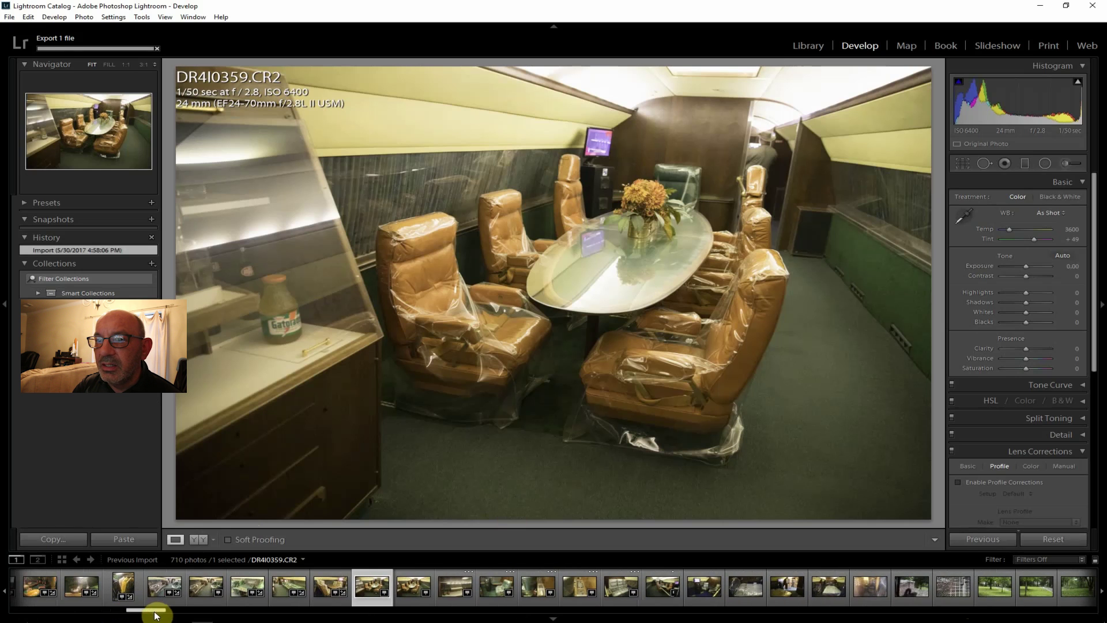
left_click(407, 586)
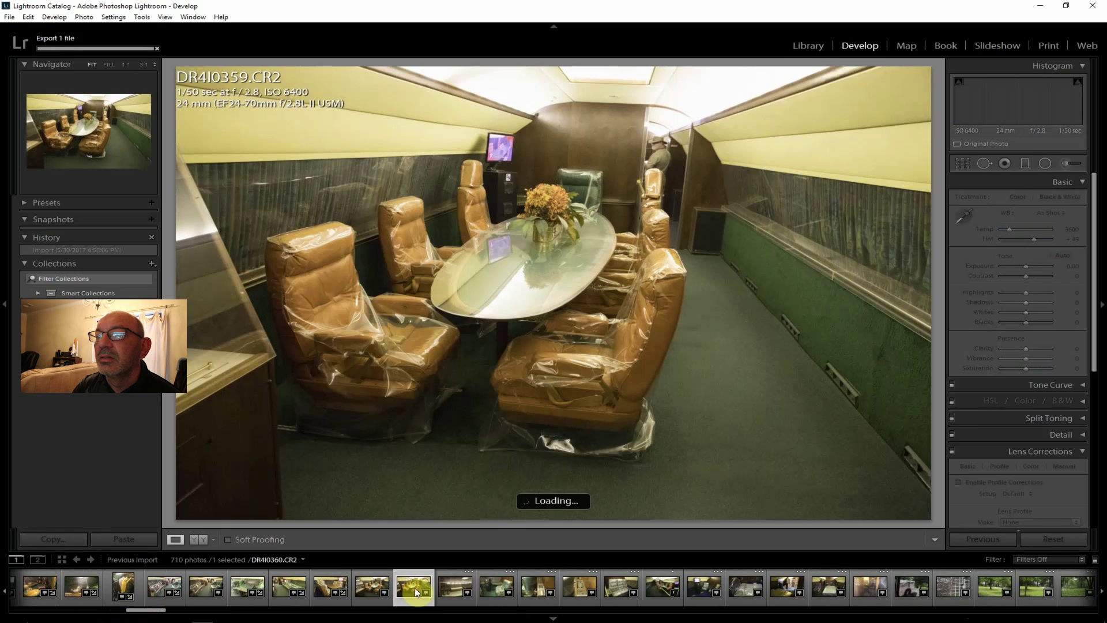
left_click(454, 582)
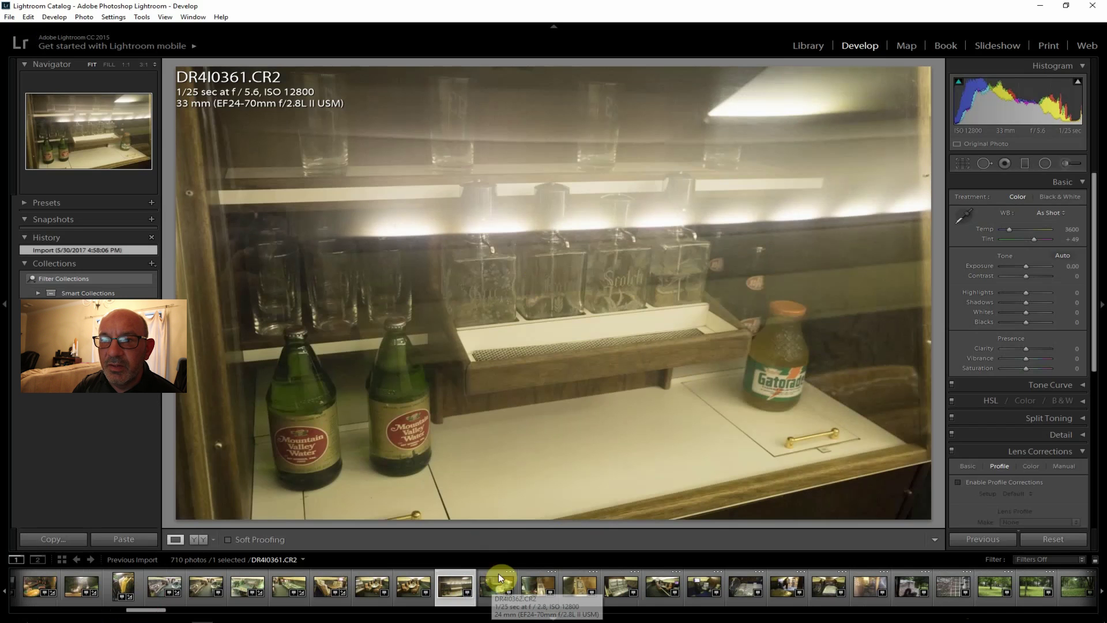
left_click(498, 582)
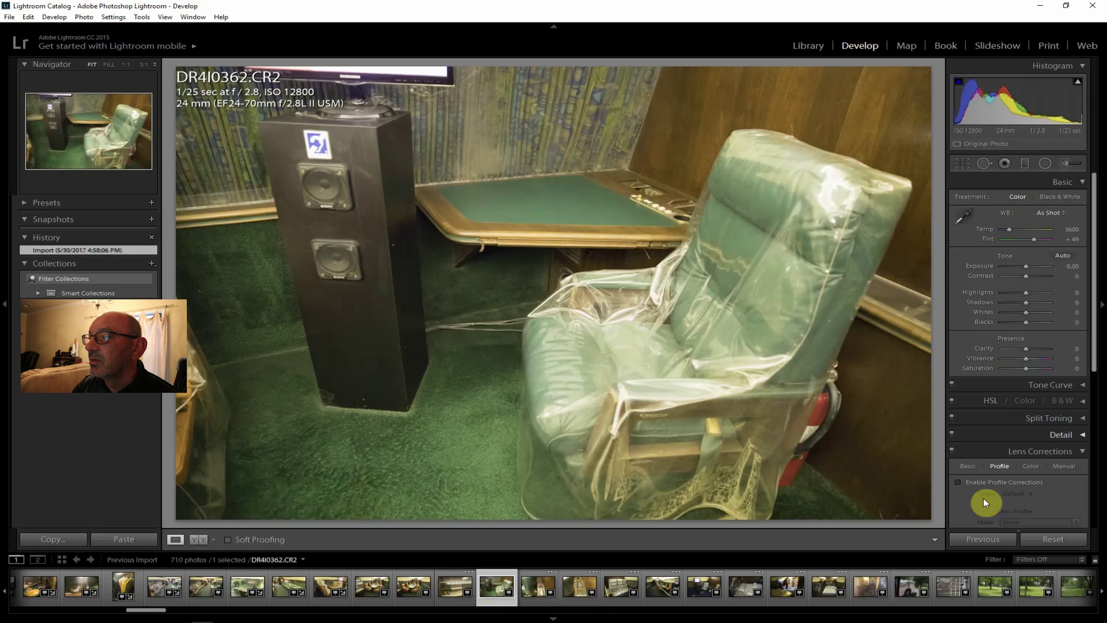
left_click(996, 478)
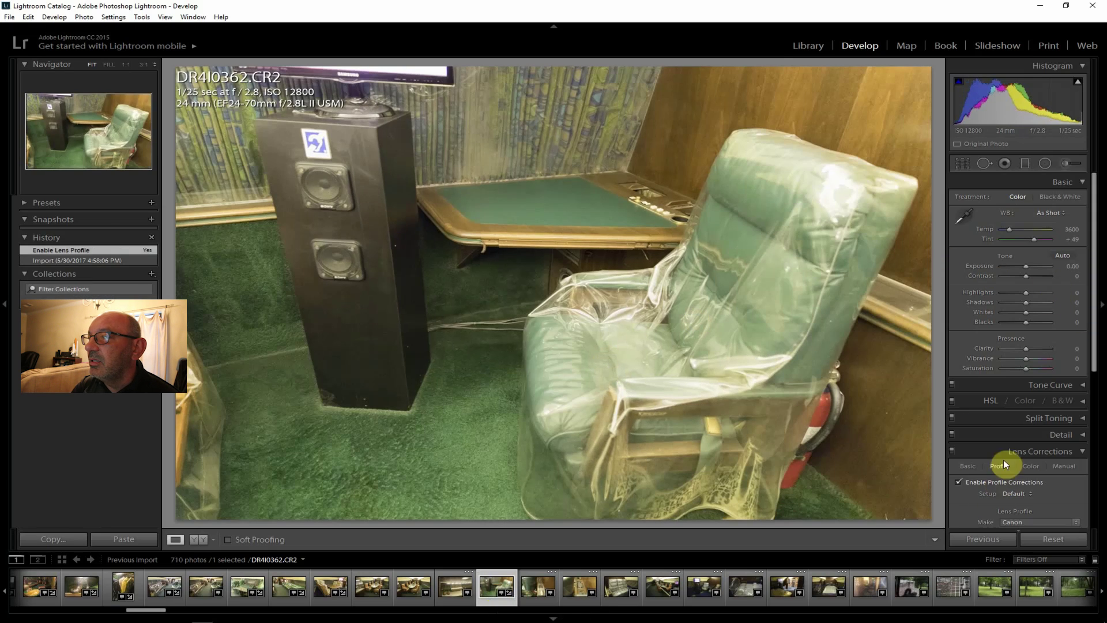
- On green armchair photo DR4I0362.CR2, set Contrast +31, Clarity +31, Shadows +33 and Highlights -71
left_click_drag(1026, 276, 1032, 279)
left_click_drag(1025, 344, 1033, 347)
left_click_drag(1023, 299, 1036, 303)
left_click_drag(1027, 293, 1012, 291)
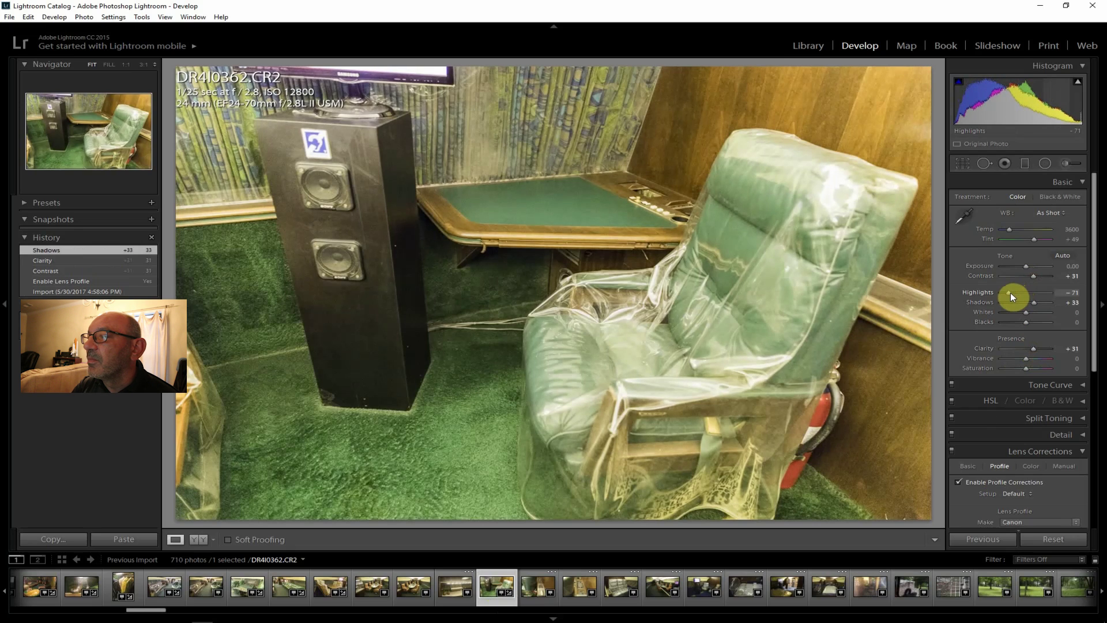
left_click_drag(1010, 293, 1010, 293)
- Slightly raise Vibrance and Saturation on green armchair photo DR4I0362.CR2 and set Dehaze +24
left_click(1025, 360)
mouse_move(1026, 355)
left_mouse_down()
mouse_move(1026, 368)
mouse_move(1035, 363)
left_mouse_up()
left_click(1026, 368)
left_click_drag(1101, 345, 1094, 531)
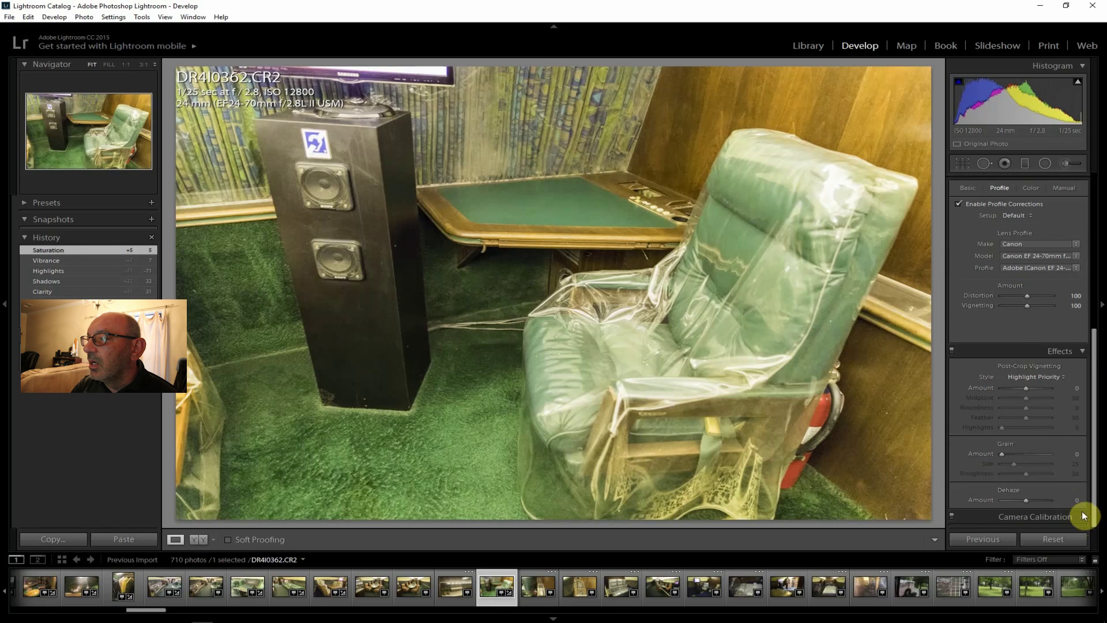
left_click(1024, 500)
left_click_drag(1026, 501, 1032, 499)
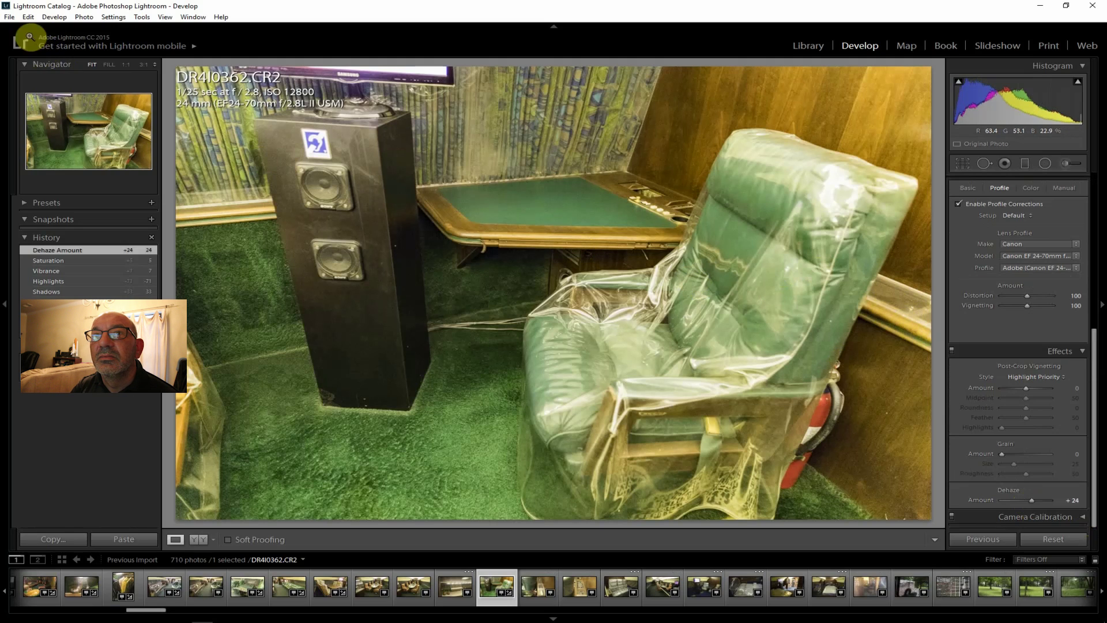
- Export green armchair photo DR4I0362.CR2 to J:\ToPost with the existing export settings
left_click(9, 16)
key("Escape")
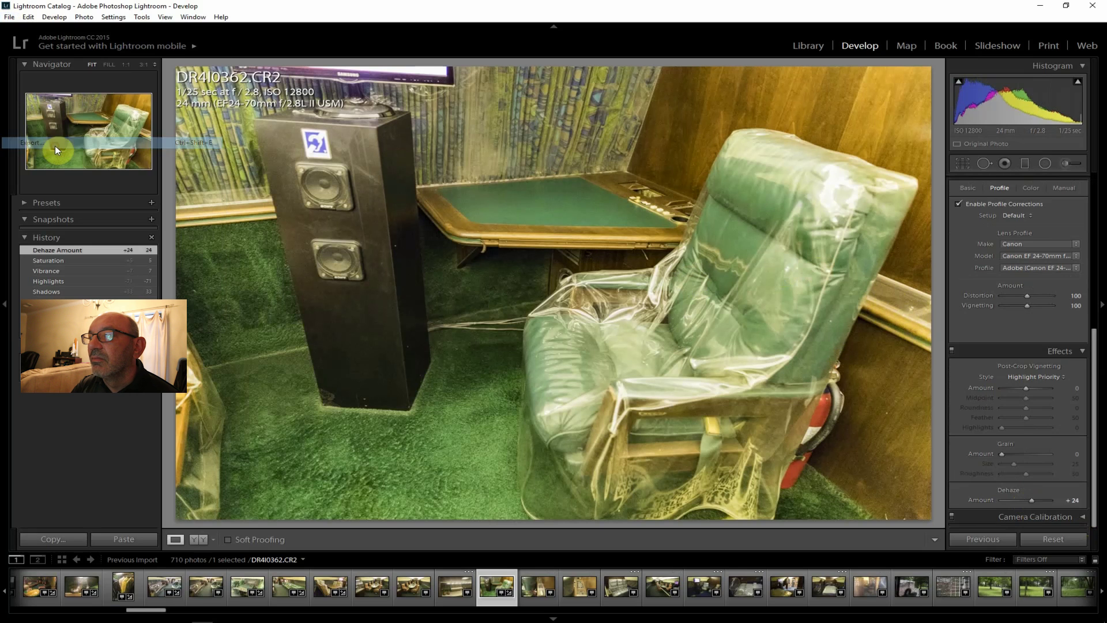
key("ctrl+shift+e")
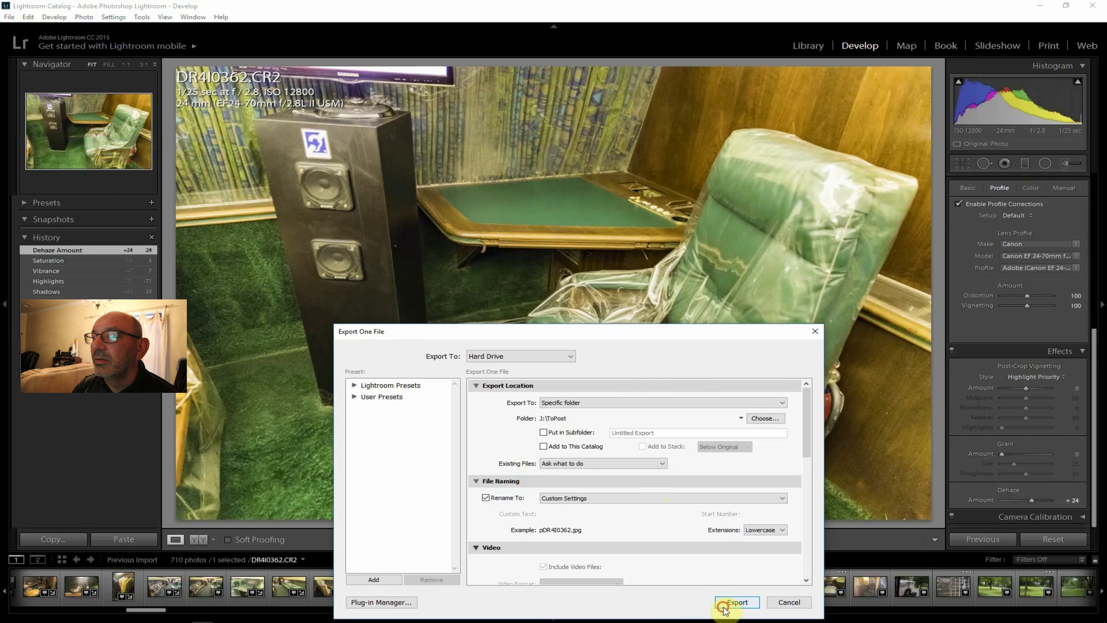
left_click(728, 602)
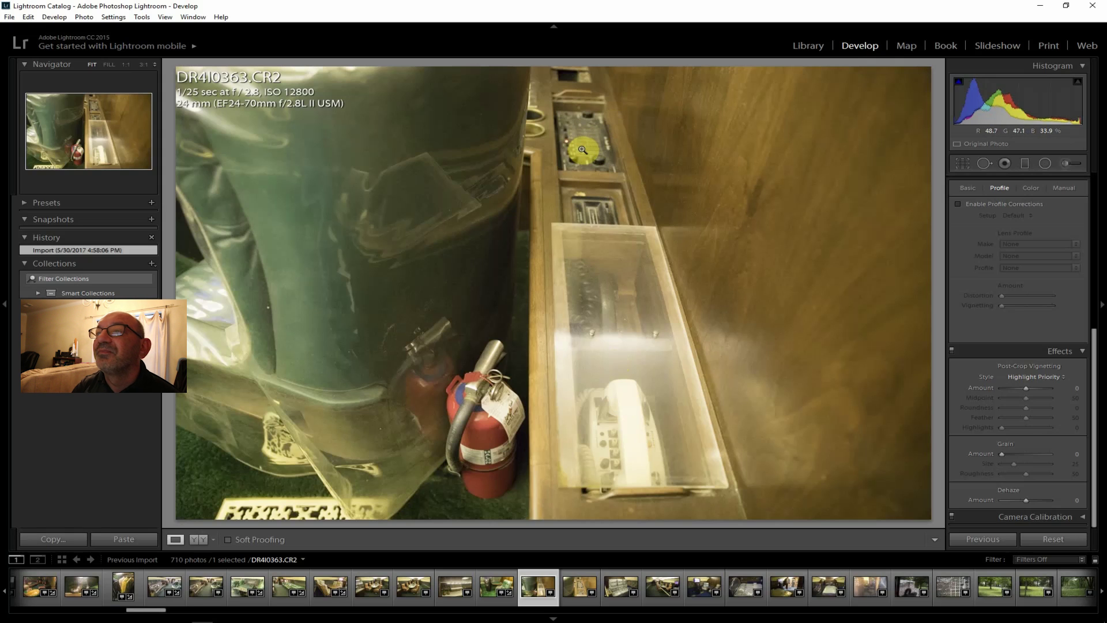
- On fire extinguisher and telephone photo DR4I0363.CR2, enable lens profile corrections and set Clarity +33, Contrast +21, Shadows +36 and Highlights -43
left_click(991, 203)
left_click_drag(1088, 403, 1088, 247)
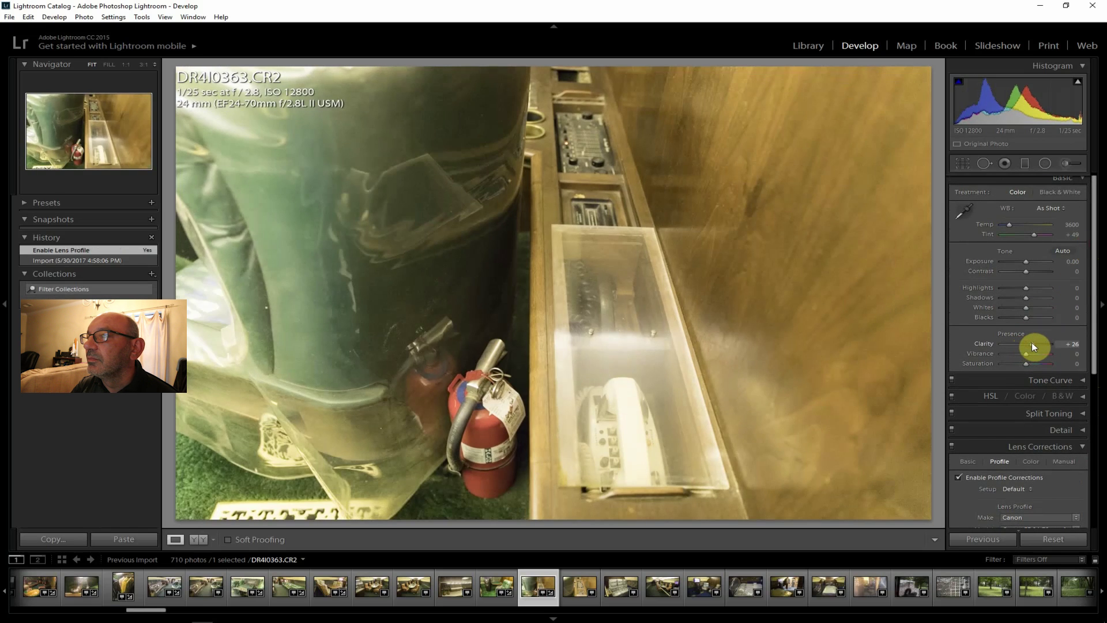
left_click_drag(1032, 345, 1034, 344)
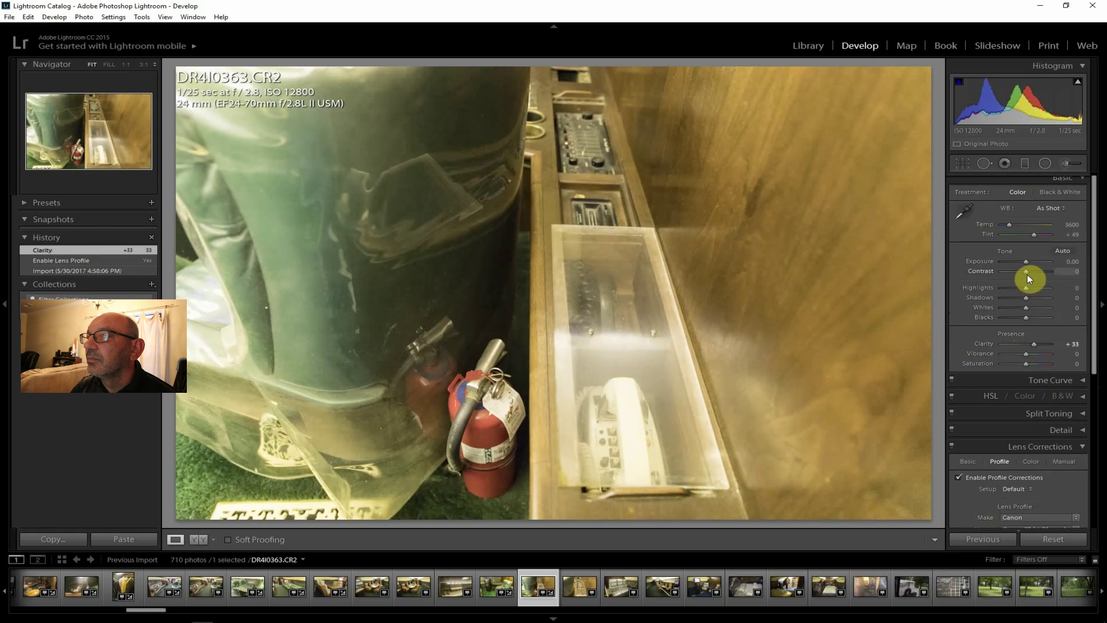
mouse_move(1027, 271)
left_mouse_down()
mouse_move(1035, 298)
mouse_move(1014, 285)
left_mouse_up()
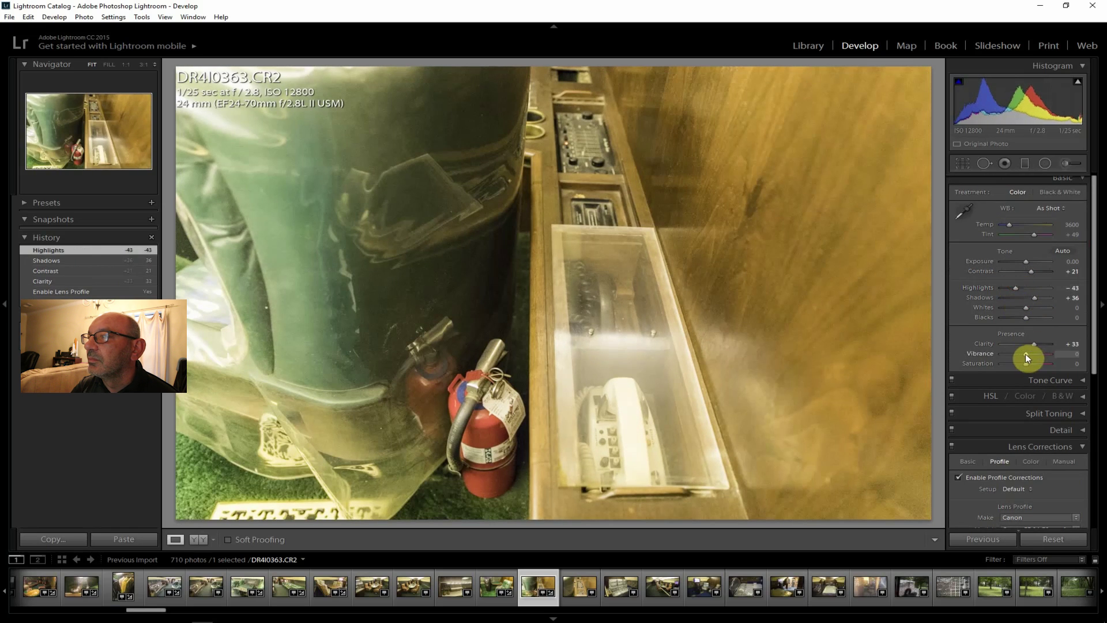
- On photo DR4I0363.CR2, set Vibrance +10, Saturation +7, Temp 3071 and Dehaze +40
left_click_drag(1027, 352, 1027, 364)
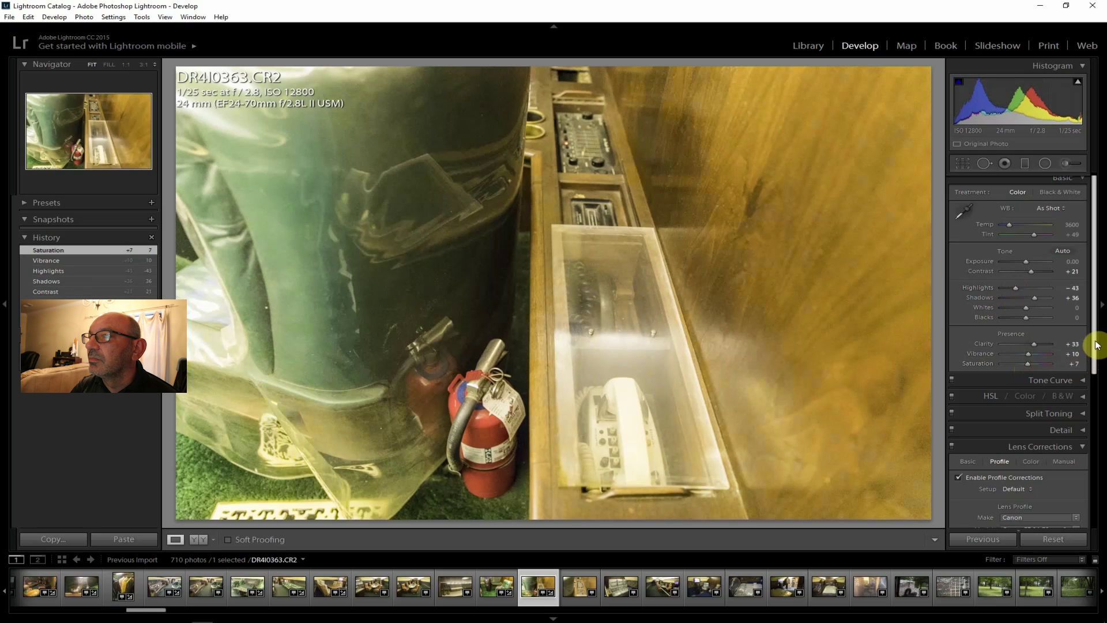
left_click_drag(1009, 224, 1008, 223)
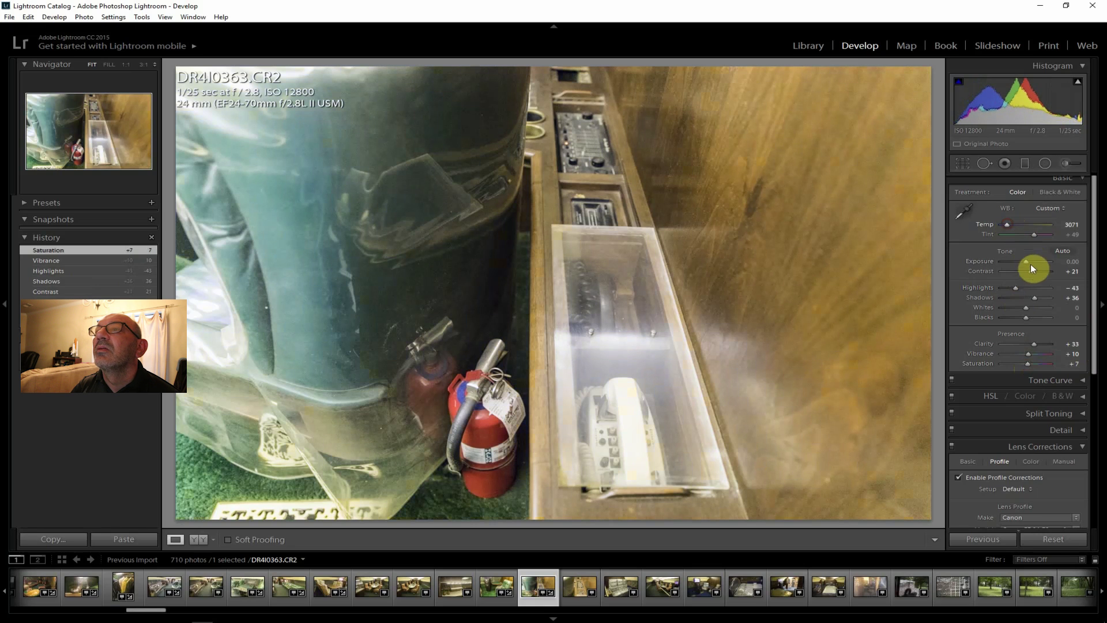
left_click_drag(1096, 311, 1097, 464)
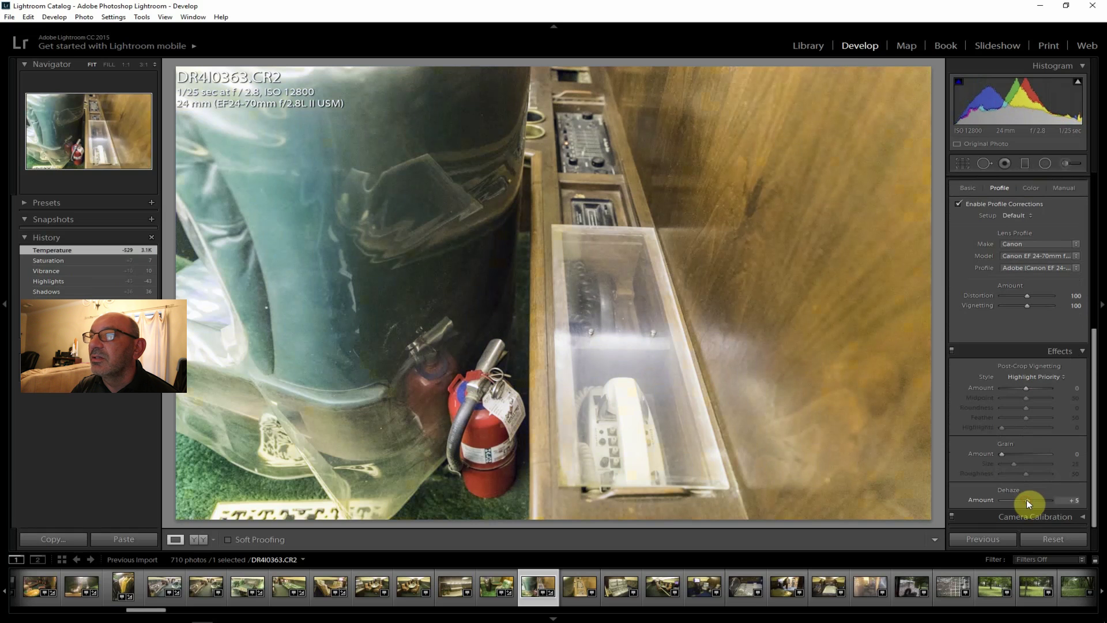
left_click_drag(1026, 500, 1030, 500)
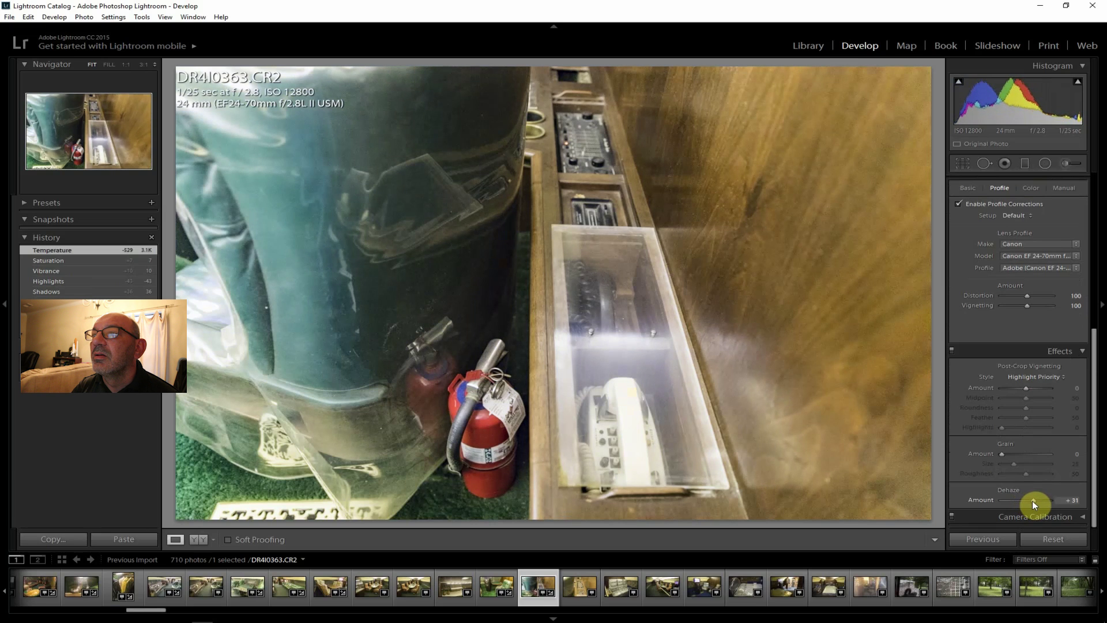
left_click_drag(1034, 500, 1034, 500)
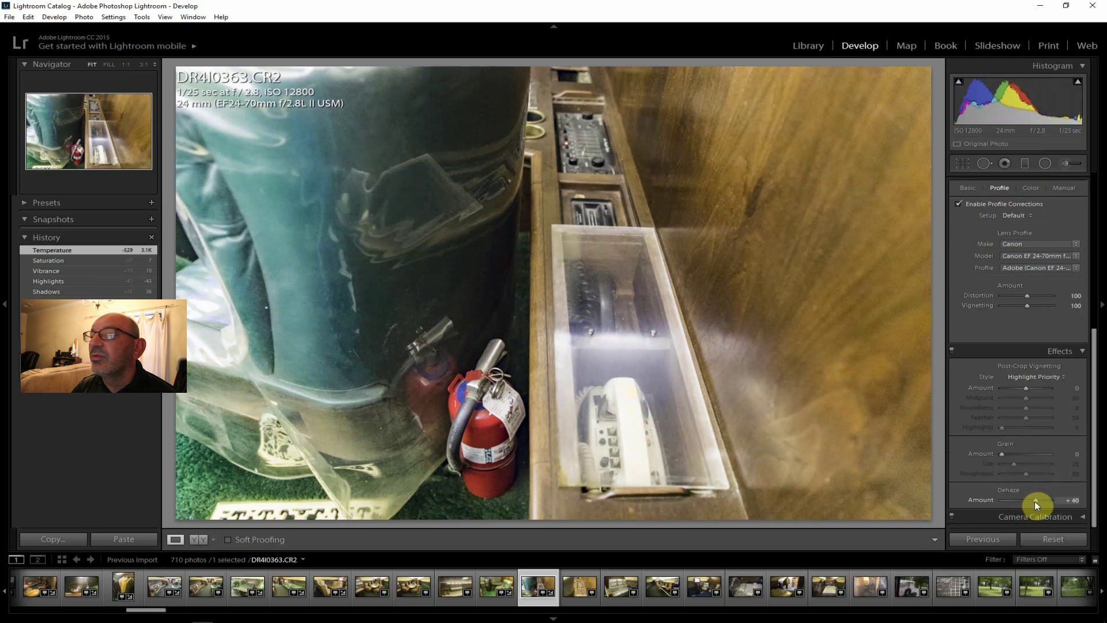
left_click_drag(1034, 501, 1034, 501)
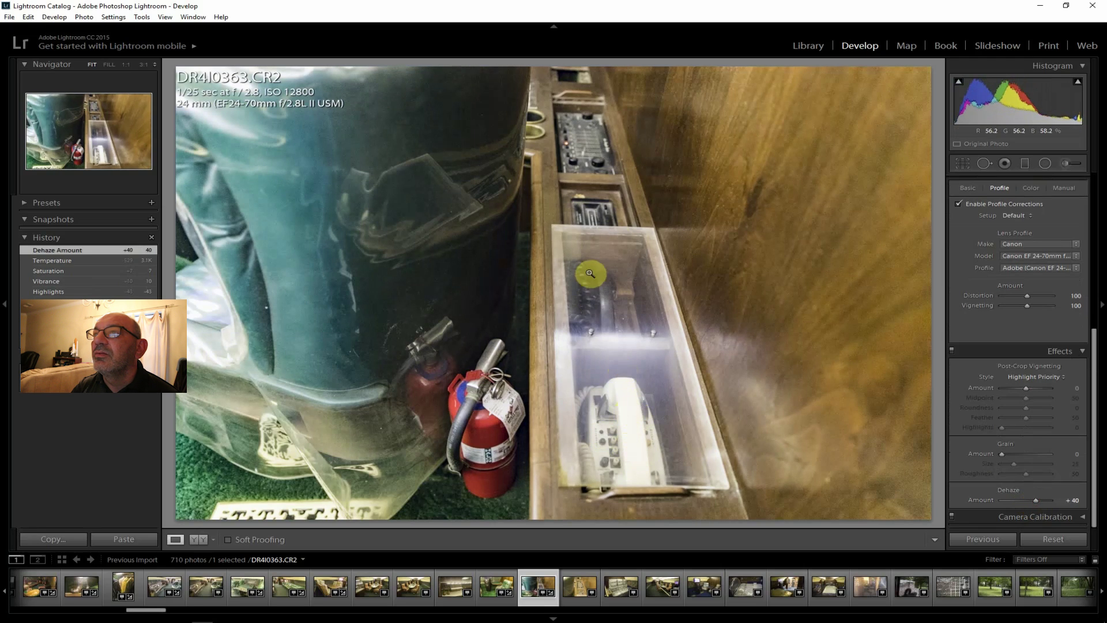
left_click_drag(1092, 441, 1091, 285)
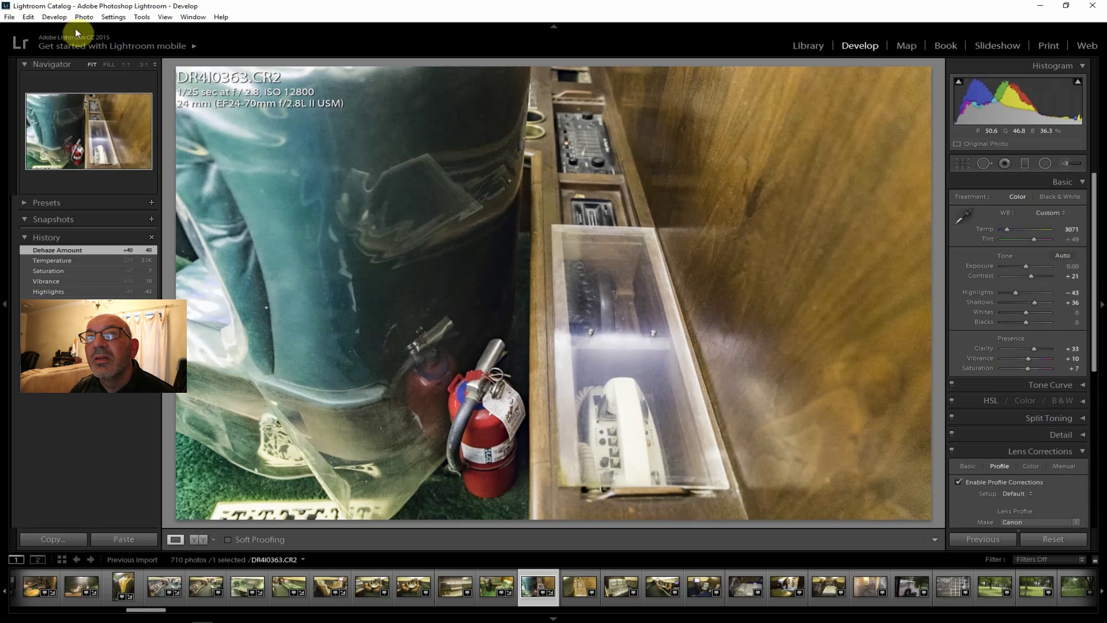
- Export fire extinguisher and telephone photo DR4I0363.CR2 to J:\ToPost with the existing export settings
left_click(10, 17)
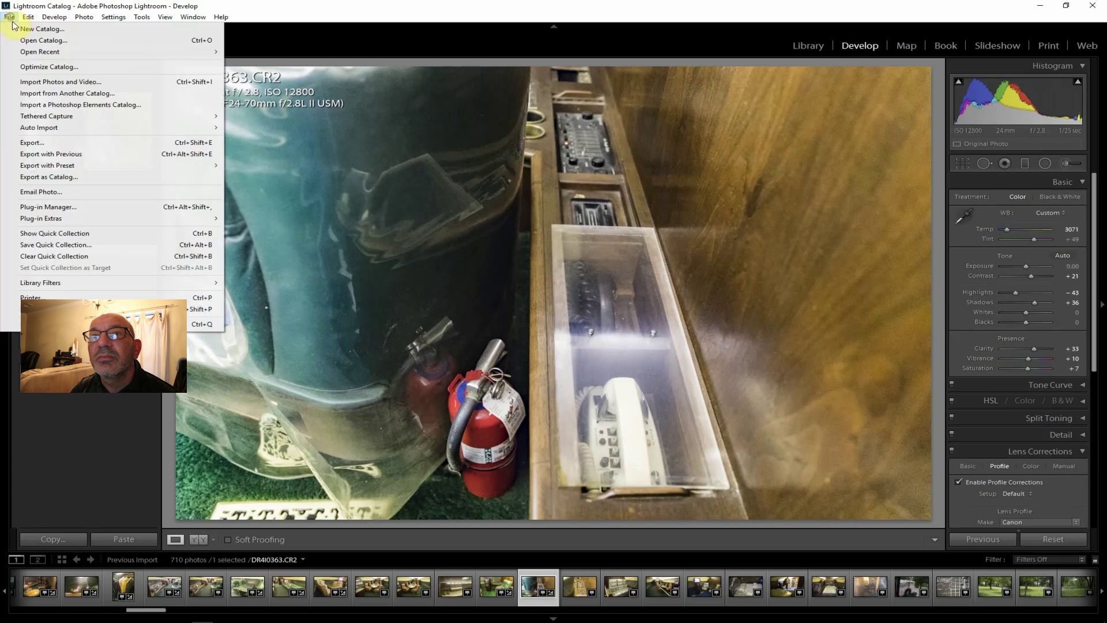
left_click(47, 143)
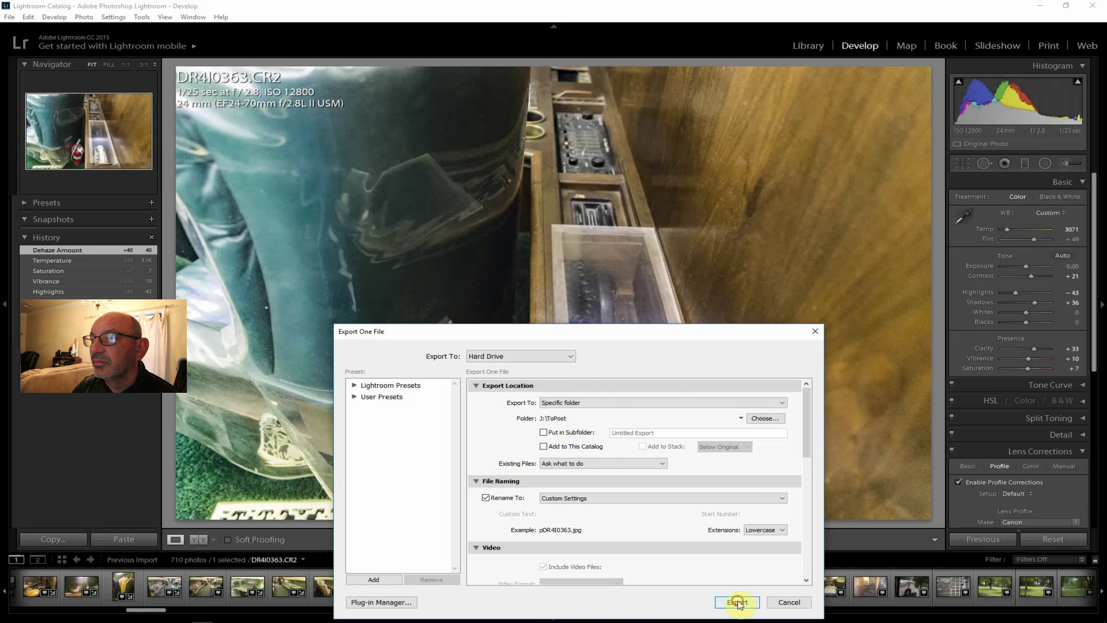
left_click(737, 602)
- Inspect the control panel in photo DR4I0364.CR2 at 1:1 for sharpness and return to the fitted view
left_click(580, 590)
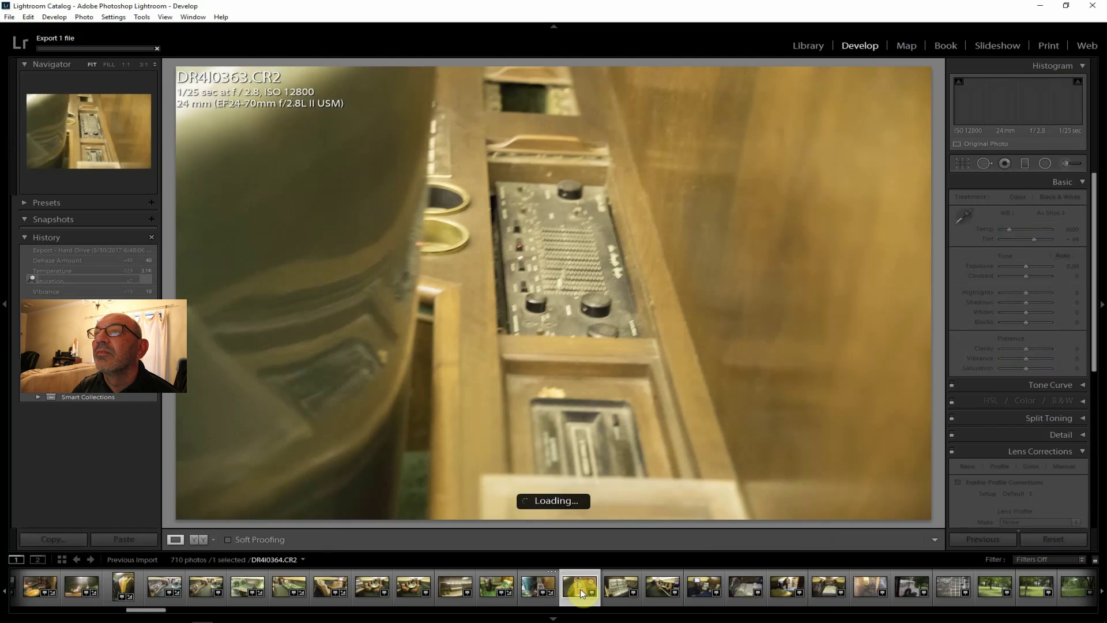
left_click(574, 270)
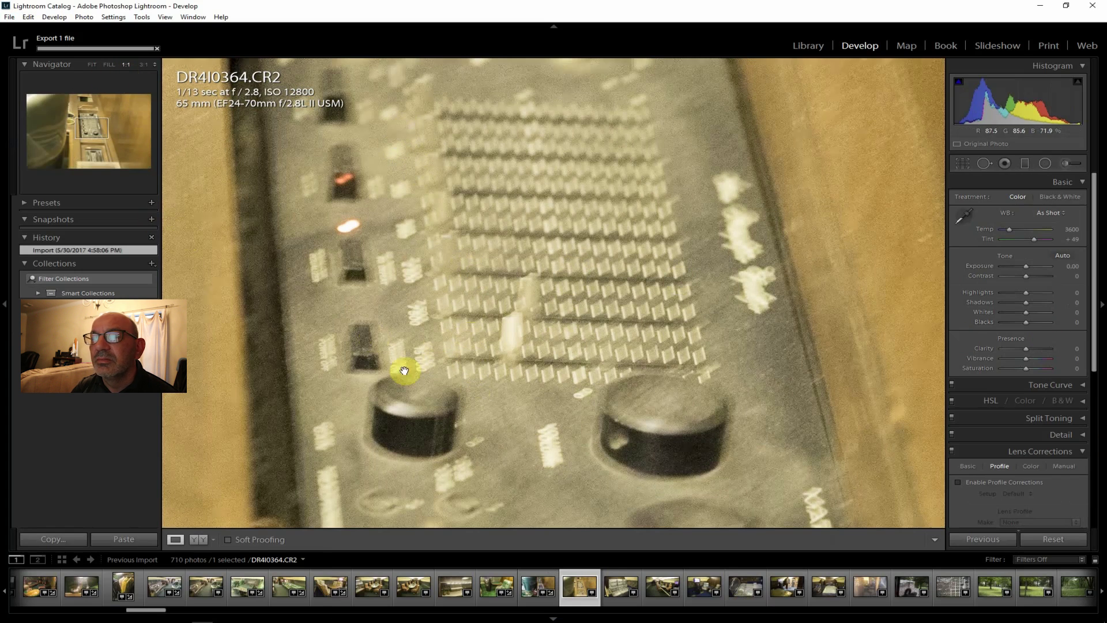
left_click(89, 62)
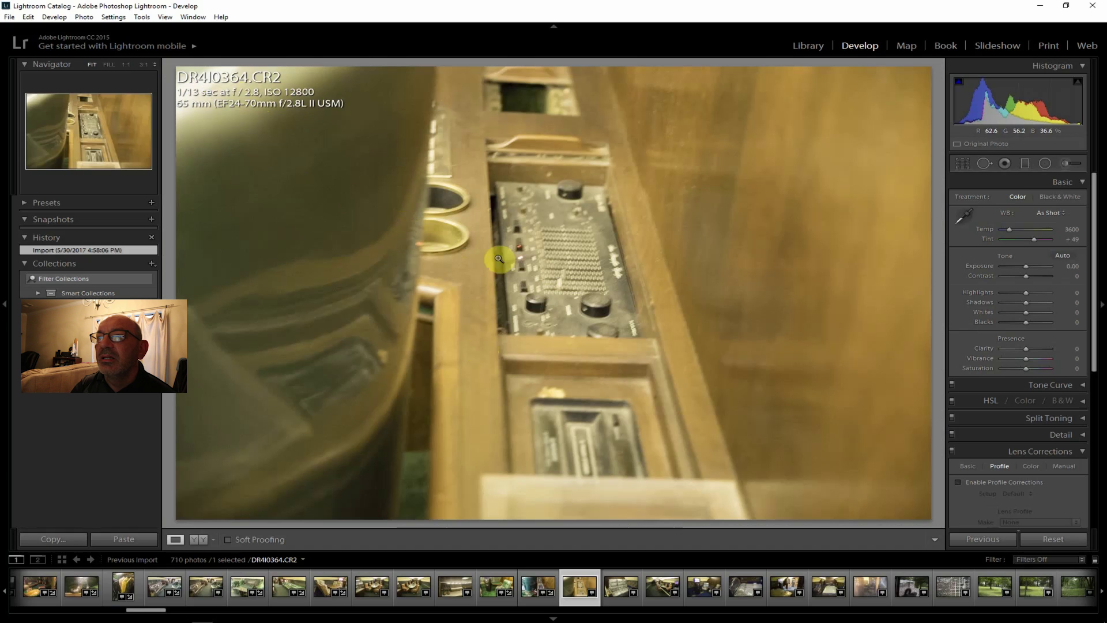
left_click(583, 290)
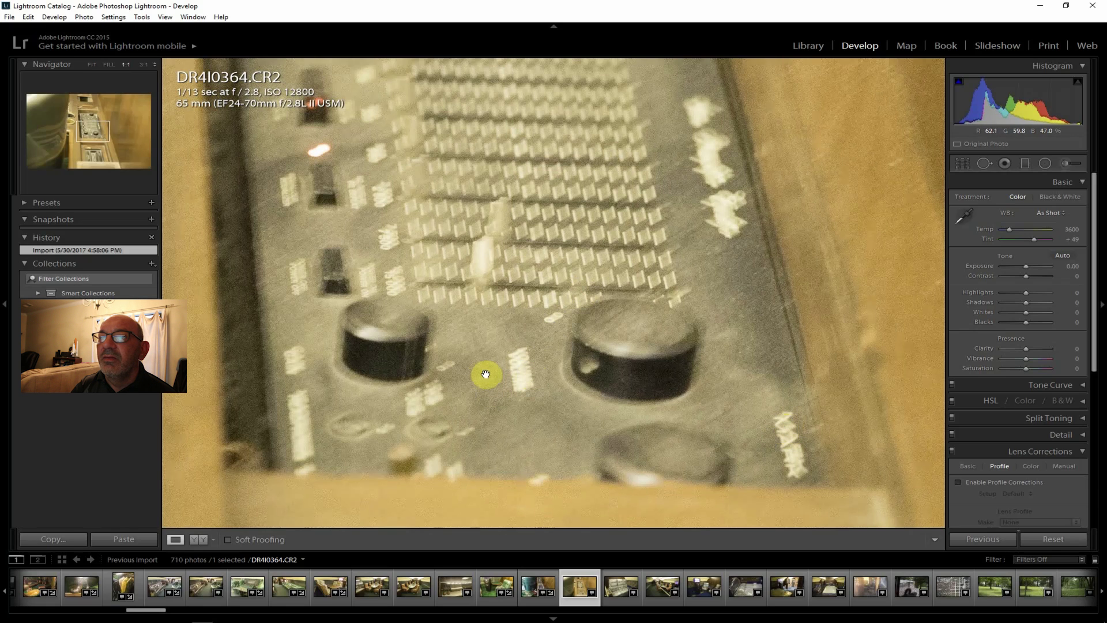
left_click(89, 65)
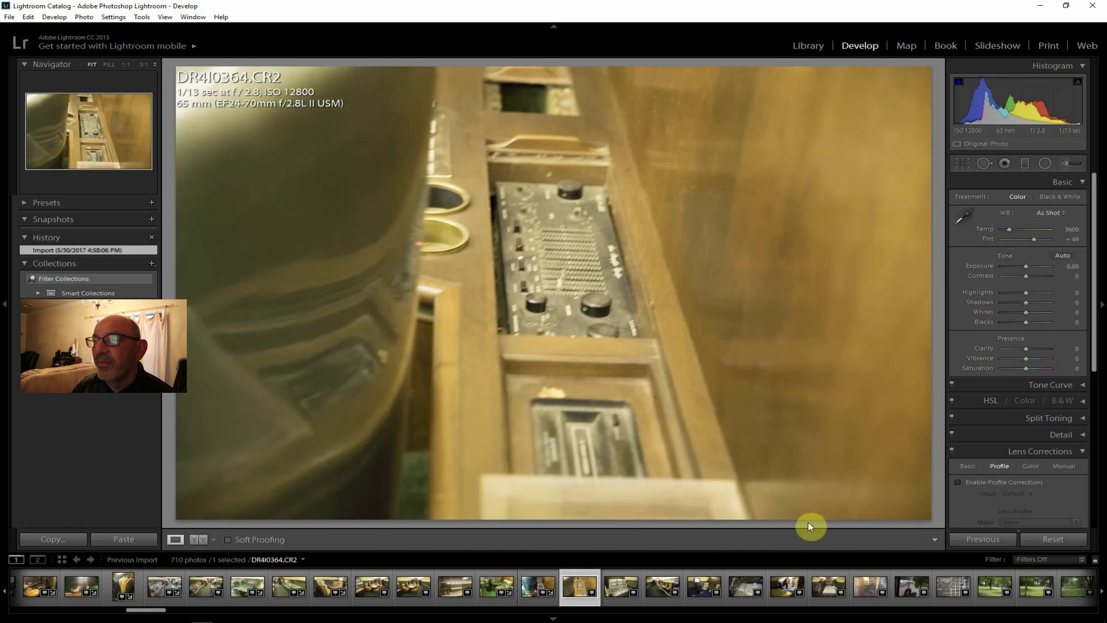
- On three-seat sofa photo DR4I0365.CR2, enable lens profile corrections and set Contrast +29 and Clarity +33
left_click(621, 586)
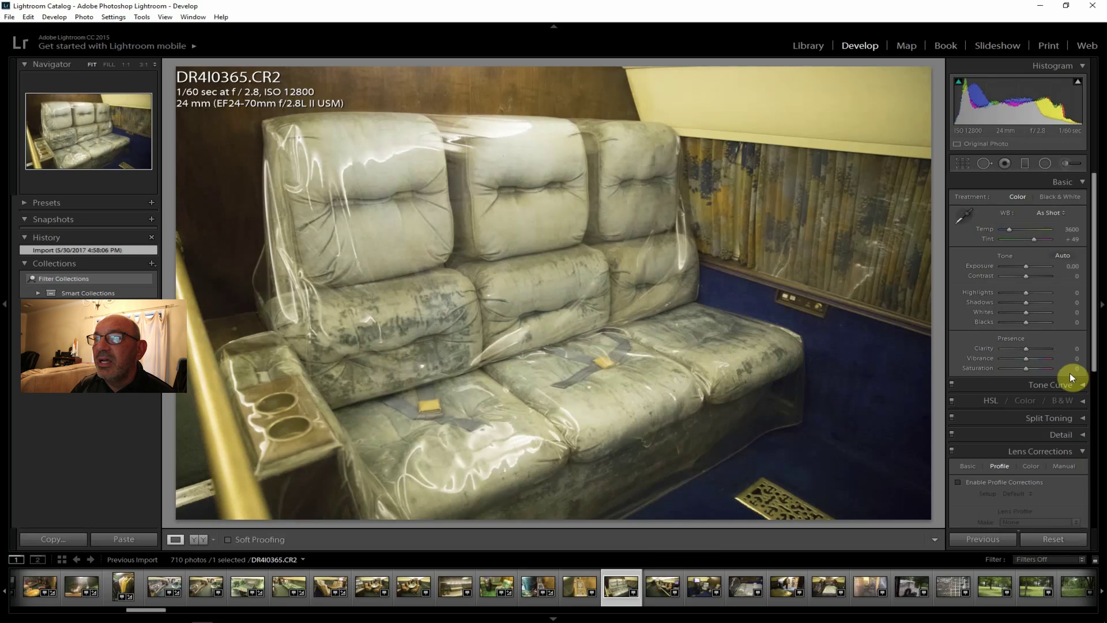
left_click(1013, 484)
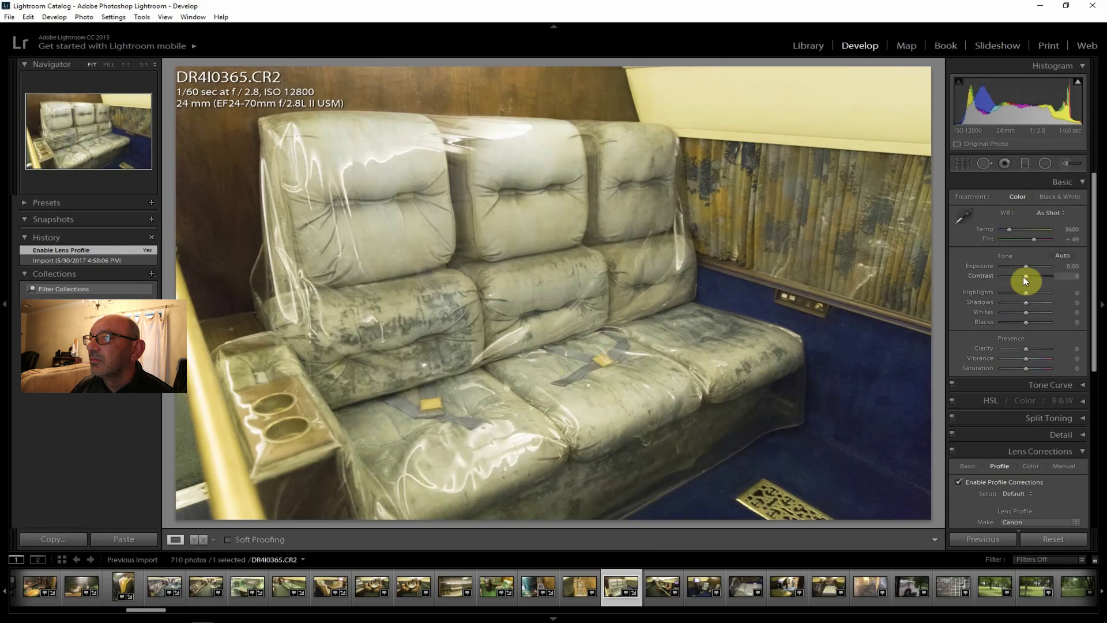
left_click_drag(1026, 276, 1033, 275)
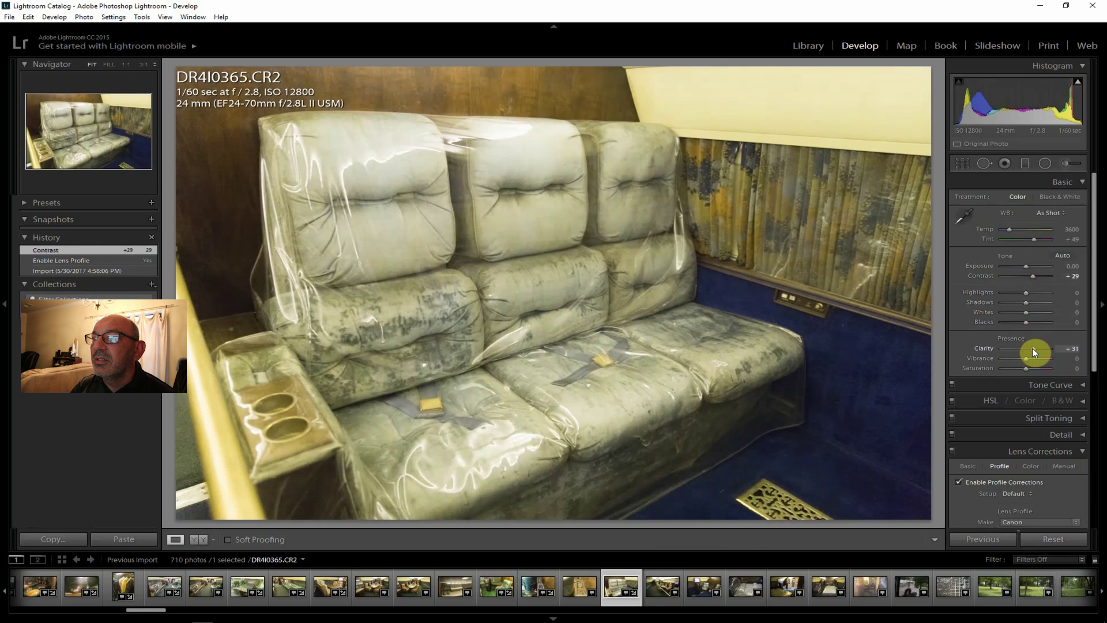
left_click_drag(1032, 347, 1033, 348)
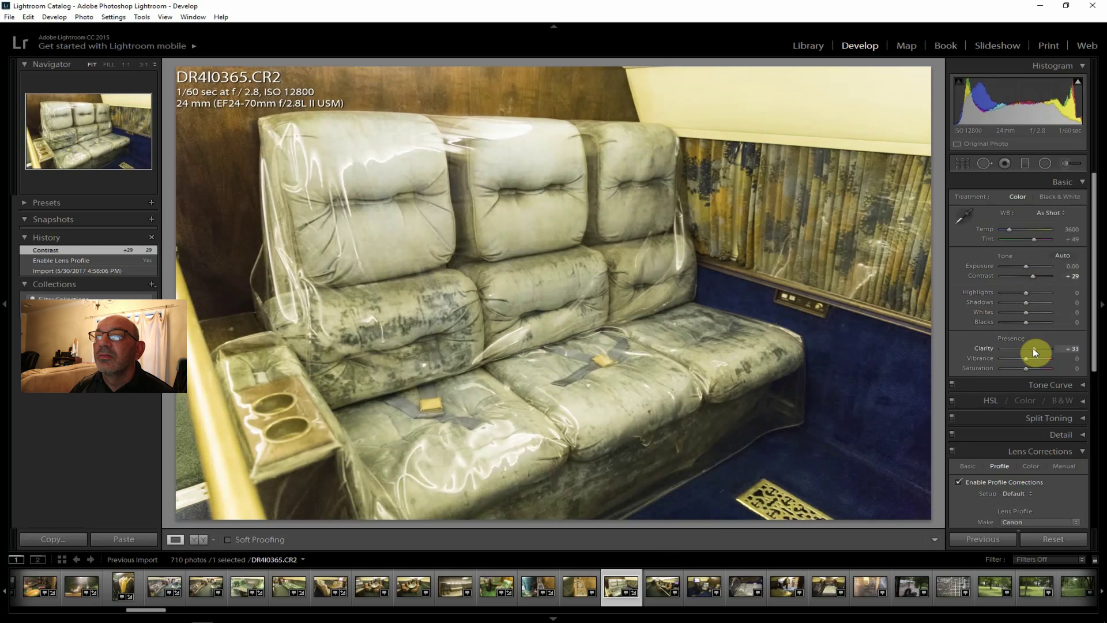
left_click_drag(1033, 348, 1031, 348)
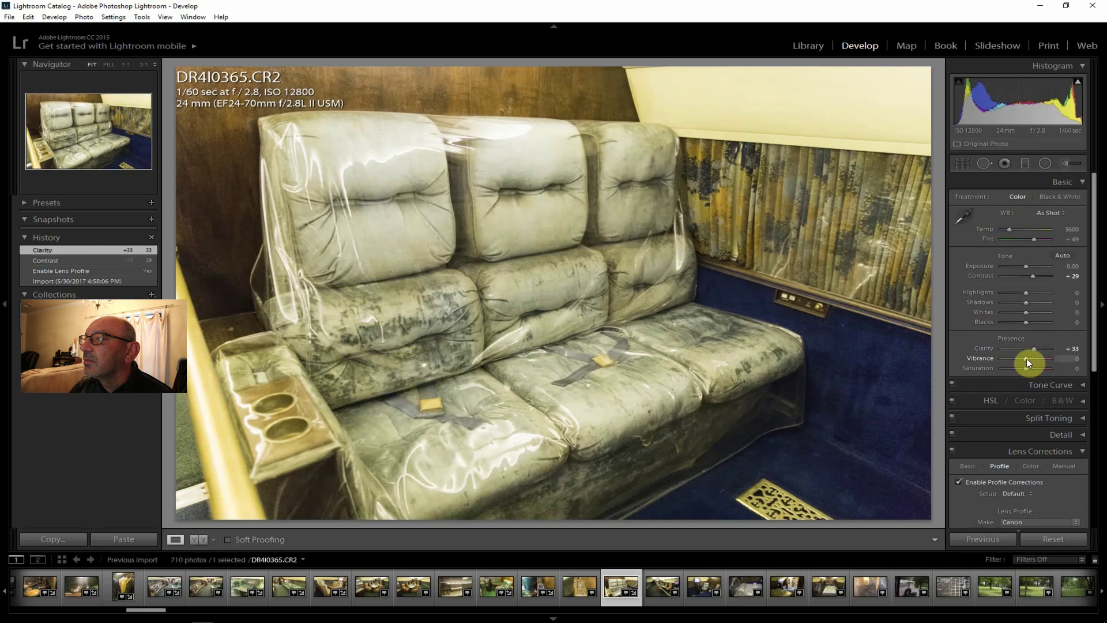
- On photo DR4I0365.CR2, slightly raise Vibrance and Saturation, lift Shadows, lower Highlights and set Dehaze +14
left_click_drag(1030, 358, 1029, 368)
left_click_drag(1026, 303, 1016, 293)
scroll(1095, 305, "down", 1)
left_click_drag(1094, 306, 1025, 496)
- Export sofa photo DR4I0365.CR2 to J:\ToPost with the existing export settings
left_click(9, 17)
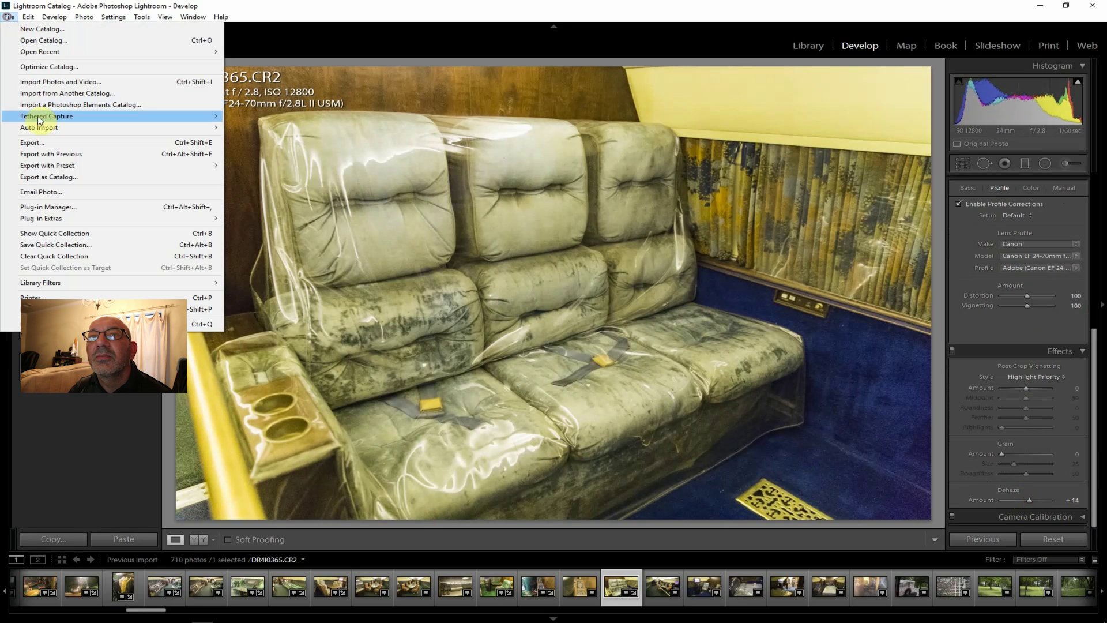
left_click(43, 144)
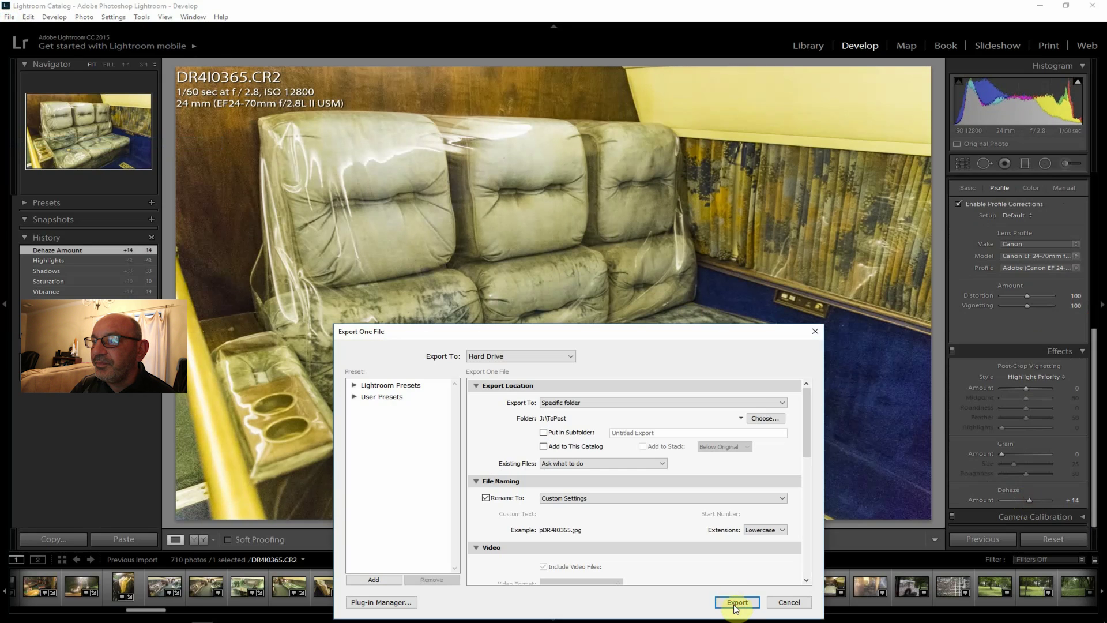
left_click(732, 601)
- On television and armchairs photo DR4I0367.CR2, enable lens profile corrections and set Contrast +21, Shadows +29 and Clarity +26
left_click(657, 593)
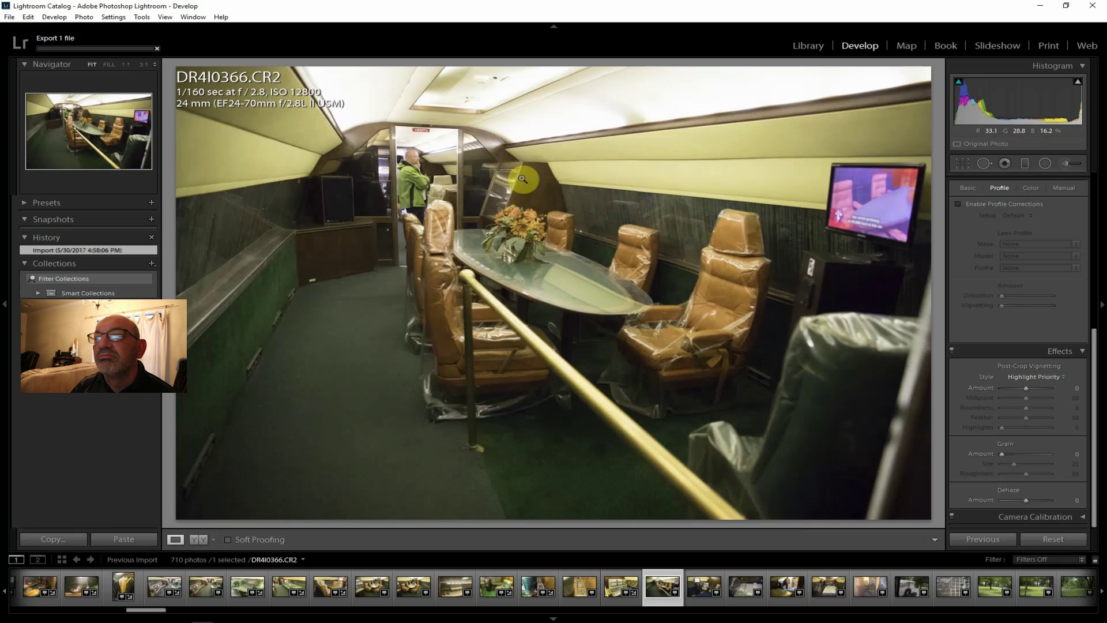
left_click(708, 584)
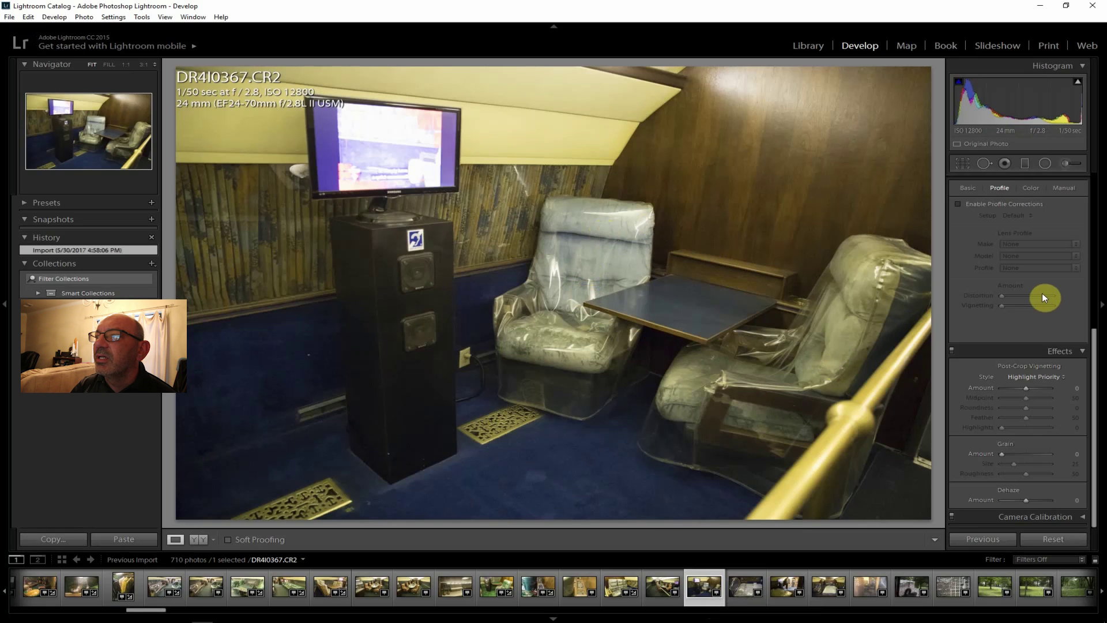
left_click(968, 203)
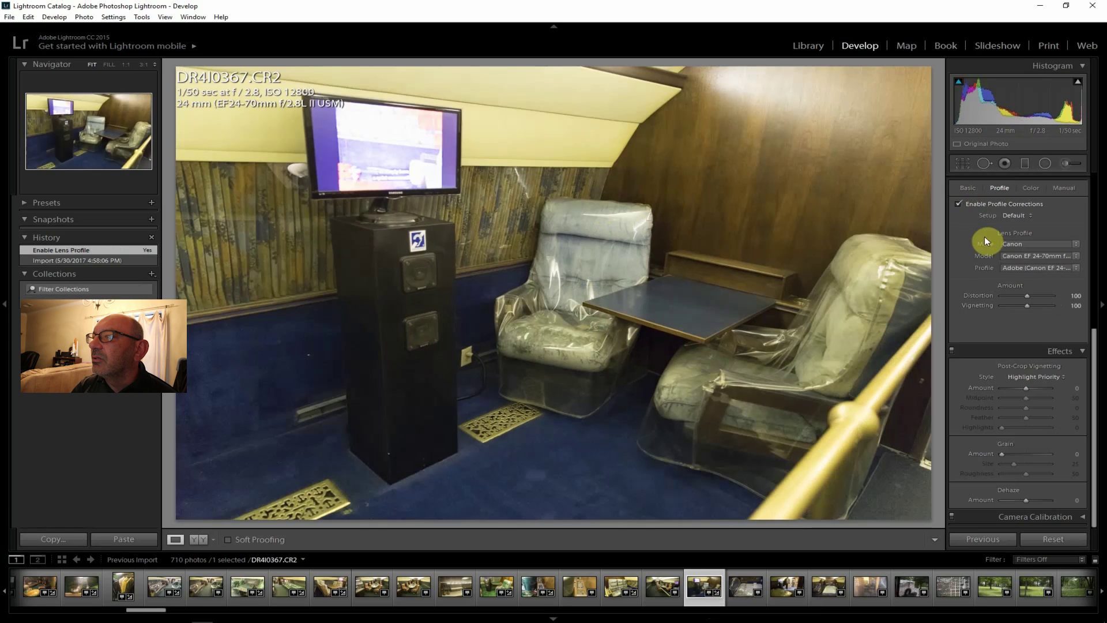
scroll(1095, 346, "up", 5)
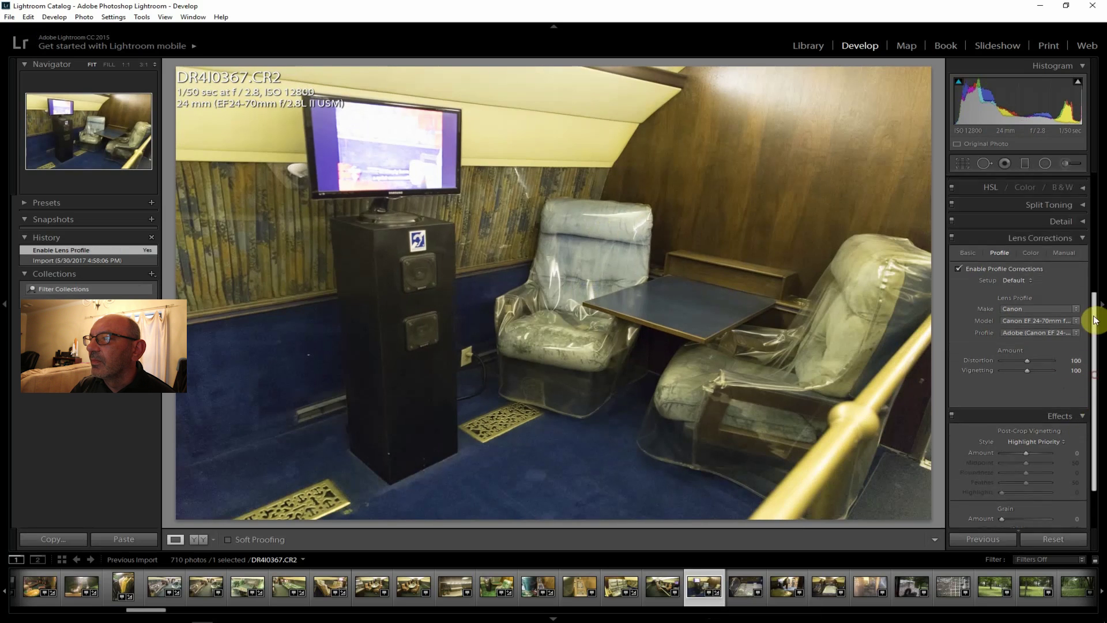
left_click_drag(1026, 275, 1031, 278)
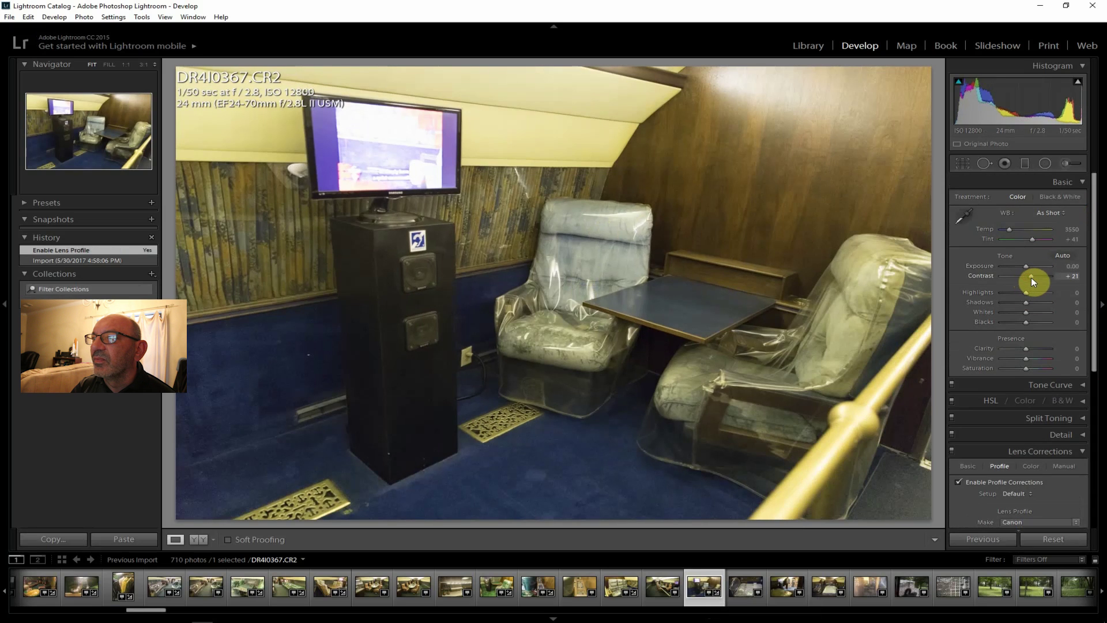
left_click_drag(1026, 301, 1033, 302)
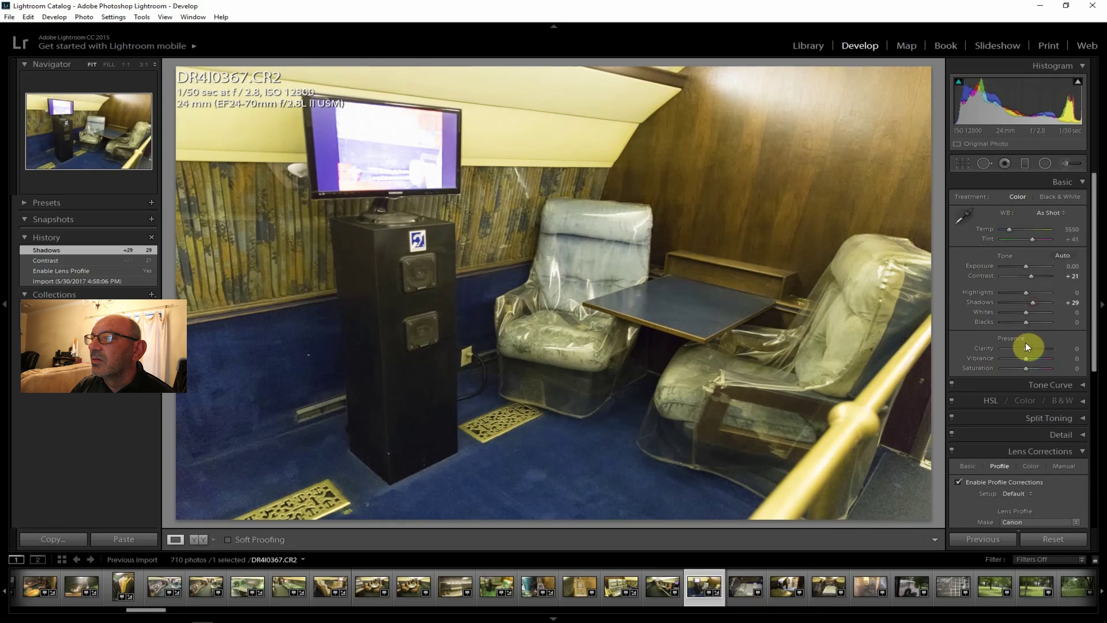
left_click_drag(1029, 351, 1031, 349)
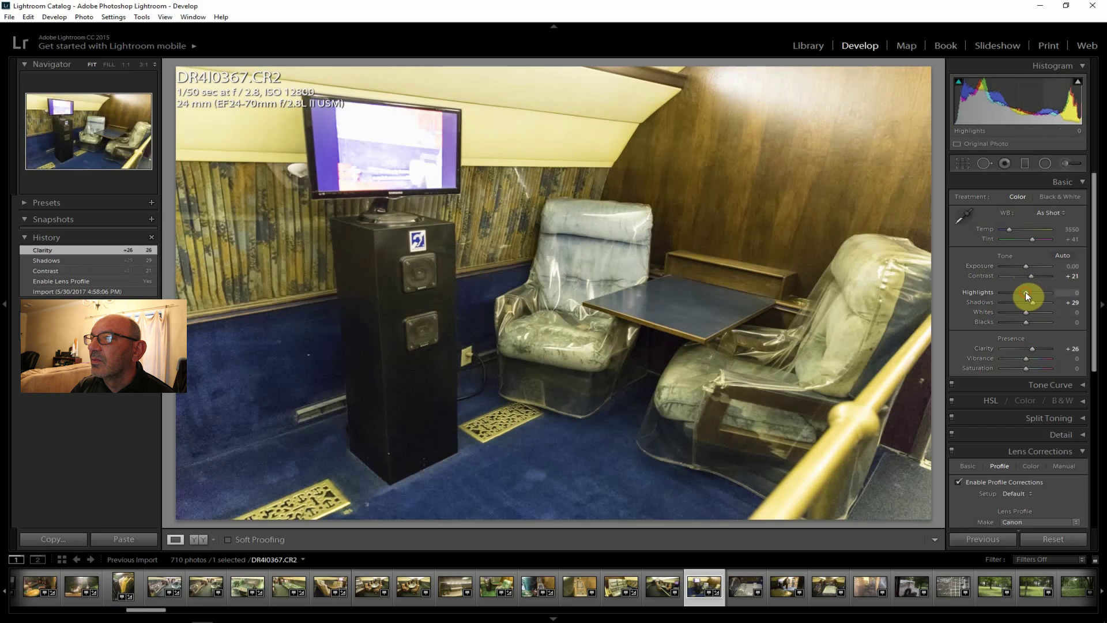
- Set Highlights -71 and Dehaze +19 on photo DR4I0367.CR2
left_click_drag(1016, 291, 1010, 293)
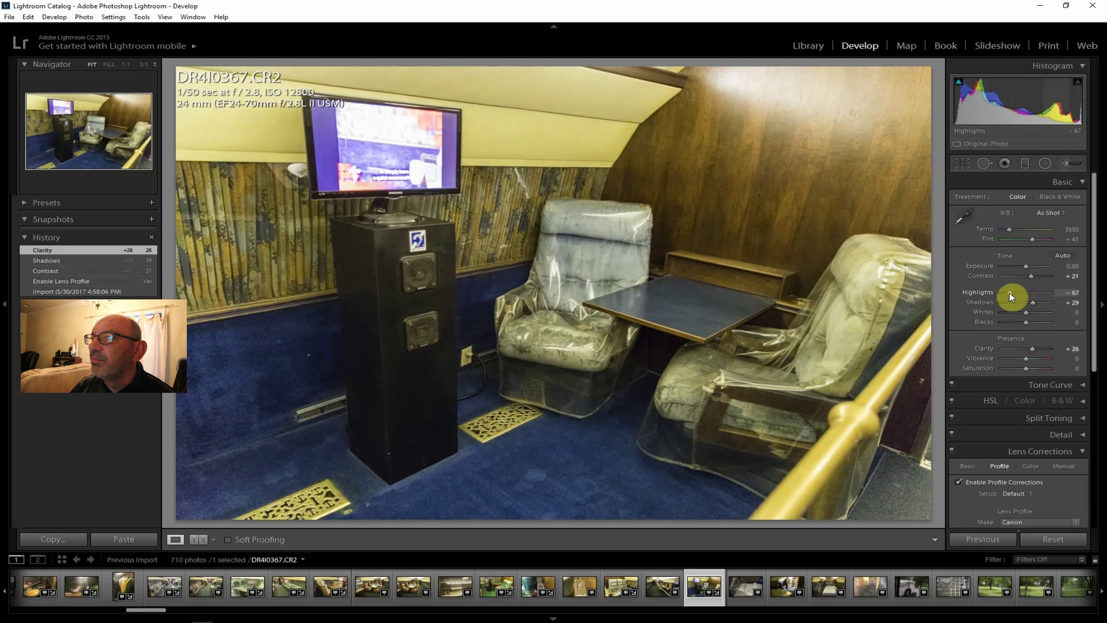
left_click_drag(1008, 293, 1007, 292)
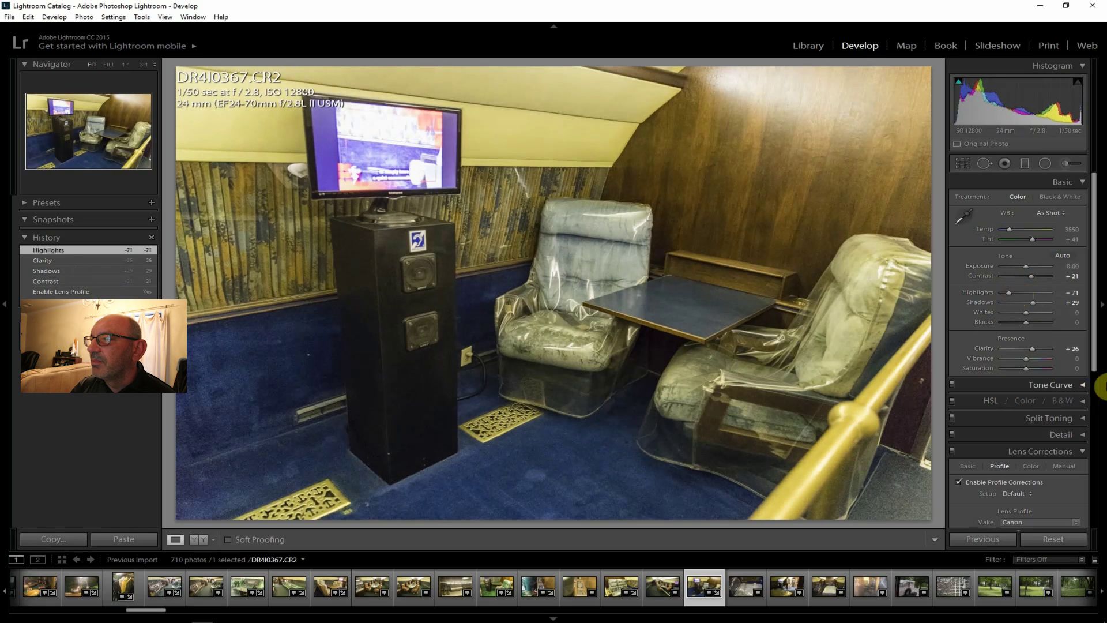
left_click_drag(1096, 348, 1018, 482)
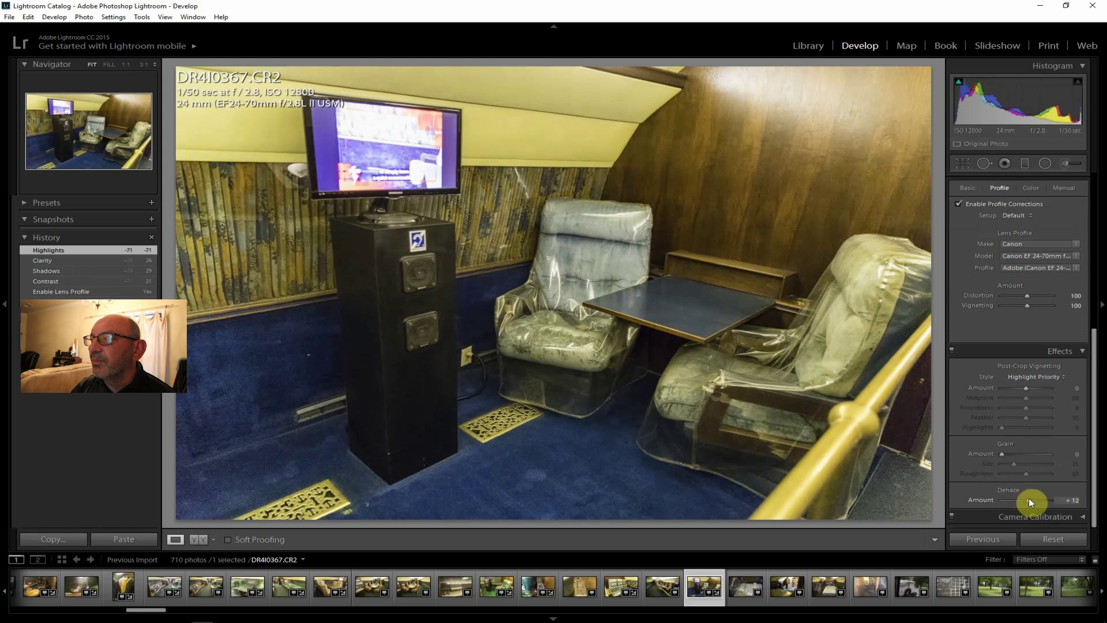
key("Up")
key("Up")
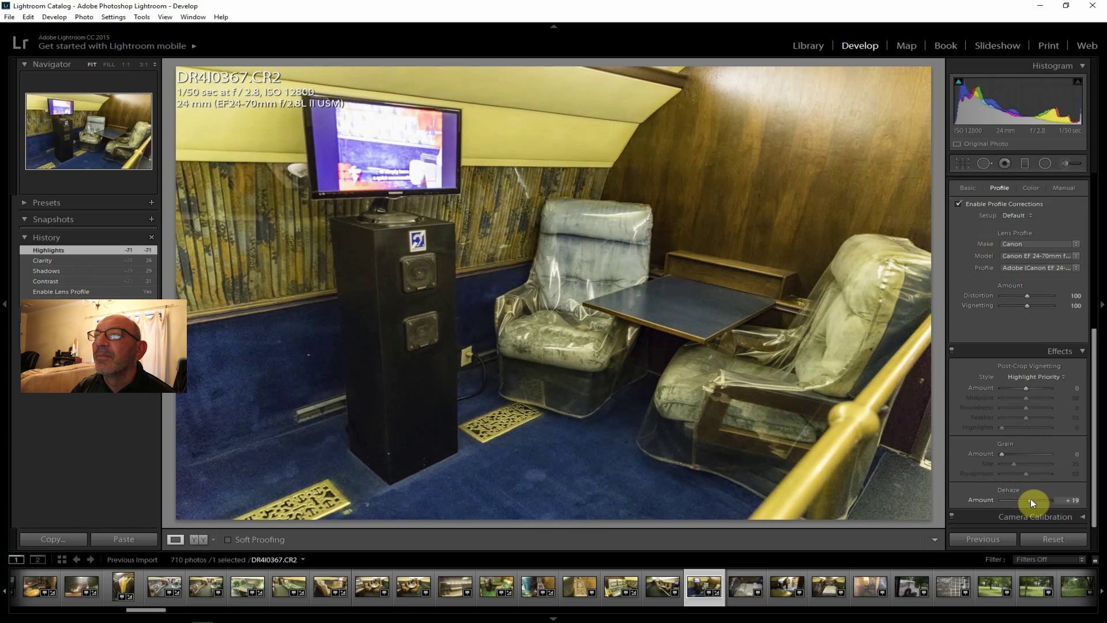
- Brighten photo DR4I0367.CR2 with Exposure +0.71 and set Highlights -81
left_click_drag(1094, 469, 1028, 268)
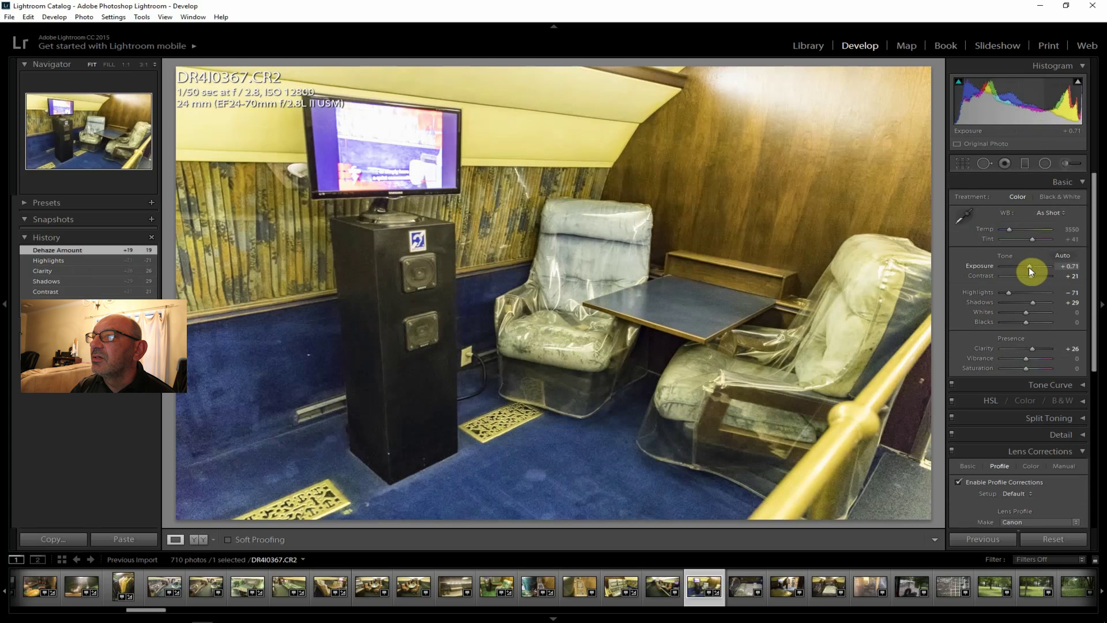
left_click_drag(1029, 267, 1029, 267)
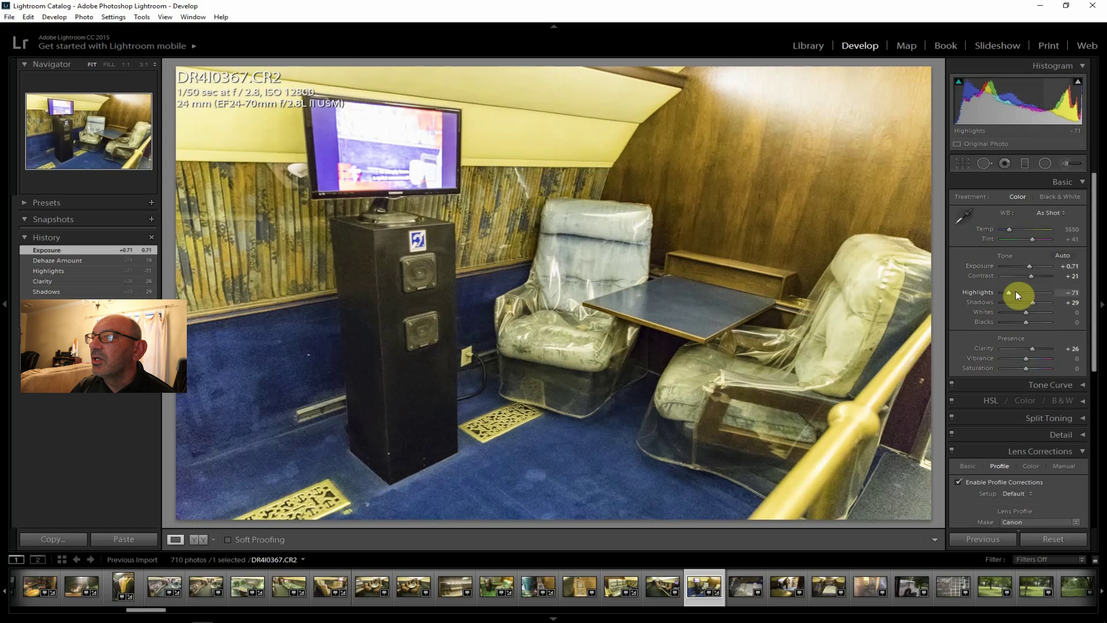
left_click_drag(1006, 291, 1006, 292)
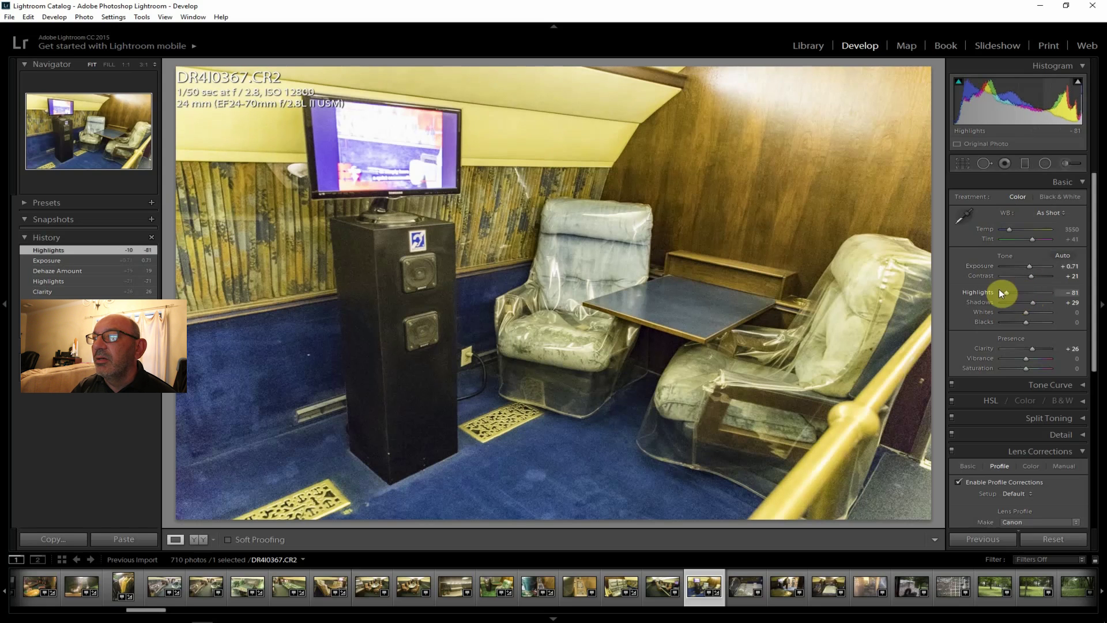
- Export television and armchairs photo DR4I0367.CR2 to J:\ToPost with the existing export settings
left_click(9, 17)
left_click(511, 420)
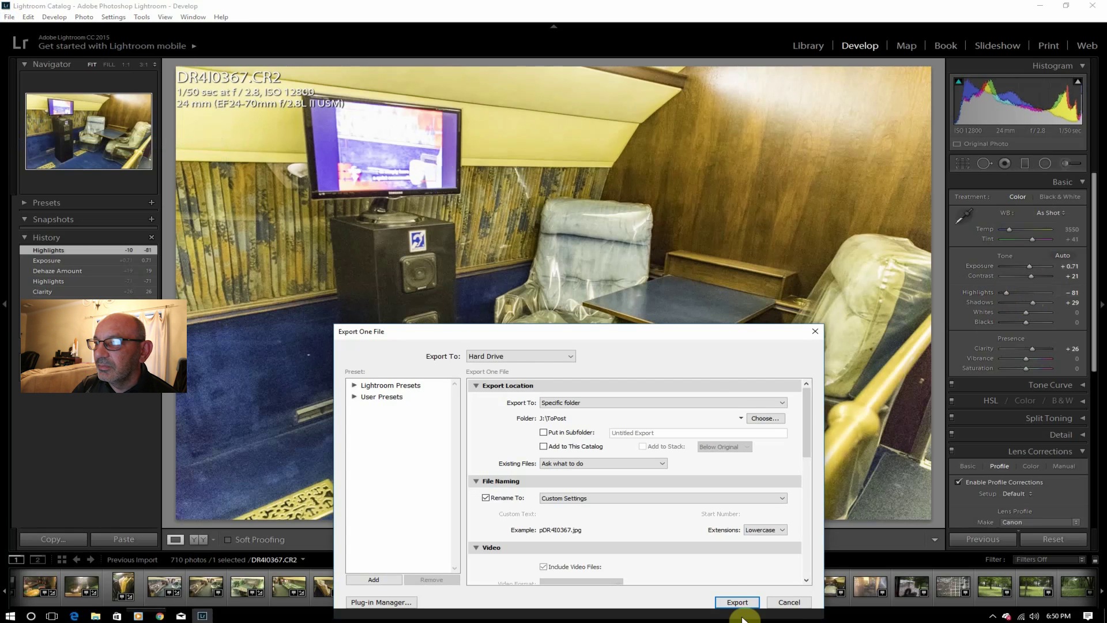
left_click(734, 601)
- Browse the following cabin photos to open bedroom photo DR4I0370.CR2 and enable its lens profile corrections
left_click(746, 588)
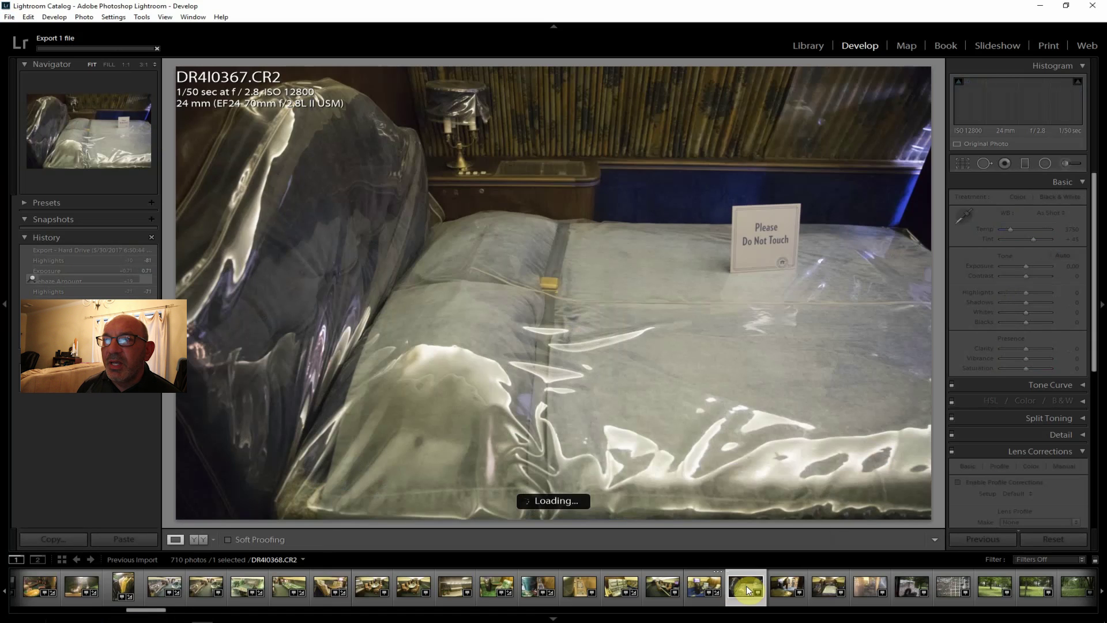
left_click(793, 586)
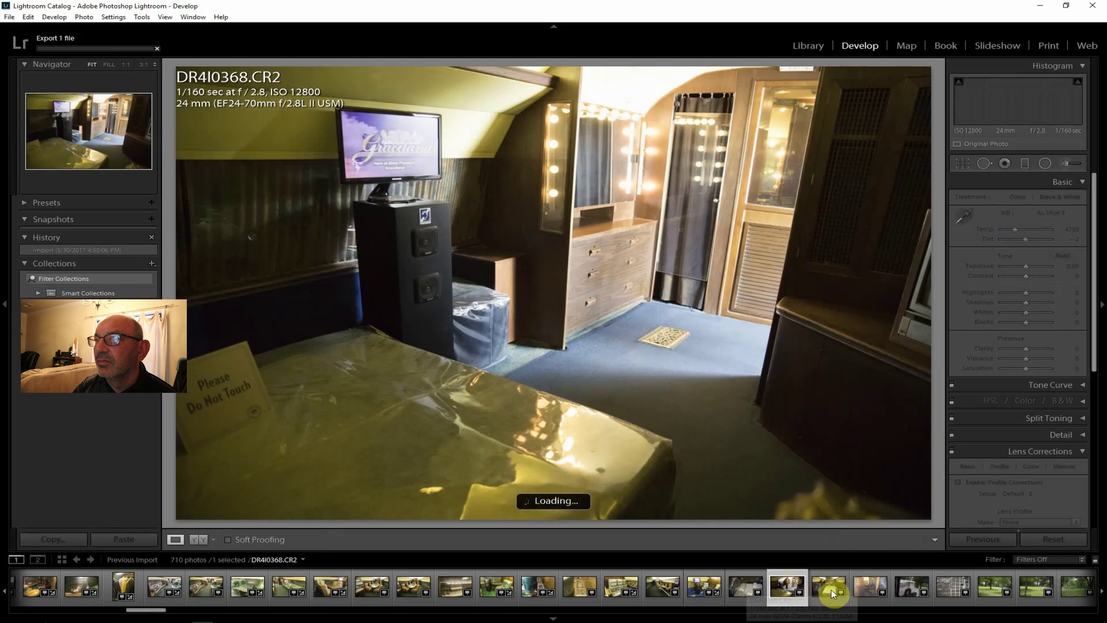
left_click(825, 579)
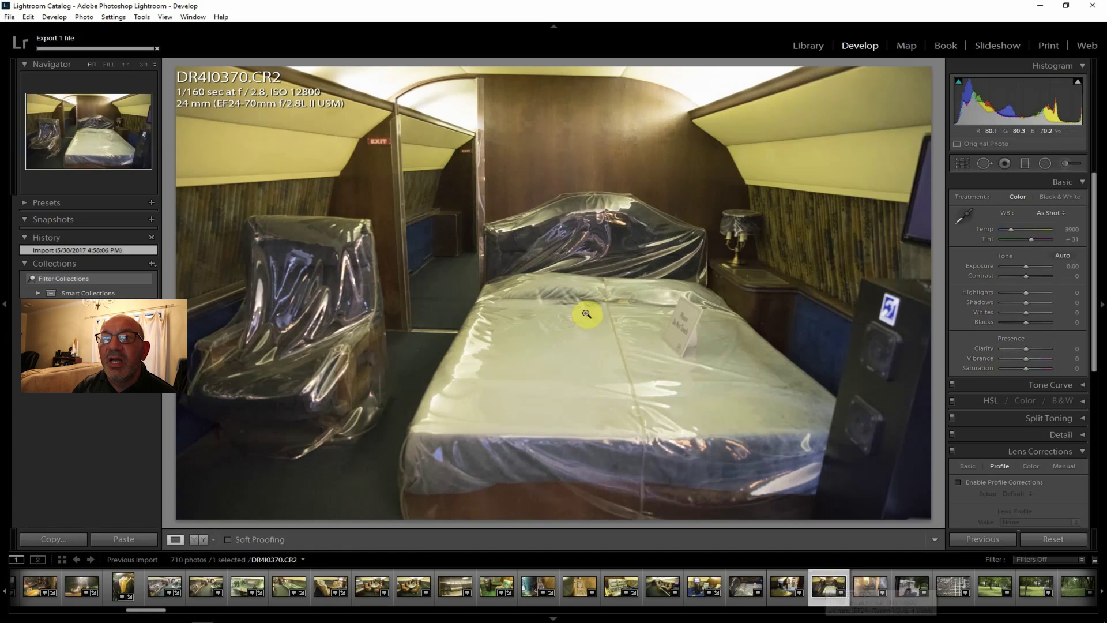
left_click(991, 481)
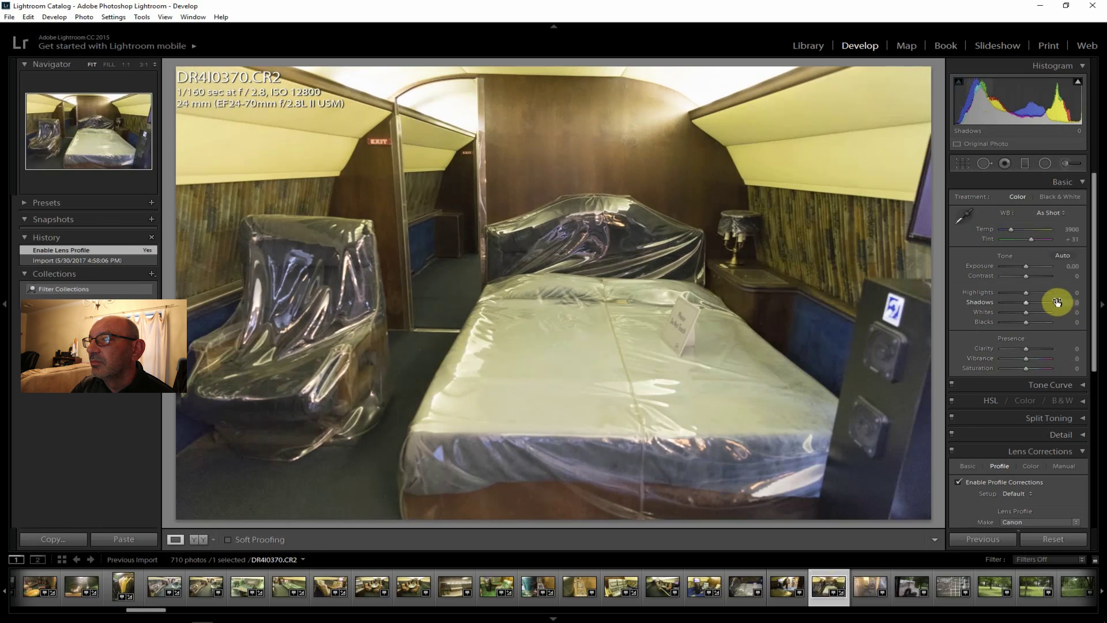
- Set Contrast +21, Clarity +21, Vibrance +12 and Saturation +5 on bedroom photo DR4I0370.CR2
left_click_drag(1025, 275, 1030, 276)
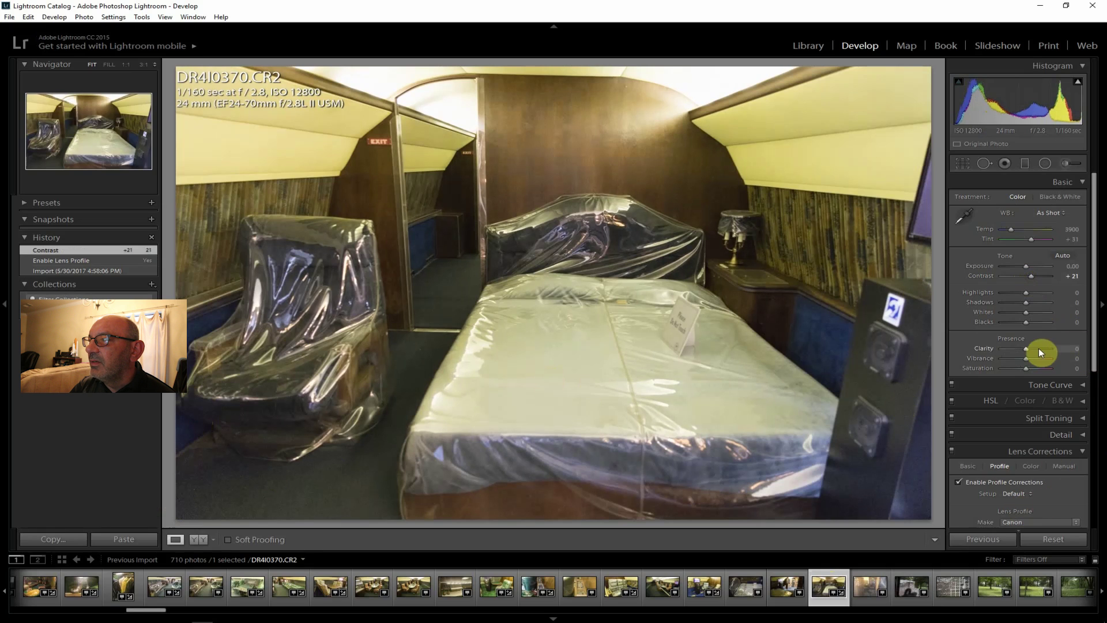
left_click_drag(1032, 349, 1033, 349)
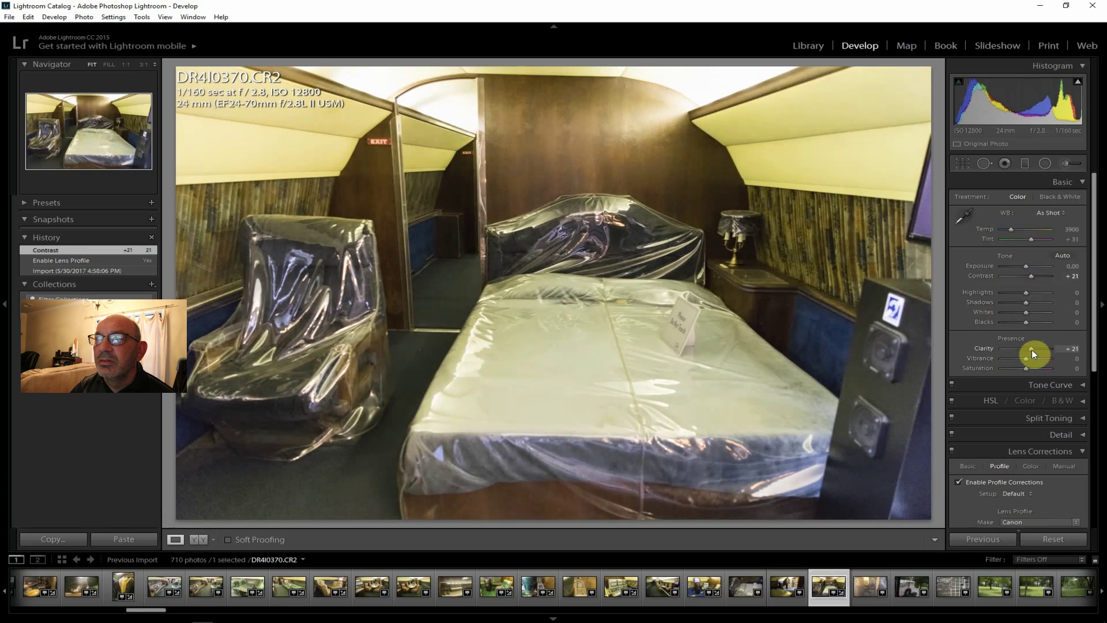
left_click_drag(1032, 349, 1031, 349)
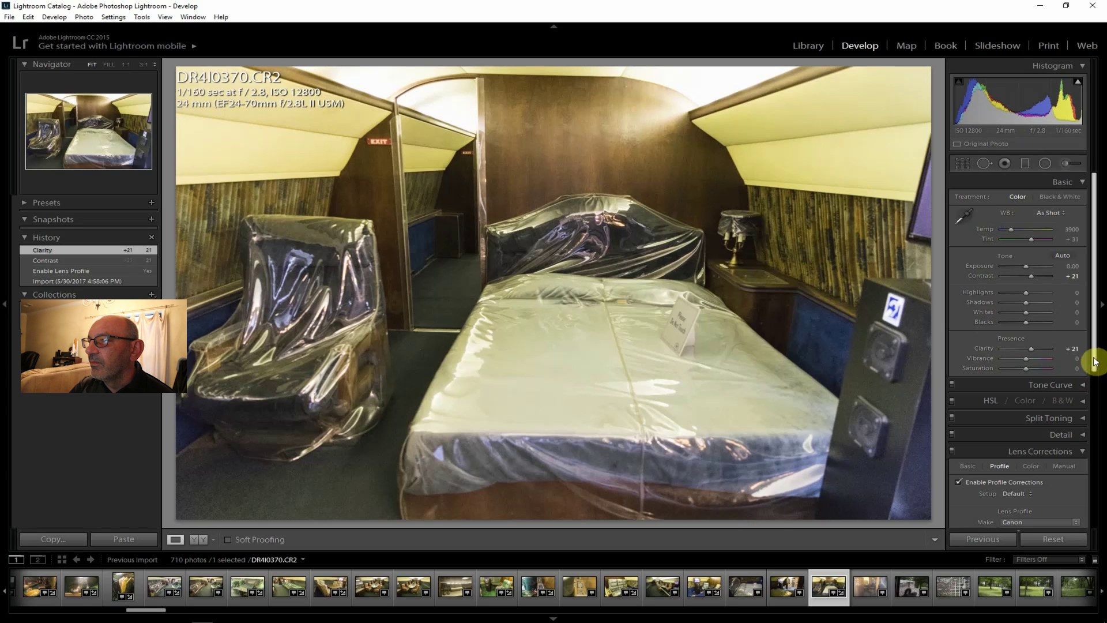
left_click_drag(1029, 358, 1026, 367)
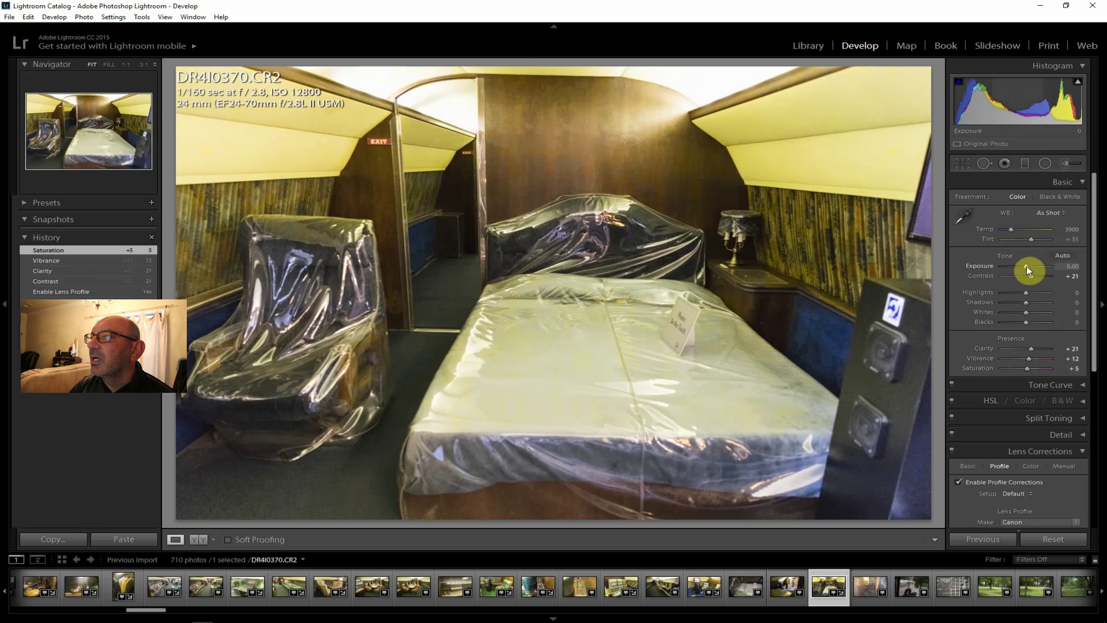
- Set Temp to 3900, Shadows +36, Highlights -64 and Dehaze +19 on bedroom photo DR4I0370.CR2
left_click_drag(1010, 228, 1012, 227)
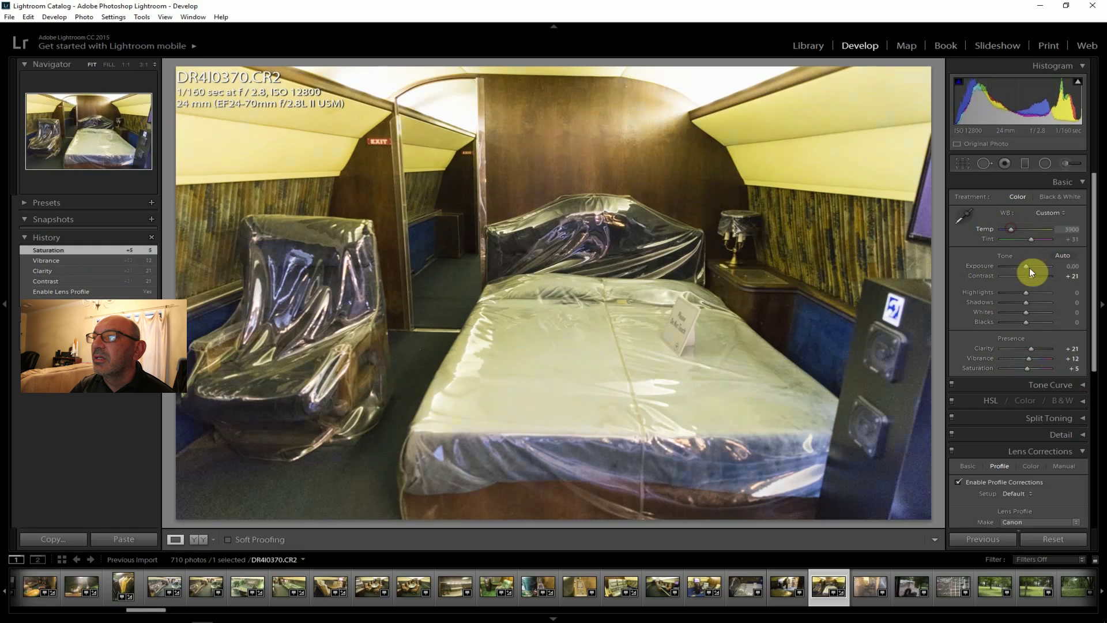
mouse_move(1027, 302)
left_mouse_down()
mouse_move(1035, 300)
mouse_move(1011, 290)
left_mouse_up()
left_click_drag(1092, 309, 1028, 503)
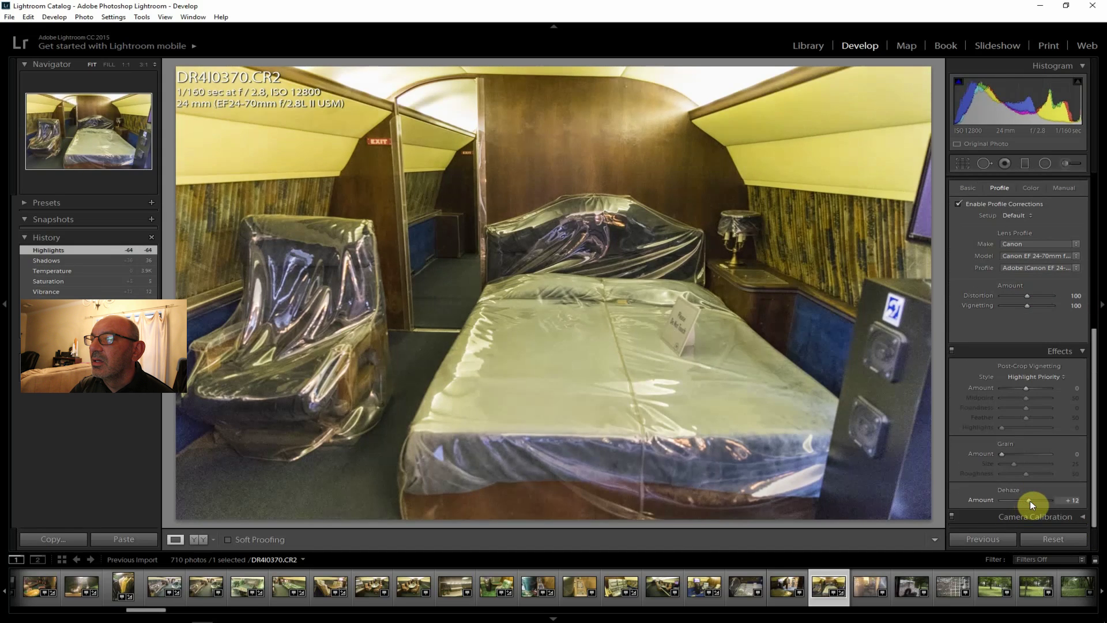
left_click_drag(1031, 500, 1032, 500)
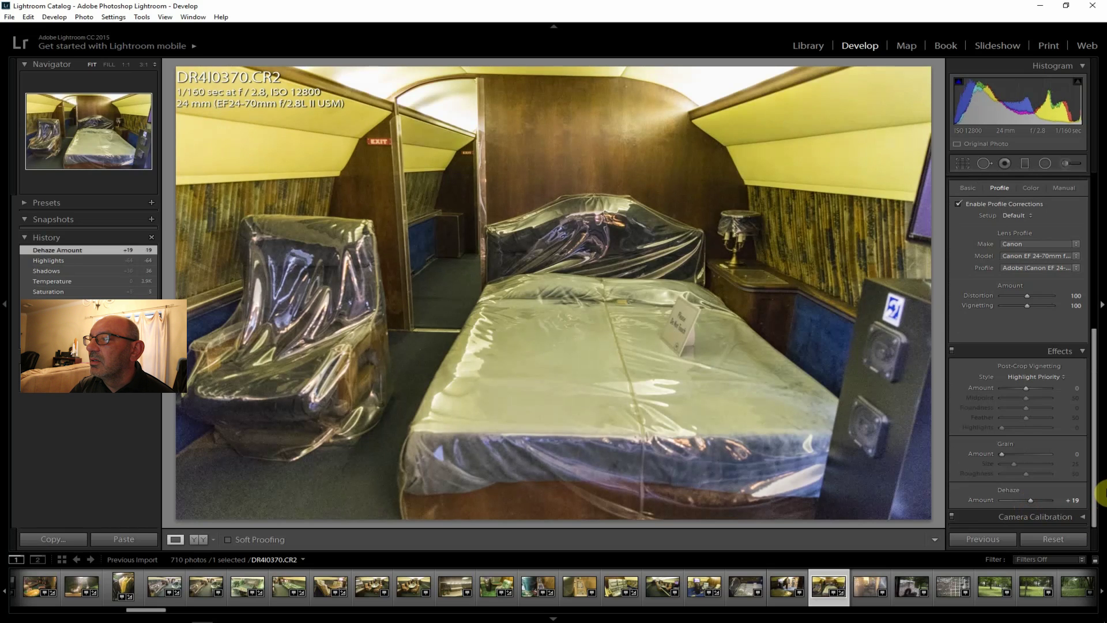
- Try a cooler Temp of 3429 on bedroom photo DR4I0370.CR2, then raise it back to 3900
left_click_drag(1095, 462, 1095, 296)
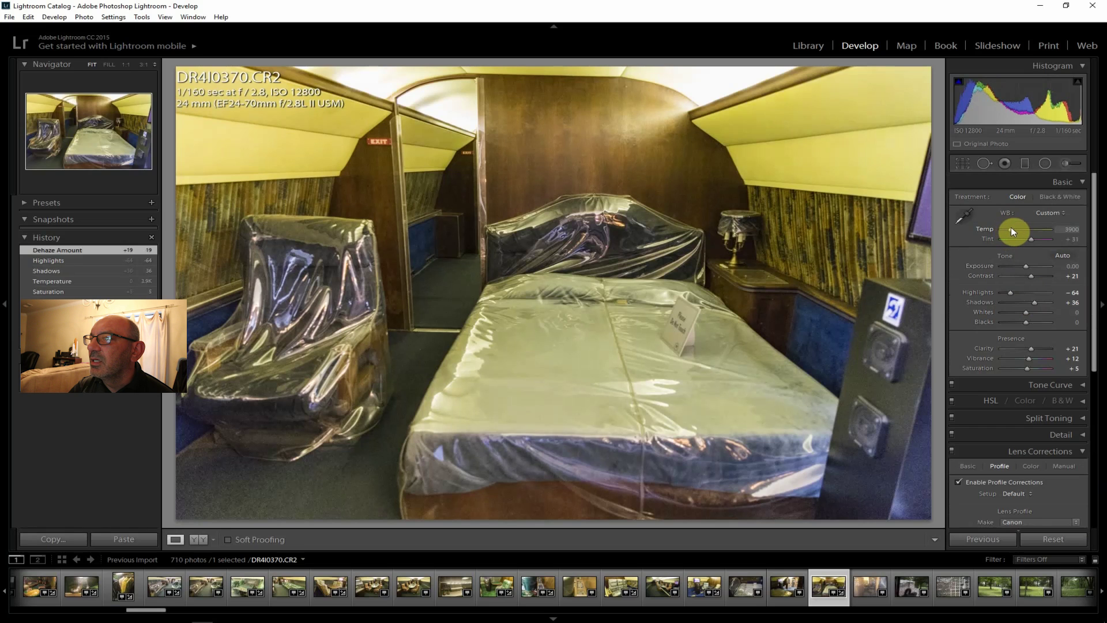
left_click_drag(1011, 227, 1009, 227)
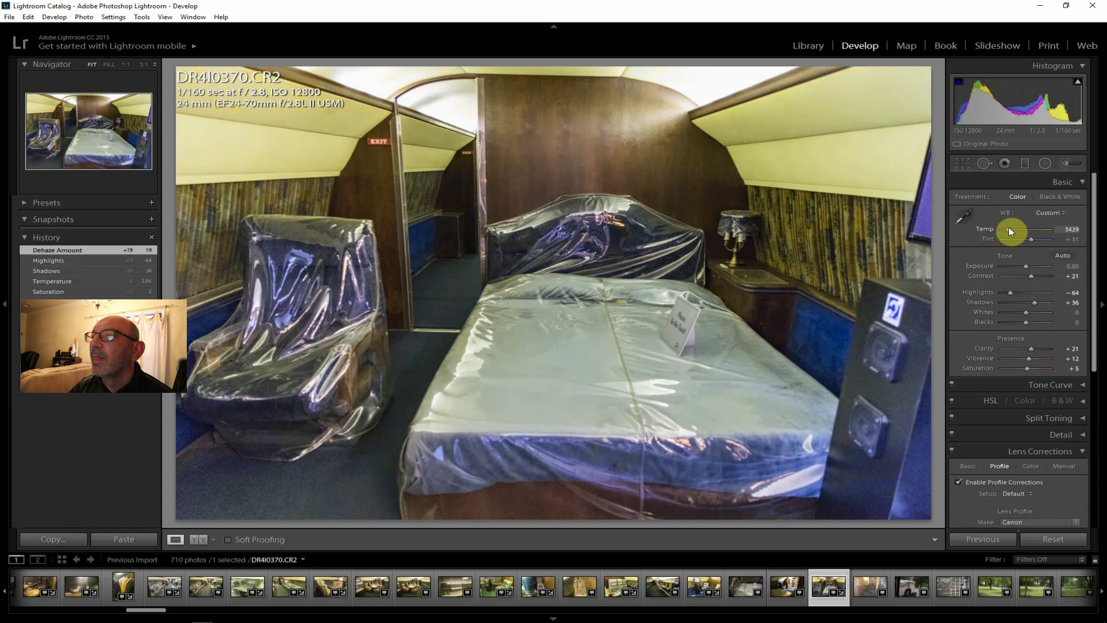
key("Up")
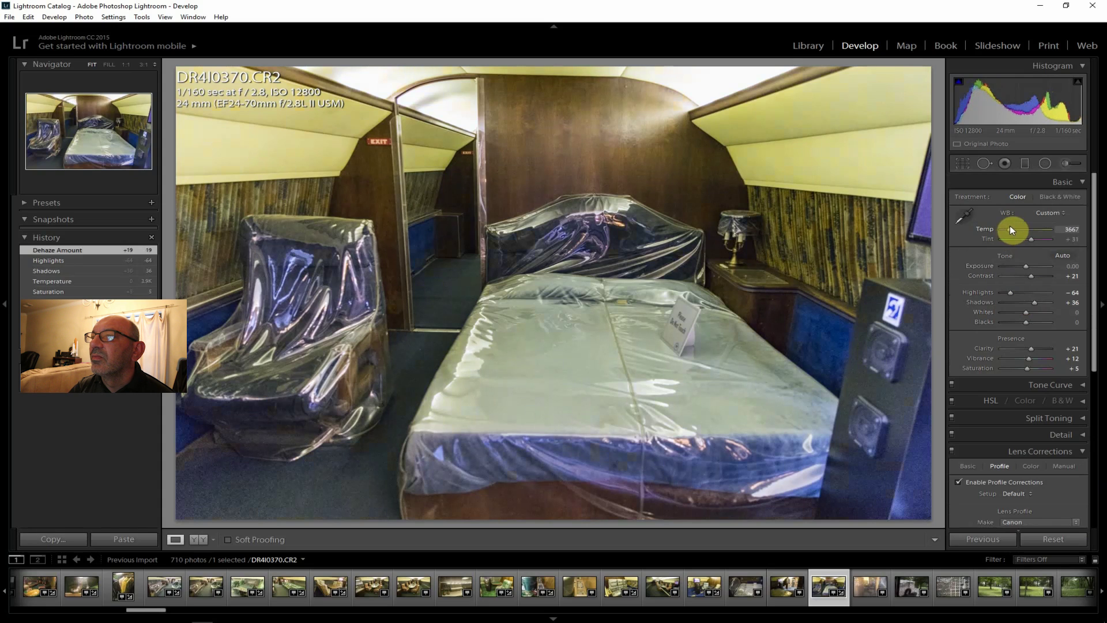
key("Up")
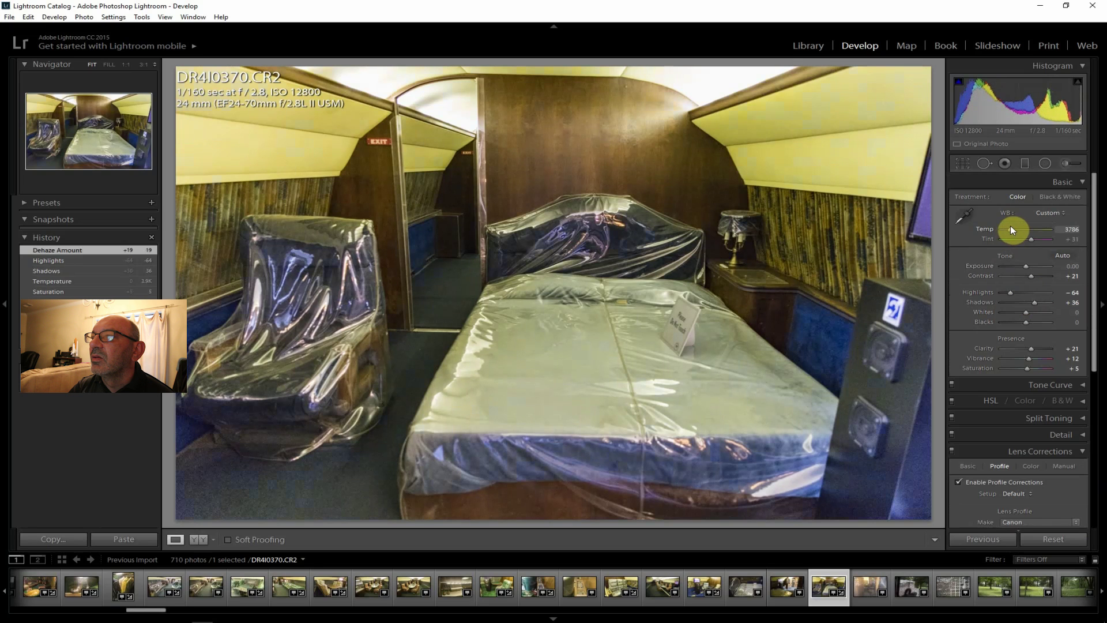
key("Up")
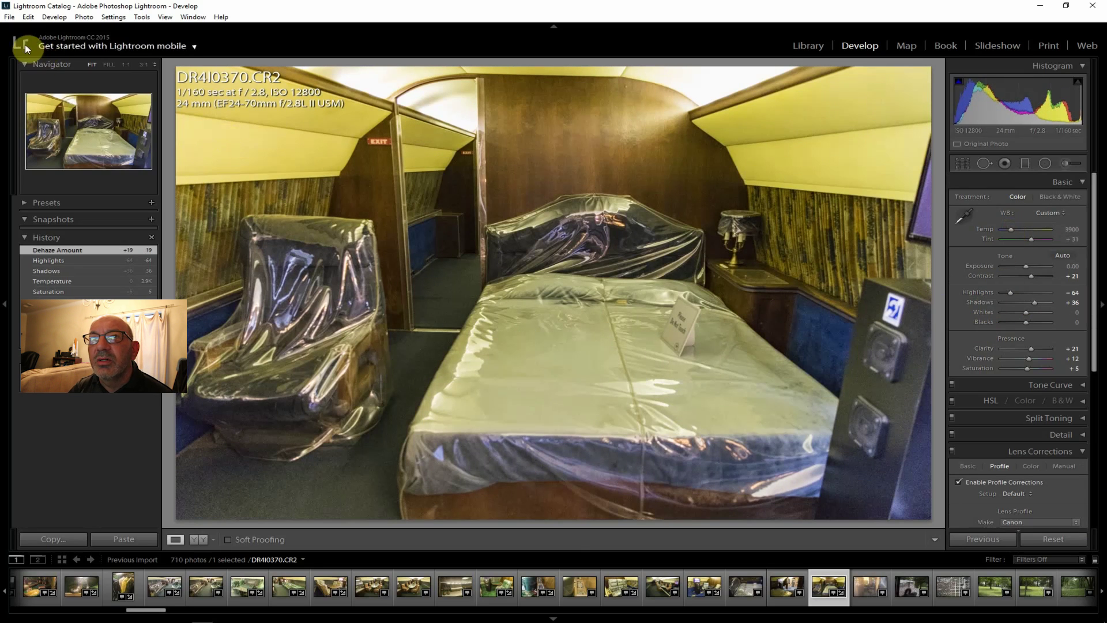
- Export bedroom photo DR4I0370.CR2 to J:\ToPost with the existing export settings and open the dressing-room photo DR4I0371.CR2
left_click(10, 17)
left_click(40, 142)
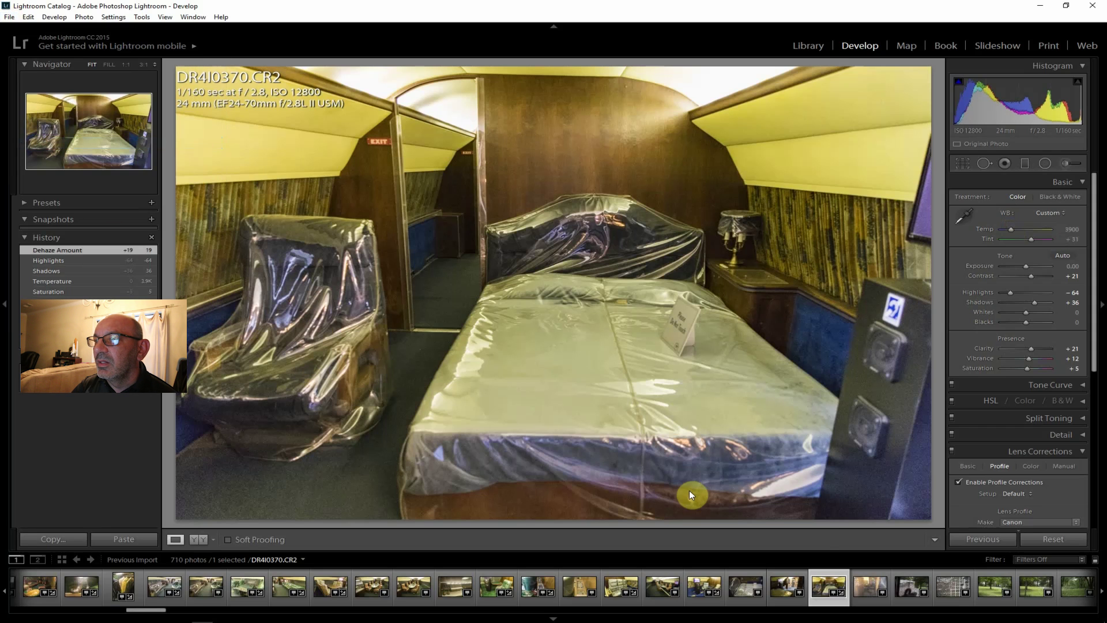
left_click(737, 601)
left_click(864, 592)
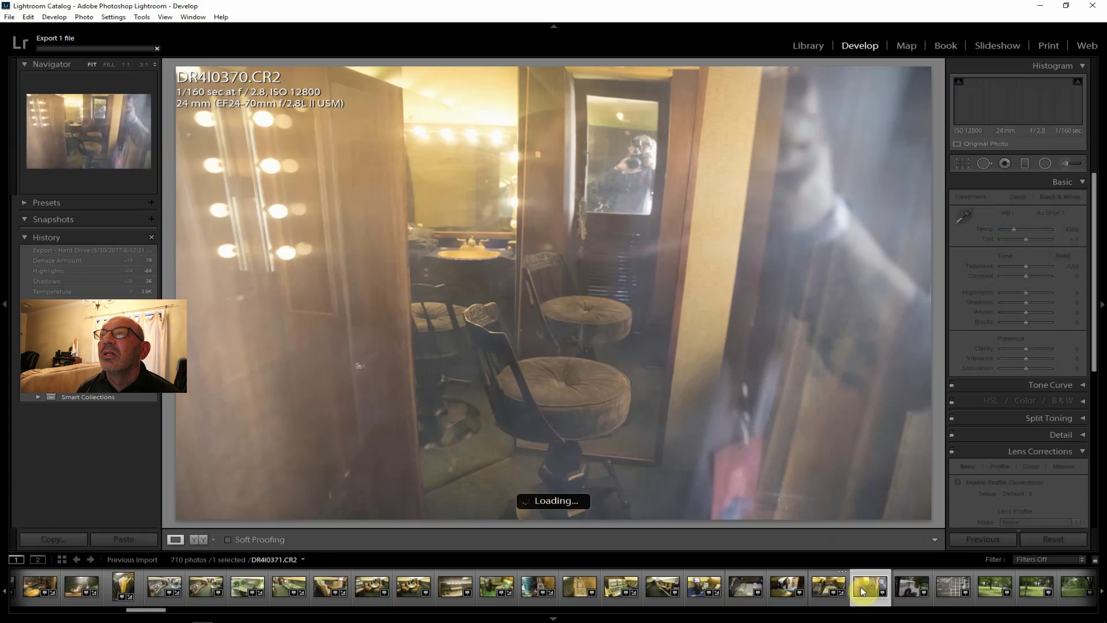